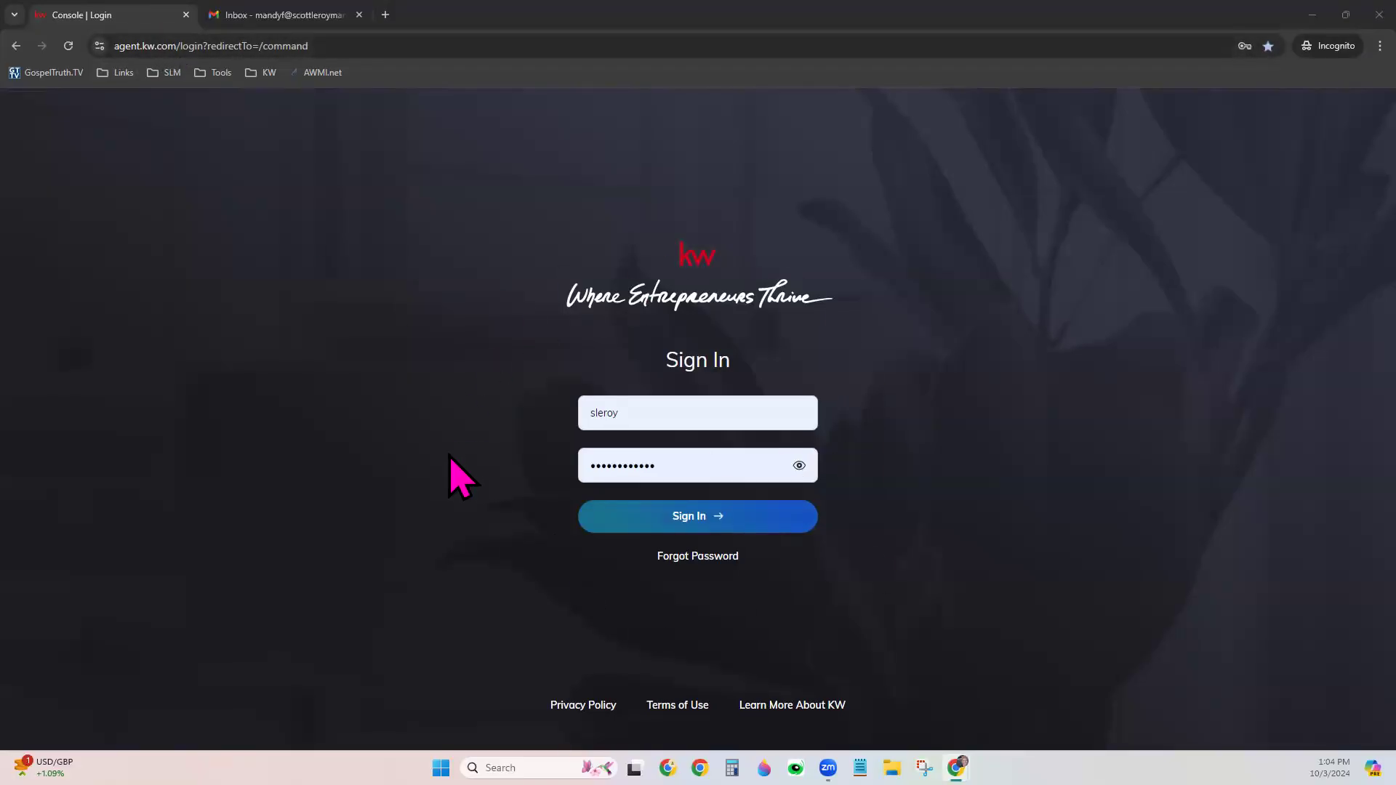
Sign in to KW Command, dismissing the saved-password suggestions along the way
{"action": "left_click", "coordinate": [603, 413]}
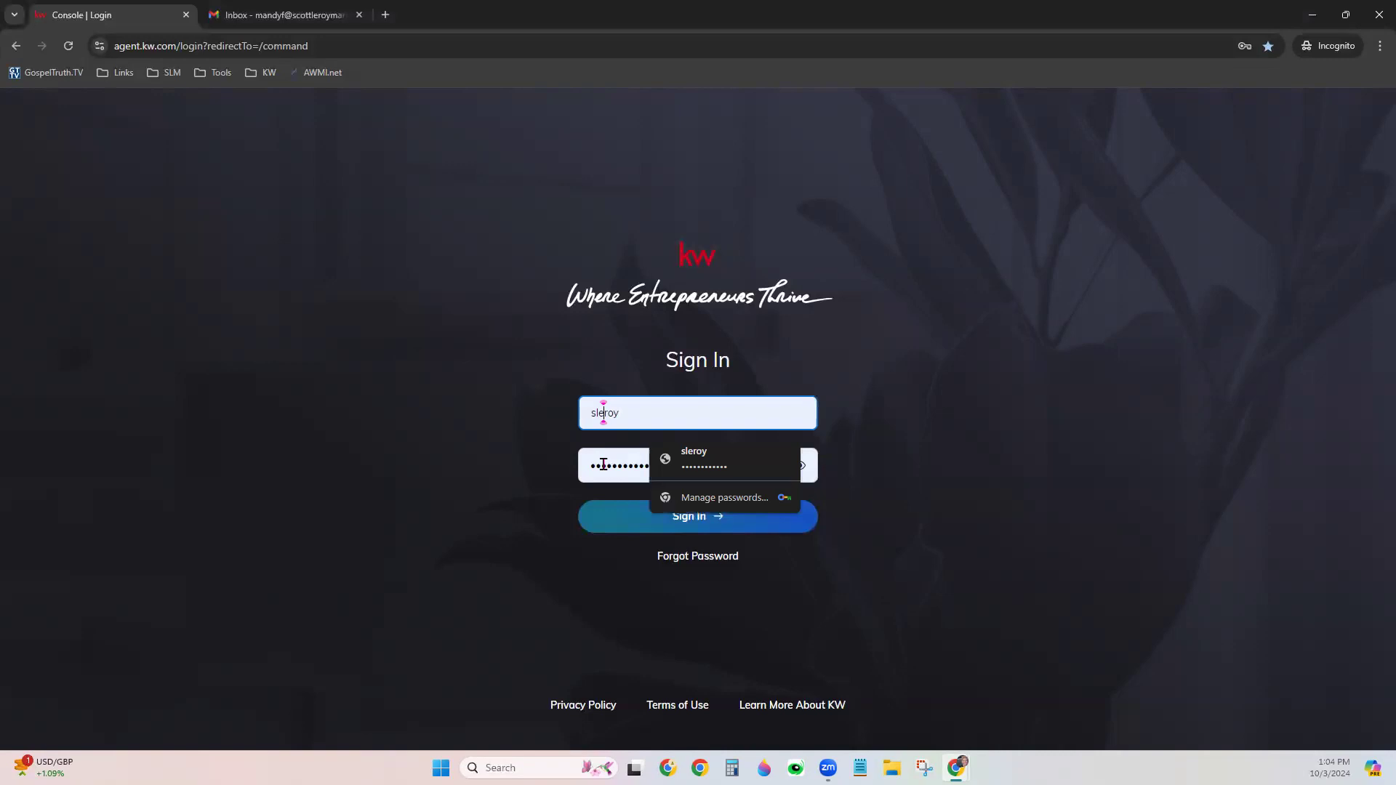
{"action": "left_click", "coordinate": [565, 448]}
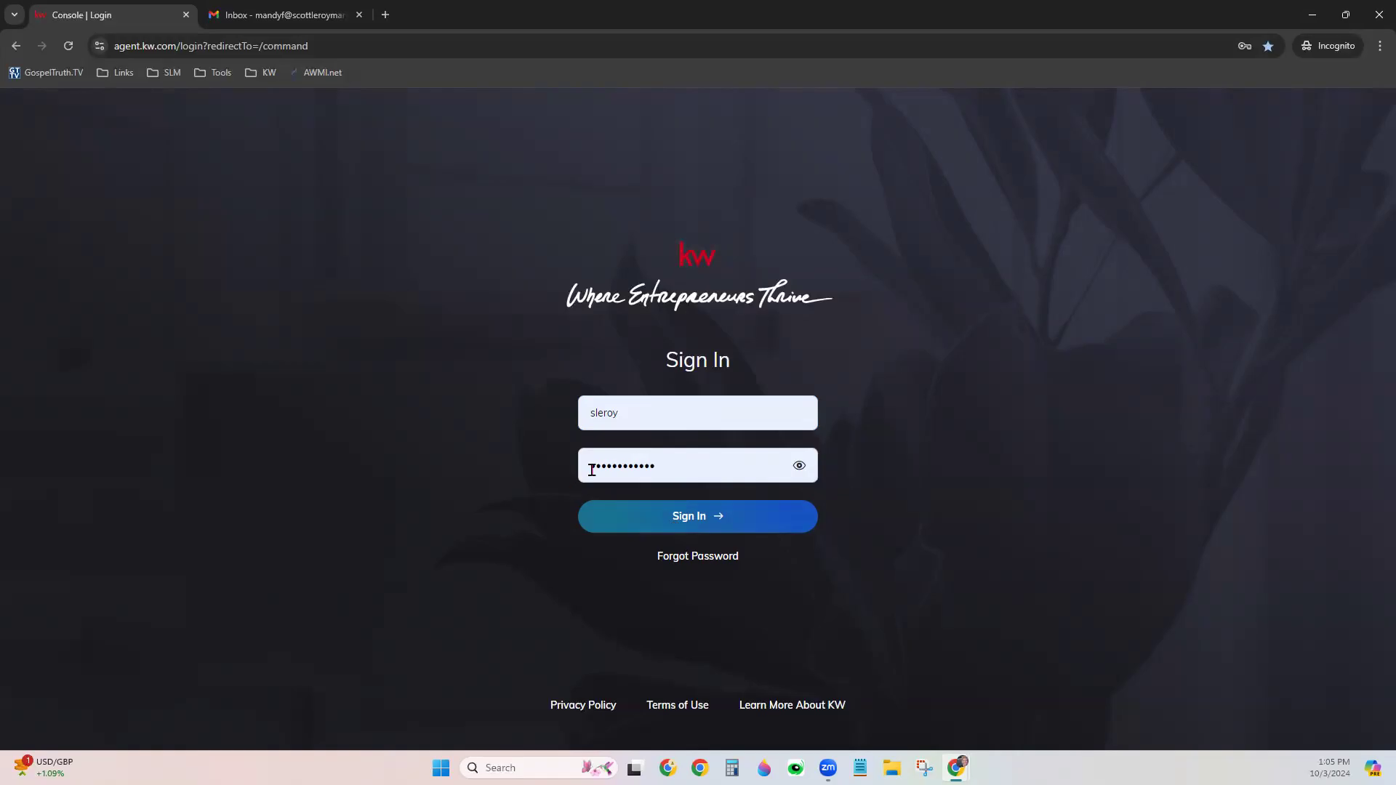
{"action": "left_click", "coordinate": [618, 412]}
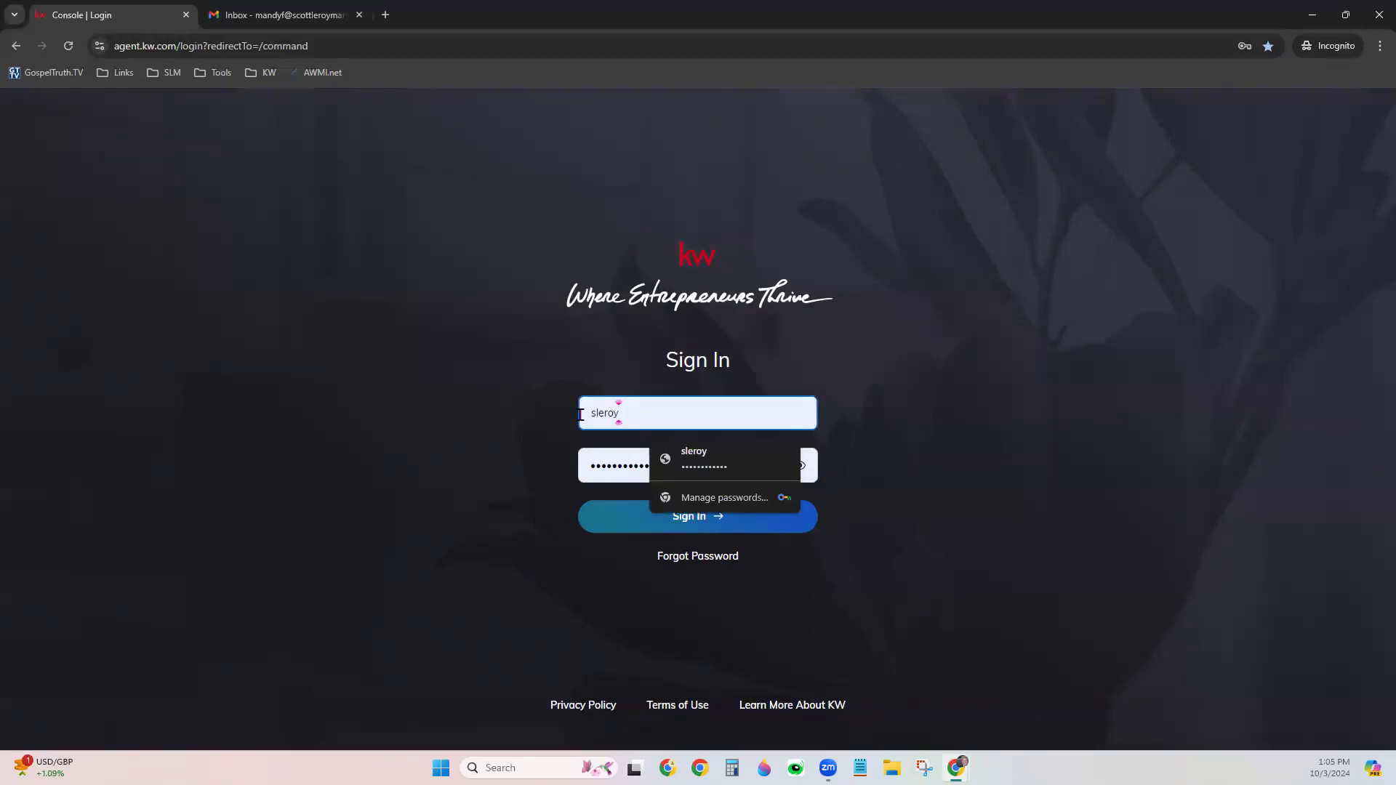
{"action": "left_click", "coordinate": [414, 528]}
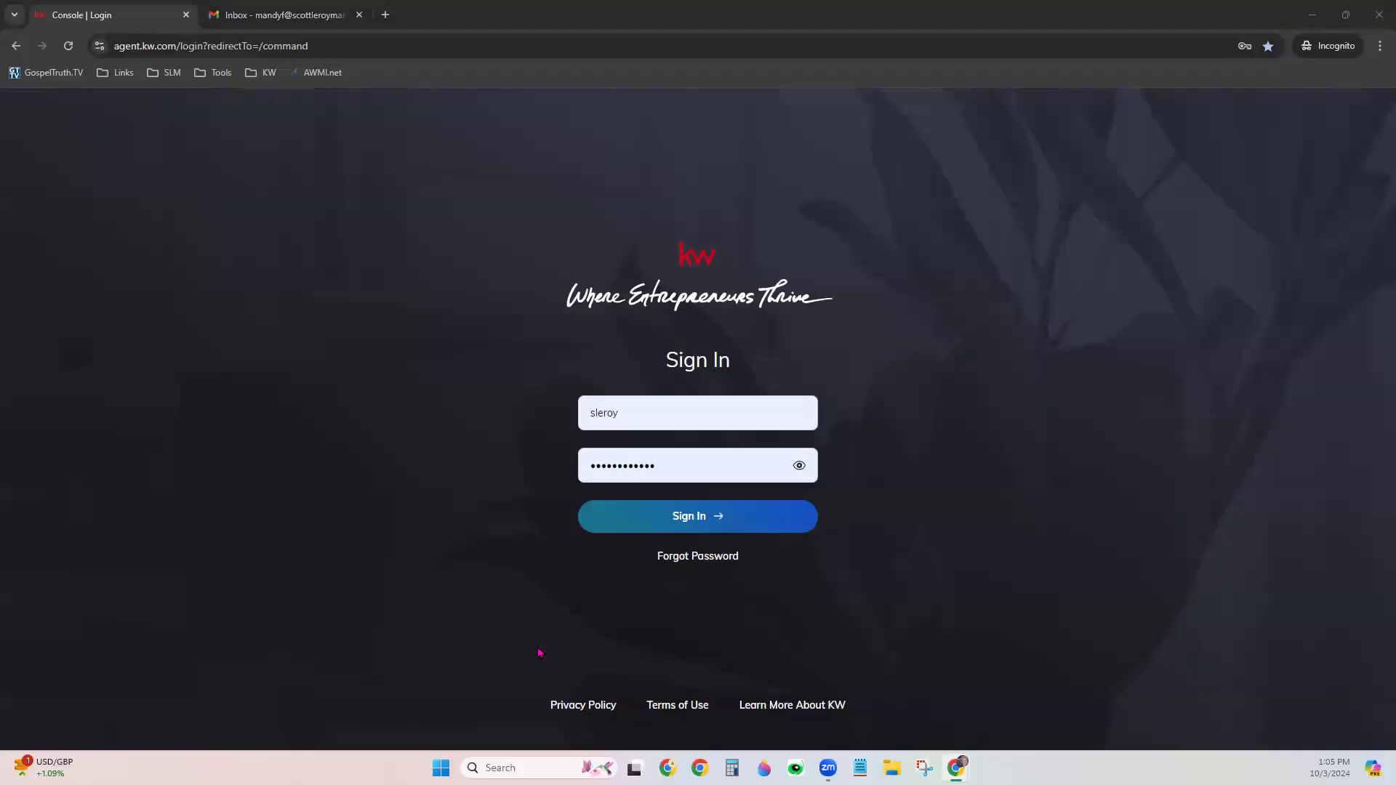
{"action": "left_click", "coordinate": [716, 525]}
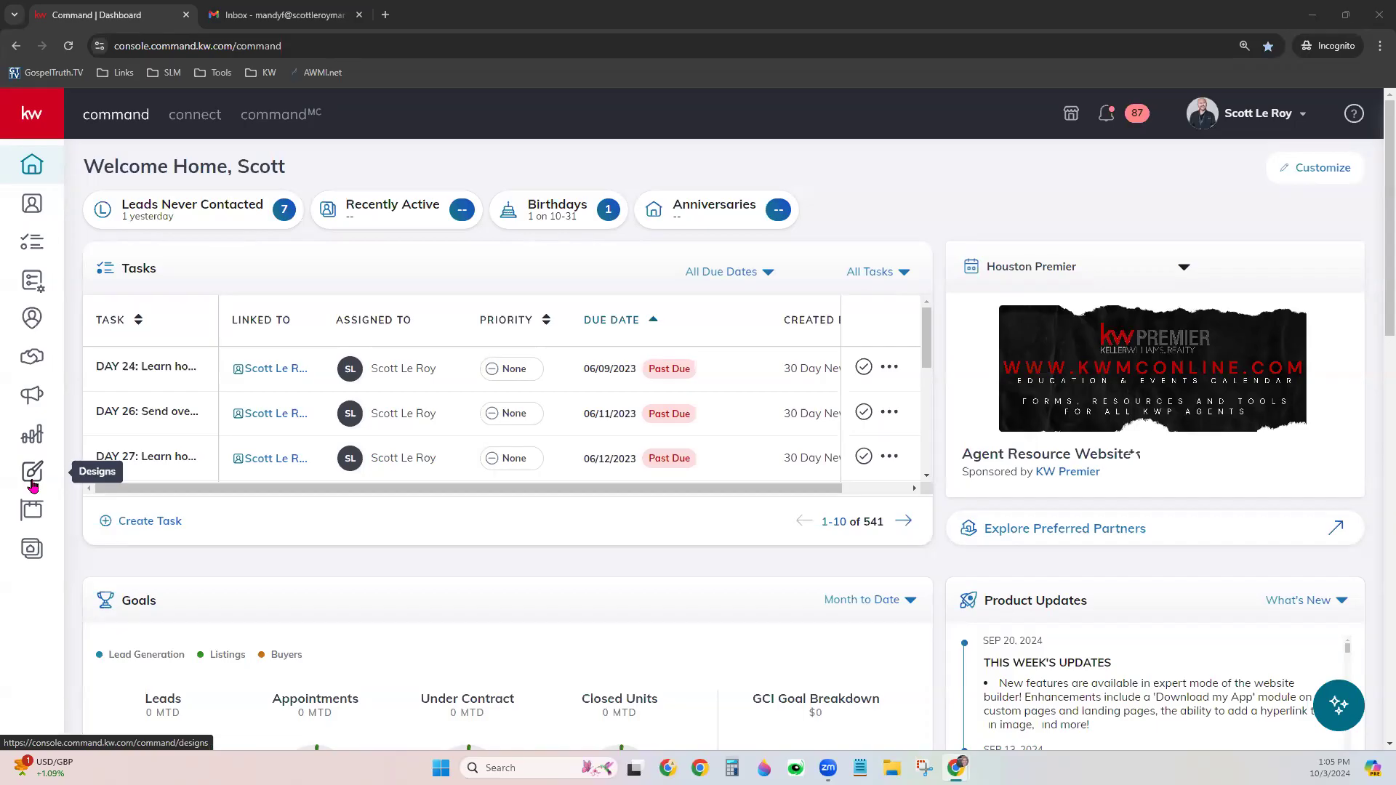
Expand the navigation sidebar and go to the Designs library
{"action": "left_click", "coordinate": [33, 101]}
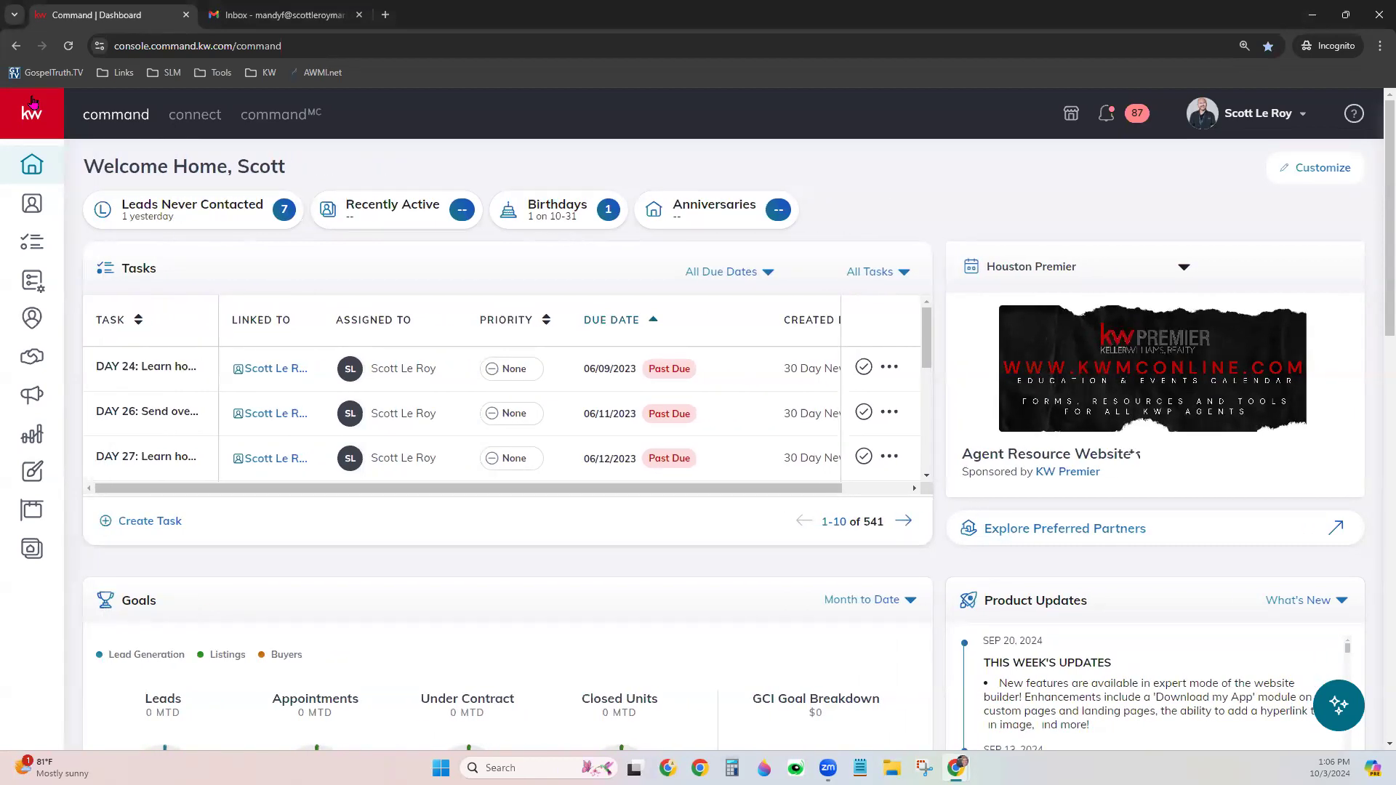
{"action": "left_click", "coordinate": [44, 472]}
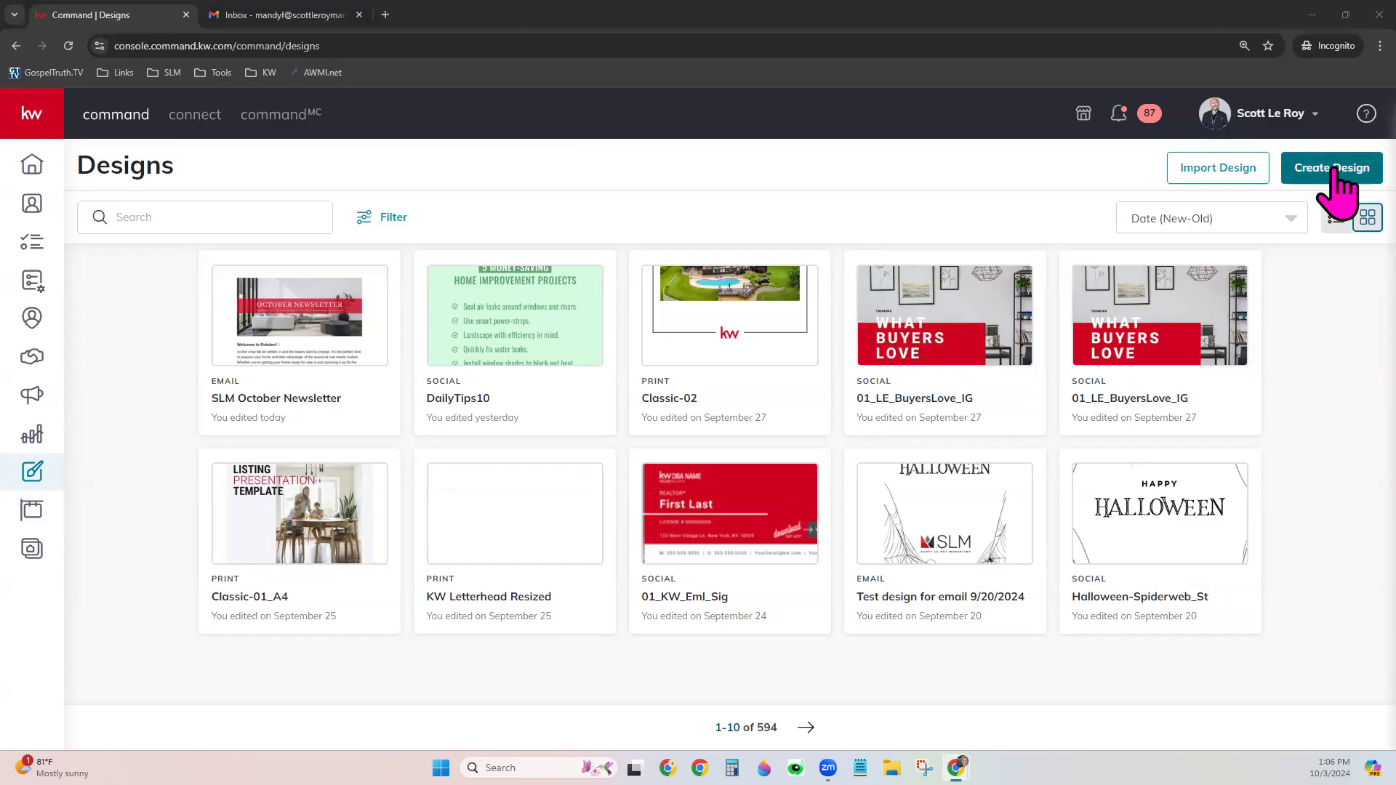
Create a new Social design and continue to its template choices
{"action": "left_click", "coordinate": [1336, 178]}
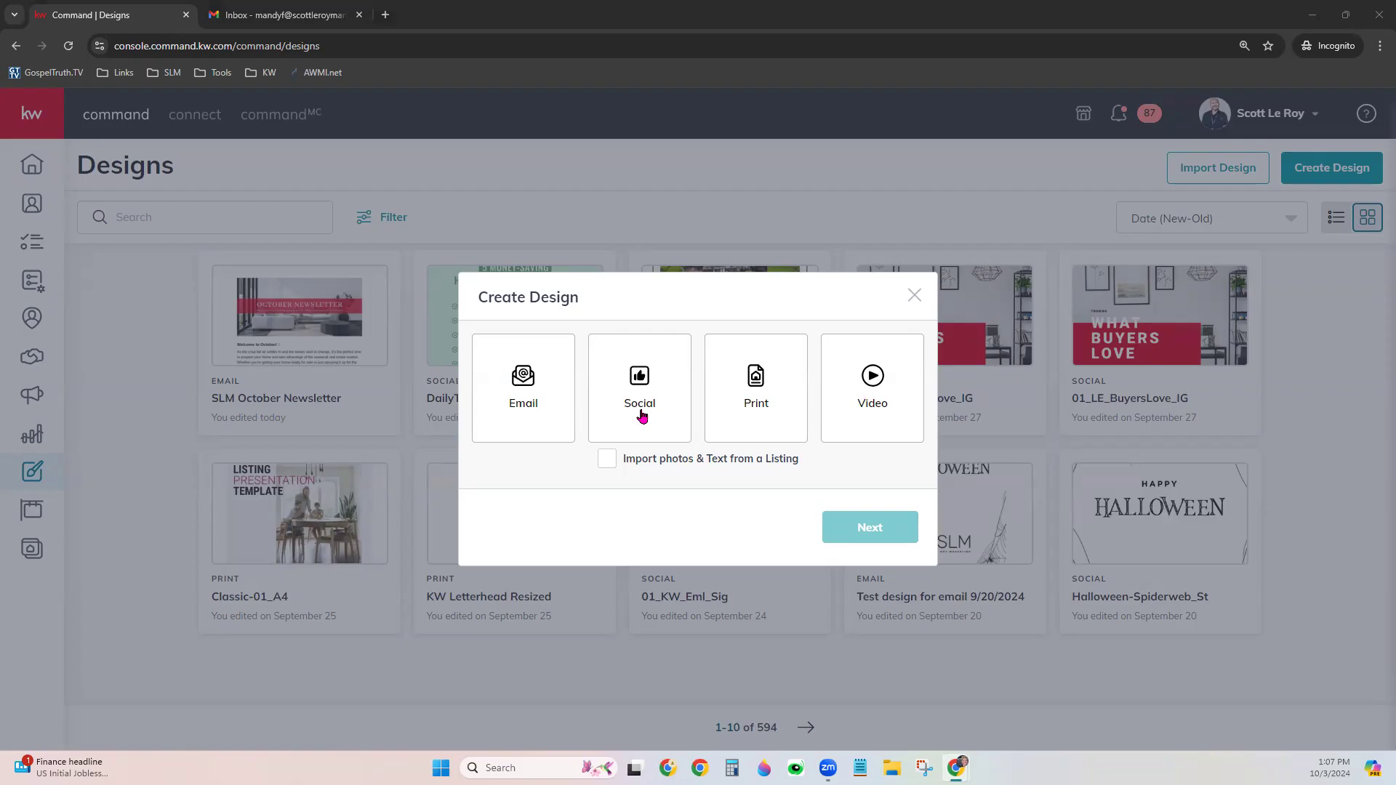
{"action": "left_click", "coordinate": [656, 370]}
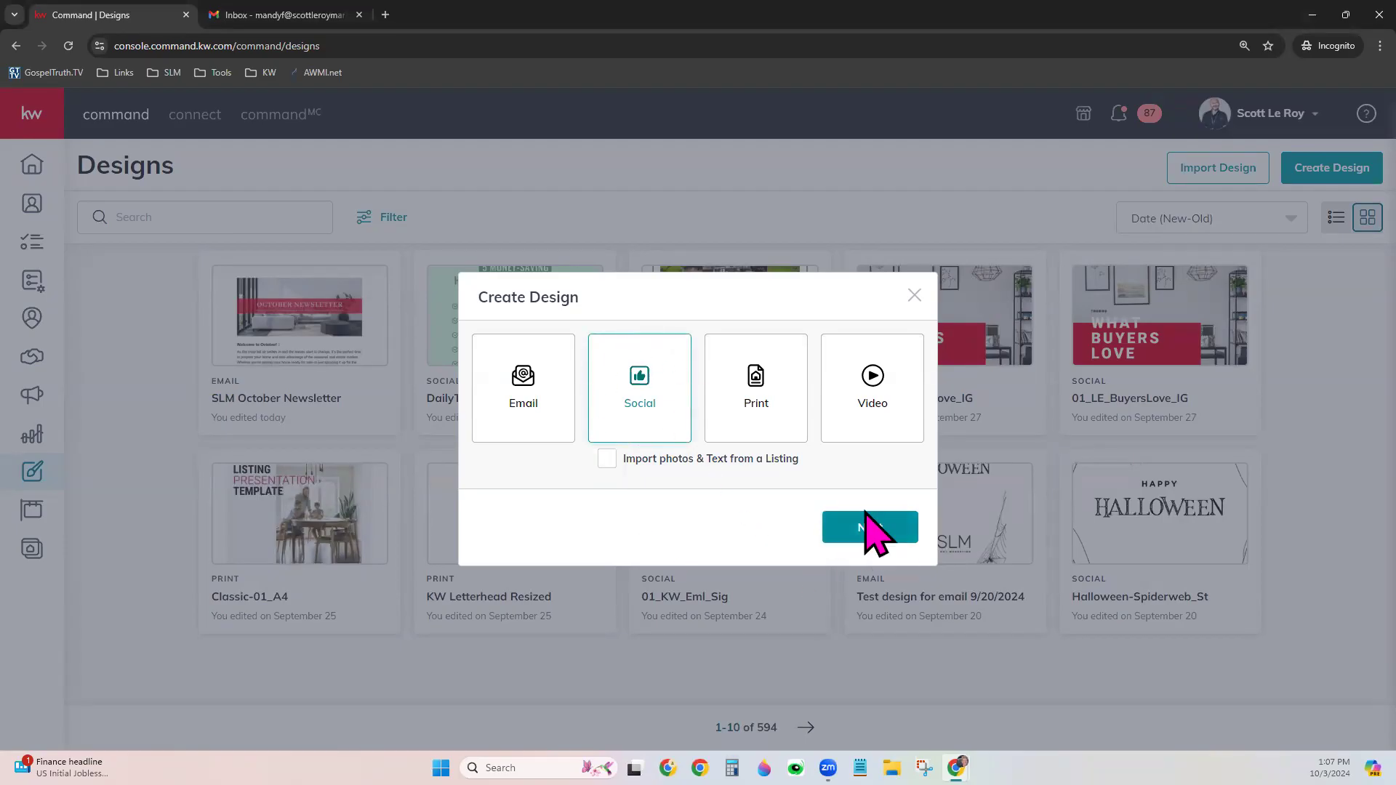
{"action": "left_click", "coordinate": [858, 541]}
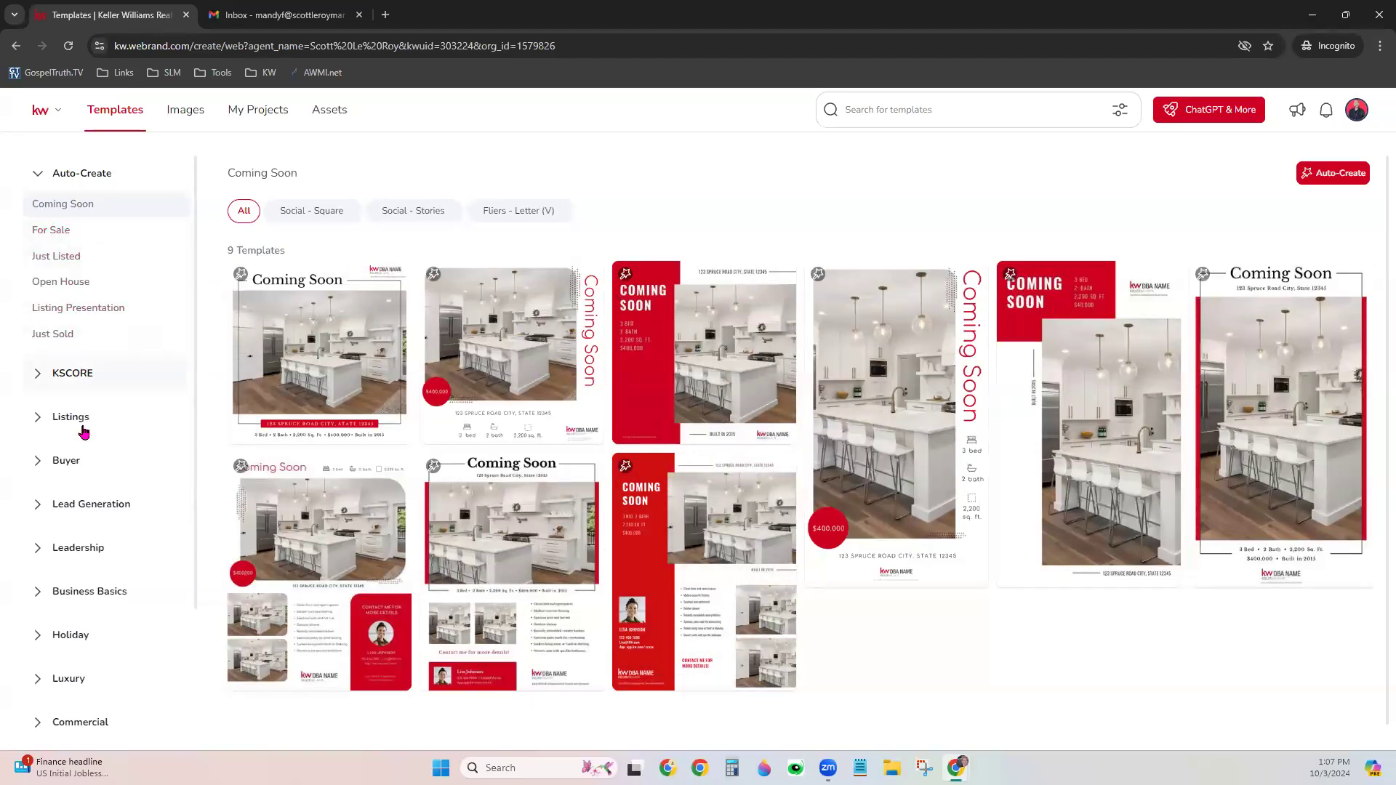
Browse the template categories, then switch to the brand Assets area
{"action": "scroll", "coordinate": [96, 660], "scroll_direction": "down", "scroll_amount": 5}
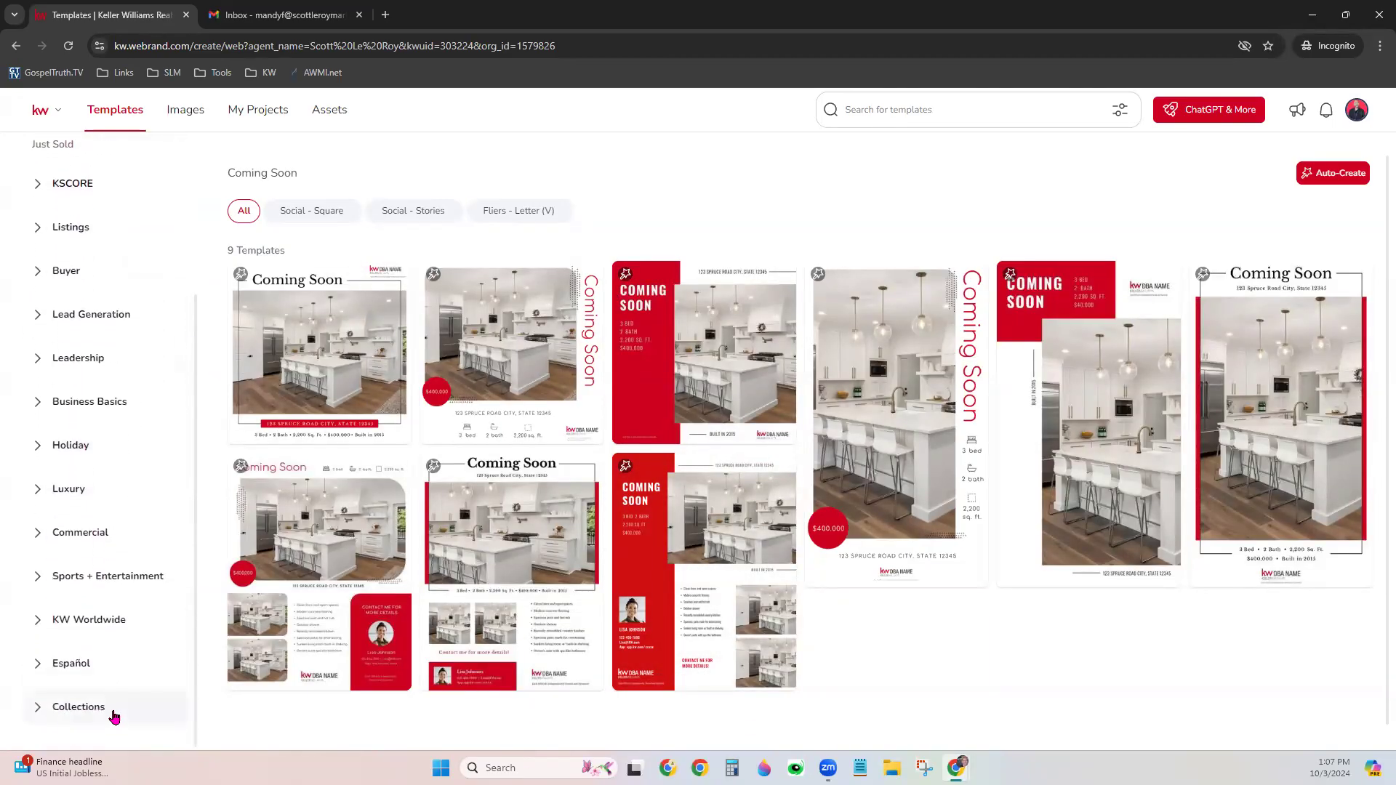
{"action": "scroll", "coordinate": [121, 715], "scroll_direction": "up", "scroll_amount": 2}
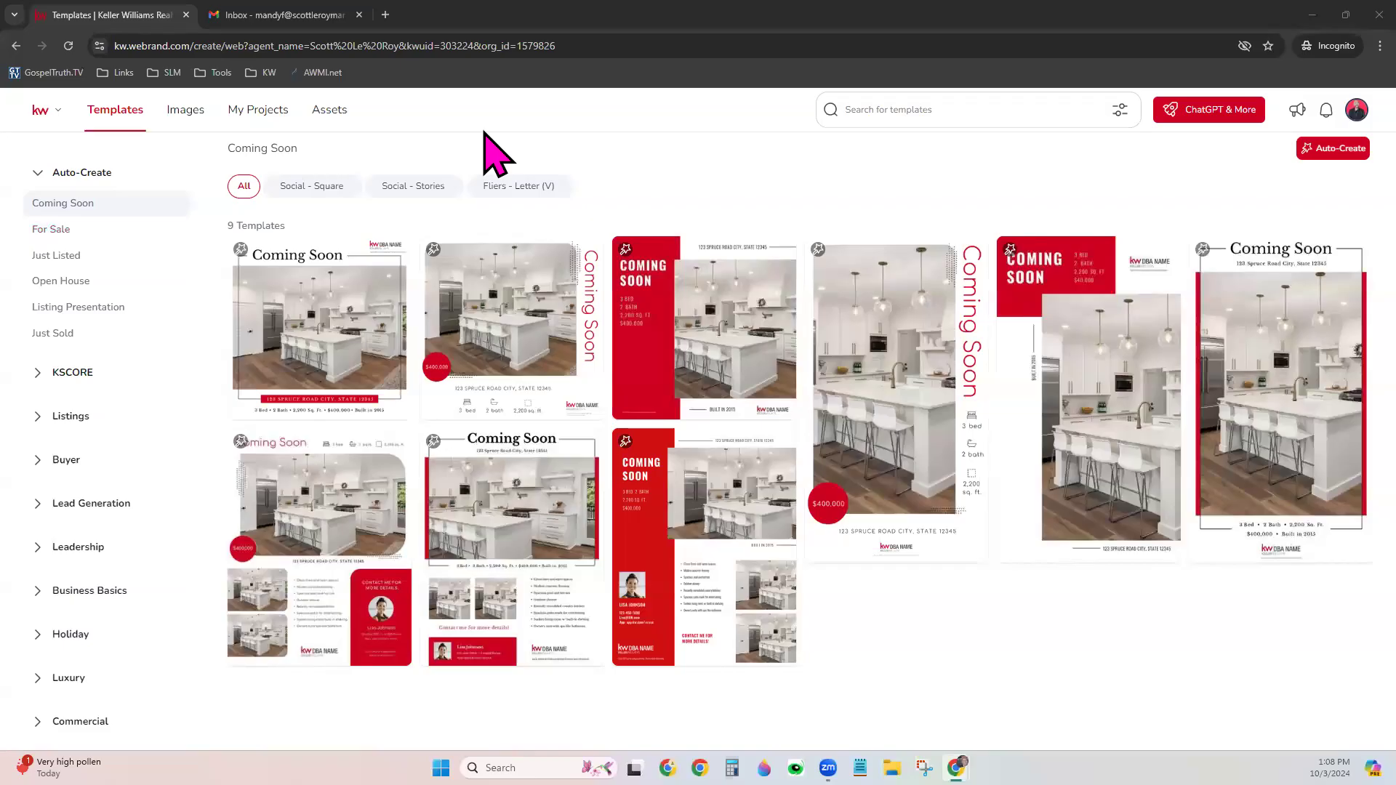
{"action": "left_click", "coordinate": [329, 111]}
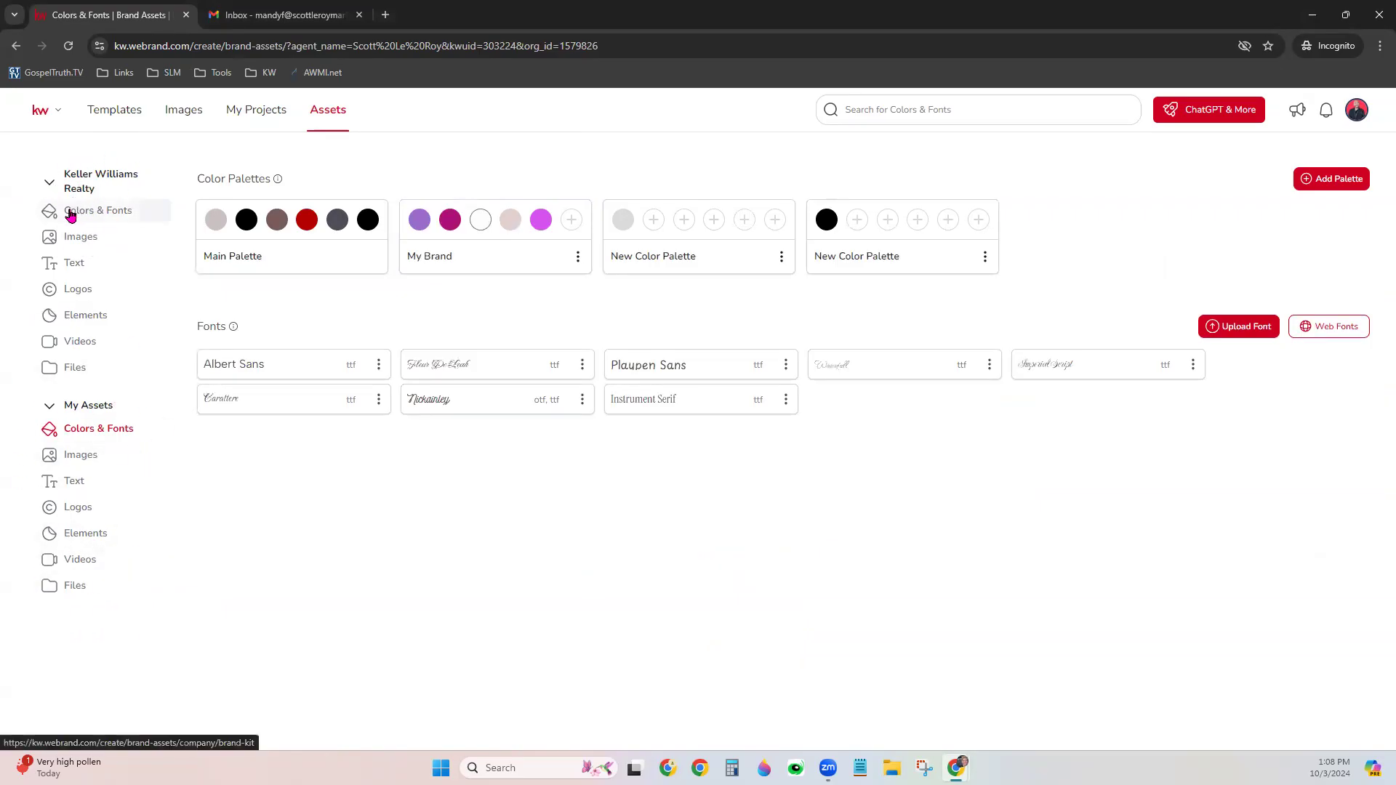
View the Keller Williams Realty colours and fonts, then open its image library
{"action": "left_click", "coordinate": [108, 219]}
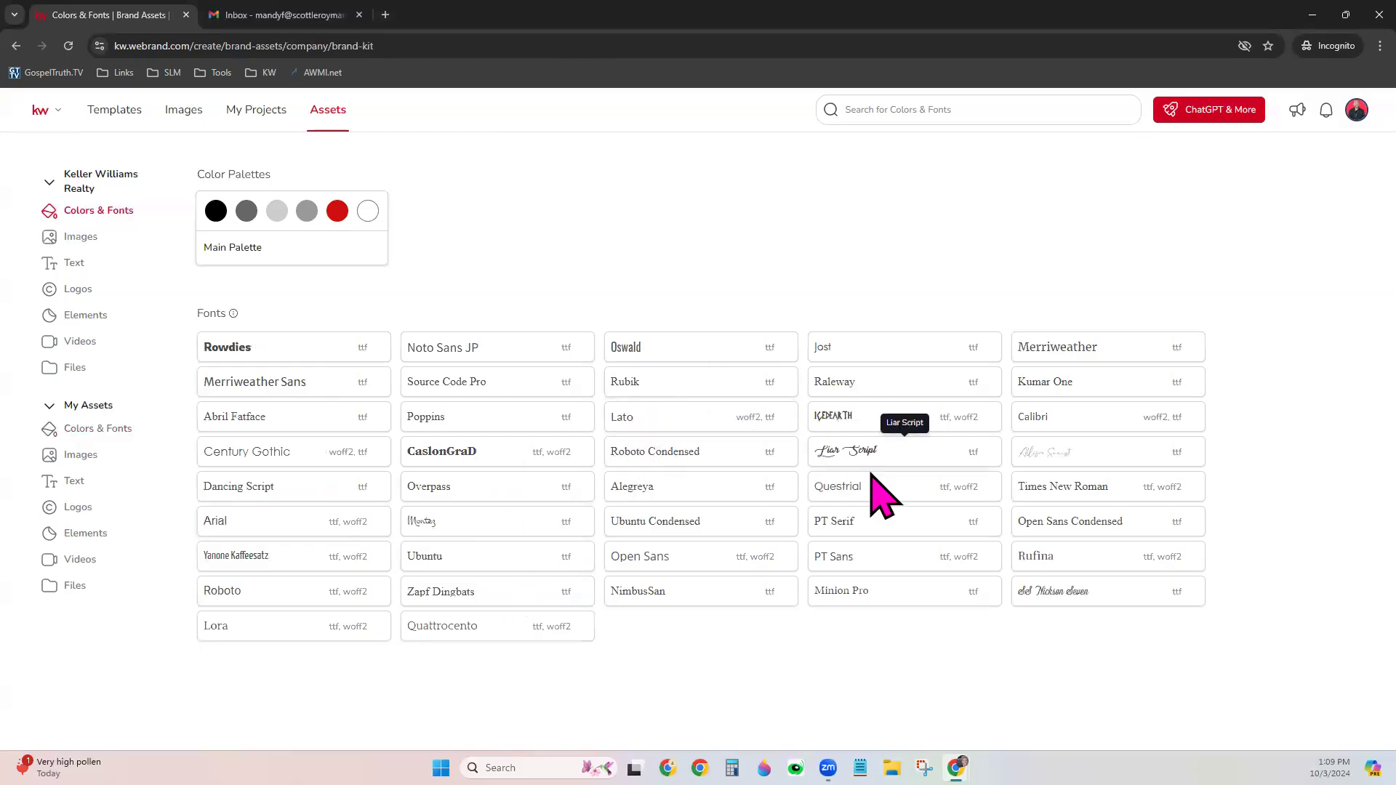
{"action": "left_click", "coordinate": [93, 257]}
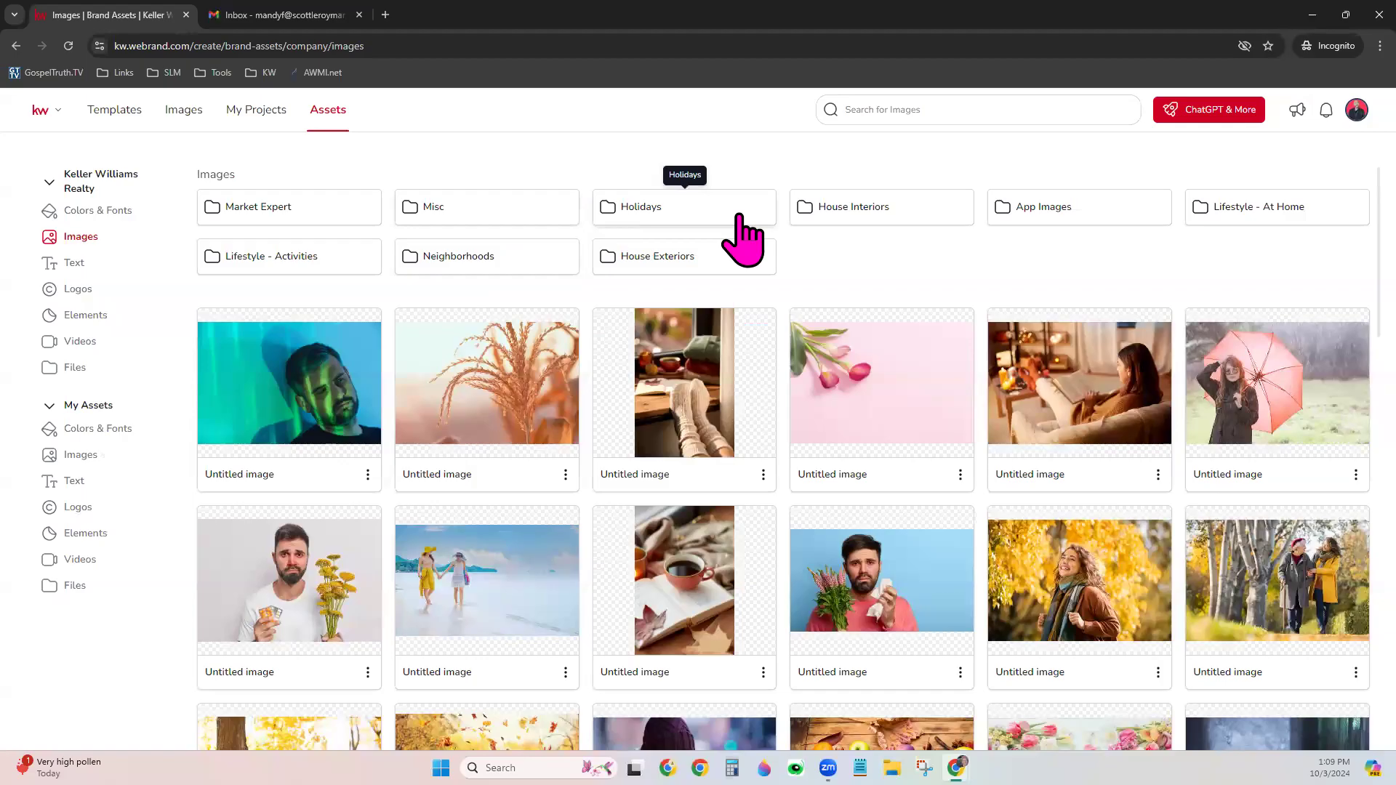
Browse the Holidays and House Interiors image folders, then view the company Text assets
{"action": "left_click", "coordinate": [739, 216]}
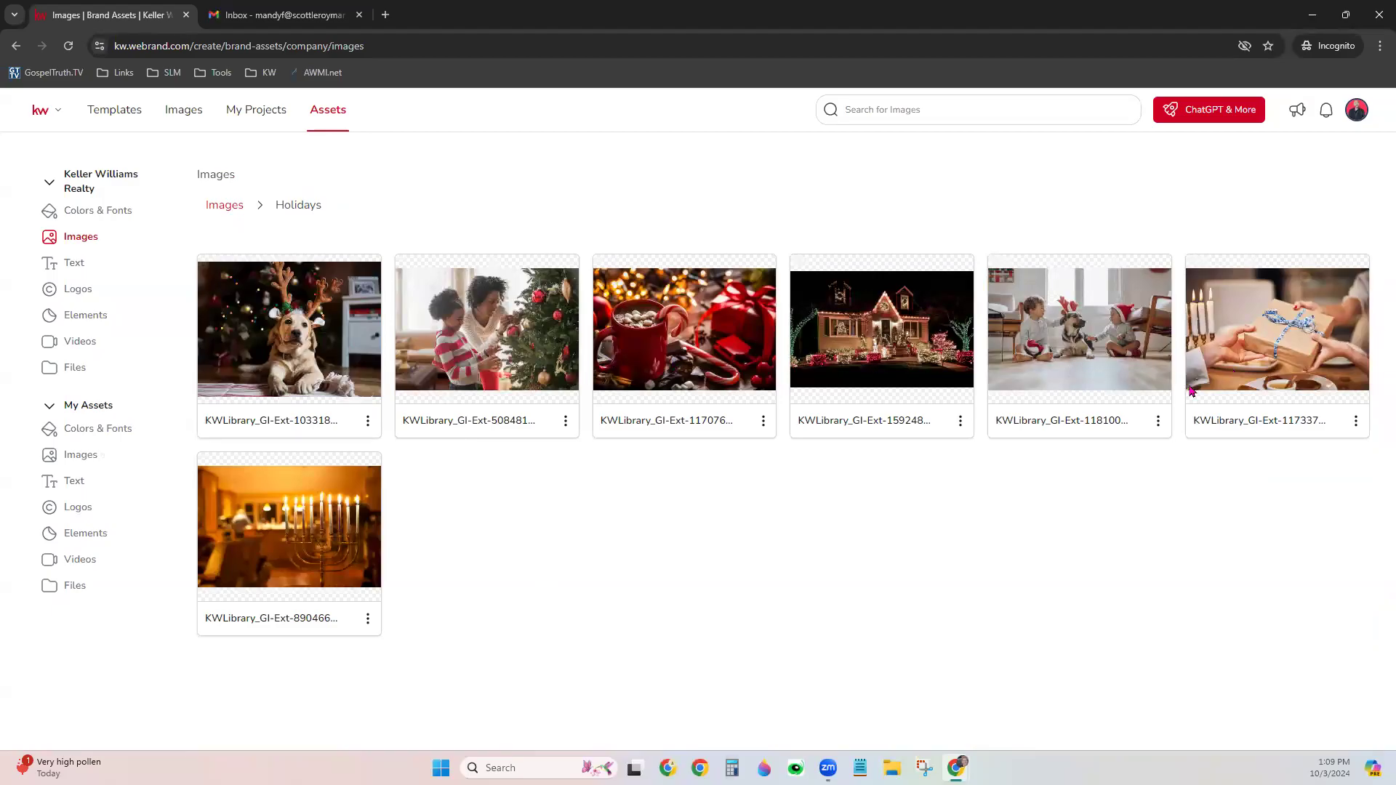
{"action": "left_click", "coordinate": [218, 212]}
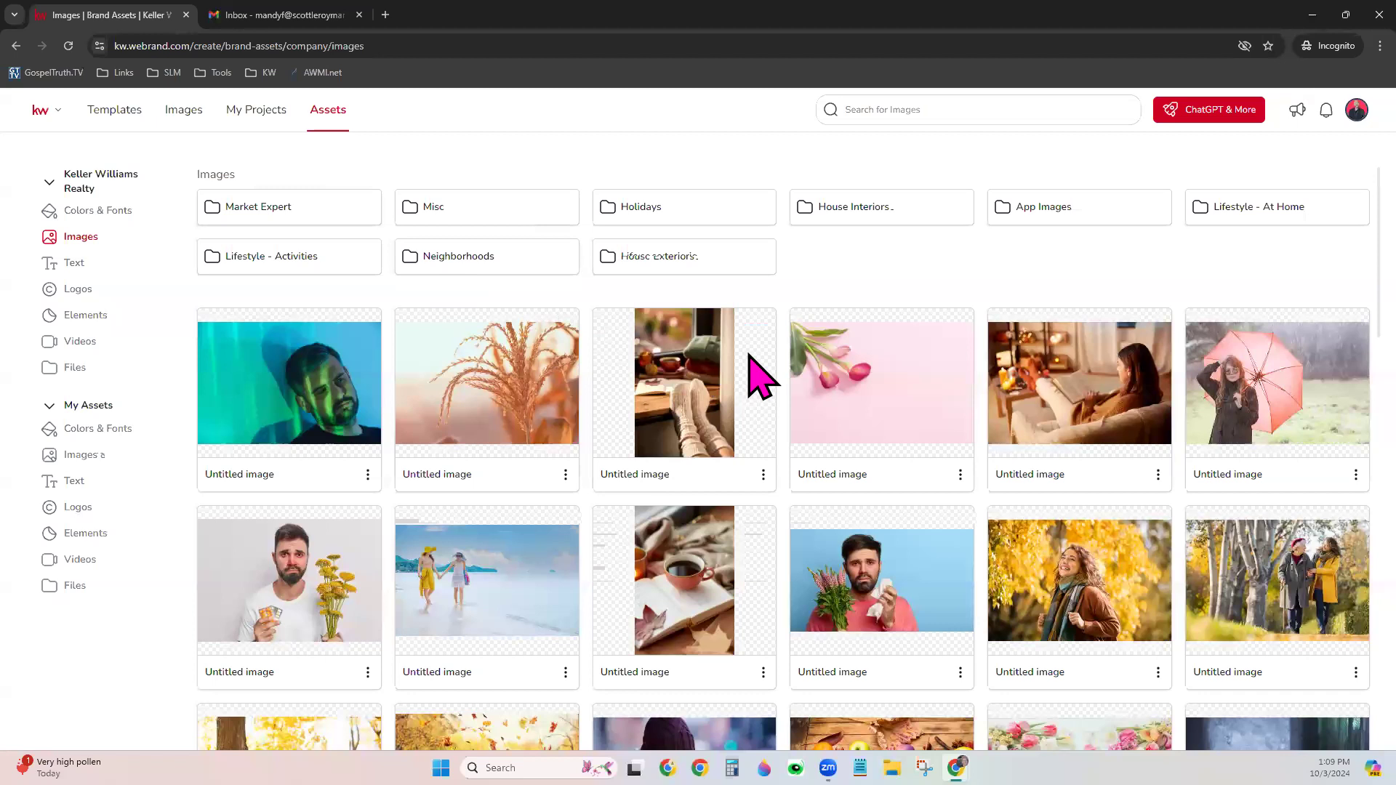
{"action": "left_click", "coordinate": [900, 209]}
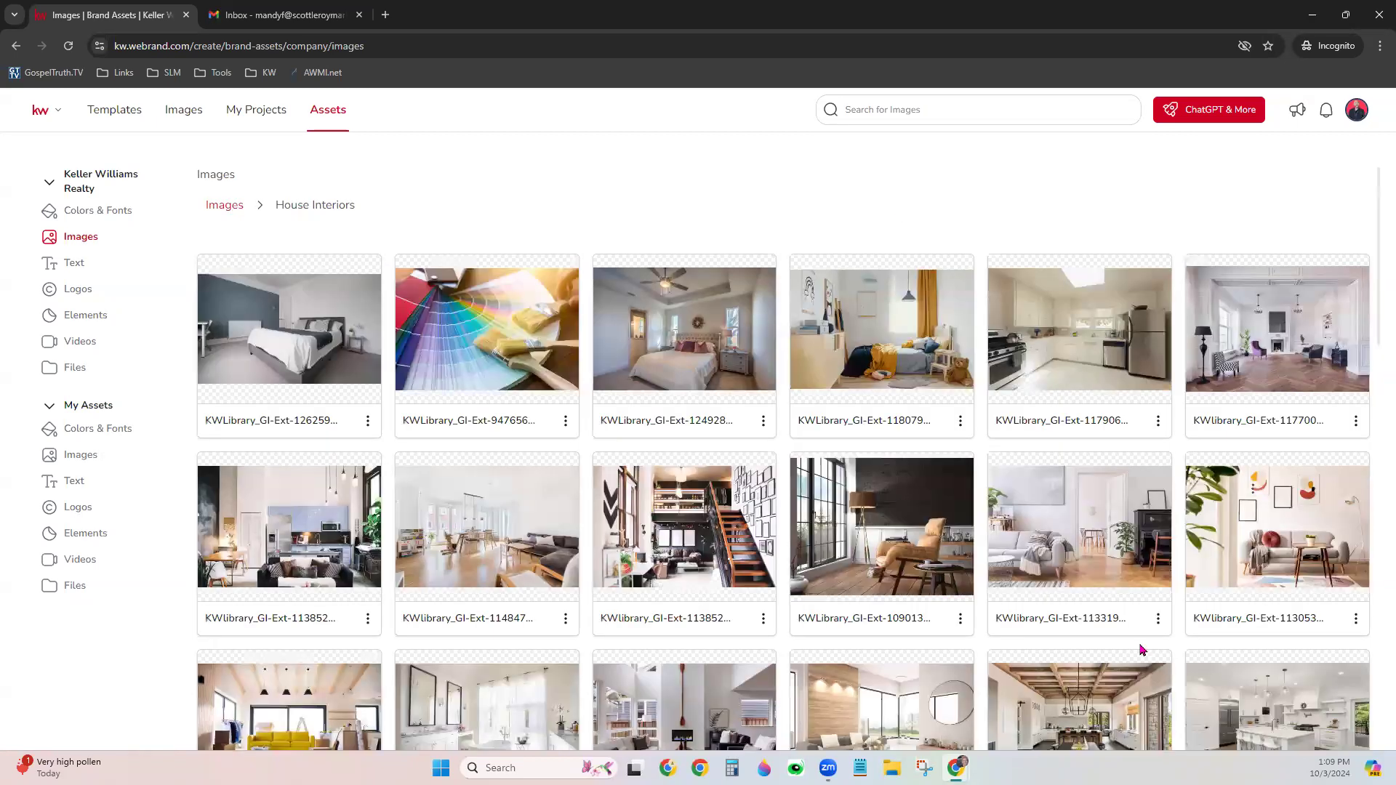
{"action": "scroll", "coordinate": [1142, 649], "scroll_direction": "down", "scroll_amount": 4}
{"action": "scroll", "coordinate": [1146, 634], "scroll_direction": "down", "scroll_amount": 6}
{"action": "scroll", "coordinate": [1144, 634], "scroll_direction": "down", "scroll_amount": 3}
{"action": "scroll", "coordinate": [1144, 634], "scroll_direction": "up", "scroll_amount": 10}
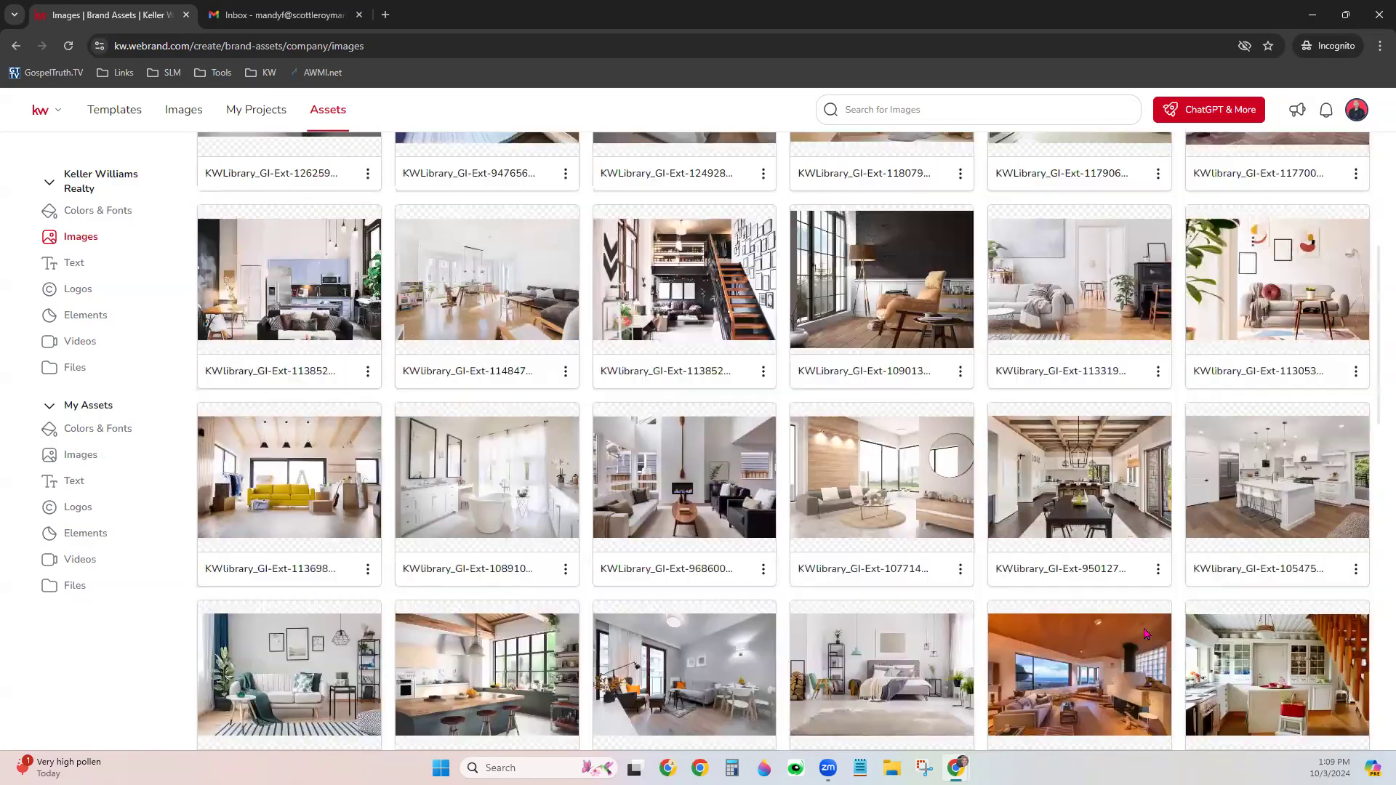
{"action": "scroll", "coordinate": [1144, 633], "scroll_direction": "up", "scroll_amount": 3}
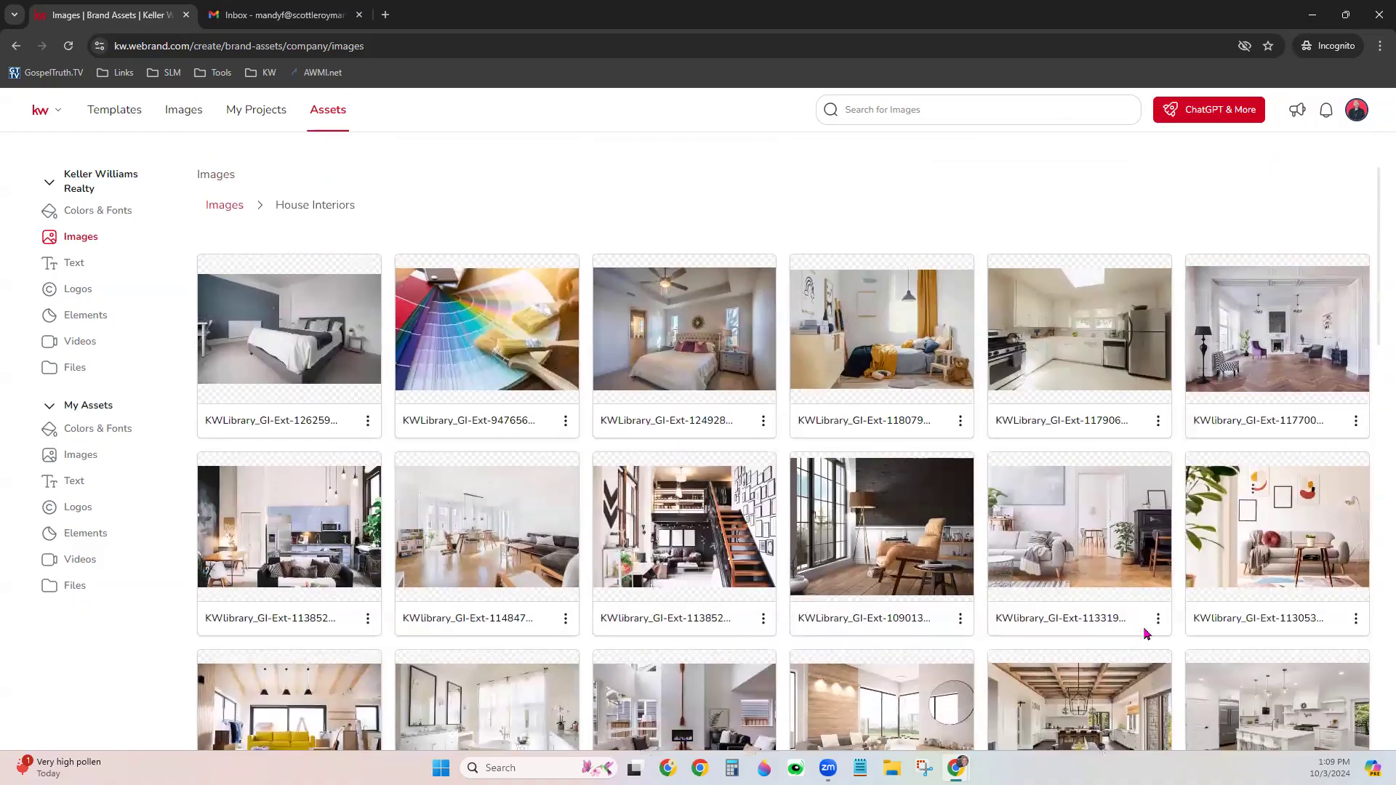
{"action": "left_click", "coordinate": [224, 207]}
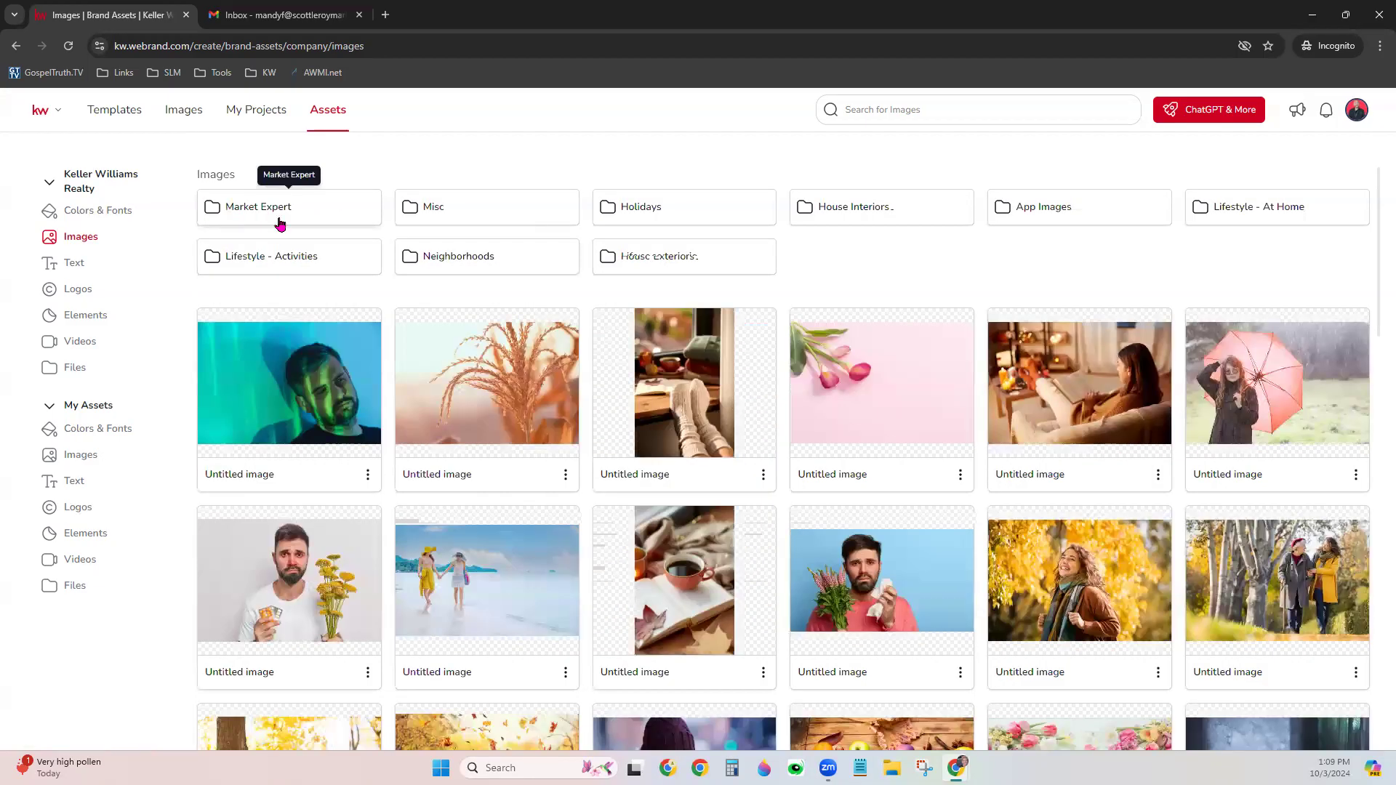
{"action": "left_click", "coordinate": [106, 261]}
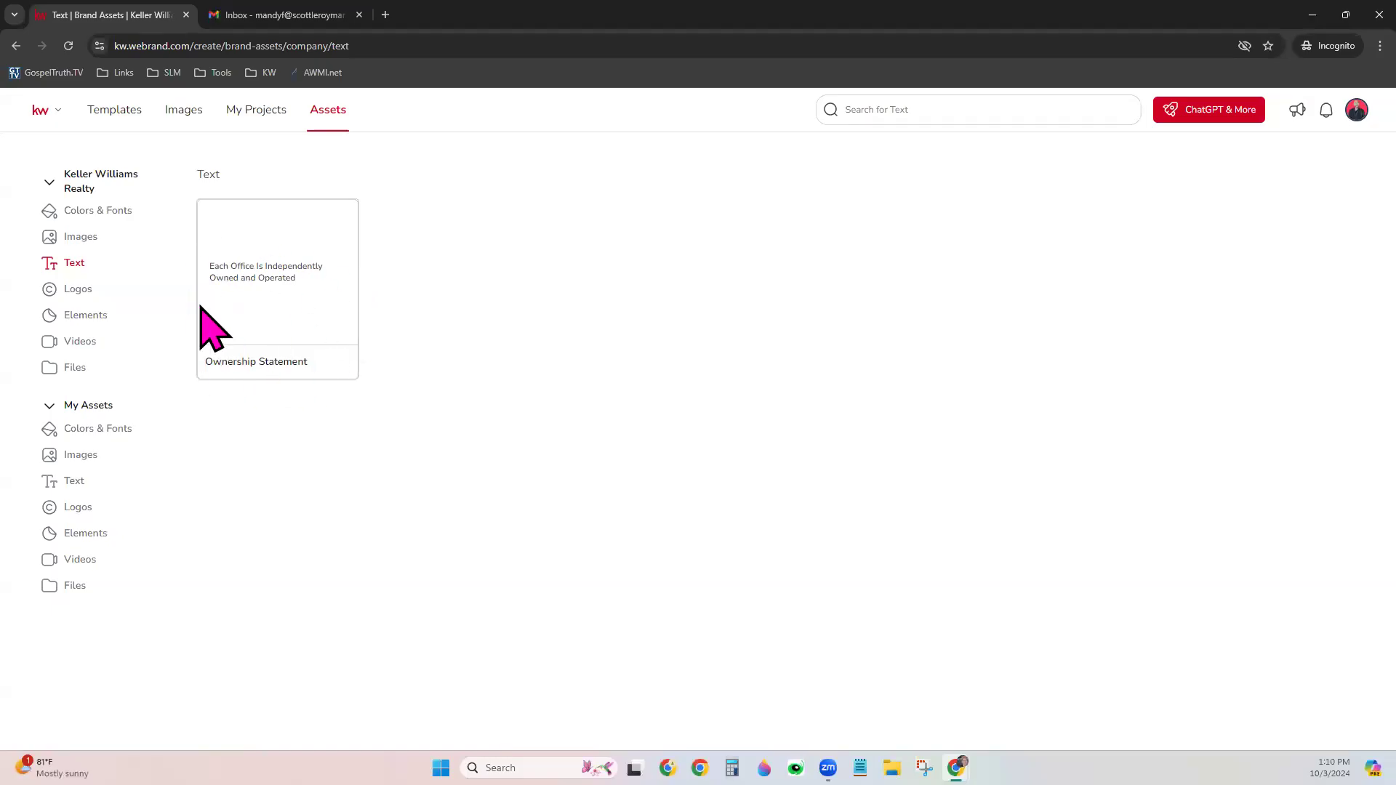
Open the company Logos, look through the KW folder, and return to the logo folder list
{"action": "left_click", "coordinate": [96, 297]}
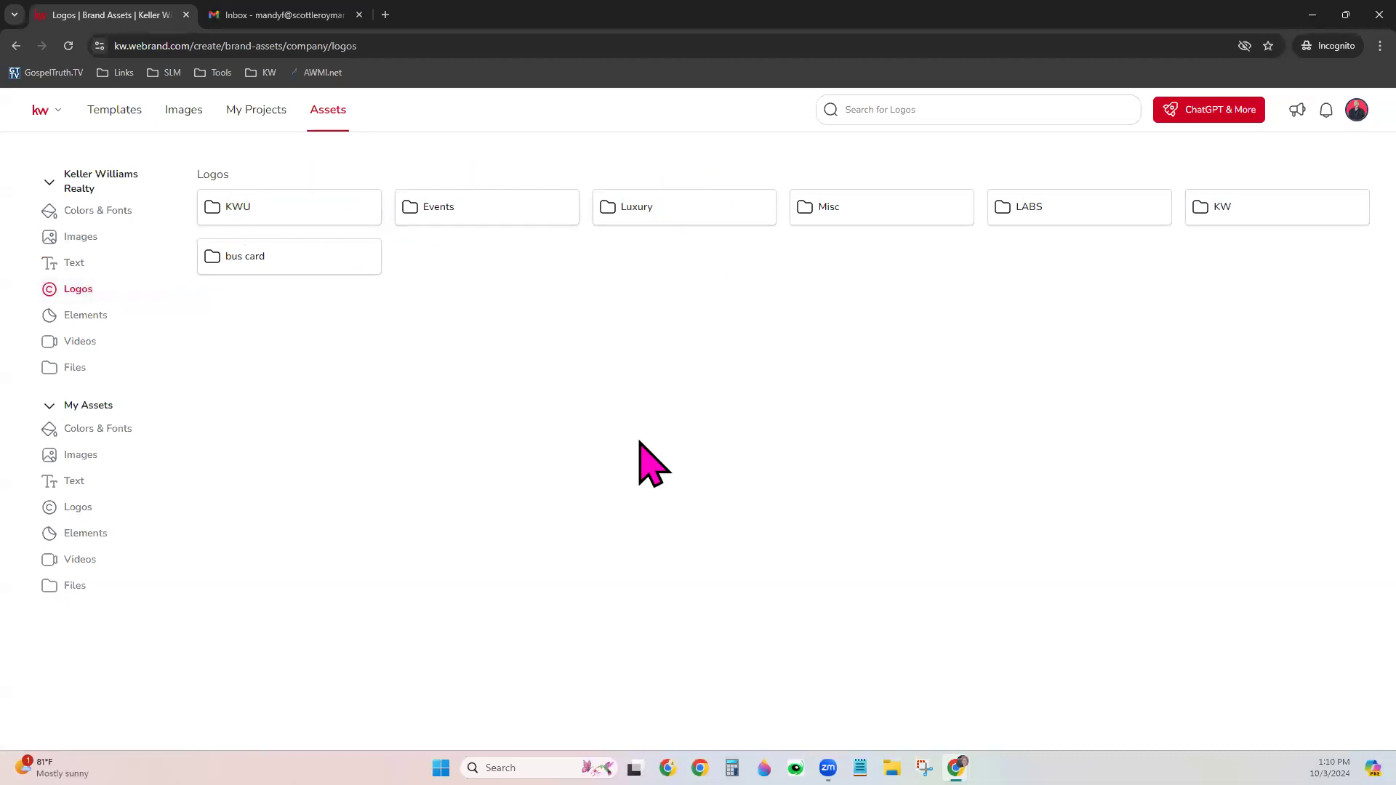
{"action": "left_click", "coordinate": [1203, 218]}
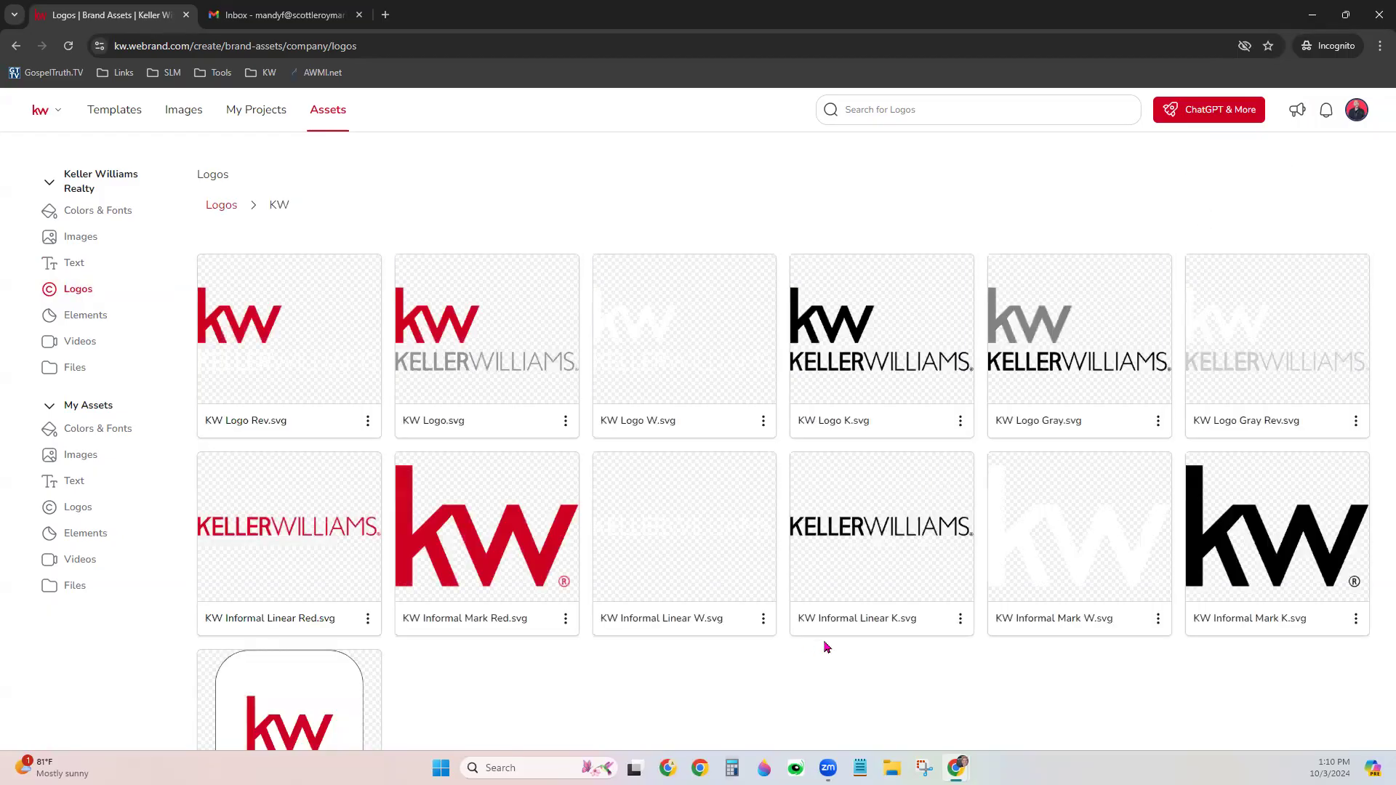
{"action": "scroll", "coordinate": [836, 640], "scroll_direction": "down", "scroll_amount": 2}
{"action": "scroll", "coordinate": [521, 305], "scroll_direction": "up", "scroll_amount": 2}
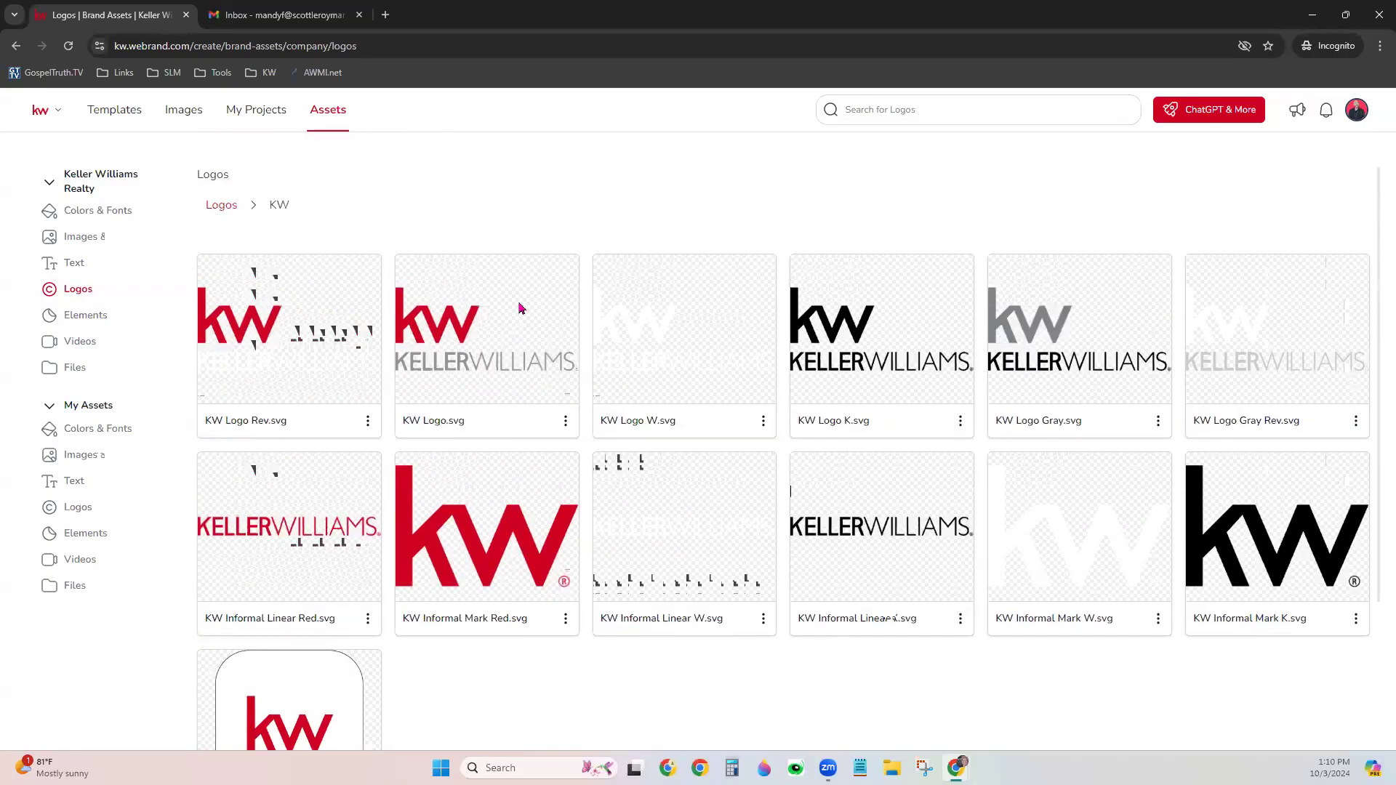
{"action": "left_click", "coordinate": [218, 206]}
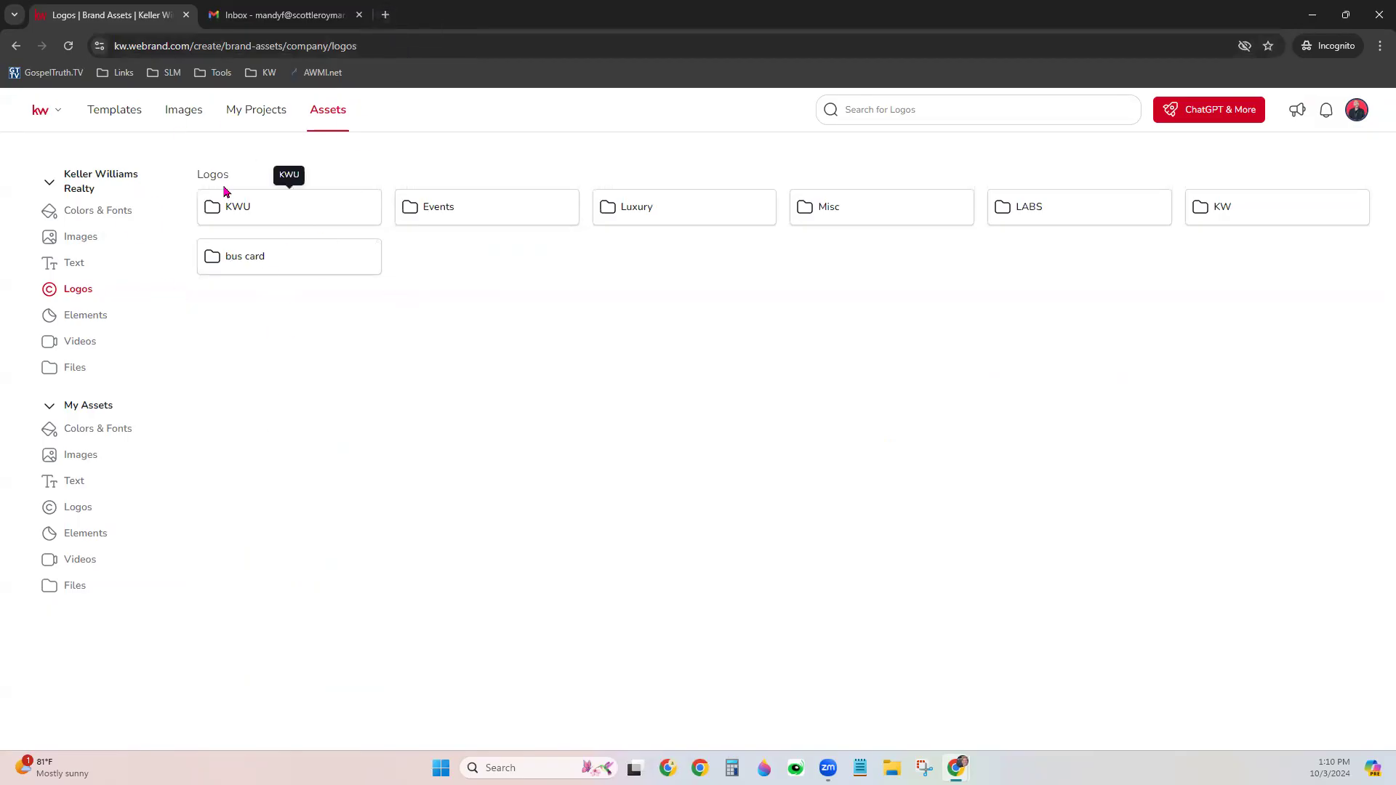
In a new tab, go to kwconnect.com and open the Marketing page's Logos and Branding resource
{"action": "left_click", "coordinate": [385, 14]}
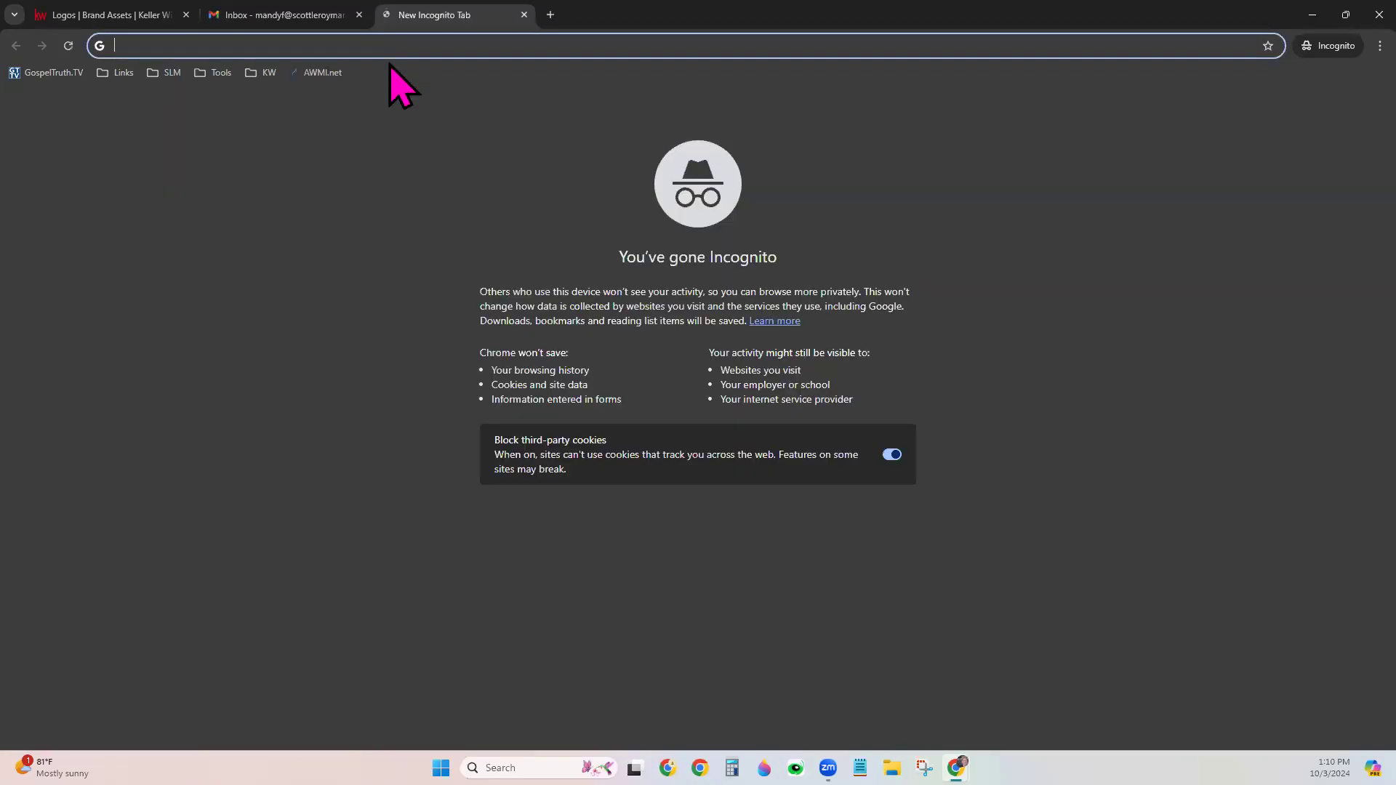
{"action": "type", "text": "kwconnect.c"}
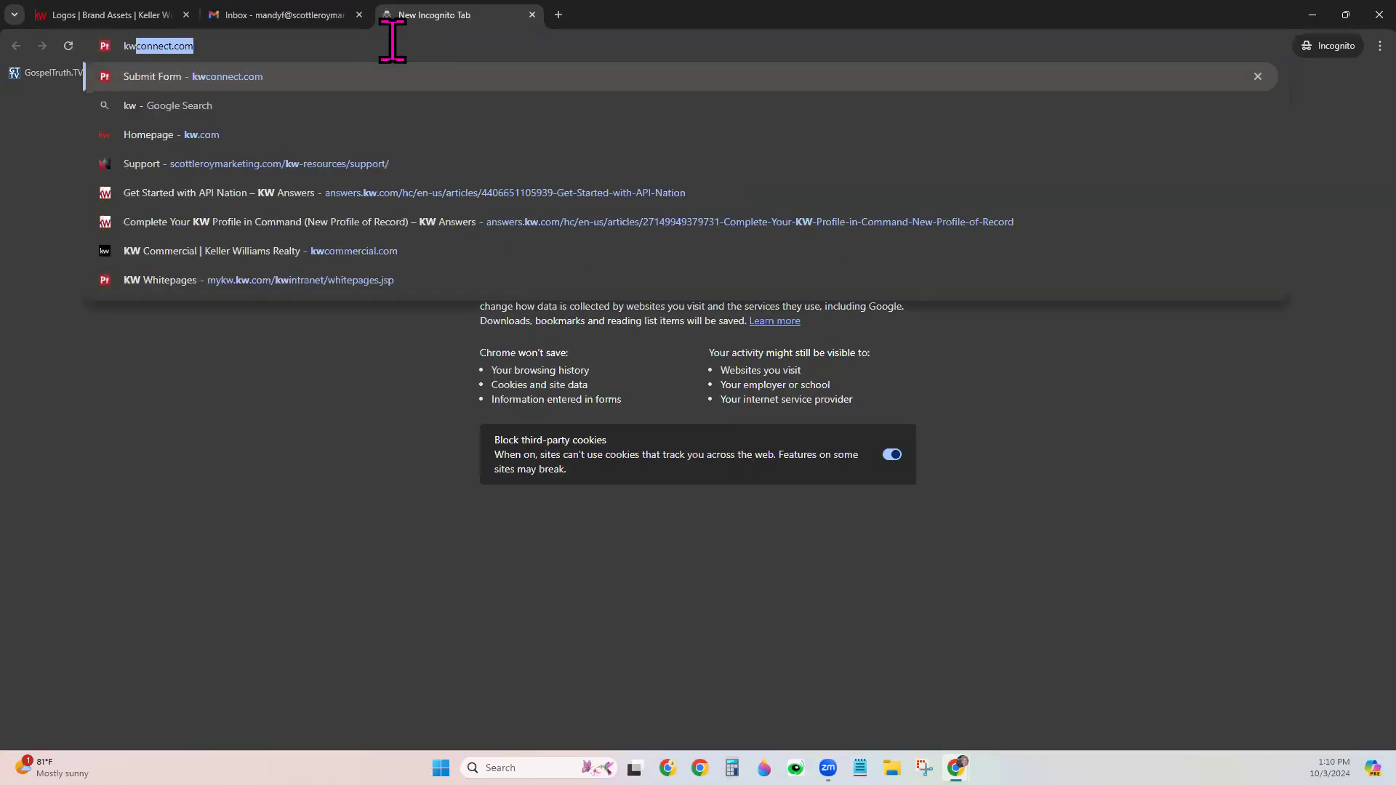
{"action": "key", "text": "Return"}
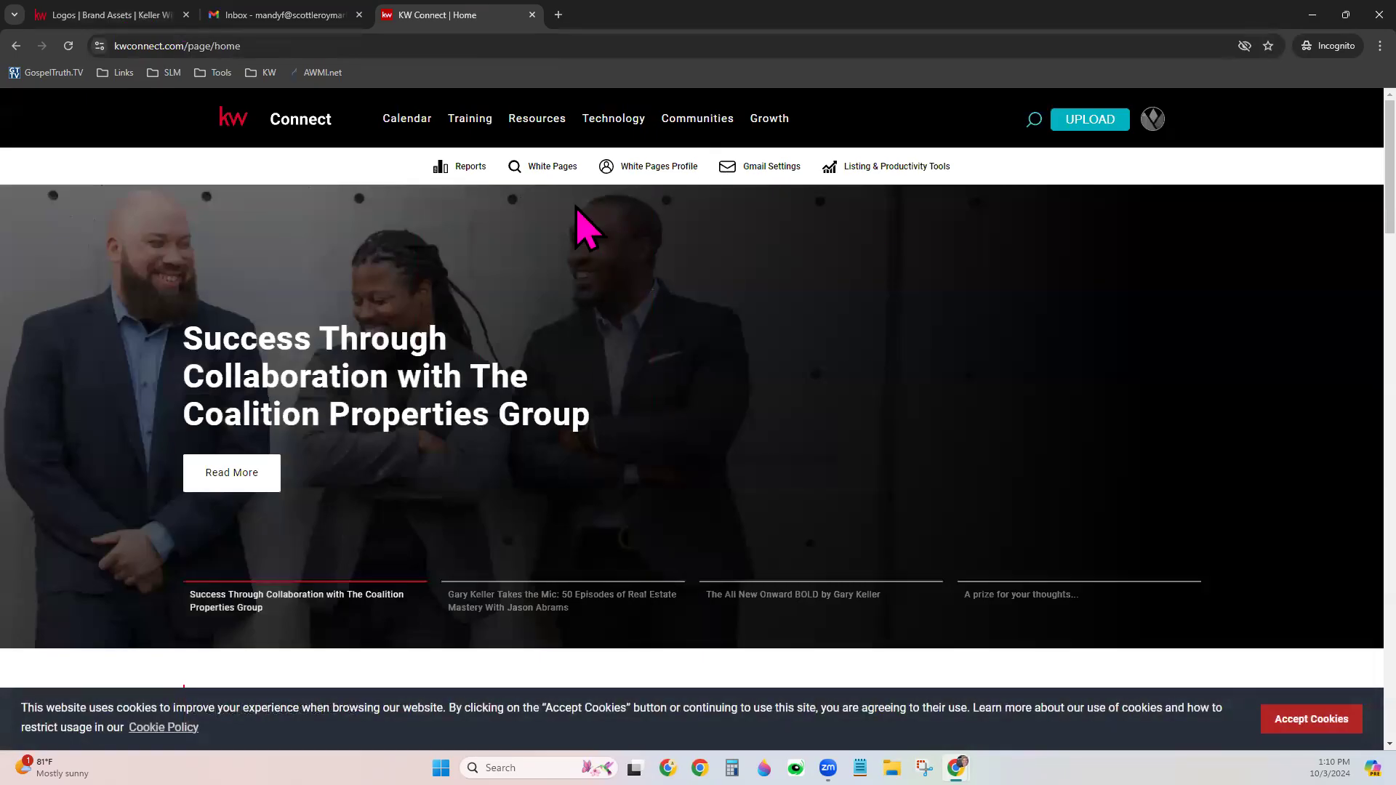
{"action": "mouse_move", "coordinate": [544, 131]}
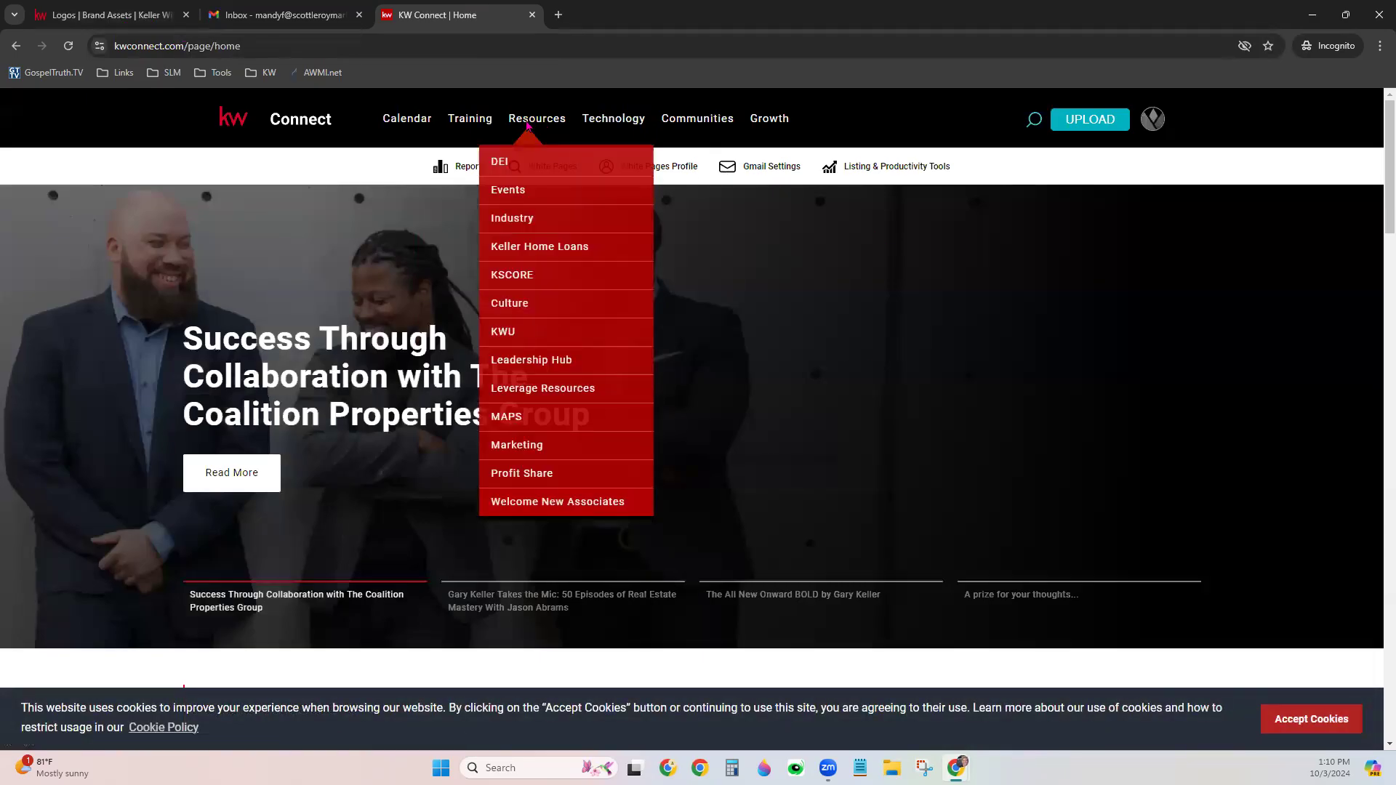
{"action": "left_click", "coordinate": [541, 447]}
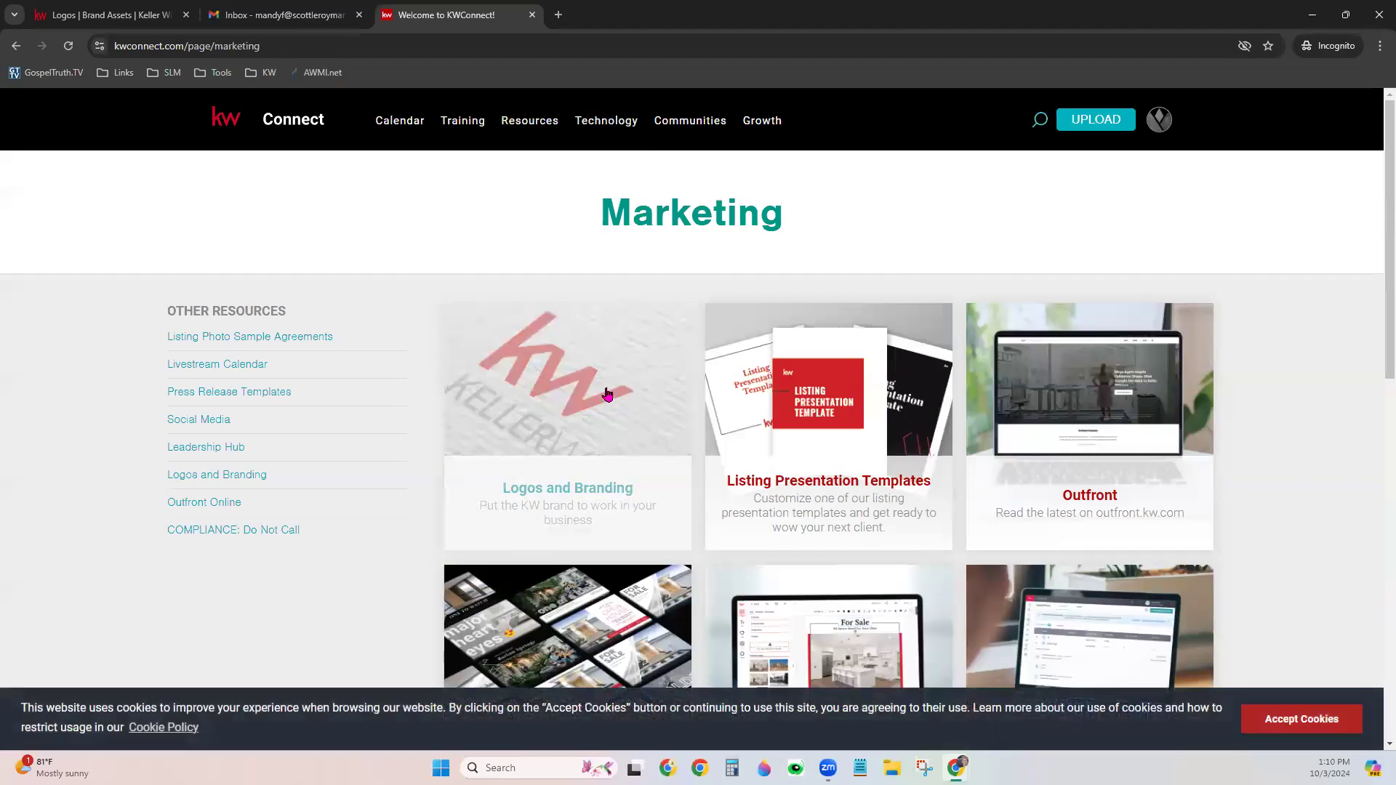
{"action": "left_click", "coordinate": [528, 426]}
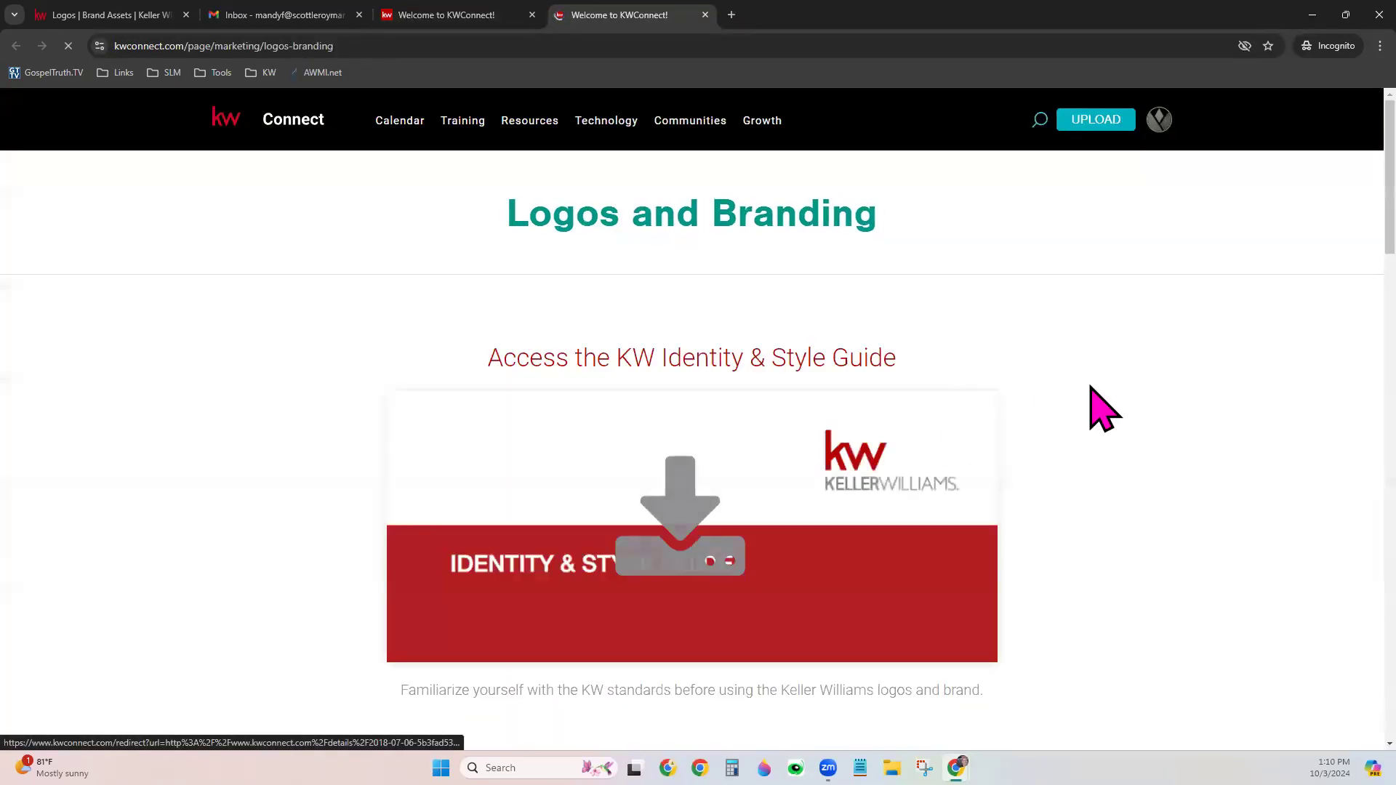
Accept the cookie notice and search market center logos for '123' to find 1123 International Lifestyles
{"action": "scroll", "coordinate": [1102, 409], "scroll_direction": "down", "scroll_amount": 12}
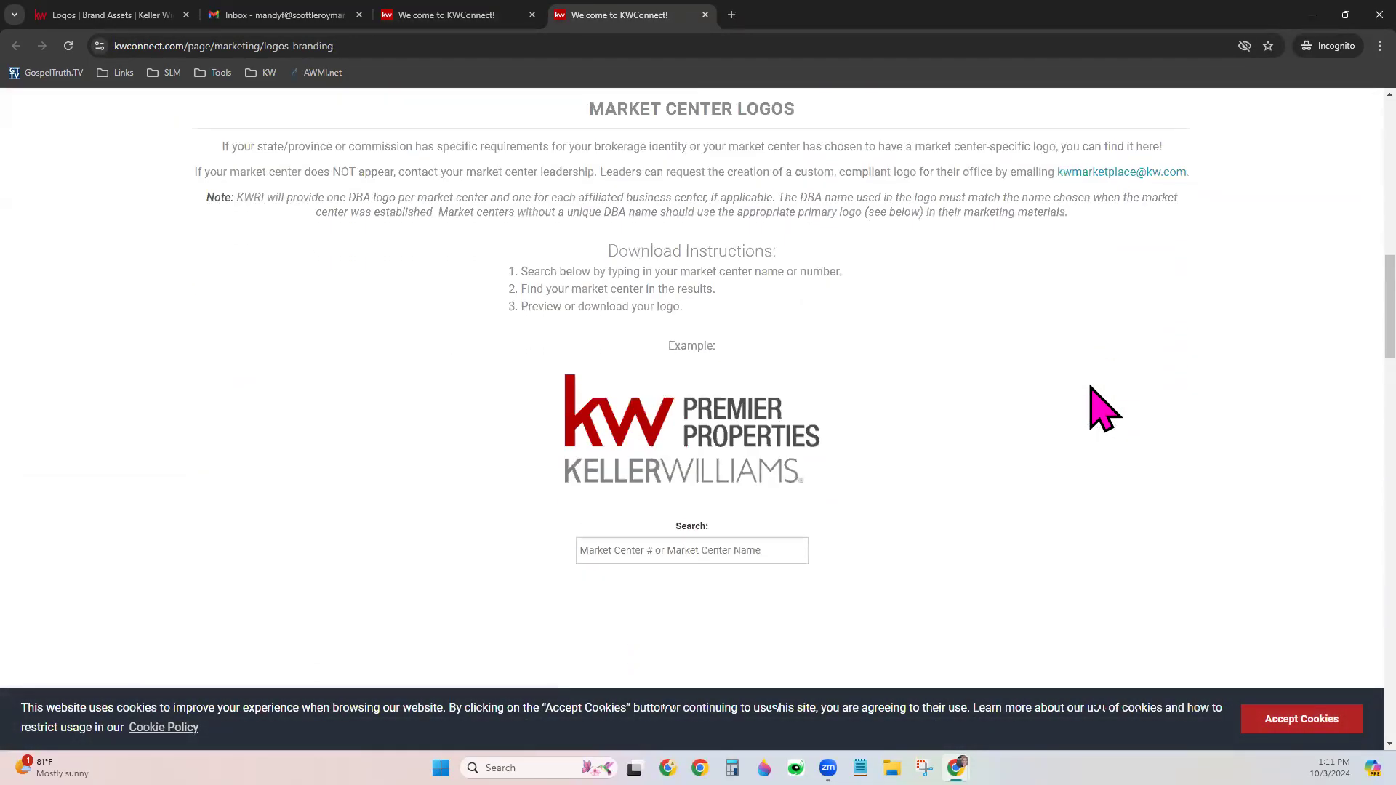
{"action": "scroll", "coordinate": [1103, 410], "scroll_direction": "down", "scroll_amount": 1}
{"action": "scroll", "coordinate": [1103, 409], "scroll_direction": "up", "scroll_amount": 2}
{"action": "left_click", "coordinate": [1301, 719]}
{"action": "left_click", "coordinate": [668, 612]}
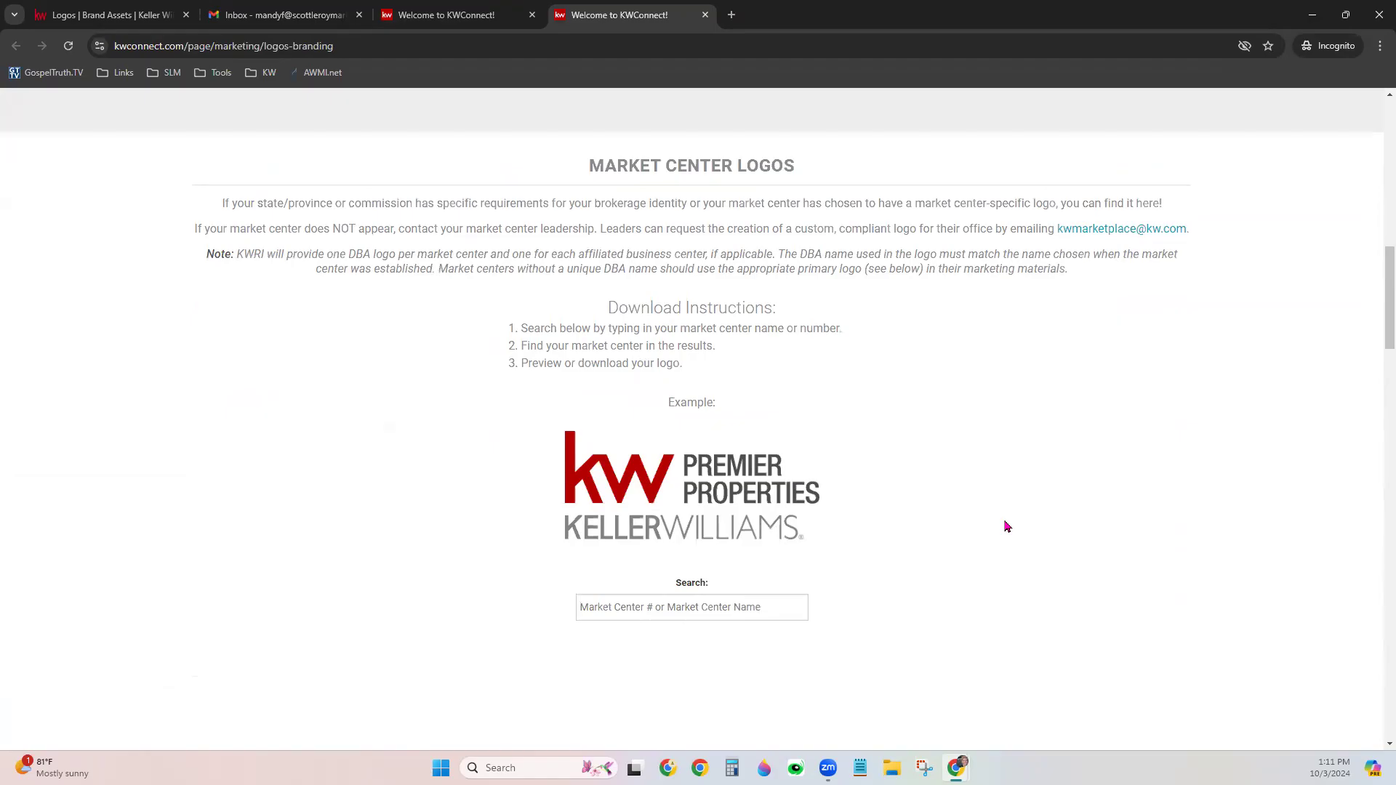
{"action": "type", "text": "123"}
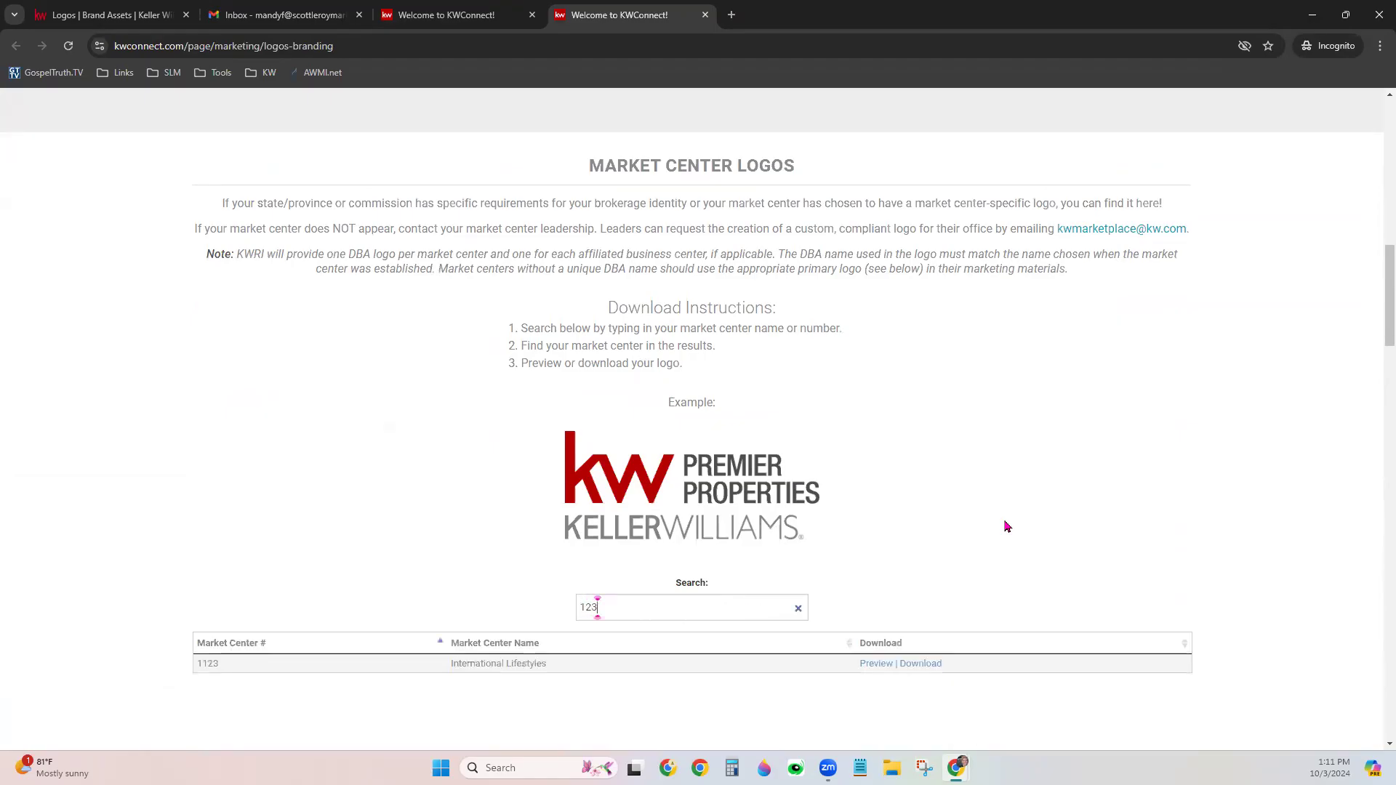
{"action": "scroll", "coordinate": [1006, 526], "scroll_direction": "down", "scroll_amount": 2}
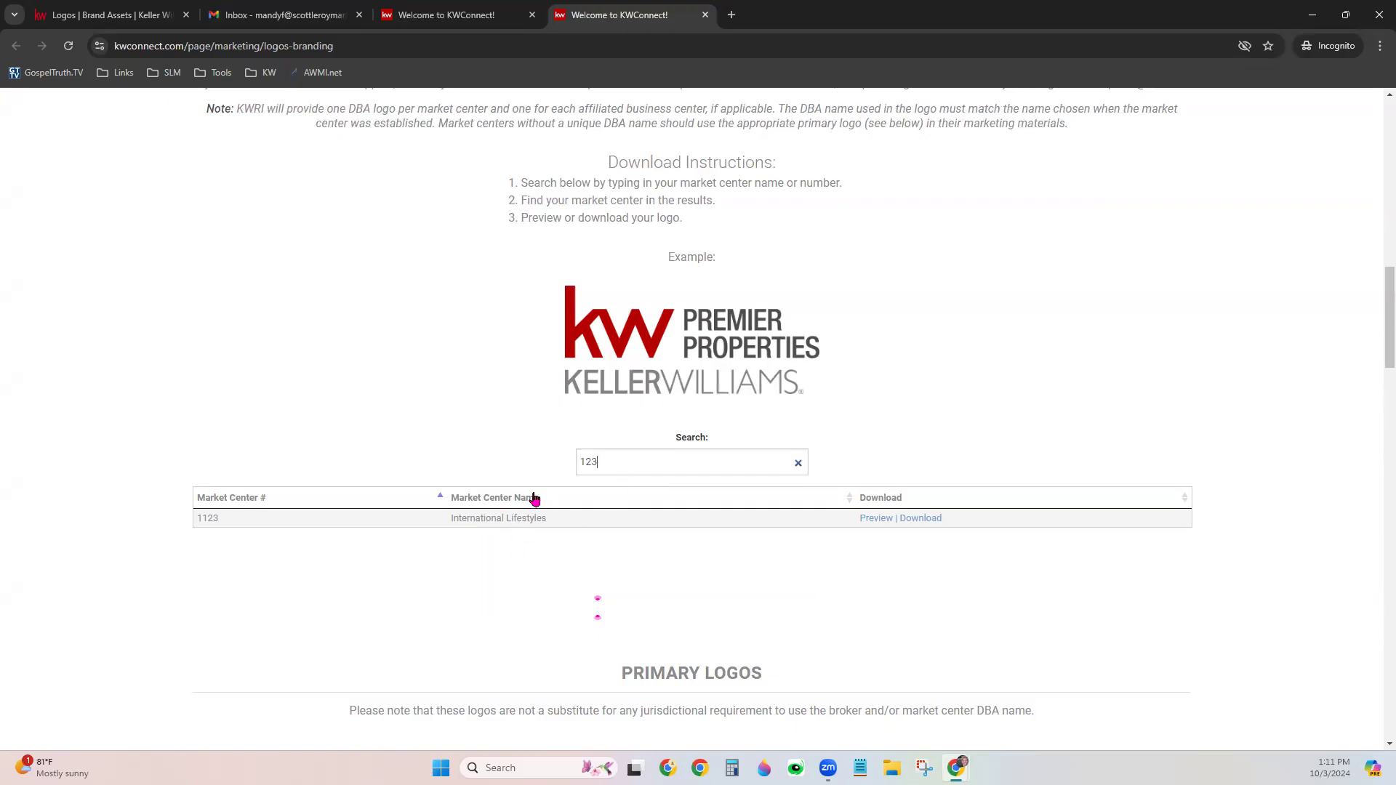
Save the 1123_InternationalLifestyles logo zip to Downloads and show it in File Explorer
{"action": "left_click", "coordinate": [931, 519]}
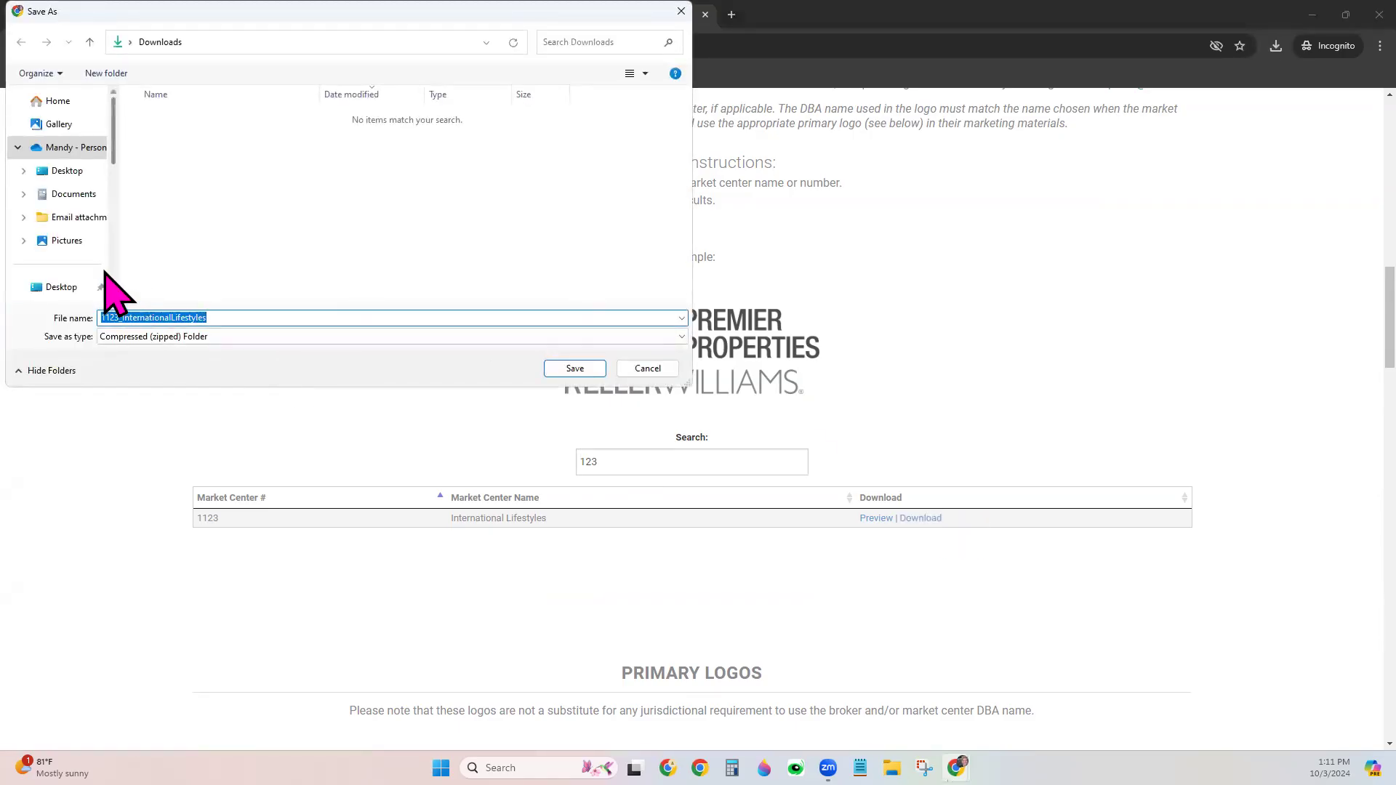
{"action": "scroll", "coordinate": [80, 269], "scroll_direction": "down", "scroll_amount": 1}
{"action": "left_click", "coordinate": [70, 238]}
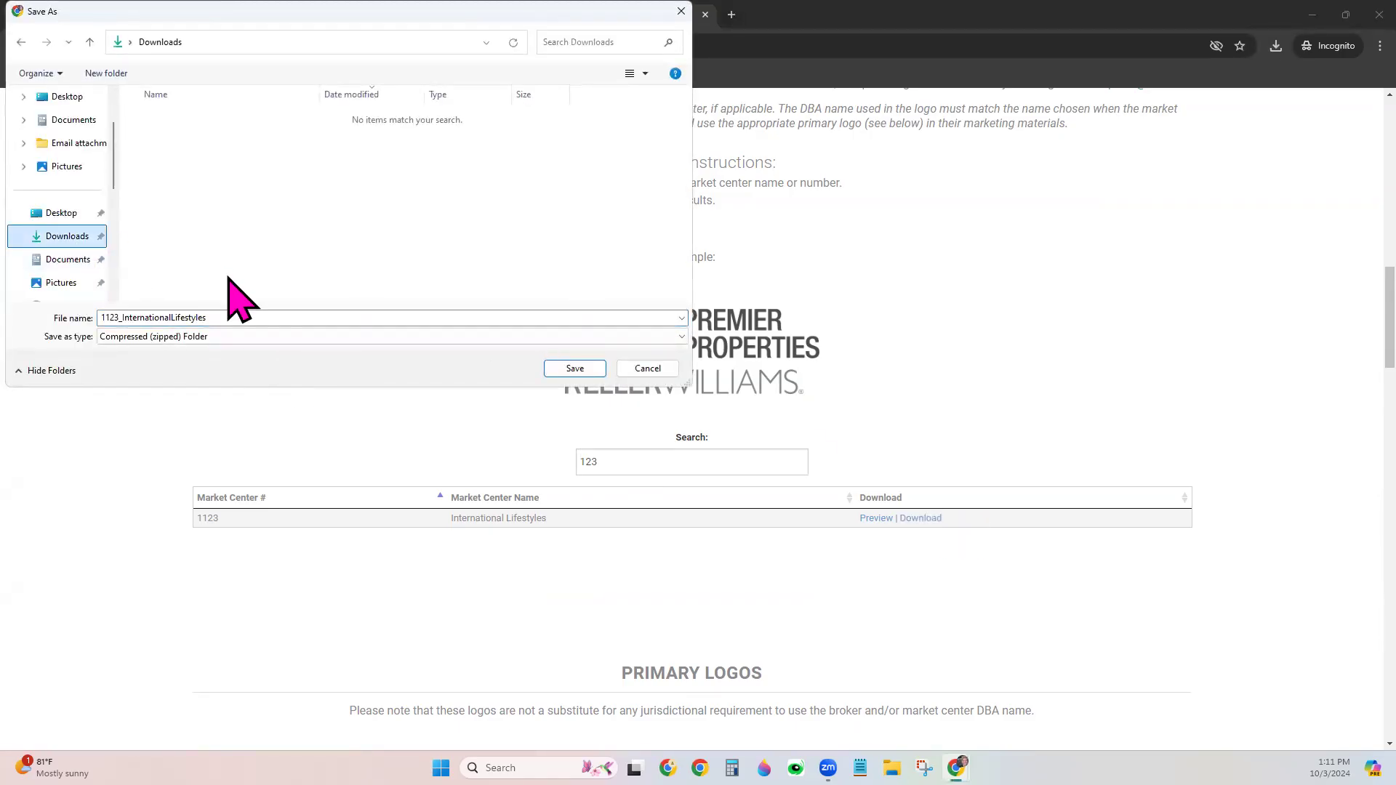
{"action": "left_click", "coordinate": [232, 317]}
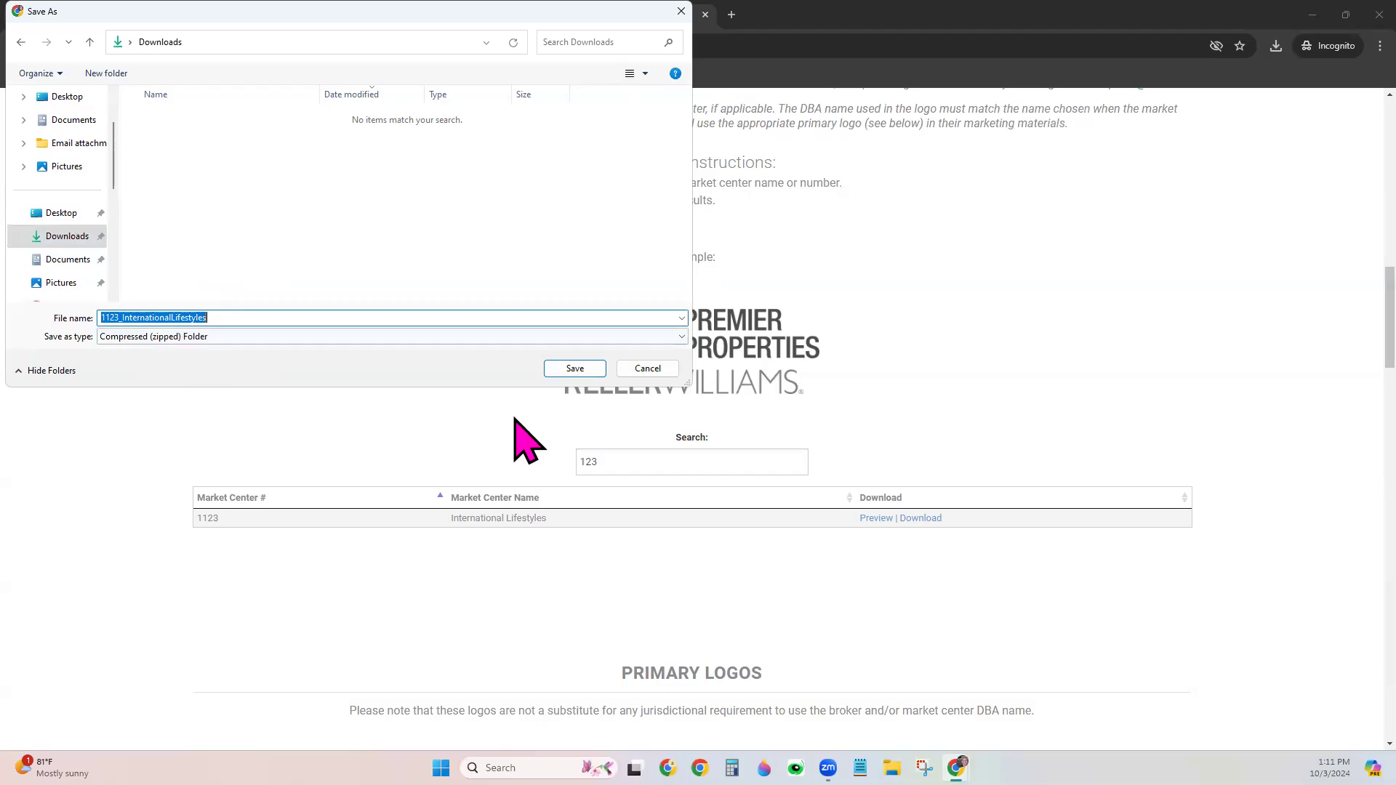
{"action": "left_click", "coordinate": [576, 368]}
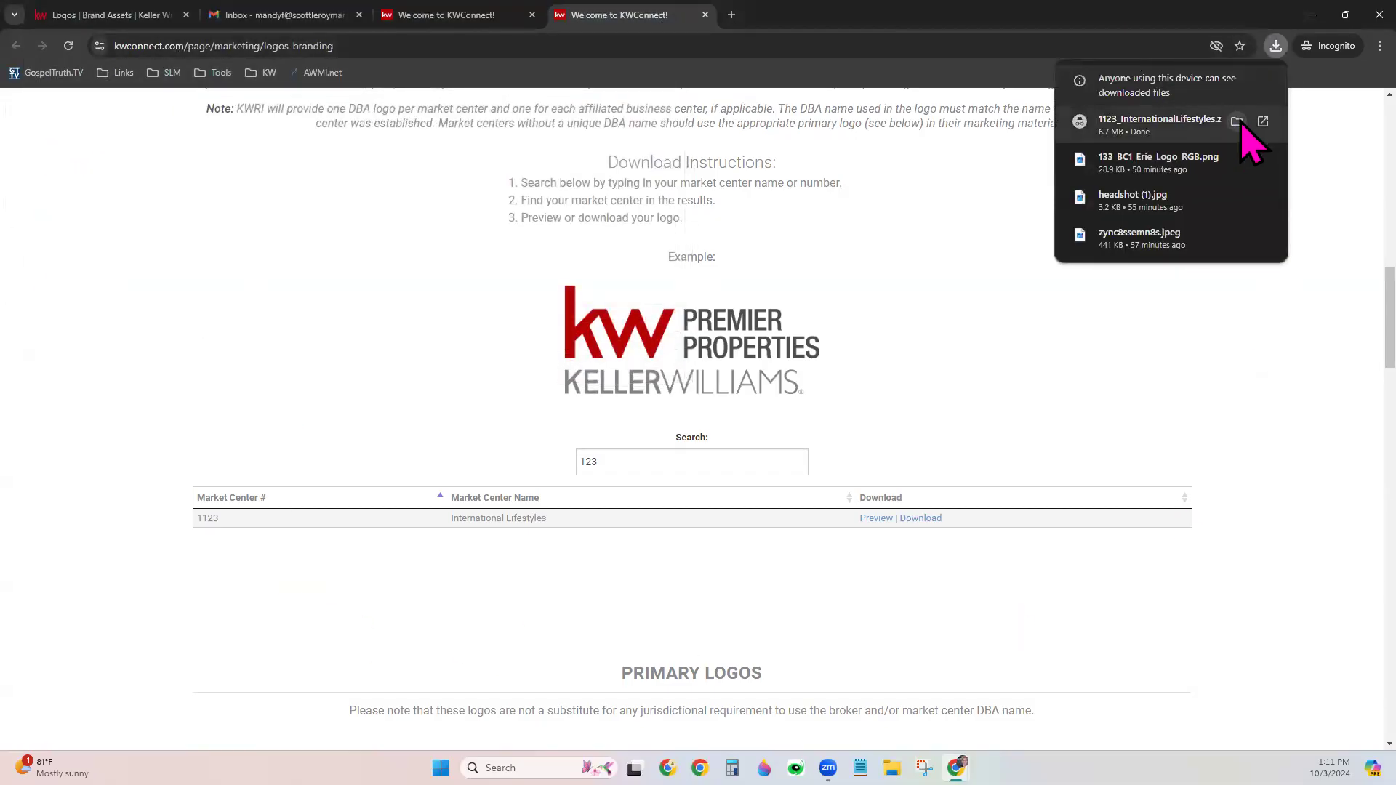
{"action": "left_click", "coordinate": [1237, 122]}
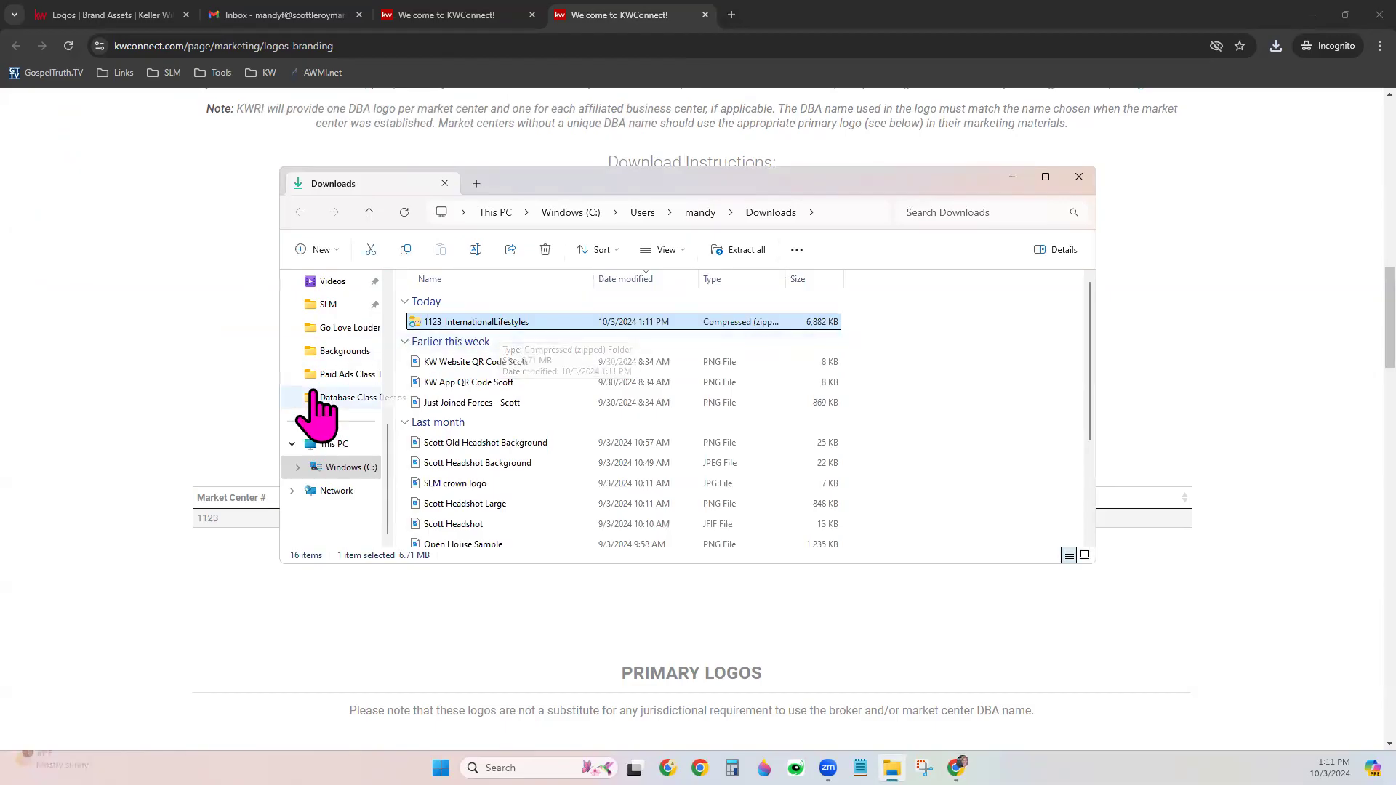
Extract the logo zip into a new 1123_InternationalLifestyles folder
{"action": "scroll", "coordinate": [320, 400], "scroll_direction": "up", "scroll_amount": 5}
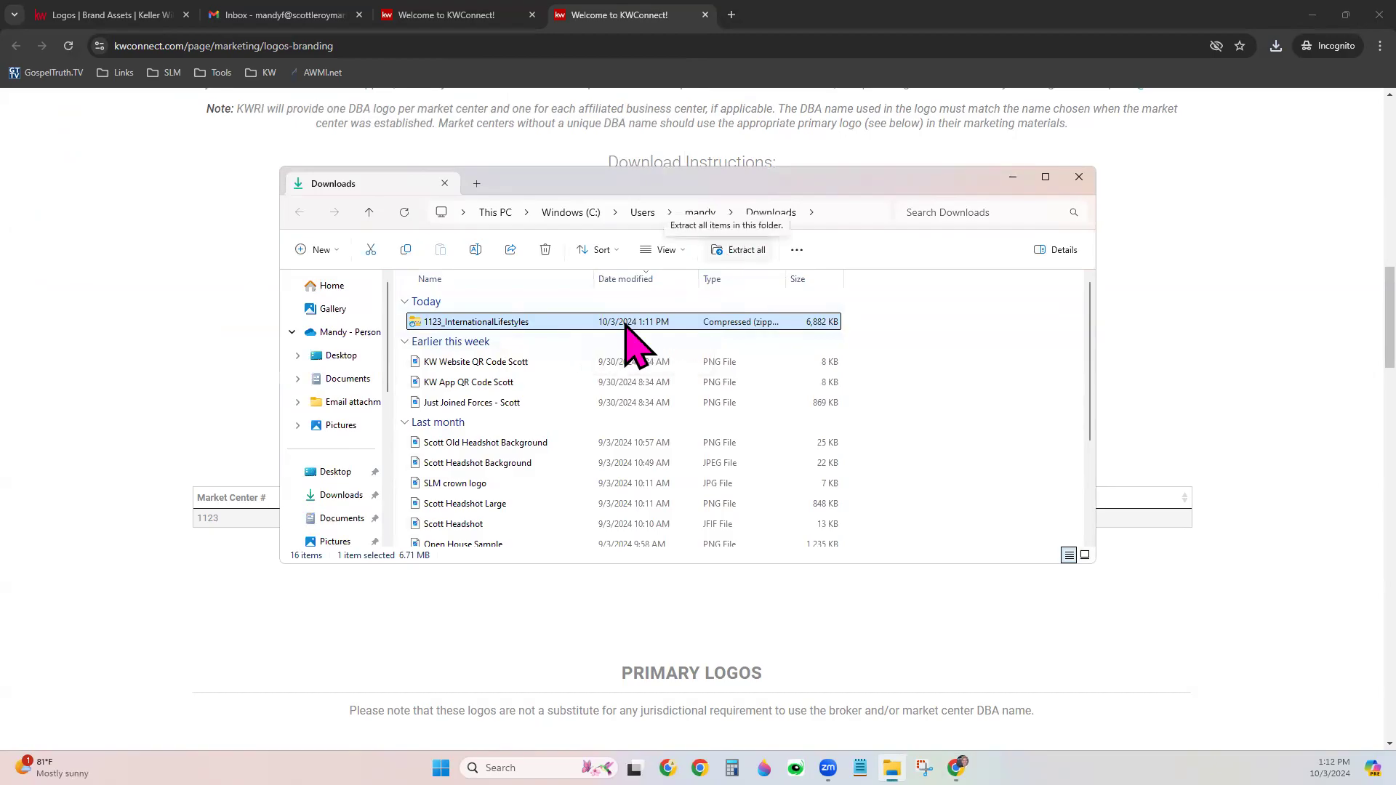
{"action": "left_click", "coordinate": [736, 249]}
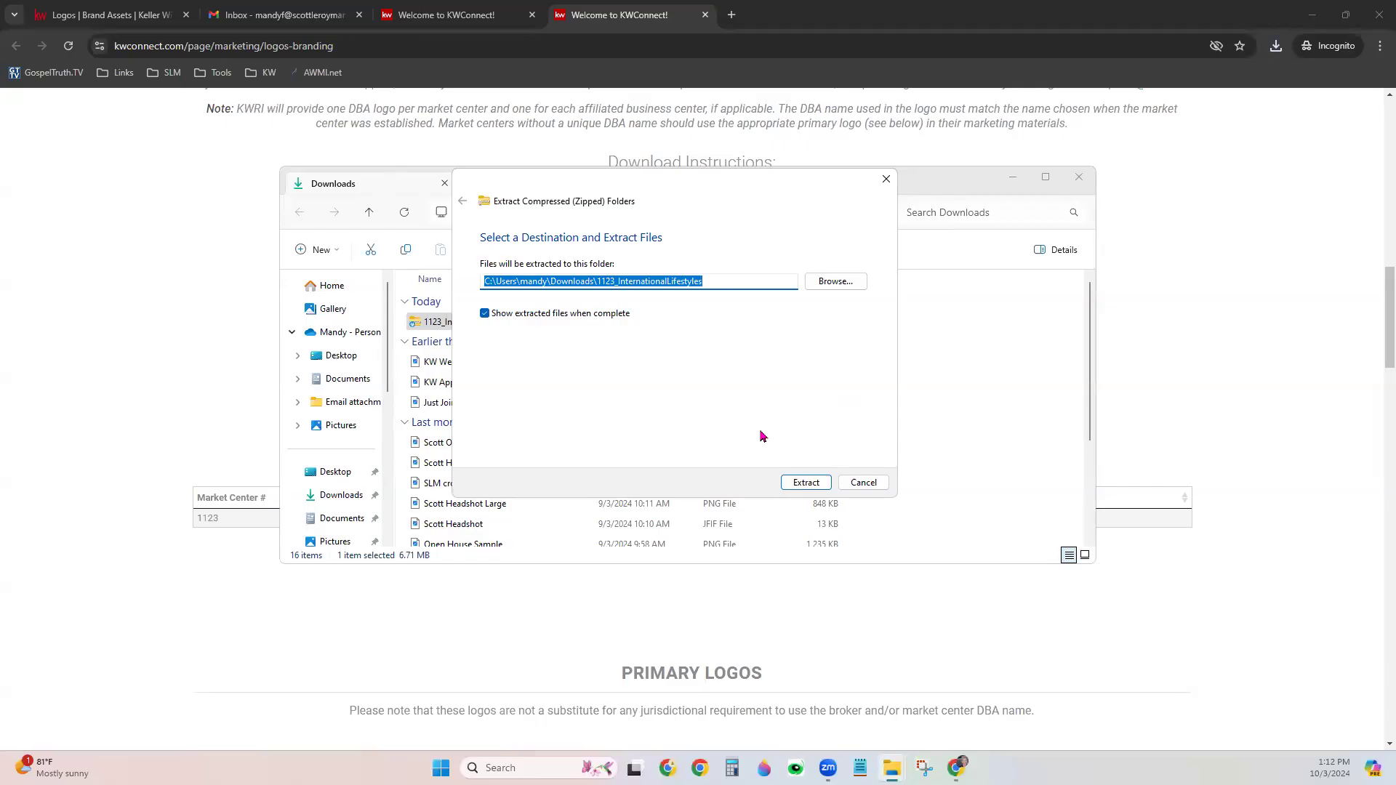
{"action": "left_click", "coordinate": [806, 482]}
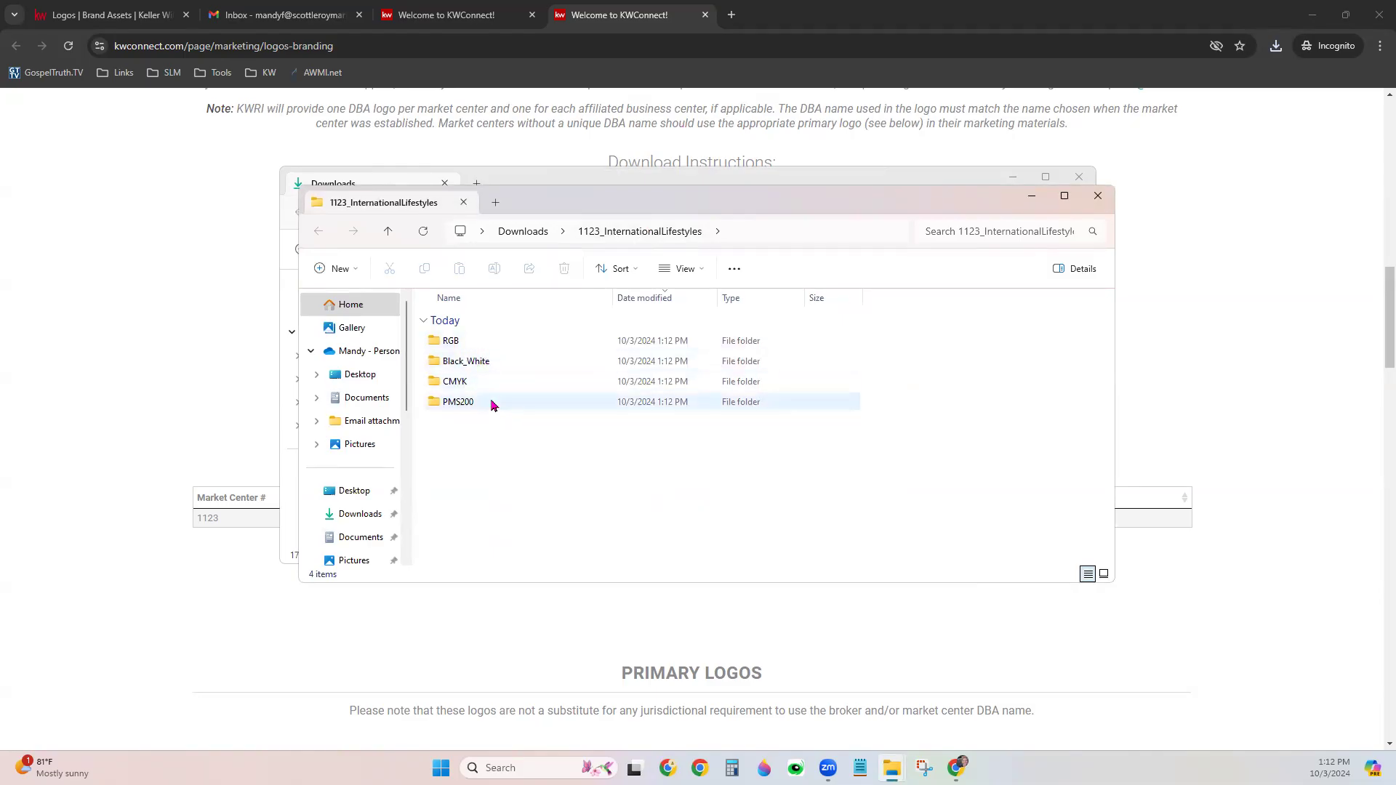
Open the RGB logo folder and show its logos as extra large icons
{"action": "double_click", "coordinate": [499, 341]}
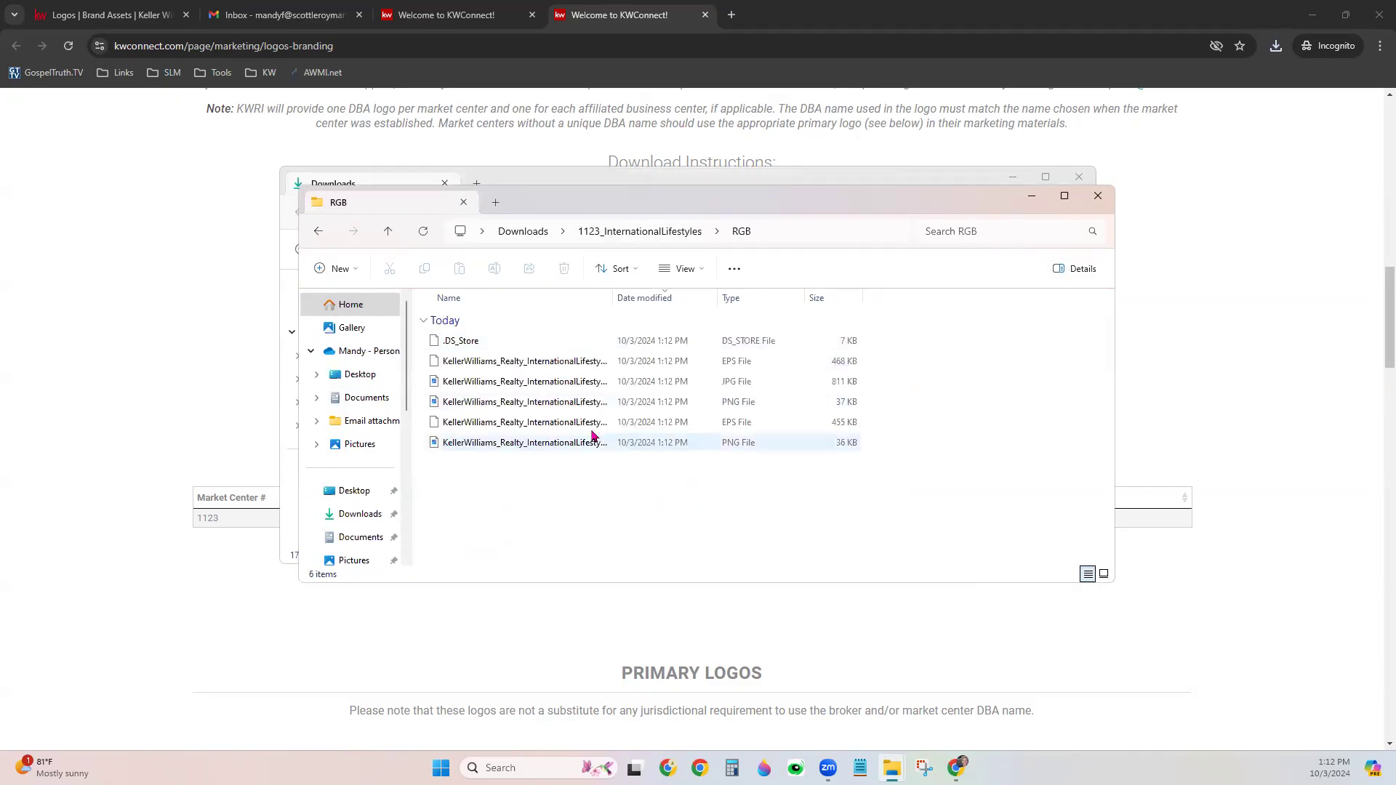
{"action": "left_click", "coordinate": [686, 270]}
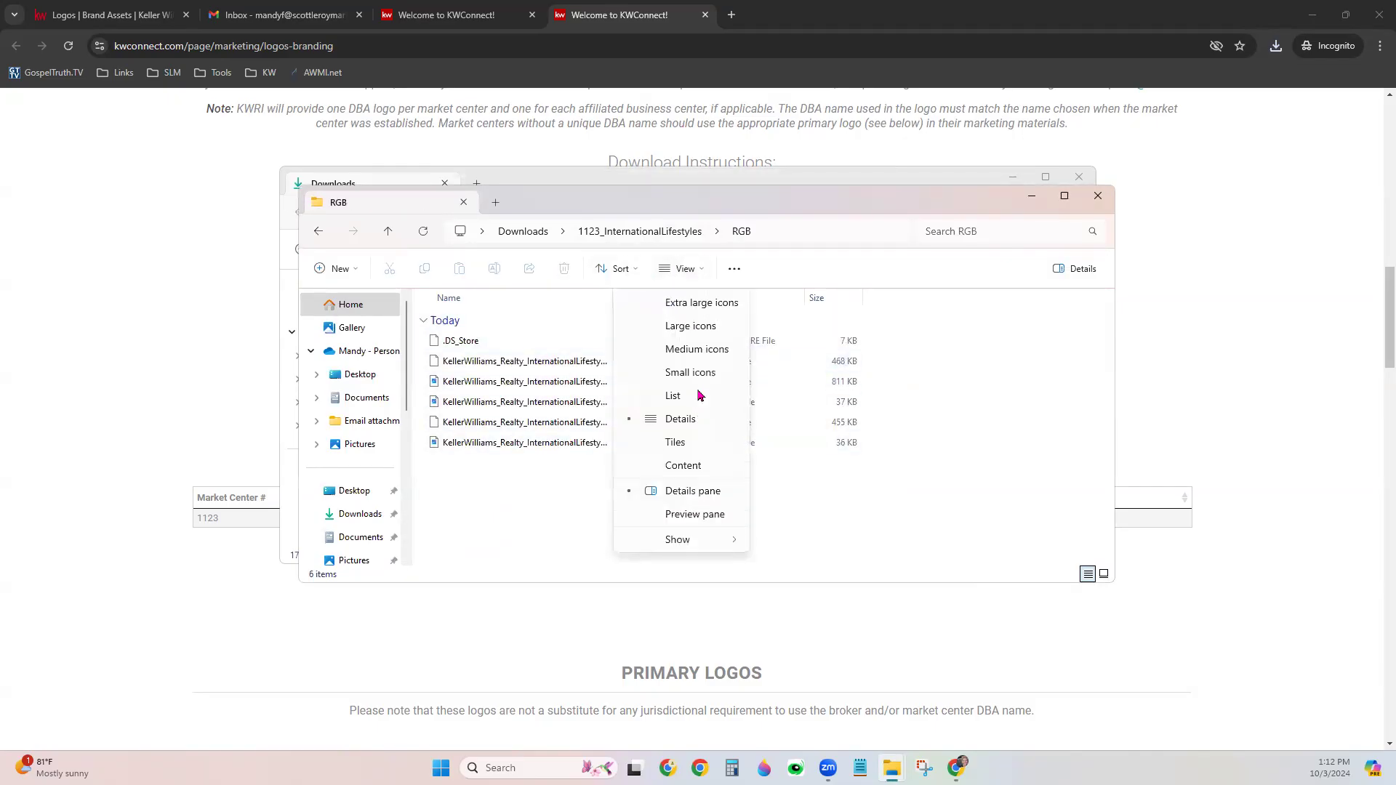
{"action": "left_click", "coordinate": [724, 304]}
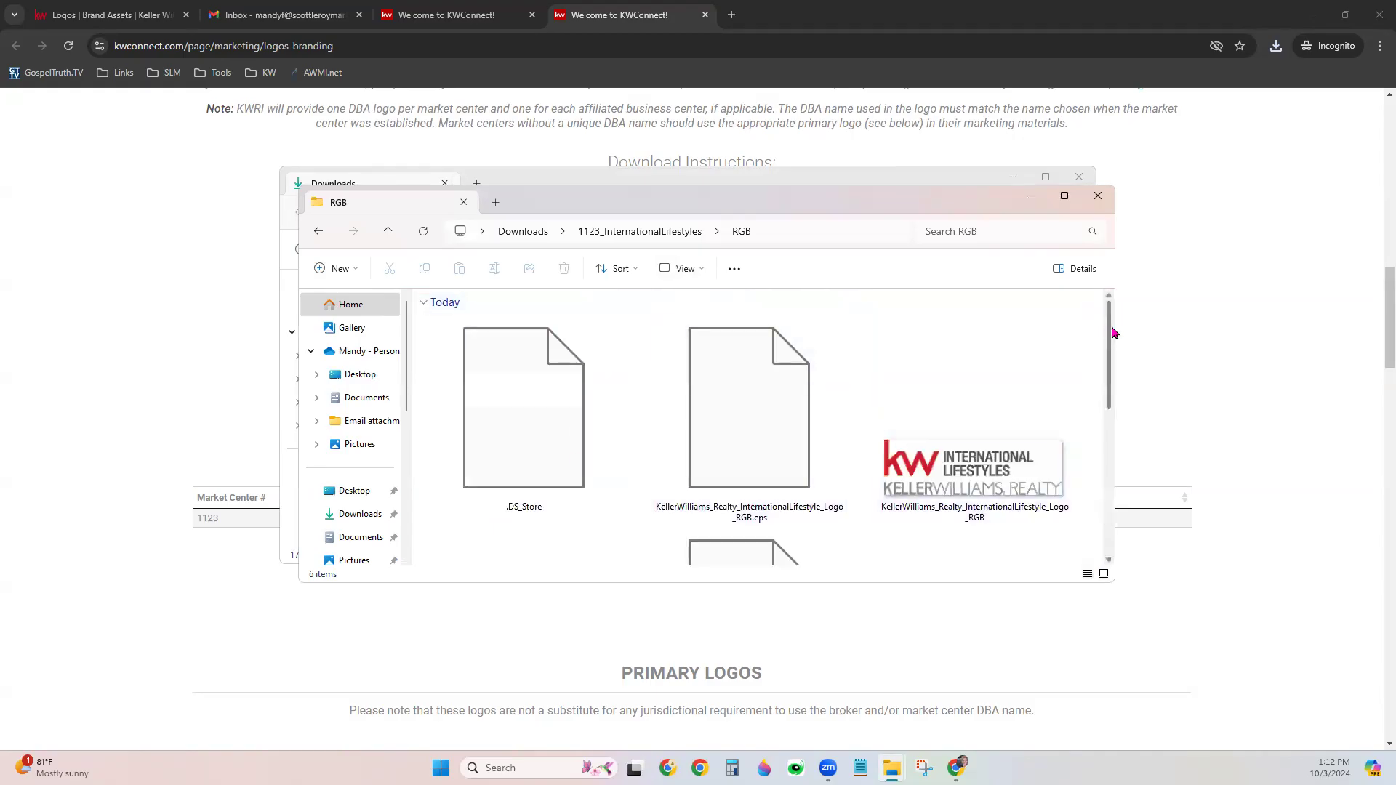
{"action": "scroll", "coordinate": [1040, 367], "scroll_direction": "down", "scroll_amount": 2}
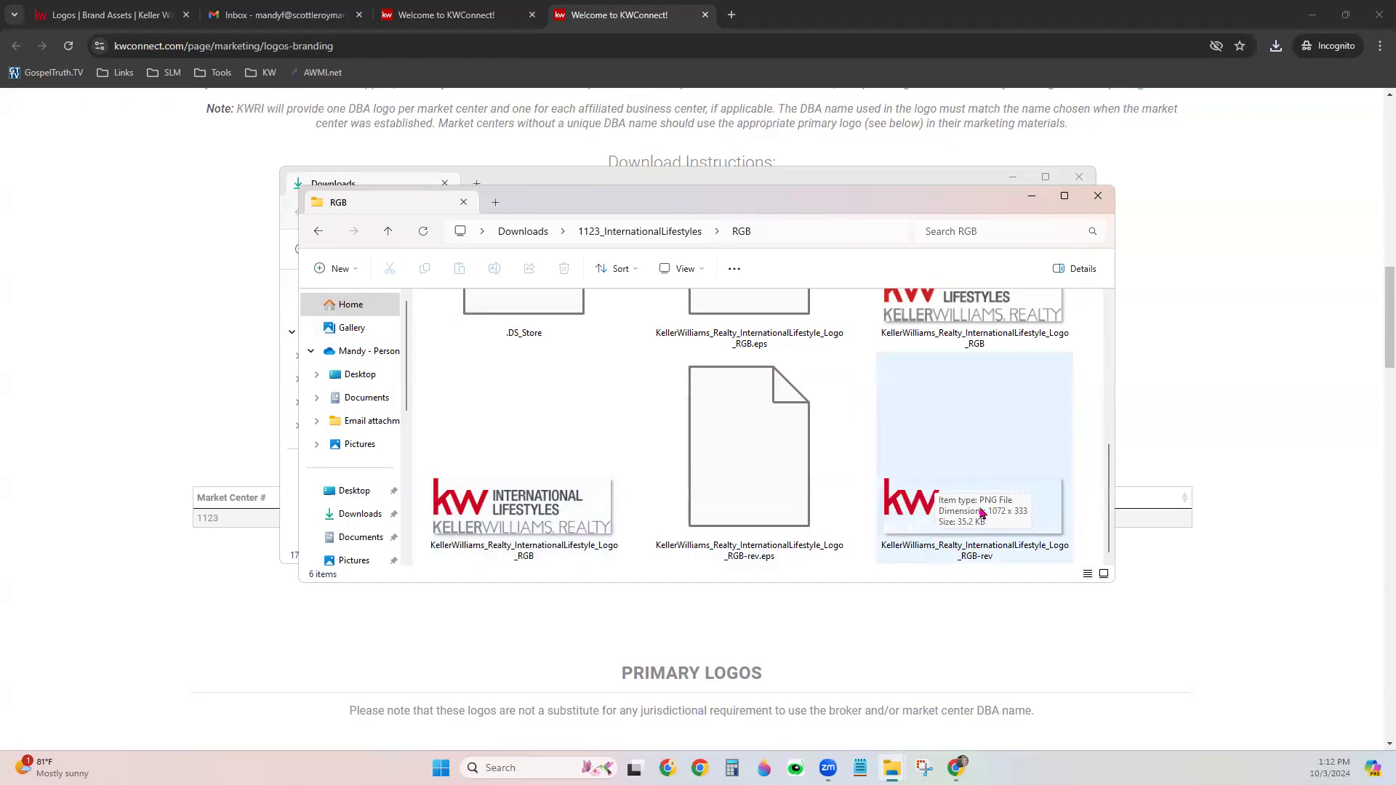
{"action": "scroll", "coordinate": [1013, 520], "scroll_direction": "up", "scroll_amount": 3}
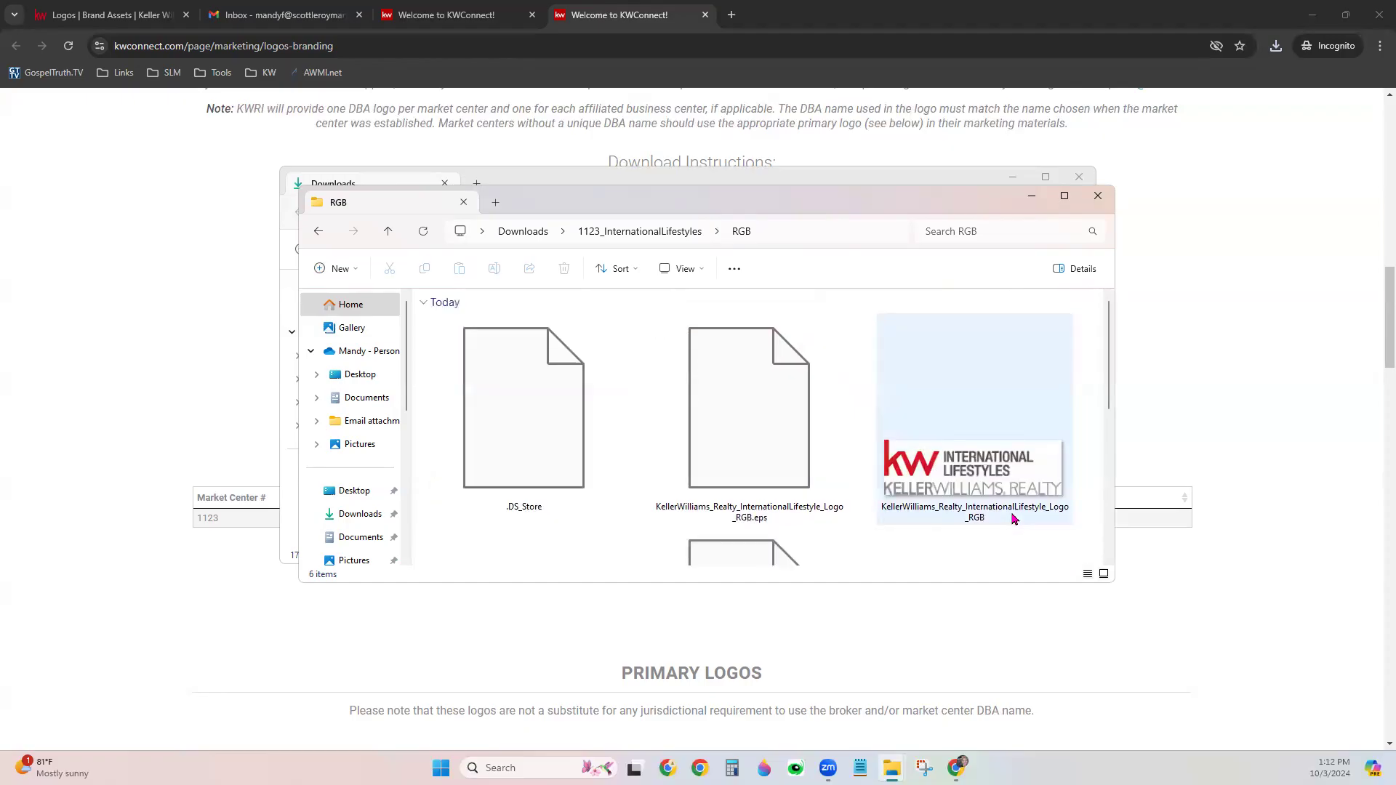
{"action": "scroll", "coordinate": [1012, 520], "scroll_direction": "down", "scroll_amount": 3}
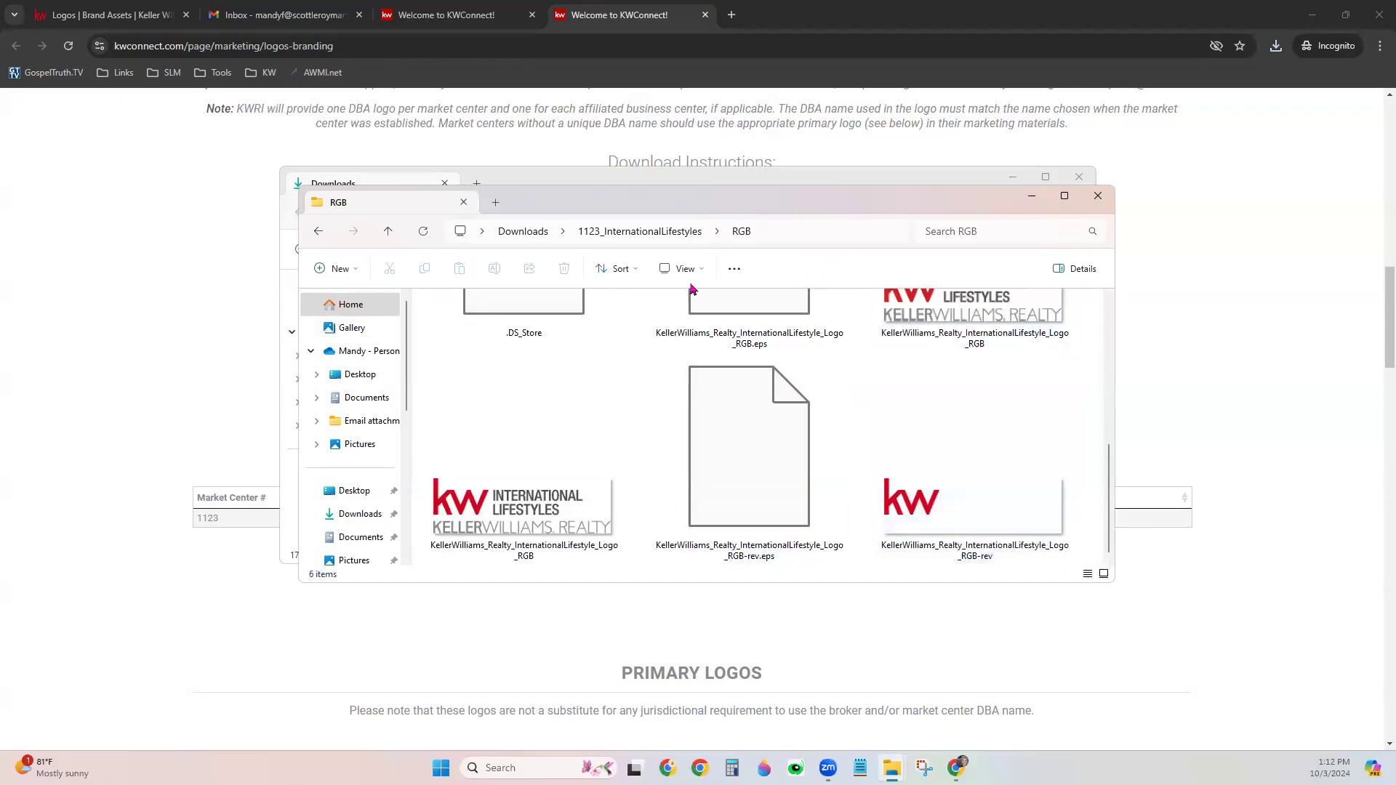
Open the Black_White logo folder as large thumbnails, then close the window
{"action": "left_click", "coordinate": [644, 237]}
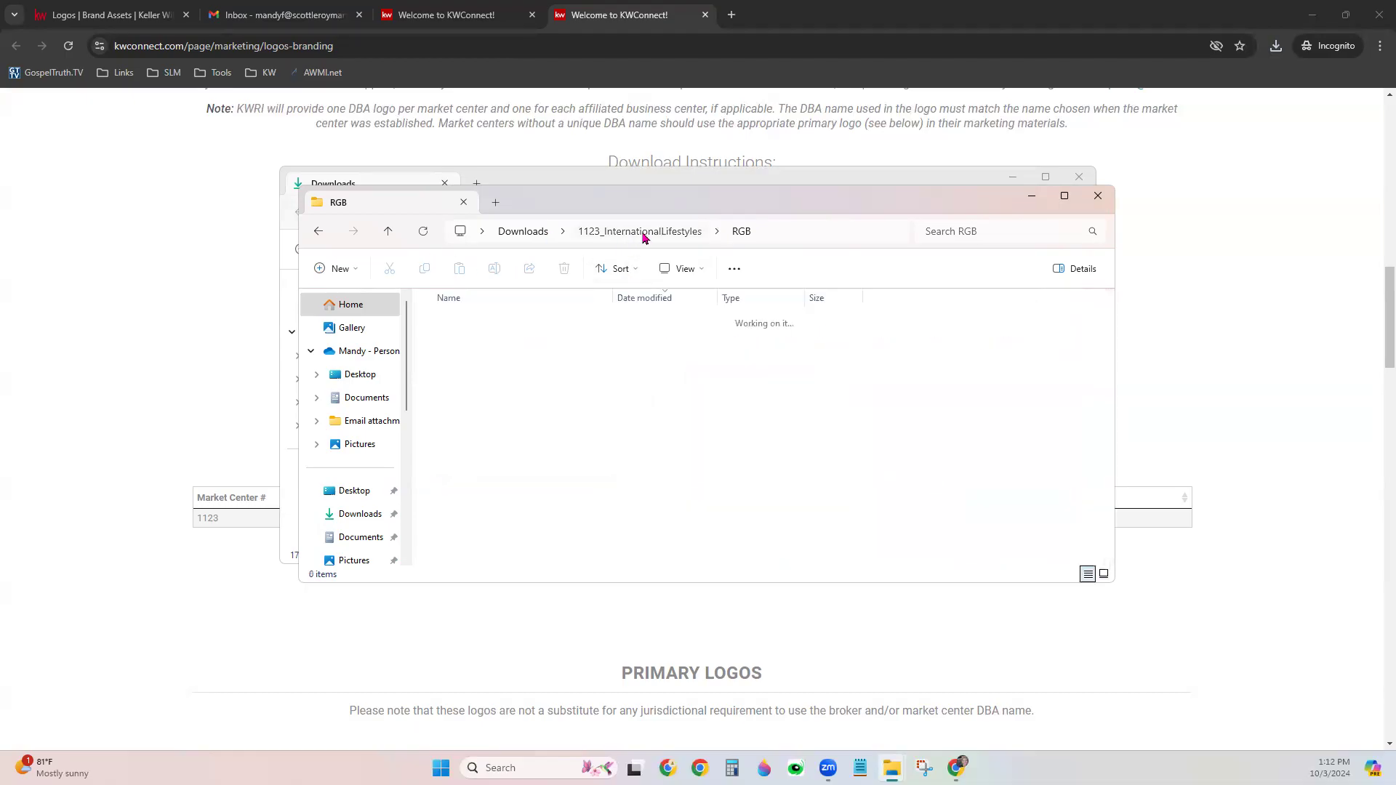
{"action": "double_click", "coordinate": [498, 363]}
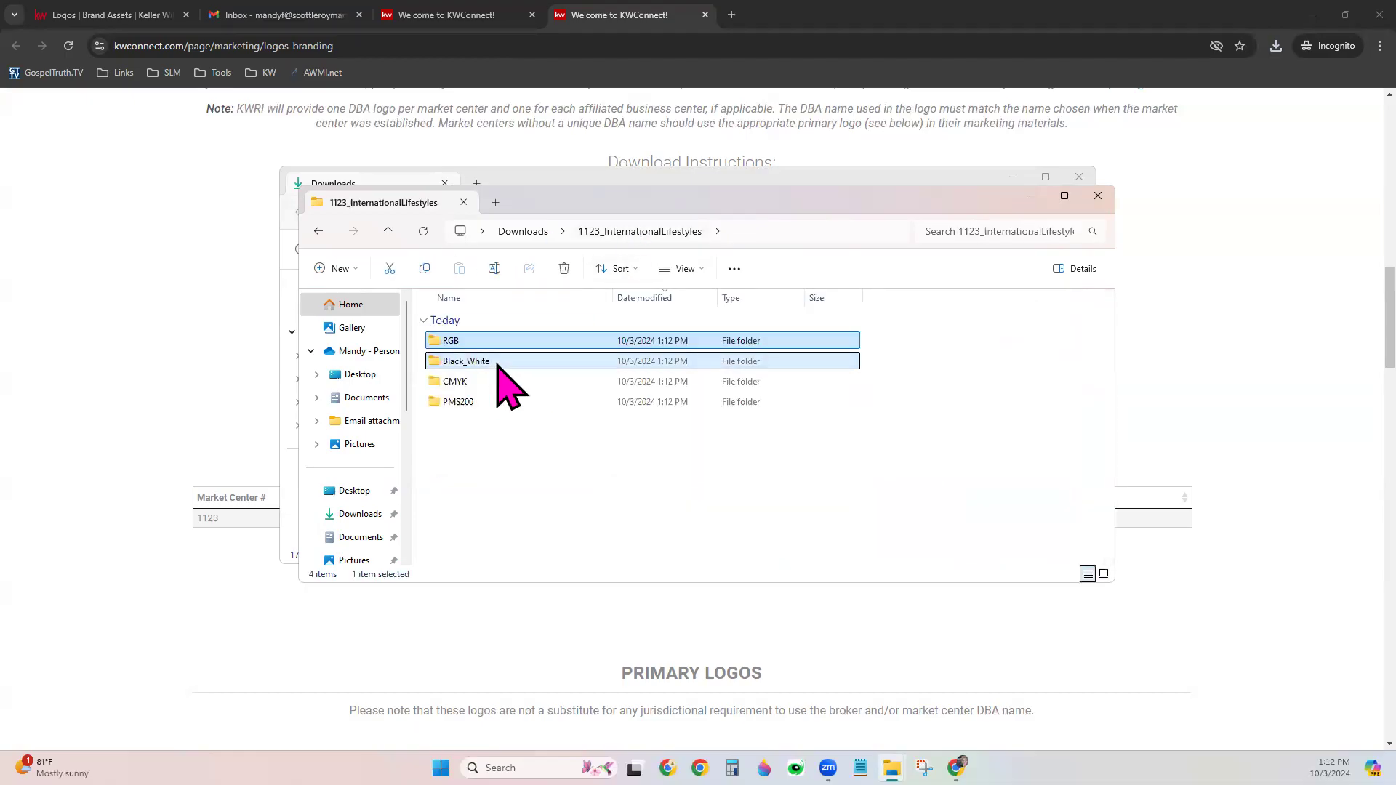
{"action": "left_click", "coordinate": [681, 271]}
{"action": "left_click", "coordinate": [699, 300]}
{"action": "scroll", "coordinate": [918, 427], "scroll_direction": "down", "scroll_amount": 2}
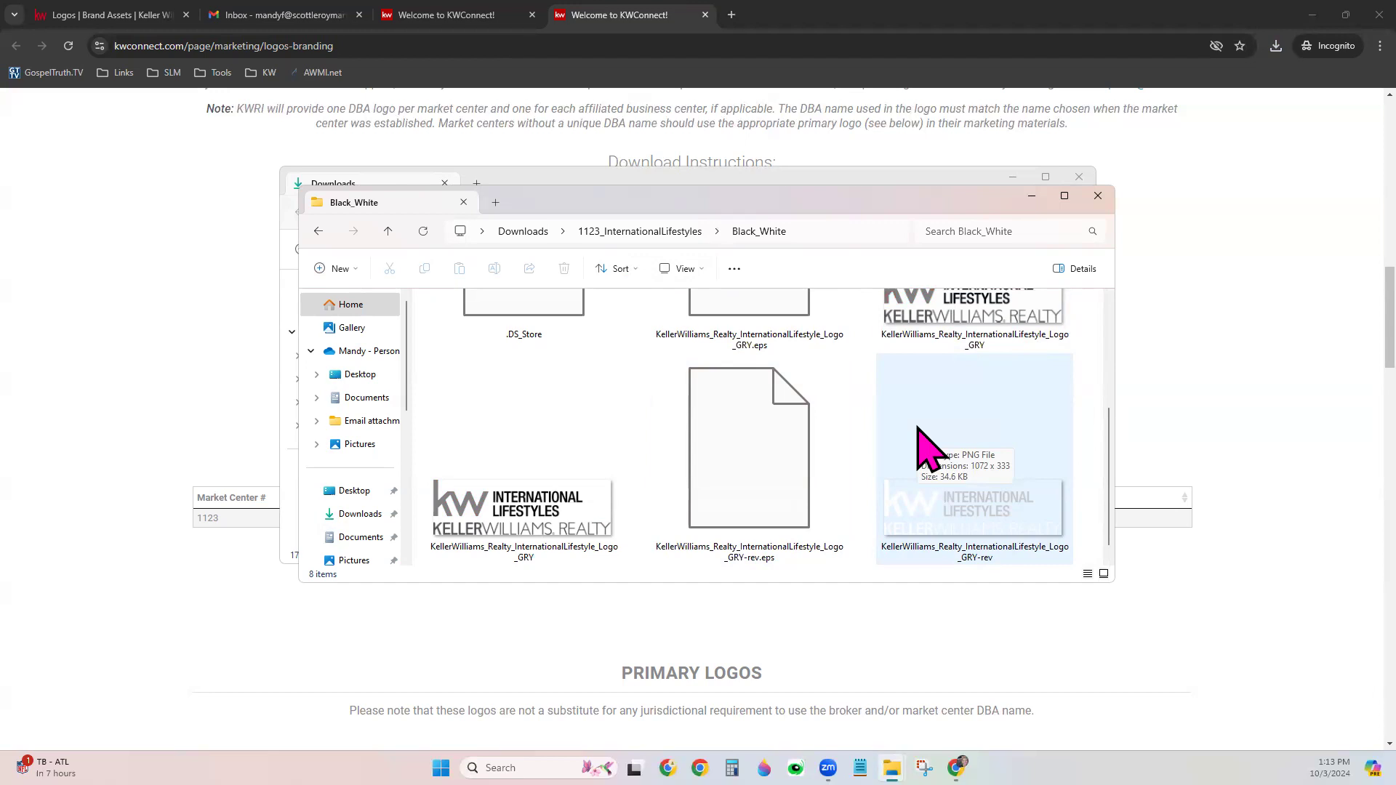
{"action": "left_click", "coordinate": [1098, 196]}
Close the Downloads window and scroll KW Connect's Logos & Branding page to the Informal 1KW logos
{"action": "left_click", "coordinate": [1079, 176]}
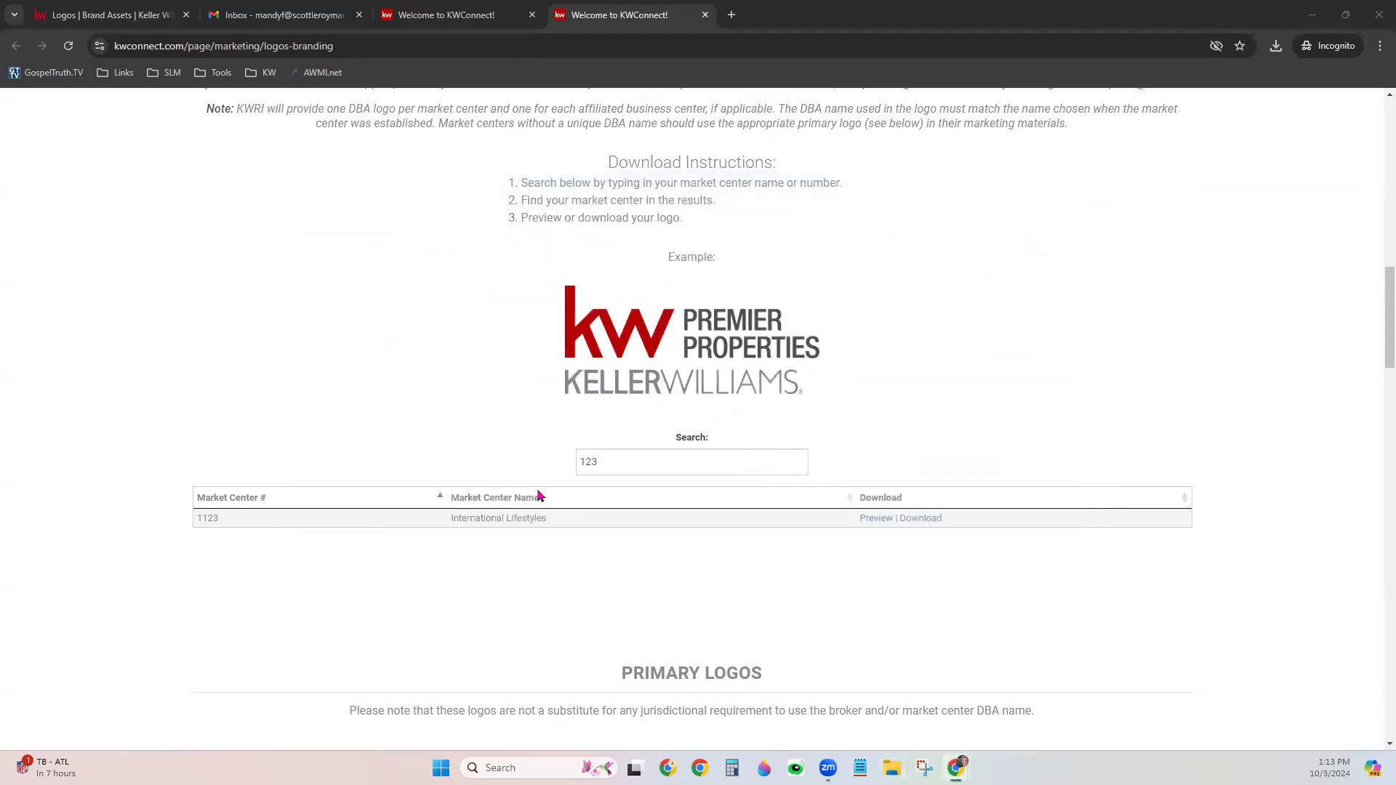
{"action": "left_click", "coordinate": [943, 293]}
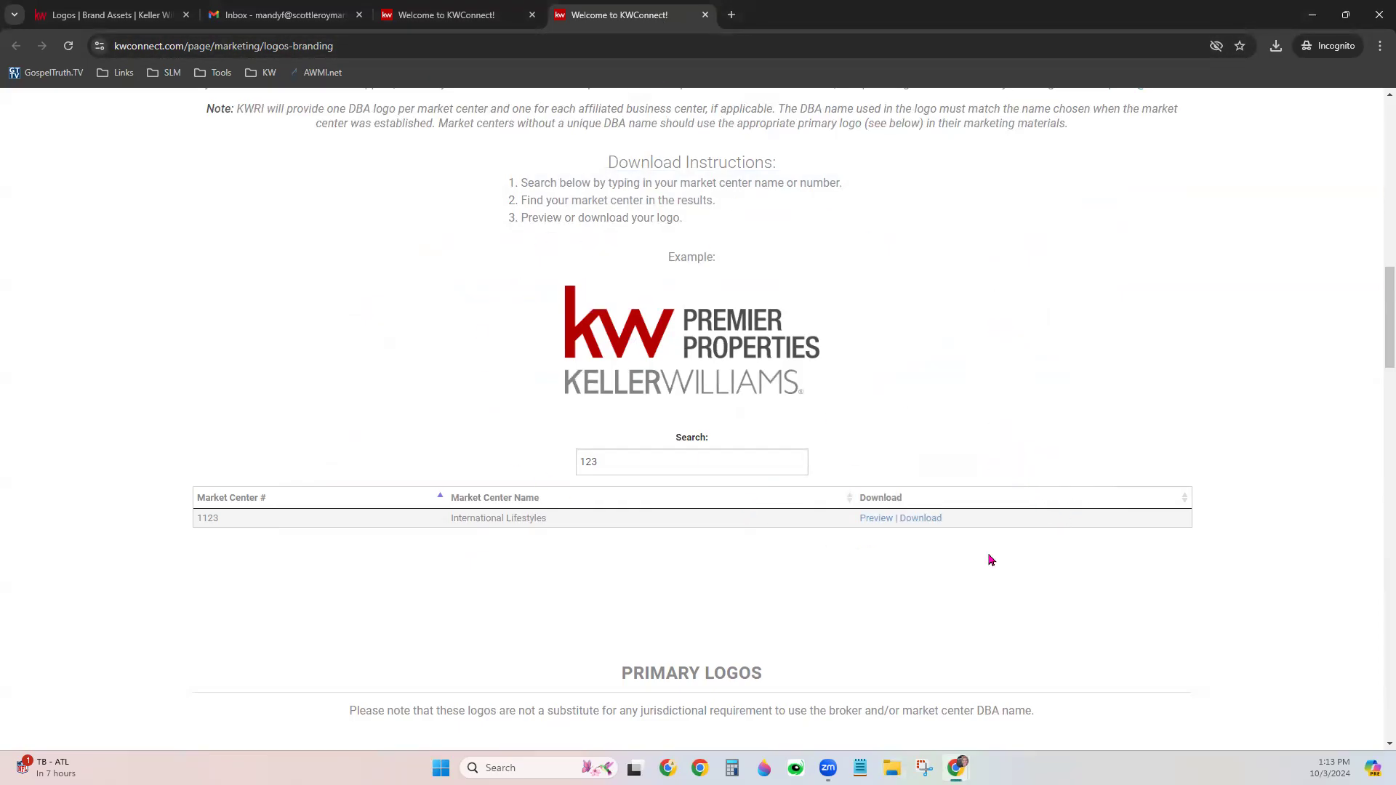
{"action": "scroll", "coordinate": [1143, 596], "scroll_direction": "down", "scroll_amount": 5}
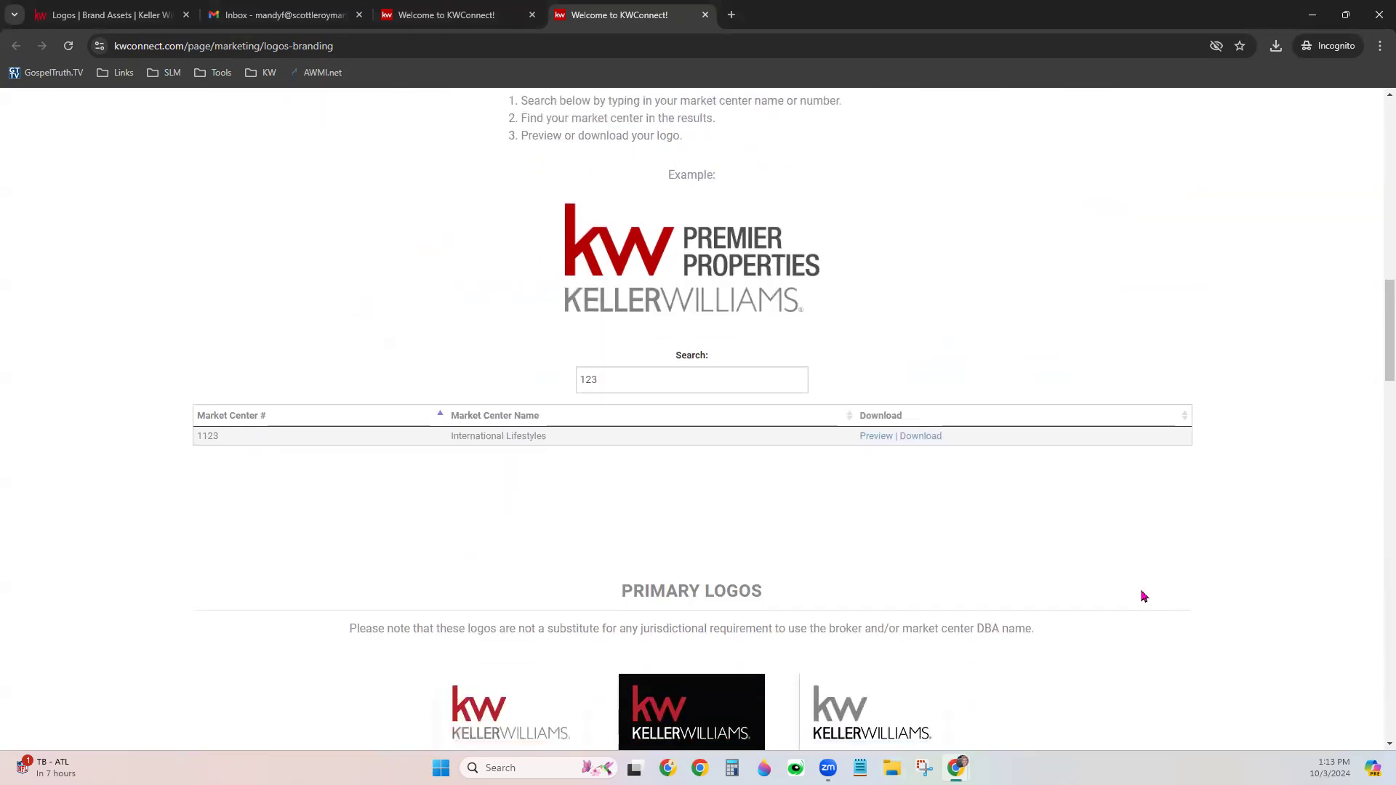
{"action": "scroll", "coordinate": [1144, 596], "scroll_direction": "down", "scroll_amount": 2}
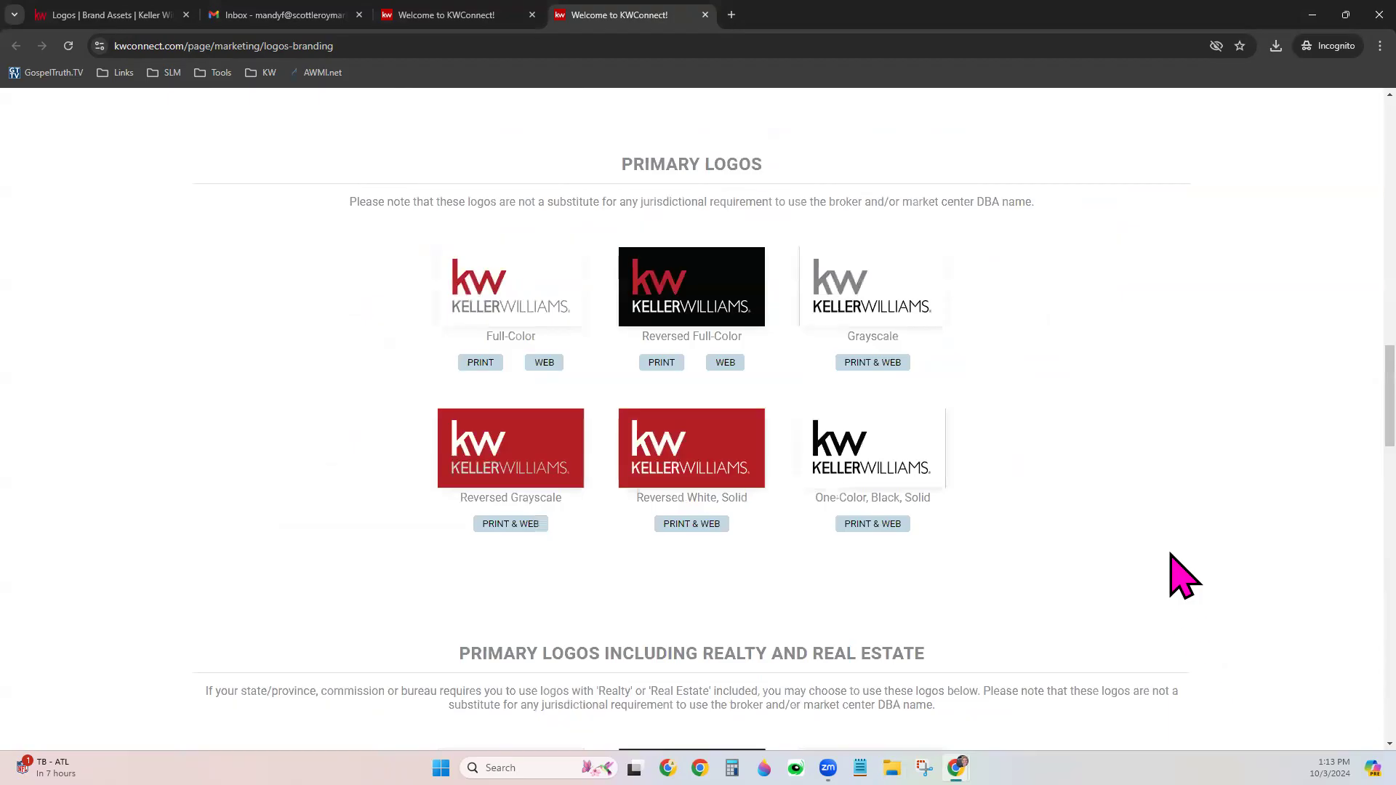
{"action": "scroll", "coordinate": [1172, 556], "scroll_direction": "down", "scroll_amount": 5}
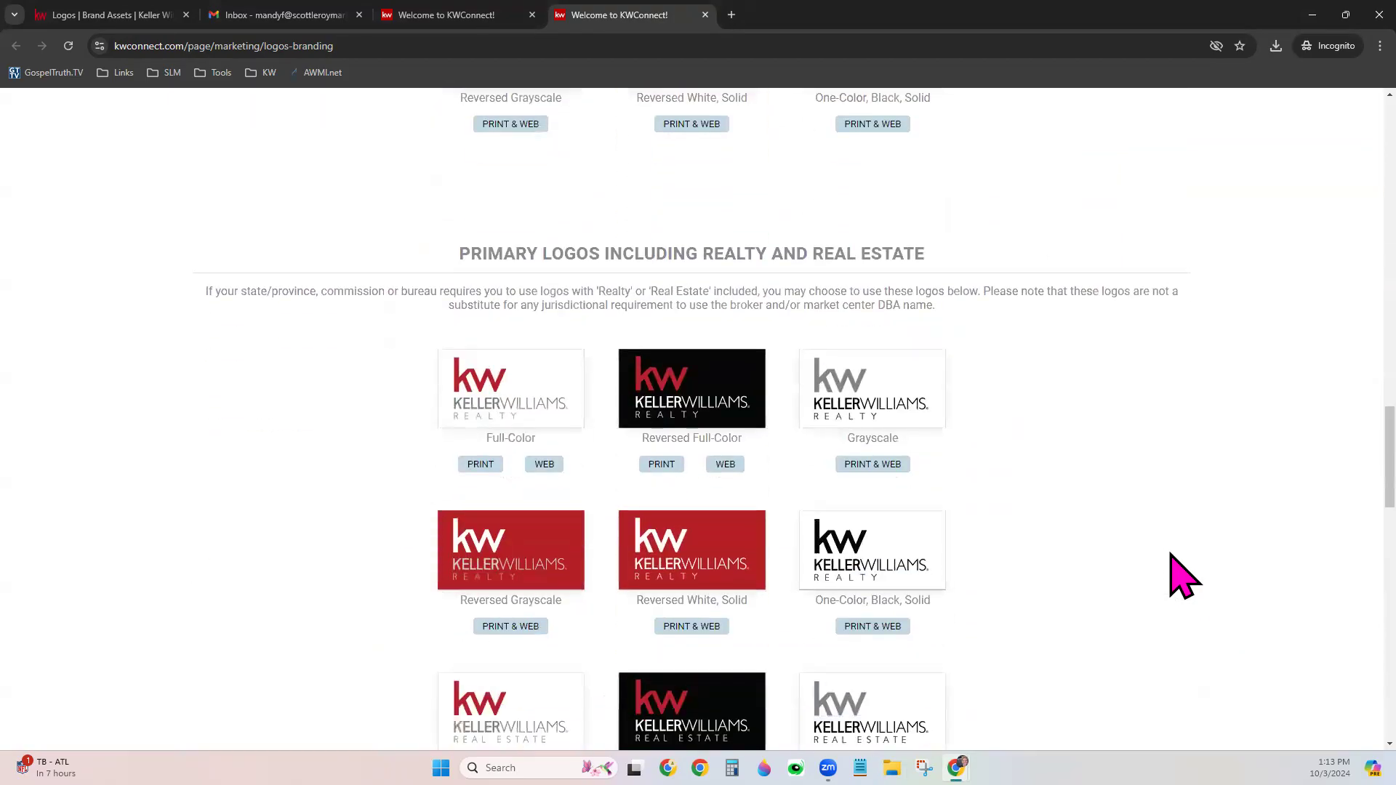
{"action": "scroll", "coordinate": [1171, 556], "scroll_direction": "down", "scroll_amount": 2}
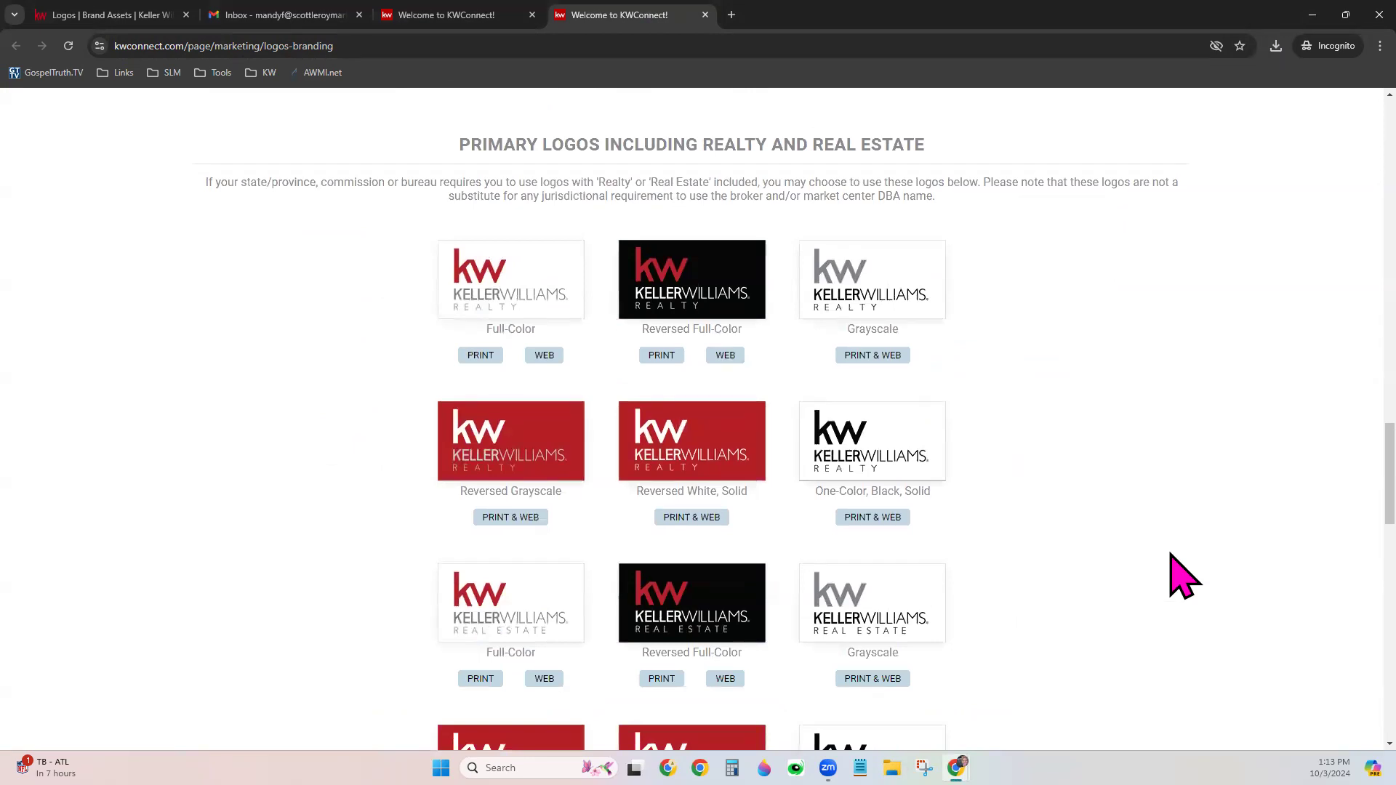
{"action": "scroll", "coordinate": [1172, 556], "scroll_direction": "down", "scroll_amount": 5}
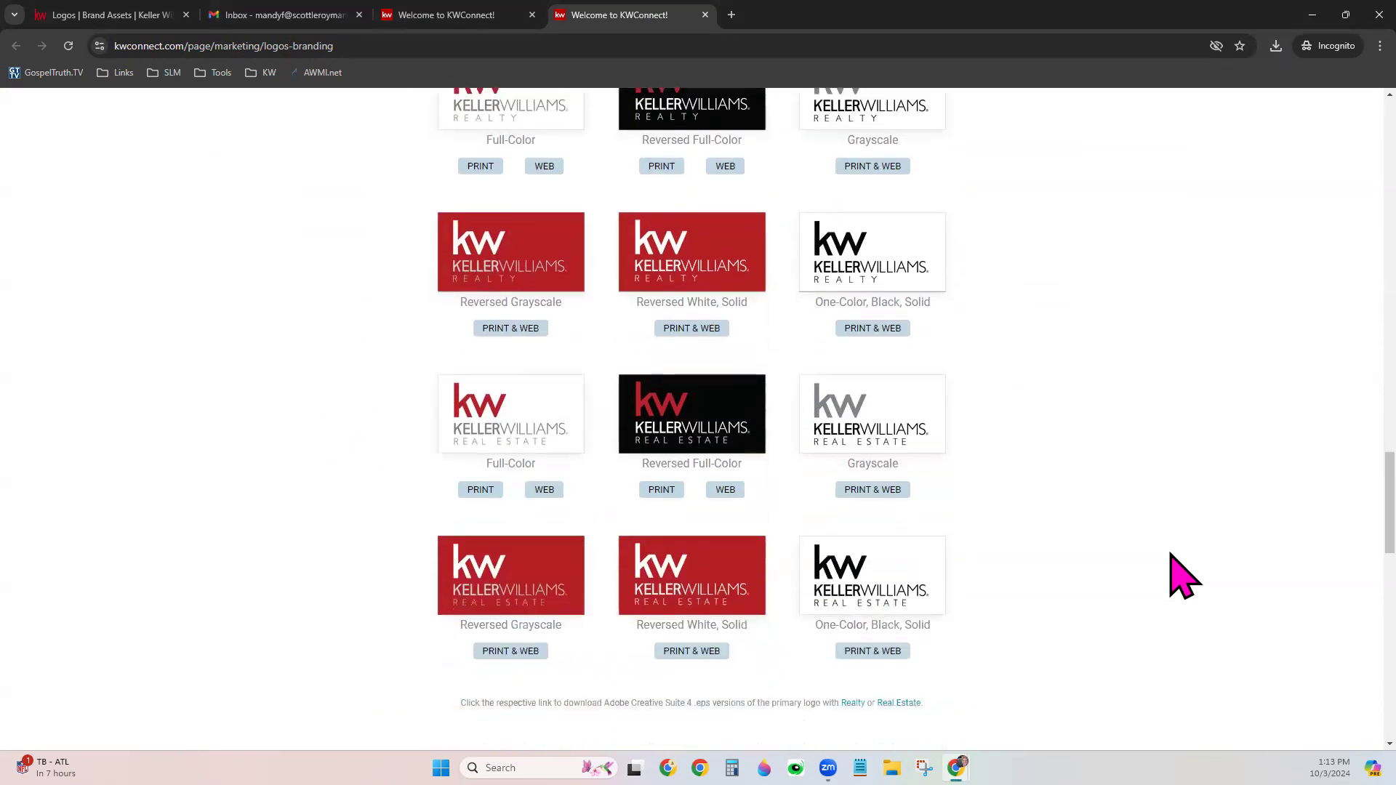
{"action": "scroll", "coordinate": [1172, 556], "scroll_direction": "down", "scroll_amount": 1}
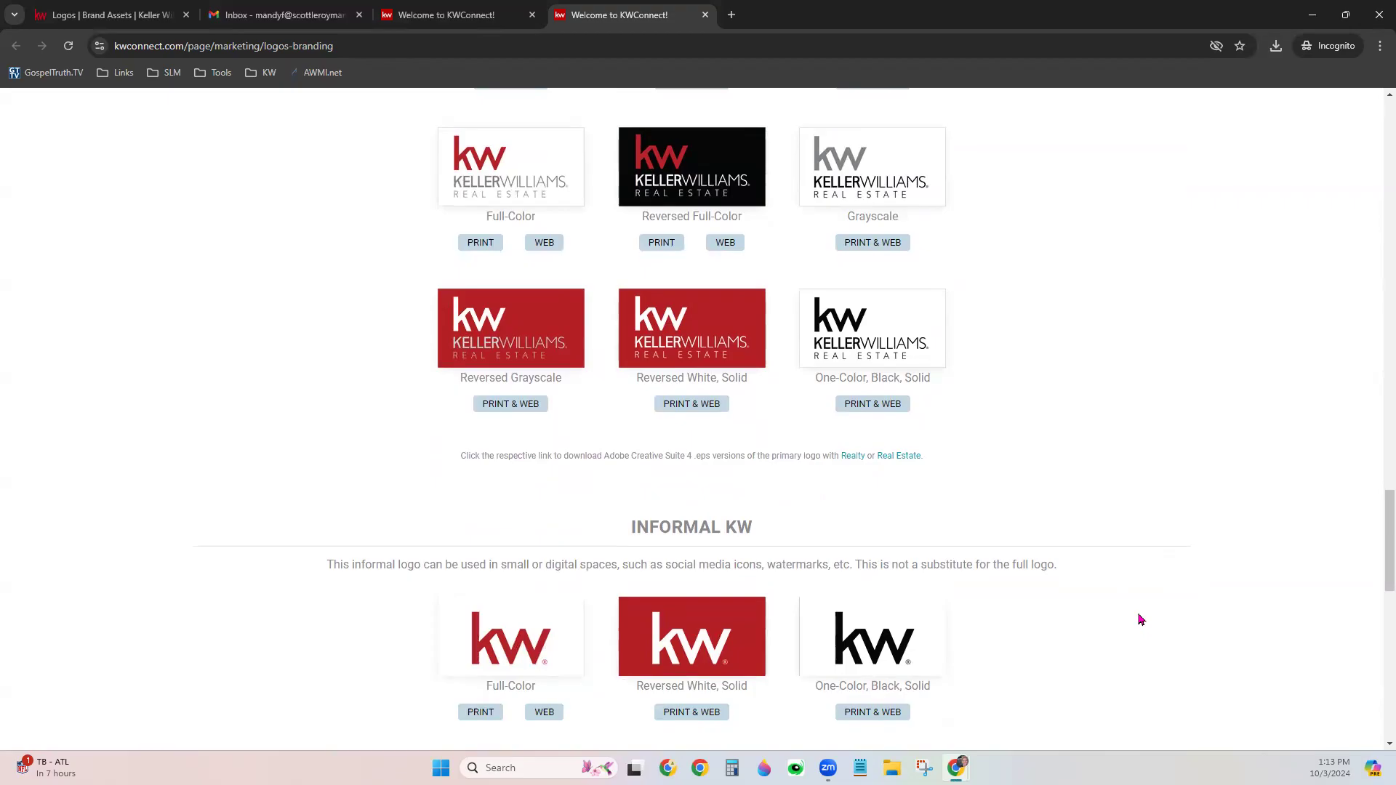
{"action": "scroll", "coordinate": [1140, 619], "scroll_direction": "down", "scroll_amount": 4}
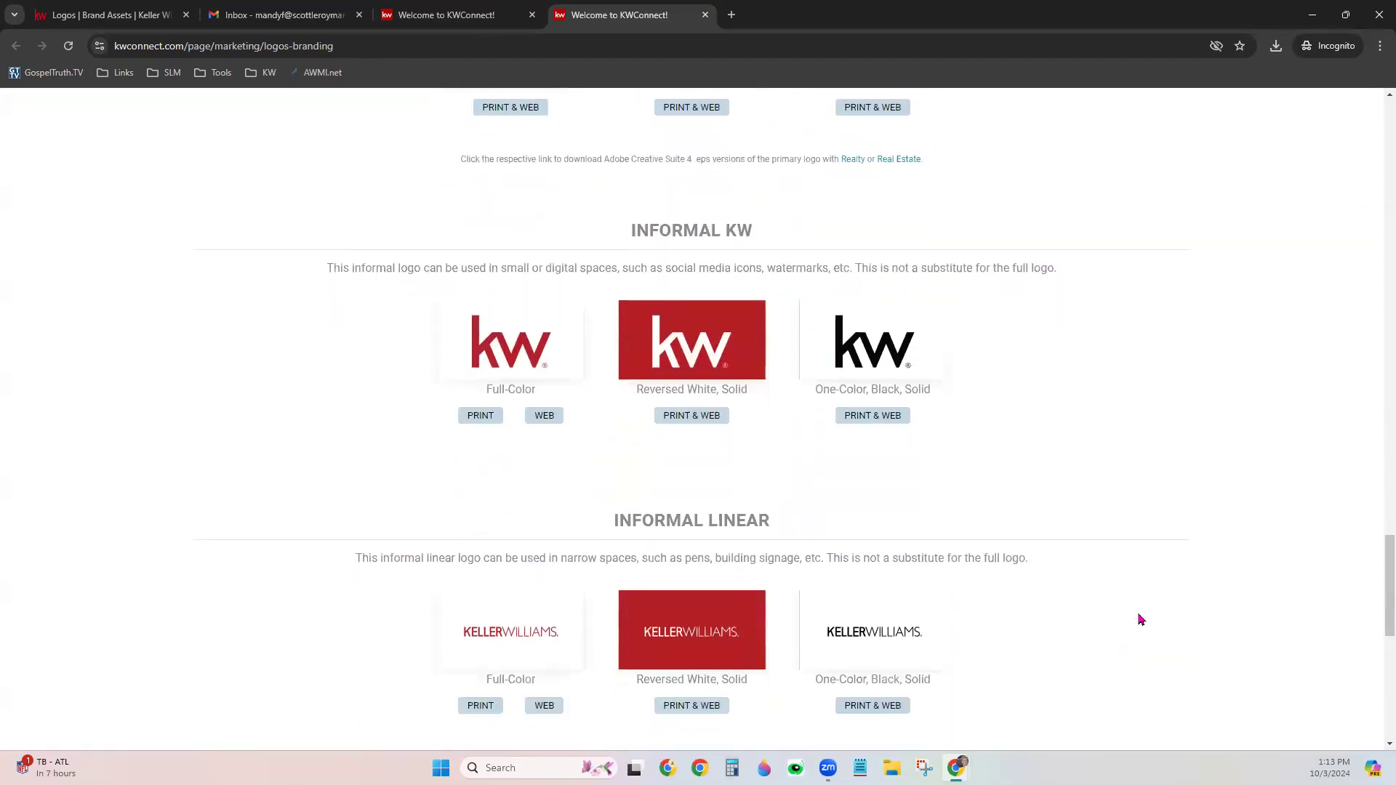
{"action": "scroll", "coordinate": [1139, 620], "scroll_direction": "down", "scroll_amount": 1}
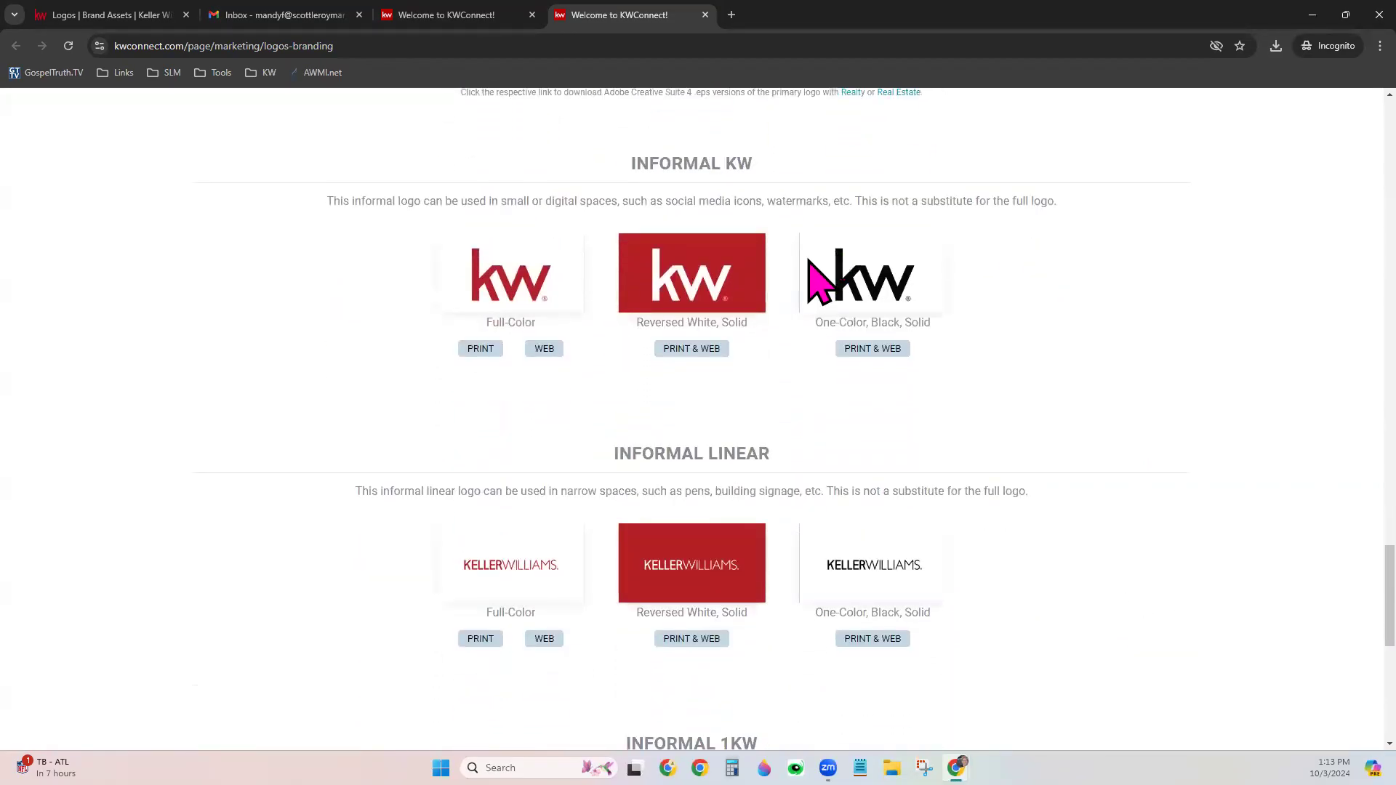
{"action": "scroll", "coordinate": [953, 676], "scroll_direction": "down", "scroll_amount": 5}
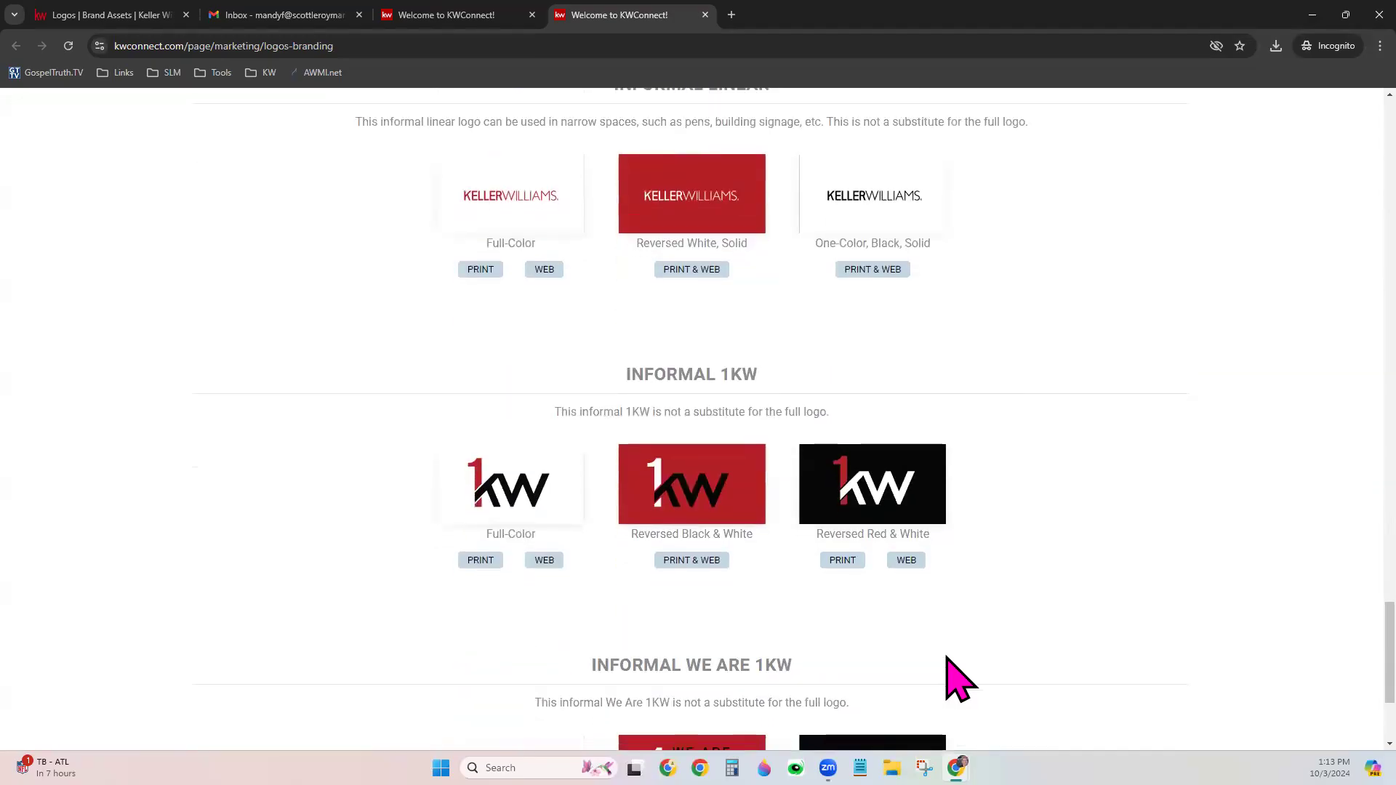
{"action": "scroll", "coordinate": [953, 676], "scroll_direction": "down", "scroll_amount": 3}
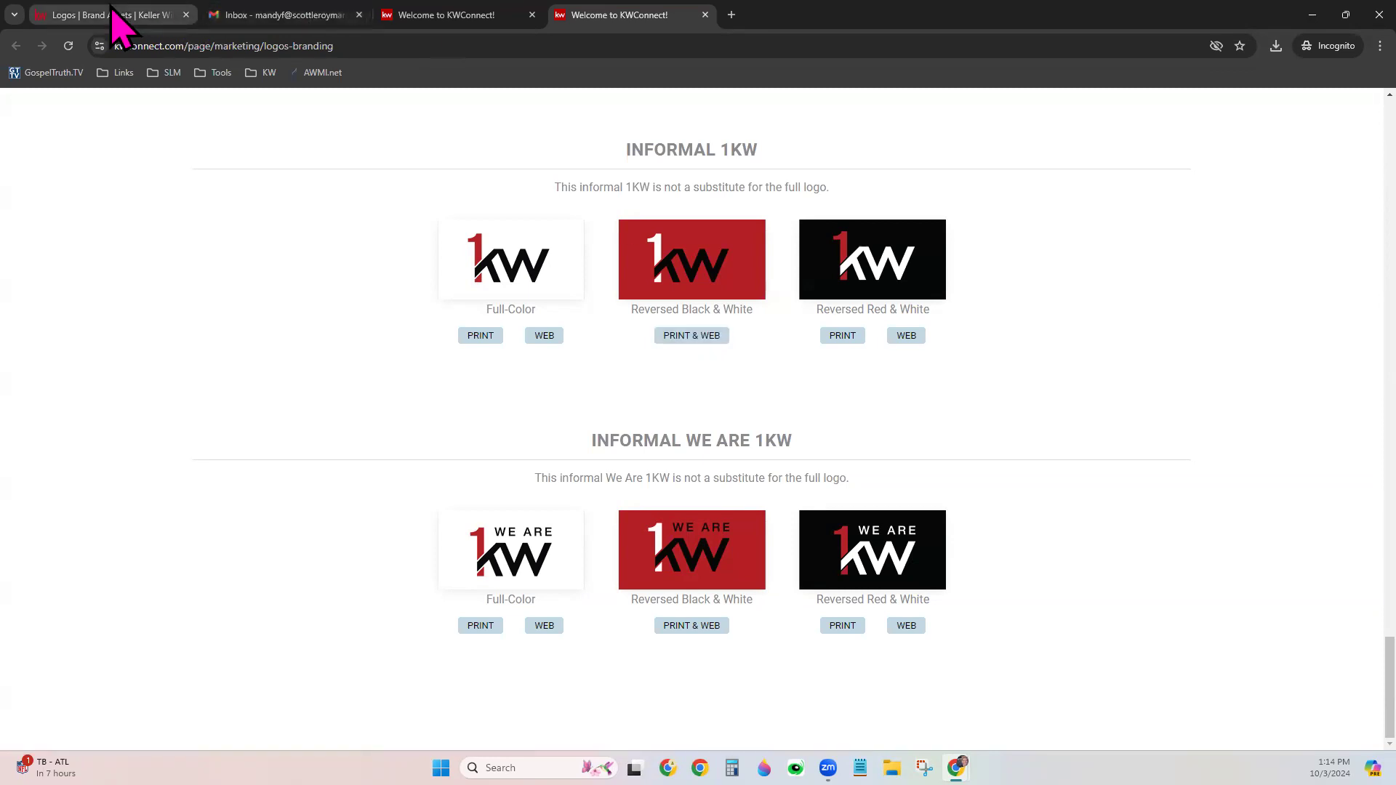
Copy the KW Connect page URL, then show My Assets Logos in the Brand Assets tab
{"action": "left_click", "coordinate": [157, 46]}
{"action": "right_click", "coordinate": [165, 46]}
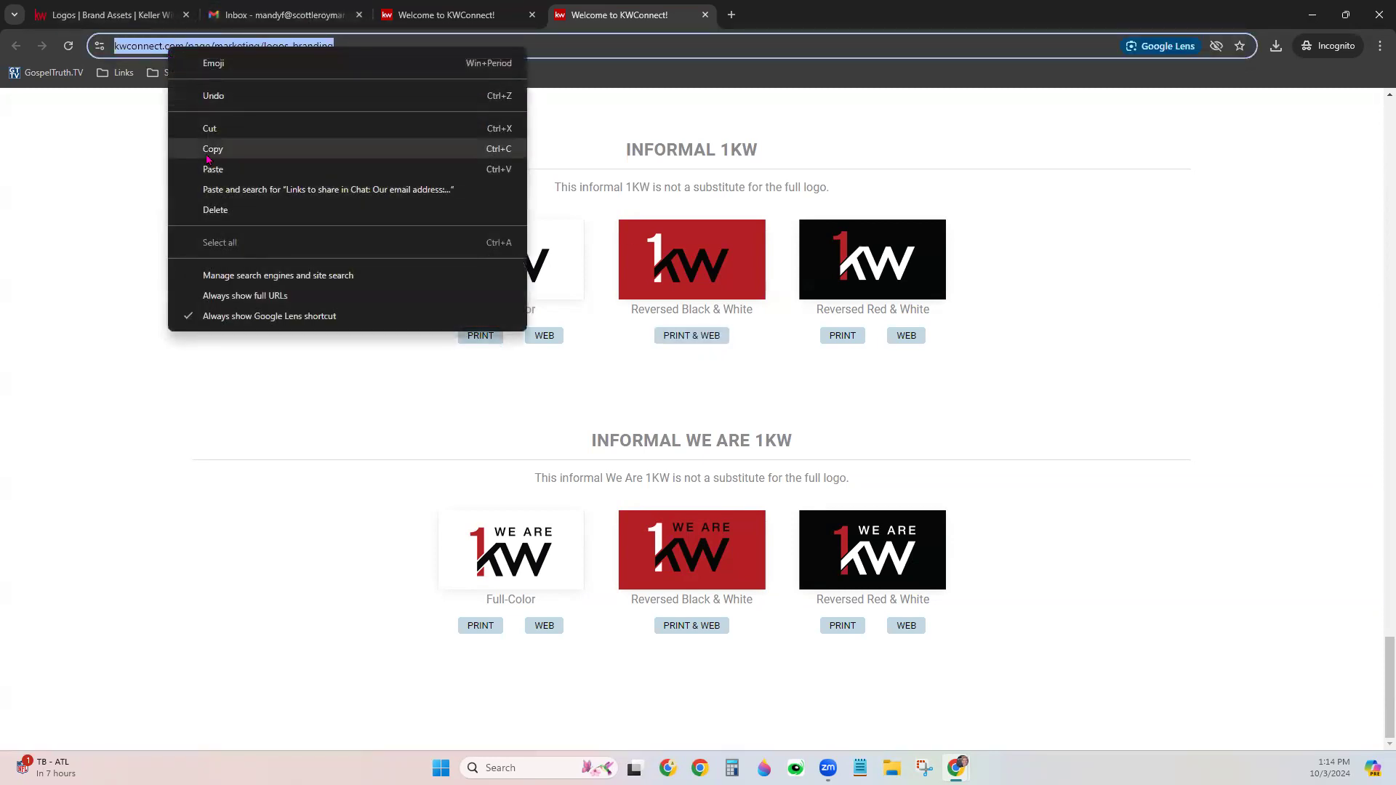
{"action": "left_click", "coordinate": [205, 150]}
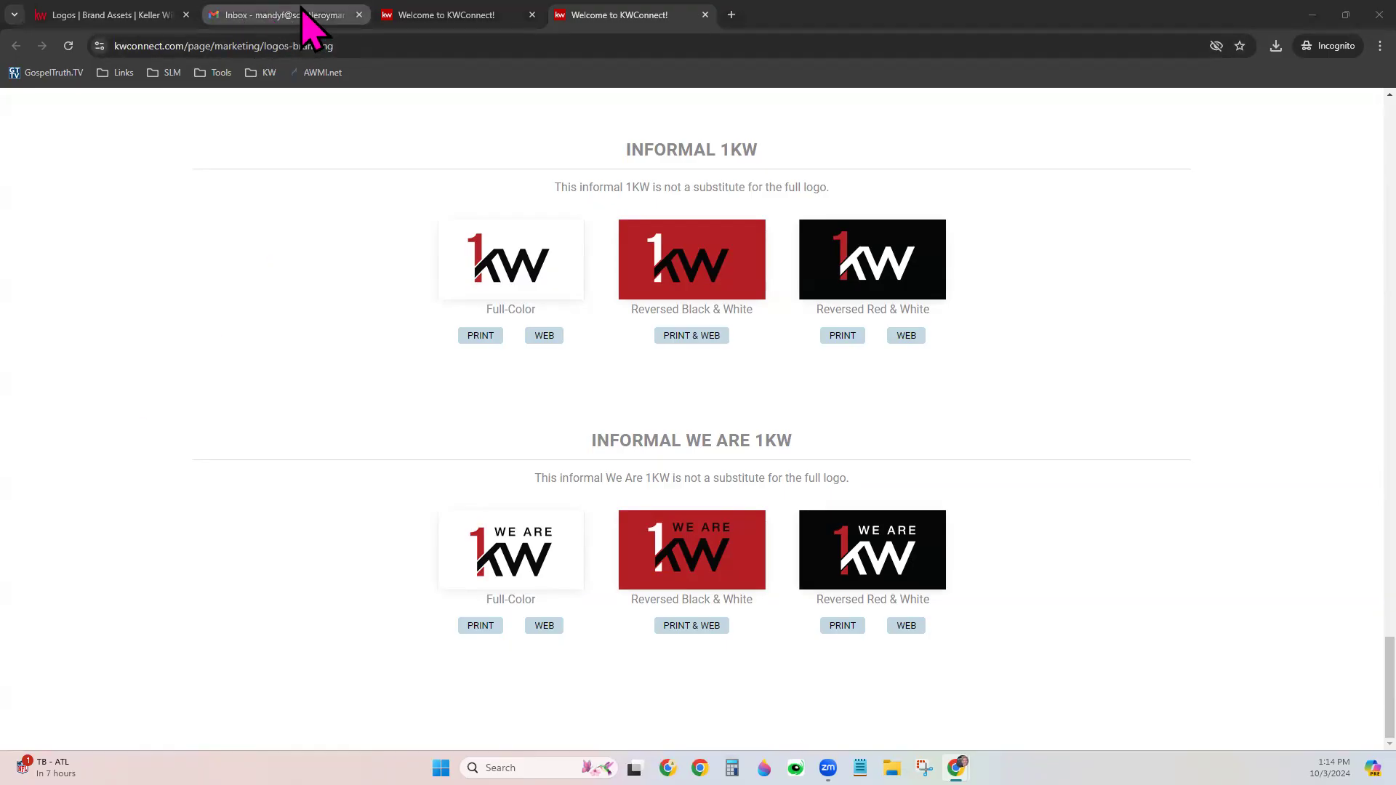
{"action": "left_click", "coordinate": [113, 14]}
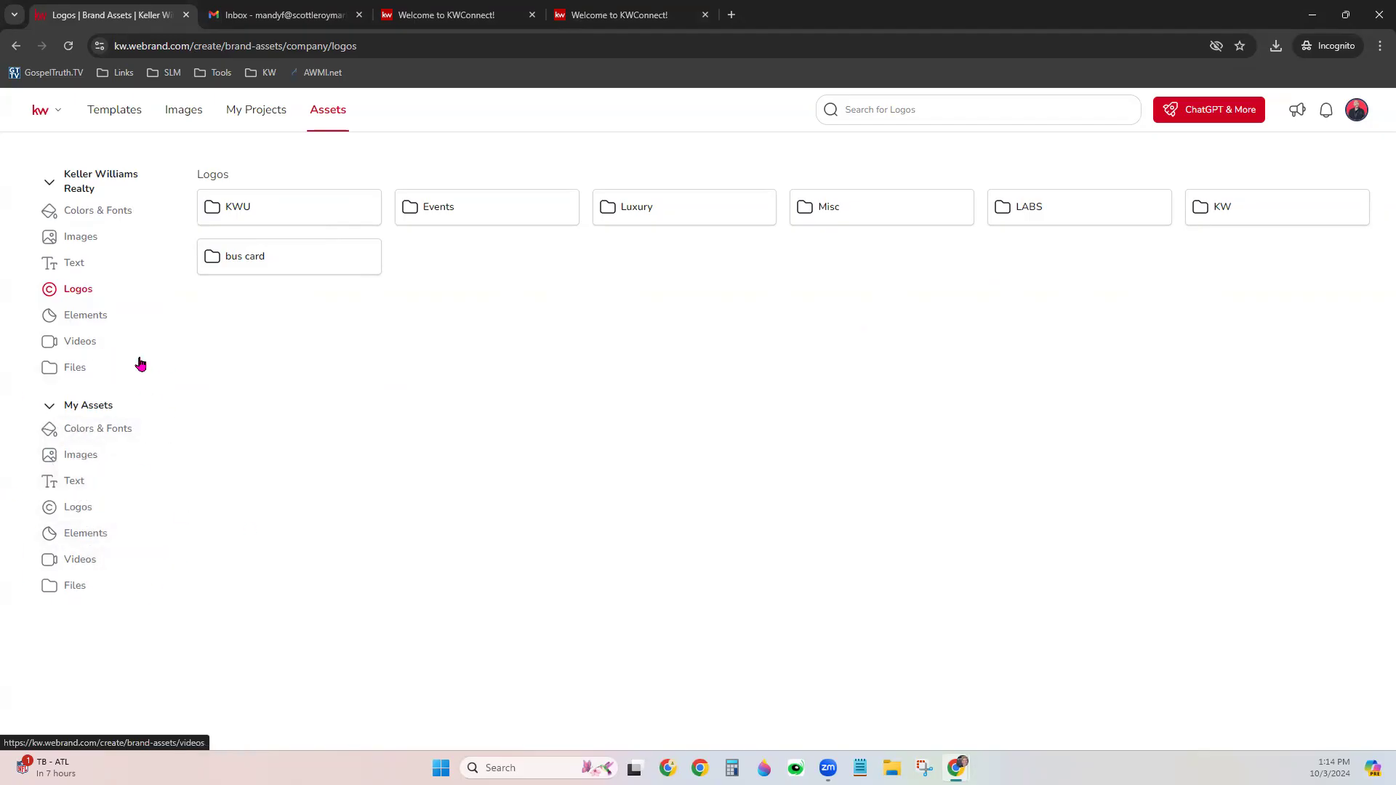
{"action": "left_click", "coordinate": [92, 509]}
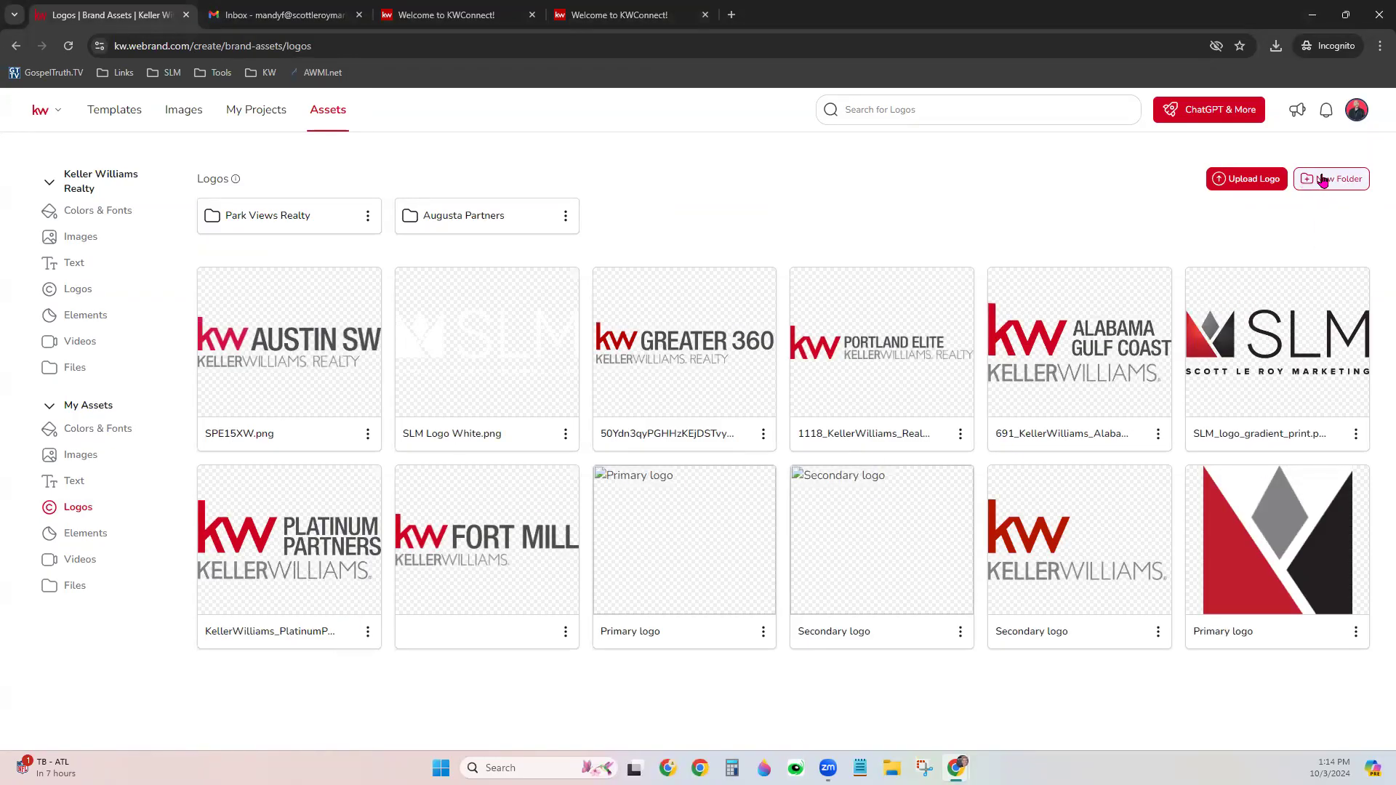
Create a personal logo folder named MC 1123 and open it
{"action": "left_click", "coordinate": [1350, 188]}
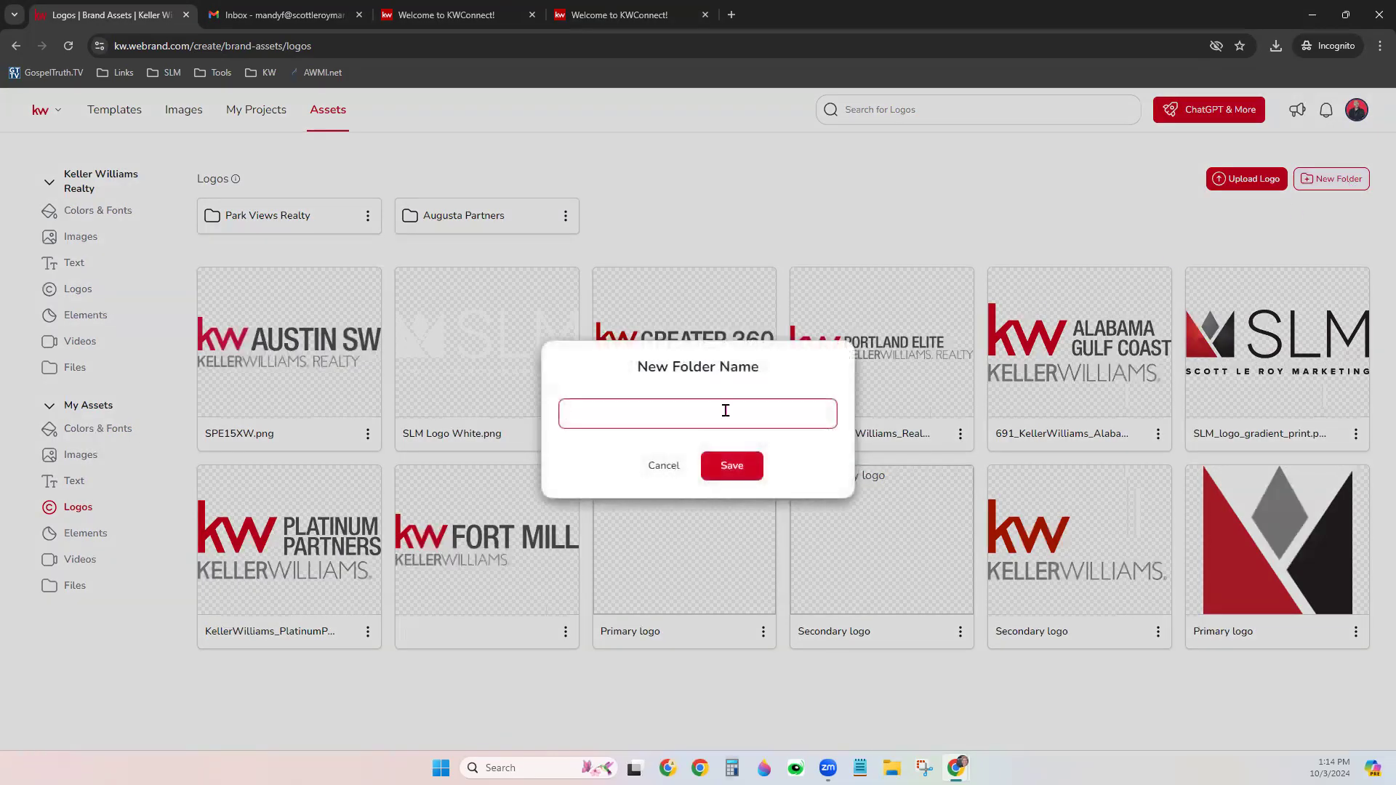
{"action": "type", "text": "MC 1123"}
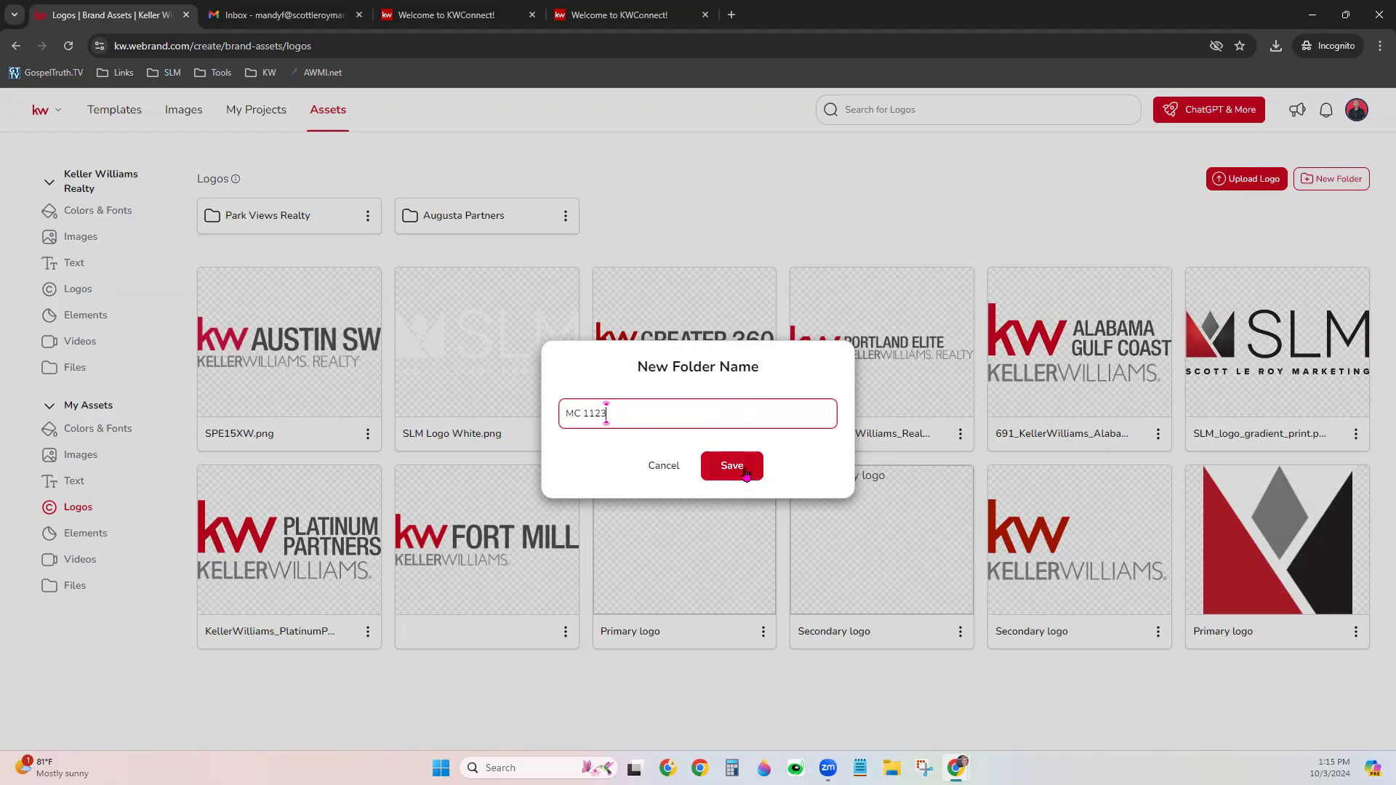
{"action": "left_click", "coordinate": [746, 474]}
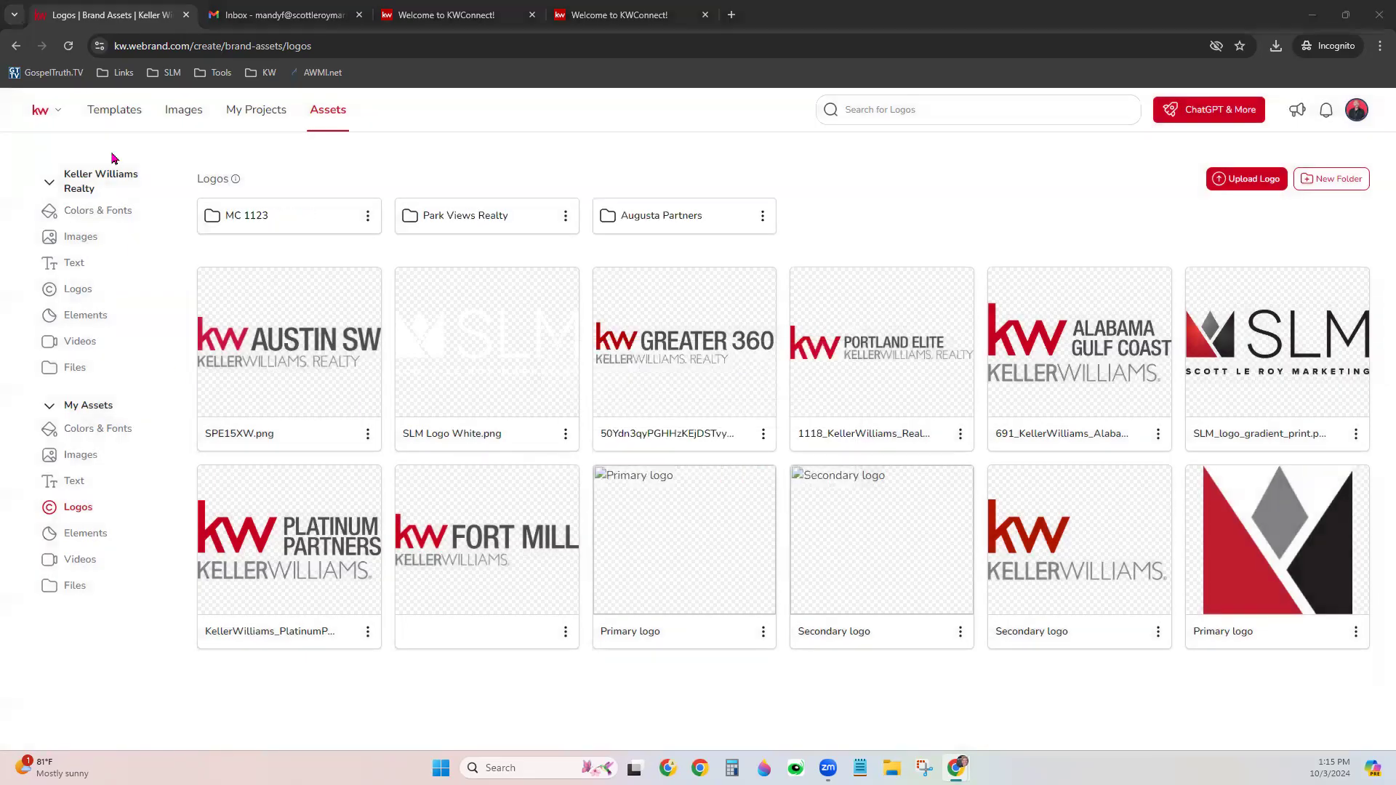
{"action": "left_click", "coordinate": [265, 219]}
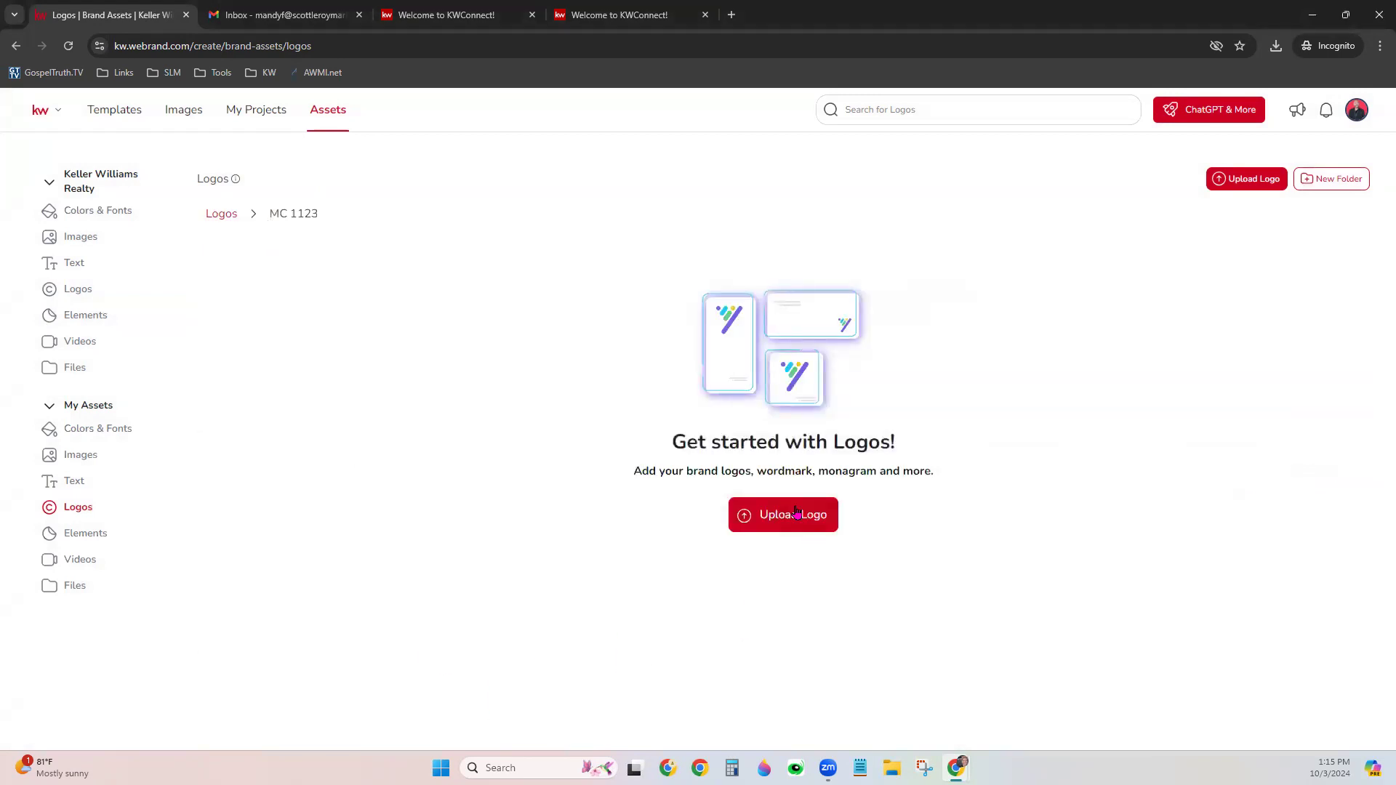
Upload the 37 KB International Lifestyles Logo_RGB PNG from the RGB folder into MC 1123
{"action": "left_click", "coordinate": [797, 513]}
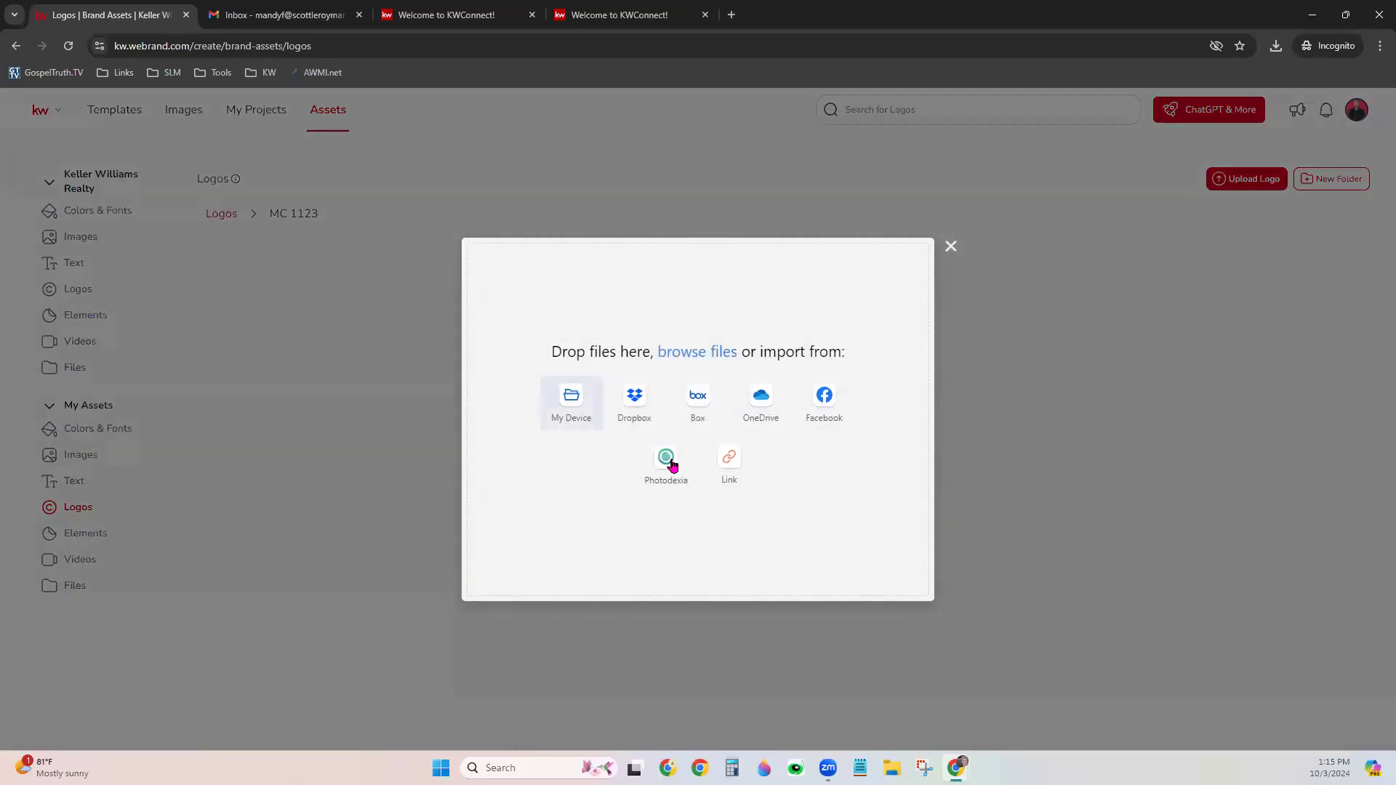
{"action": "left_click", "coordinate": [561, 416]}
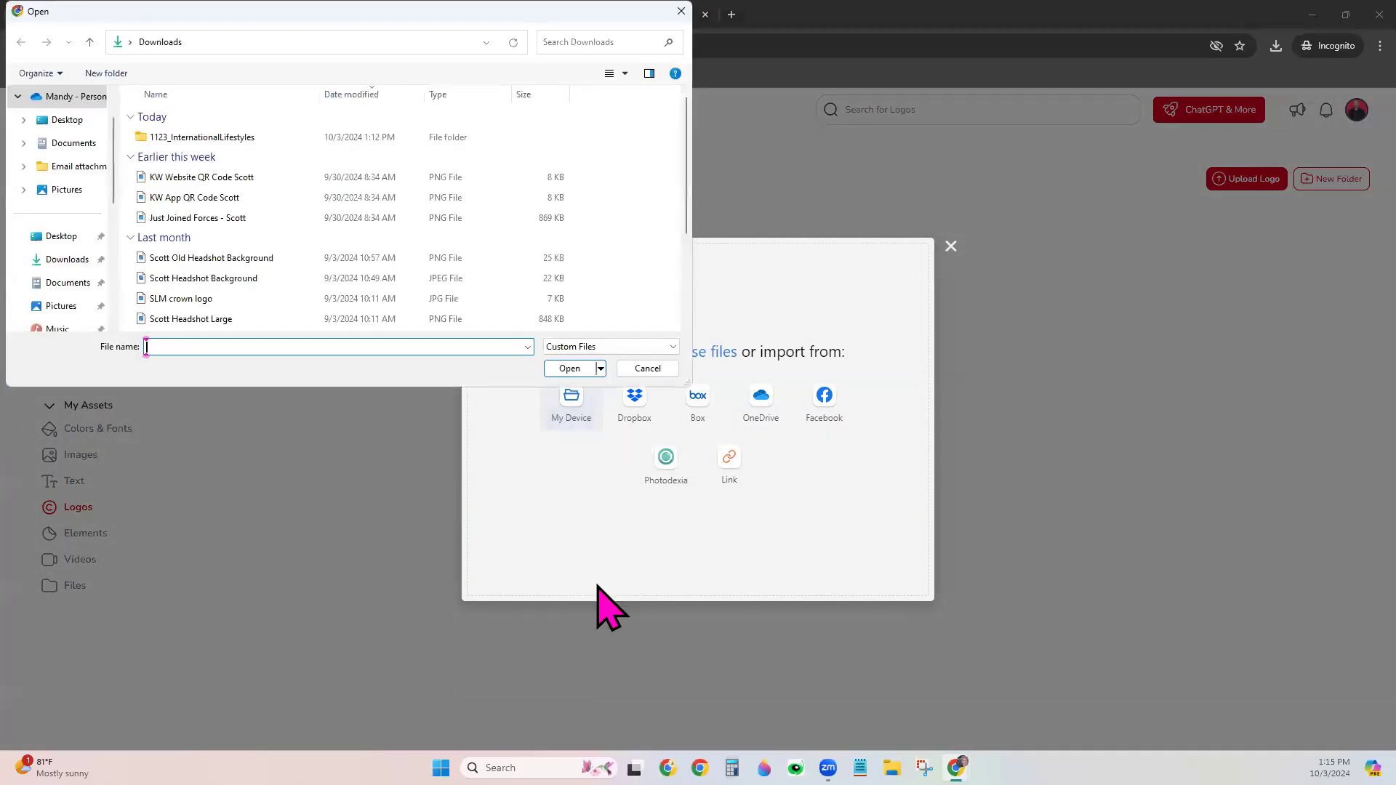
{"action": "left_click", "coordinate": [231, 140]}
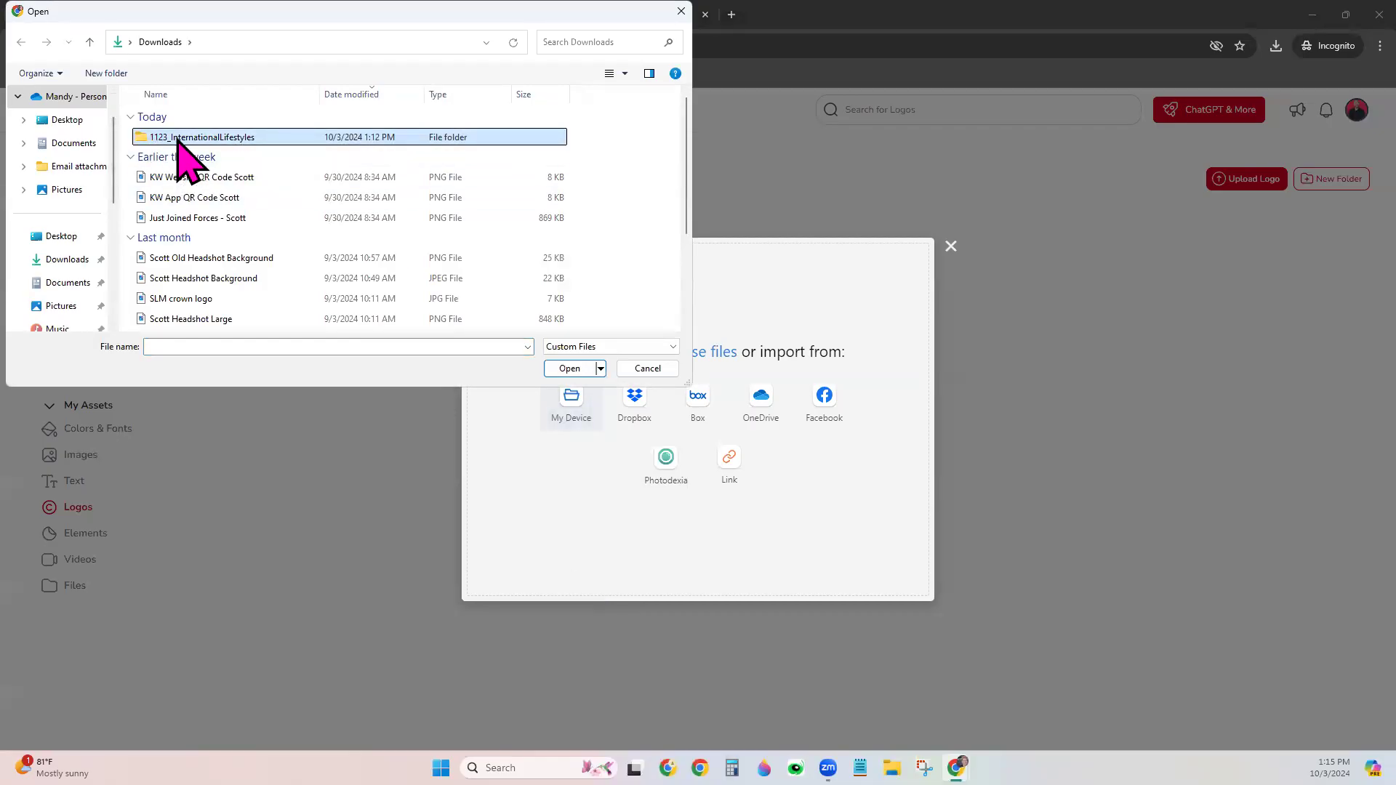
{"action": "double_click", "coordinate": [337, 136]}
{"action": "double_click", "coordinate": [229, 136]}
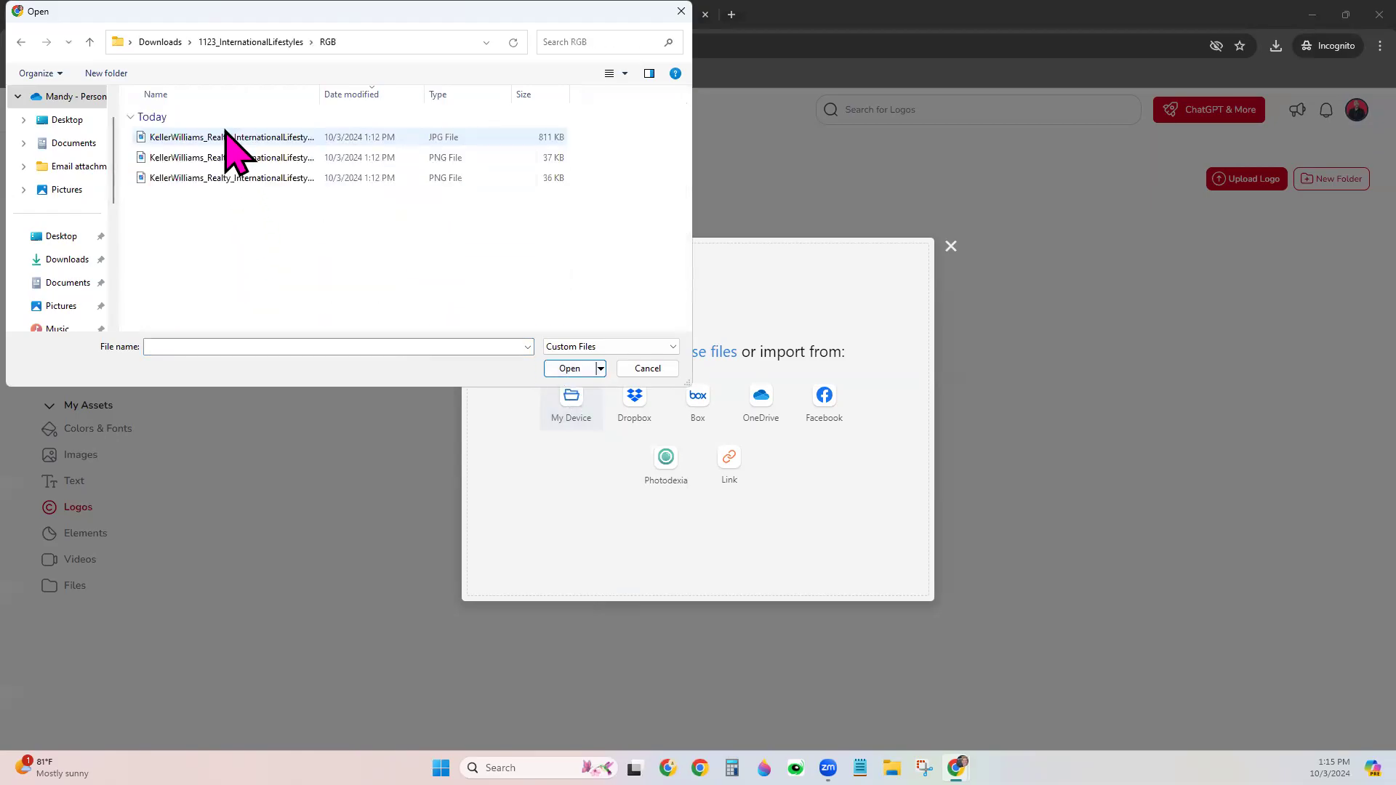
{"action": "left_click_drag", "start_coordinate": [320, 95], "coordinate": [391, 99]}
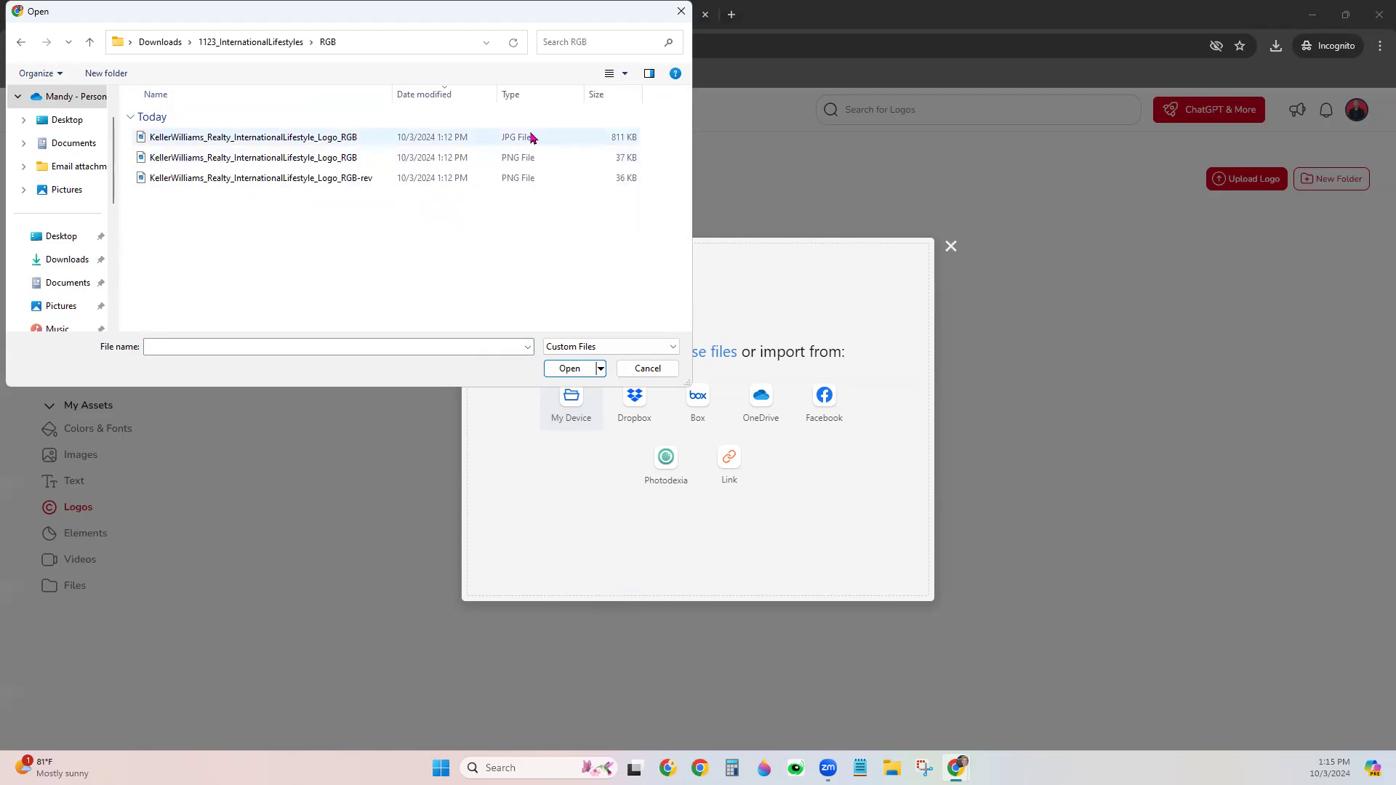
{"action": "left_click", "coordinate": [237, 163]}
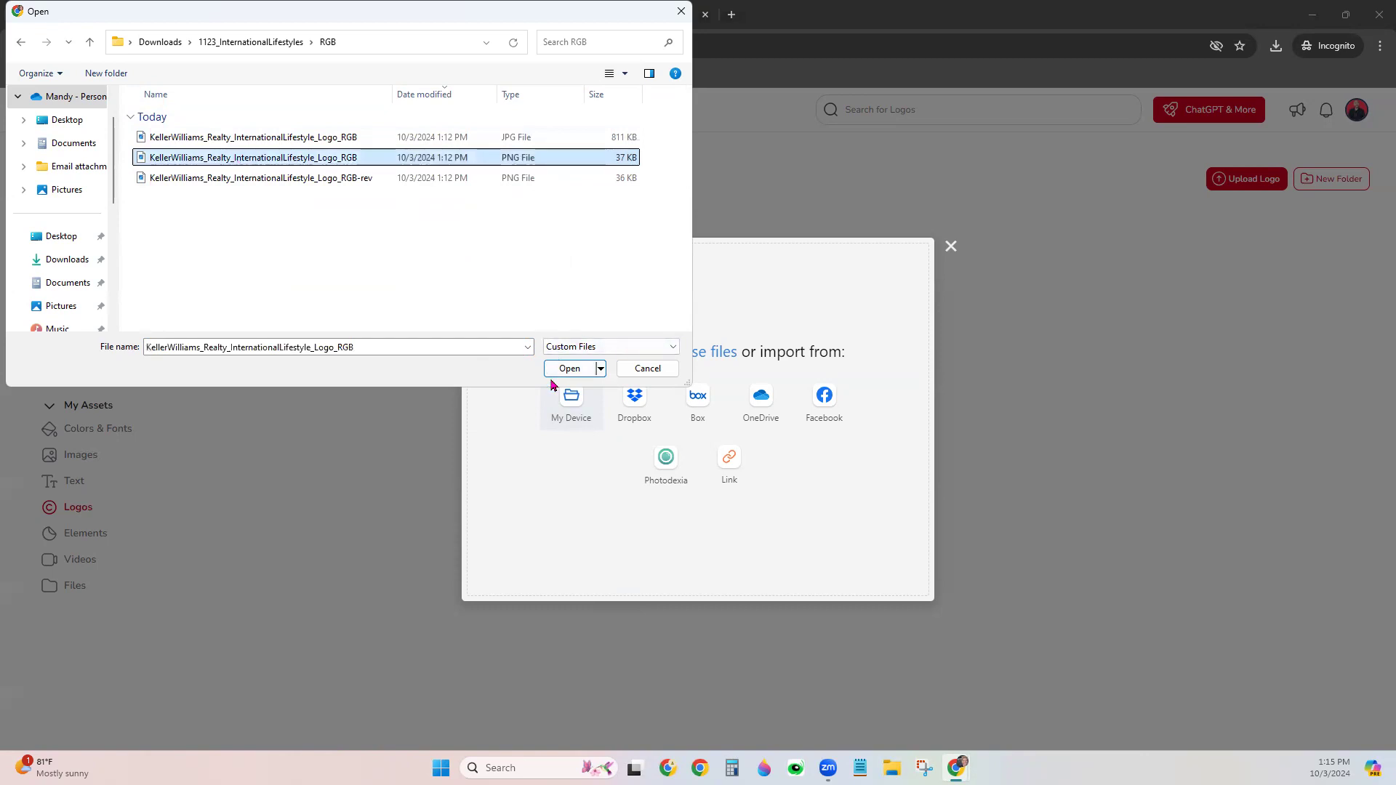
{"action": "left_click", "coordinate": [570, 369]}
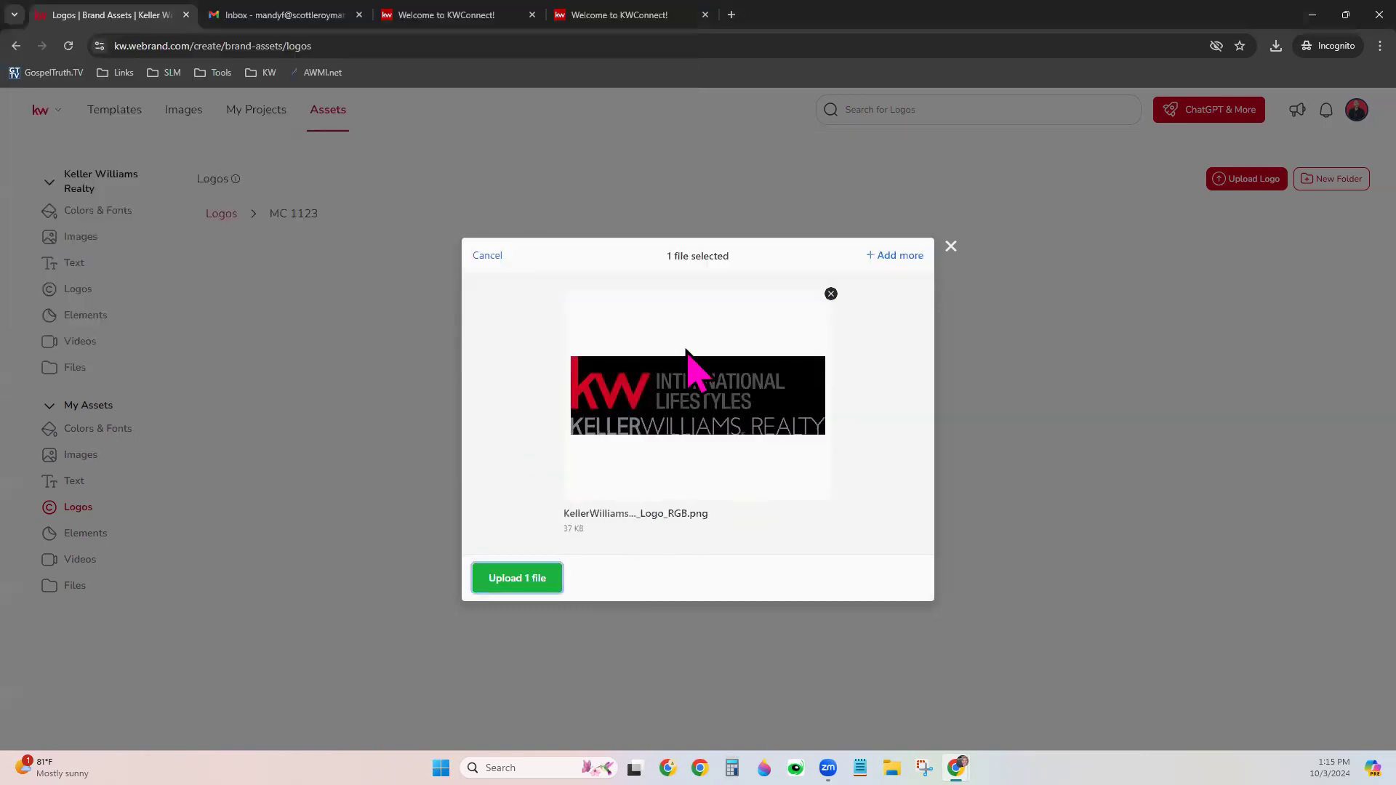
{"action": "left_click", "coordinate": [517, 579]}
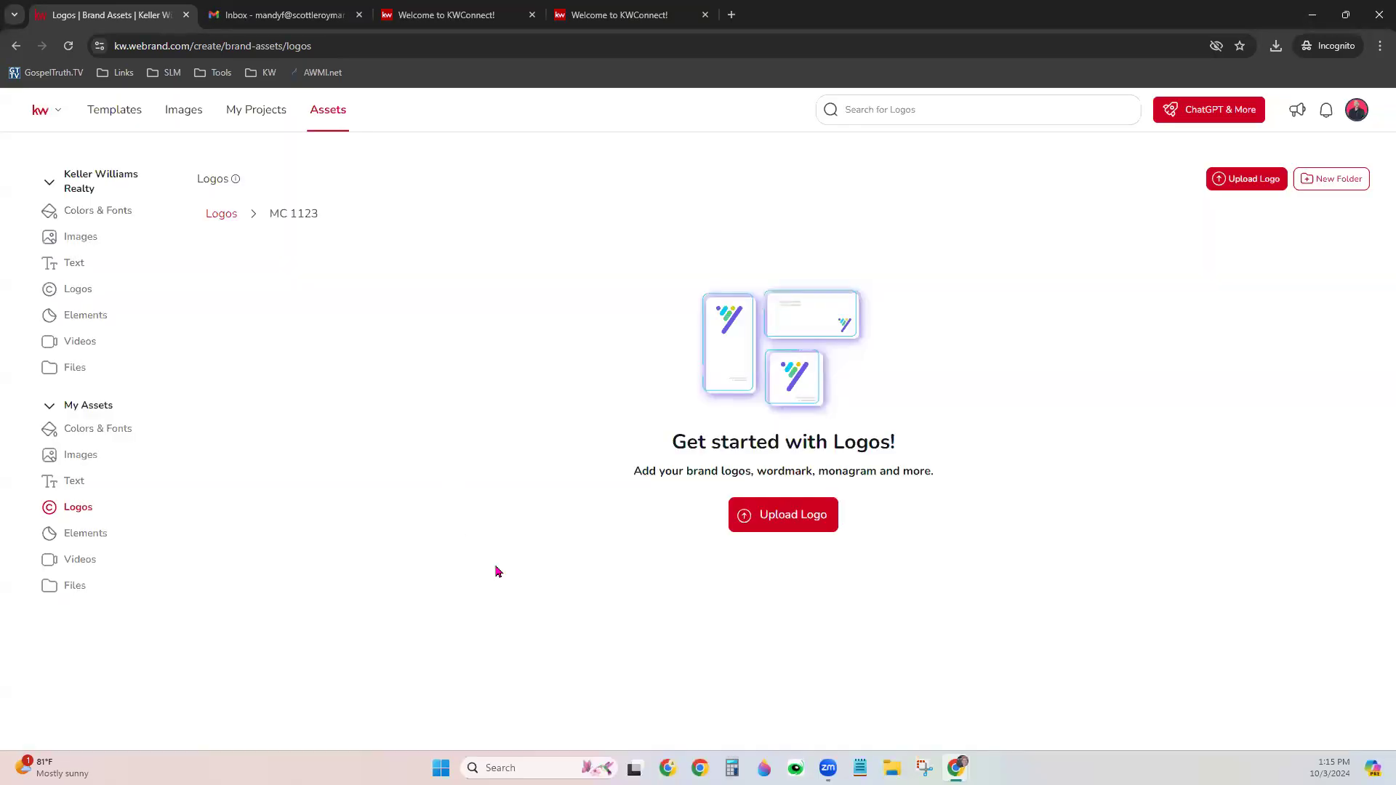
Select the three Black_White logo PNGs from this computer for upload
{"action": "left_click", "coordinate": [1254, 182]}
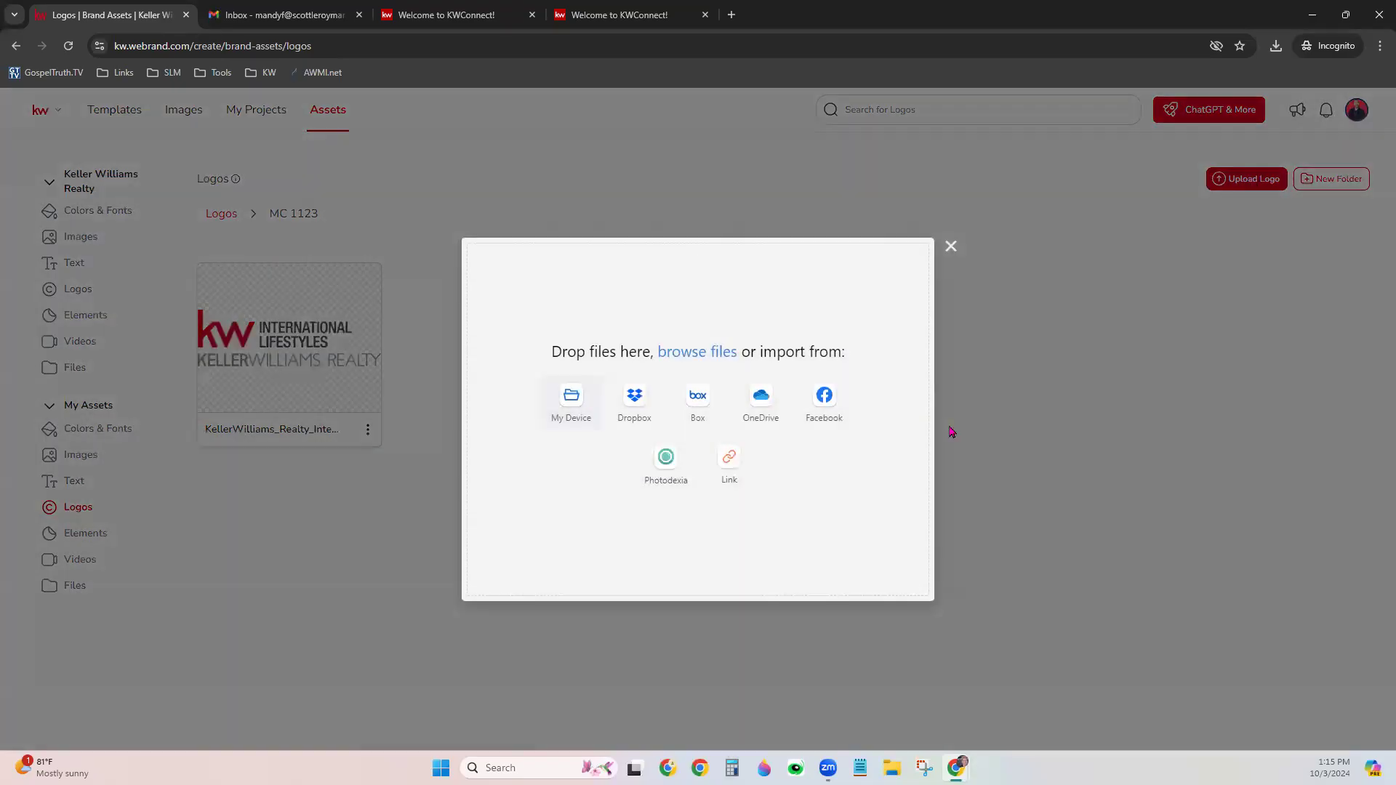
{"action": "left_click", "coordinate": [601, 410]}
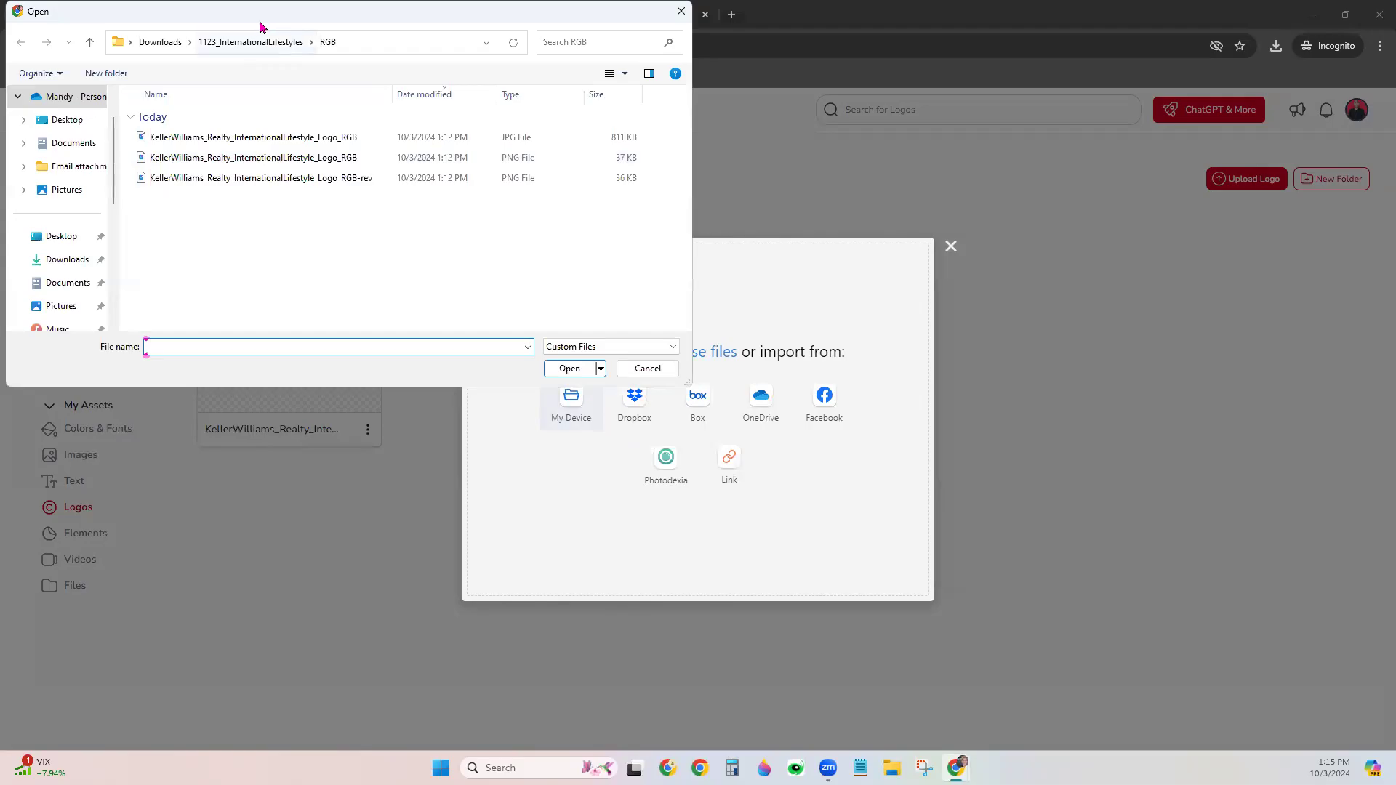
{"action": "left_click_drag", "start_coordinate": [261, 27], "coordinate": [265, 26]}
{"action": "left_click", "coordinate": [255, 41]}
{"action": "double_click", "coordinate": [201, 157]}
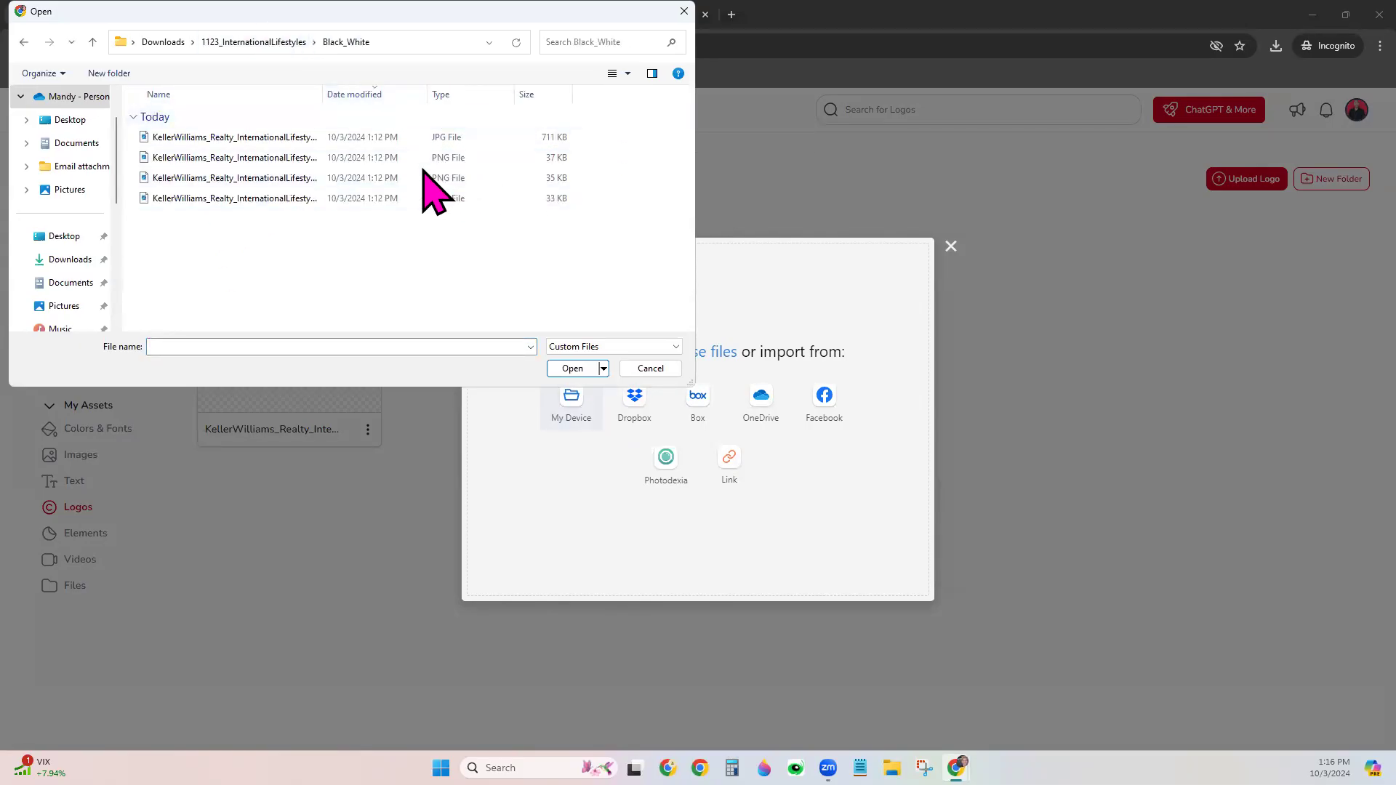
{"action": "left_click", "coordinate": [266, 158]}
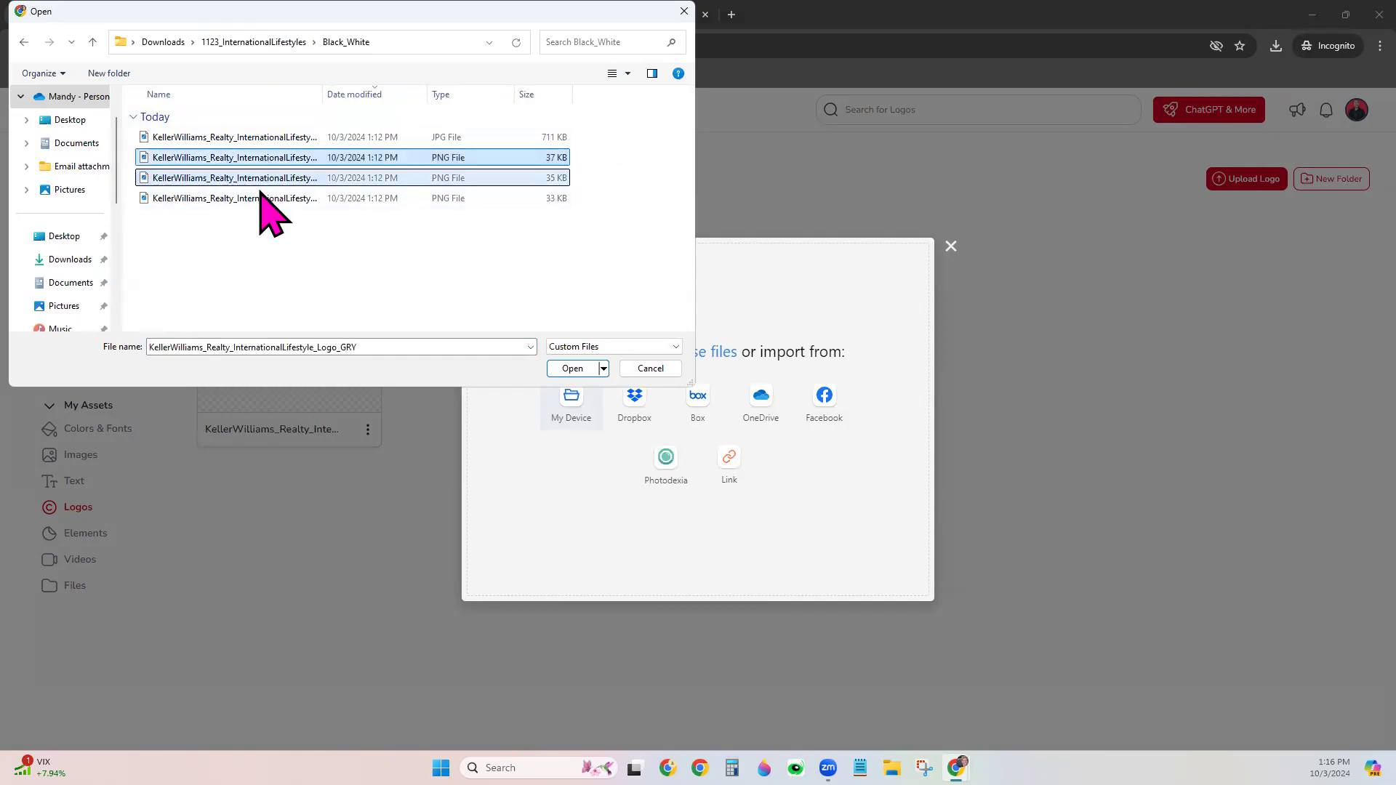
{"action": "left_click", "coordinate": [259, 198], "text": "shift"}
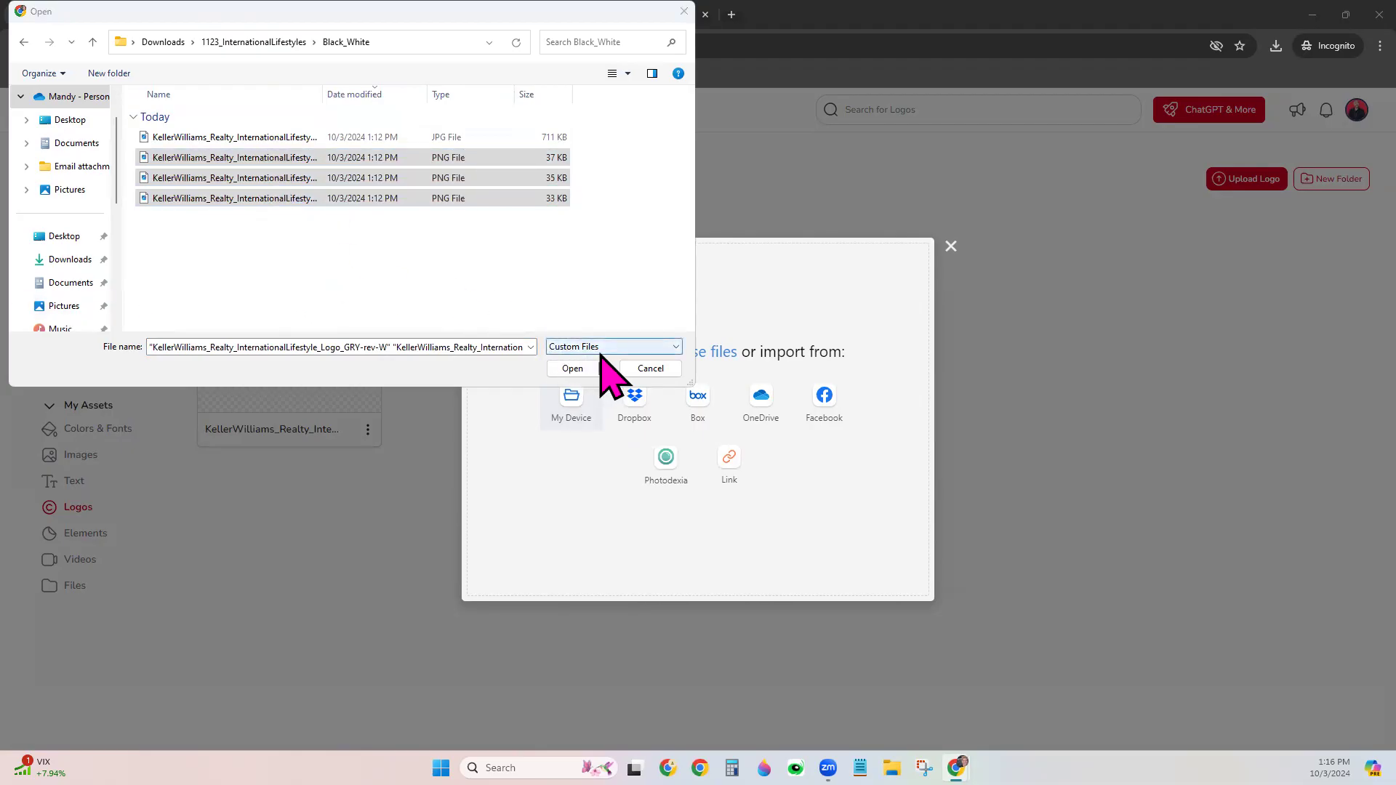
{"action": "left_click", "coordinate": [578, 369]}
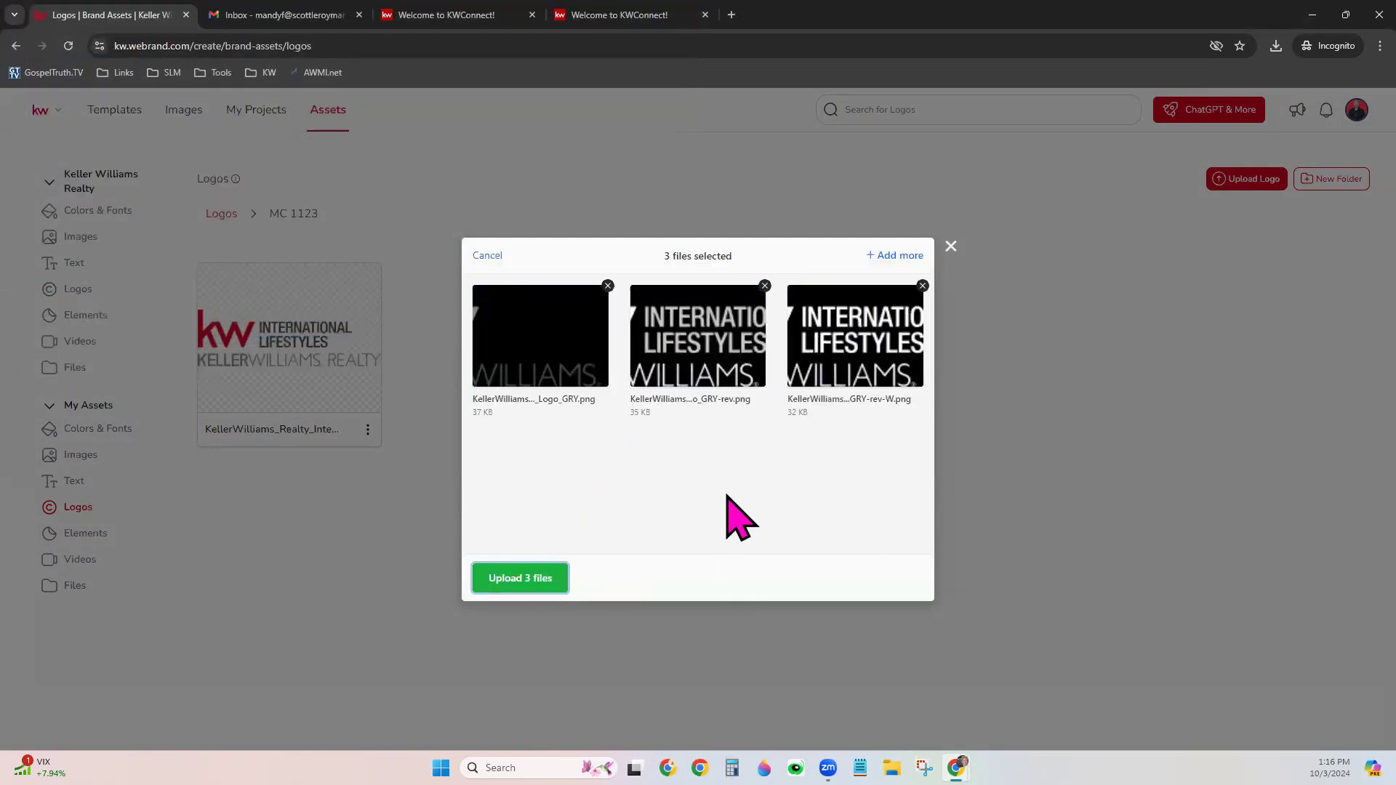
Add two CMYK logo PNGs and upload all five files to MC 1123
{"action": "left_click", "coordinate": [899, 256]}
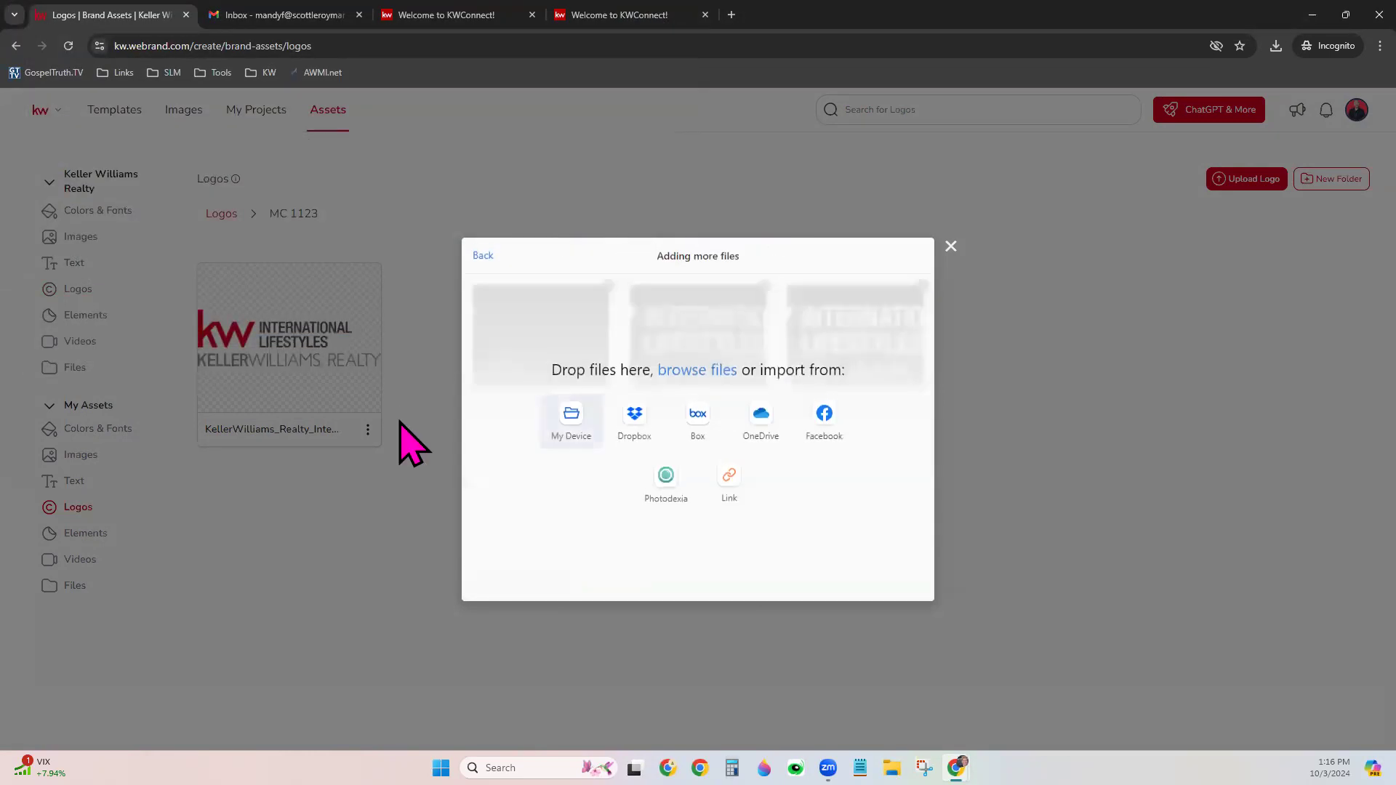
{"action": "left_click", "coordinate": [602, 449]}
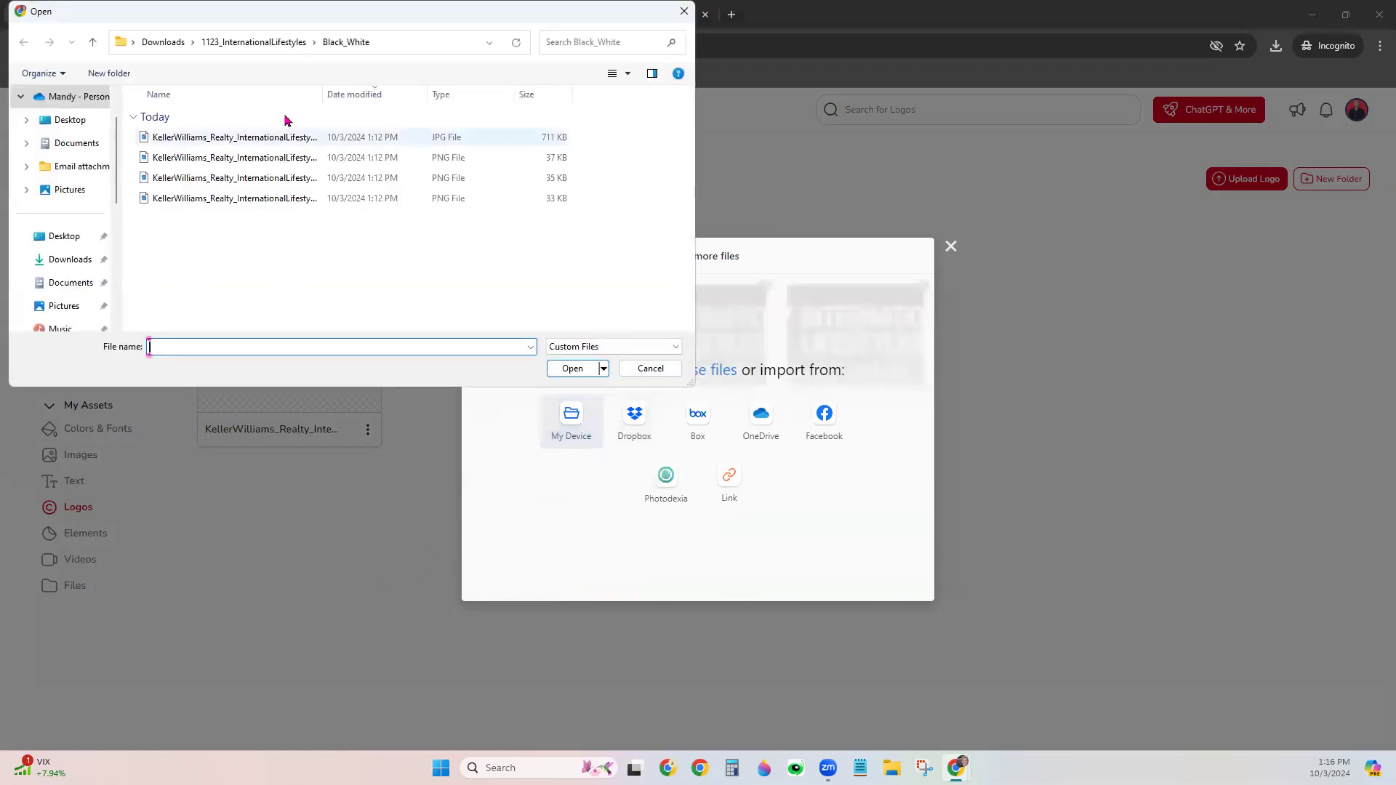
{"action": "left_click", "coordinate": [289, 41]}
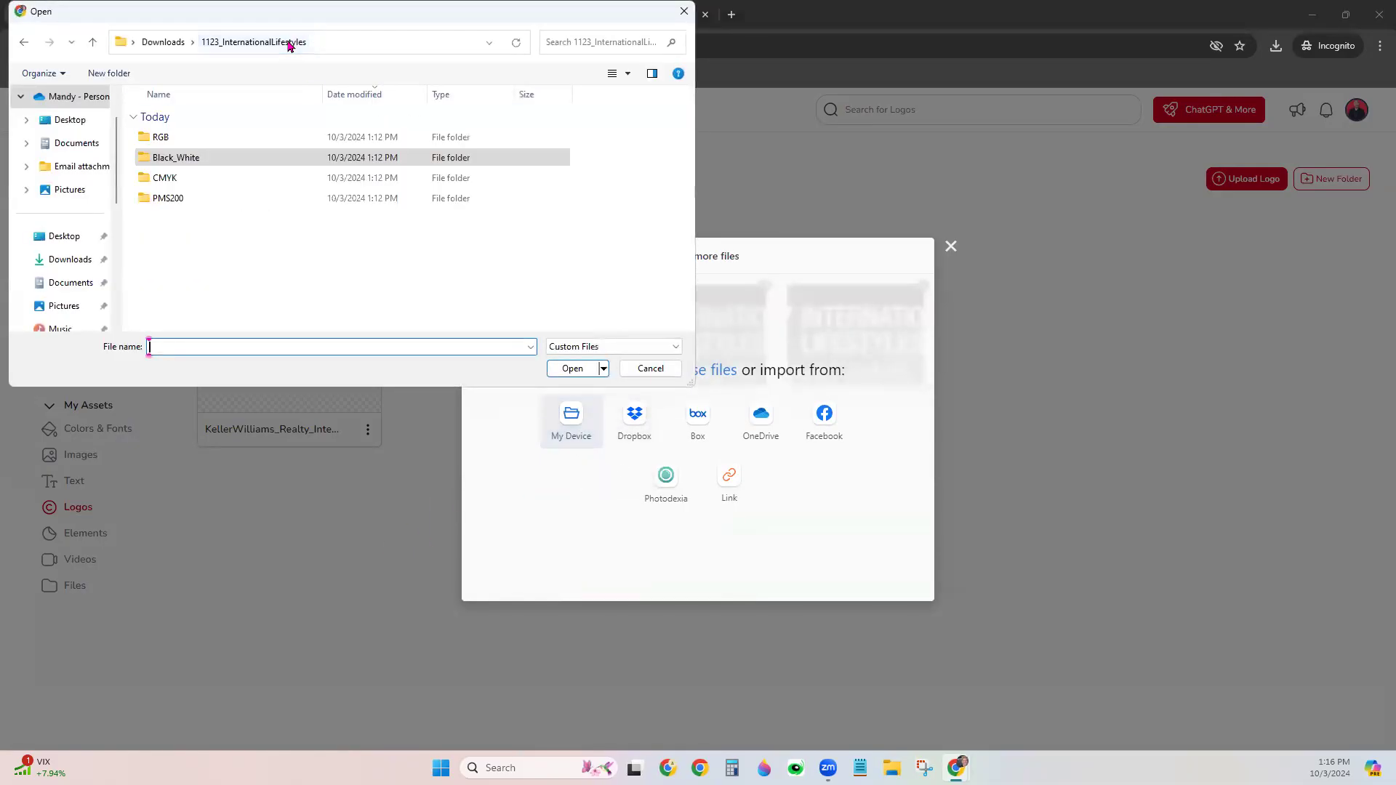
{"action": "double_click", "coordinate": [228, 176]}
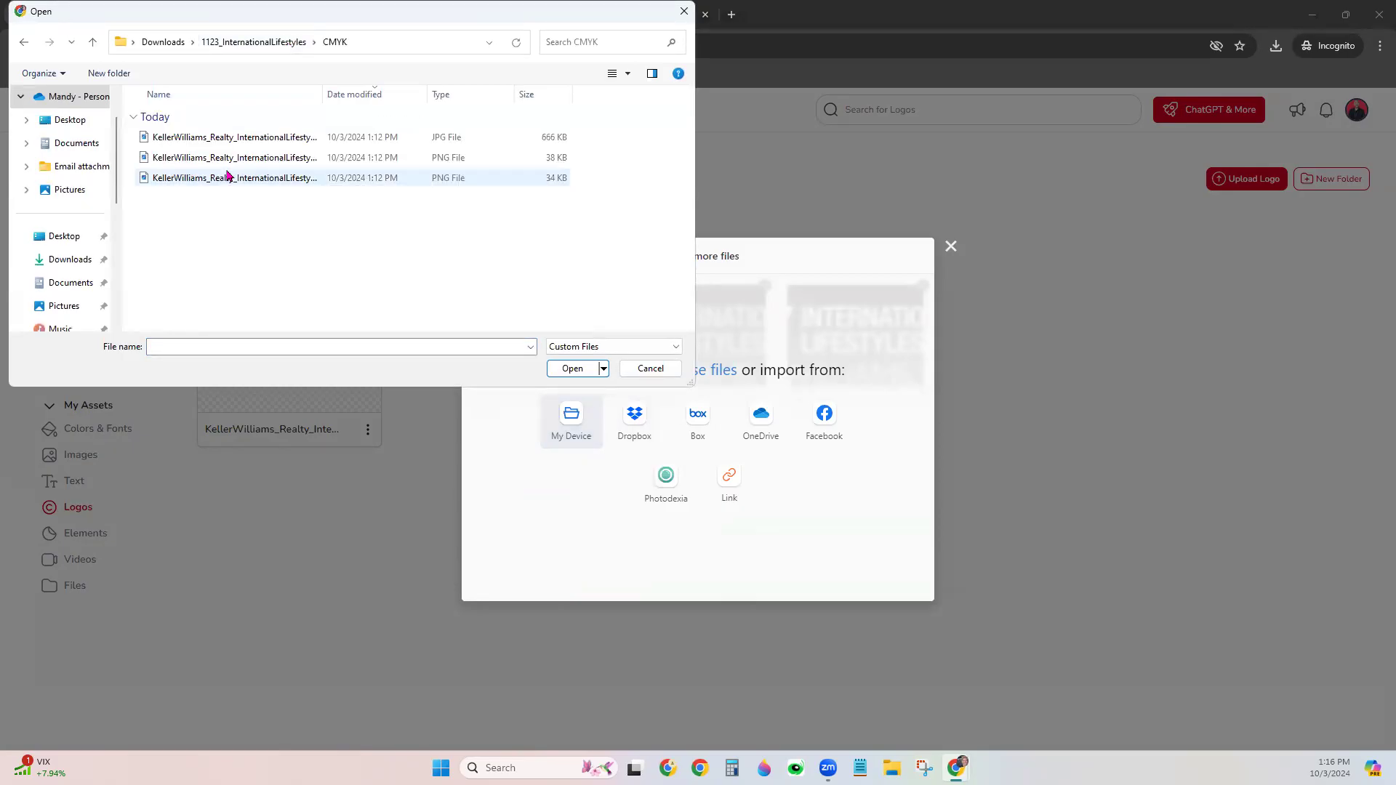
{"action": "left_click", "coordinate": [227, 157]}
{"action": "left_click", "coordinate": [273, 182], "text": "shift"}
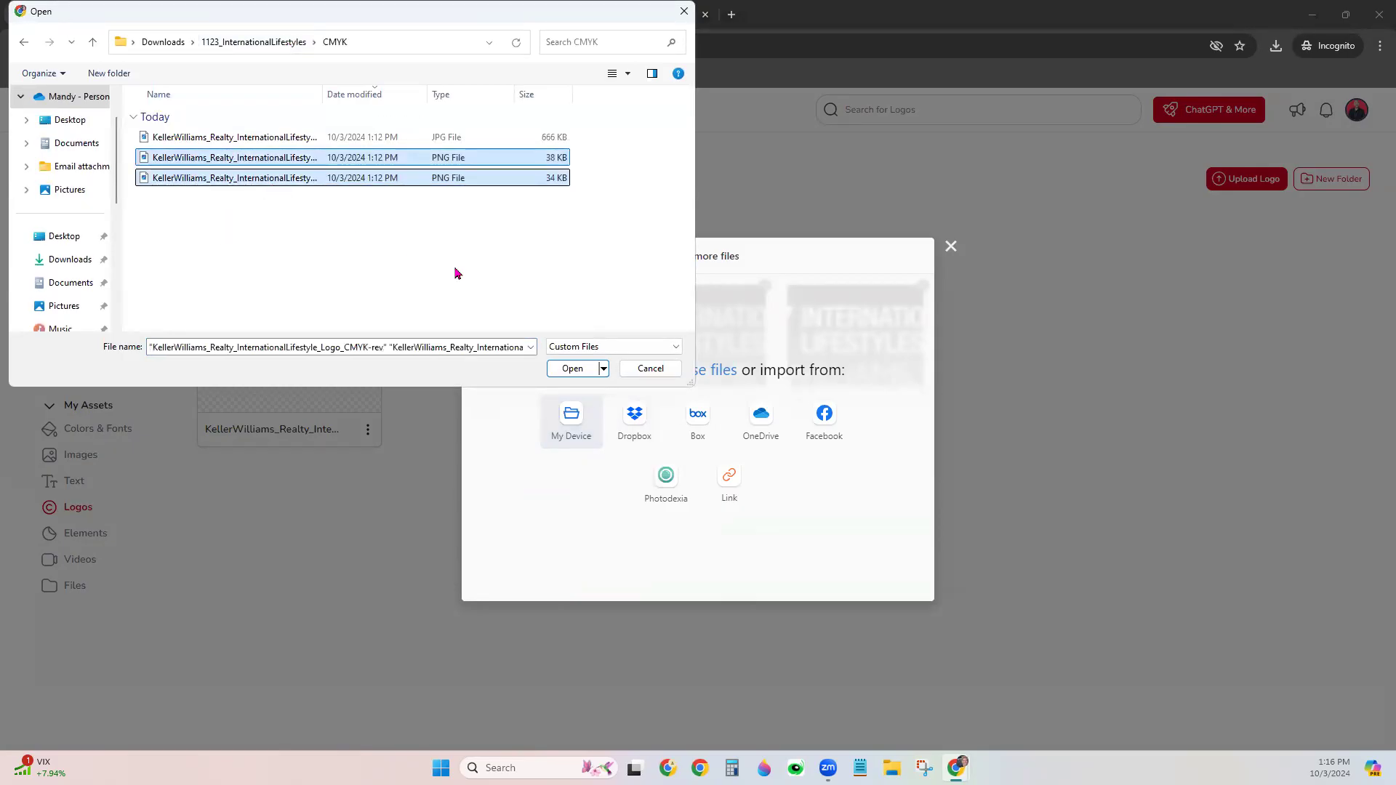
{"action": "left_click", "coordinate": [581, 370]}
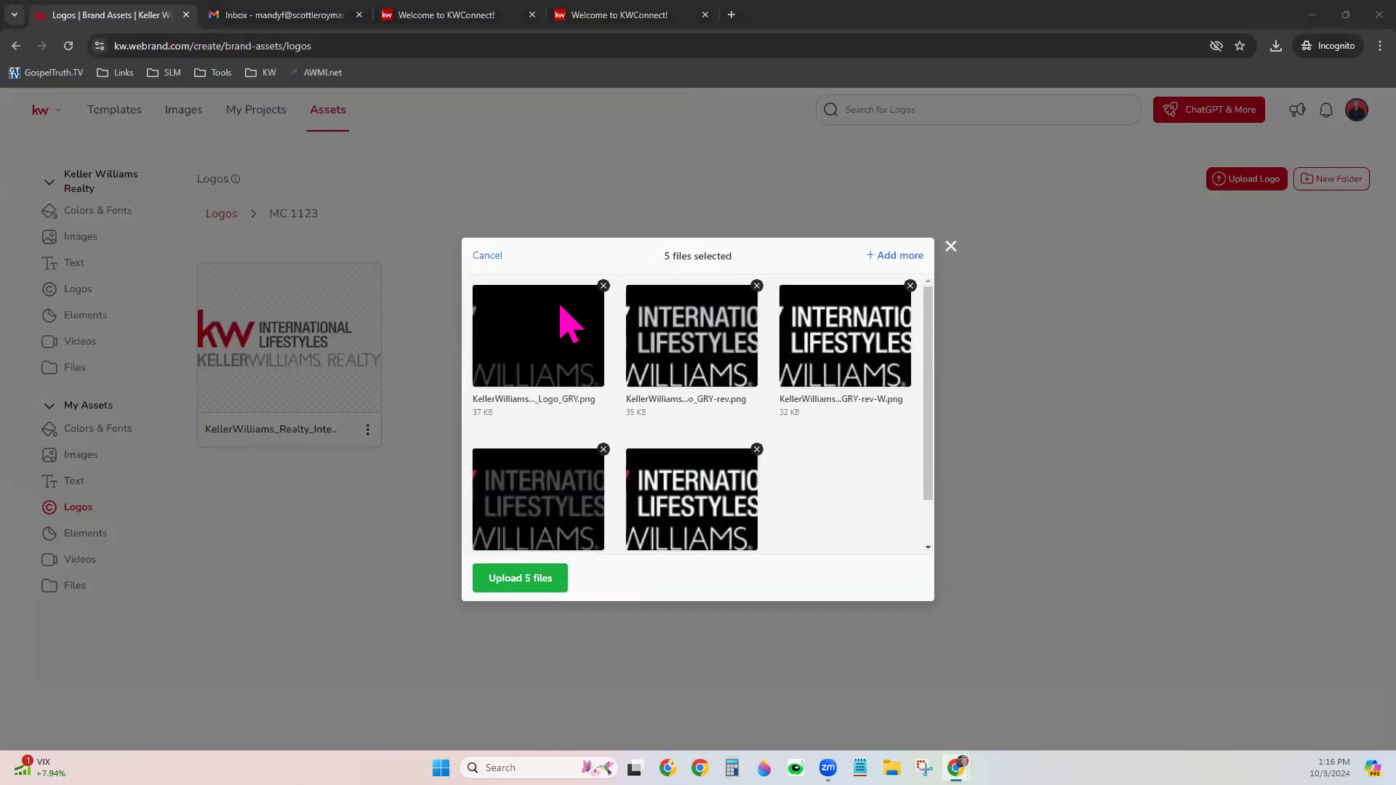
{"action": "left_click", "coordinate": [532, 579]}
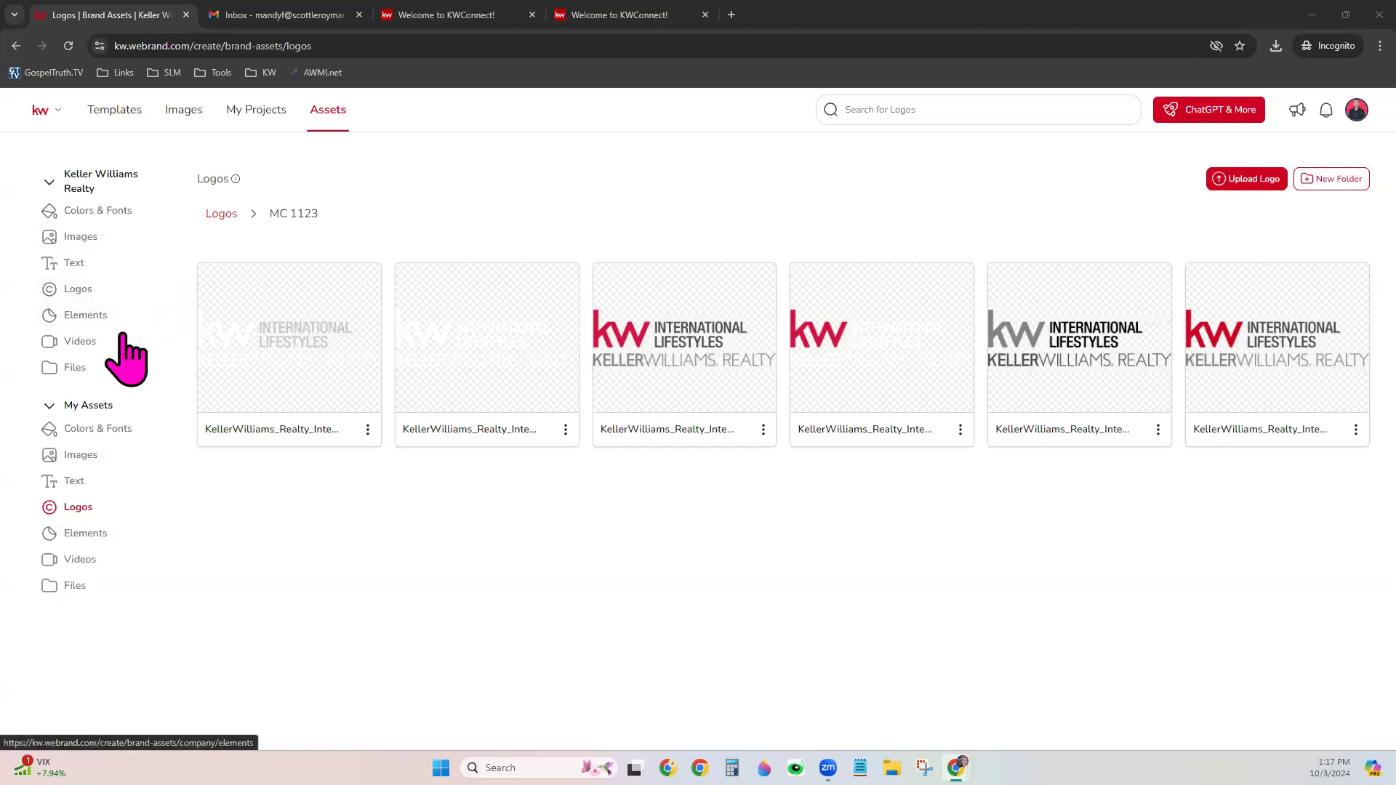
Browse the company Elements, Videos and Files assets, then show My Assets Colors & Fonts
{"action": "left_click", "coordinate": [95, 316]}
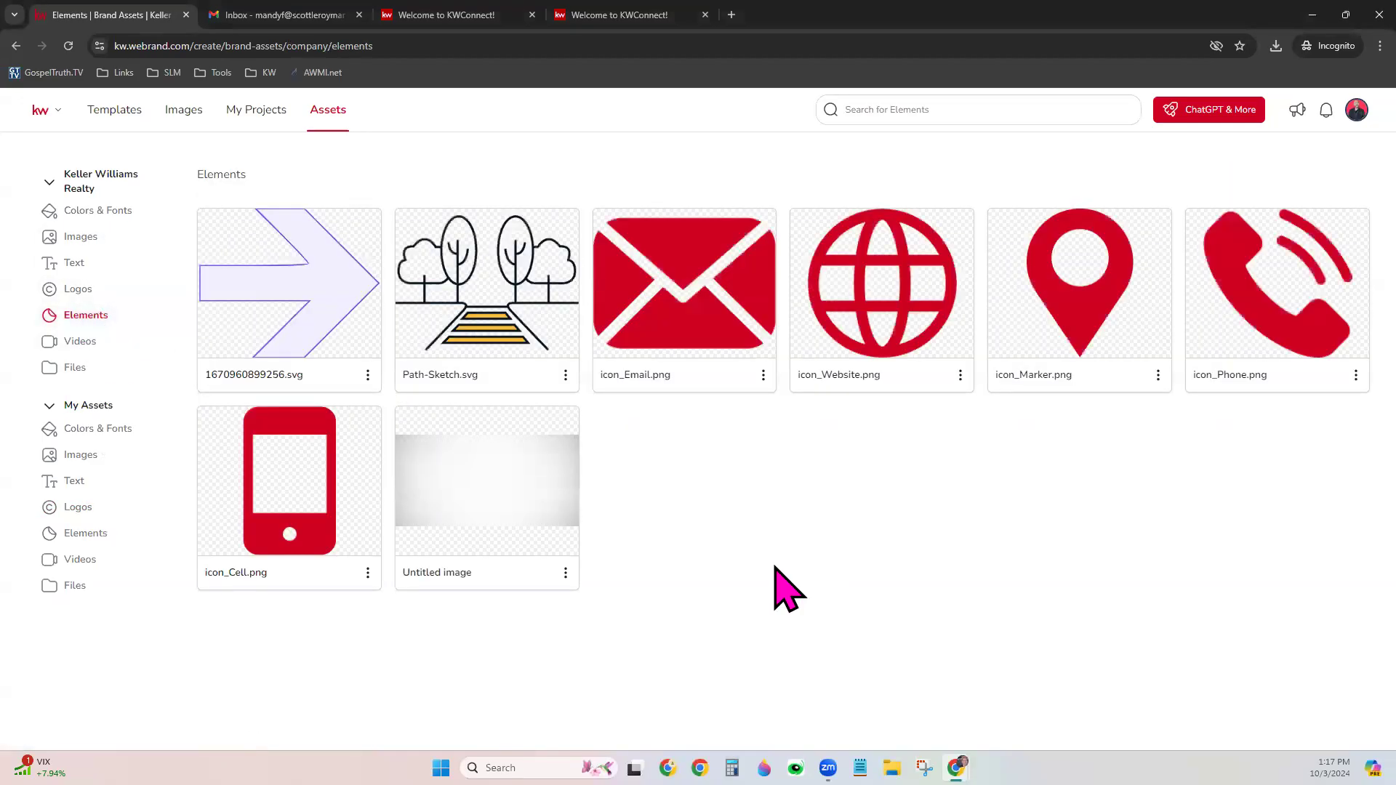
{"action": "left_click", "coordinate": [101, 351]}
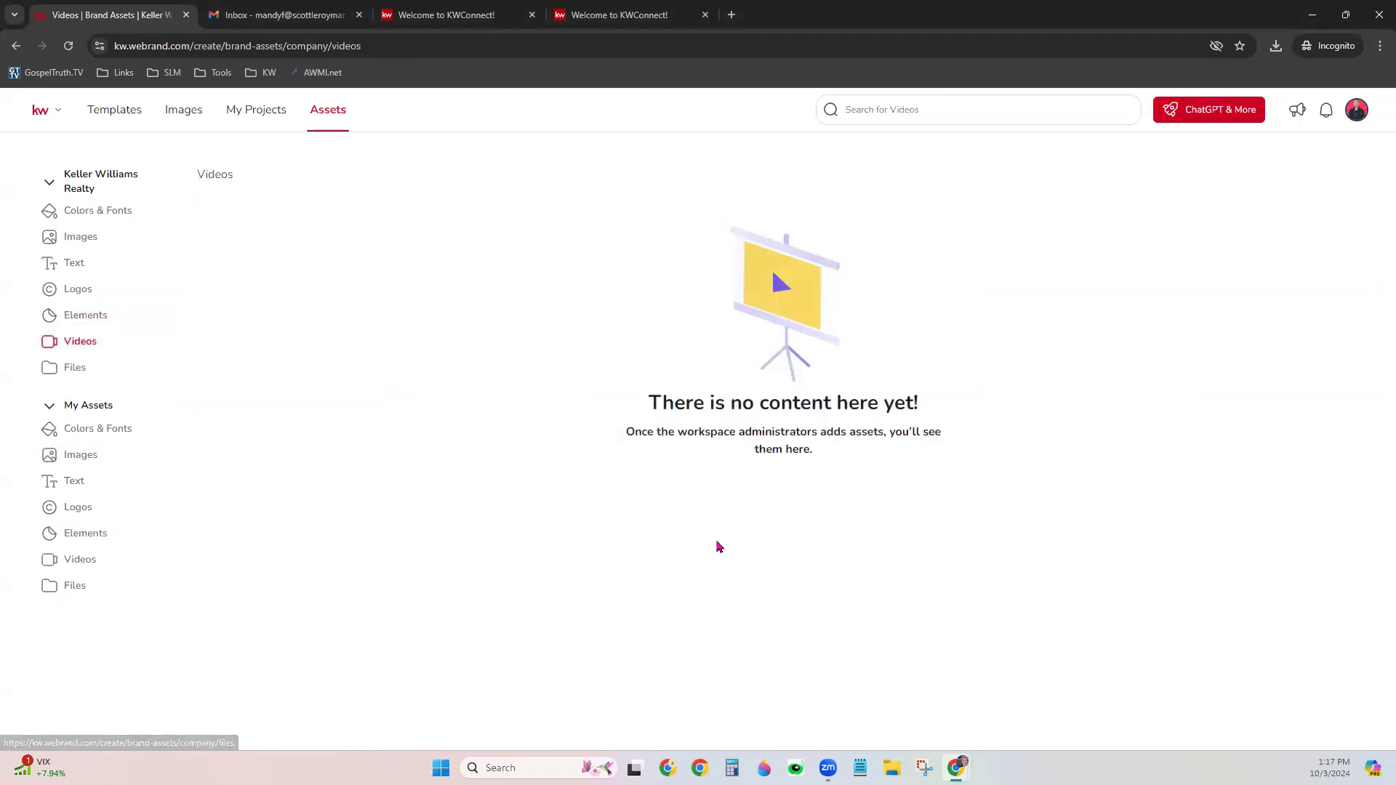
{"action": "left_click", "coordinate": [75, 370]}
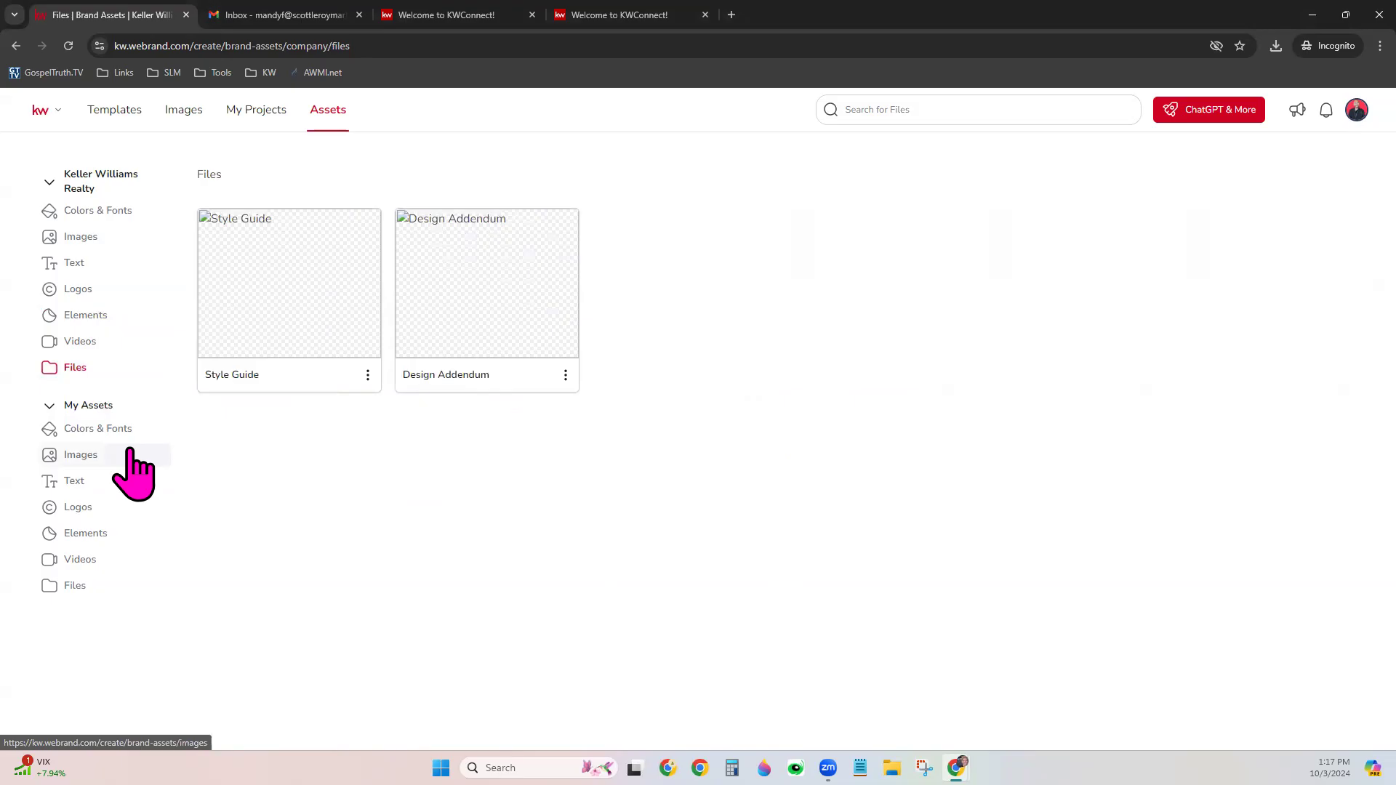
{"action": "left_click", "coordinate": [120, 428]}
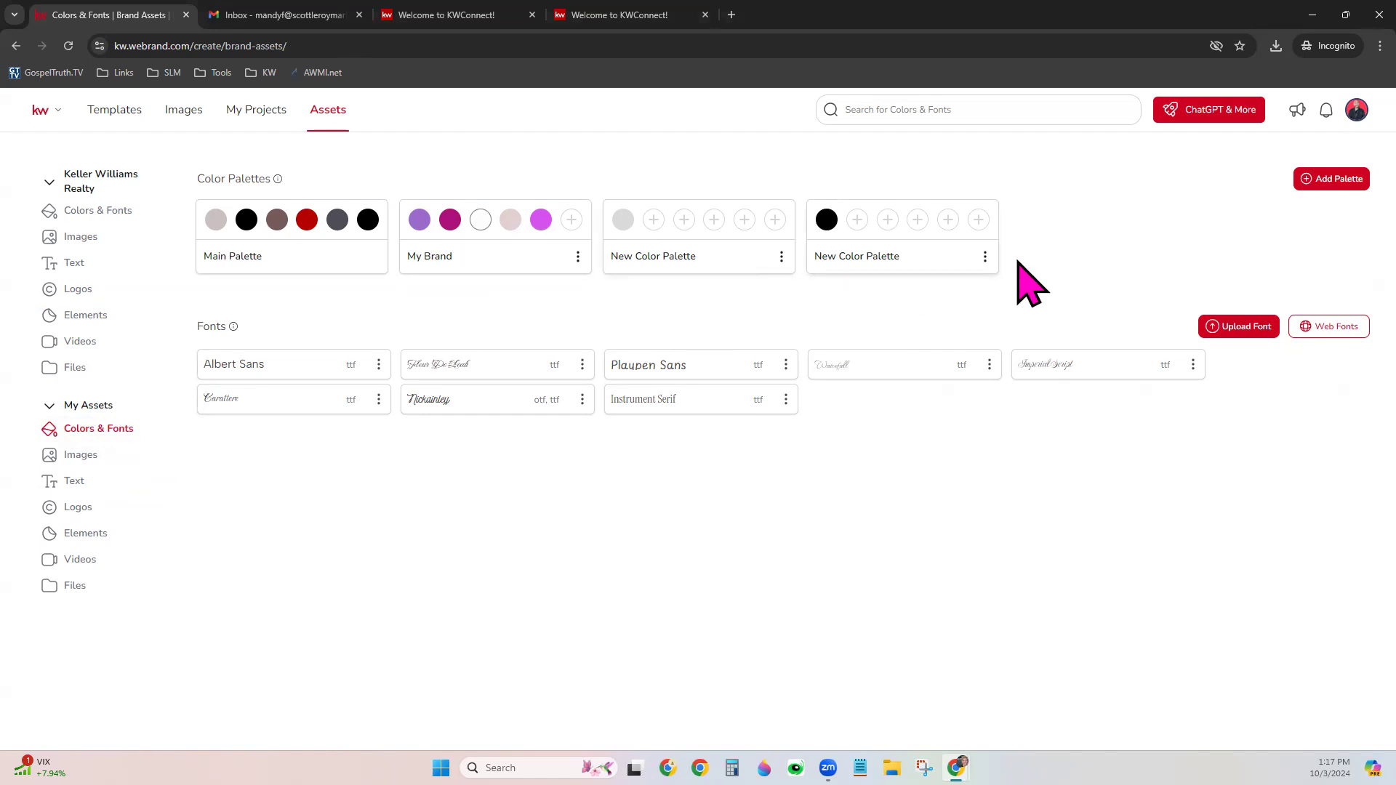
Add a new color palette and rename it My Brand 2
{"action": "left_click", "coordinate": [1350, 187]}
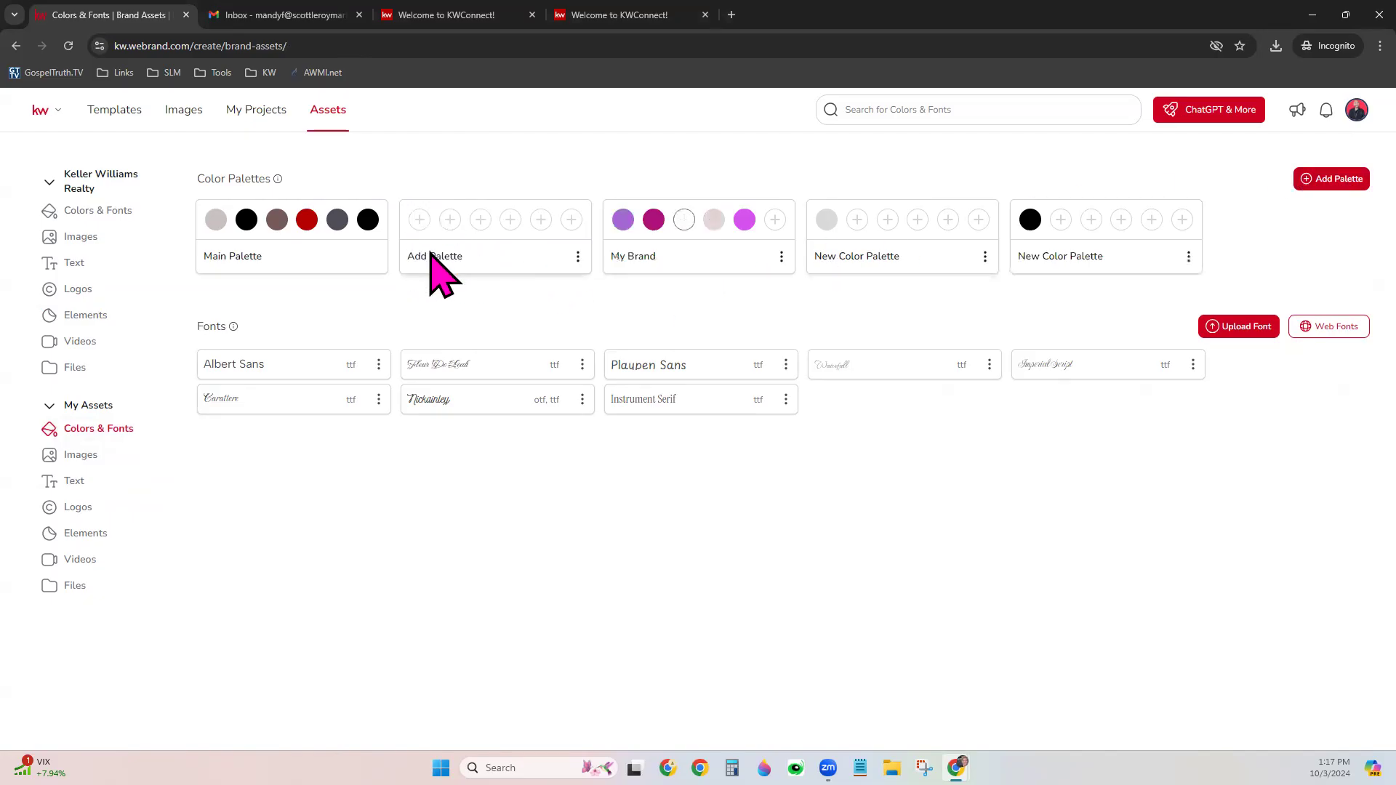
{"action": "left_click", "coordinate": [577, 259]}
{"action": "left_click", "coordinate": [629, 243]}
{"action": "key", "text": "BackSpace"}
{"action": "key", "text": "BackSpace"}
{"action": "key", "text": "BackSpace"}
{"action": "key", "text": "BackSpace"}
{"action": "key", "text": "BackSpace"}
{"action": "key", "text": "BackSpace"}
{"action": "key", "text": "BackSpace"}
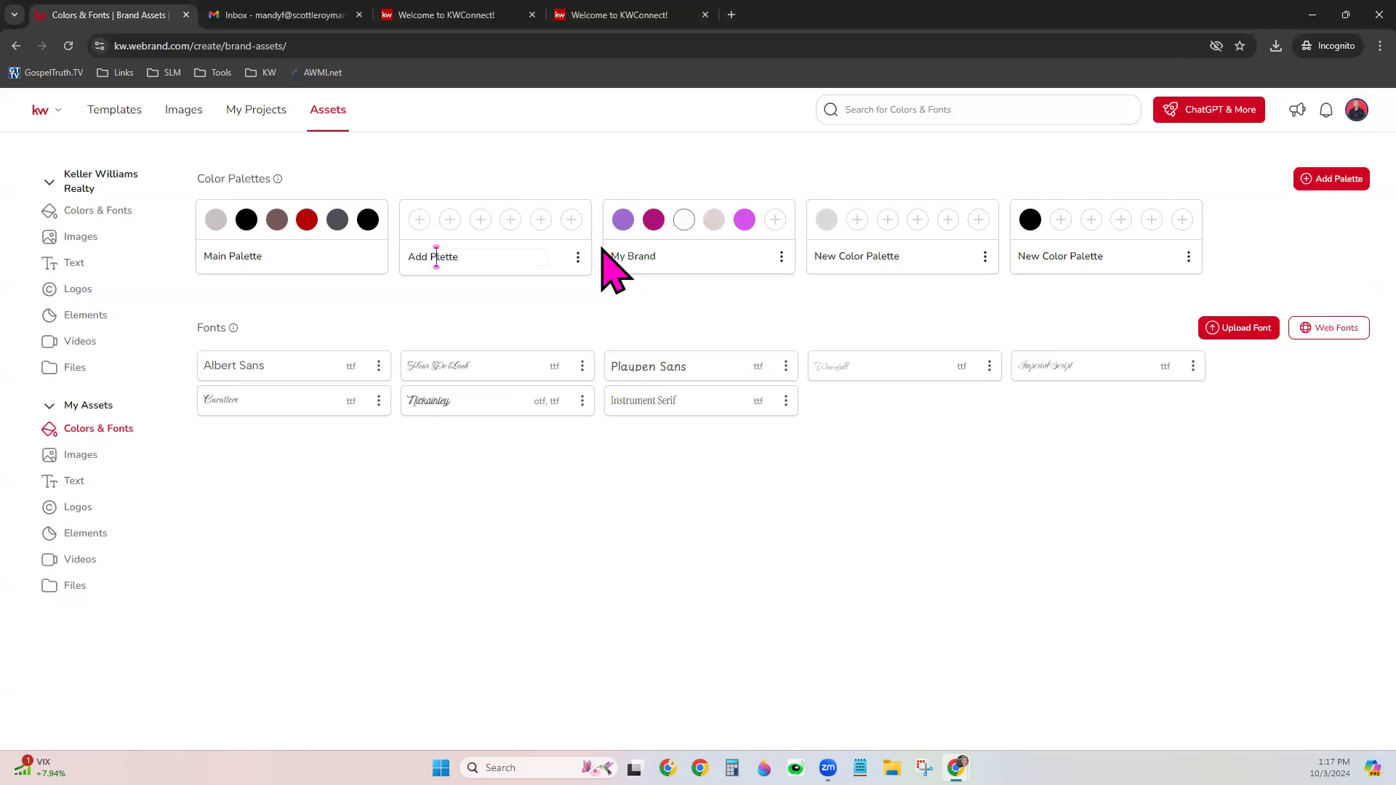
{"action": "key", "text": "BackSpace"}
{"action": "key", "text": "BackSpace"}
{"action": "key", "text": "BackSpace"}
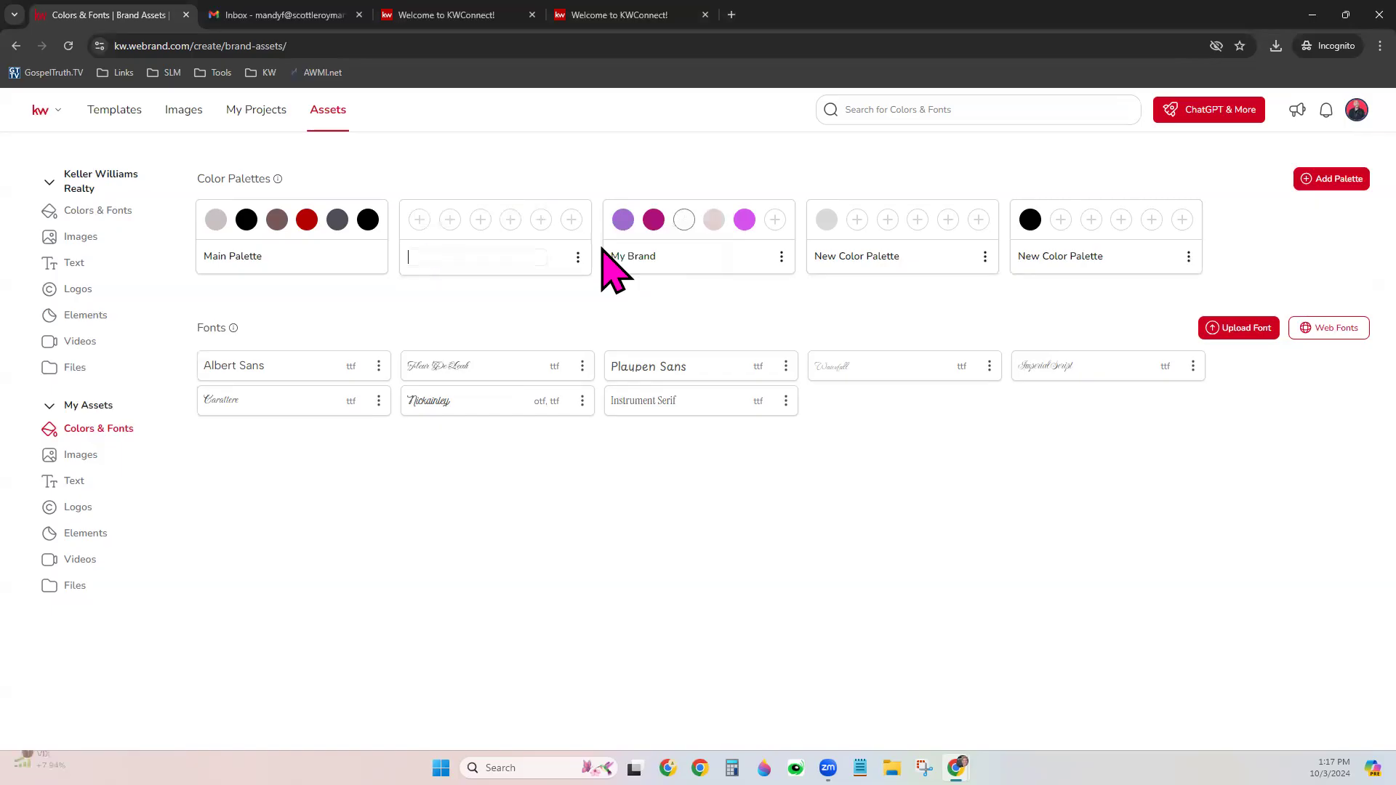
{"action": "type", "text": "My Brand 2"}
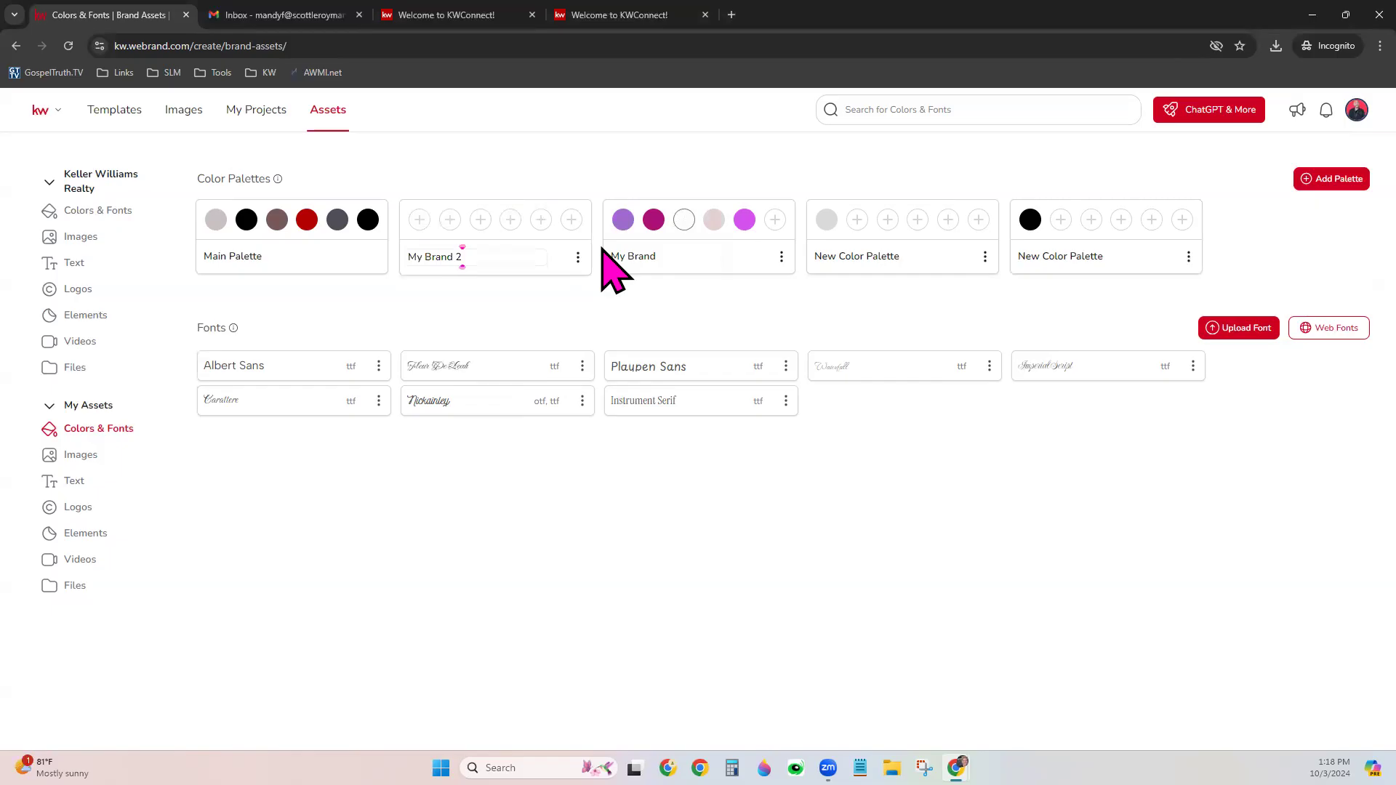
{"action": "left_click", "coordinate": [537, 284]}
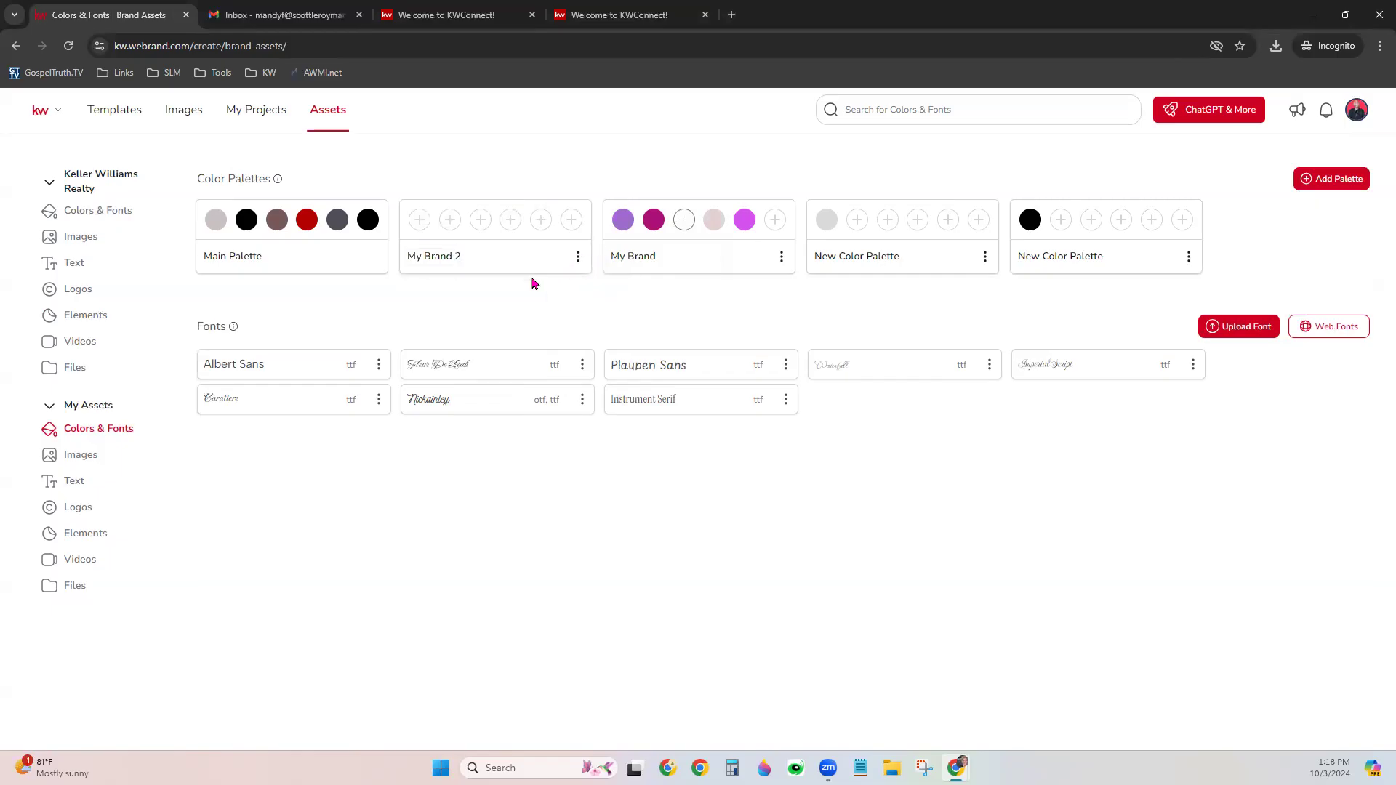
Add coral-red, eyedropper-sampled light grey and white swatches to My Brand 2
{"action": "left_click", "coordinate": [421, 219]}
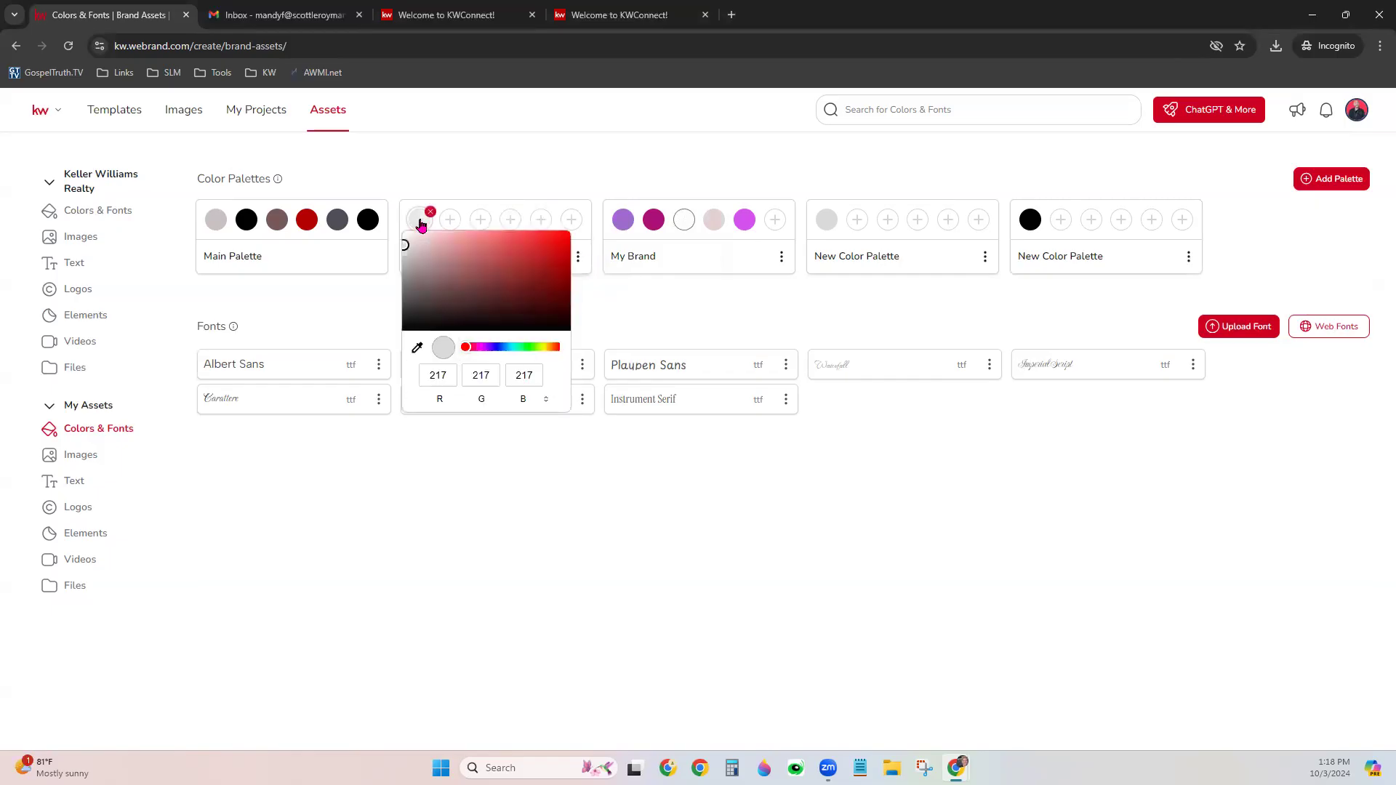
{"action": "left_click_drag", "start_coordinate": [503, 238], "coordinate": [491, 235]}
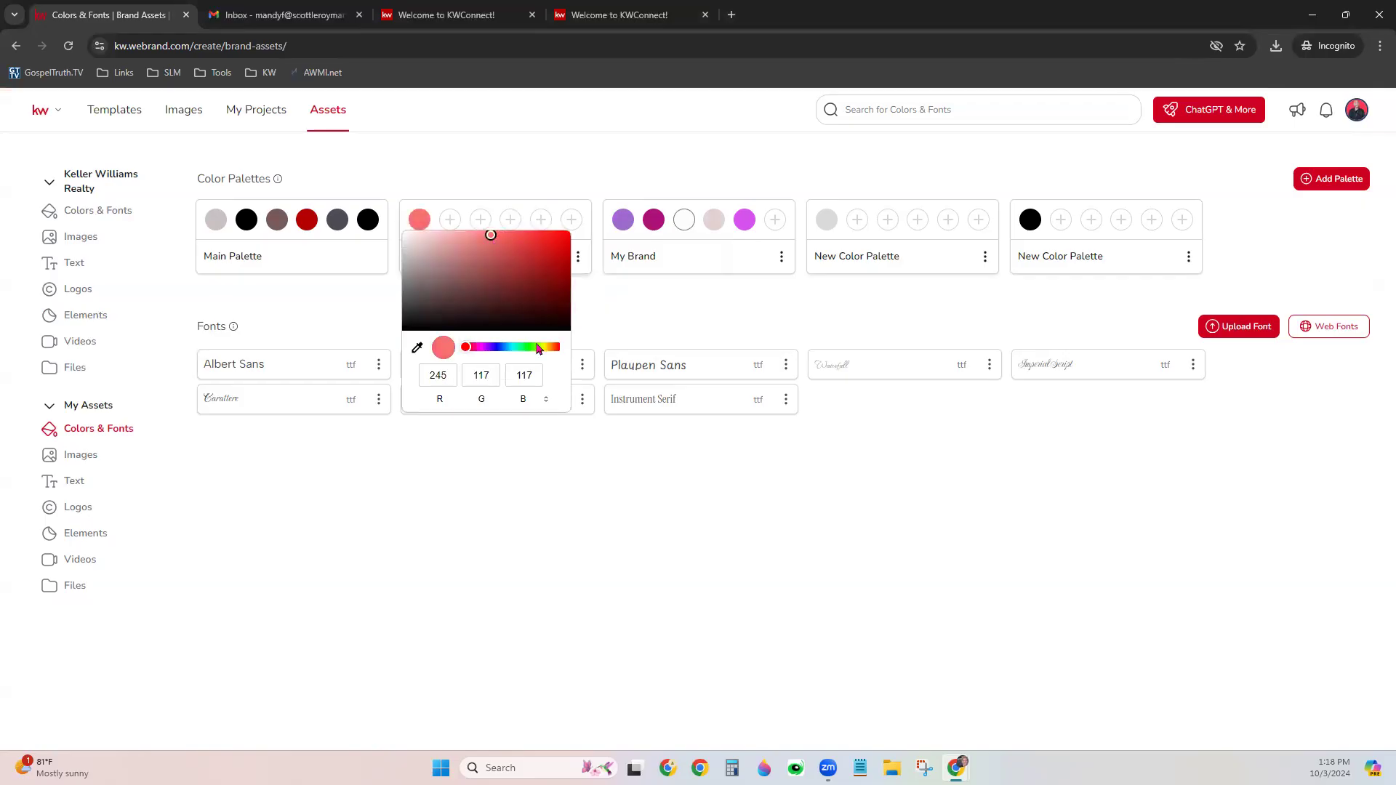
{"action": "left_click", "coordinate": [497, 458]}
{"action": "left_click", "coordinate": [450, 220]}
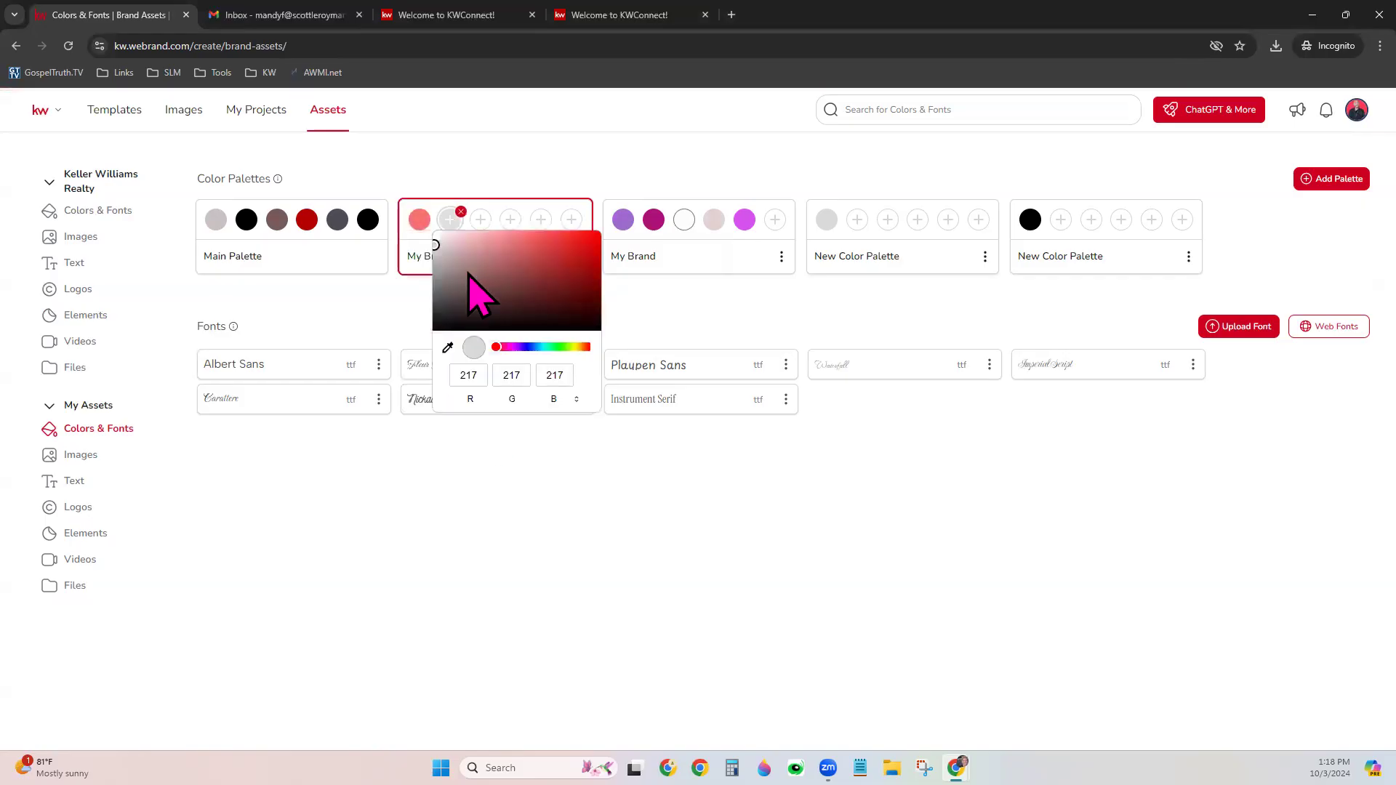
{"action": "left_click", "coordinate": [448, 347]}
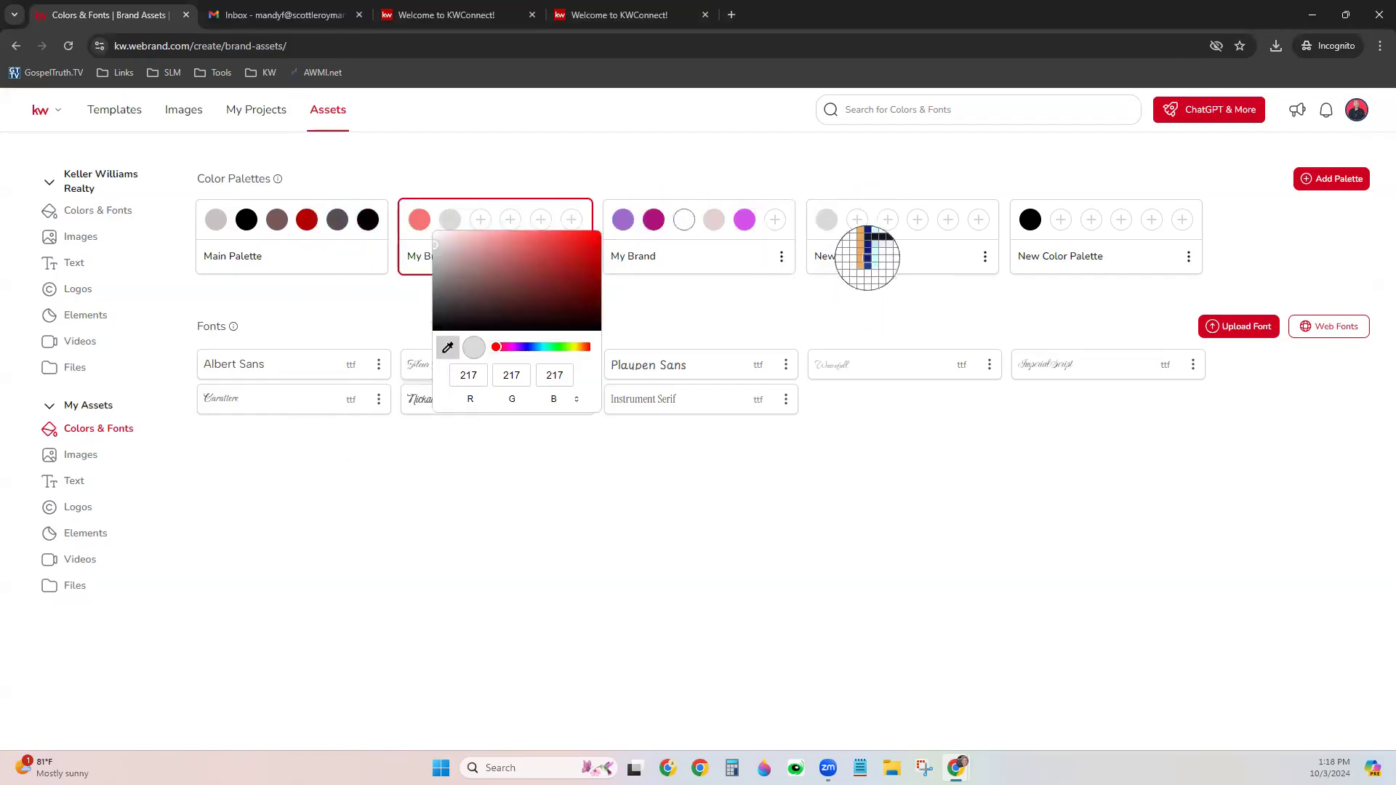
{"action": "left_click", "coordinate": [826, 219]}
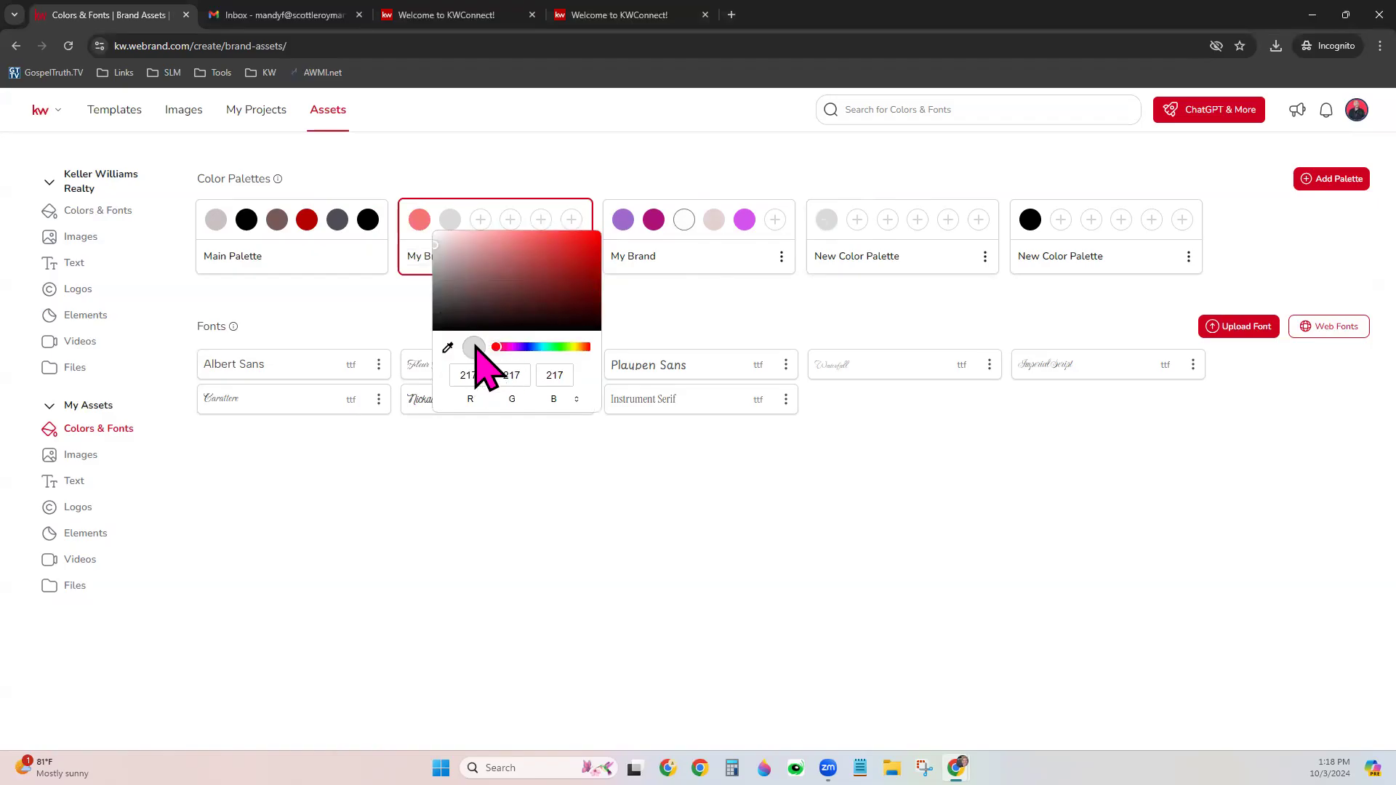
{"action": "left_click", "coordinate": [571, 474]}
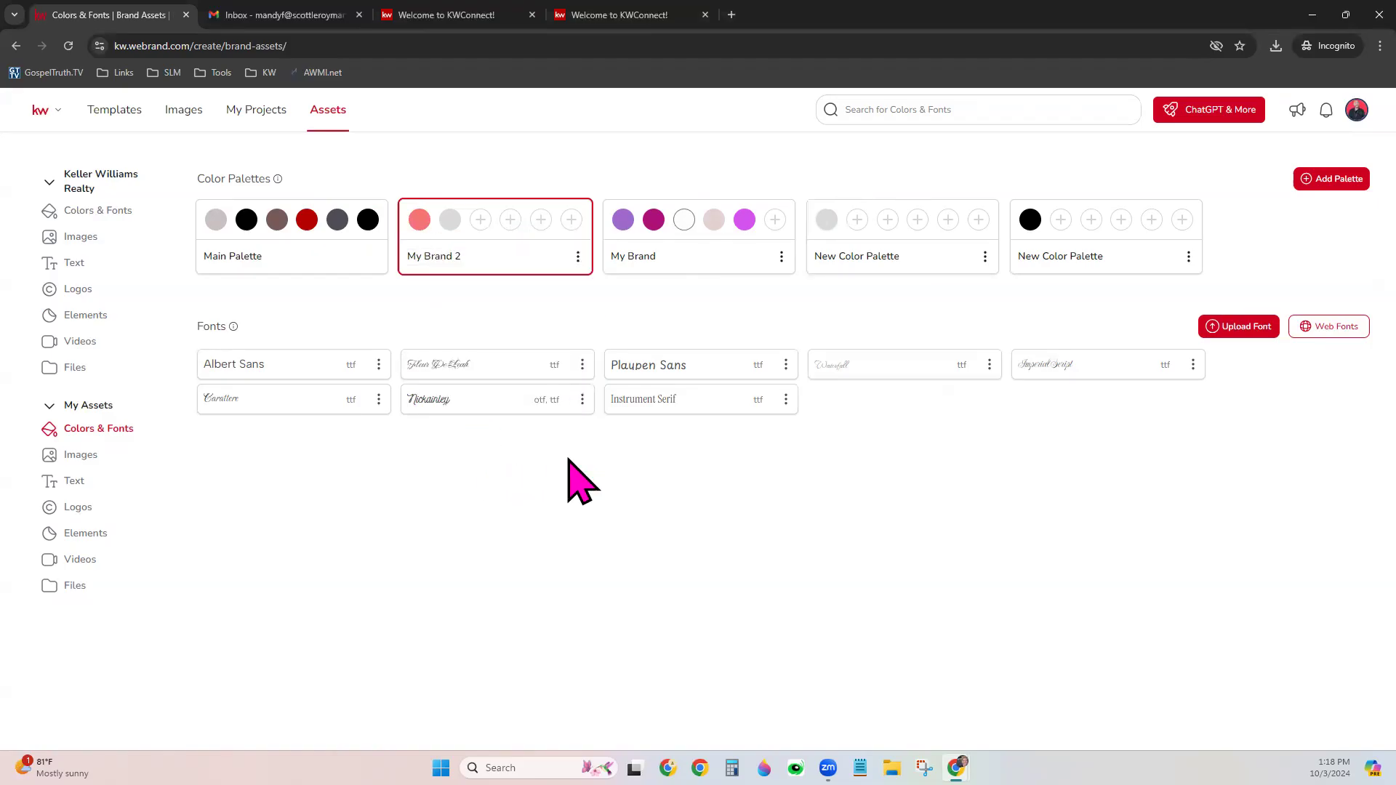
{"action": "mouse_move", "coordinate": [422, 222]}
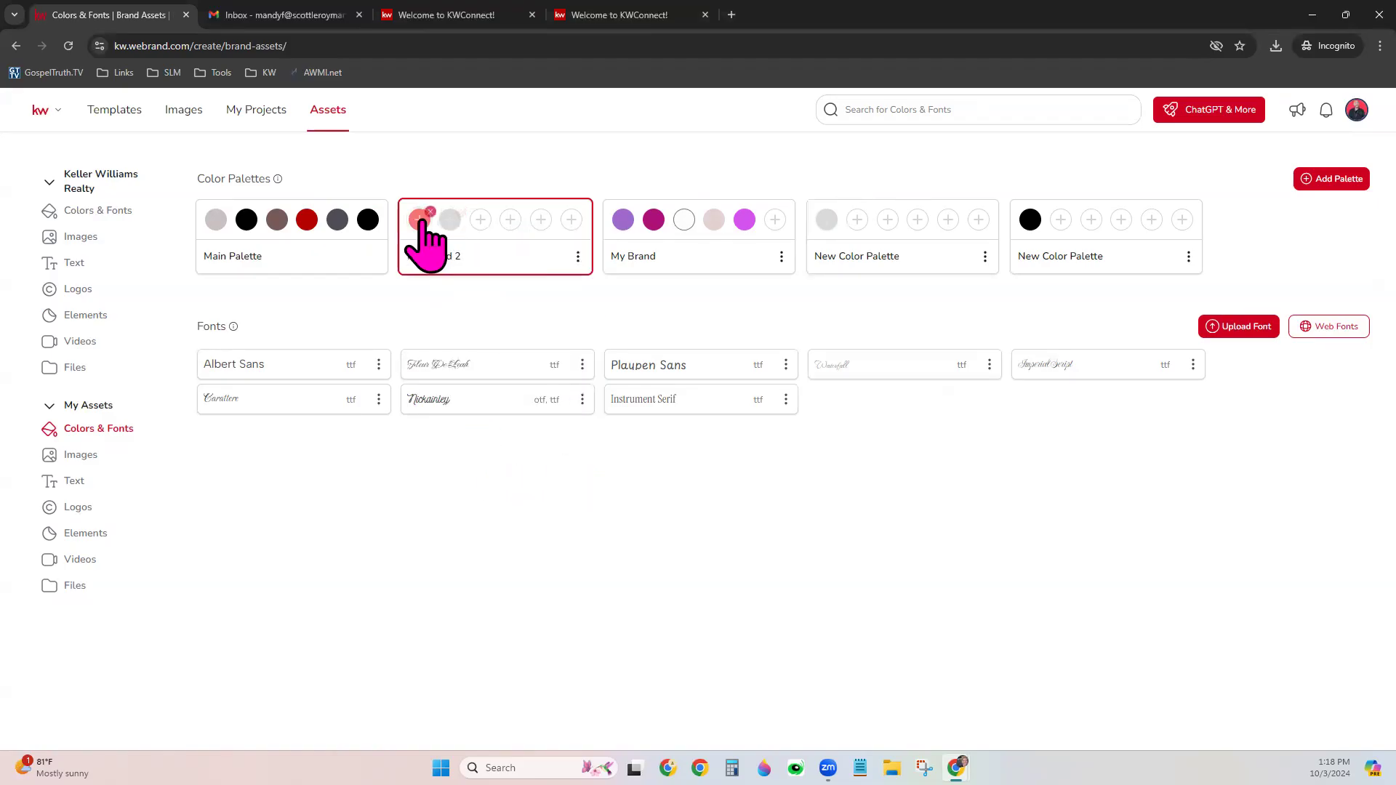
{"action": "left_click", "coordinate": [482, 221]}
{"action": "left_click_drag", "start_coordinate": [465, 244], "coordinate": [467, 234]}
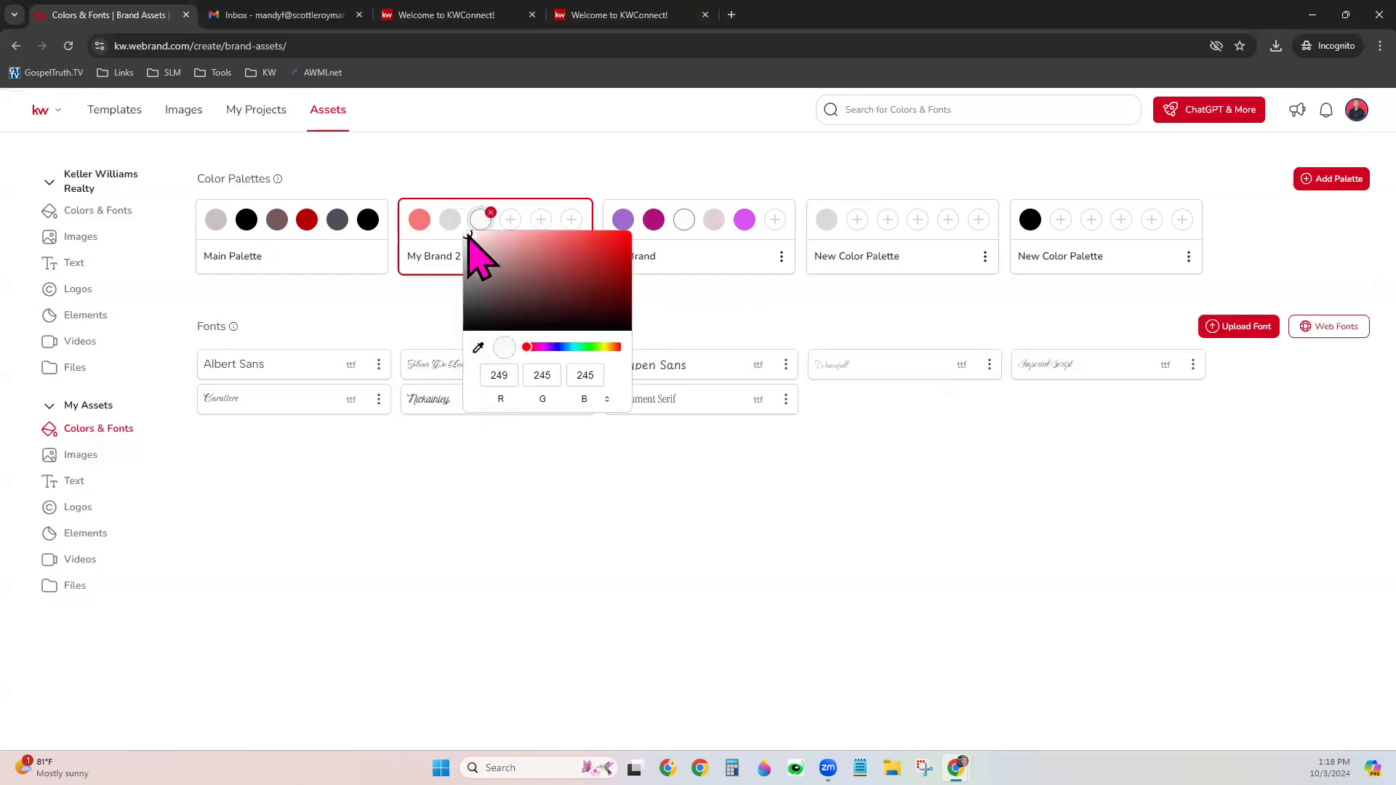
{"action": "left_click", "coordinate": [623, 474]}
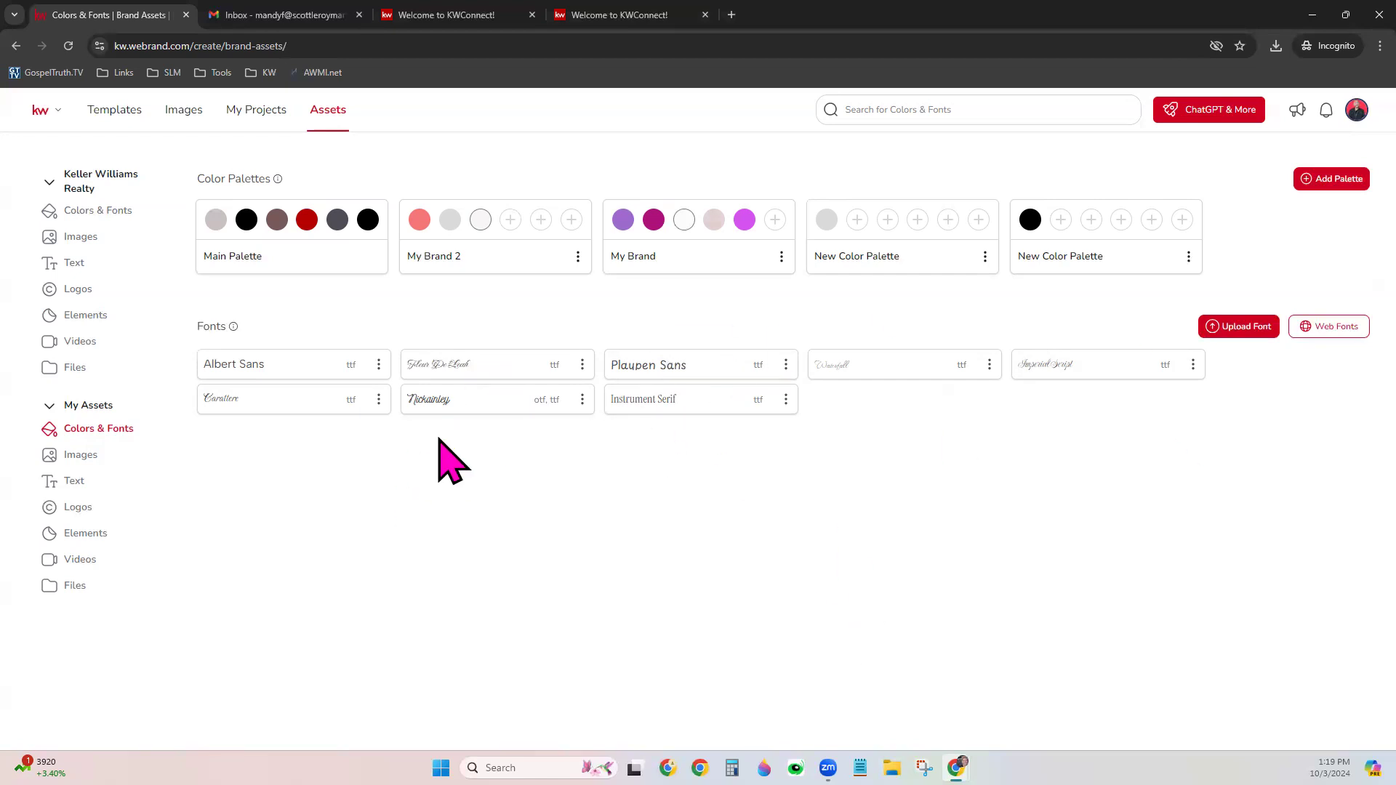
Browse My Assets Images, Text, Logos, Elements and Videos, ending on the Files page
{"action": "left_click", "coordinate": [96, 457]}
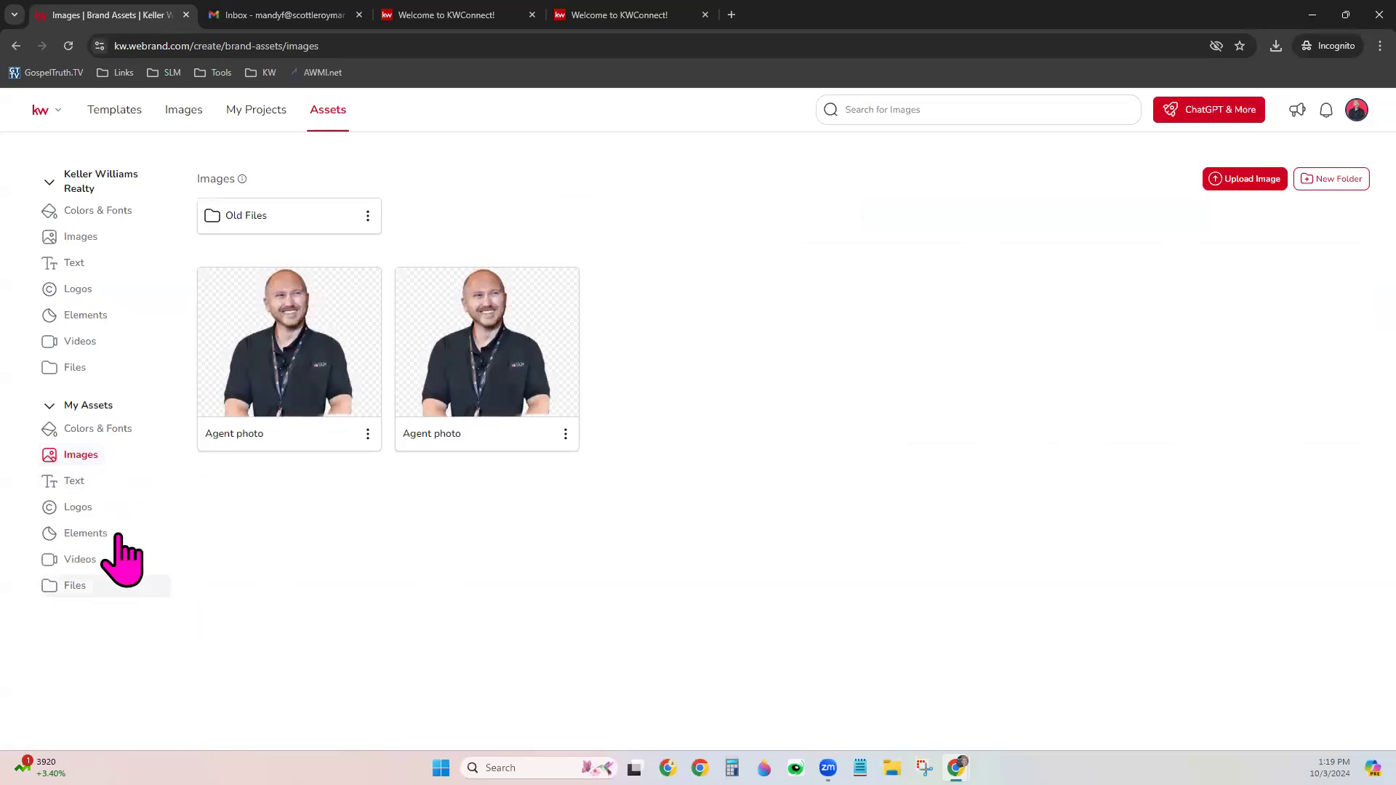
{"action": "left_click", "coordinate": [86, 481]}
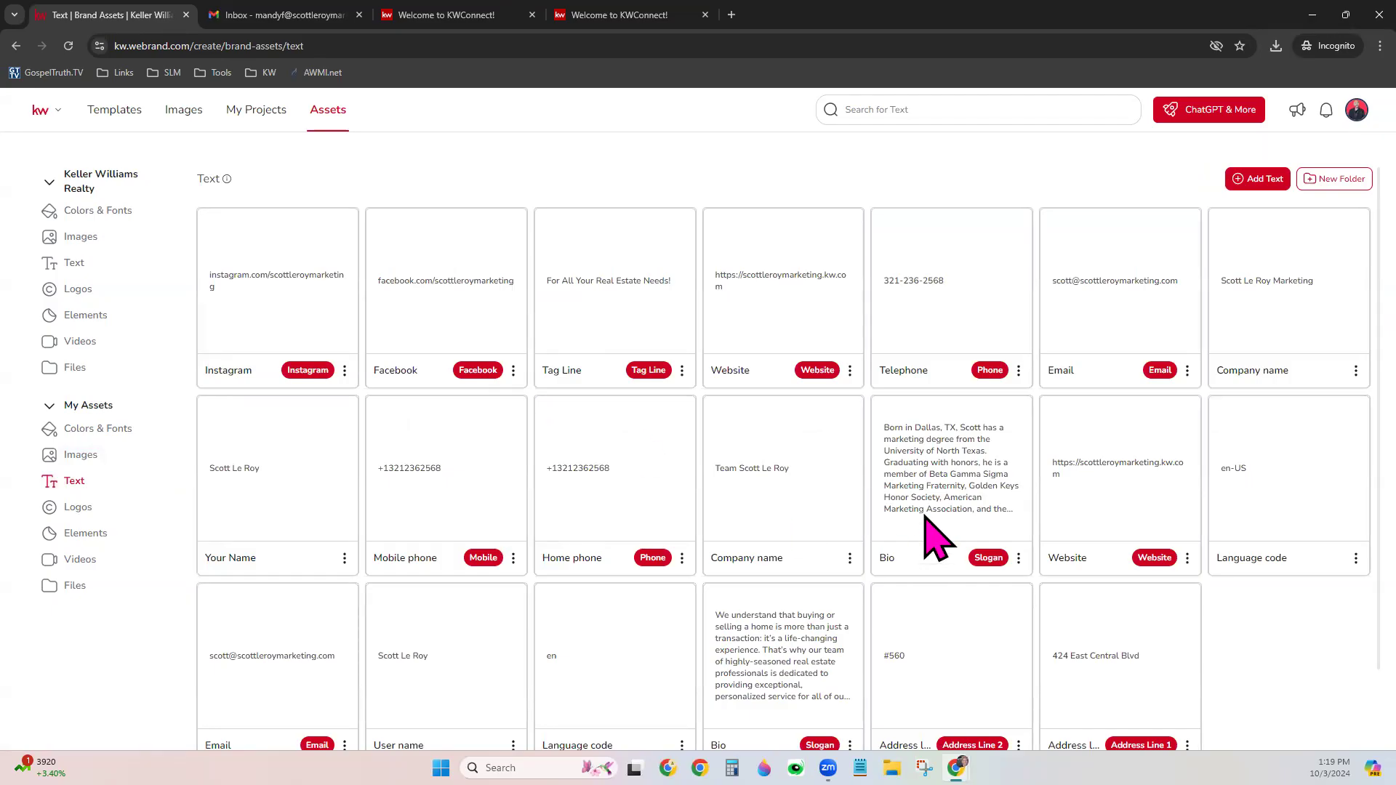
{"action": "scroll", "coordinate": [938, 524], "scroll_direction": "down", "scroll_amount": 1}
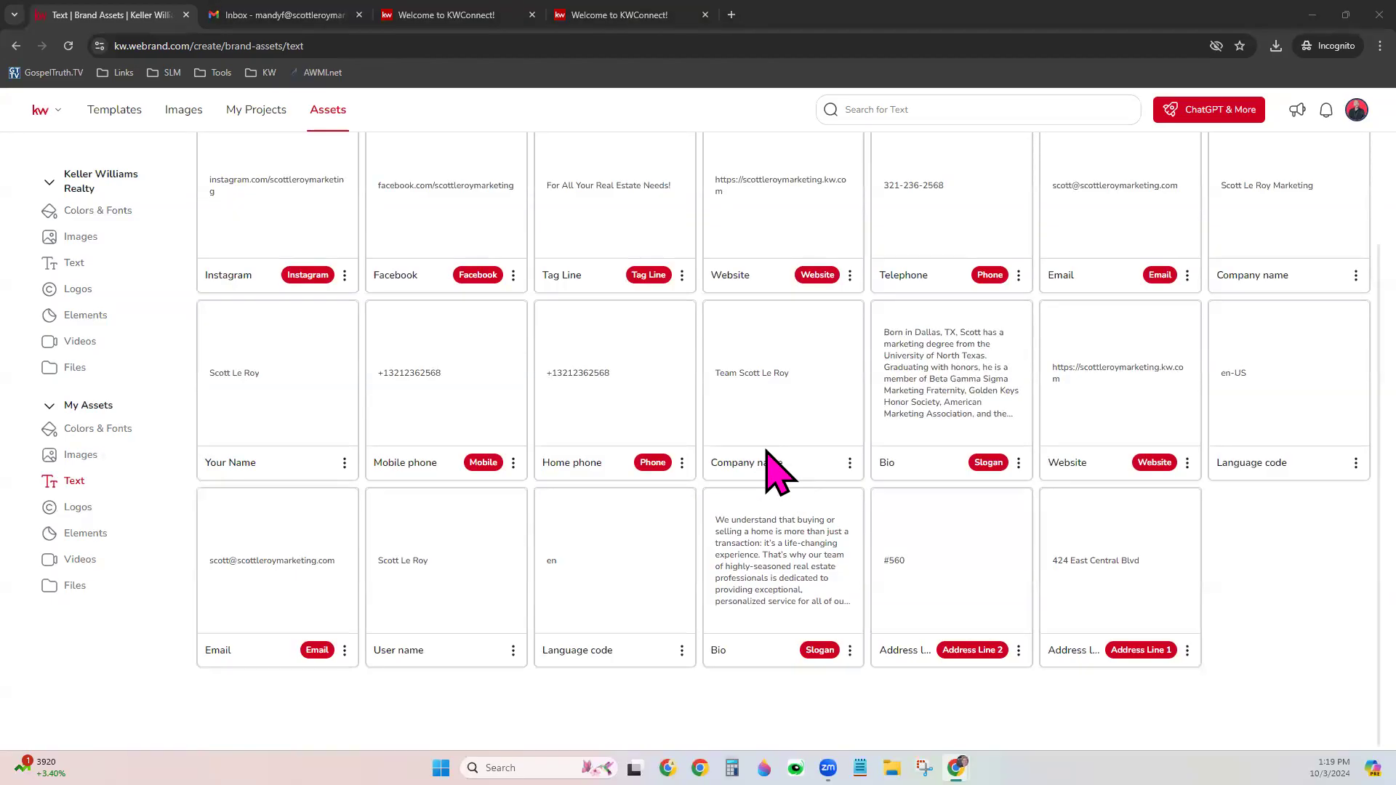
{"action": "scroll", "coordinate": [658, 486], "scroll_direction": "up", "scroll_amount": 1}
{"action": "scroll", "coordinate": [658, 485], "scroll_direction": "up", "scroll_amount": 1}
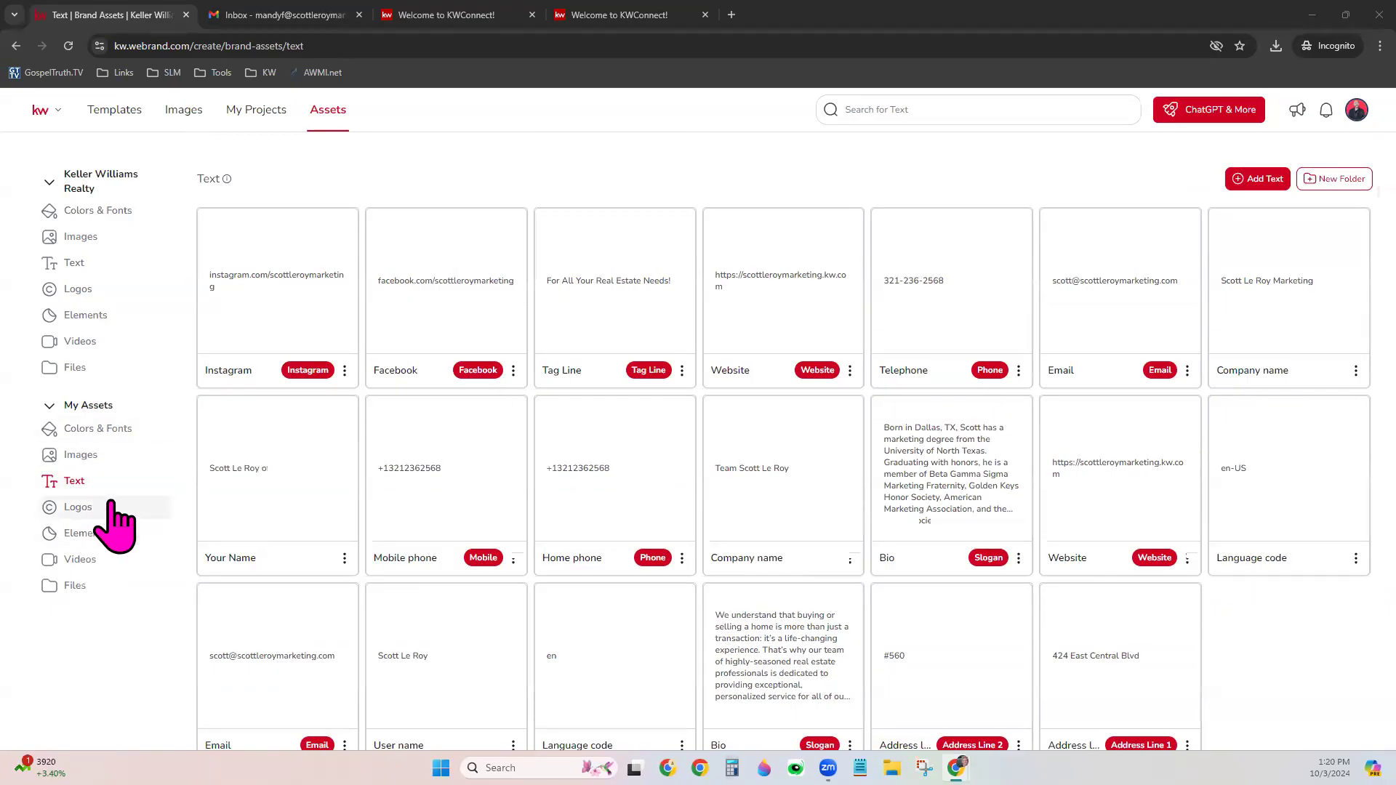
{"action": "left_click", "coordinate": [112, 507]}
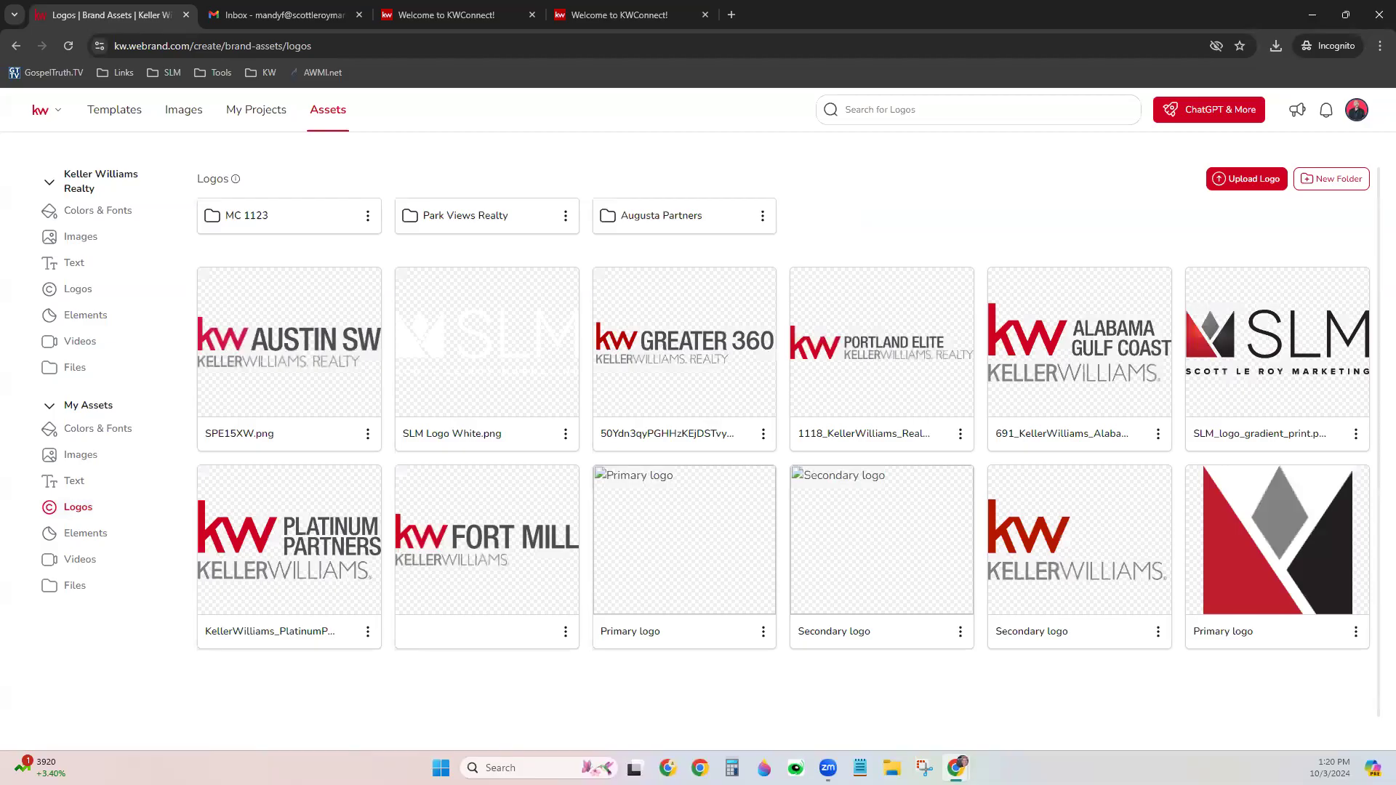
{"action": "left_click", "coordinate": [109, 542]}
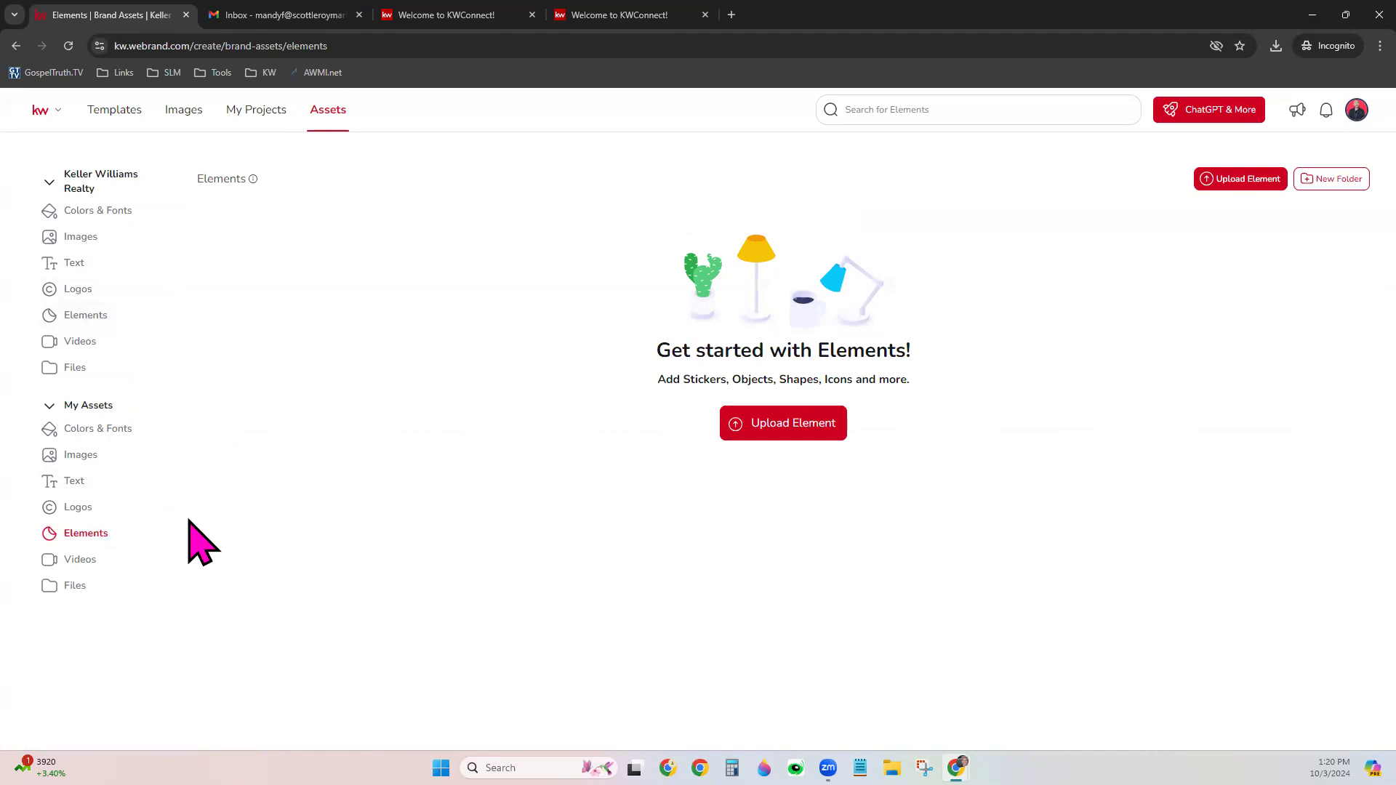
{"action": "left_click", "coordinate": [73, 561]}
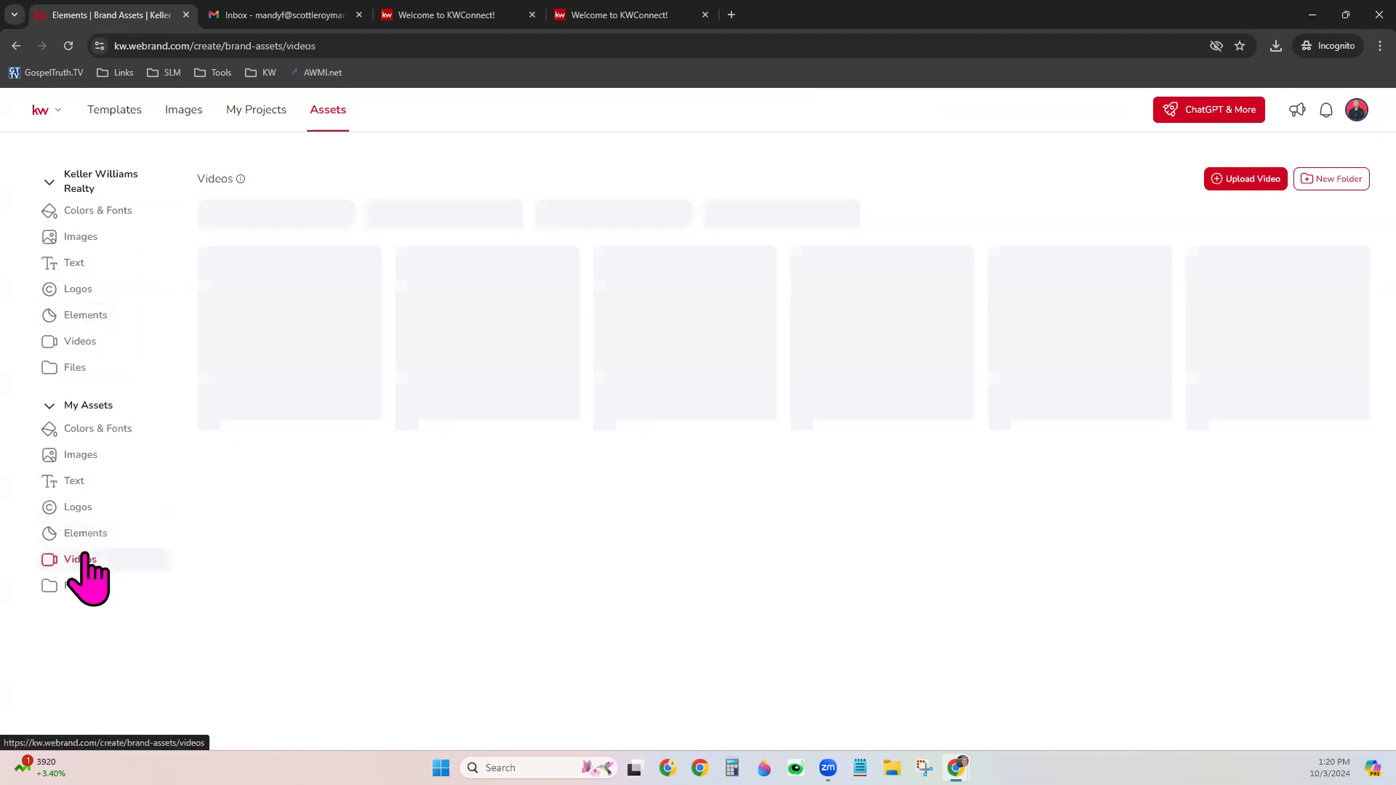
{"action": "left_click", "coordinate": [74, 586]}
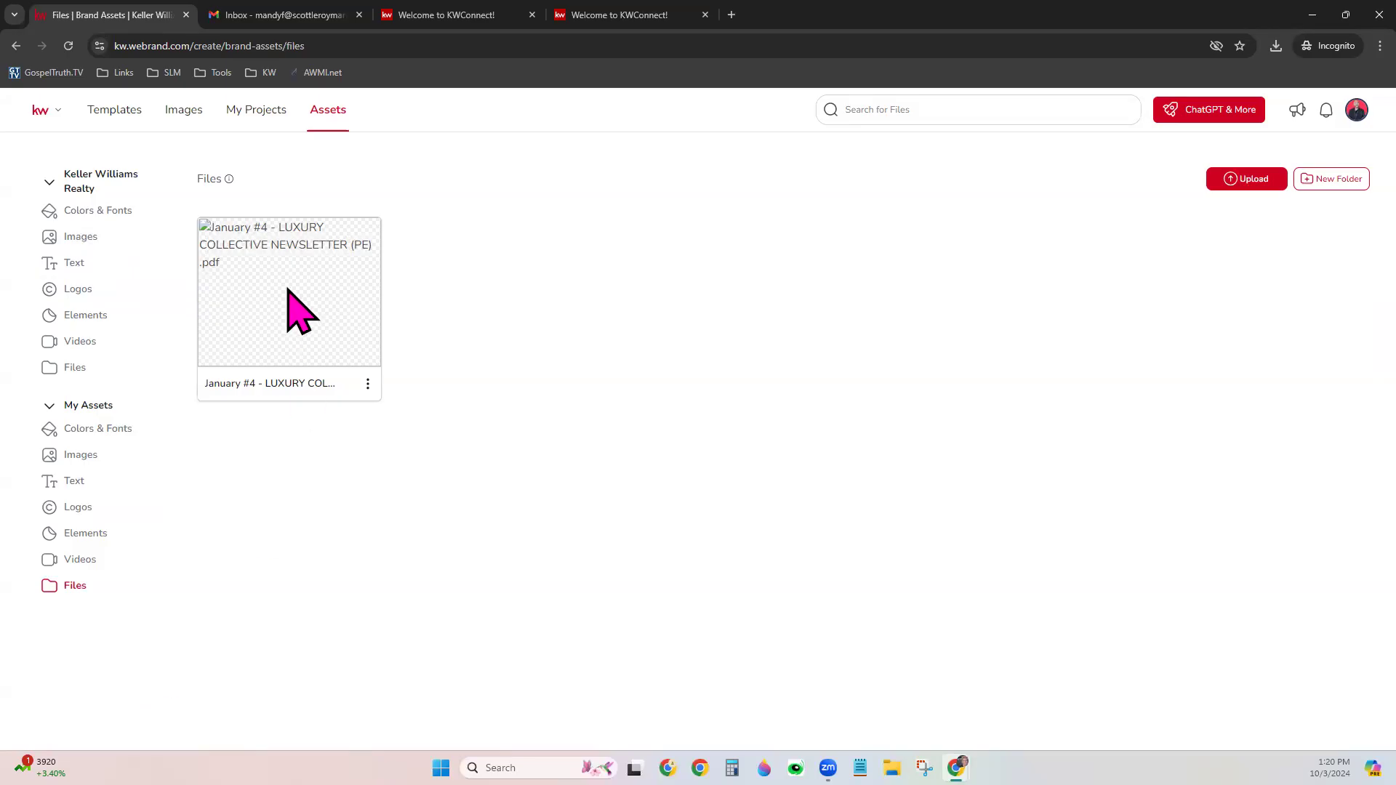
Show the Business Basics > Email Signatures templates in the Templates section
{"action": "left_click", "coordinate": [127, 115]}
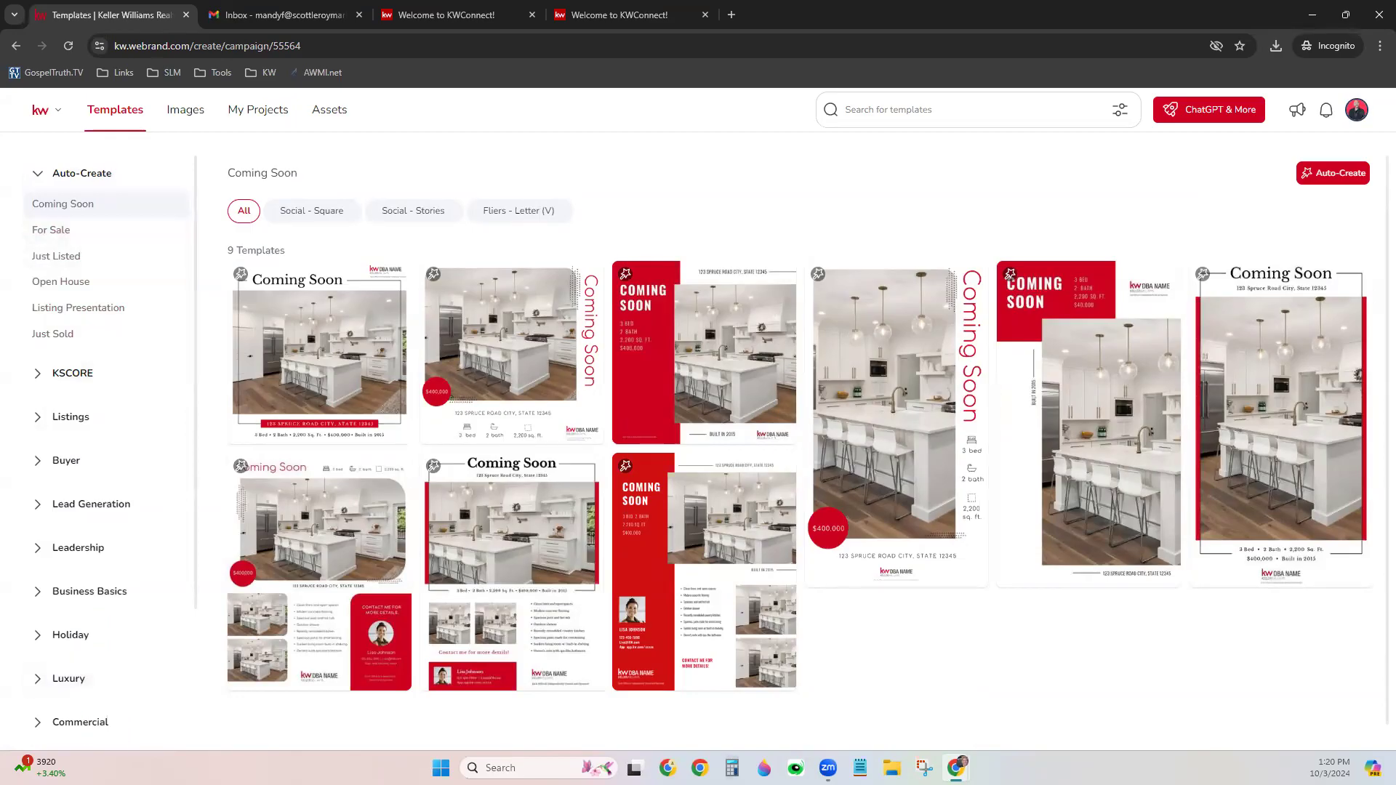
{"action": "scroll", "coordinate": [109, 644], "scroll_direction": "down", "scroll_amount": 3}
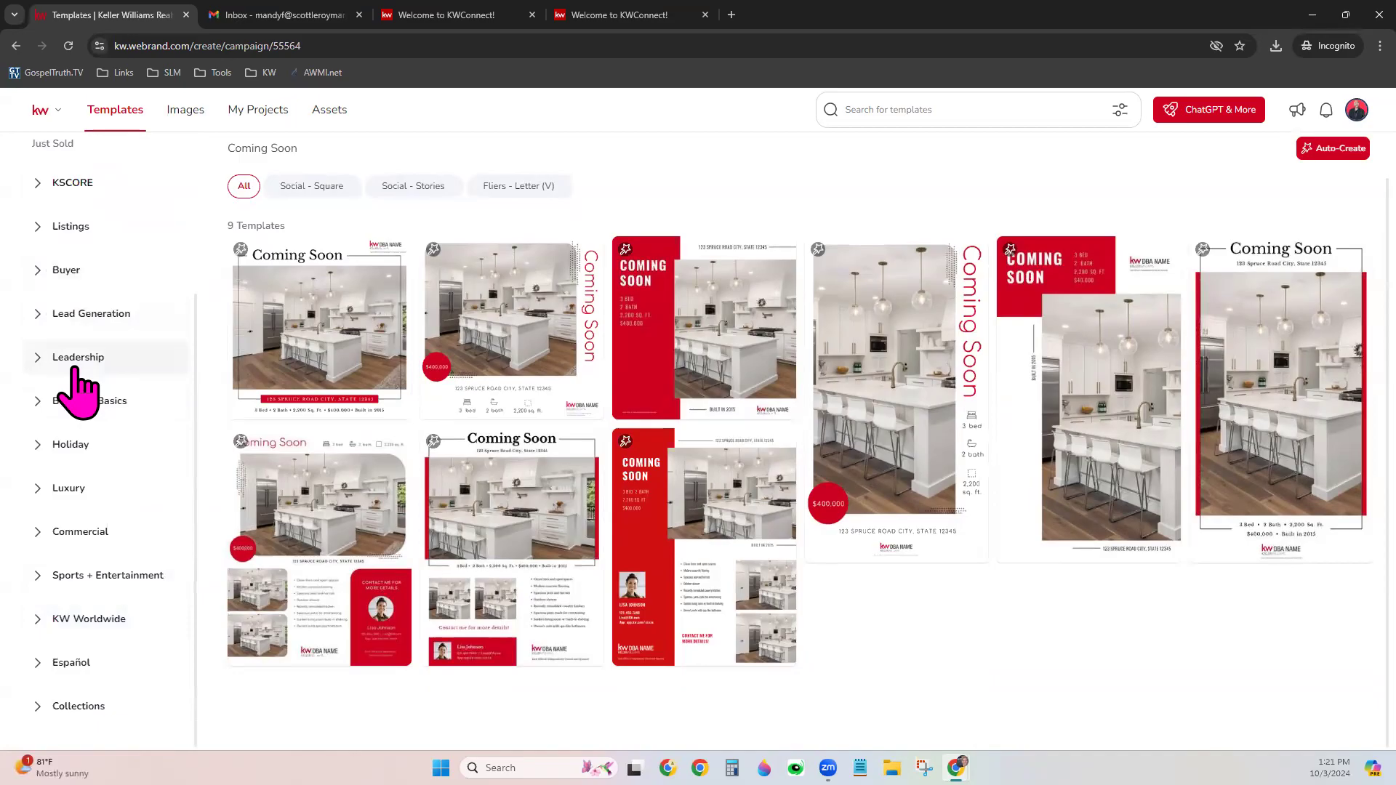
{"action": "left_click", "coordinate": [138, 402]}
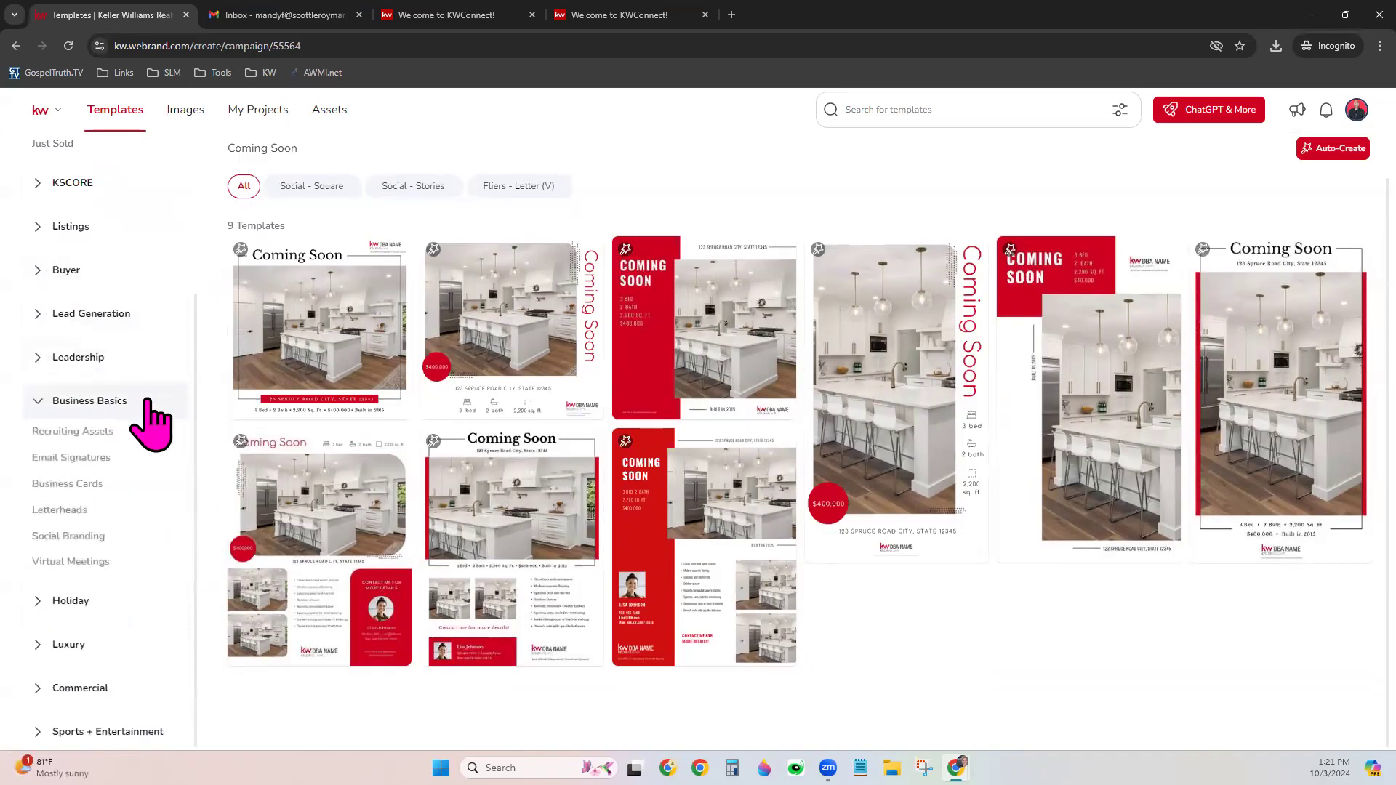
{"action": "left_click", "coordinate": [91, 464]}
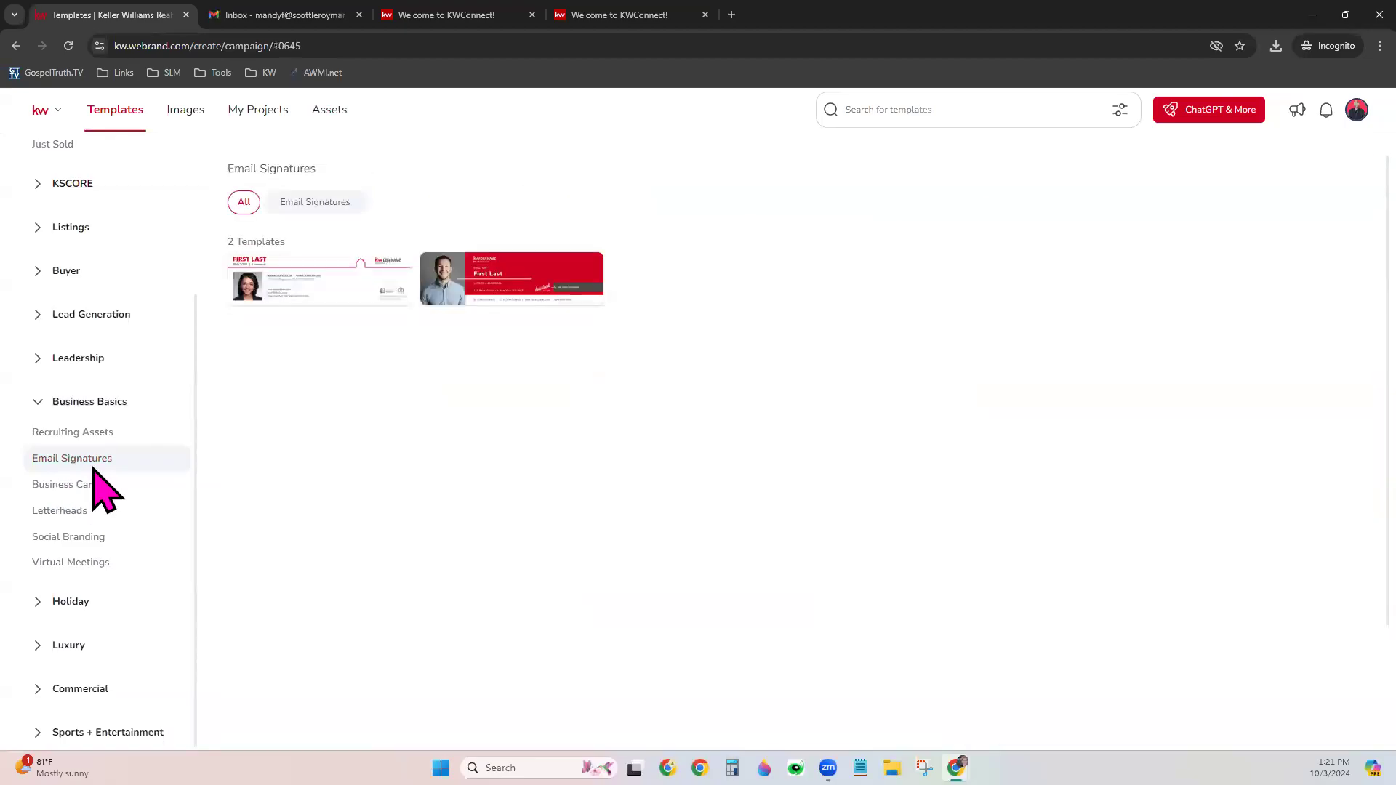
{"action": "mouse_move", "coordinate": [352, 285]}
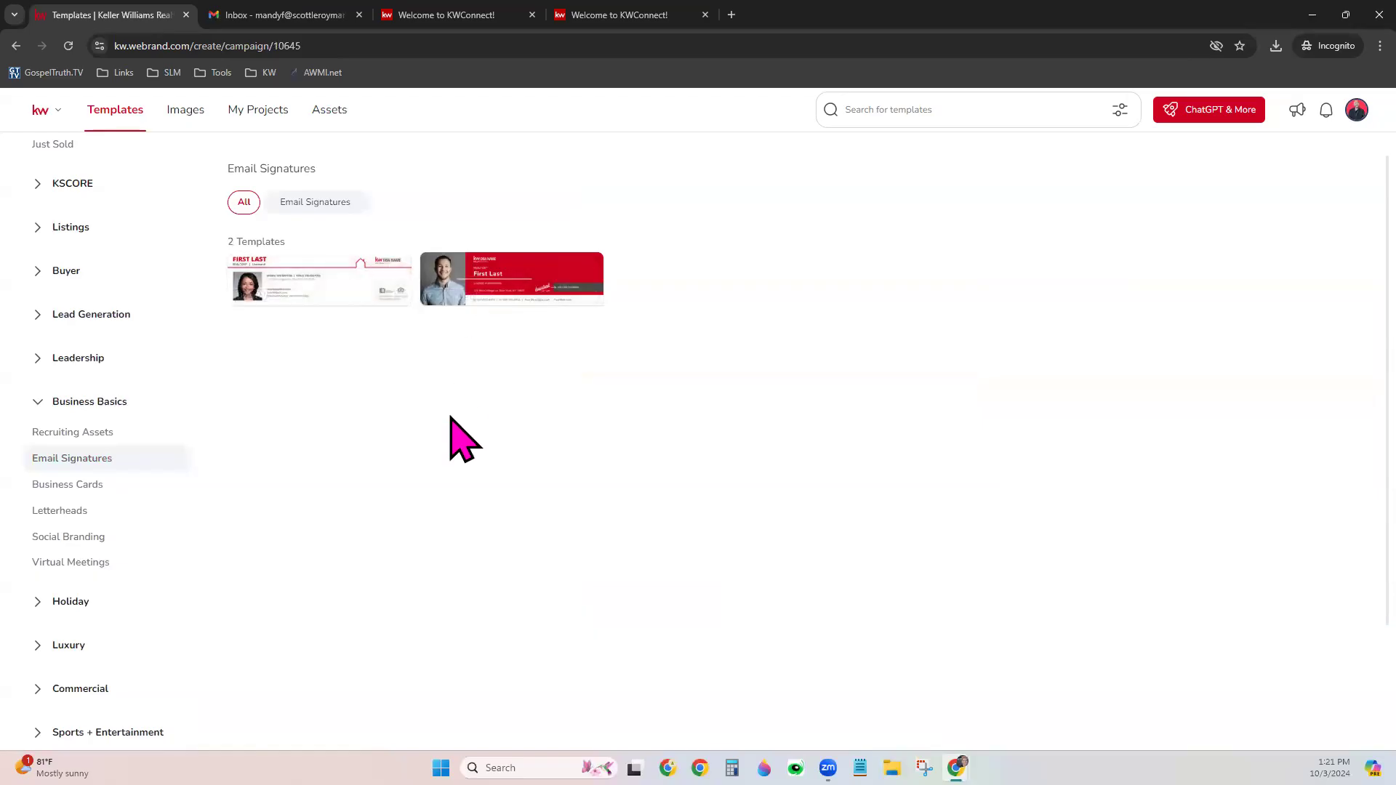
{"action": "mouse_move", "coordinate": [578, 285]}
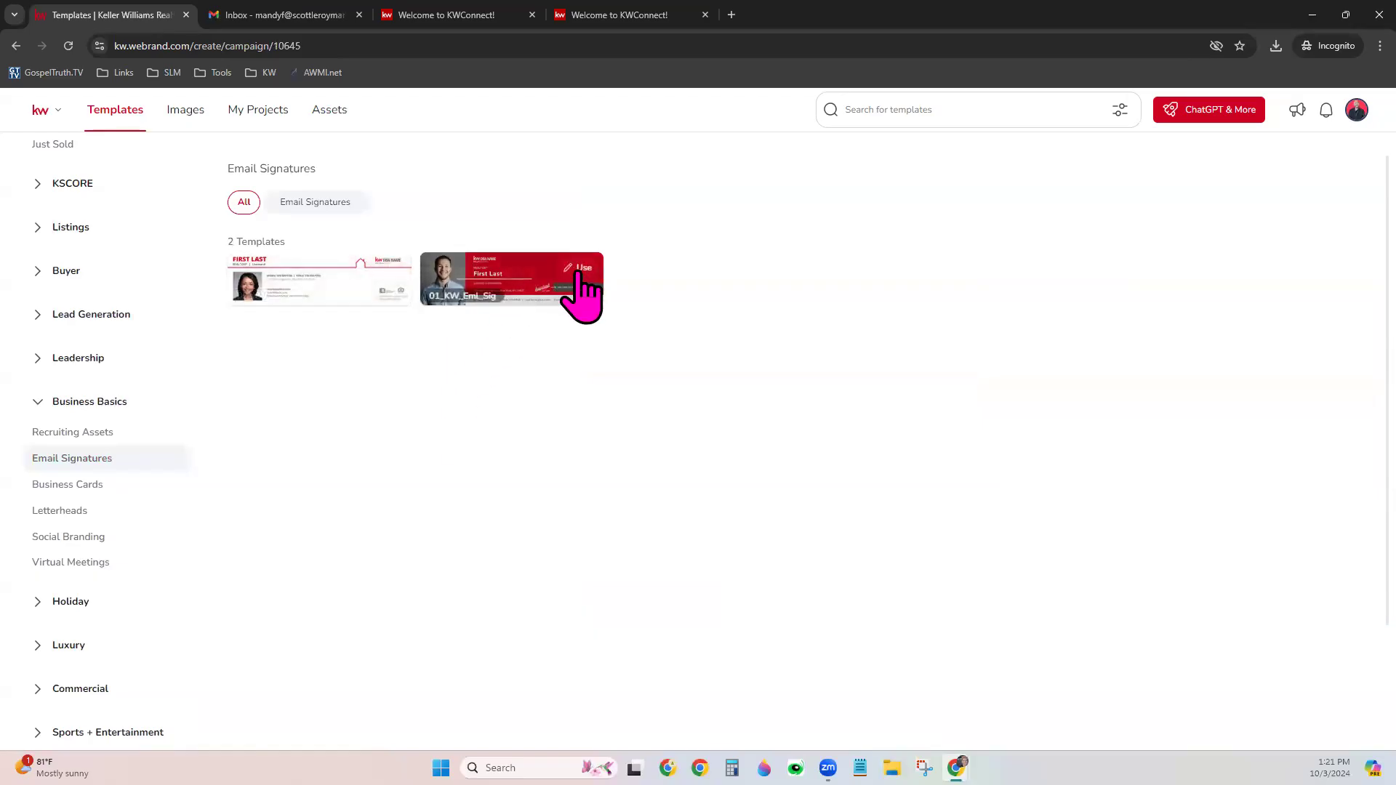
Open the red photo email signature template in the editor
{"action": "left_click", "coordinate": [579, 269]}
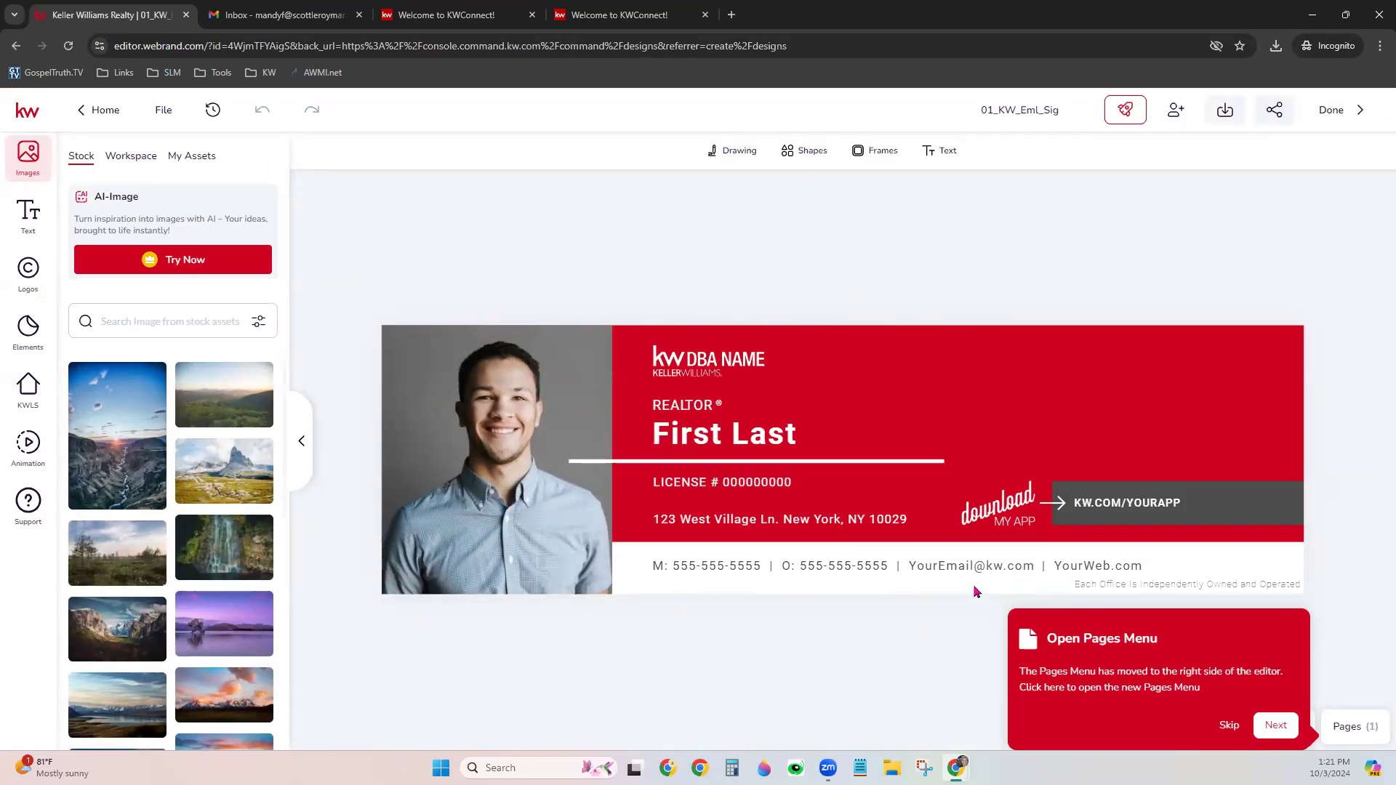
{"action": "left_click", "coordinate": [1232, 728]}
{"action": "mouse_move", "coordinate": [162, 641]}
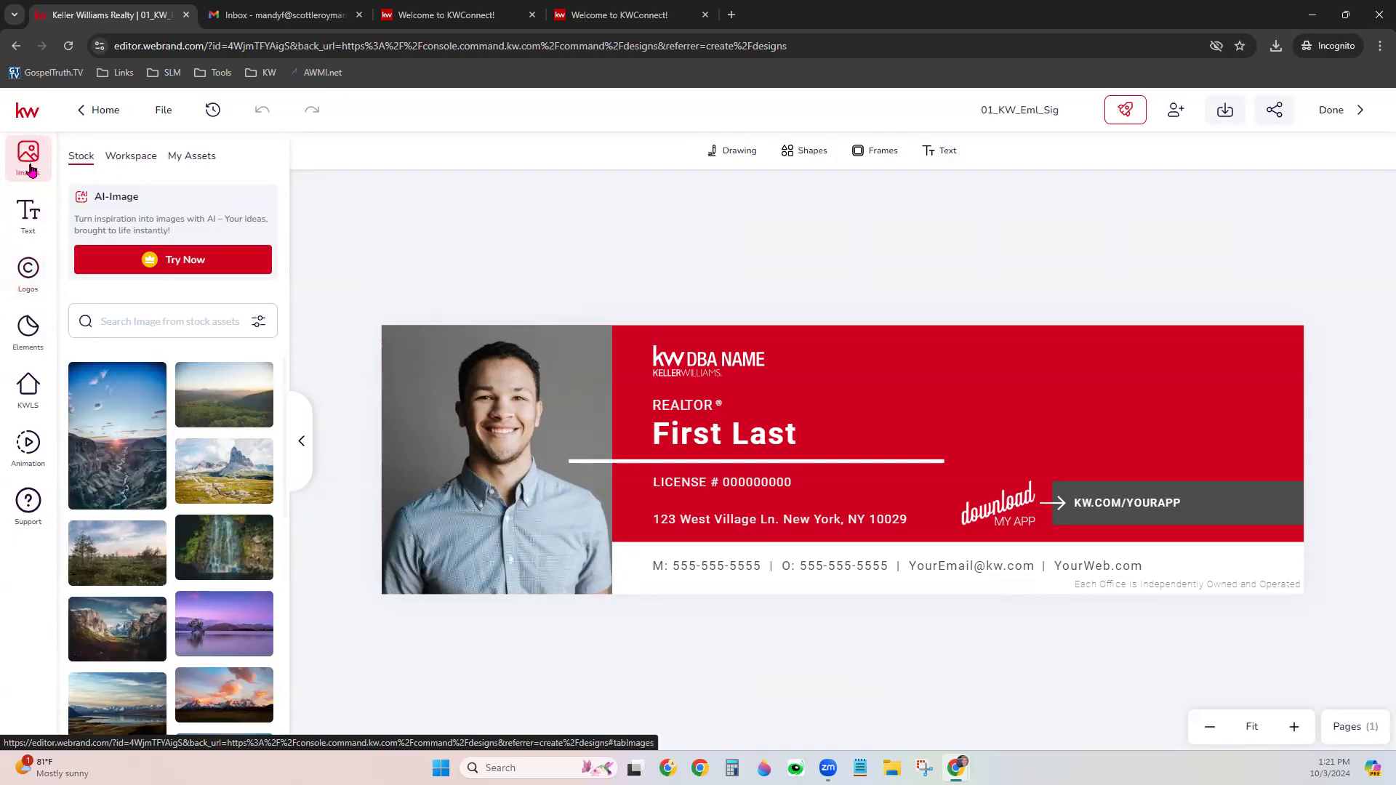
Replace the placeholder portrait with the agent photo from My Assets and shift it slightly
{"action": "left_click", "coordinate": [185, 166]}
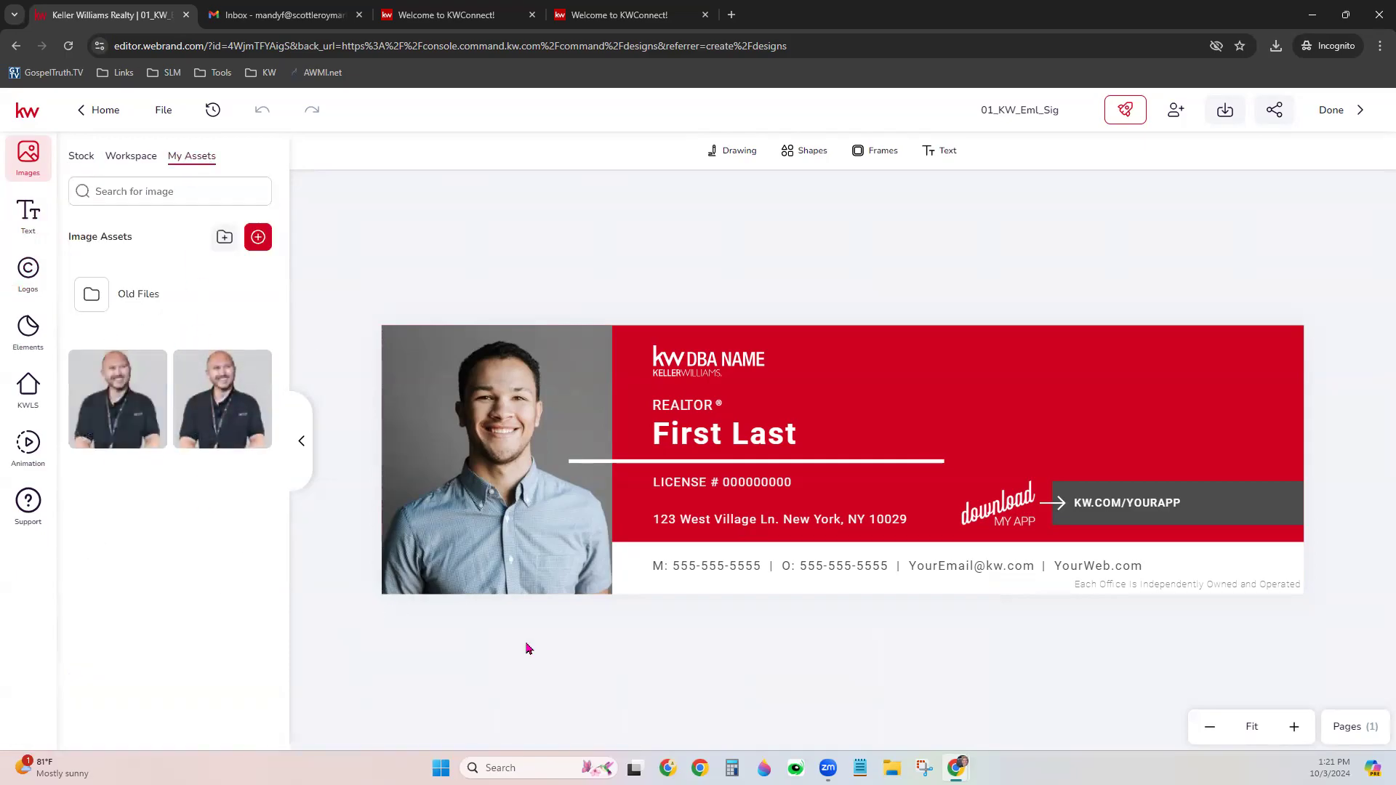
{"action": "left_click", "coordinate": [487, 425]}
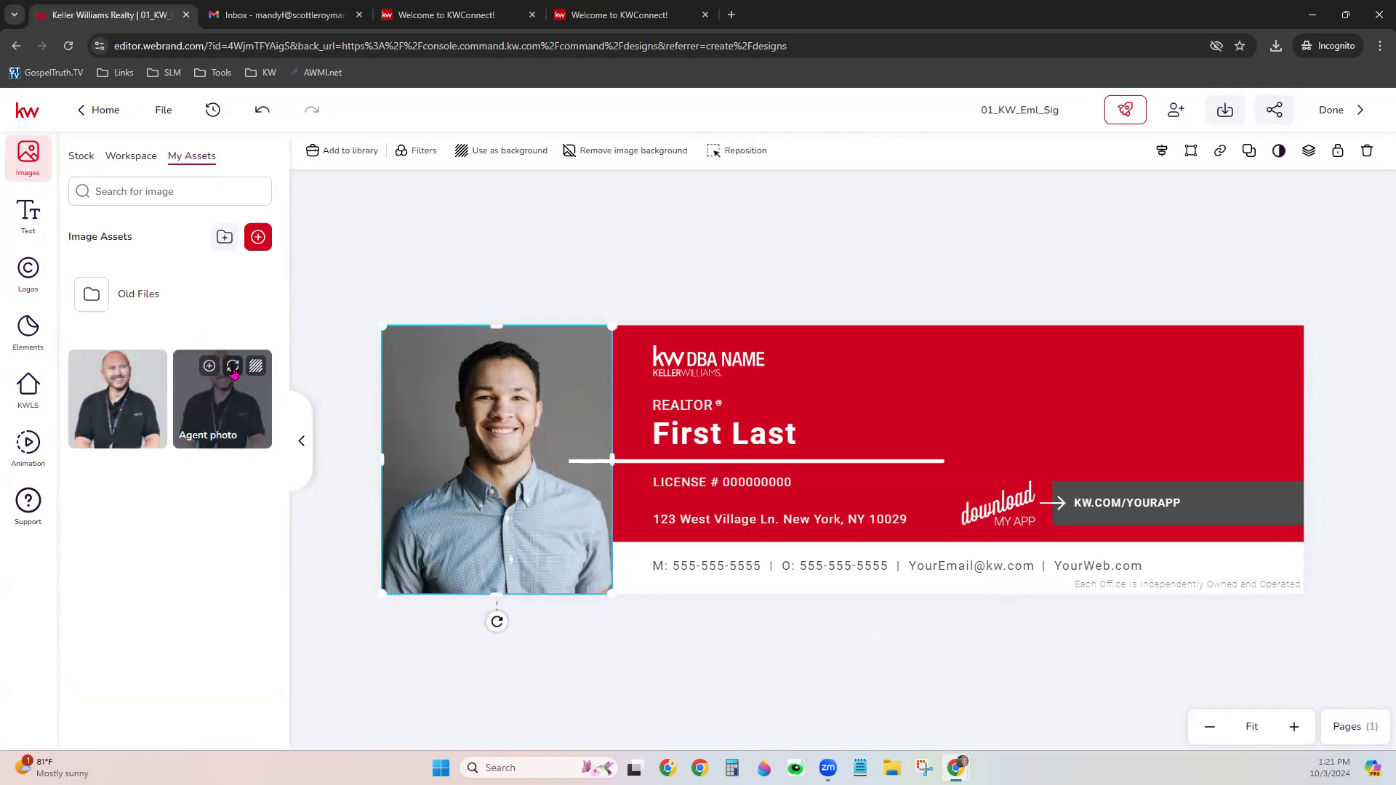
{"action": "left_click", "coordinate": [232, 366]}
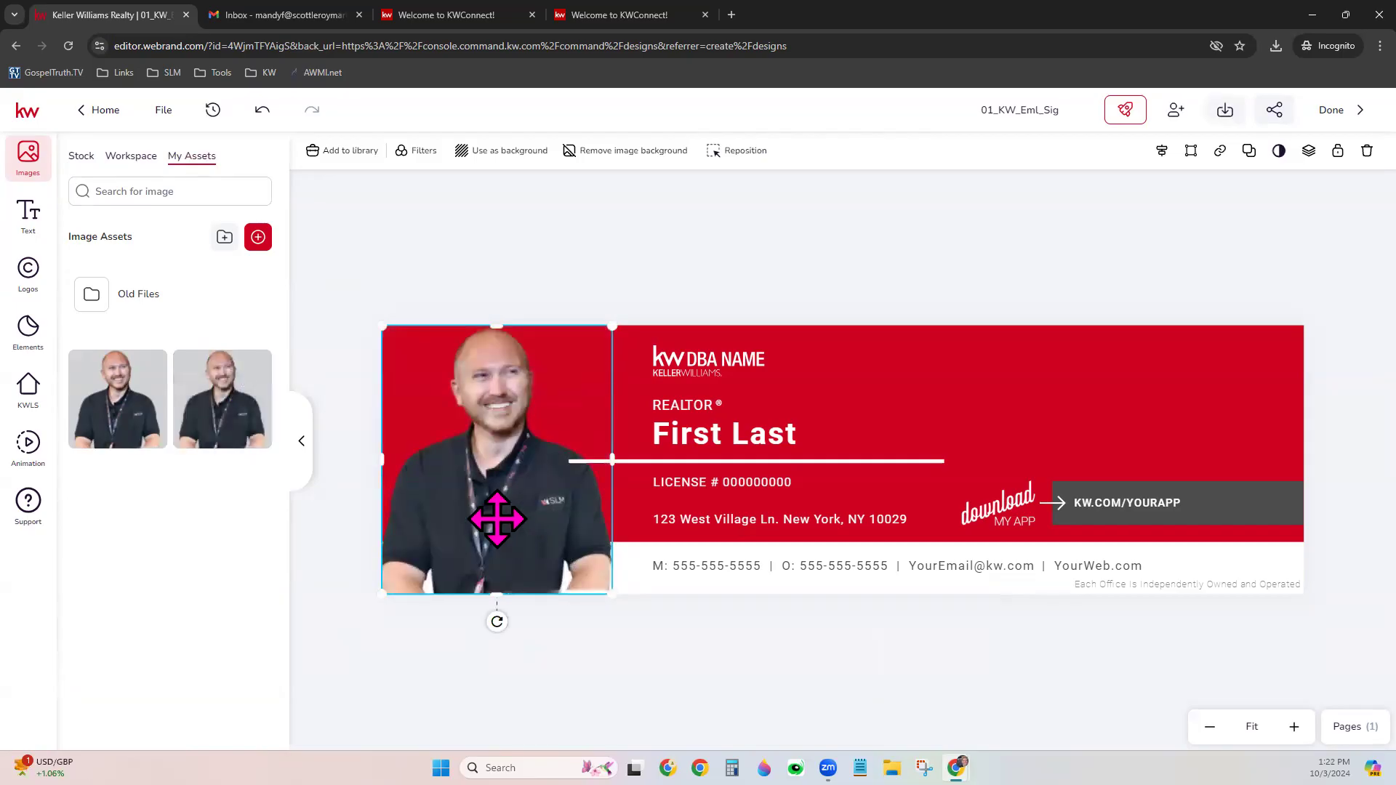
{"action": "left_click_drag", "start_coordinate": [554, 493], "coordinate": [551, 499]}
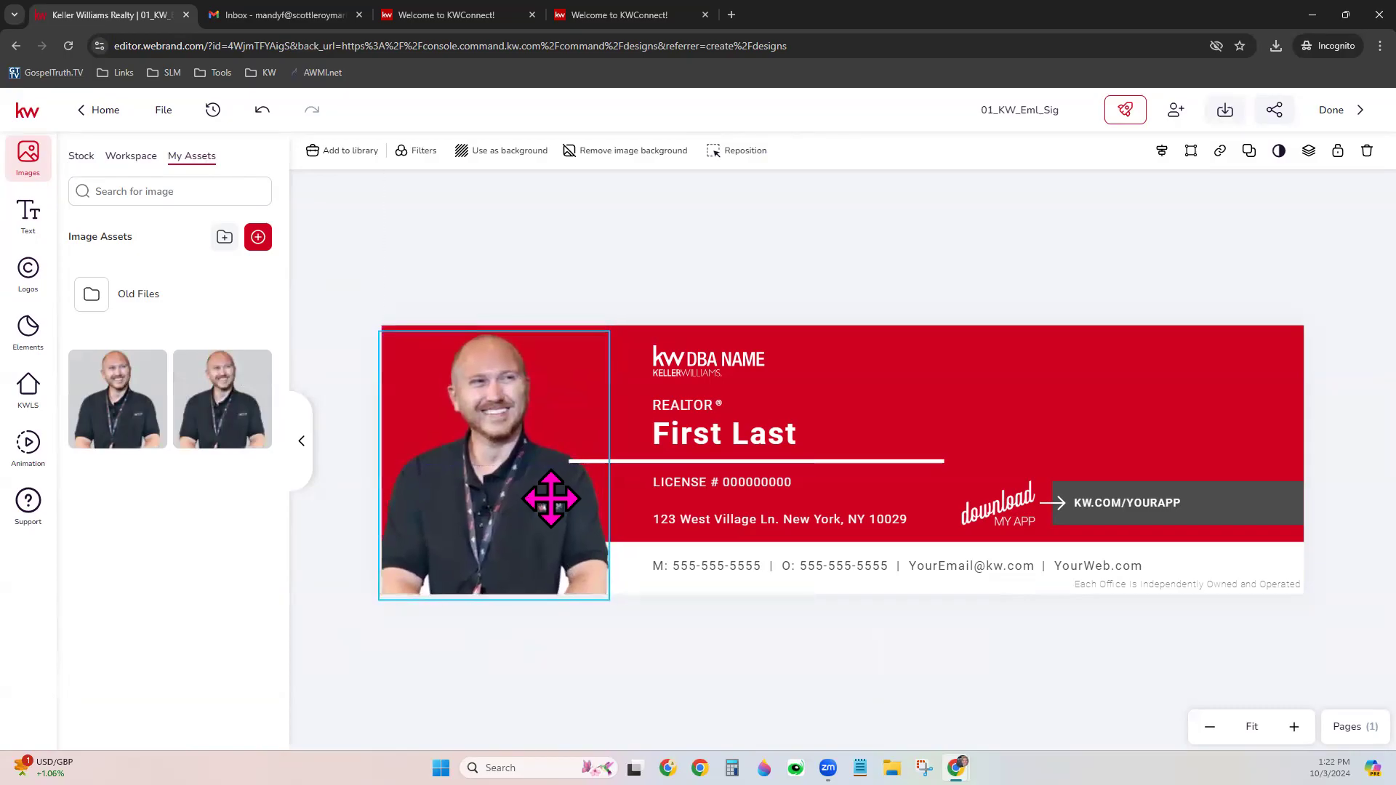
{"action": "left_click", "coordinate": [578, 683]}
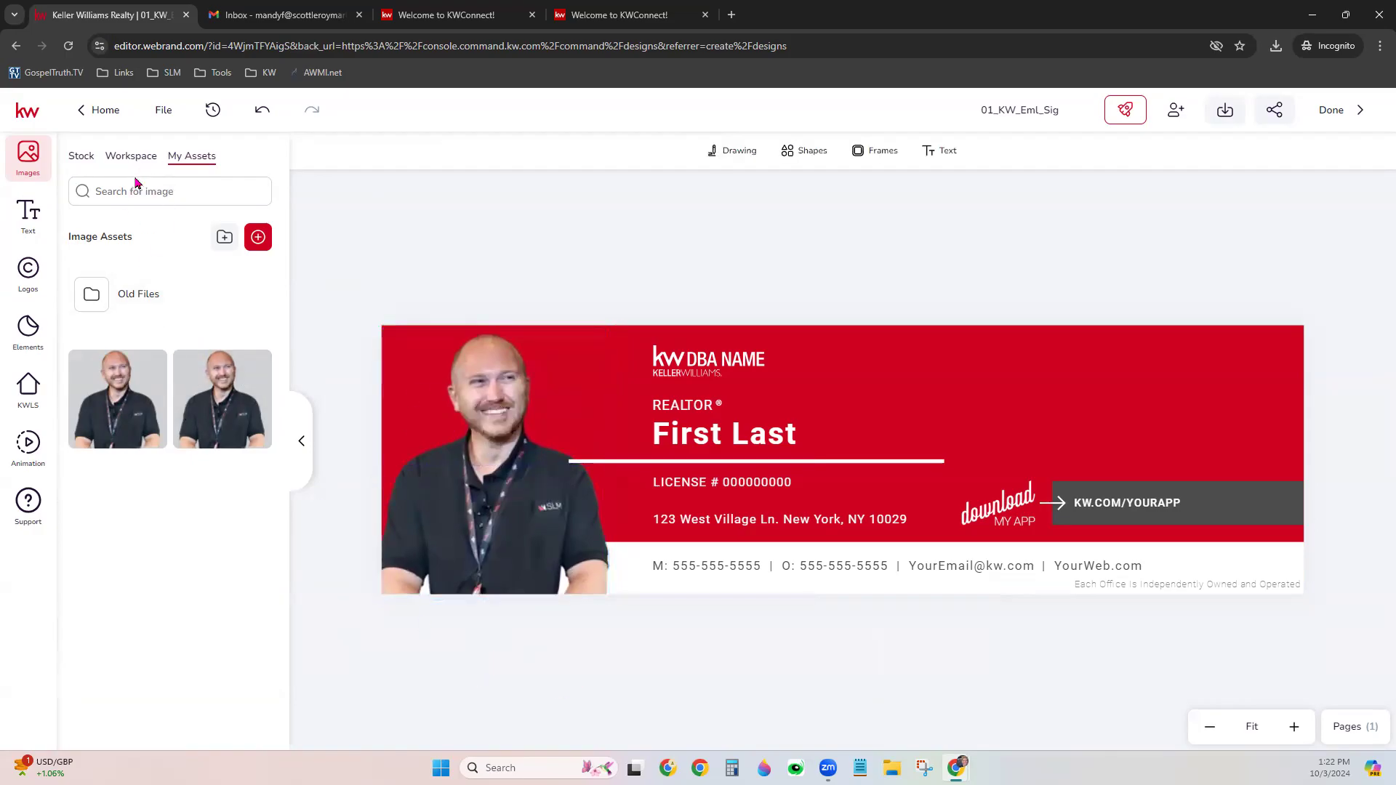
Browse through the stock image library
{"action": "left_click", "coordinate": [79, 164]}
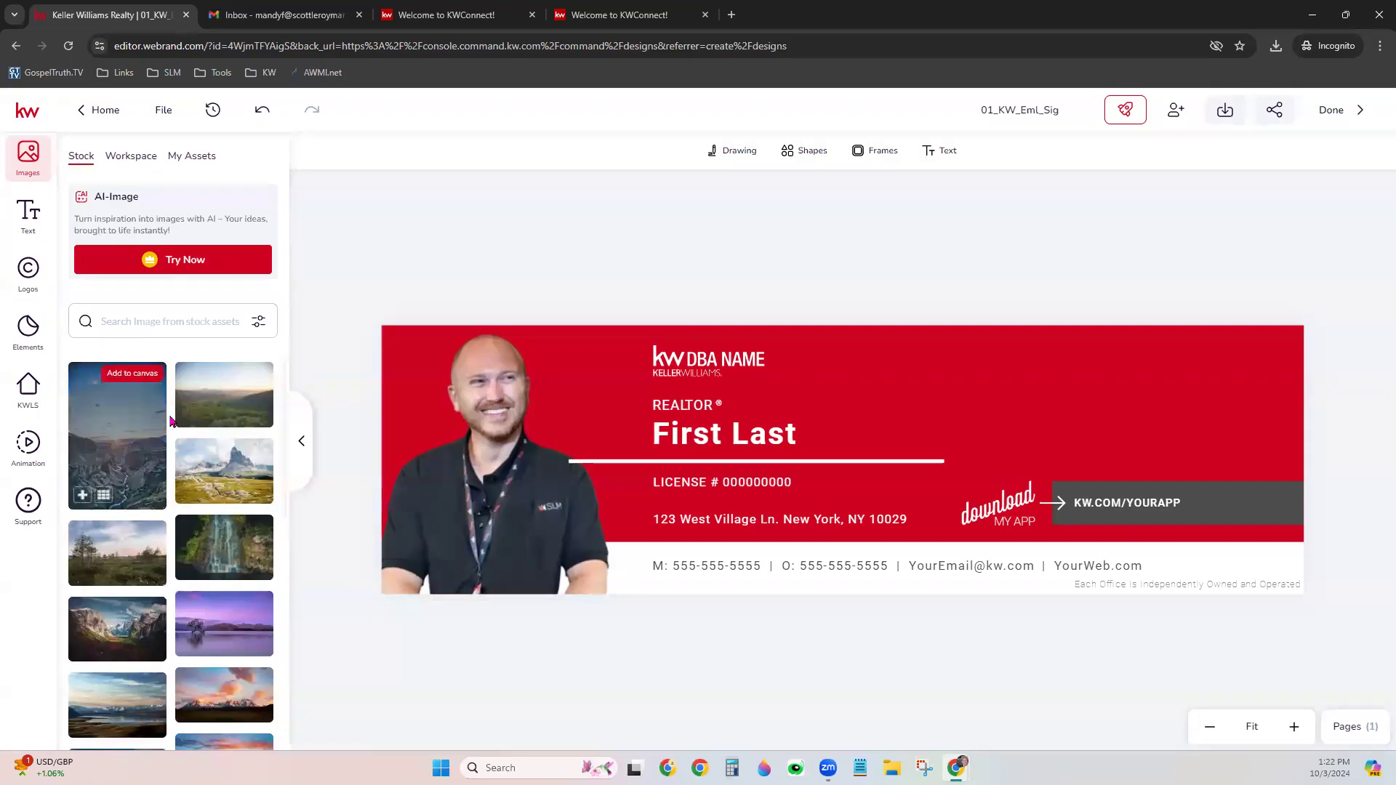
{"action": "scroll", "coordinate": [227, 509], "scroll_direction": "down", "scroll_amount": 2}
{"action": "scroll", "coordinate": [232, 570], "scroll_direction": "down", "scroll_amount": 5}
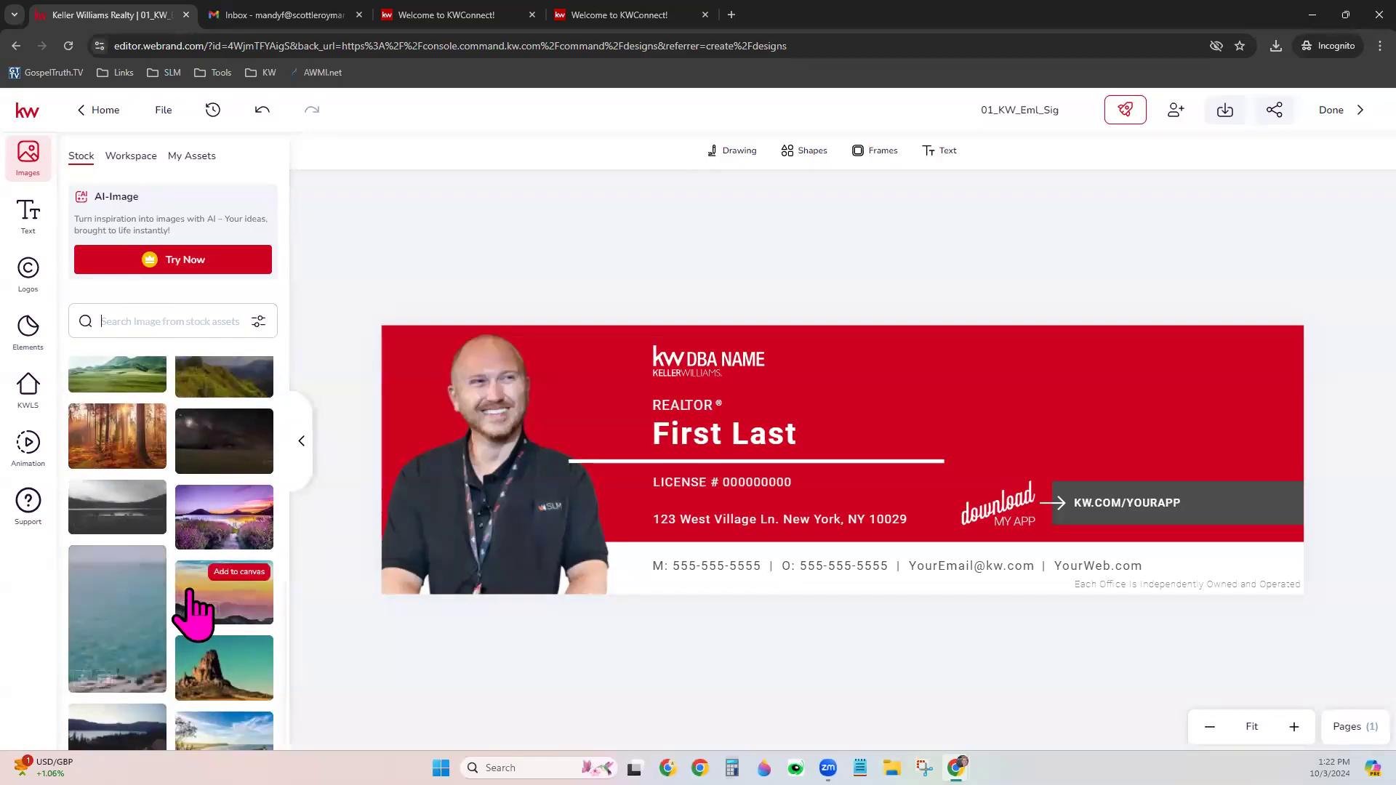
Move the KW DBA NAME logo top-right, swap in the SLM logo, and shift REALTOR
{"action": "left_click", "coordinate": [726, 354]}
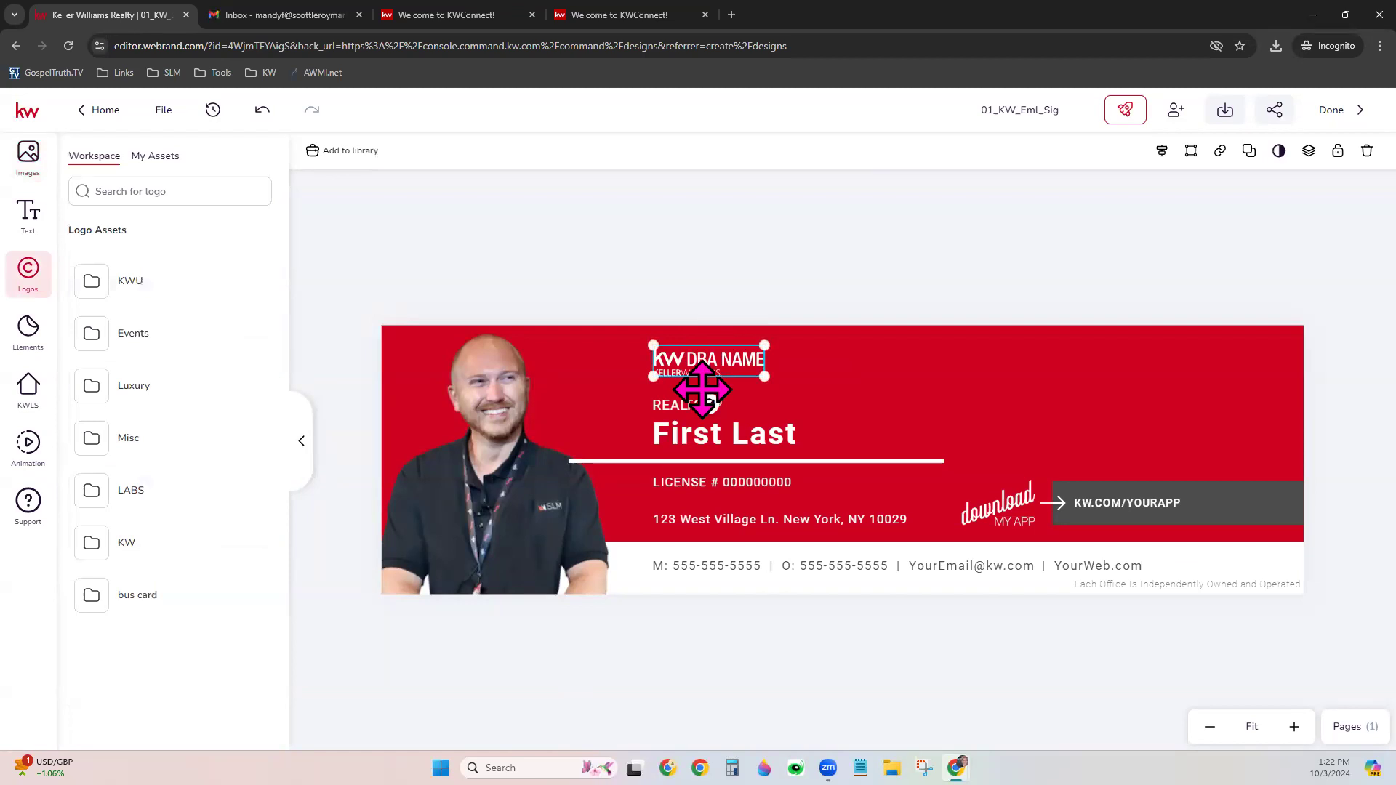
{"action": "left_click_drag", "start_coordinate": [718, 358], "coordinate": [1098, 397]}
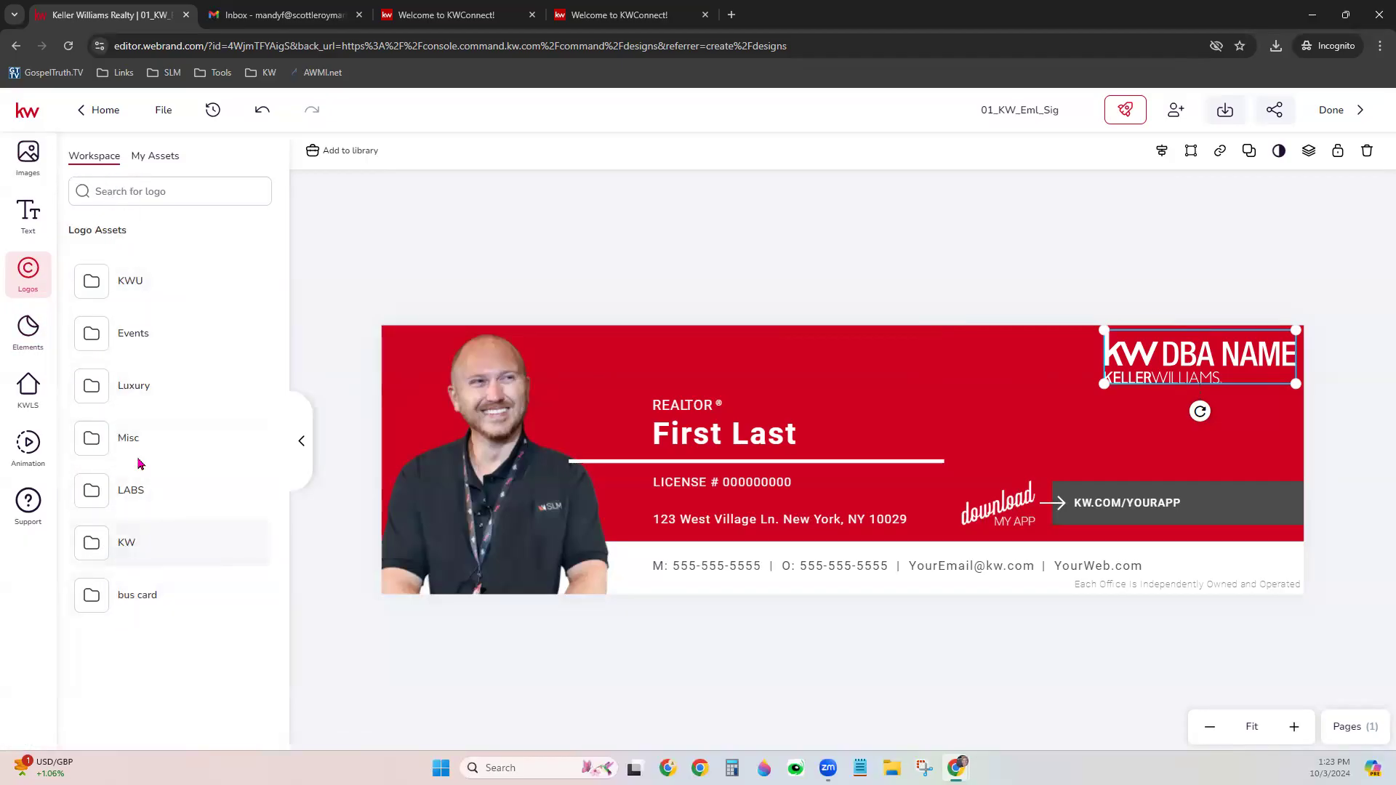
{"action": "left_click", "coordinate": [168, 165]}
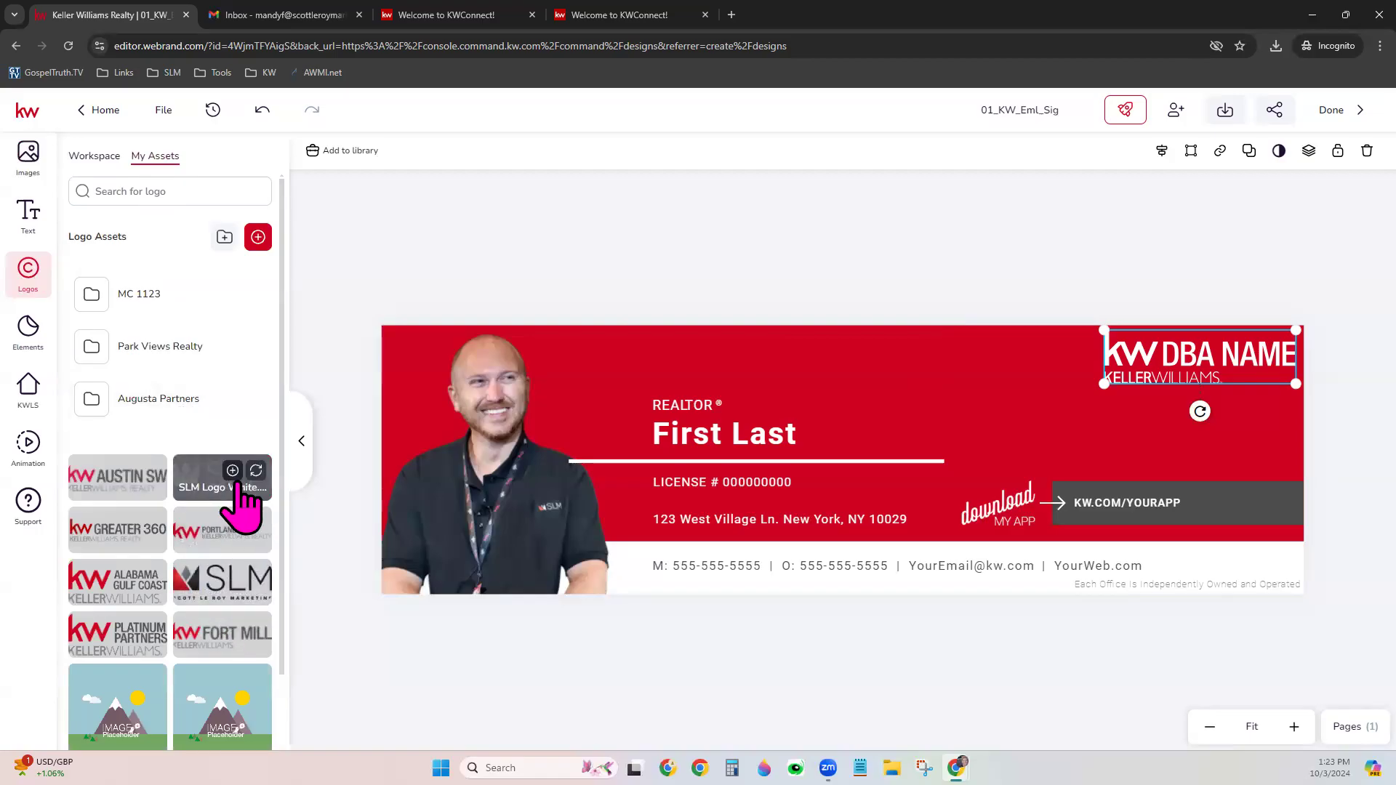
{"action": "left_click", "coordinate": [256, 472]}
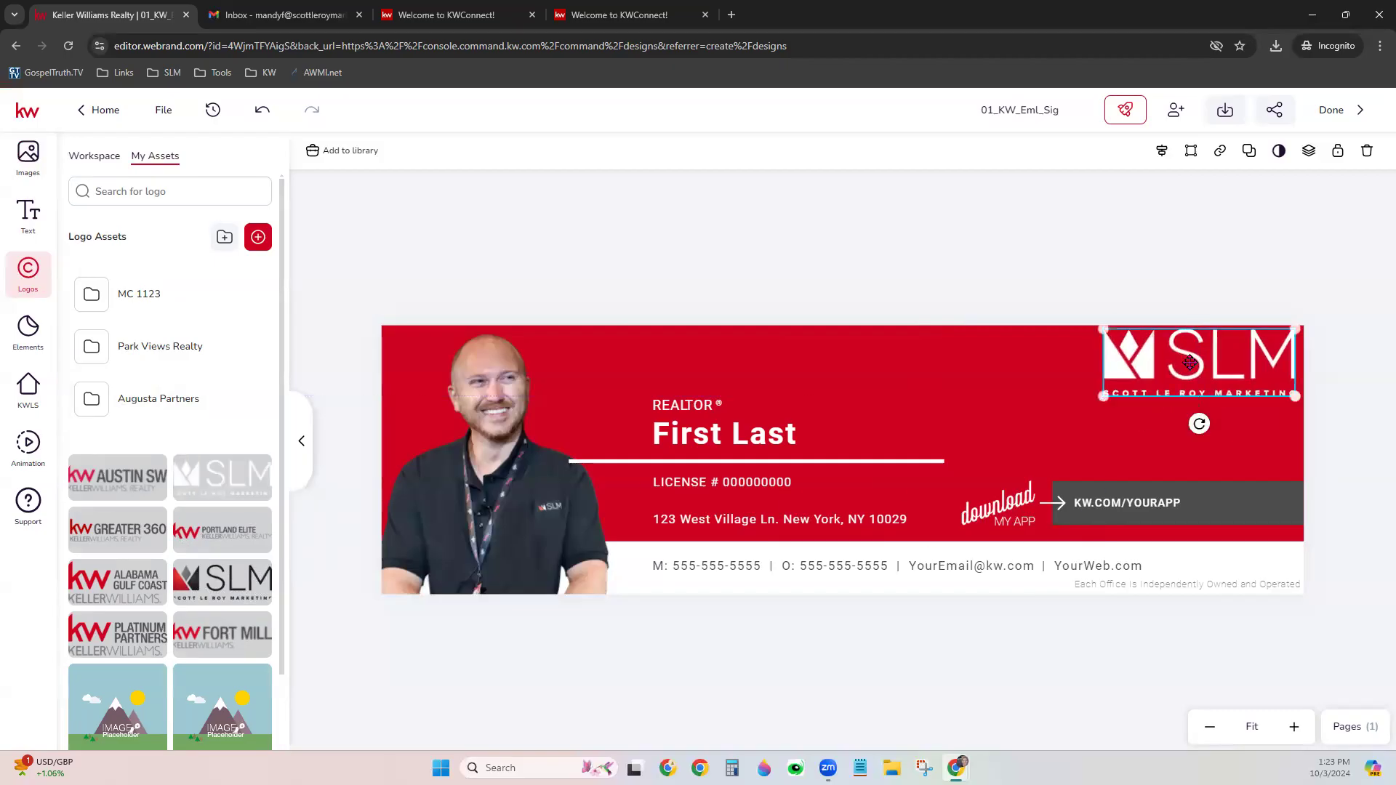
{"action": "left_click", "coordinate": [692, 413]}
{"action": "left_click_drag", "start_coordinate": [686, 408], "coordinate": [662, 355]}
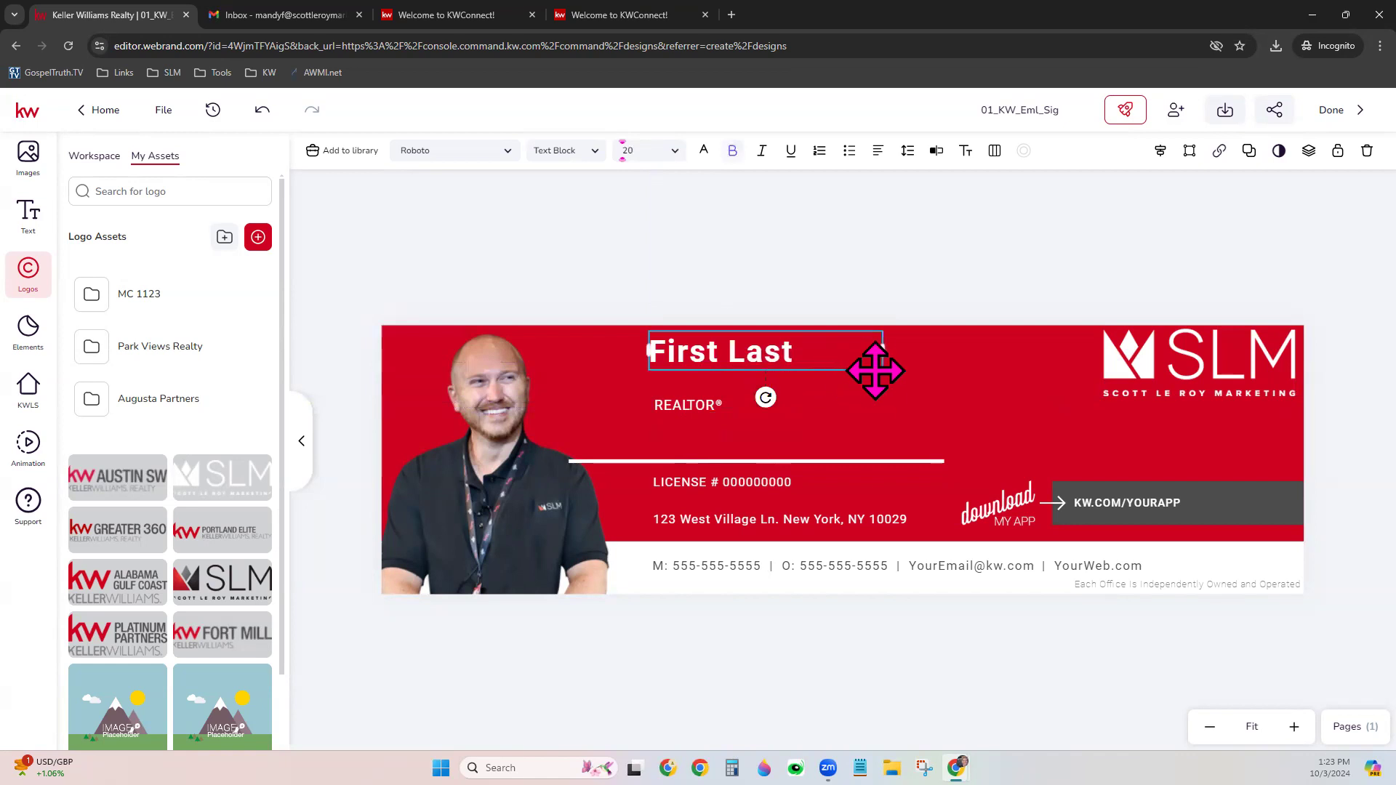
Replace the First Last placeholder with the agent's full name
{"action": "left_click", "coordinate": [797, 351]}
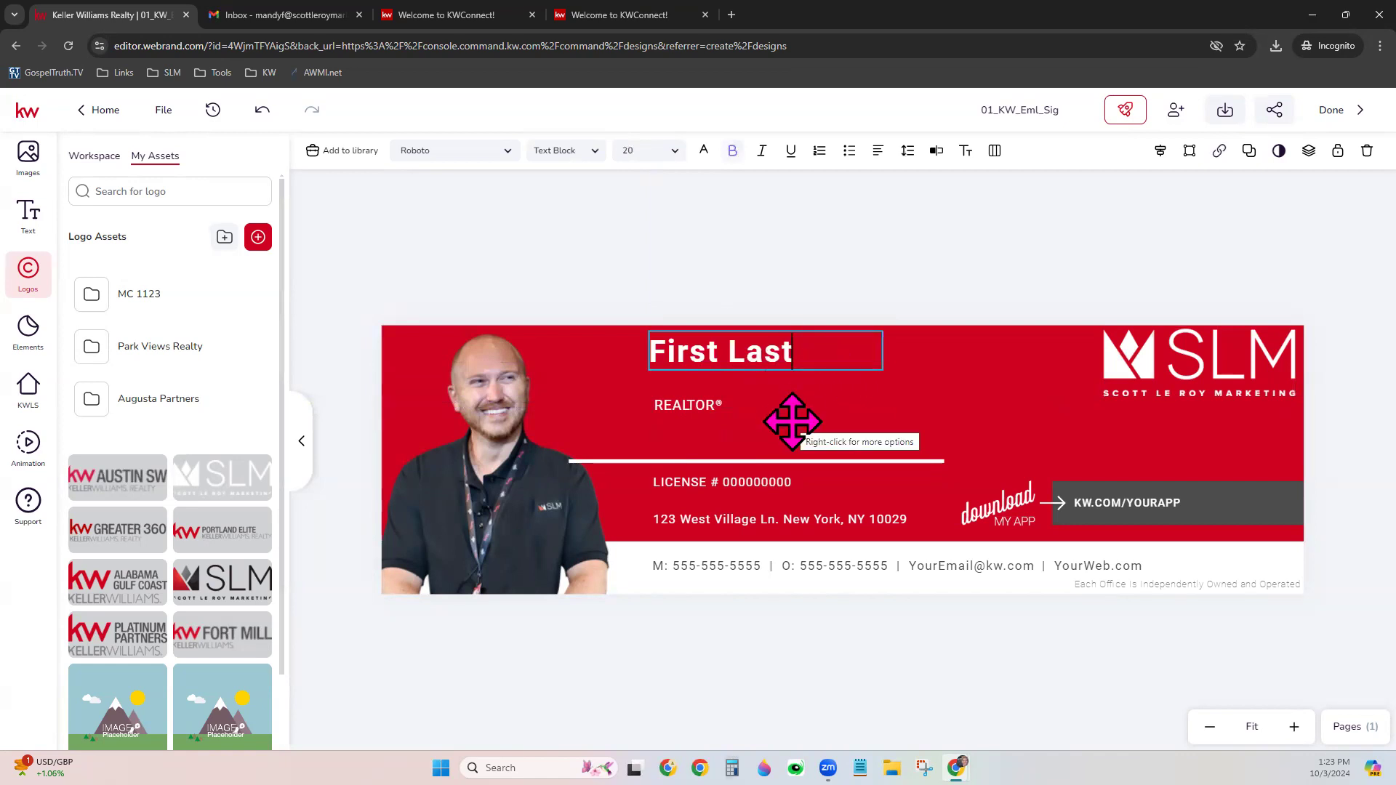
{"action": "key", "text": "BackSpace"}
{"action": "key", "text": "BackSpace"}
{"action": "key", "text": "BackSpace"}
{"action": "key", "text": "BackSpace"}
{"action": "key", "text": "BackSpace"}
{"action": "key", "text": "BackSpace"}
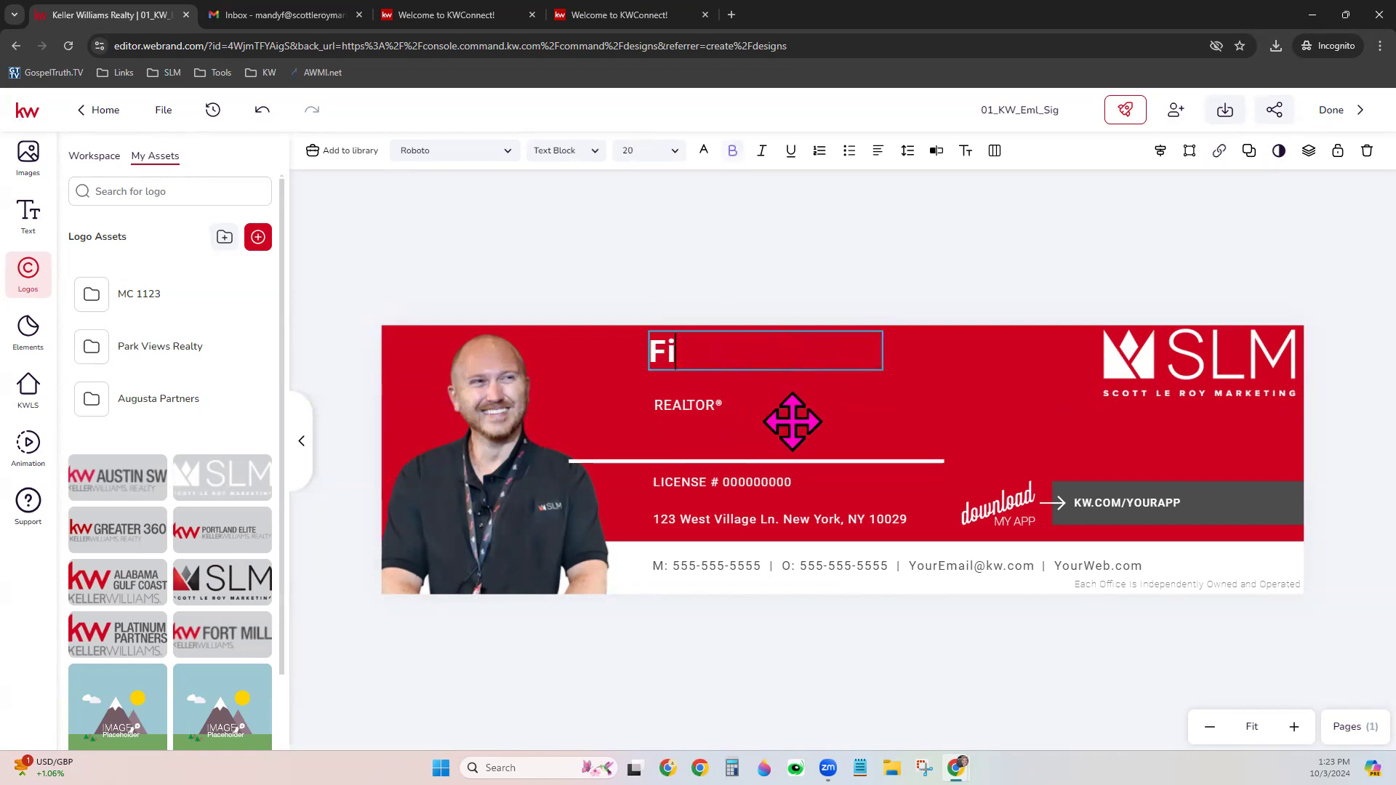
{"action": "key", "text": "BackSpace"}
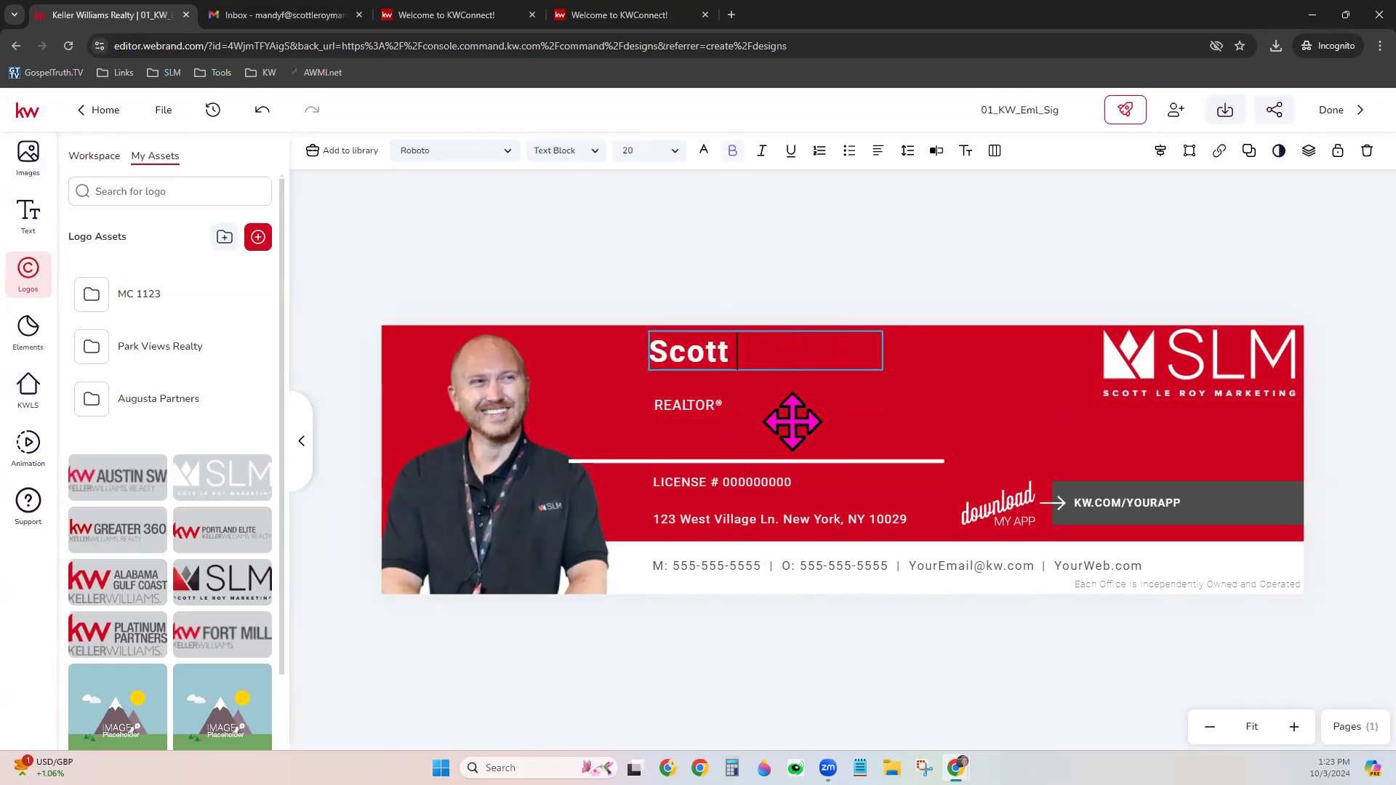
{"action": "left_click", "coordinate": [1017, 421]}
Move the white divider under the name and realign the red panel and REALTOR®
{"action": "left_click_drag", "start_coordinate": [635, 465], "coordinate": [667, 401]}
{"action": "left_click", "coordinate": [679, 409]}
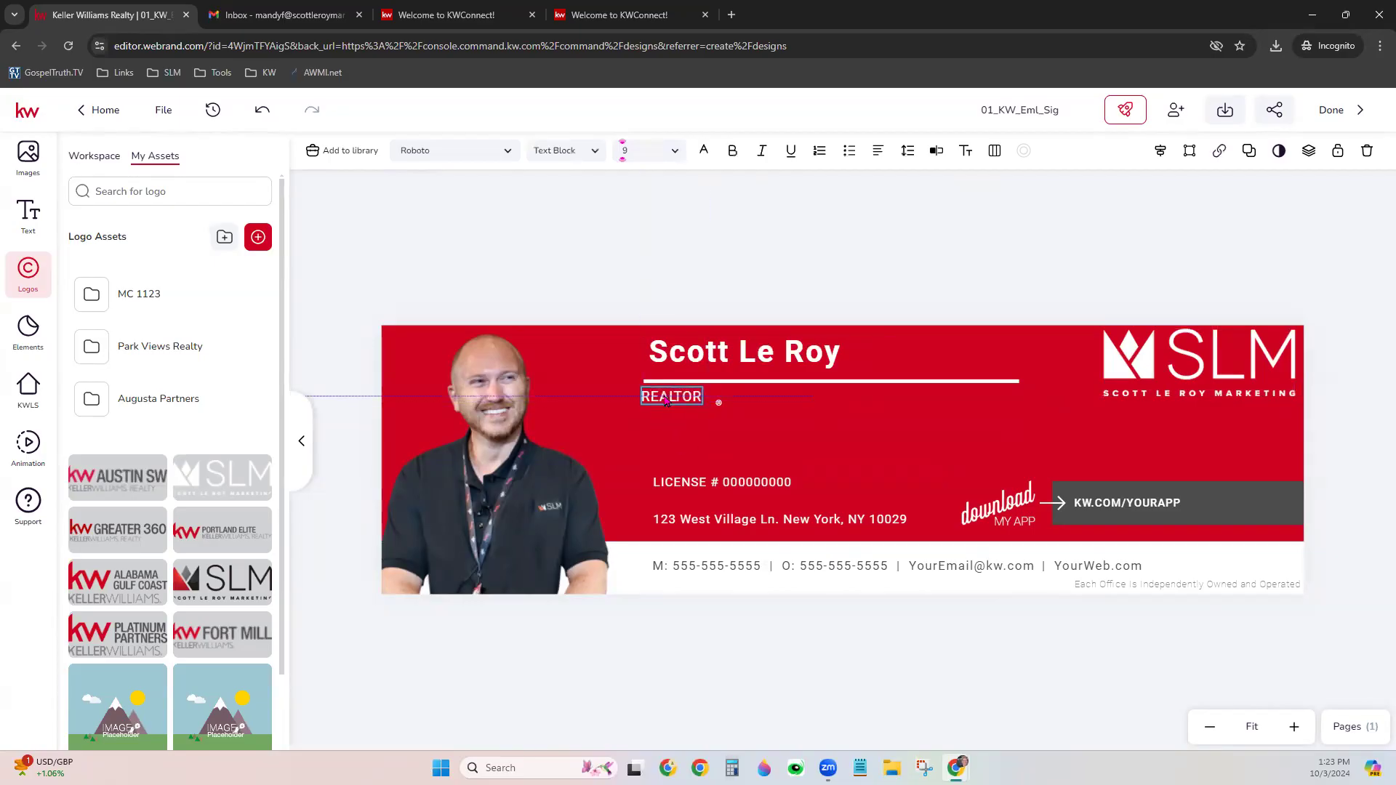
{"action": "left_click", "coordinate": [714, 401]}
{"action": "left_click_drag", "start_coordinate": [711, 402], "coordinate": [717, 400]}
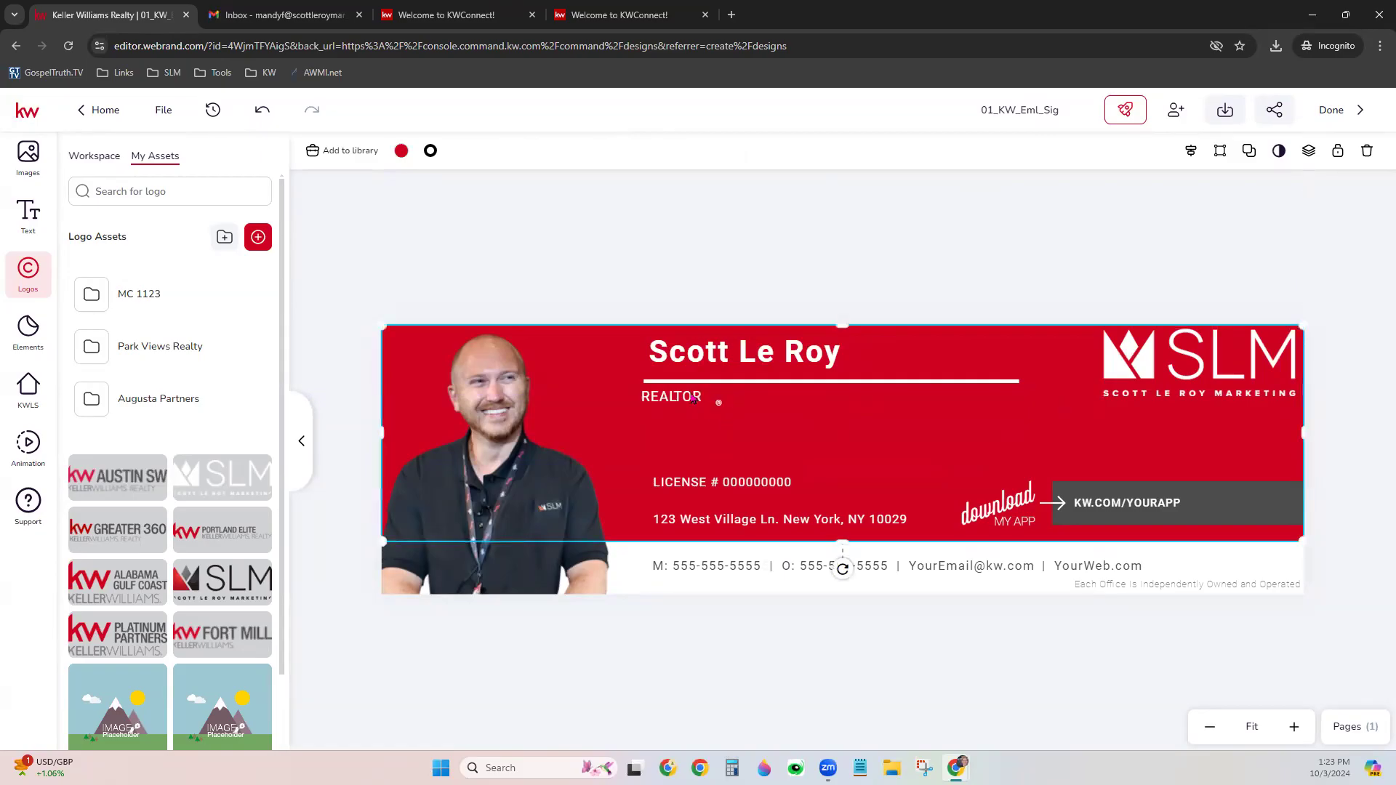
{"action": "left_click", "coordinate": [718, 404]}
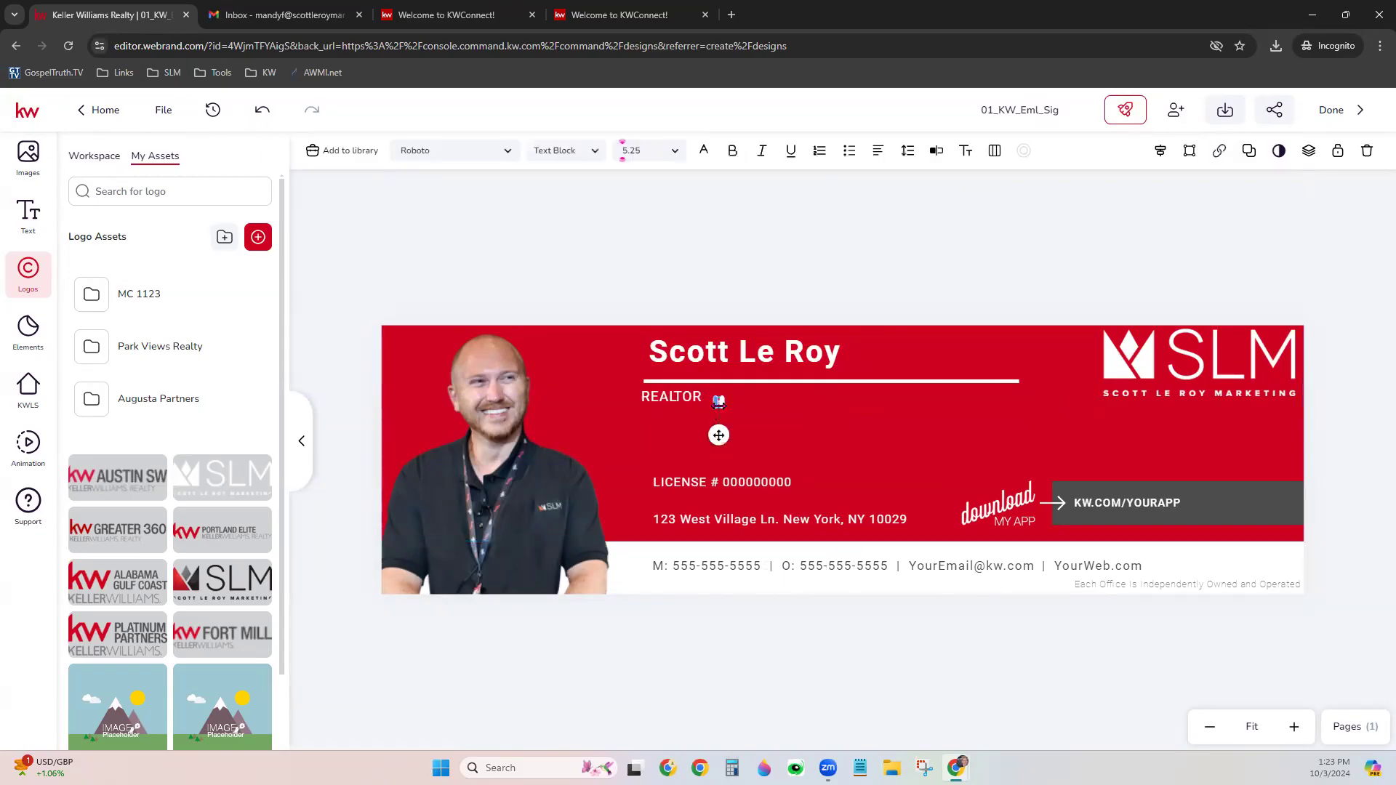
{"action": "mouse_move", "coordinate": [719, 402]}
{"action": "left_mouse_down"}
{"action": "mouse_move", "coordinate": [704, 402]}
{"action": "mouse_move", "coordinate": [716, 424]}
{"action": "left_mouse_up"}
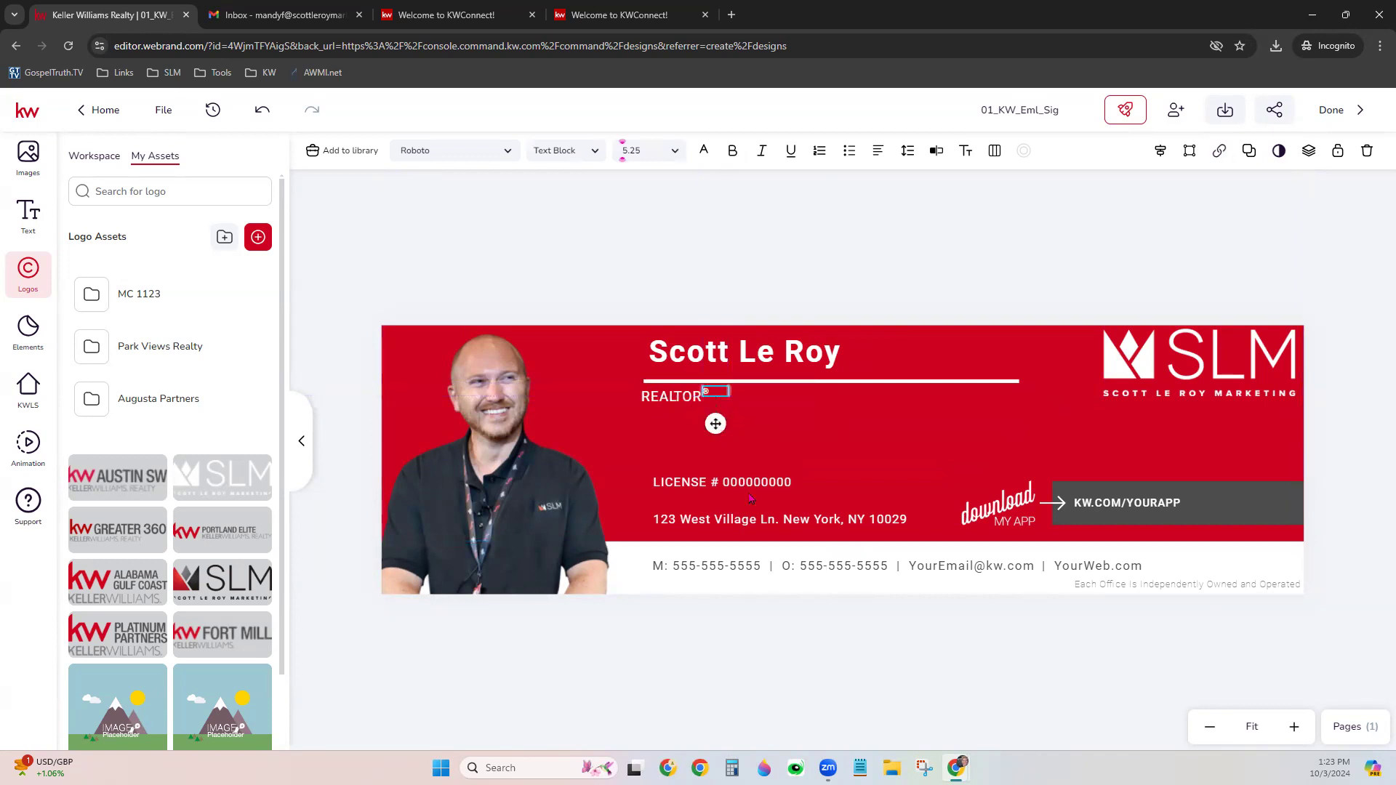
{"action": "left_click", "coordinate": [789, 532]}
{"action": "double_click", "coordinate": [723, 483]}
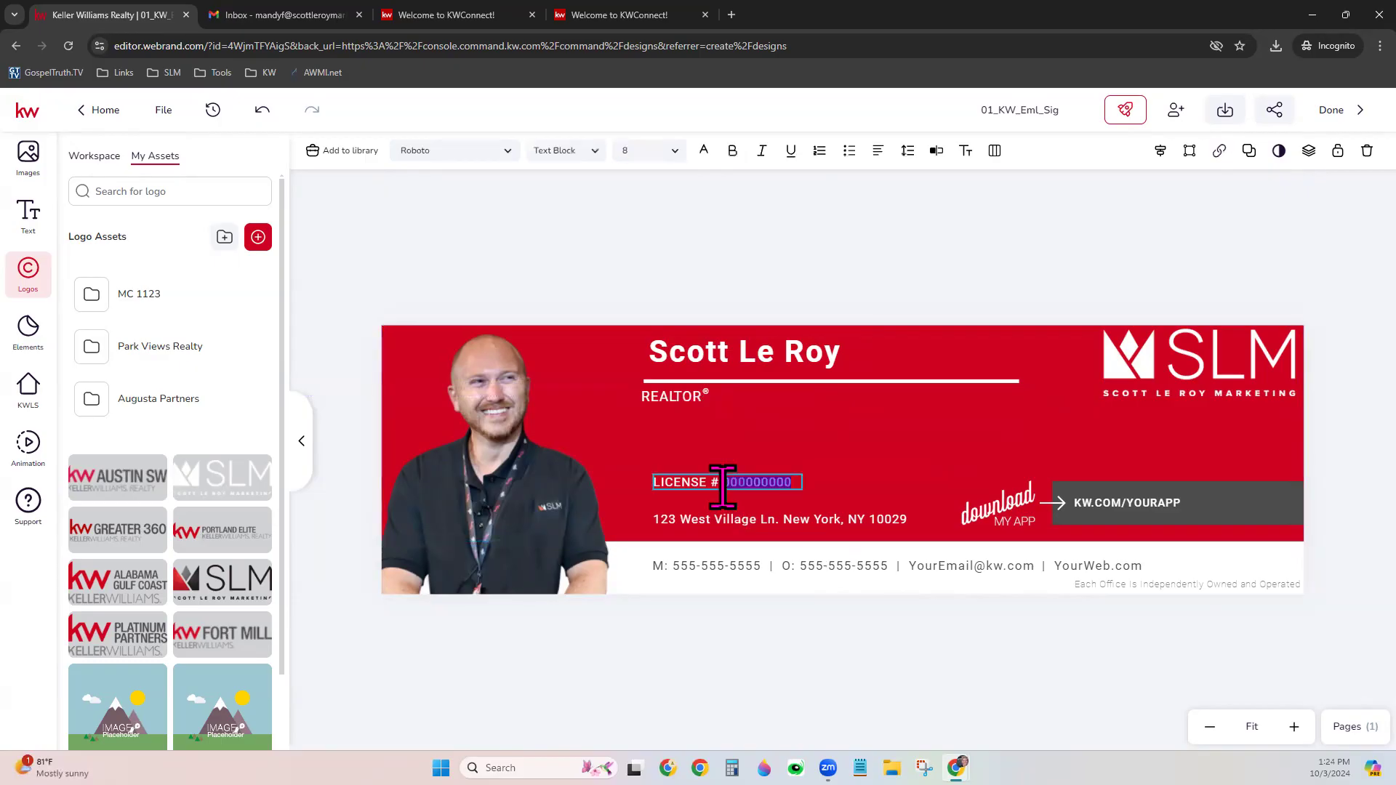
Browse the saved text assets, then drag the LICENSE # line up beneath REALTOR®
{"action": "left_click", "coordinate": [44, 212]}
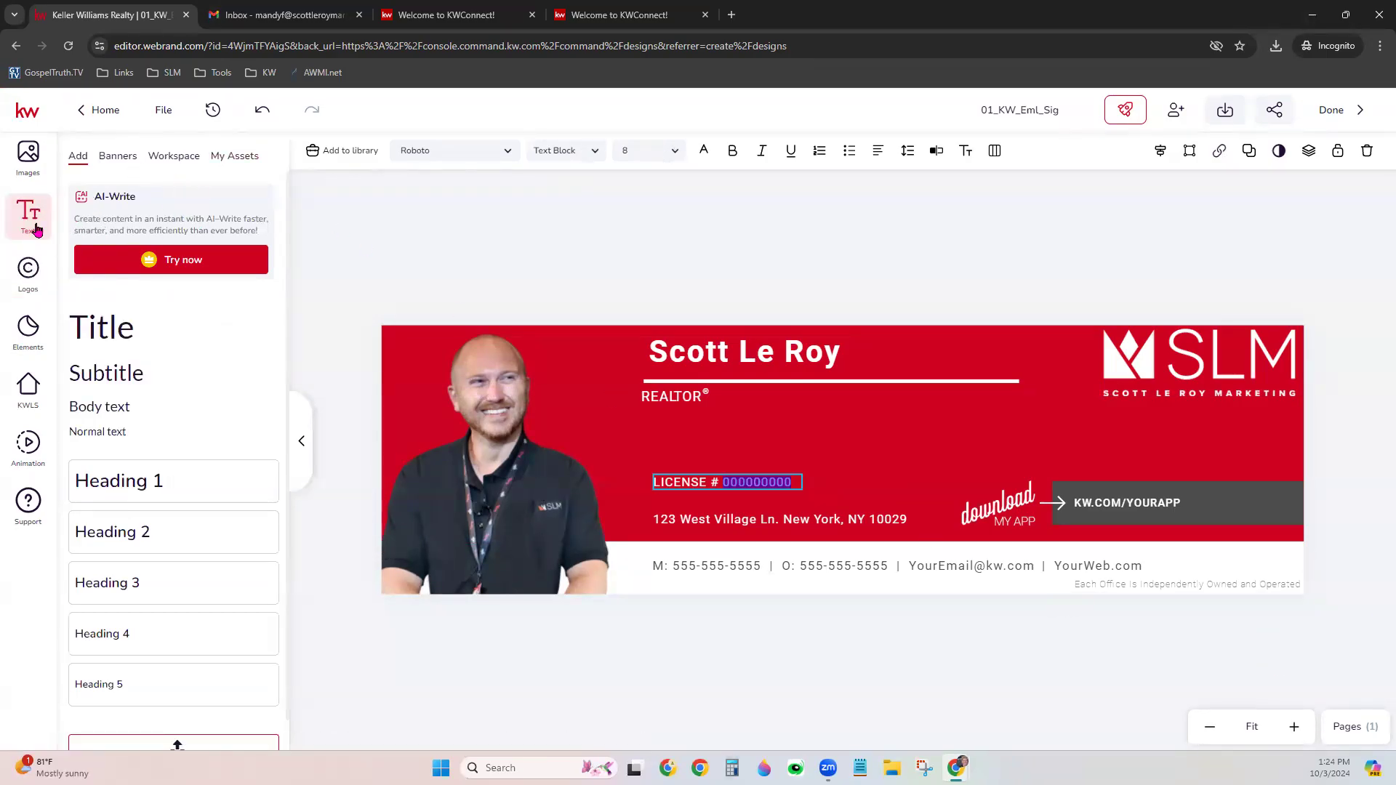
{"action": "left_click", "coordinate": [233, 159]}
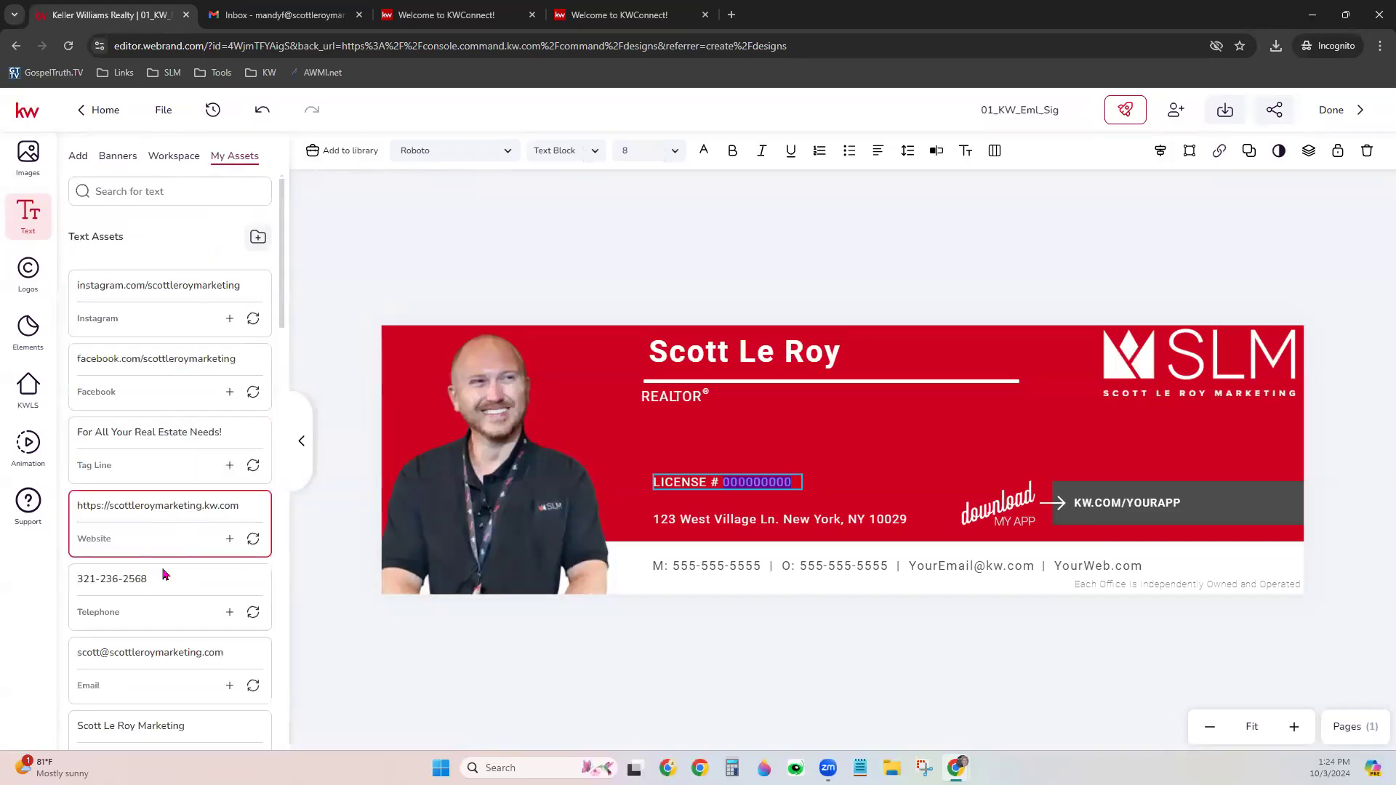
{"action": "scroll", "coordinate": [169, 650], "scroll_direction": "down", "scroll_amount": 6}
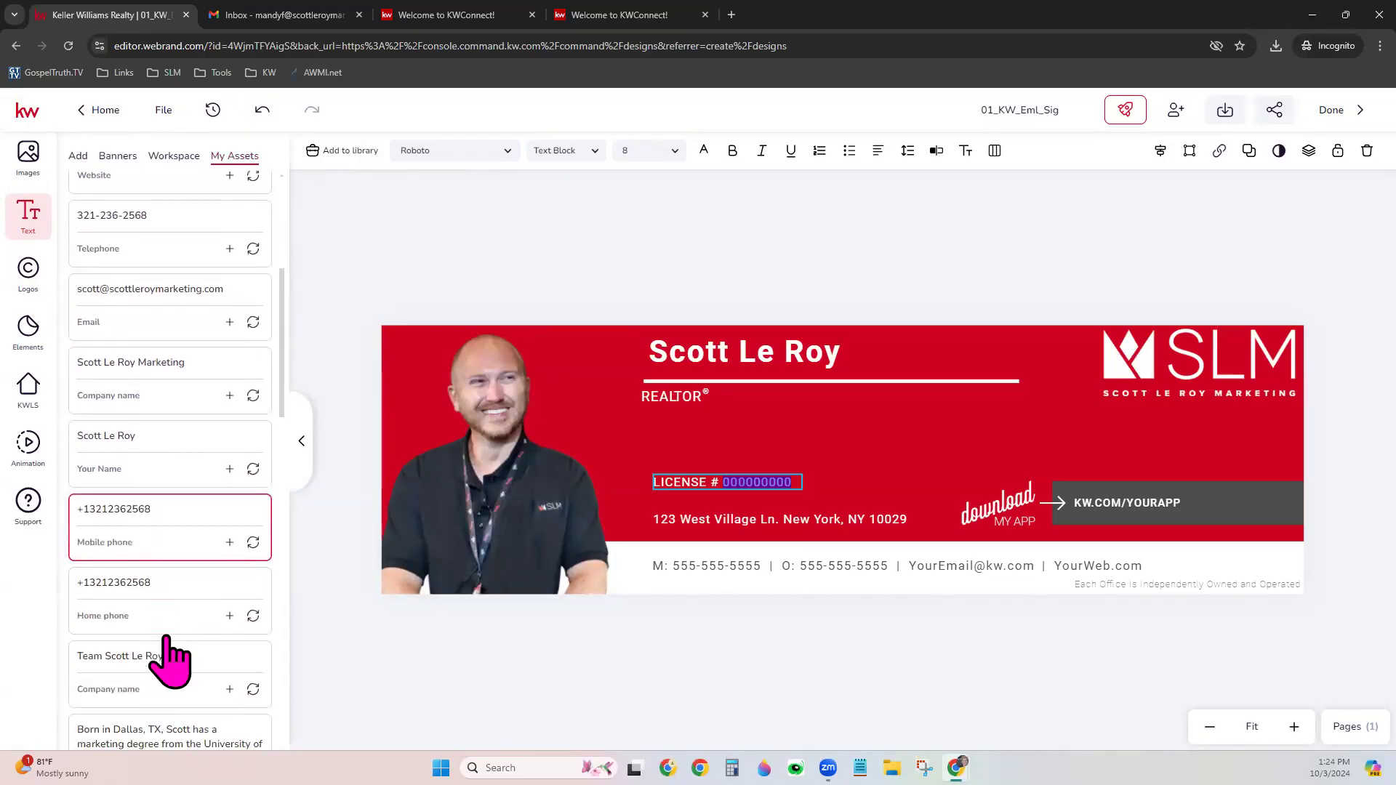
{"action": "scroll", "coordinate": [170, 657], "scroll_direction": "down", "scroll_amount": 7}
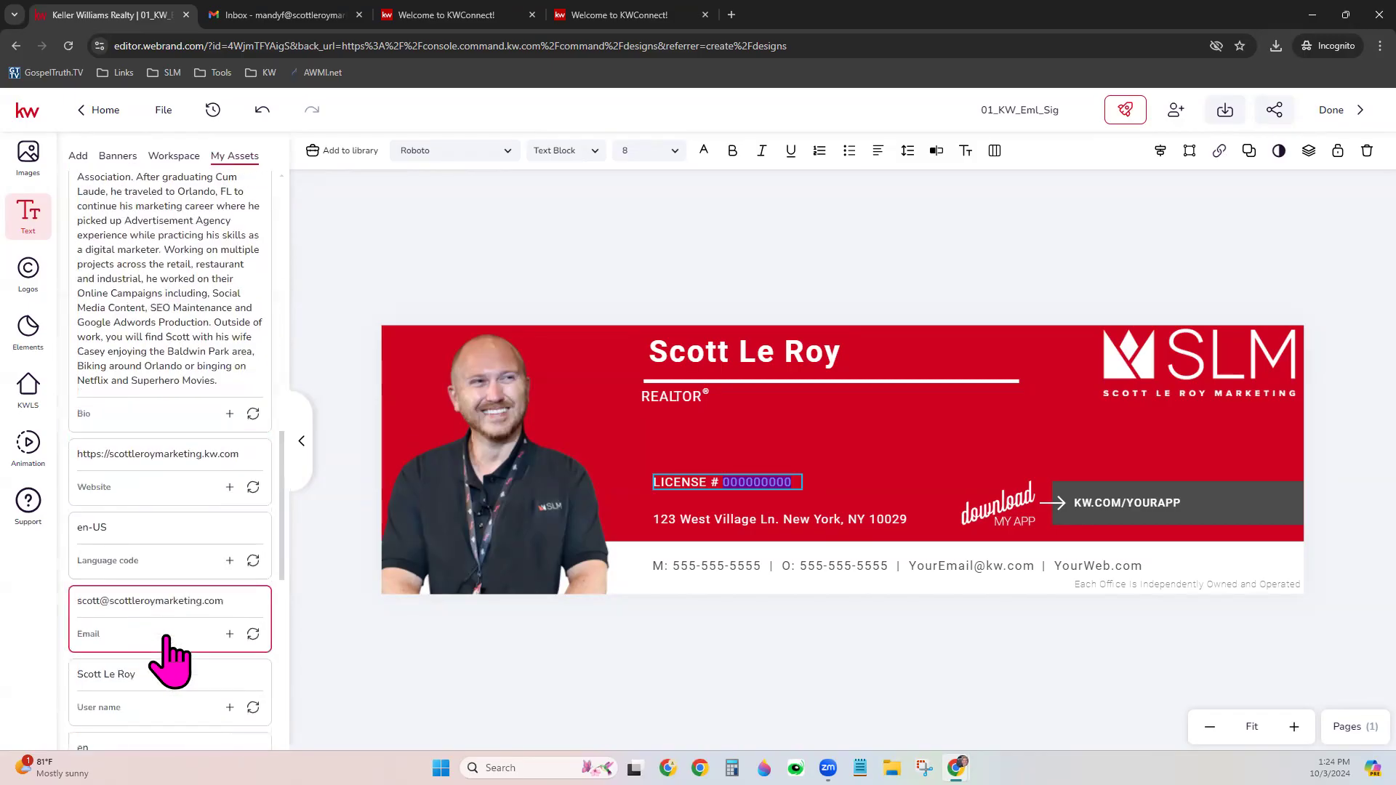
{"action": "scroll", "coordinate": [169, 656], "scroll_direction": "down", "scroll_amount": 2}
{"action": "scroll", "coordinate": [169, 657], "scroll_direction": "down", "scroll_amount": 8}
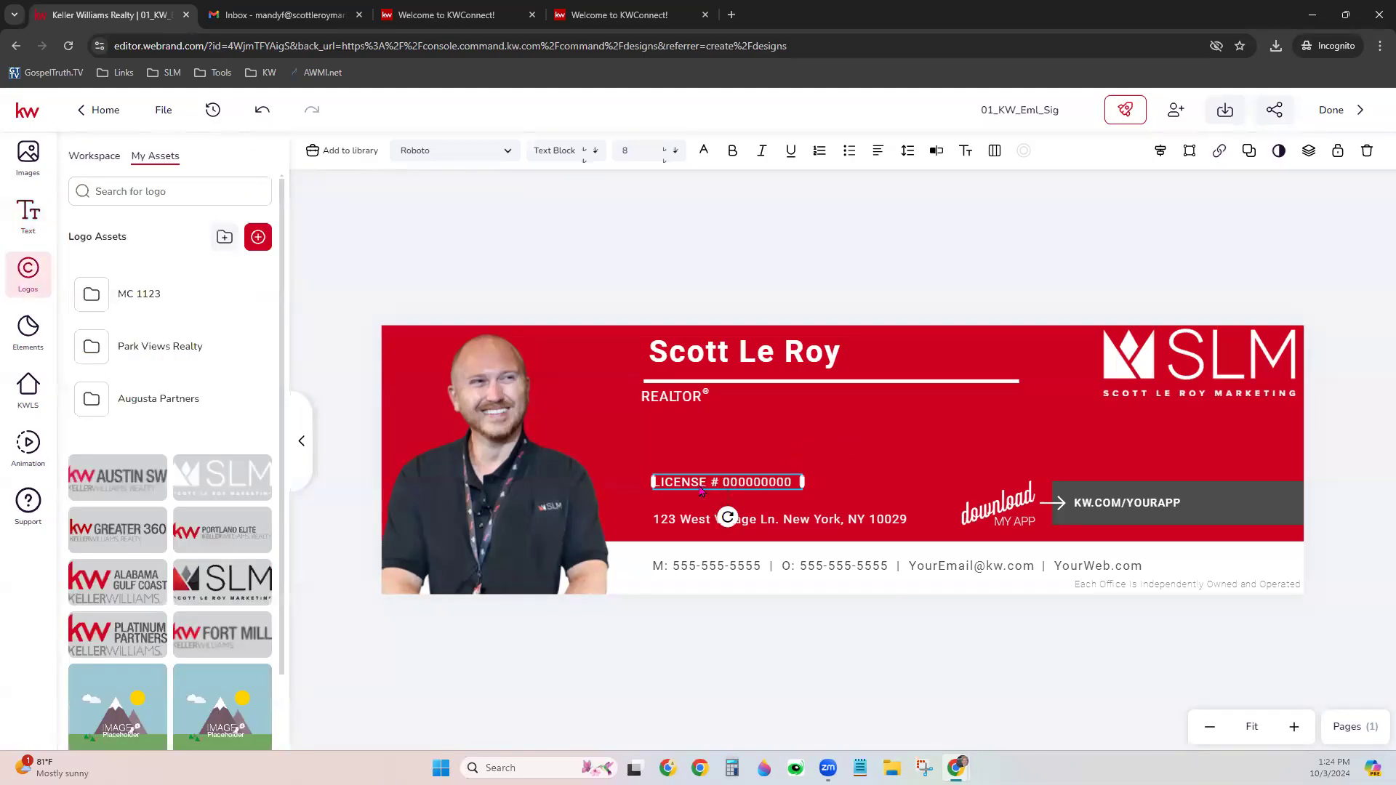
{"action": "left_click_drag", "start_coordinate": [702, 490], "coordinate": [687, 417]}
{"action": "left_click", "coordinate": [745, 525]}
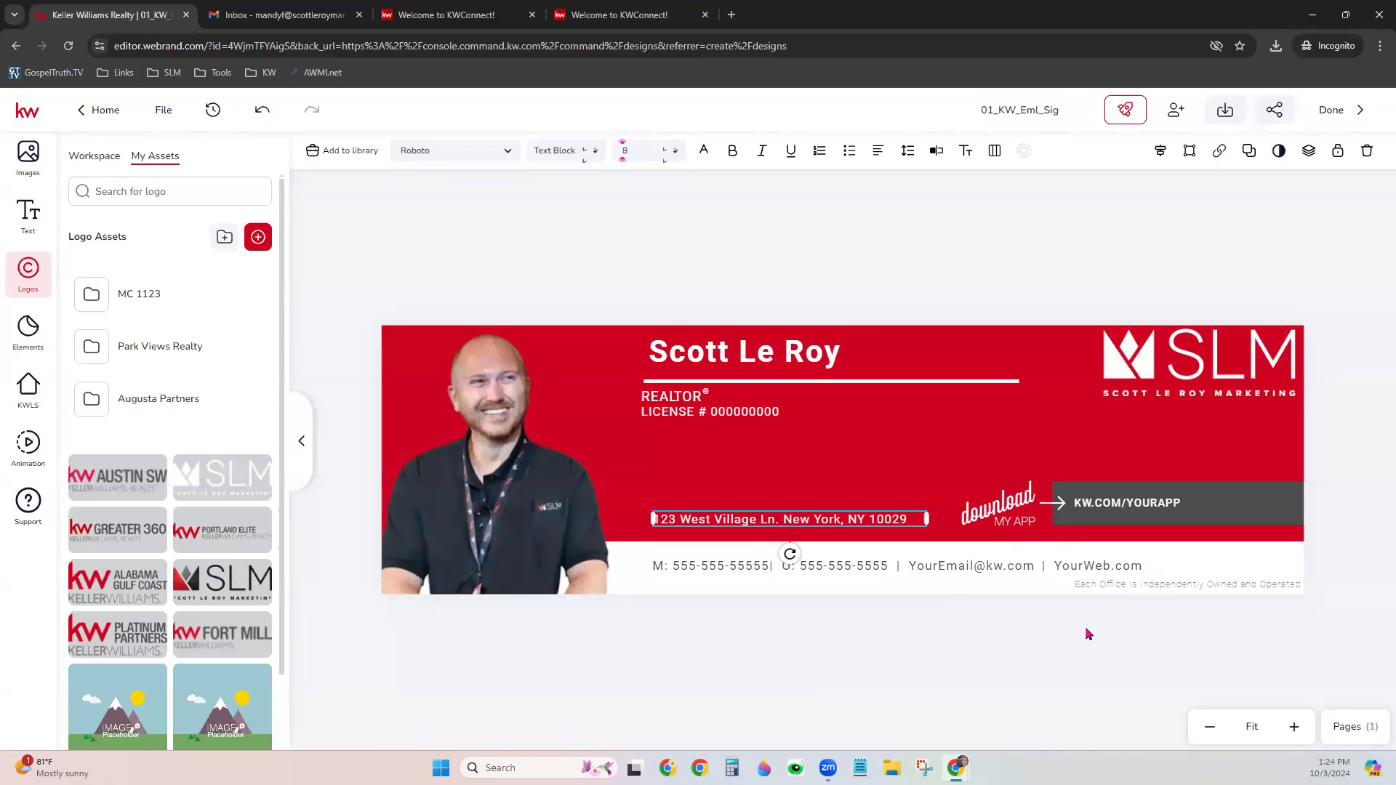
{"action": "left_click", "coordinate": [1053, 658]}
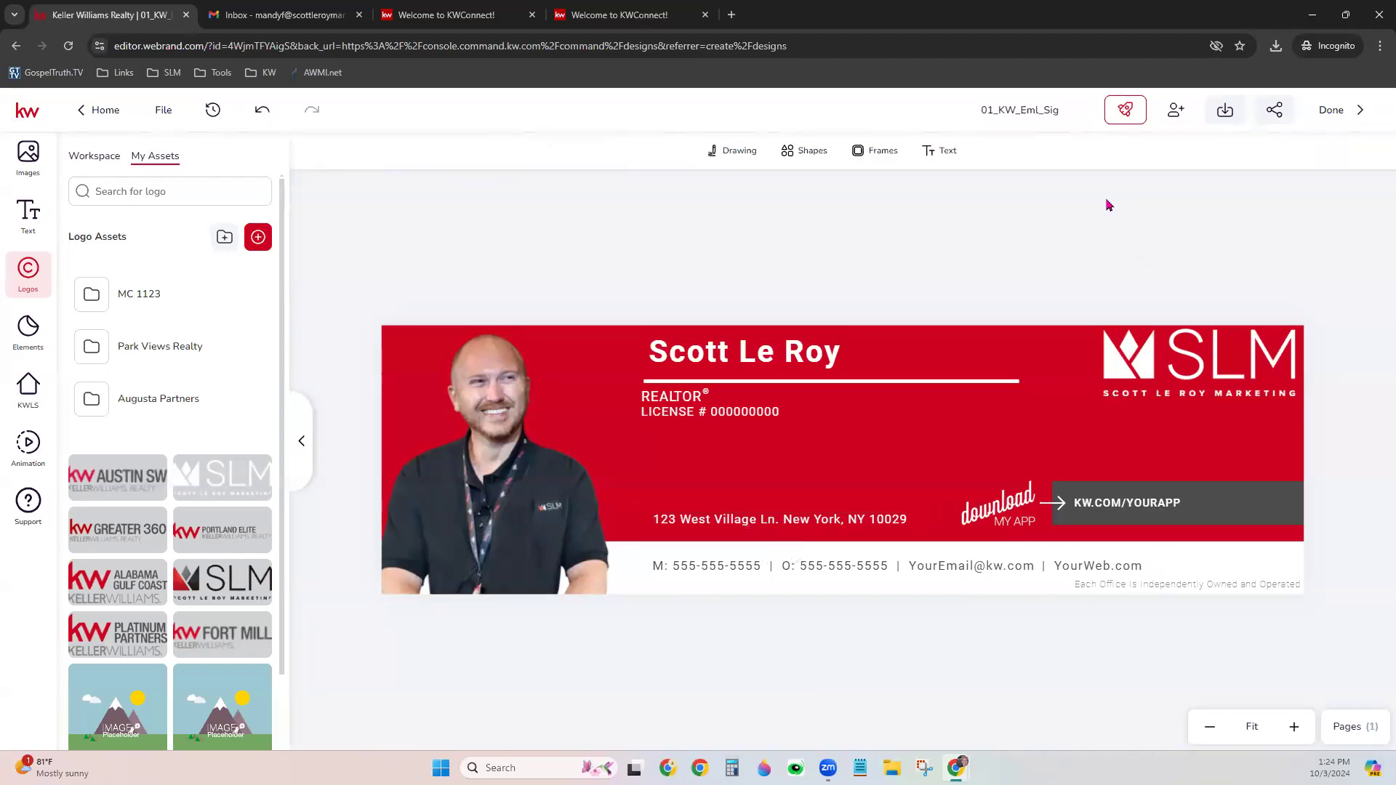
{"action": "left_click", "coordinate": [727, 367]}
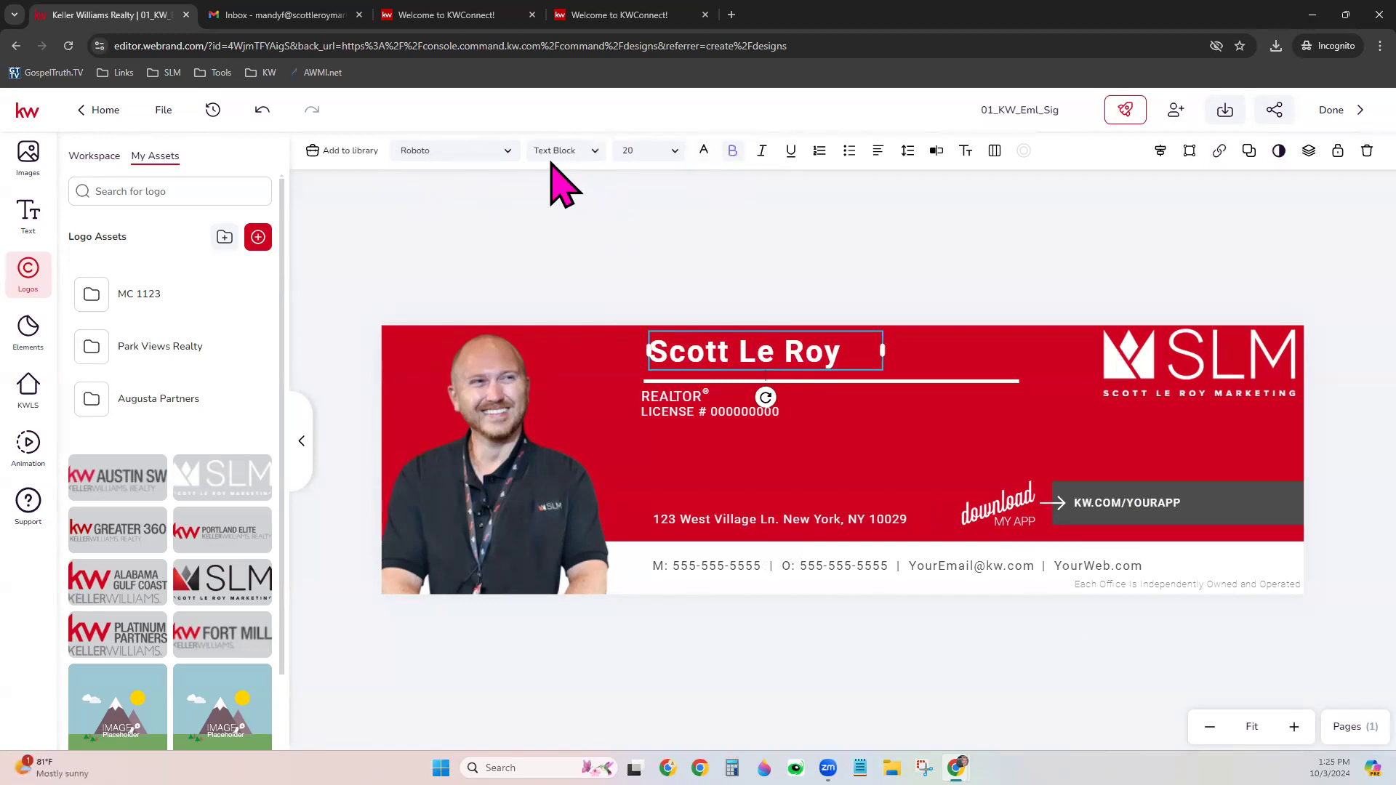
{"action": "left_click", "coordinate": [503, 153]}
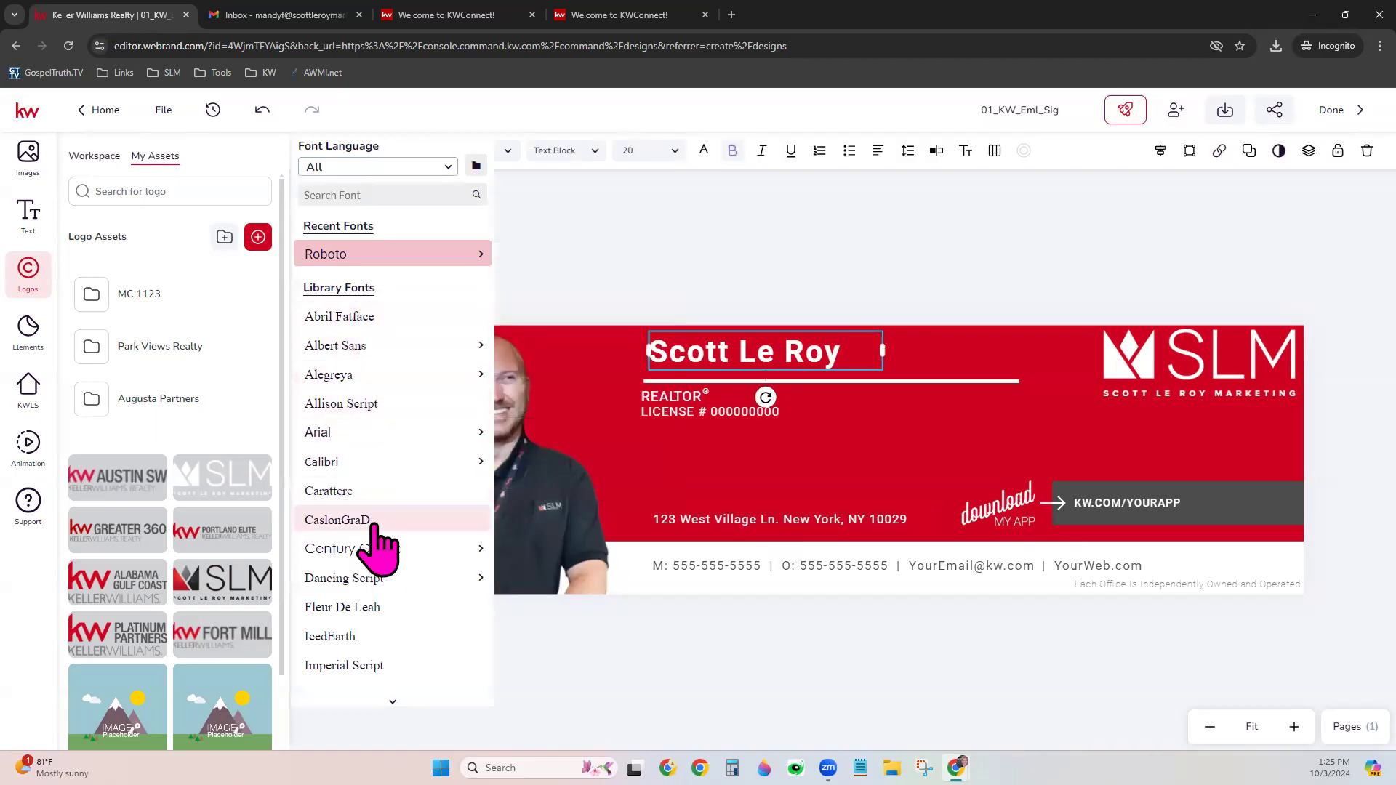
{"action": "left_click", "coordinate": [545, 156]}
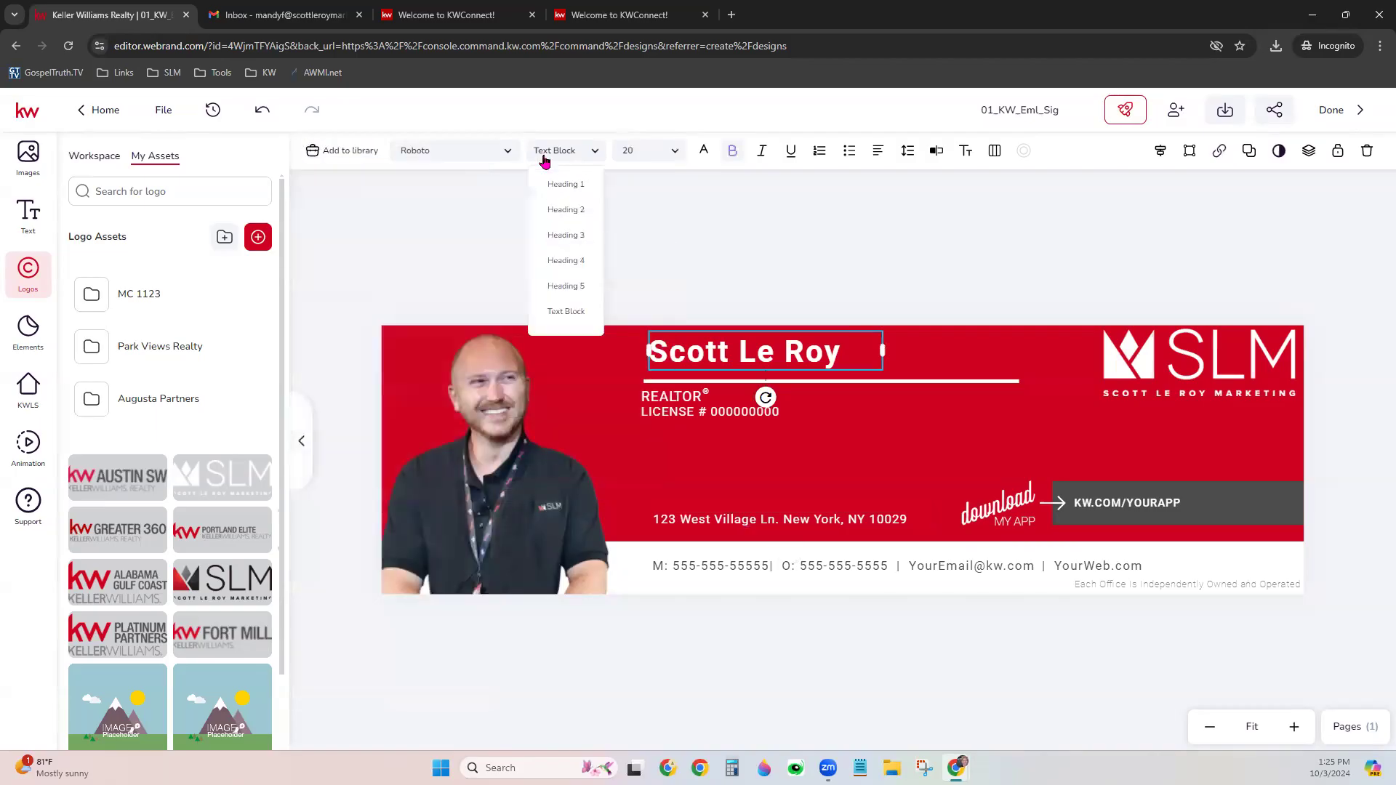
{"action": "left_click", "coordinate": [663, 155]}
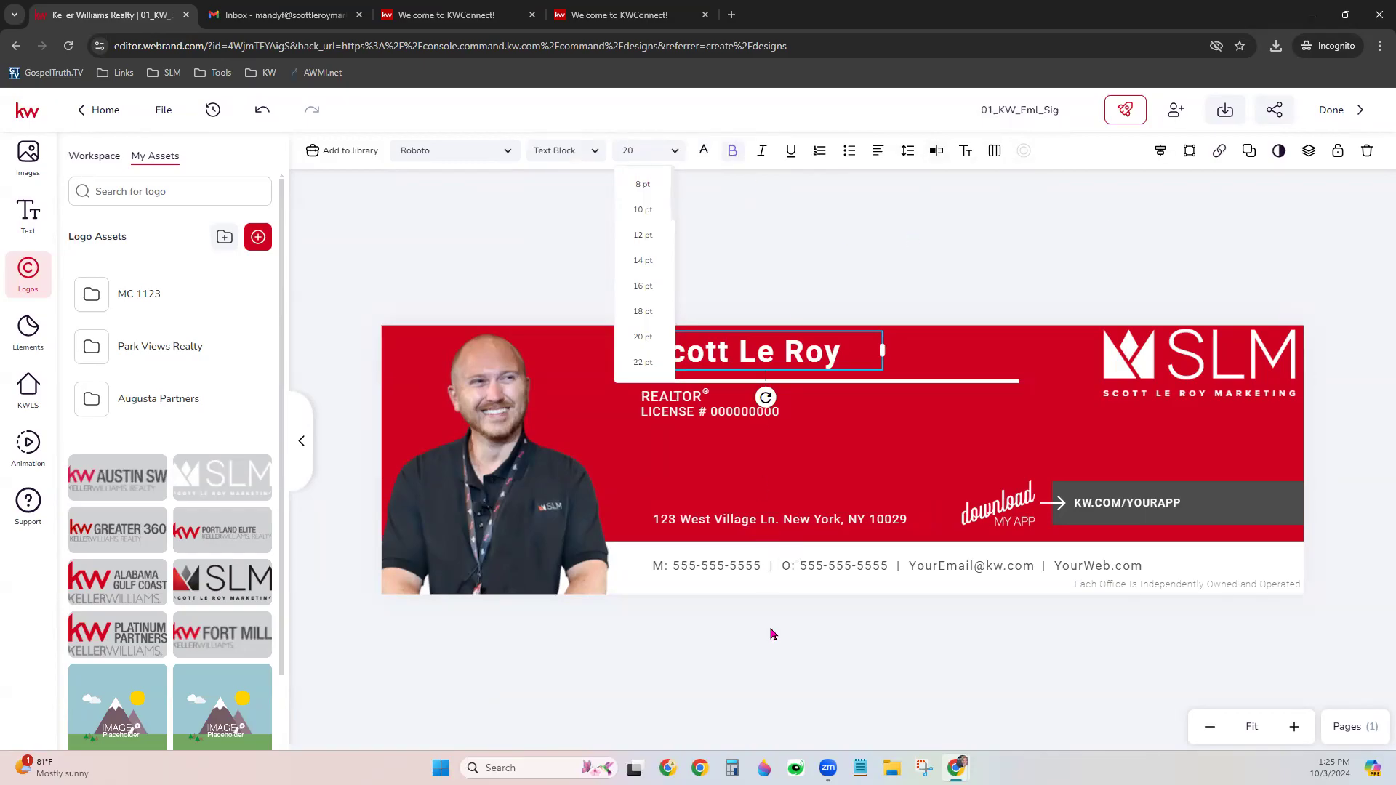
{"action": "left_click", "coordinate": [780, 659]}
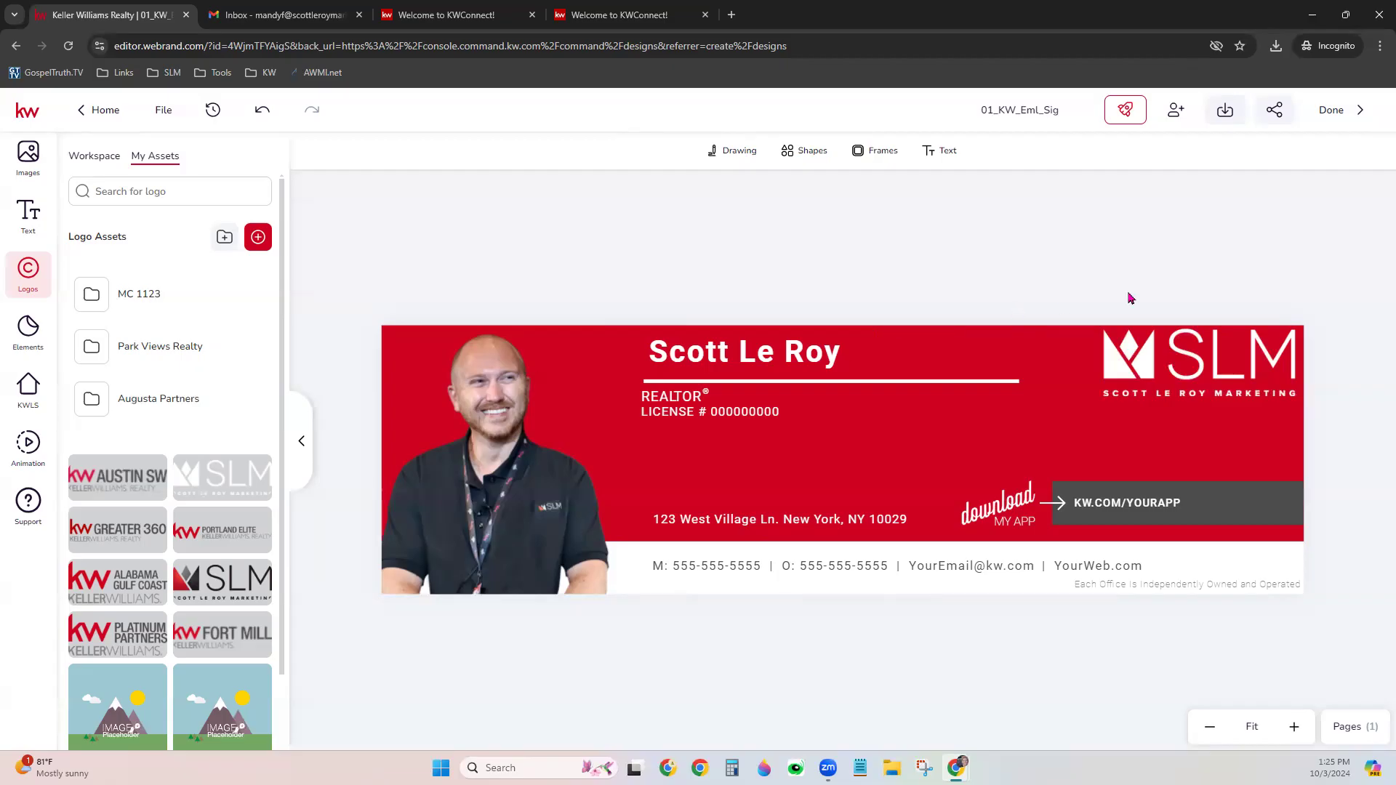
Download the signature as a PNG into Downloads under a new signature file name
{"action": "left_click", "coordinate": [1229, 110]}
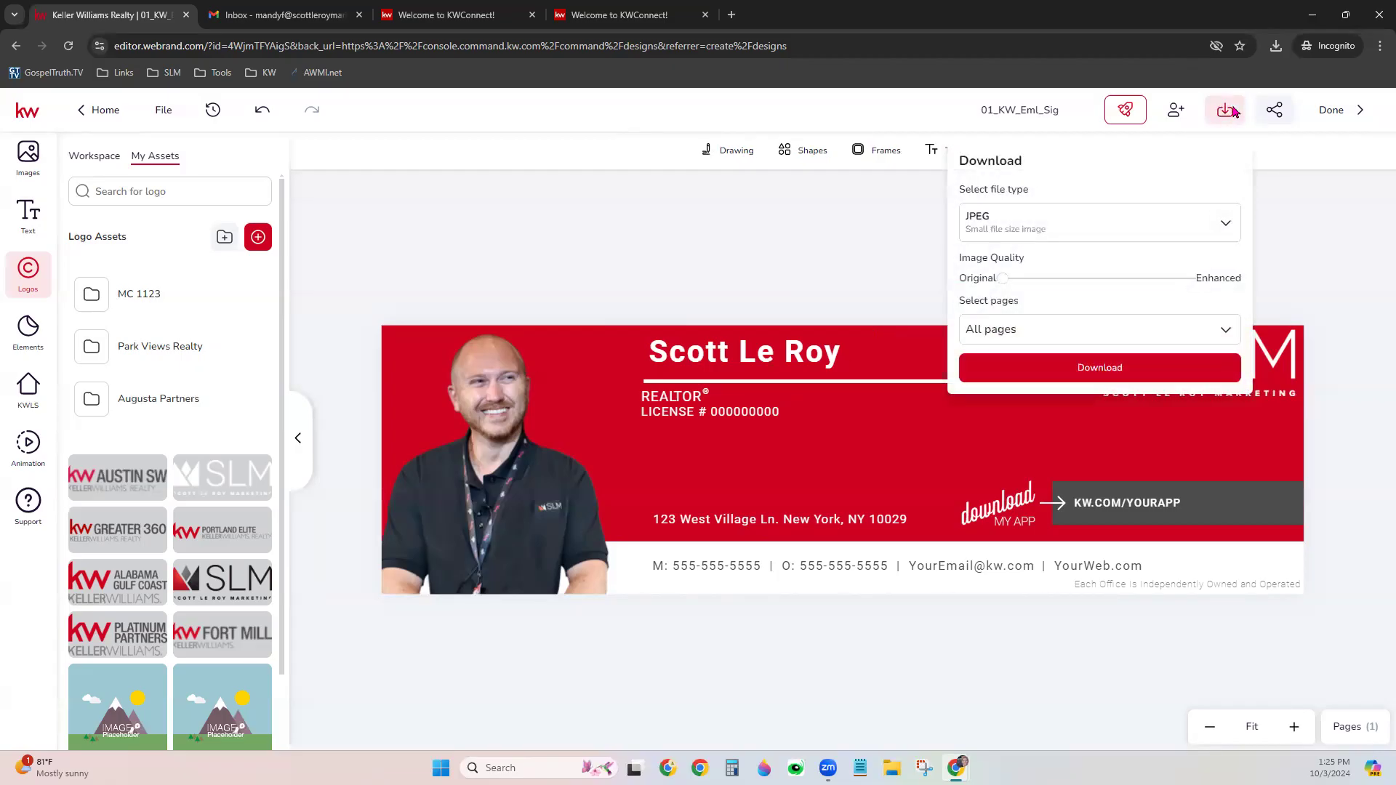
{"action": "left_click", "coordinate": [1205, 234]}
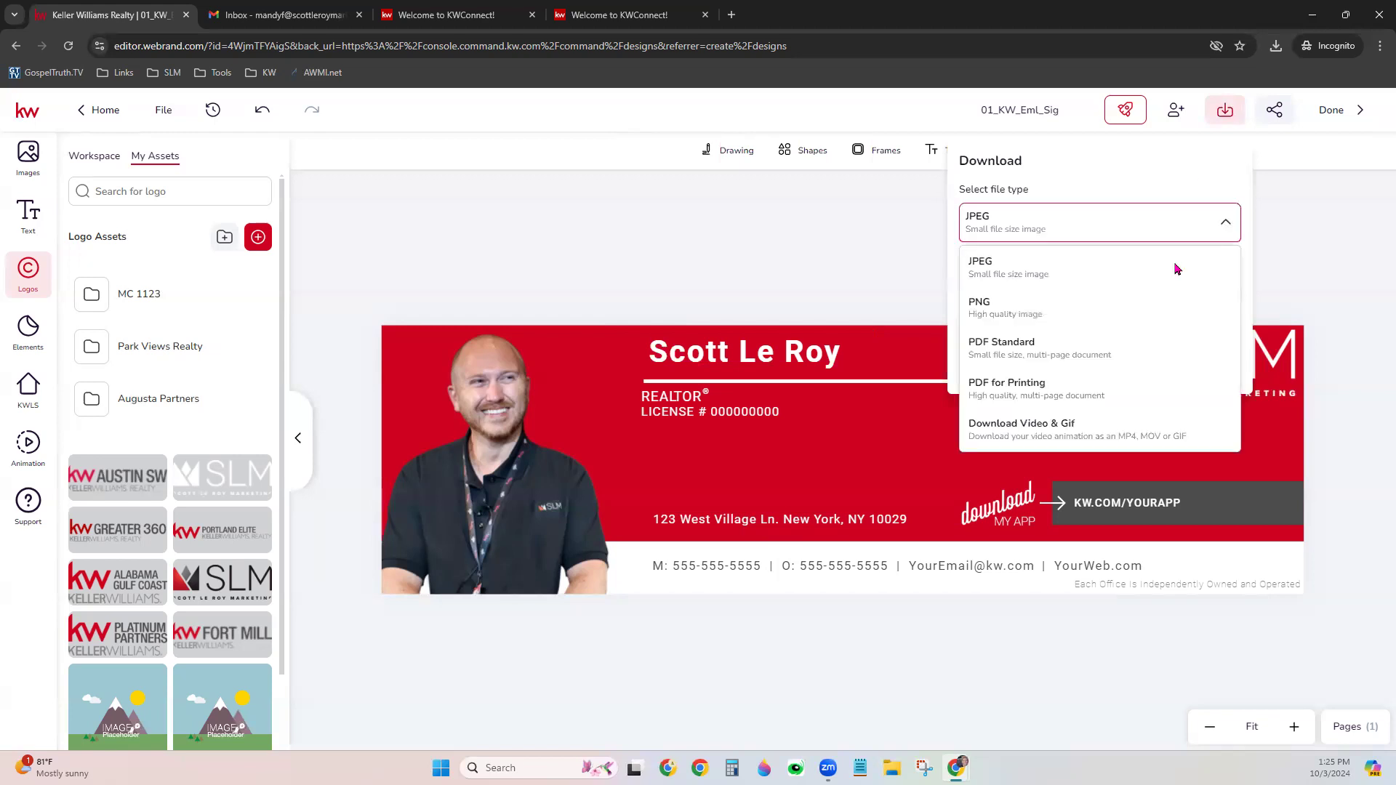
{"action": "left_click", "coordinate": [1127, 305]}
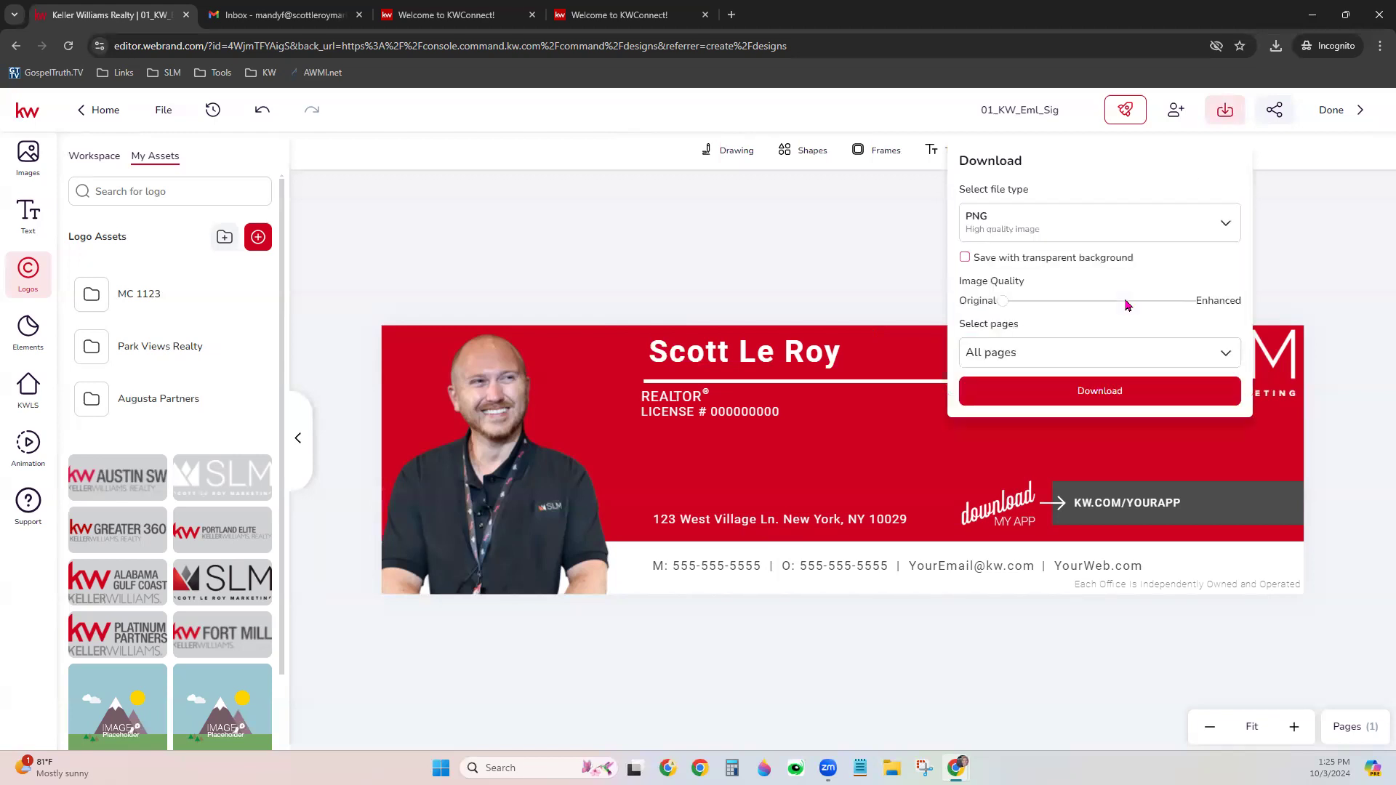
{"action": "left_click", "coordinate": [1102, 392]}
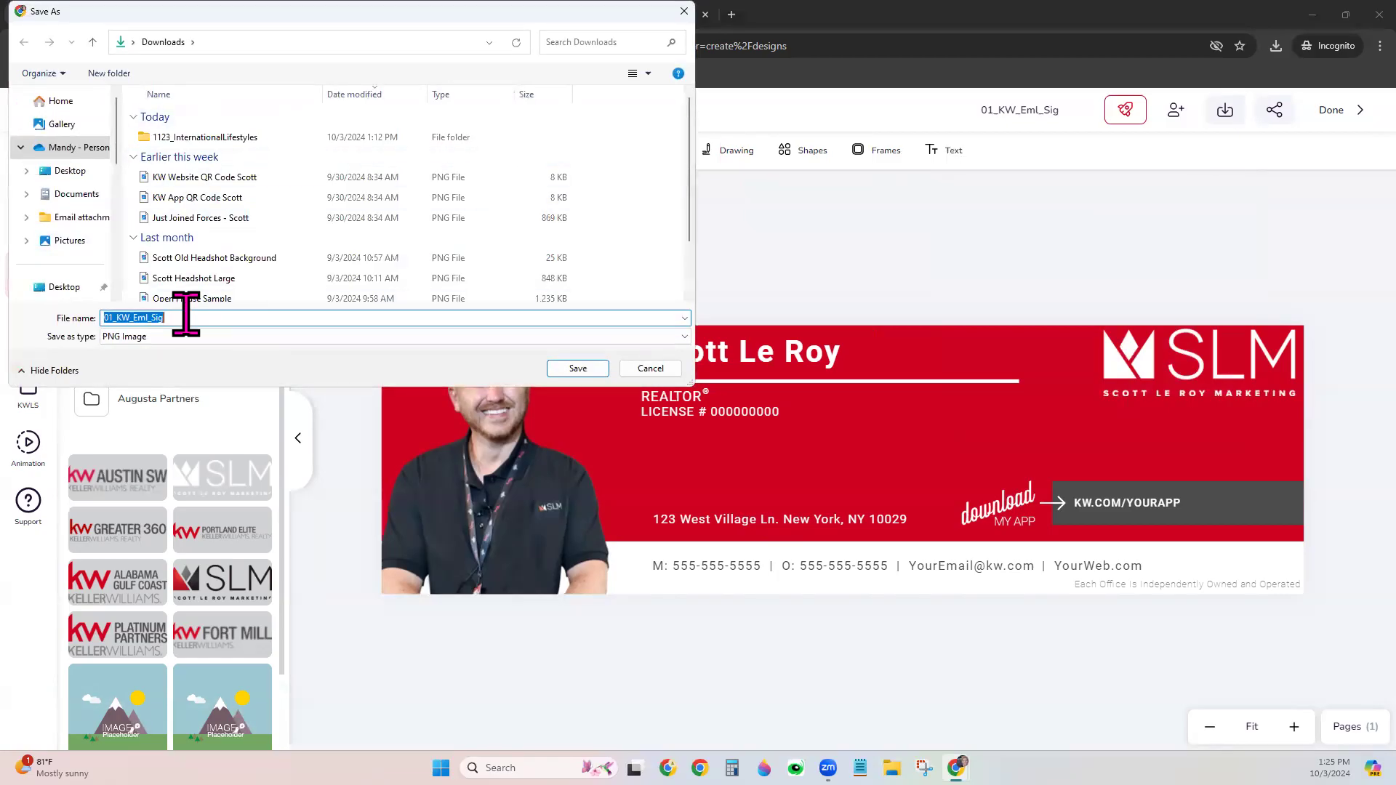
{"action": "type", "text": "Scott Em"}
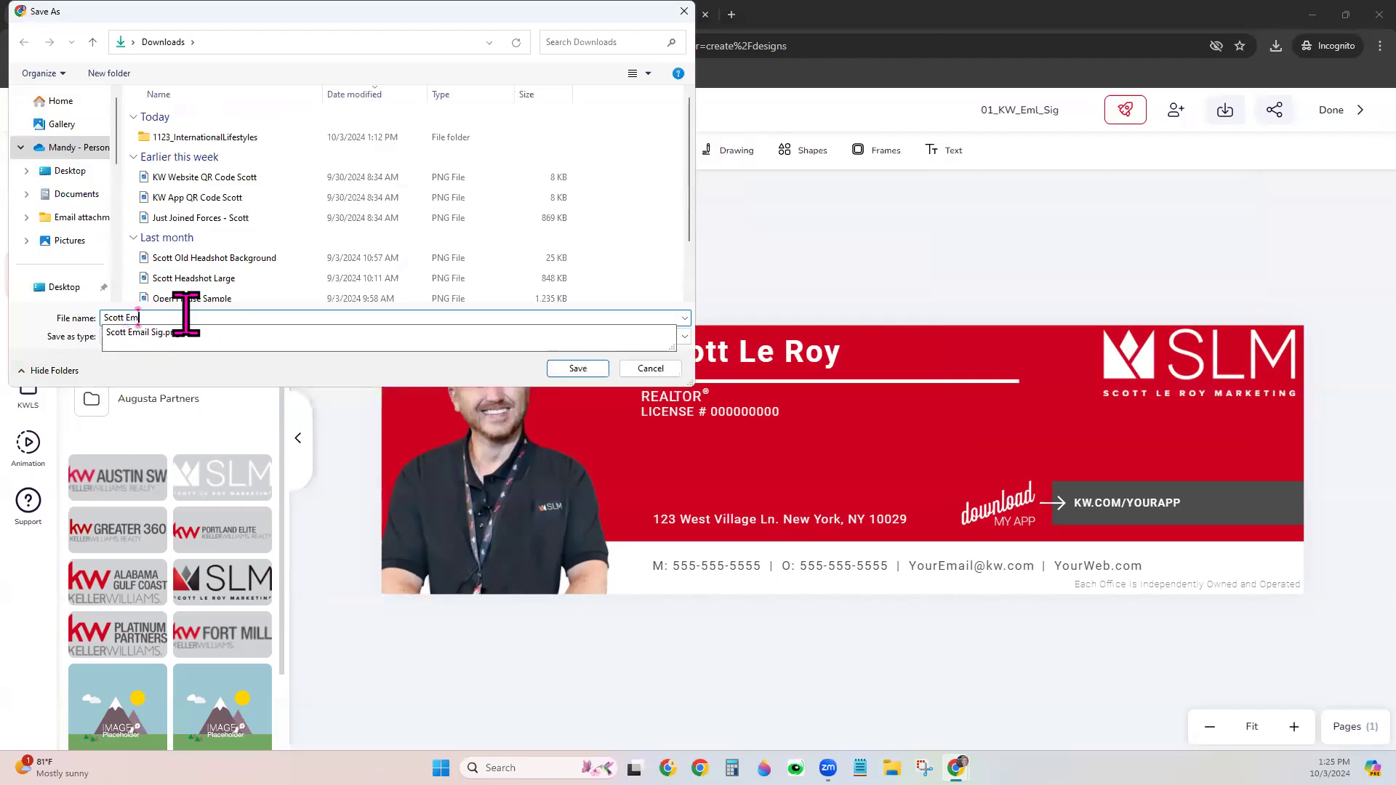
{"action": "type", "text": "ail Signature"}
{"action": "key", "text": "Return"}
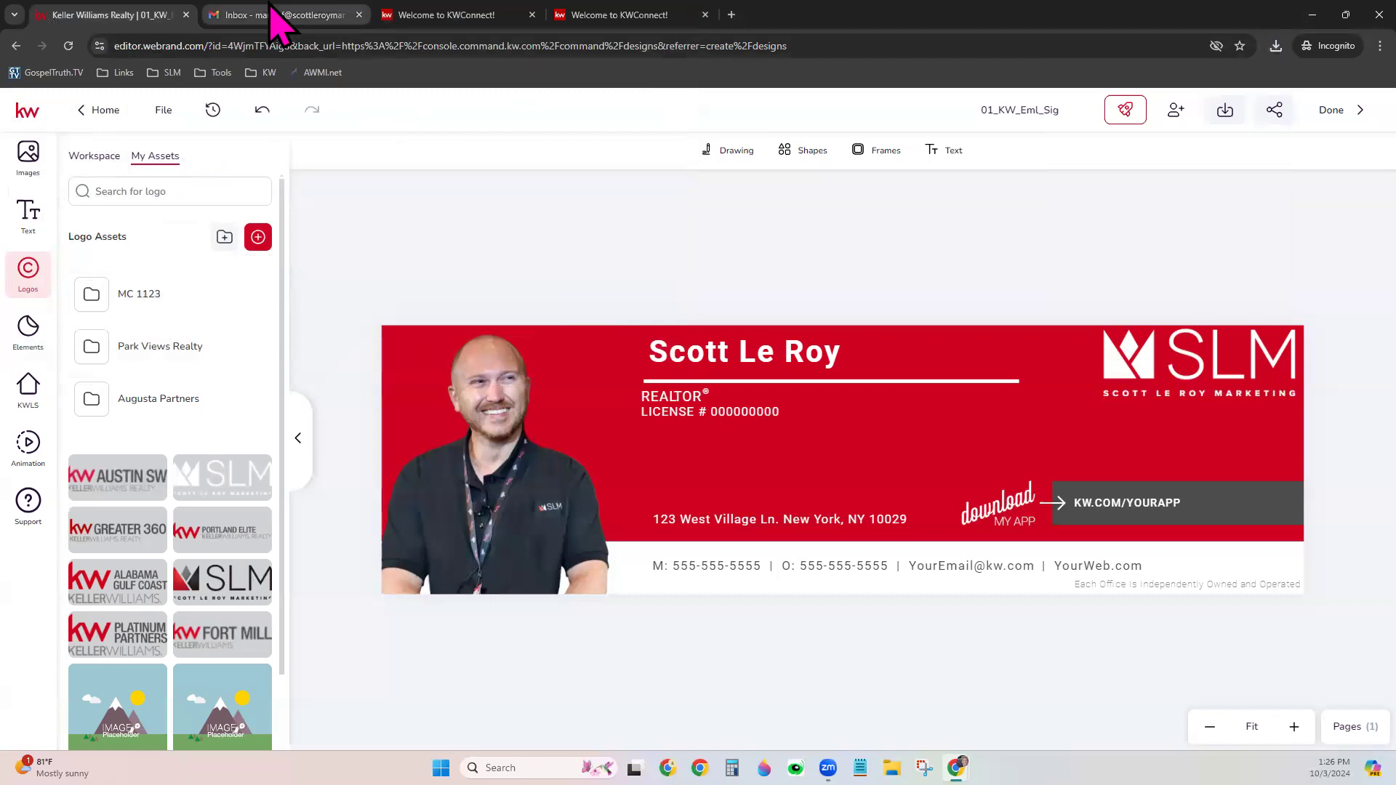
In Gmail, open the full settings page and scroll to the Signature section
{"action": "left_click", "coordinate": [274, 36]}
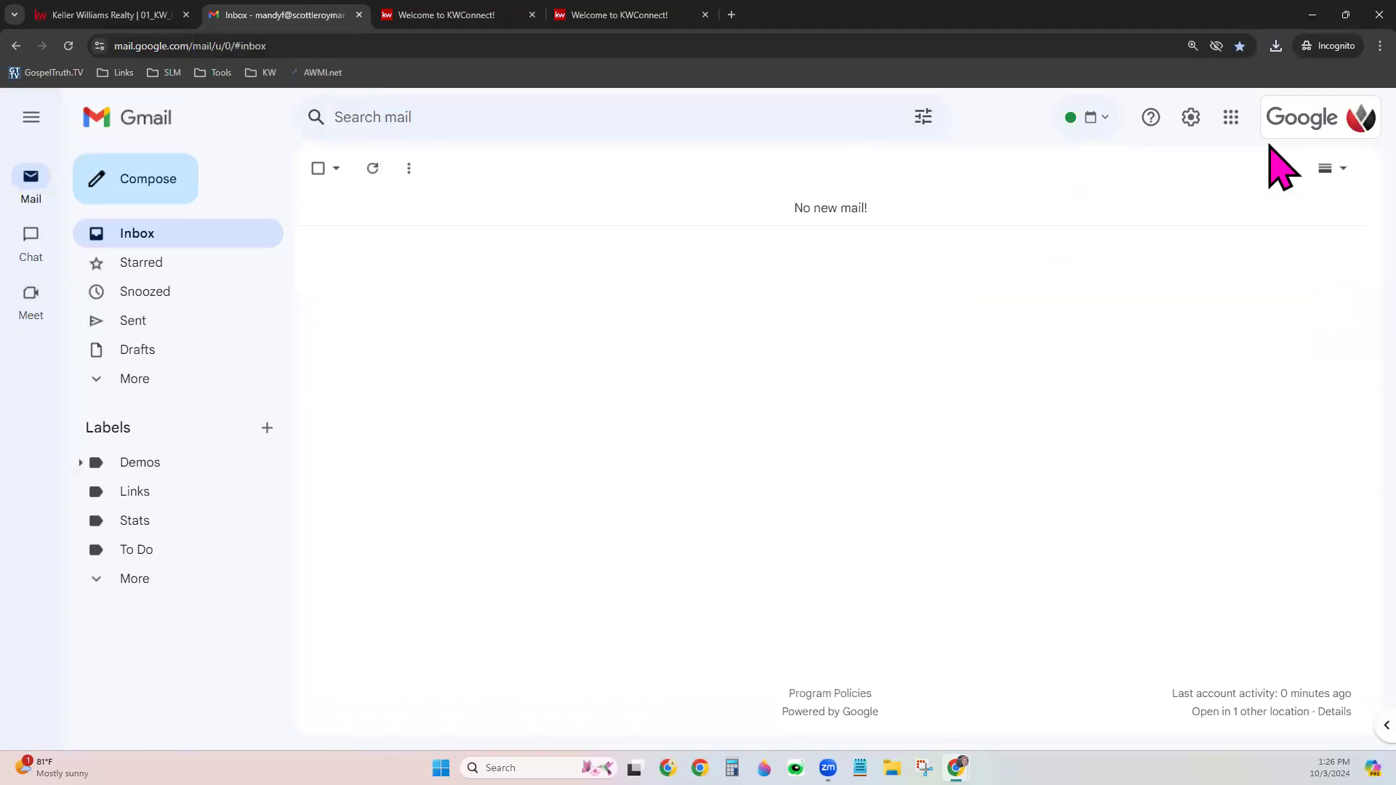
{"action": "left_click", "coordinate": [1192, 120]}
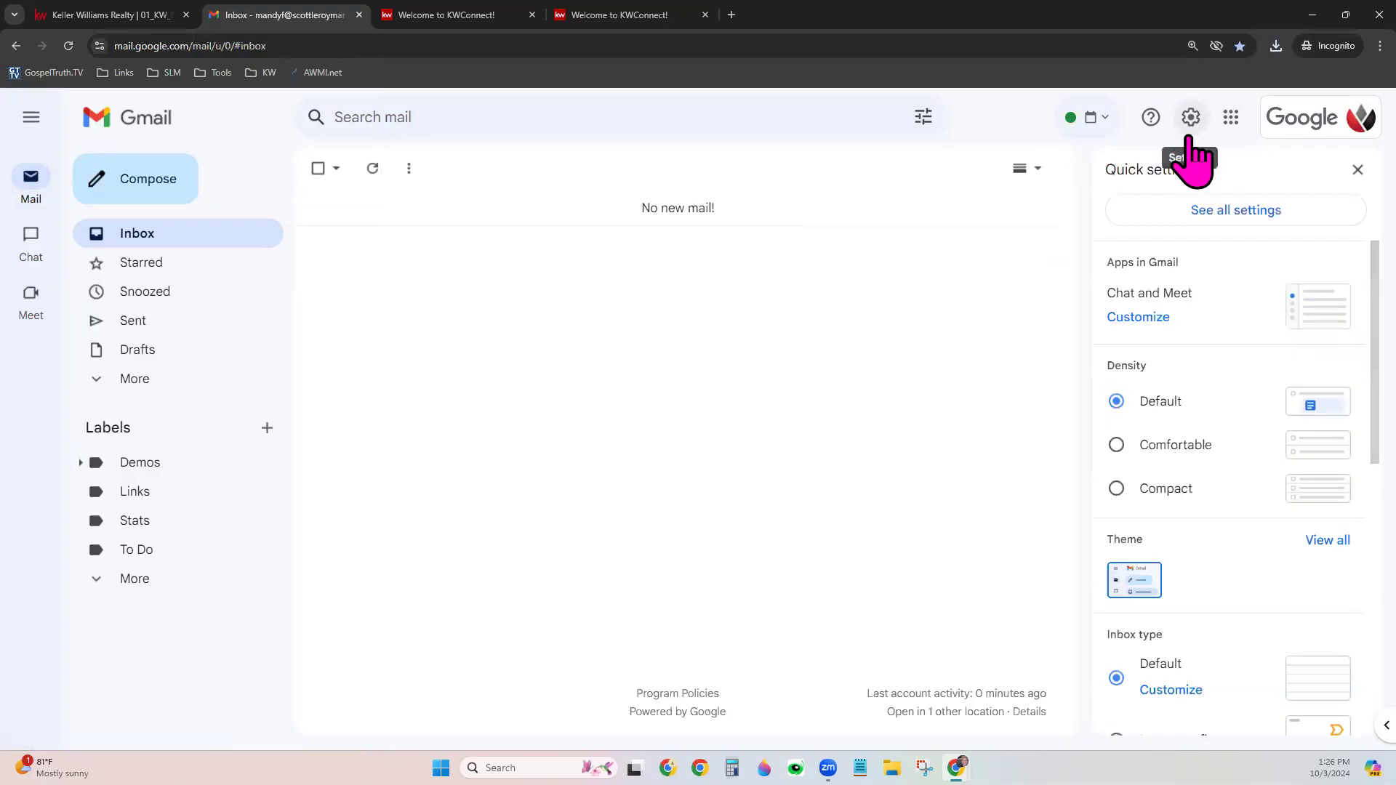
{"action": "left_click", "coordinate": [1222, 216]}
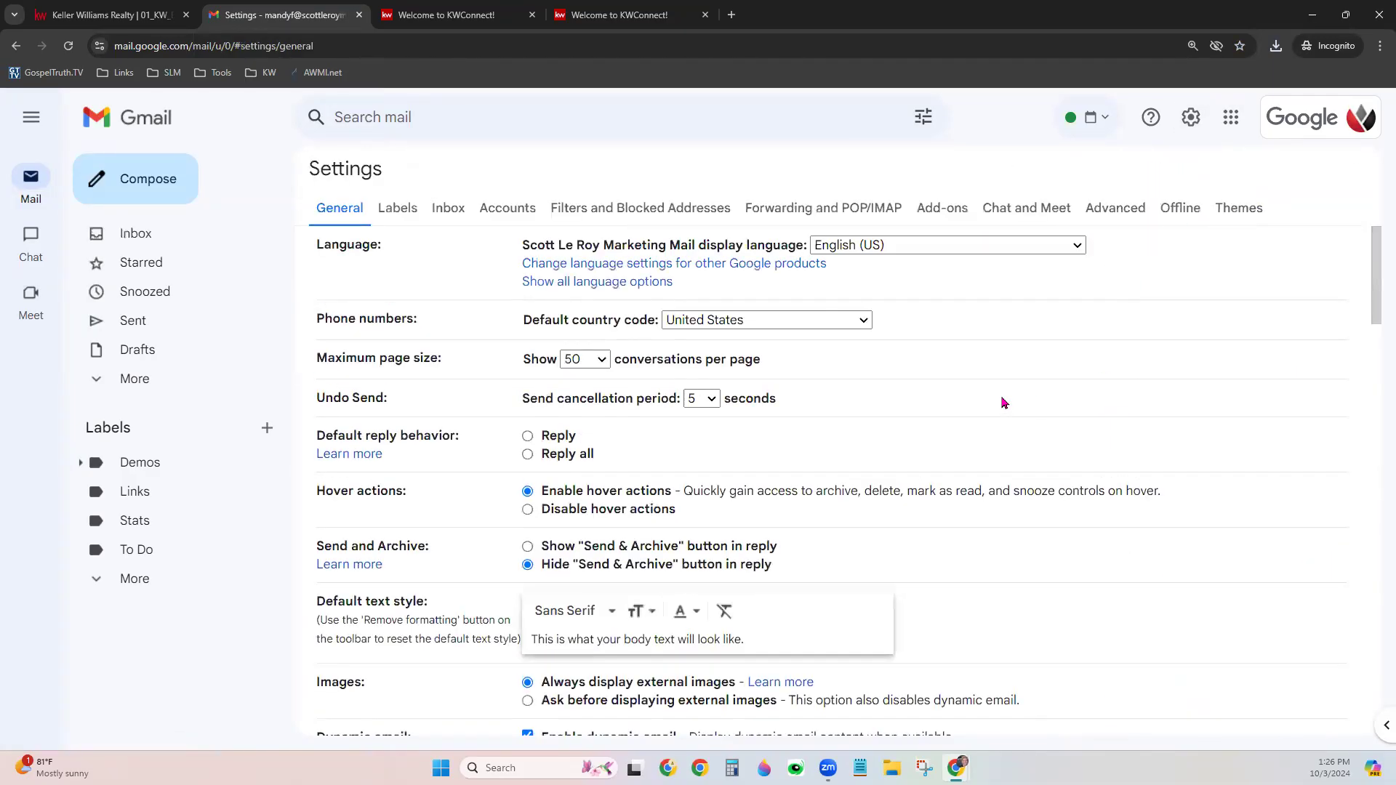
{"action": "scroll", "coordinate": [1003, 402], "scroll_direction": "down", "scroll_amount": 3}
{"action": "scroll", "coordinate": [1003, 402], "scroll_direction": "down", "scroll_amount": 14}
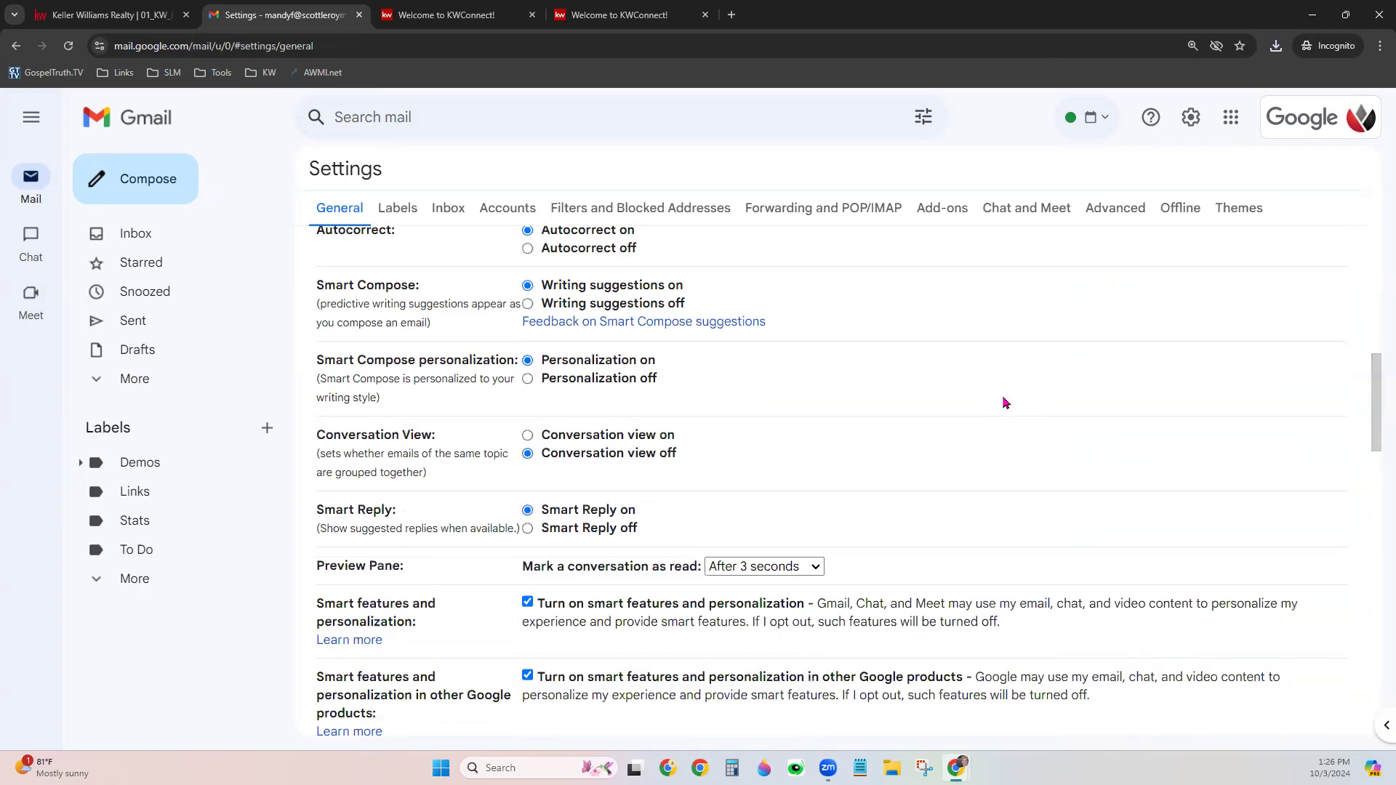
{"action": "scroll", "coordinate": [1003, 402], "scroll_direction": "down", "scroll_amount": 5}
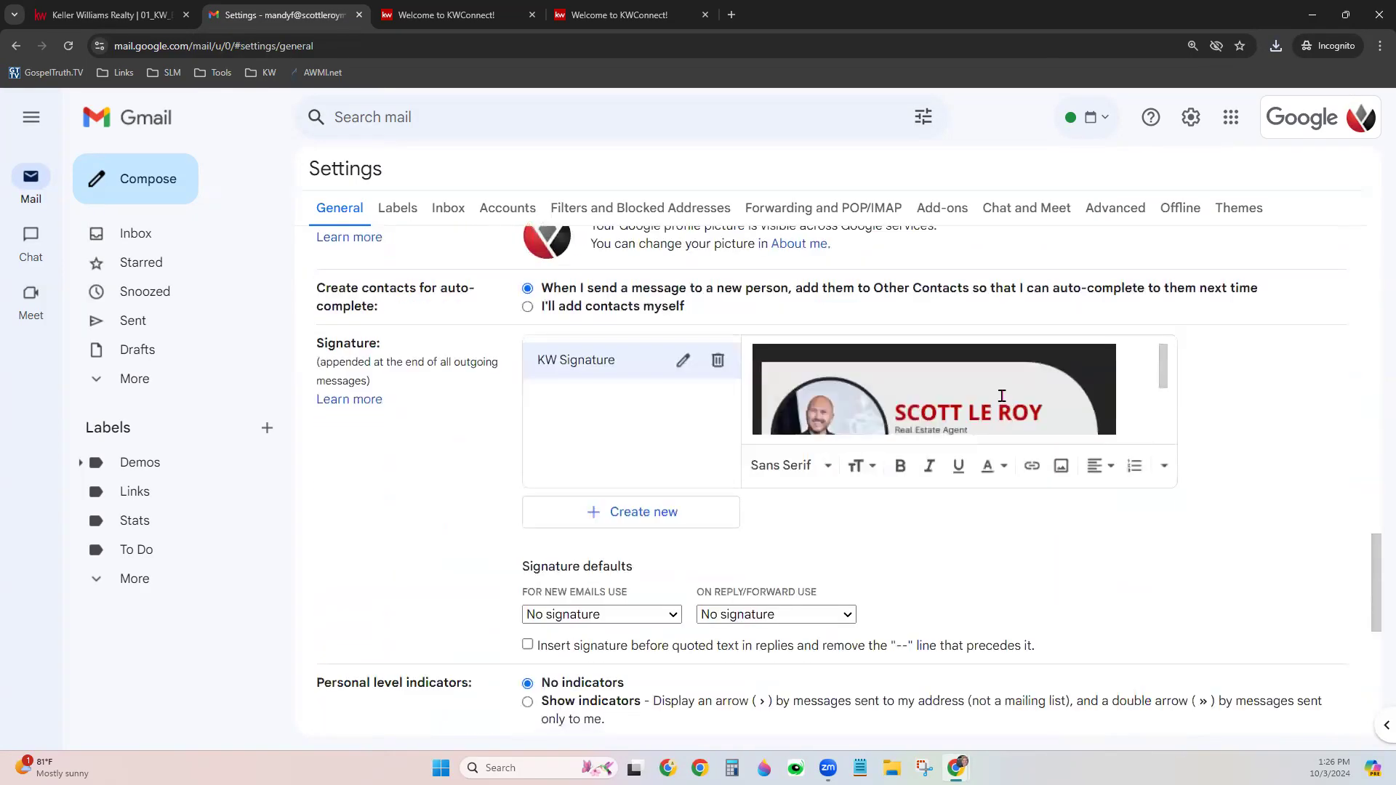
{"action": "scroll", "coordinate": [1001, 396], "scroll_direction": "down", "scroll_amount": 2}
{"action": "scroll", "coordinate": [928, 532], "scroll_direction": "down", "scroll_amount": 1}
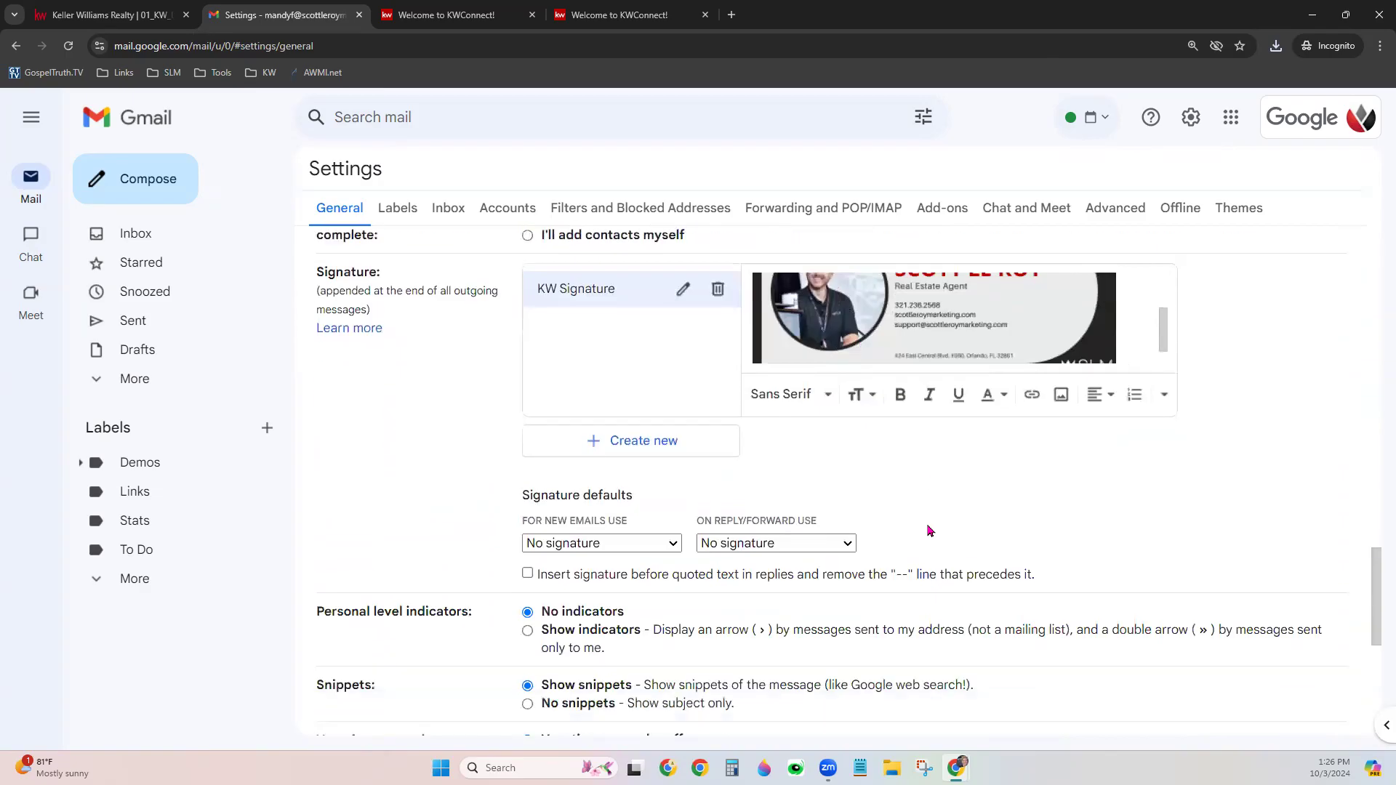
{"action": "scroll", "coordinate": [846, 356], "scroll_direction": "up", "scroll_amount": 2}
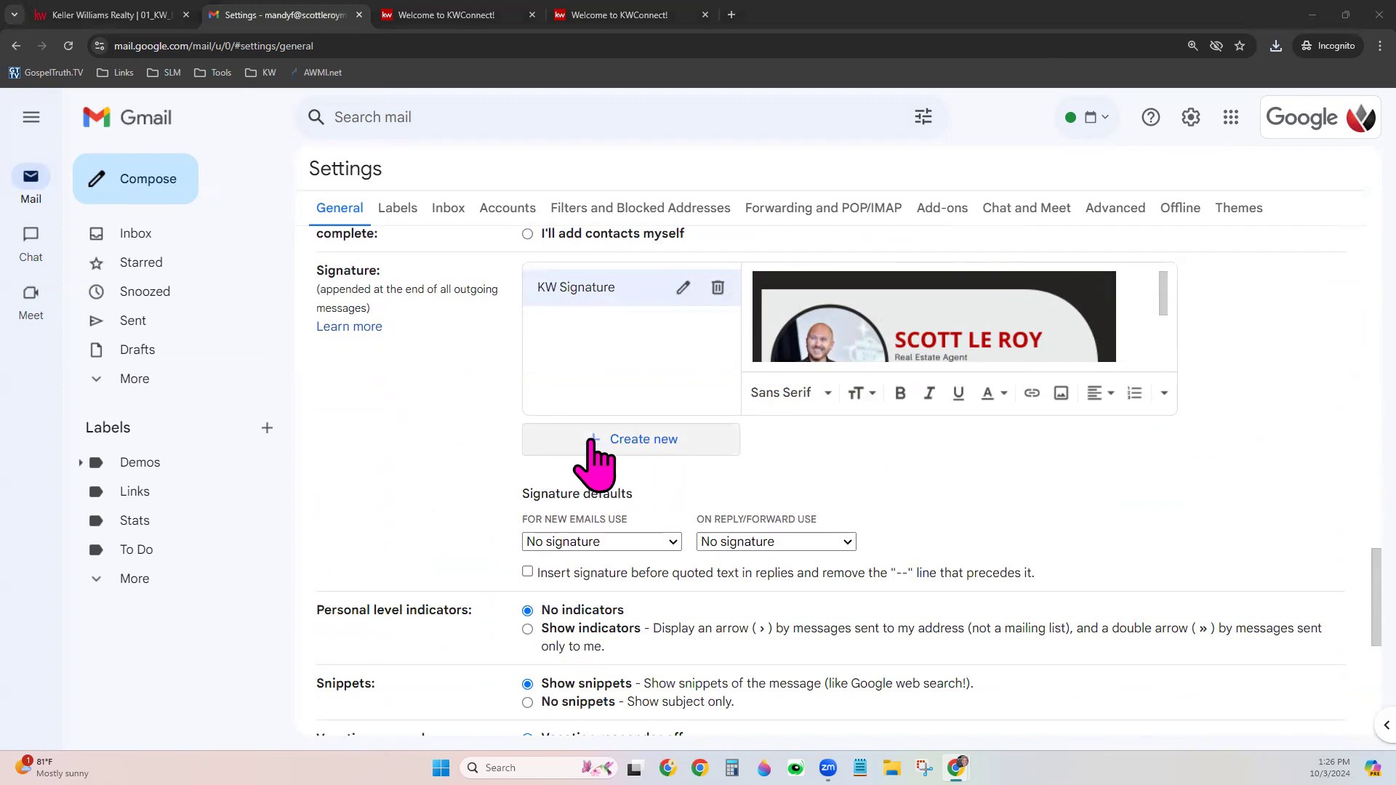
Create a new signature named 'Demo Sig'
{"action": "left_click", "coordinate": [654, 441]}
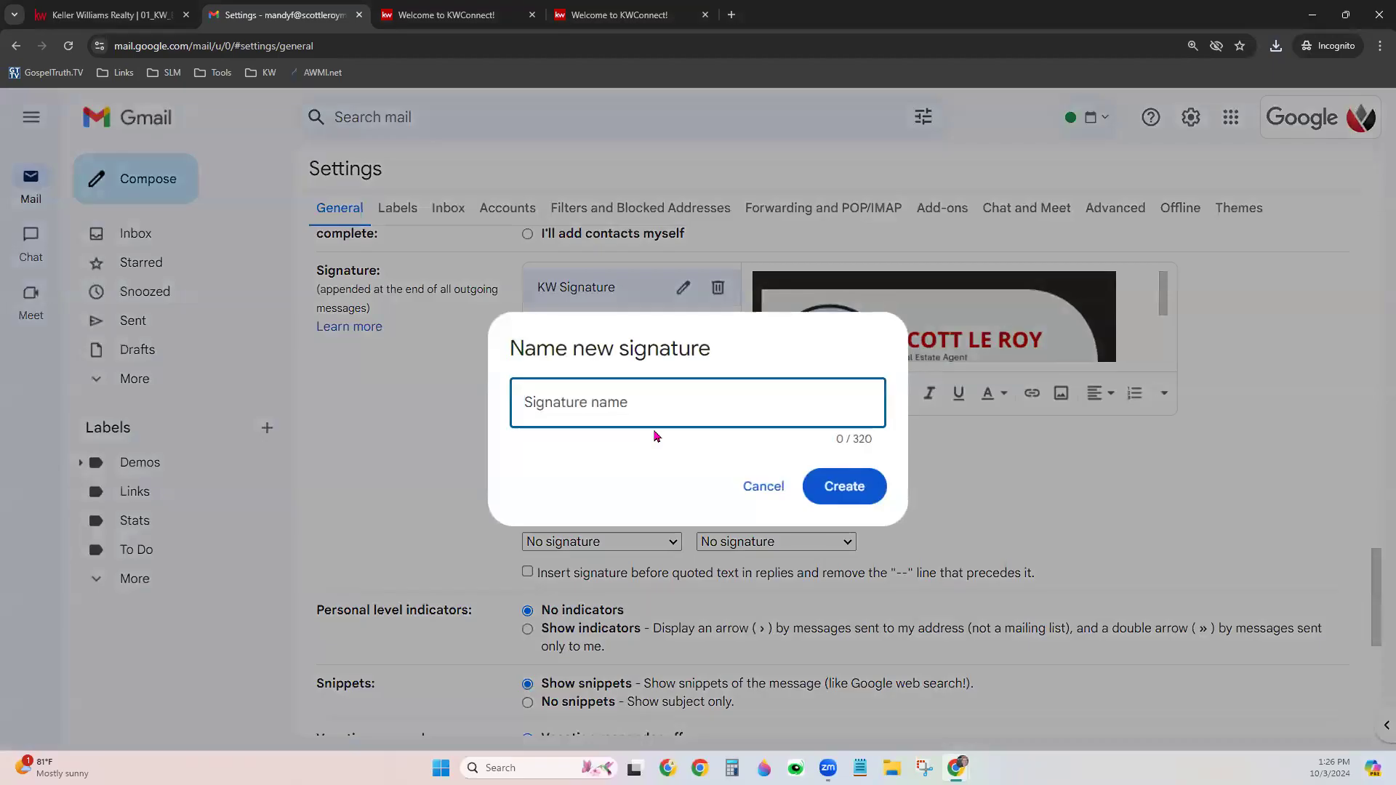
{"action": "type", "text": "Demo Sig"}
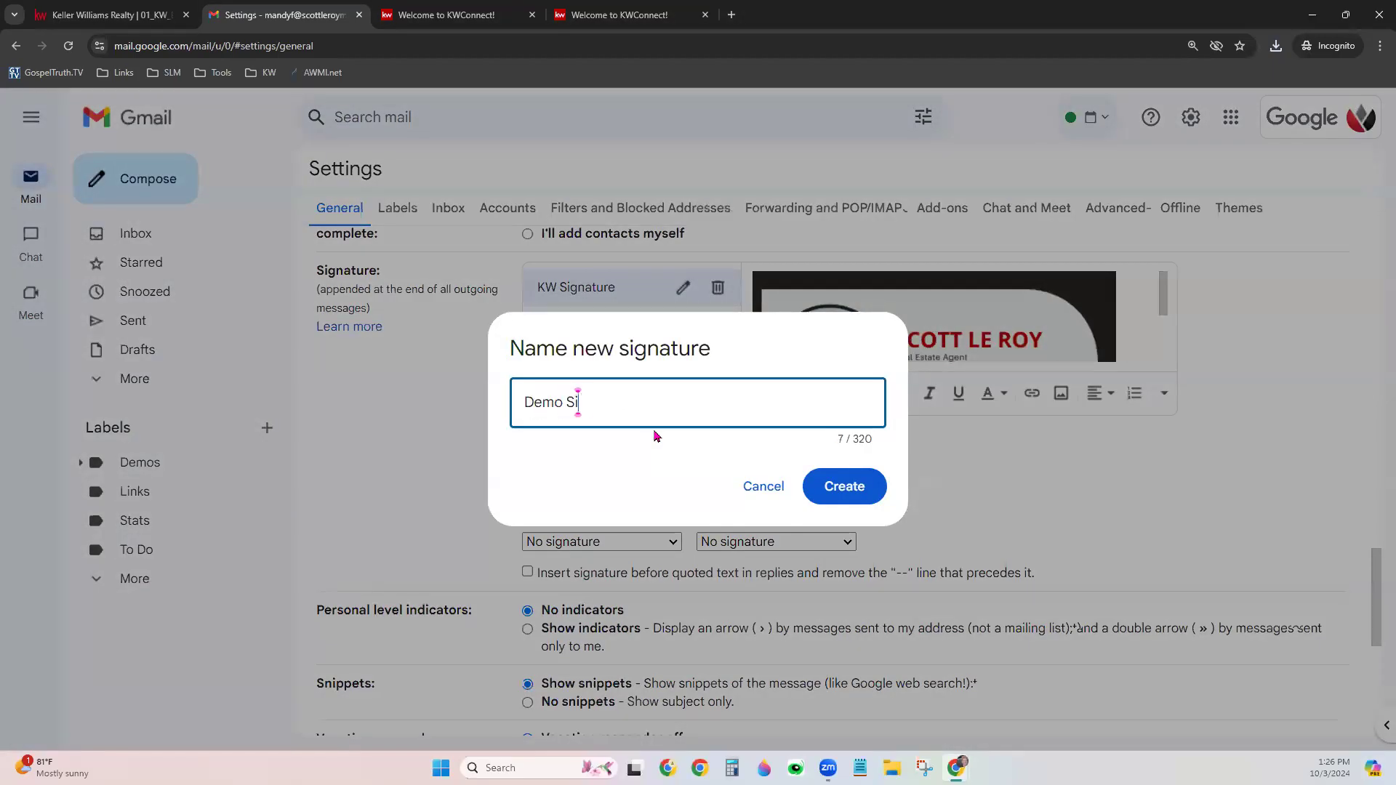
{"action": "left_click", "coordinate": [875, 485]}
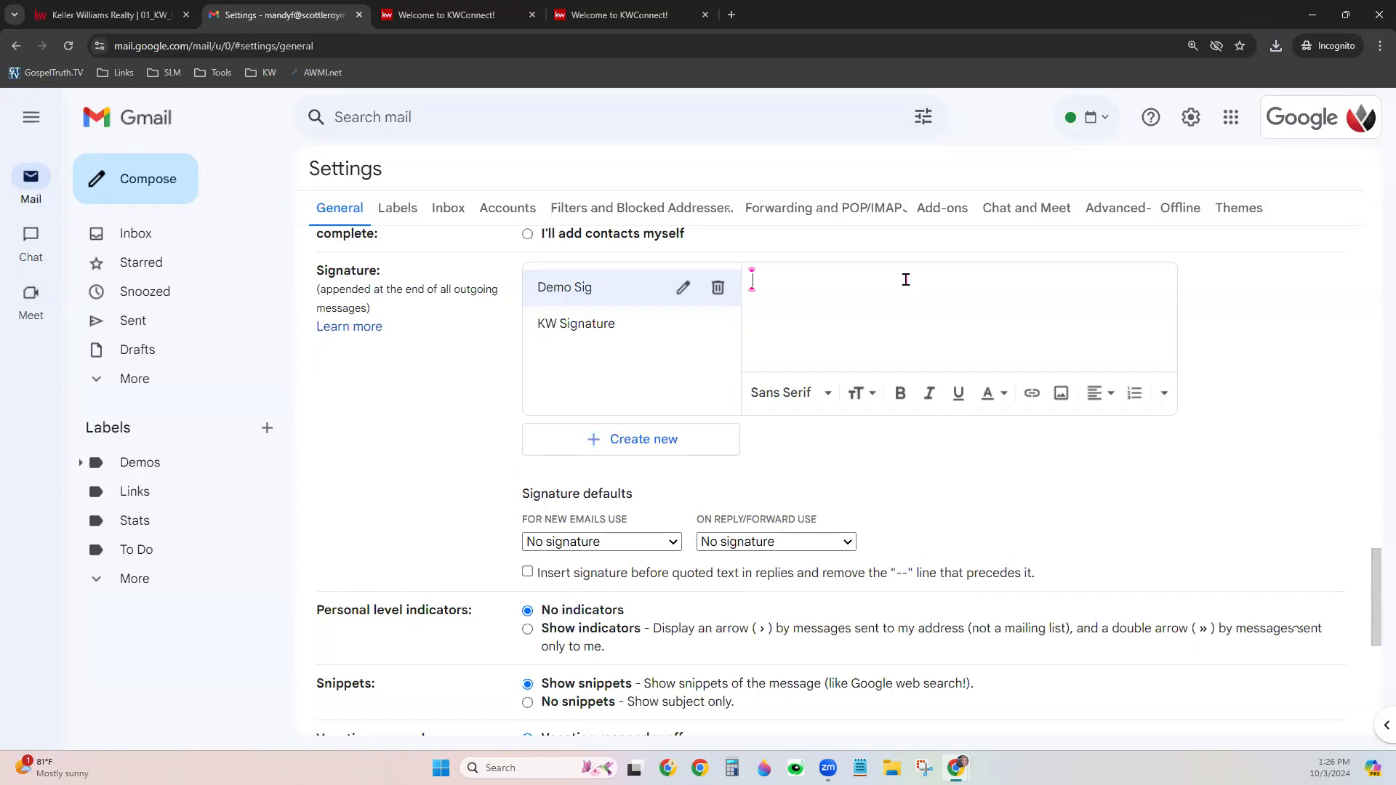
Upload the signature PNG from Downloads to Imgur in a new tab
{"action": "left_click", "coordinate": [731, 16]}
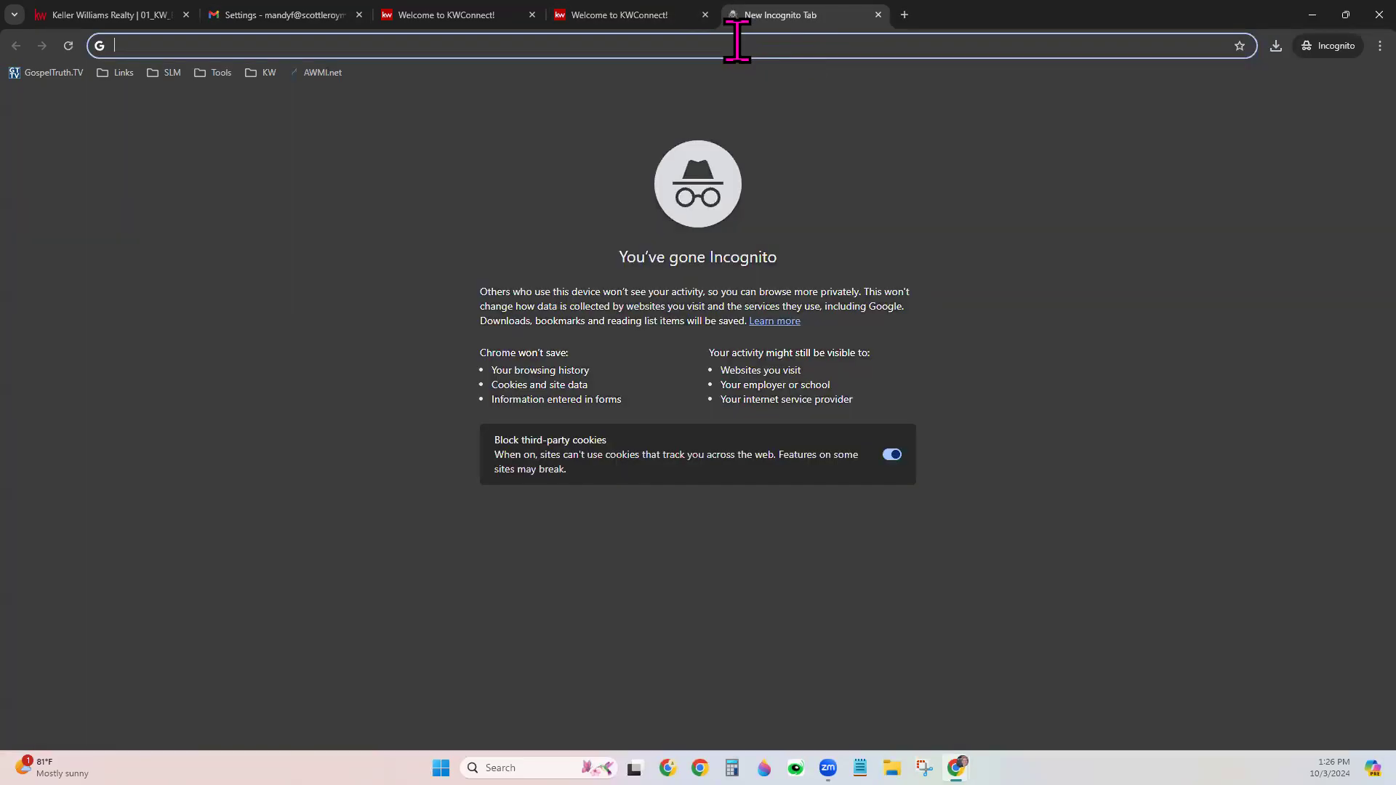
{"action": "type", "text": "imgur"}
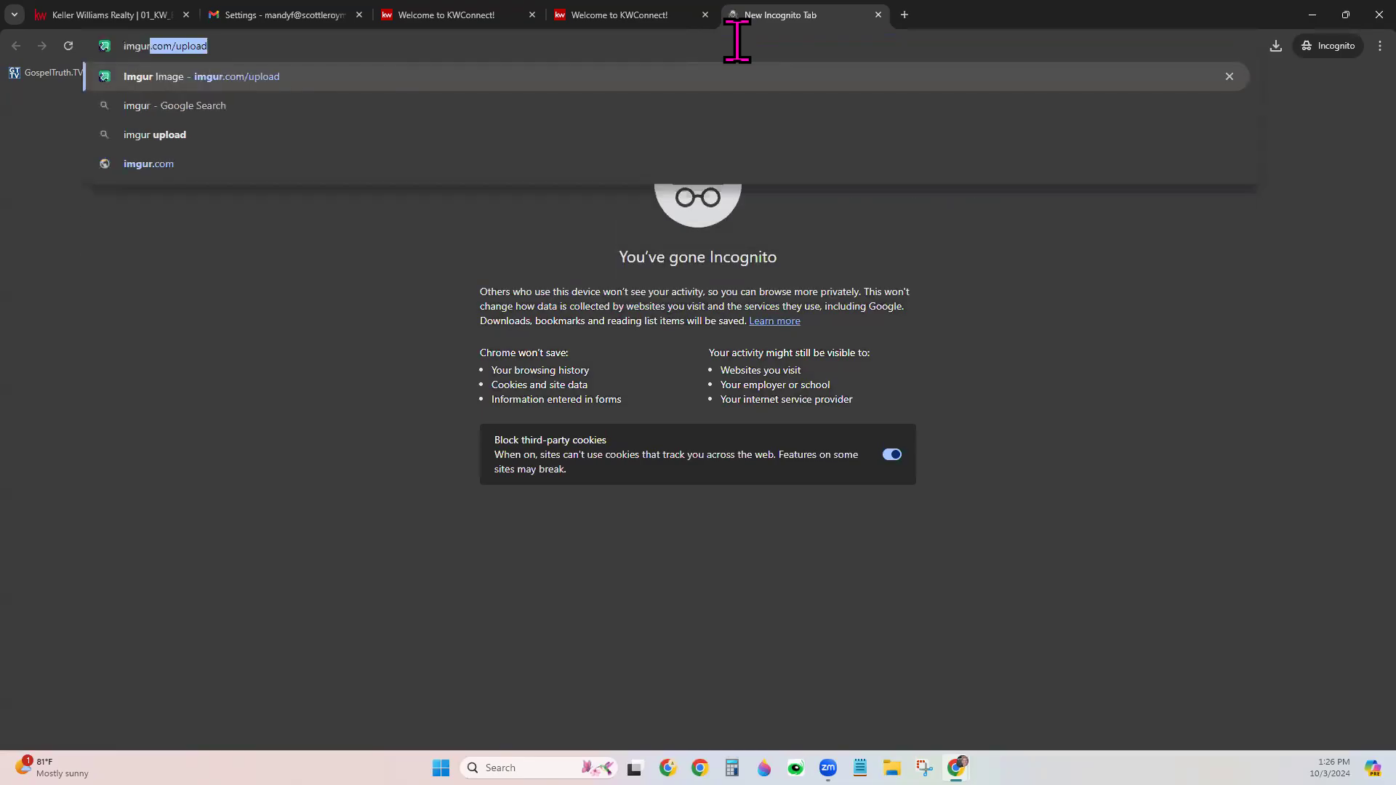
{"action": "key", "text": "Return"}
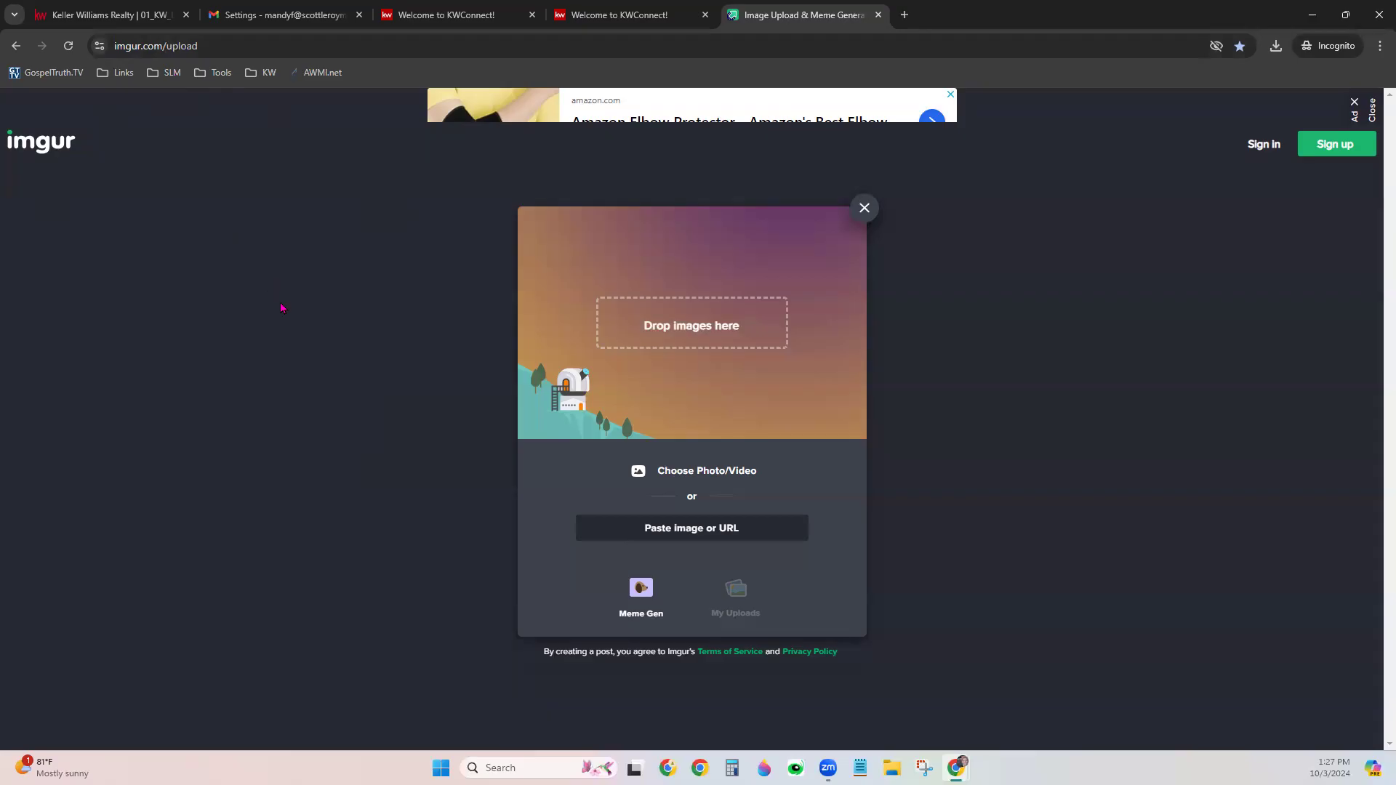
{"action": "left_click", "coordinate": [706, 474]}
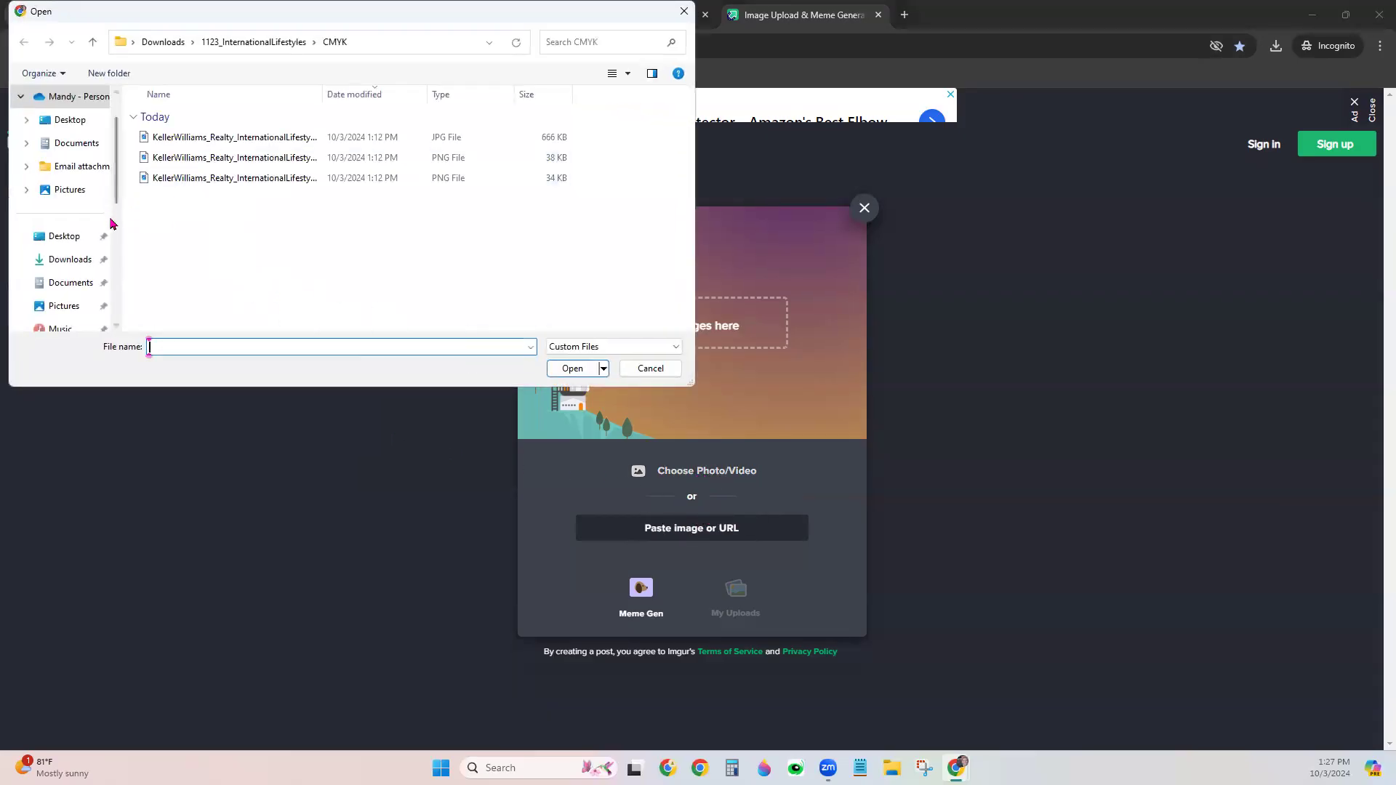
{"action": "left_click", "coordinate": [76, 262]}
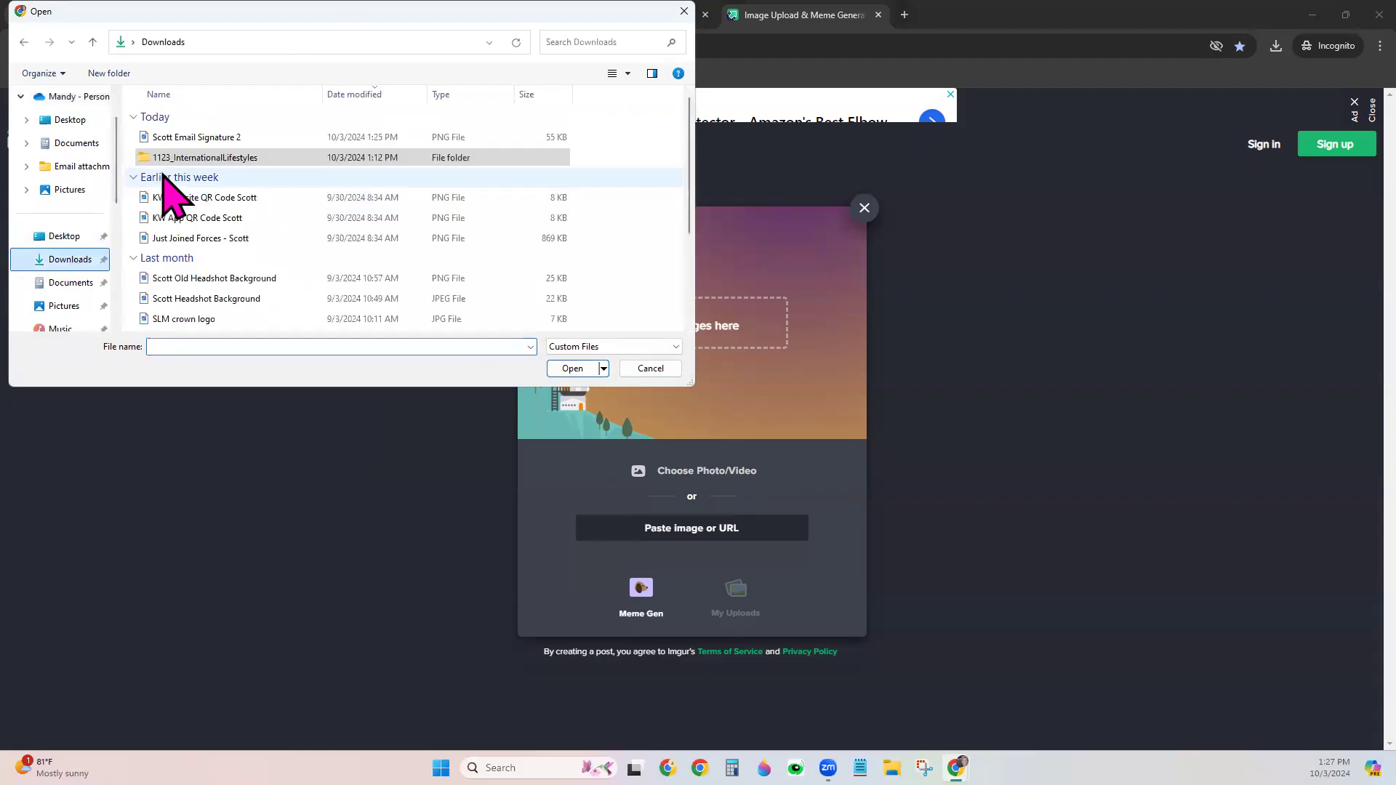
{"action": "left_click", "coordinate": [211, 138]}
{"action": "left_click", "coordinate": [572, 369]}
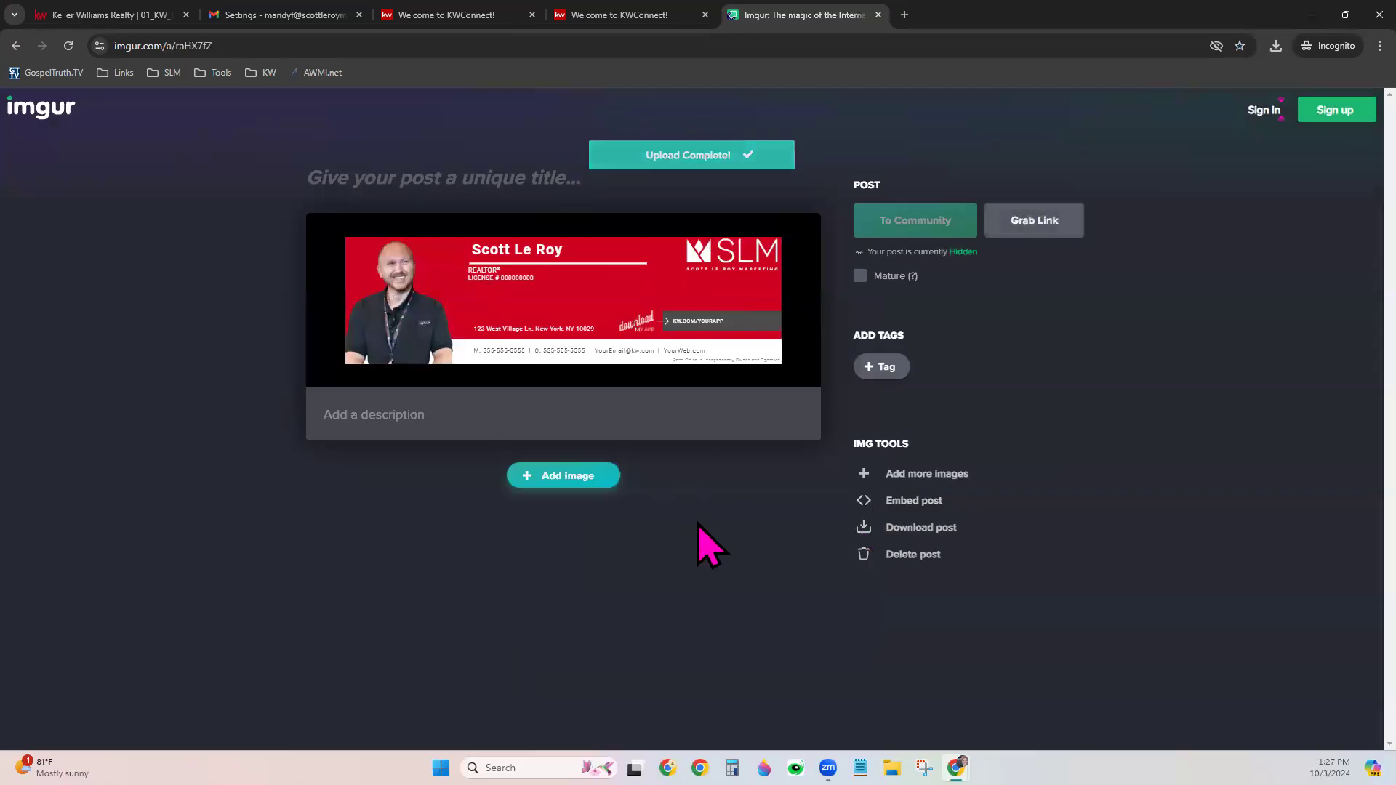
Copy the direct ssScAU1.png image address, then return to Gmail's settings
{"action": "right_click", "coordinate": [564, 270]}
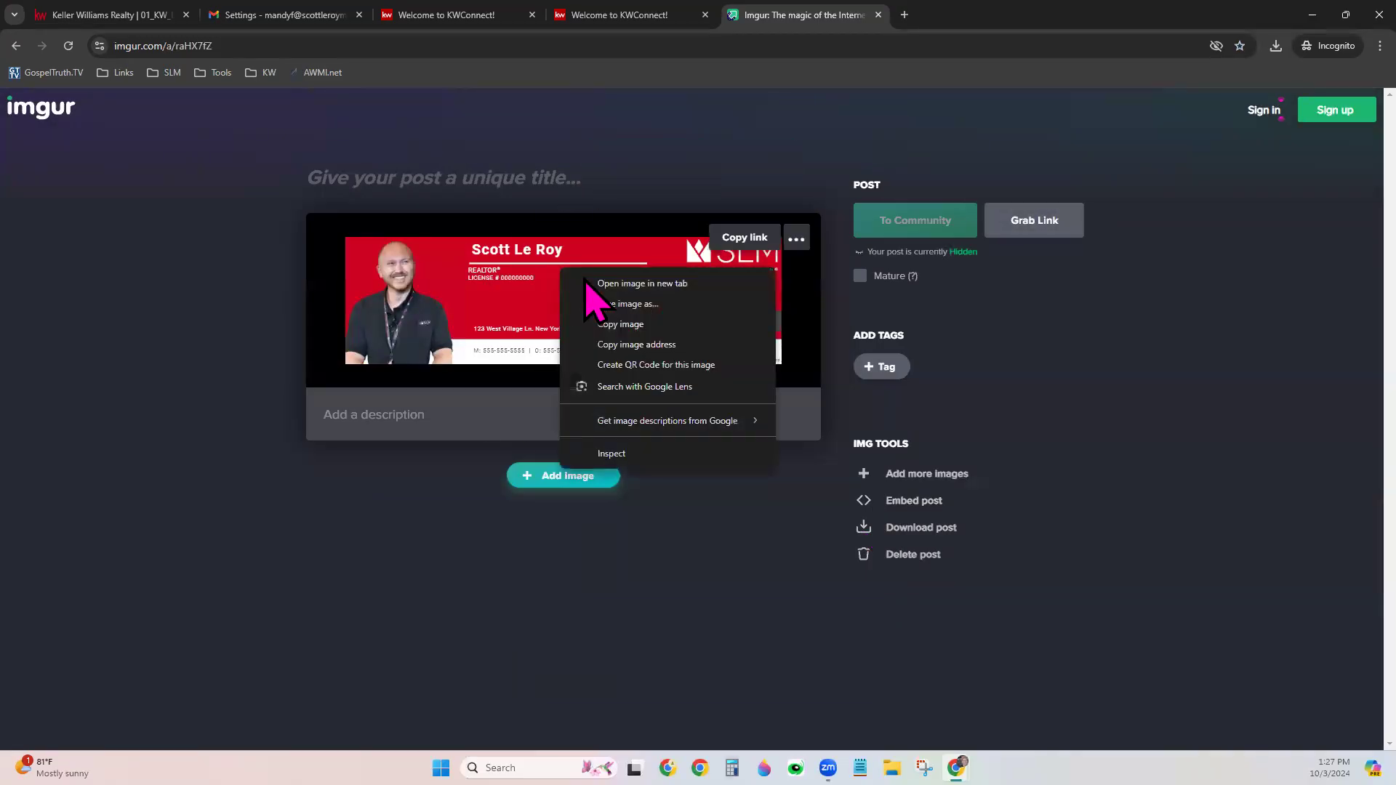
{"action": "left_click", "coordinate": [608, 284]}
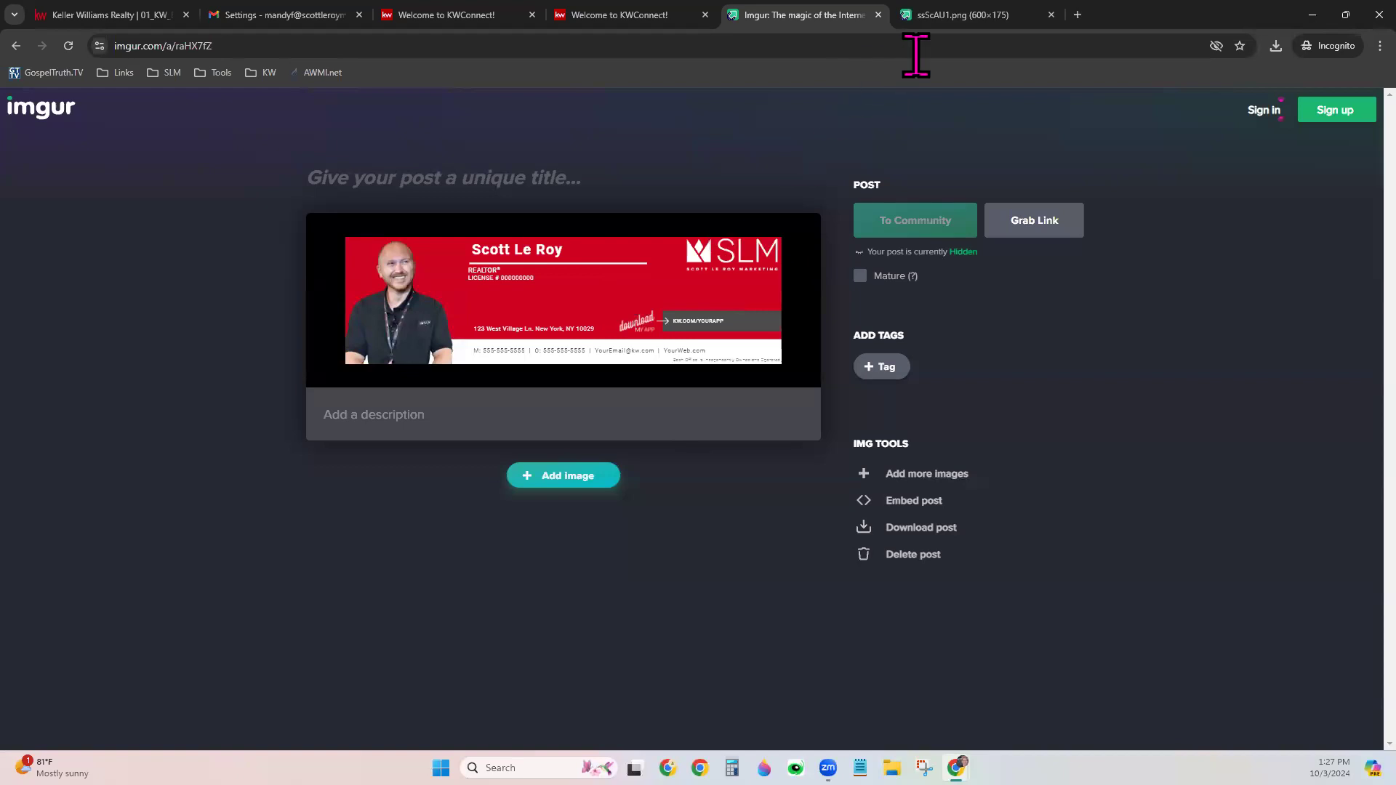
{"action": "left_click", "coordinate": [948, 9]}
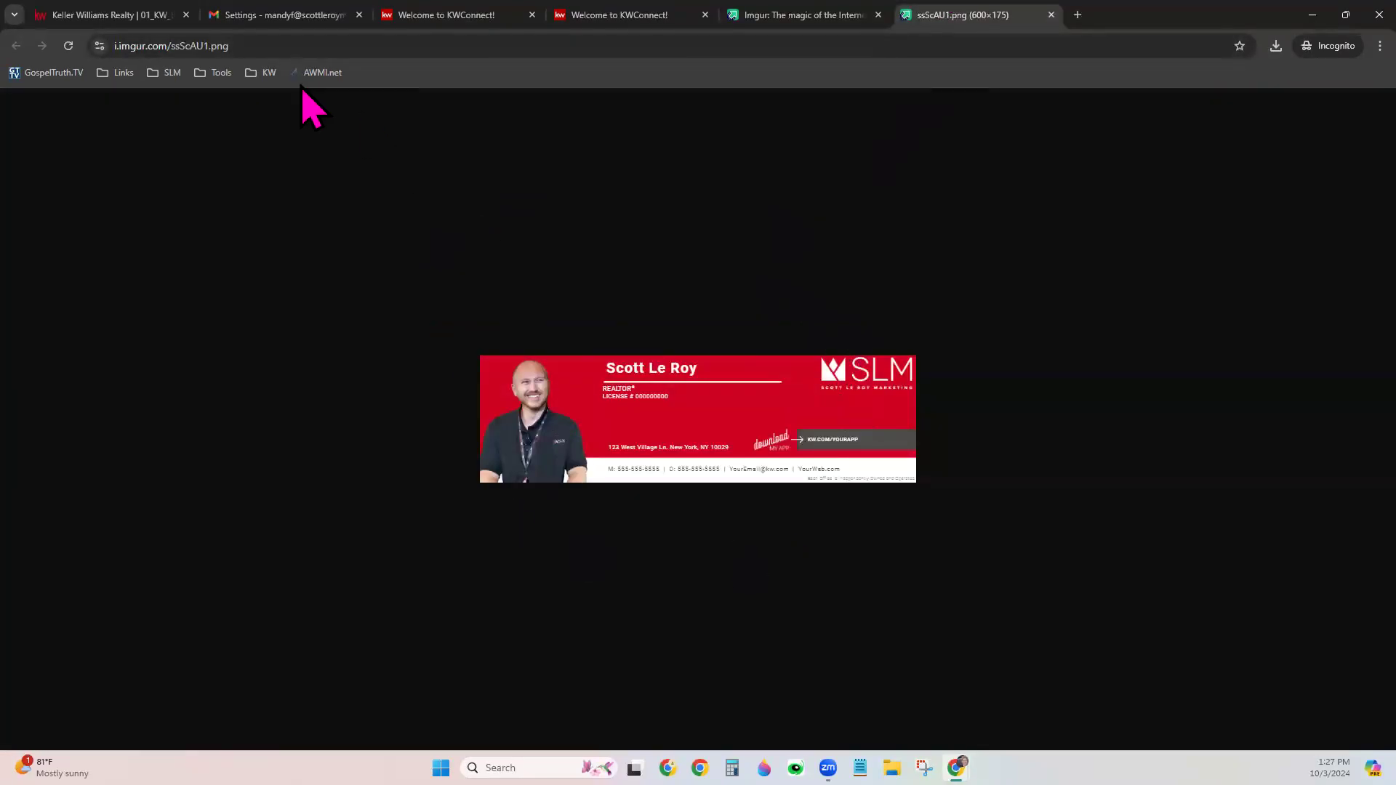
{"action": "left_click", "coordinate": [232, 47]}
{"action": "right_click", "coordinate": [232, 47]}
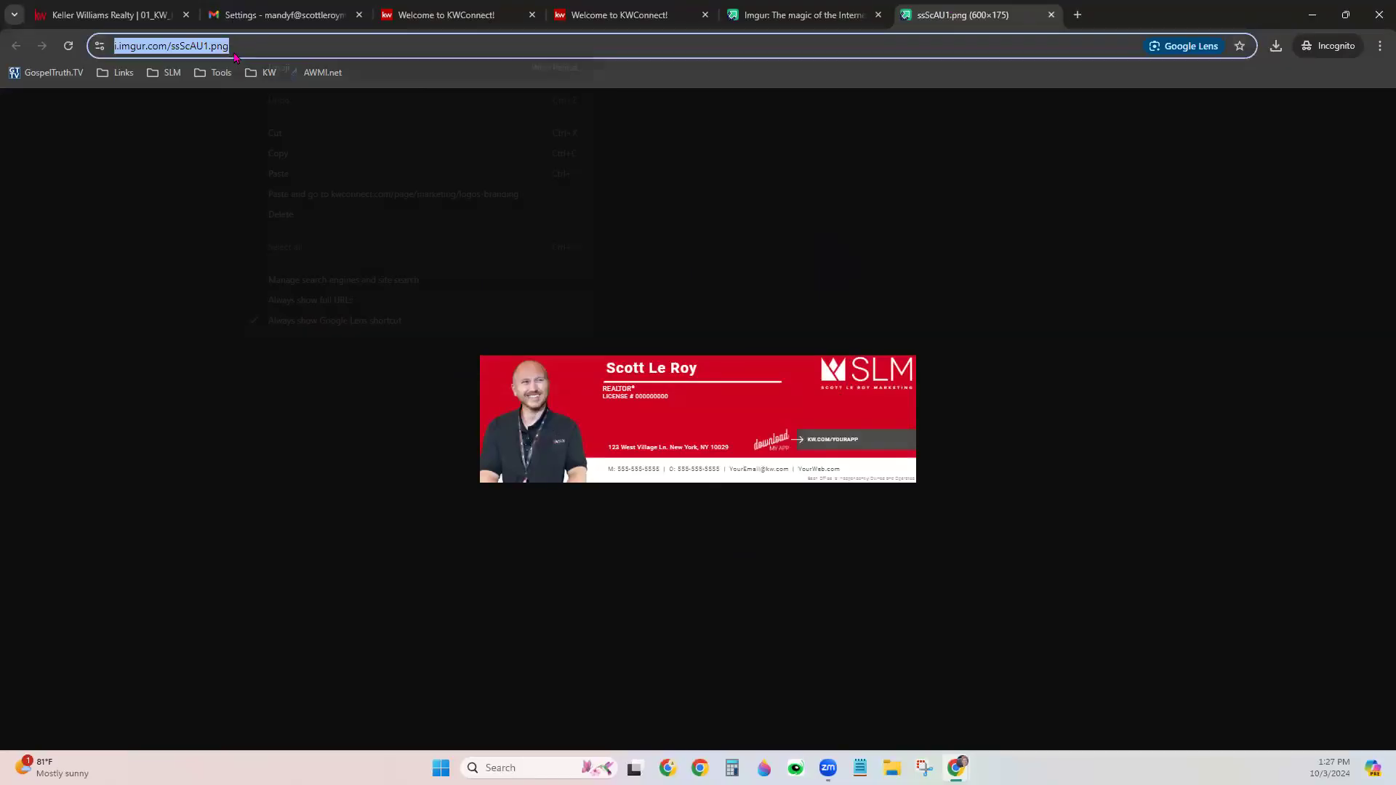
{"action": "left_click", "coordinate": [289, 152]}
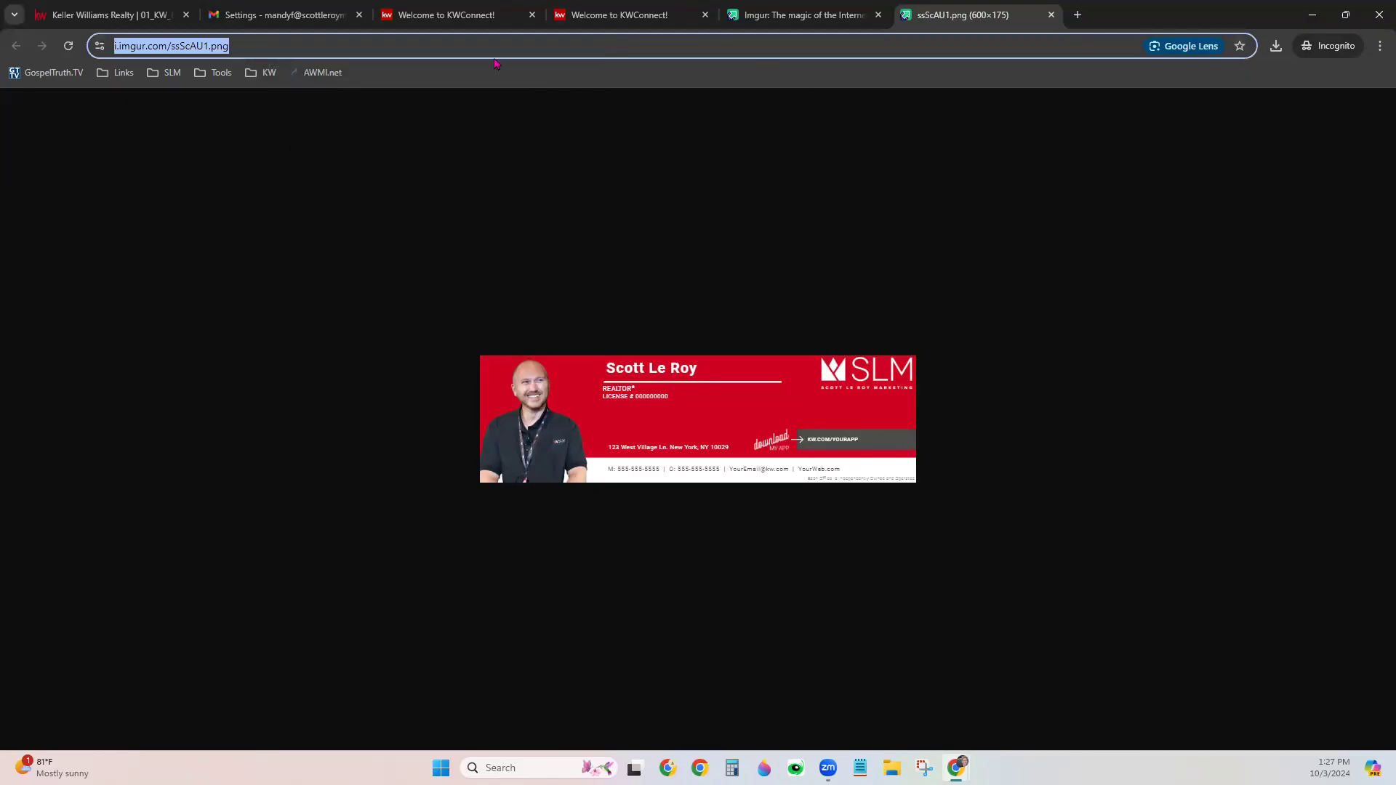
{"action": "left_click", "coordinate": [280, 15]}
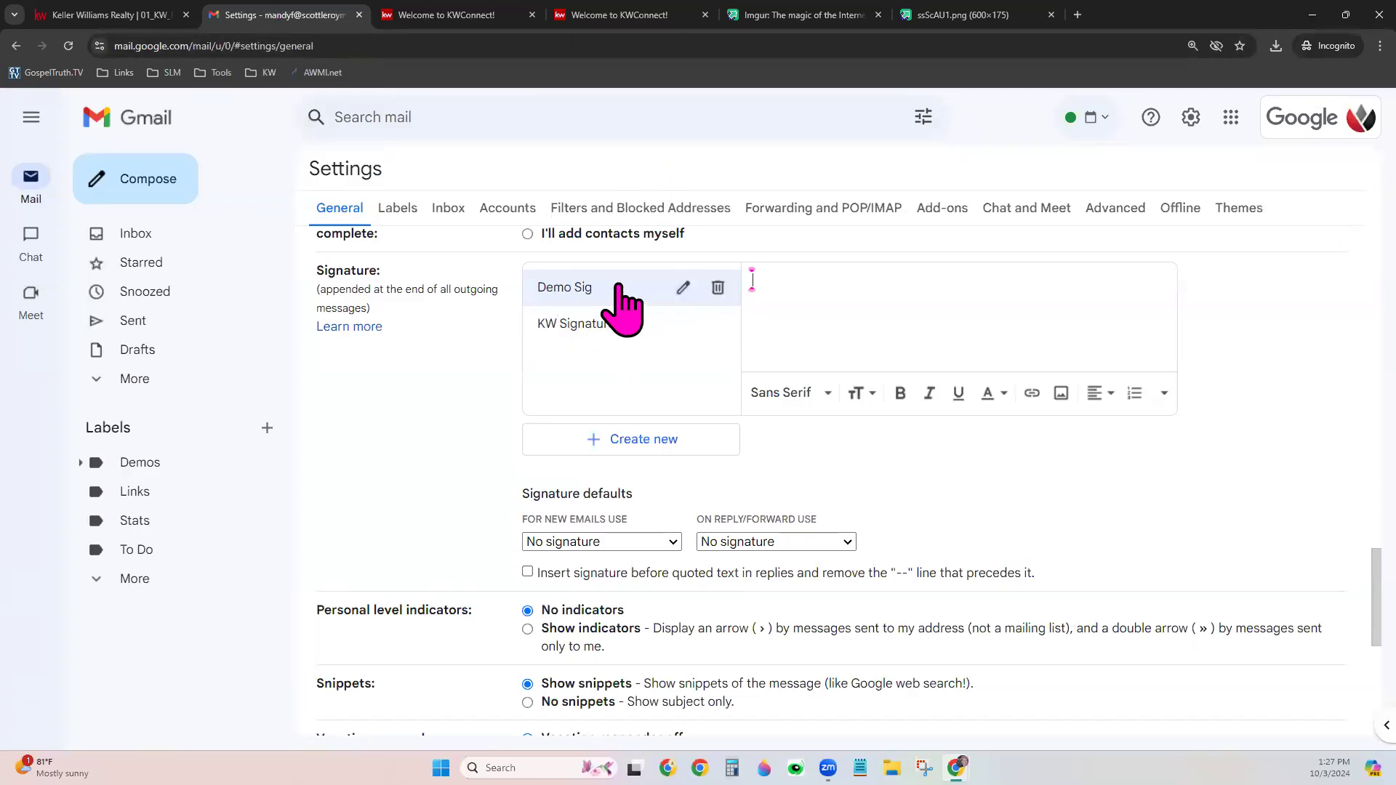
Insert the Imgur-hosted ssScAU1.png banner into Demo Sig by its web address
{"action": "left_click", "coordinate": [1059, 393]}
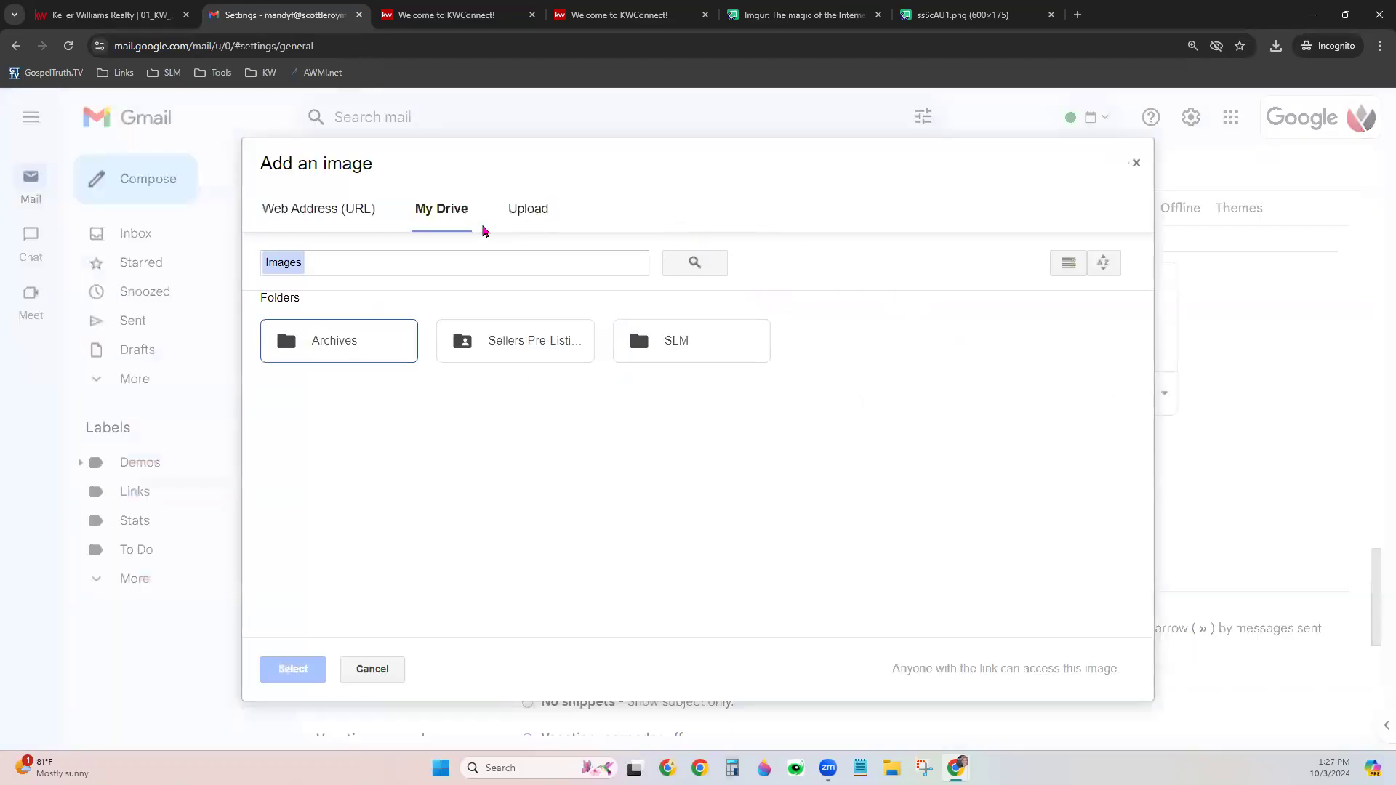
{"action": "left_click", "coordinate": [310, 223]}
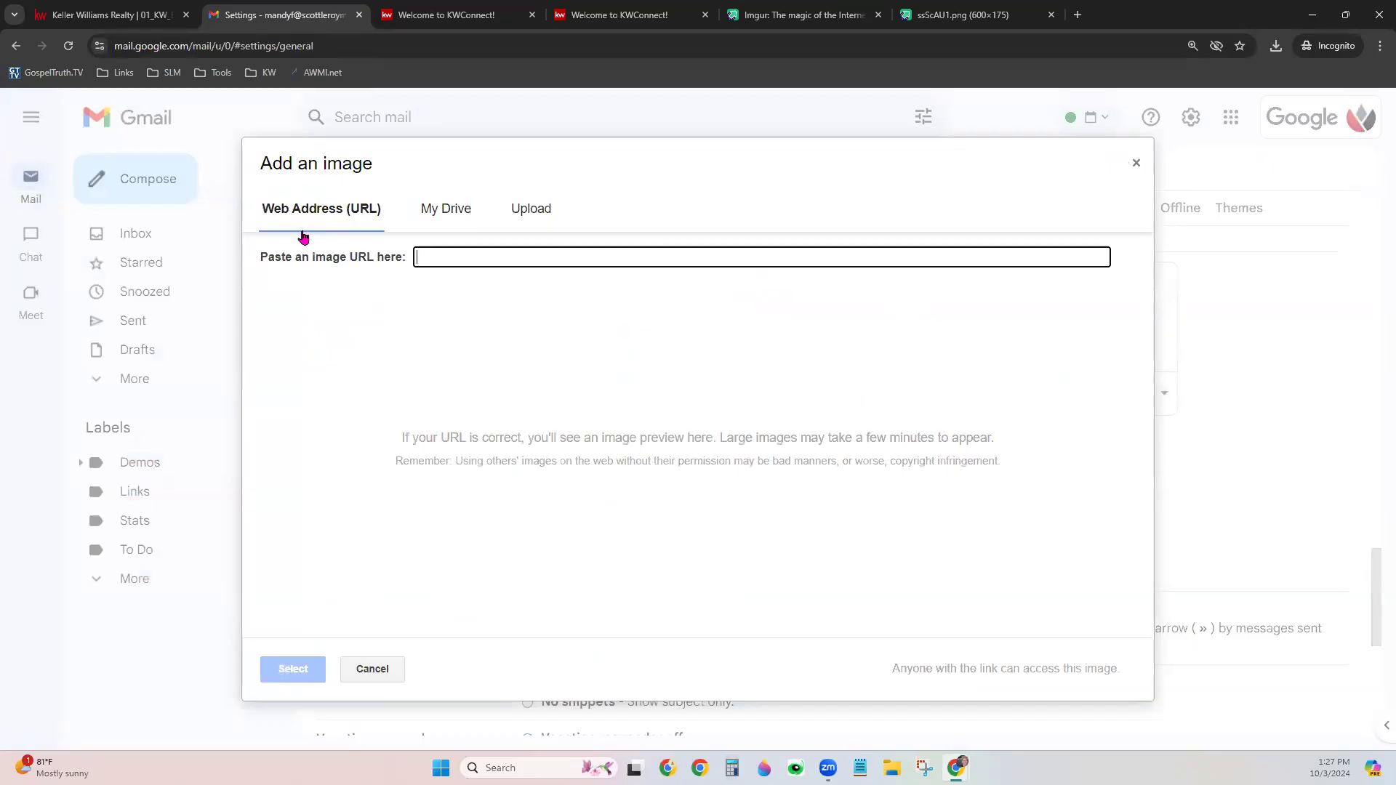
{"action": "key", "text": "ctrl+v"}
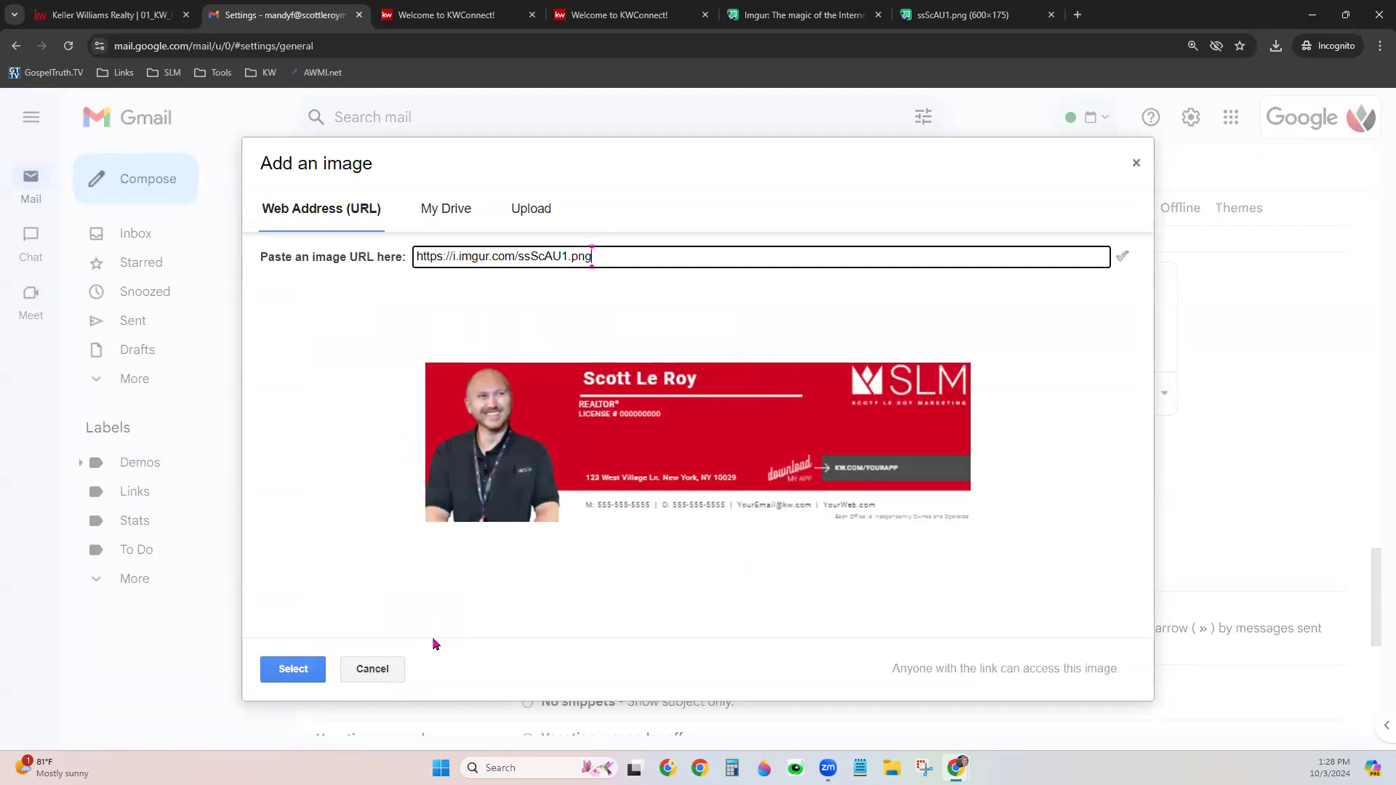
{"action": "left_click", "coordinate": [297, 670]}
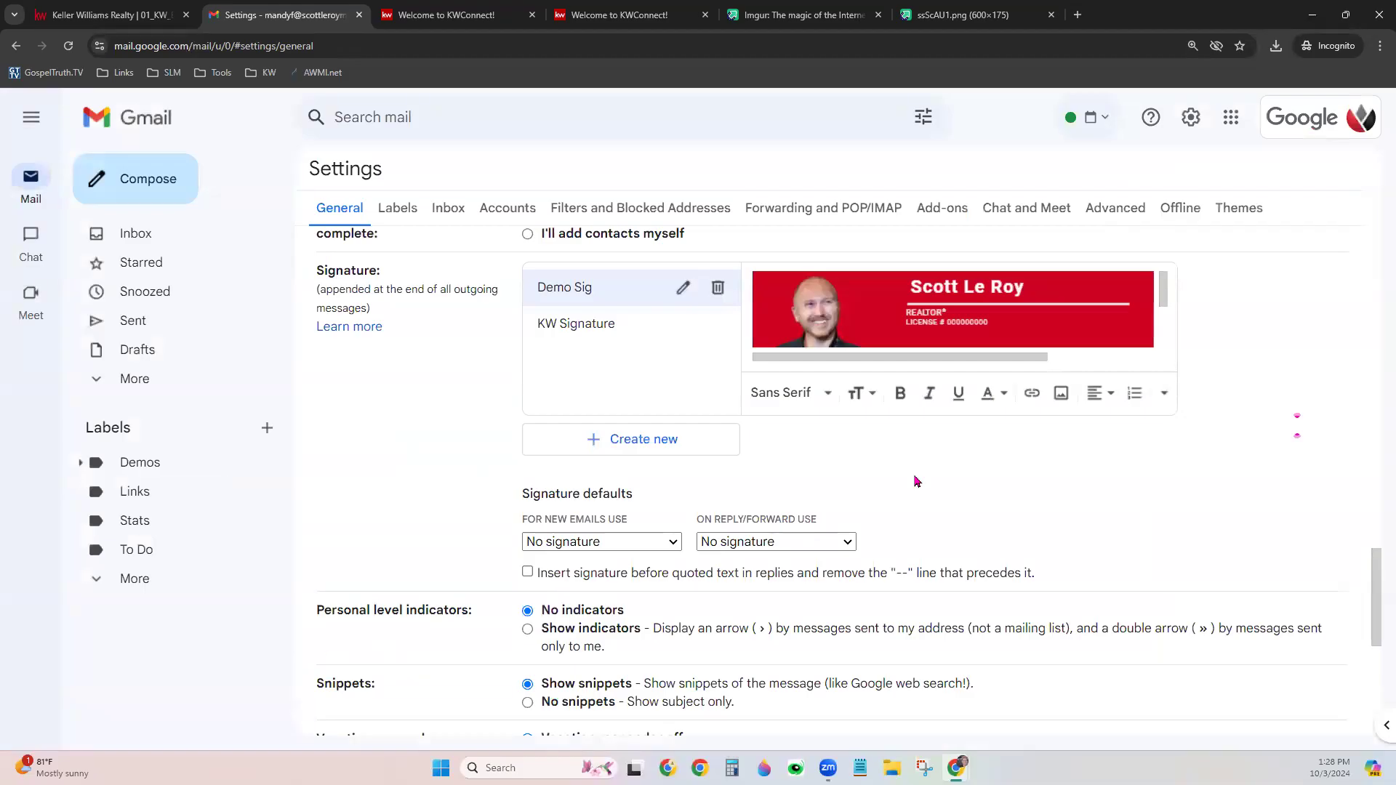
Resize the Demo Sig banner image to Original size
{"action": "left_click", "coordinate": [1018, 291]}
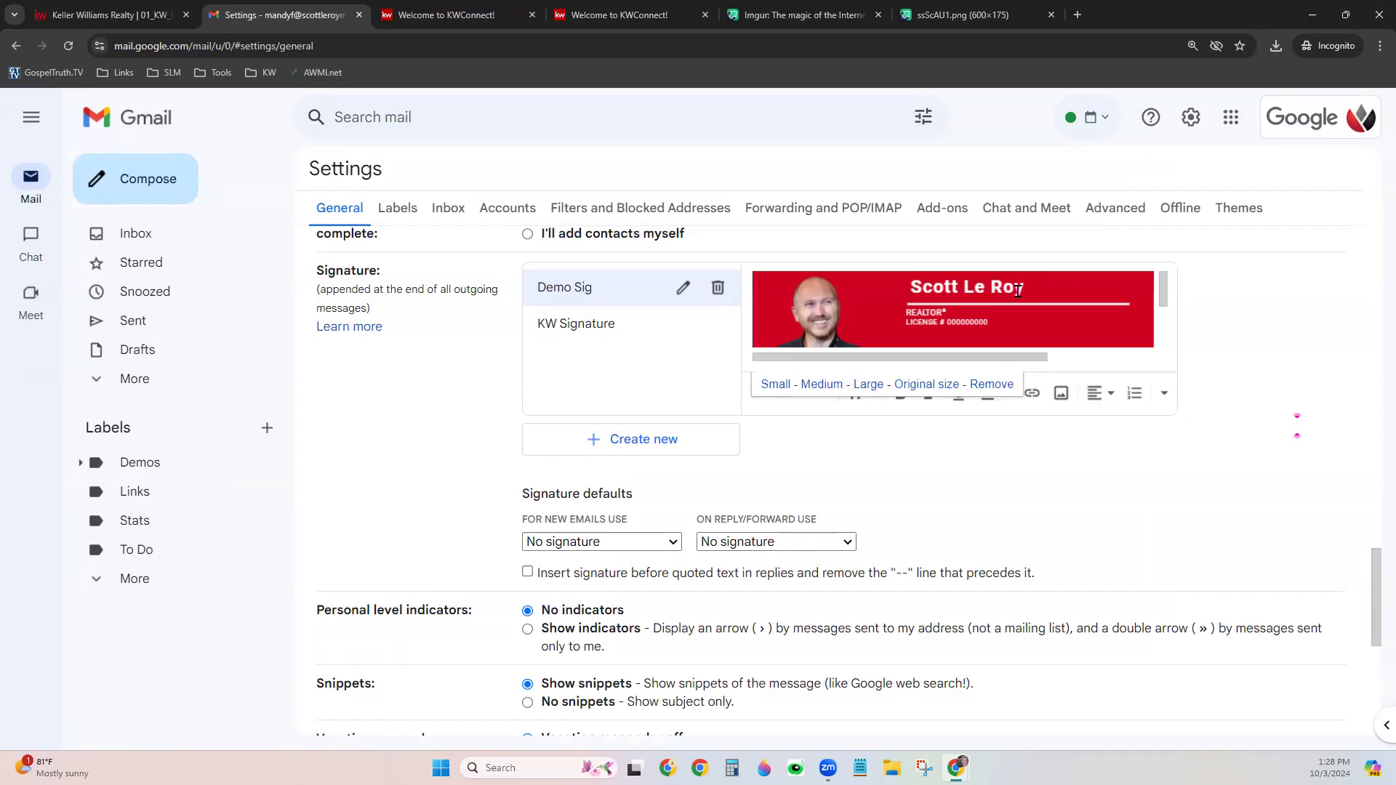
{"action": "left_click", "coordinate": [964, 320]}
{"action": "left_click", "coordinate": [868, 386]}
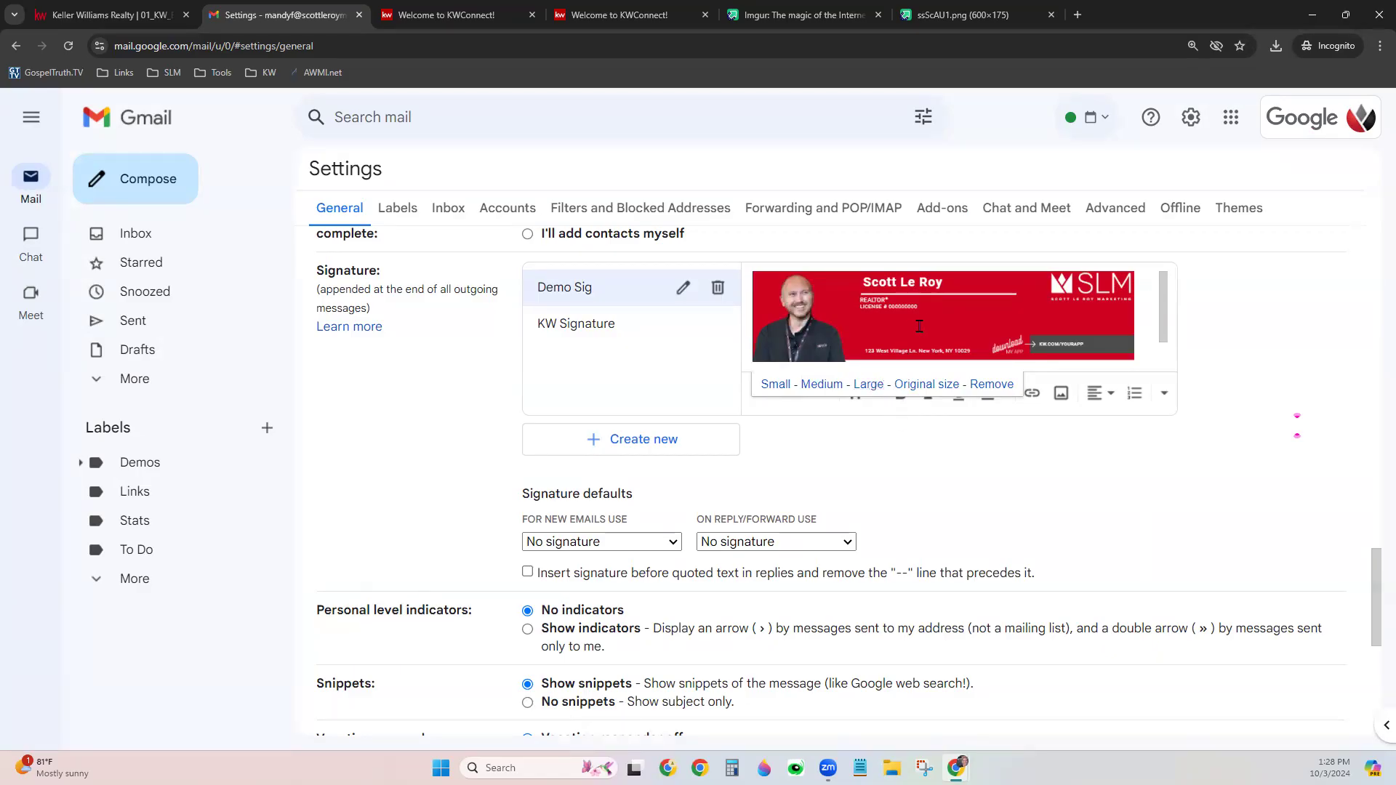
{"action": "left_click", "coordinate": [917, 385]}
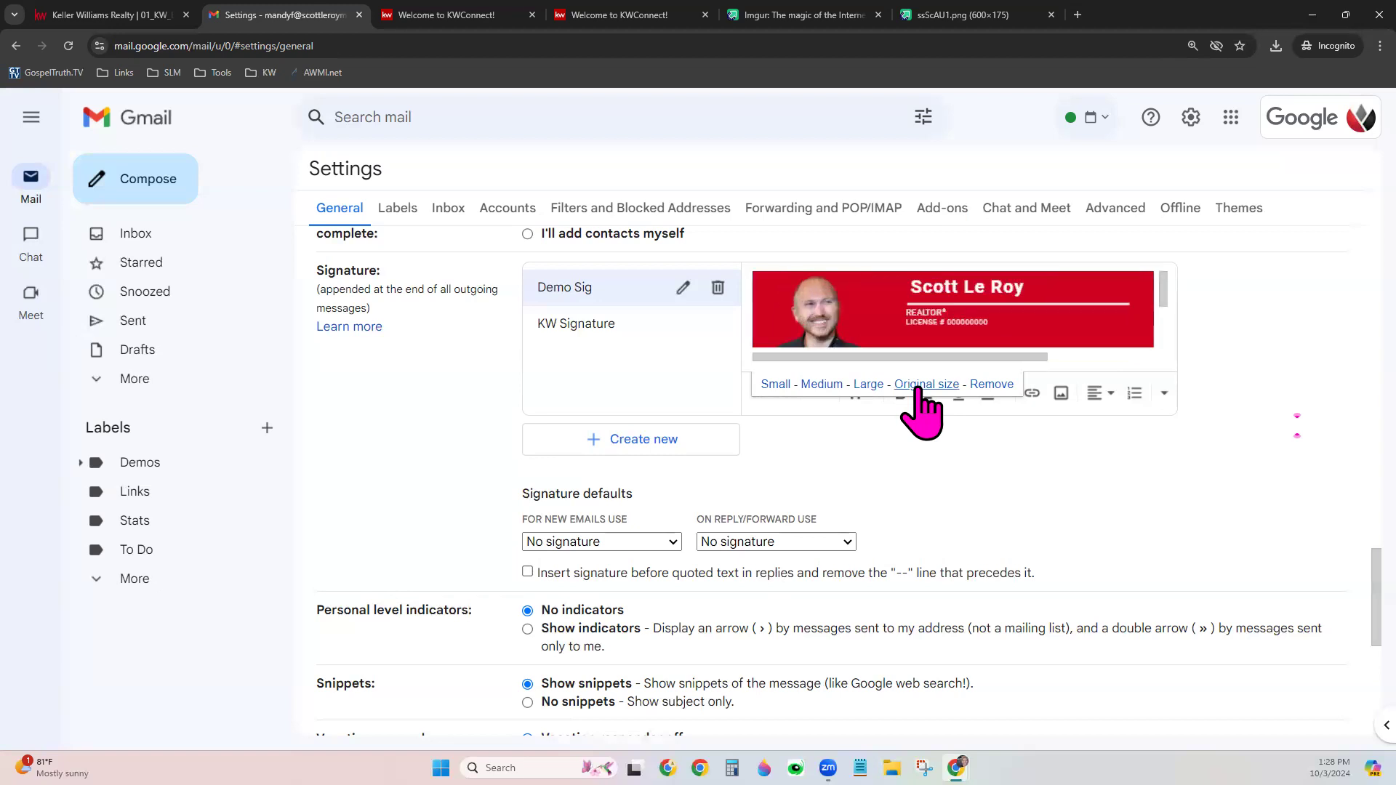
{"action": "left_click", "coordinate": [863, 425]}
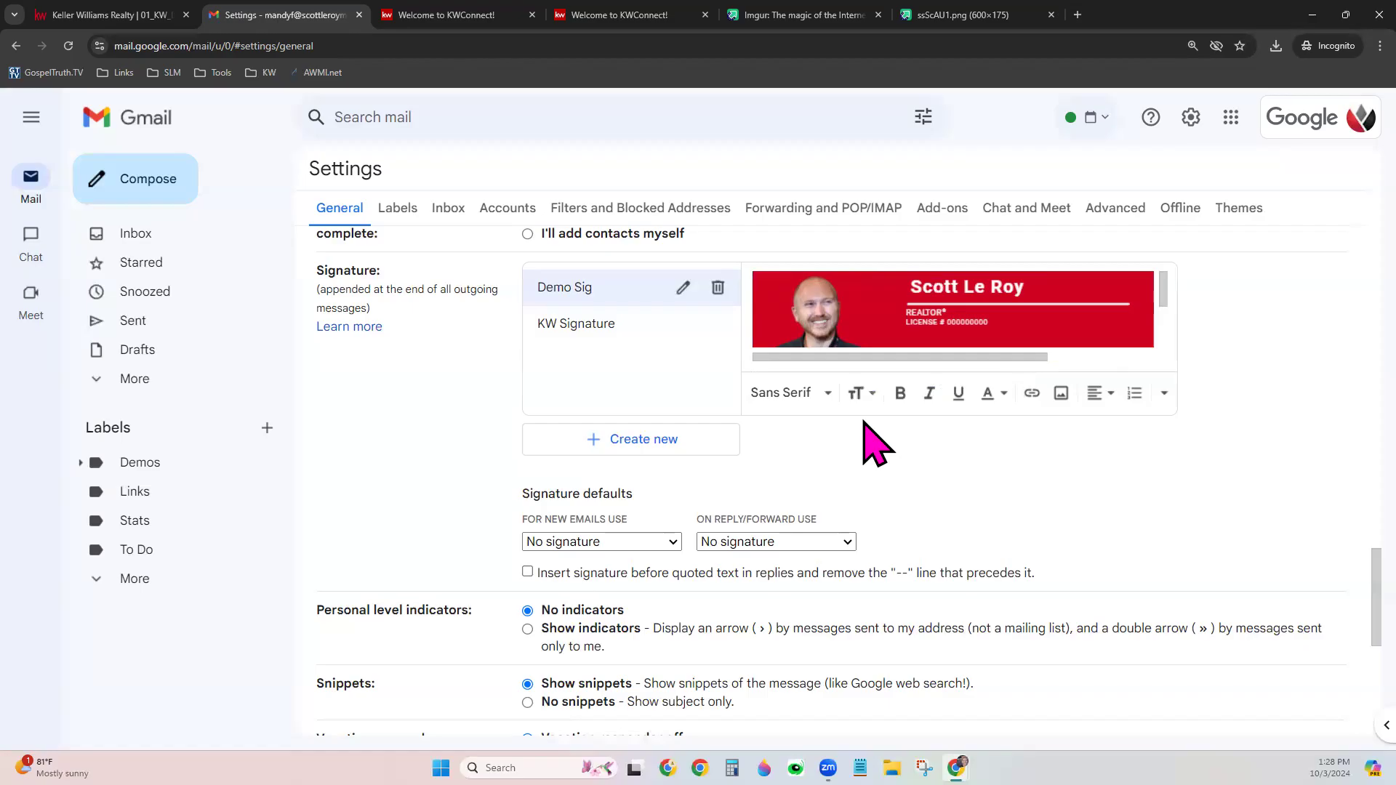
Make Demo Sig the default for new emails and replies/forwards, then save changes
{"action": "scroll", "coordinate": [1015, 309], "scroll_direction": "down", "scroll_amount": 2}
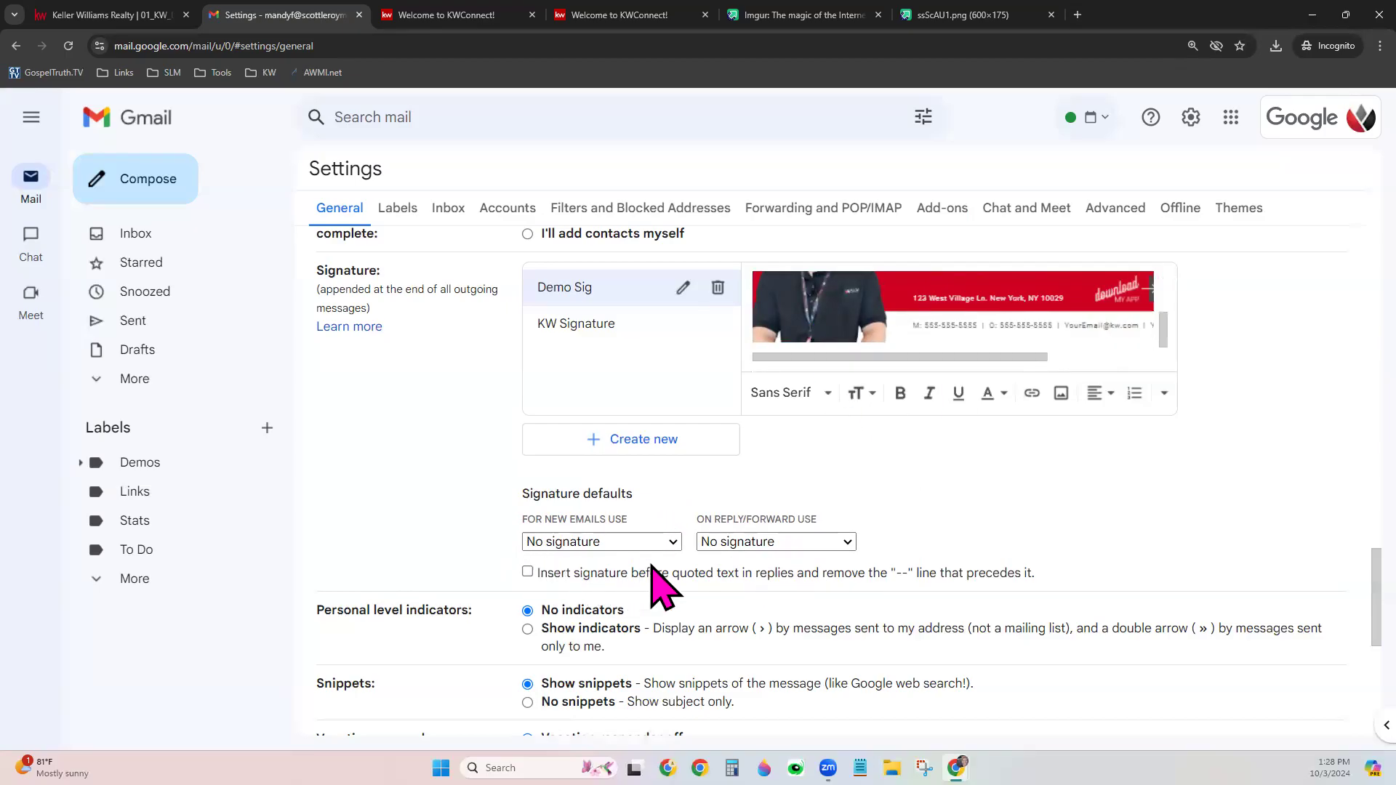
{"action": "left_click", "coordinate": [550, 547]}
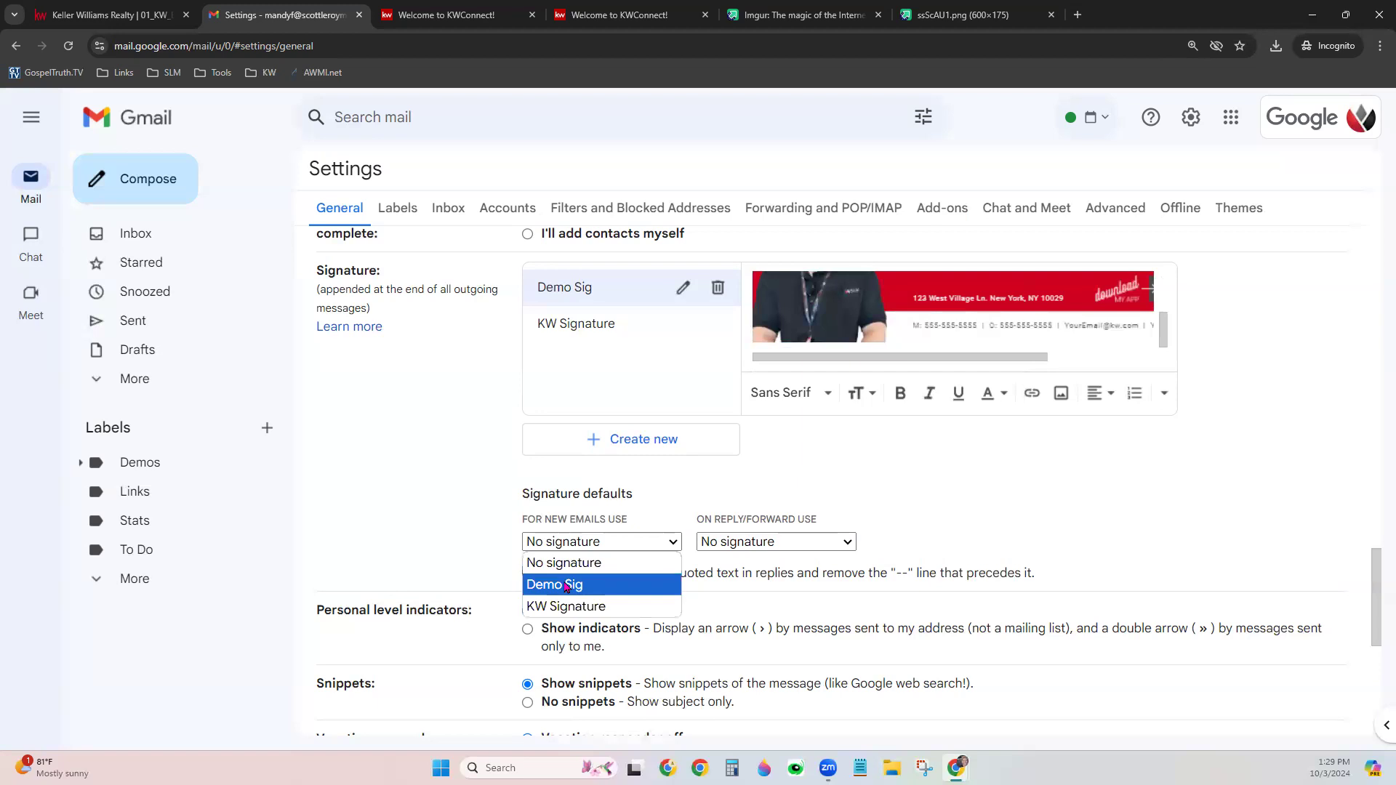
{"action": "left_click", "coordinate": [566, 588]}
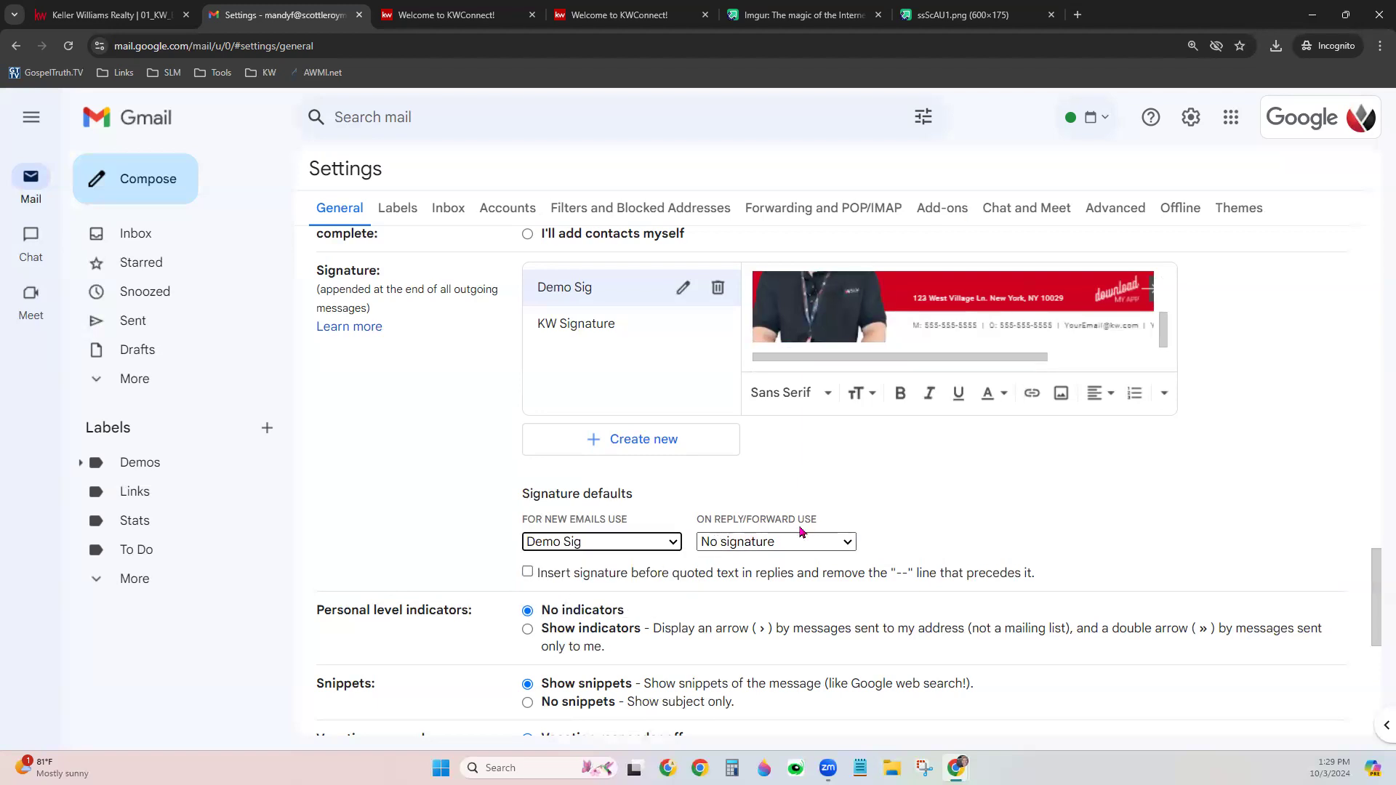
{"action": "left_click", "coordinate": [748, 547]}
{"action": "left_click", "coordinate": [759, 584]}
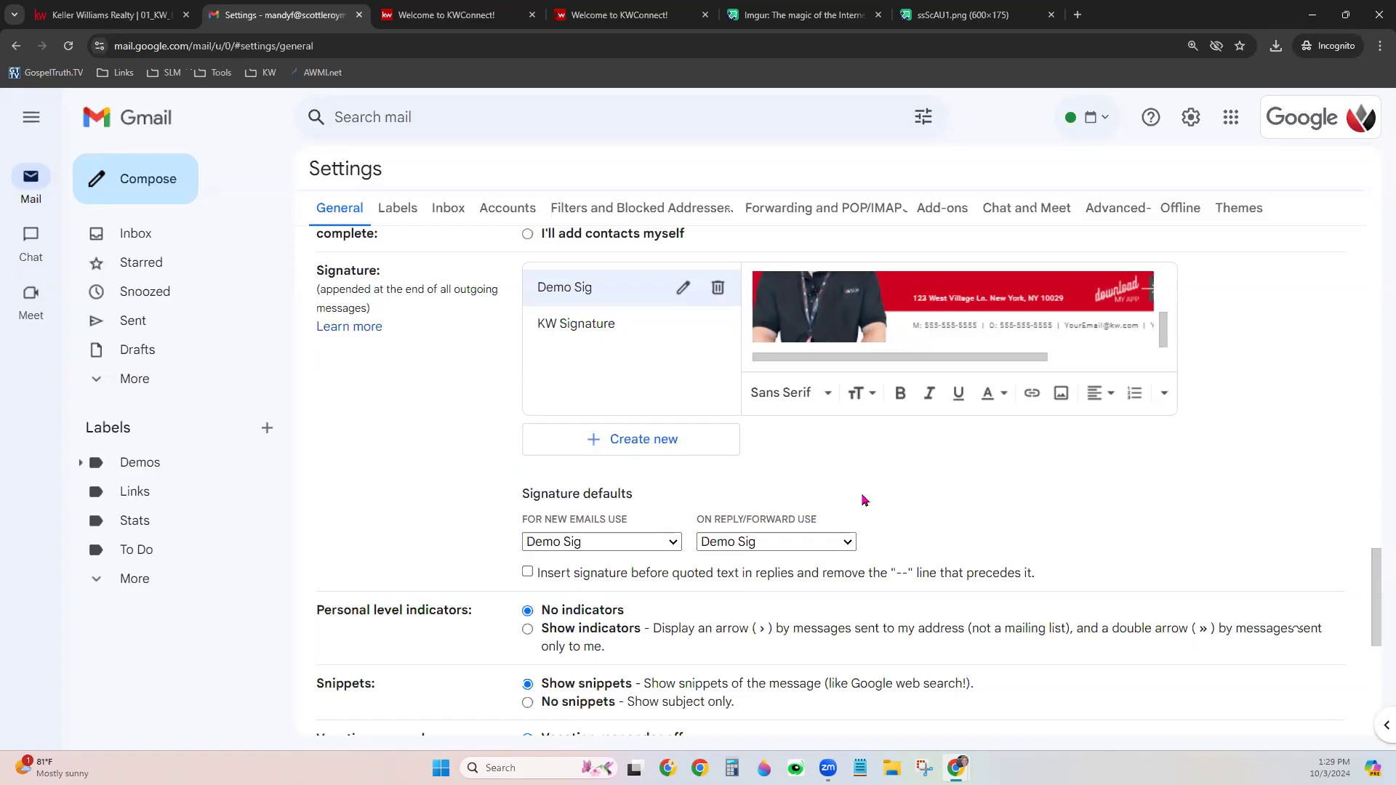
{"action": "scroll", "coordinate": [869, 503], "scroll_direction": "down", "scroll_amount": 4}
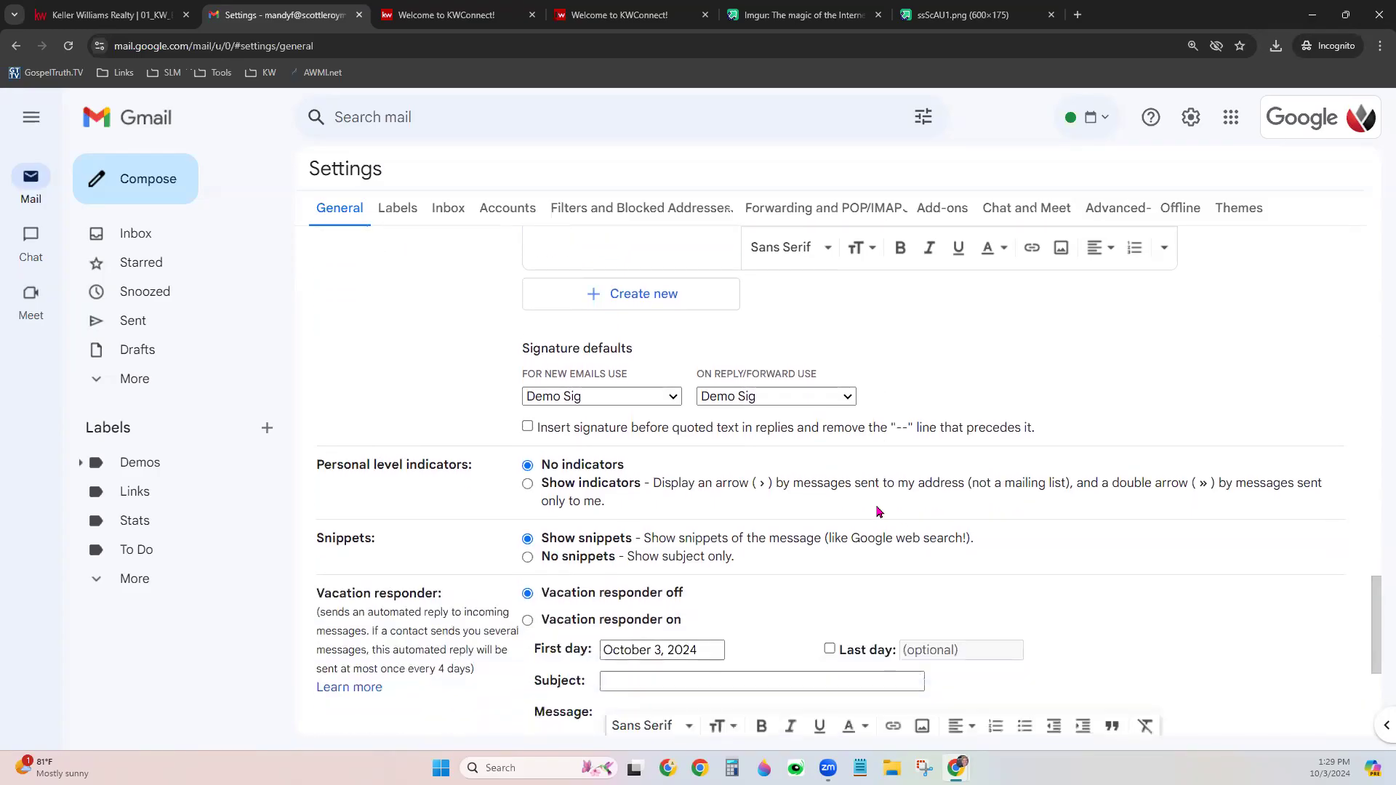
{"action": "scroll", "coordinate": [875, 511], "scroll_direction": "down", "scroll_amount": 3}
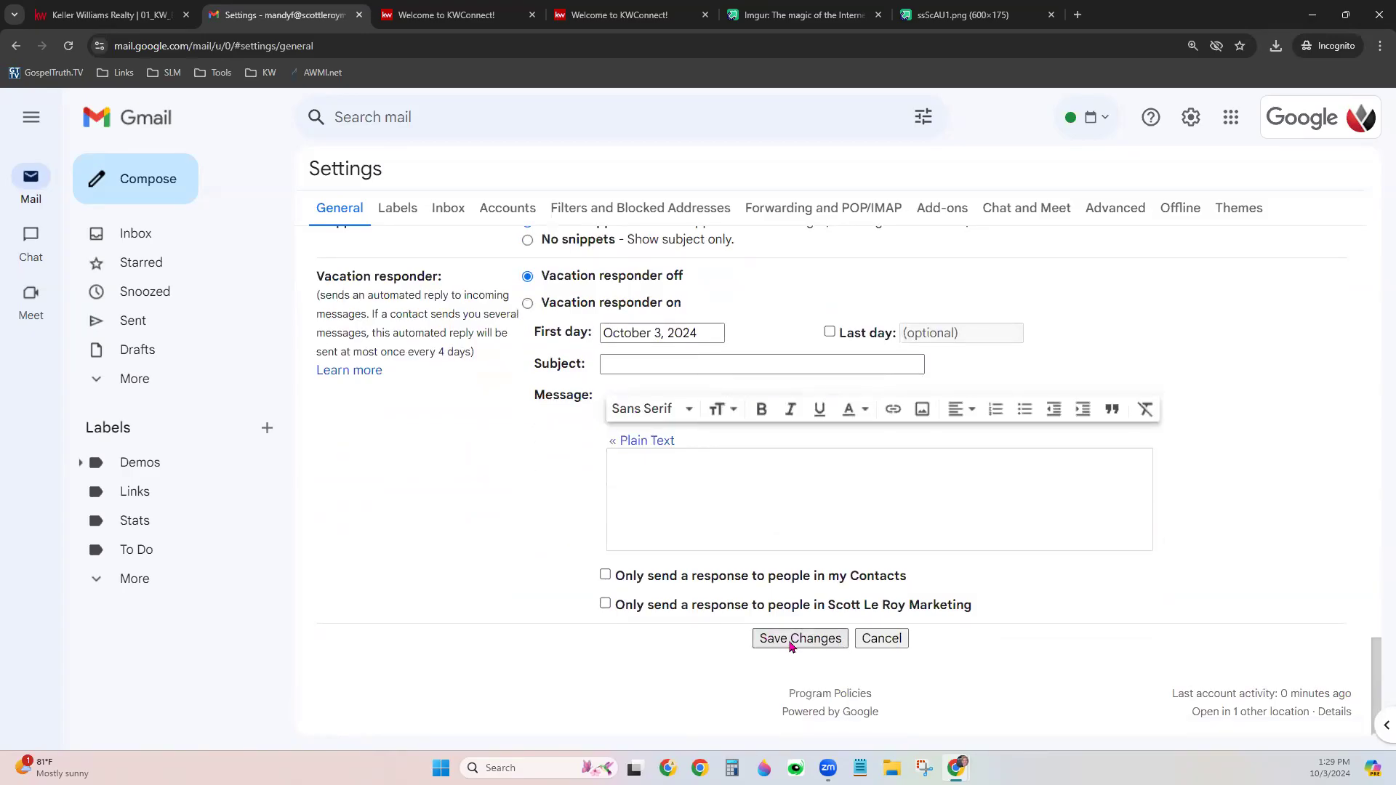
{"action": "left_click", "coordinate": [831, 638]}
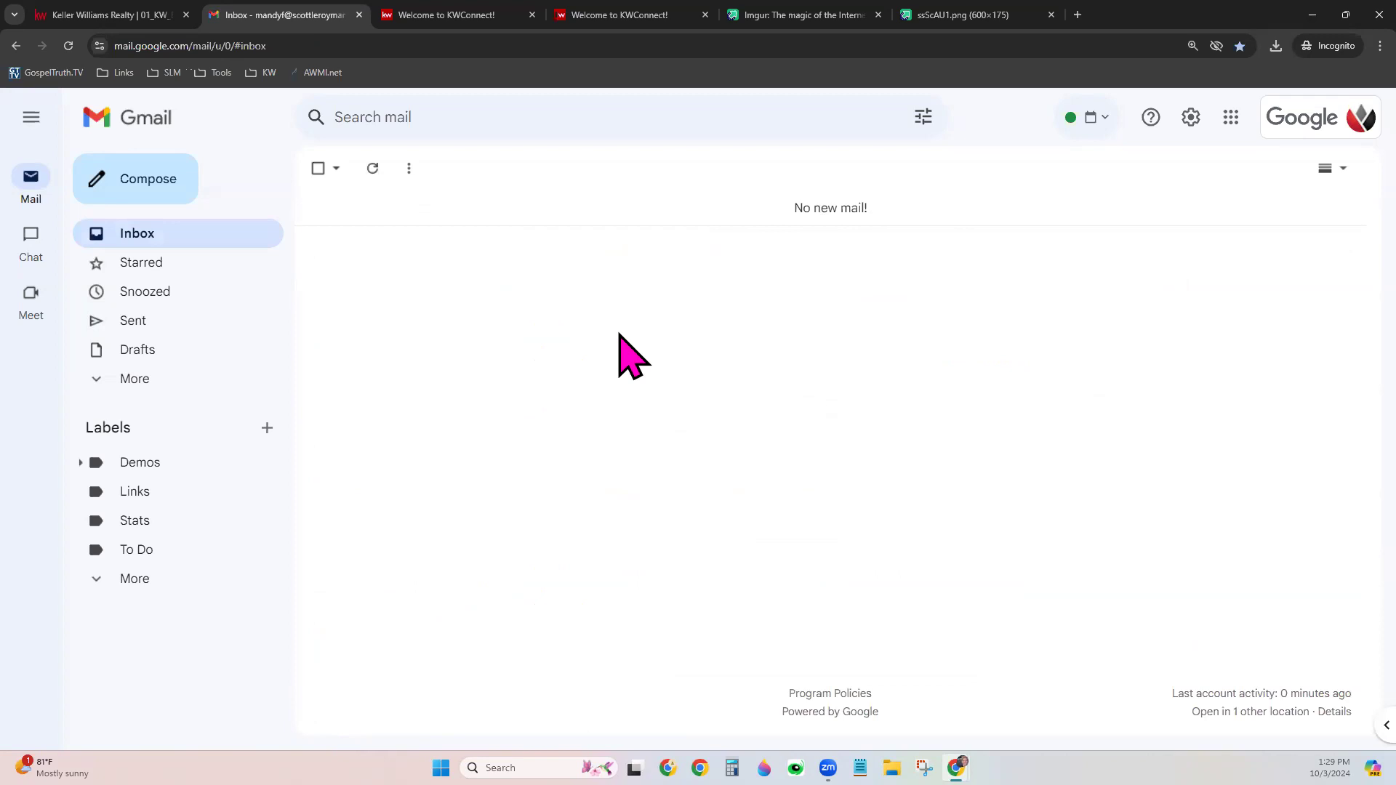
Preview the signature in a test Gmail draft, discard it, and close the Imgur and image tabs
{"action": "left_click", "coordinate": [129, 175]}
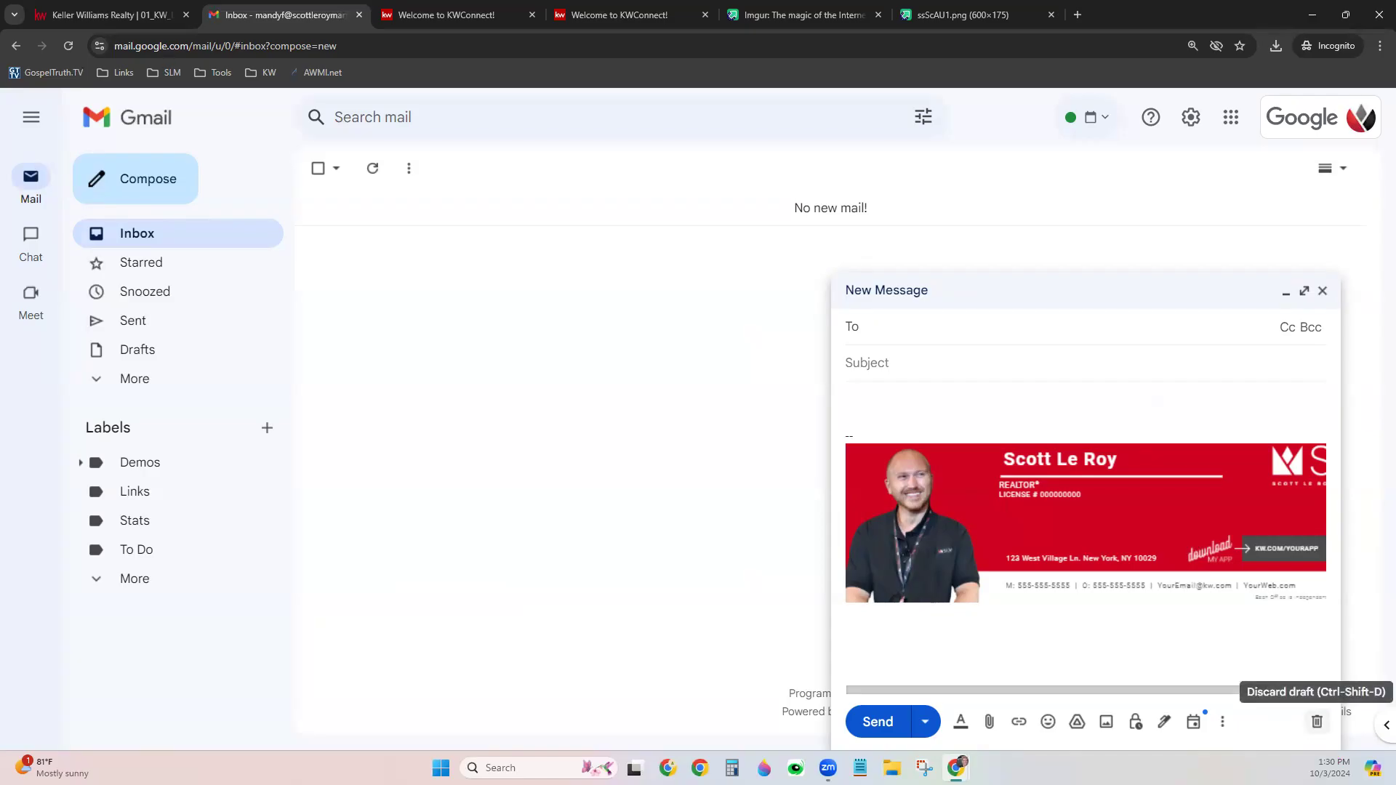
{"action": "left_click", "coordinate": [1317, 721]}
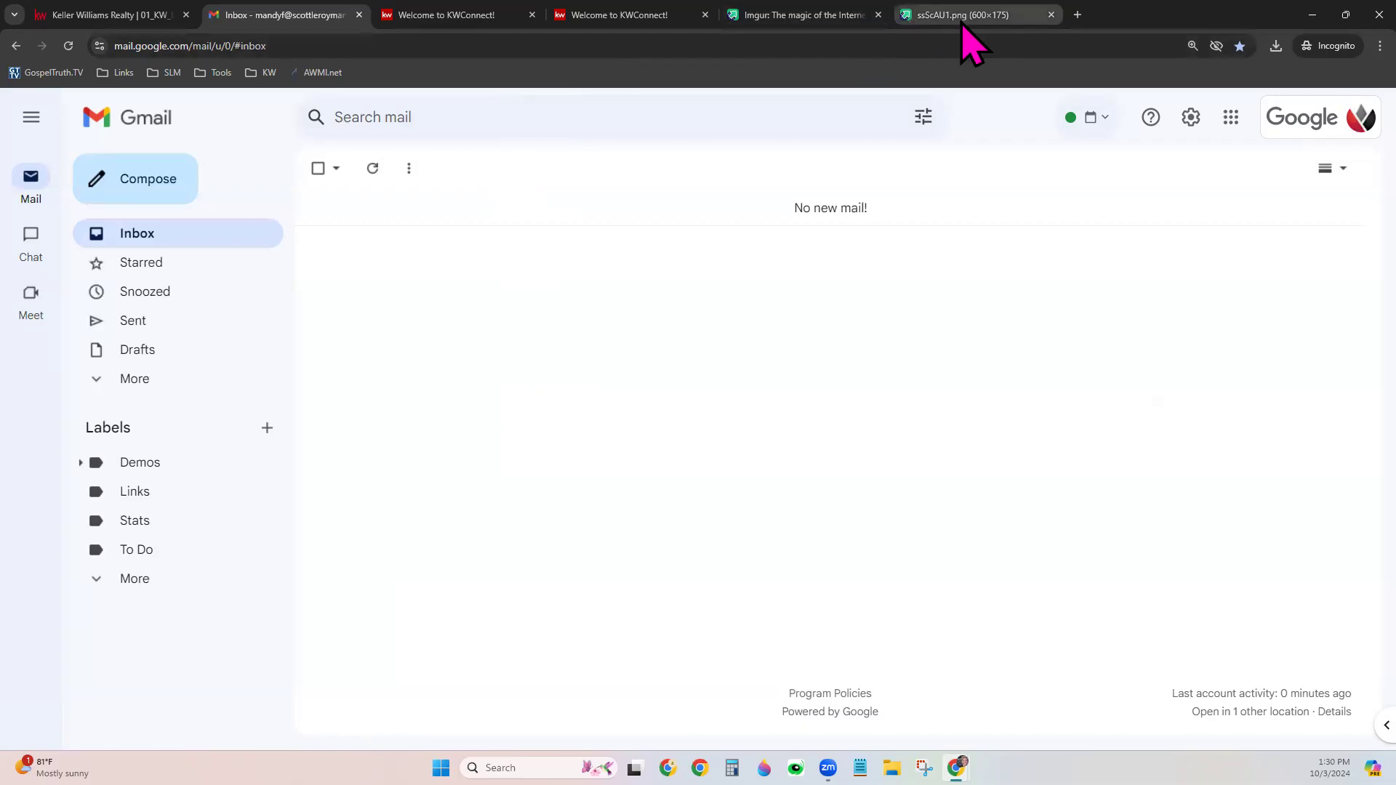
{"action": "left_click", "coordinate": [532, 15]}
{"action": "left_click", "coordinate": [533, 14]}
{"action": "left_click", "coordinate": [532, 14]}
{"action": "left_click", "coordinate": [532, 15]}
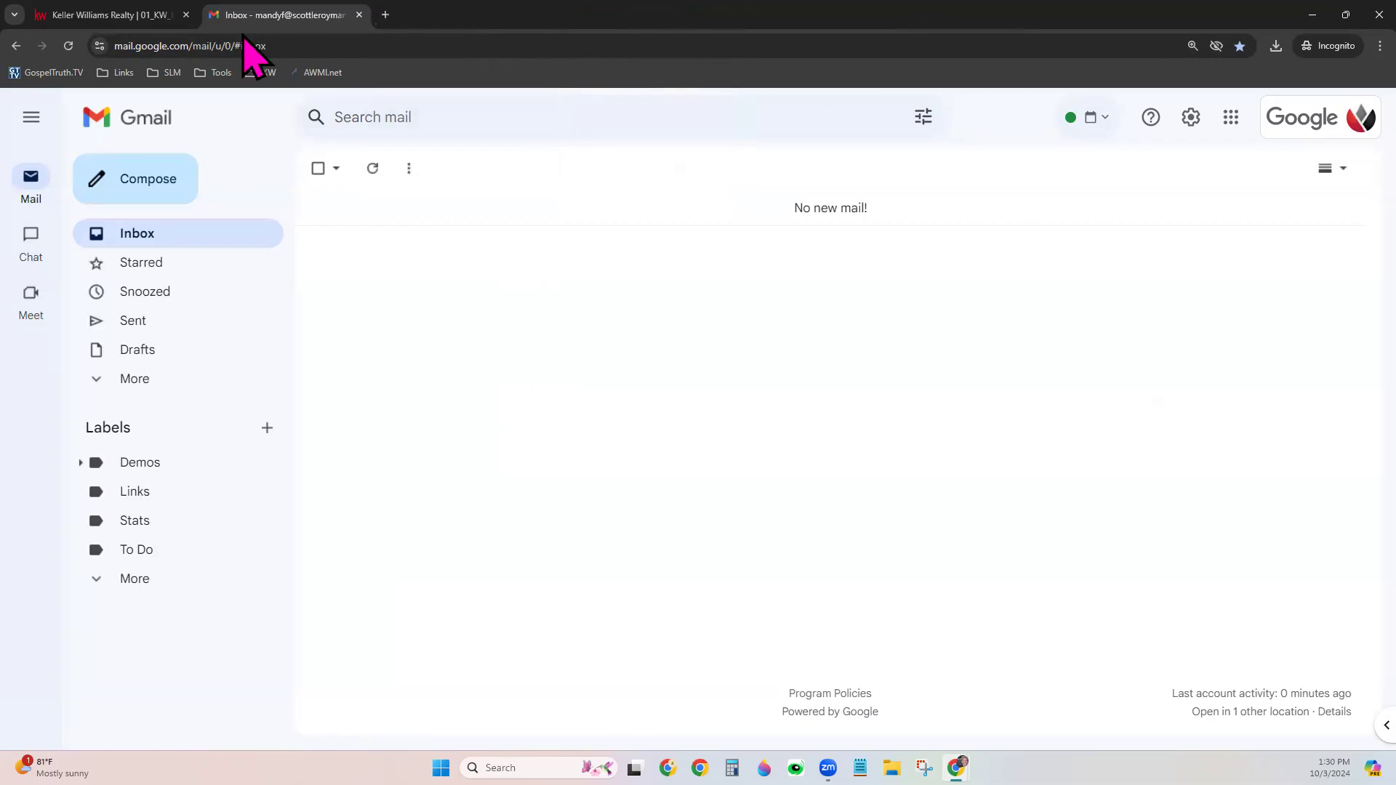
{"action": "left_click", "coordinate": [130, 18]}
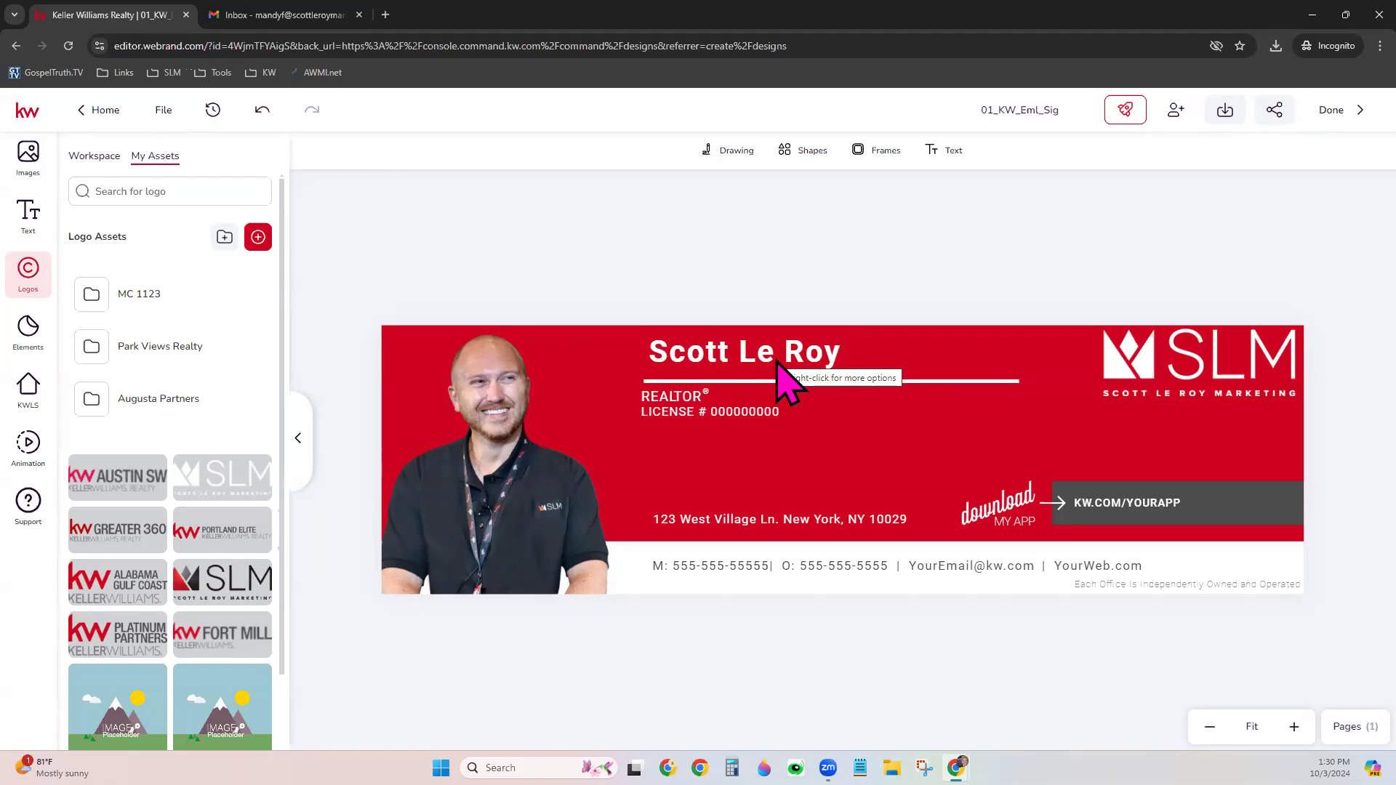
Check the Download file-type options without downloading, then exit the editor with Done
{"action": "left_click", "coordinate": [1240, 114]}
{"action": "left_click", "coordinate": [1027, 213]}
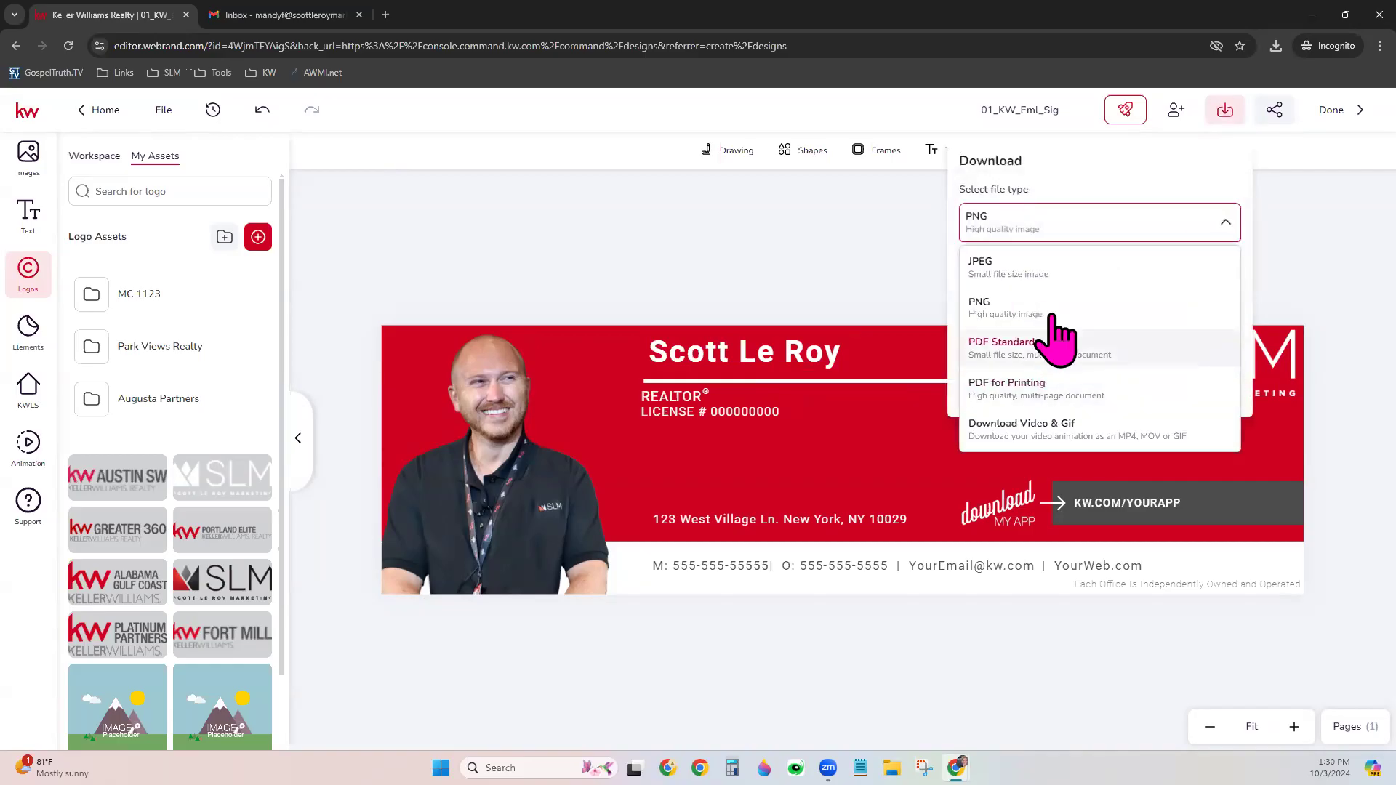
{"action": "left_click", "coordinate": [1290, 204]}
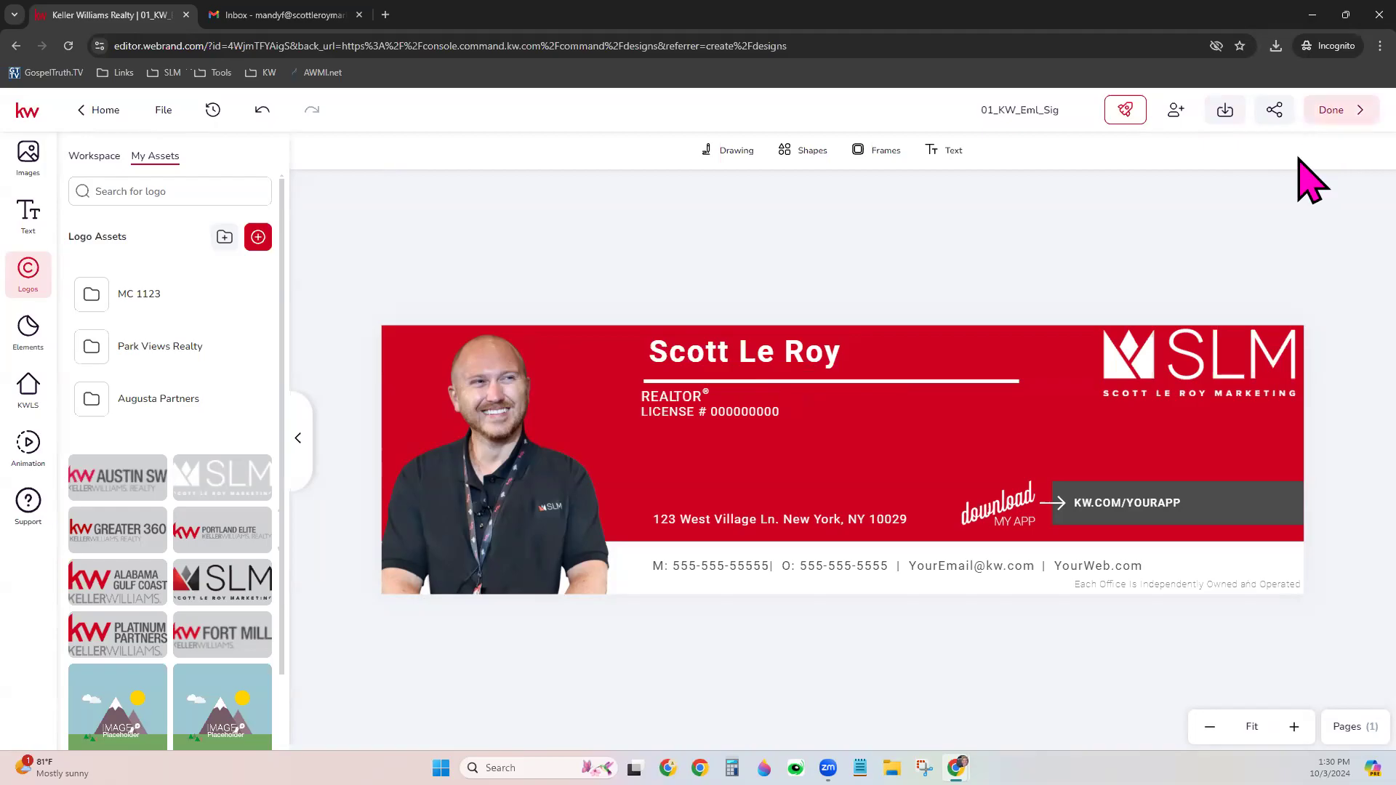
{"action": "left_click", "coordinate": [1349, 109]}
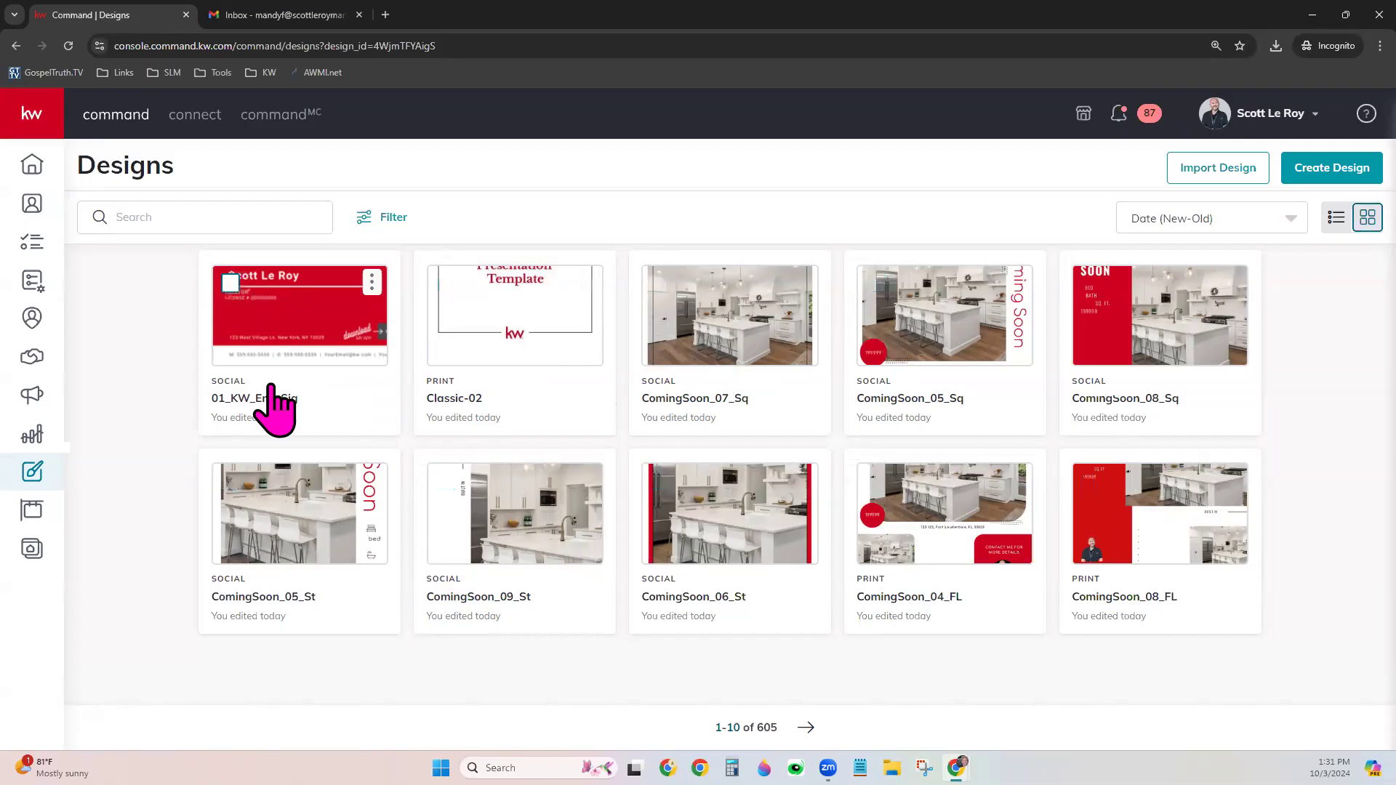
Reopen the 01_KW_Eml_Sig design from the Designs list after dismissing its options menu
{"action": "left_click", "coordinate": [371, 282]}
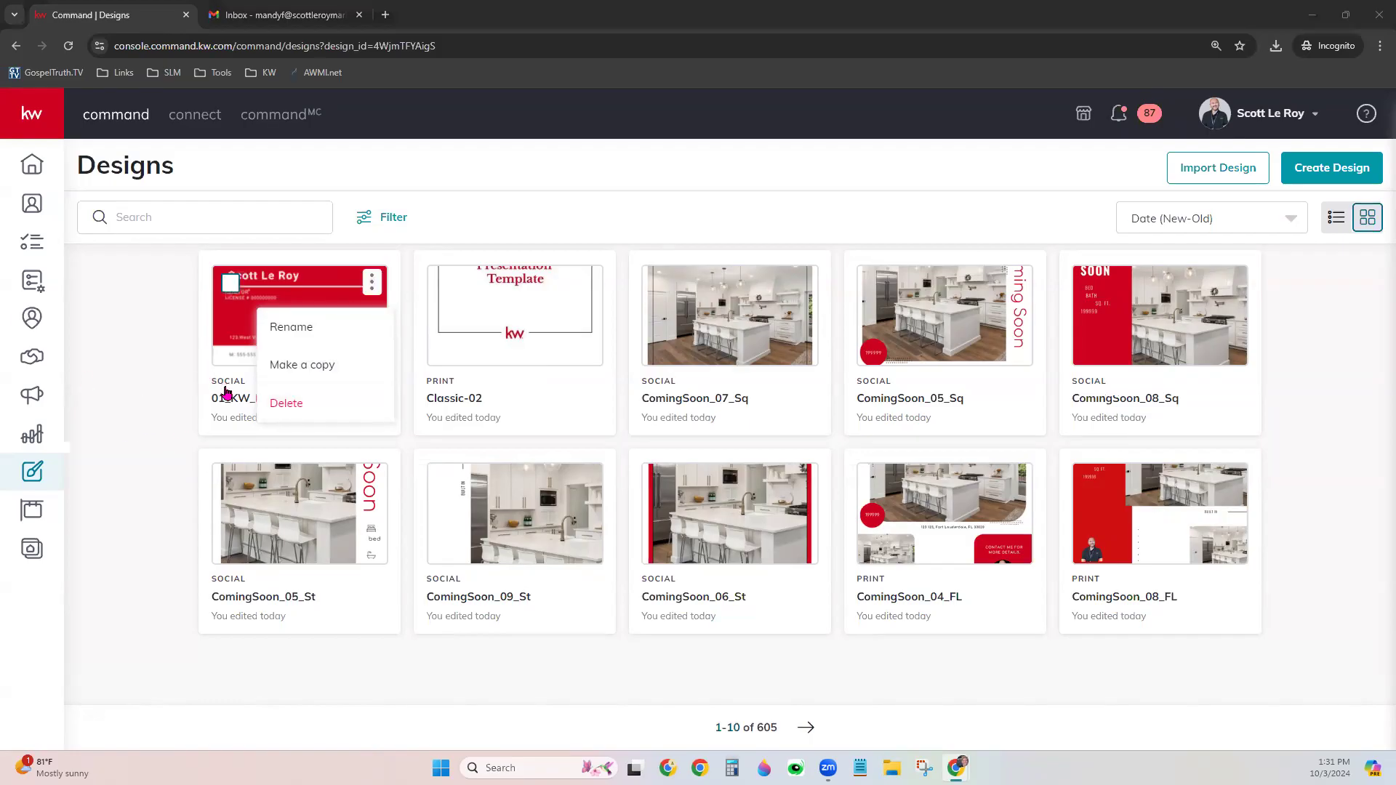
{"action": "left_click", "coordinate": [133, 531]}
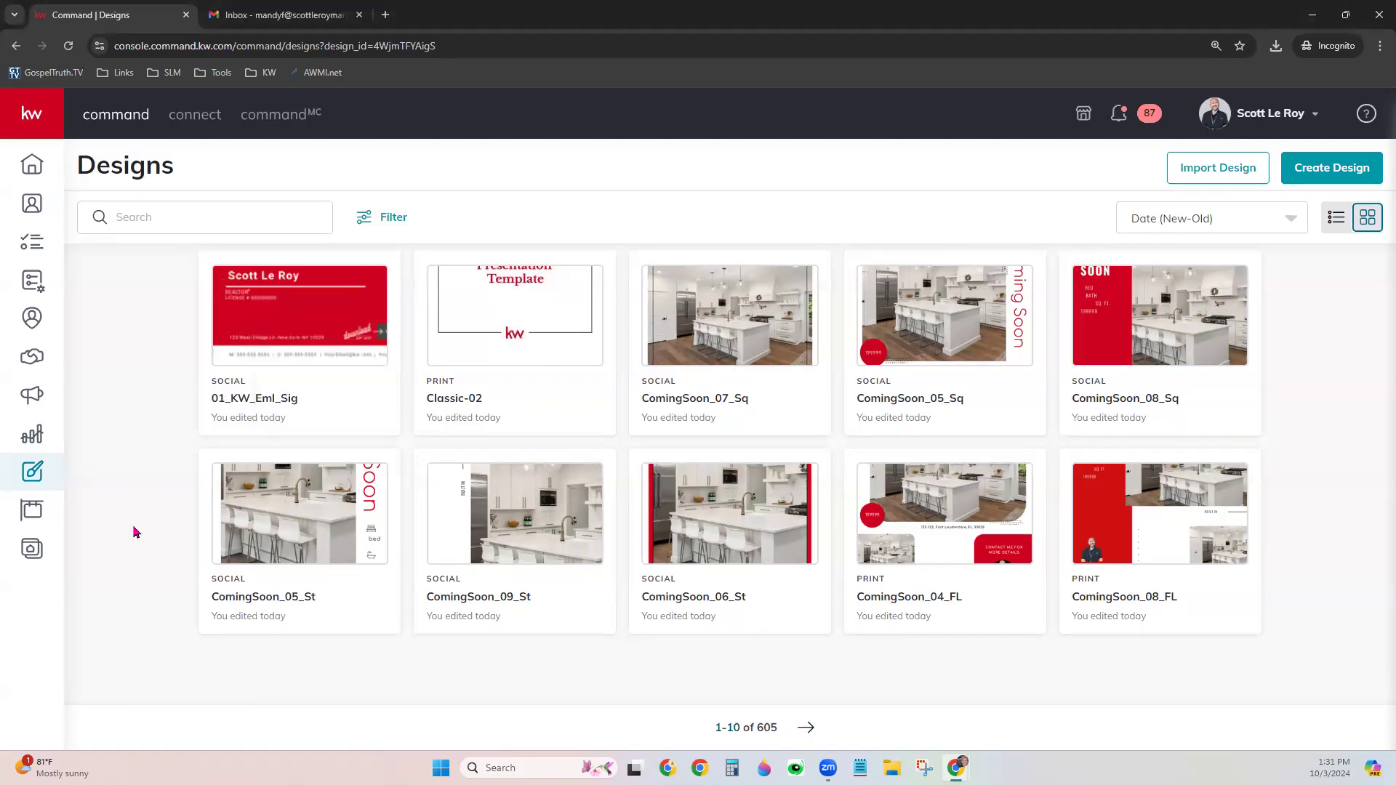
{"action": "left_click", "coordinate": [325, 329]}
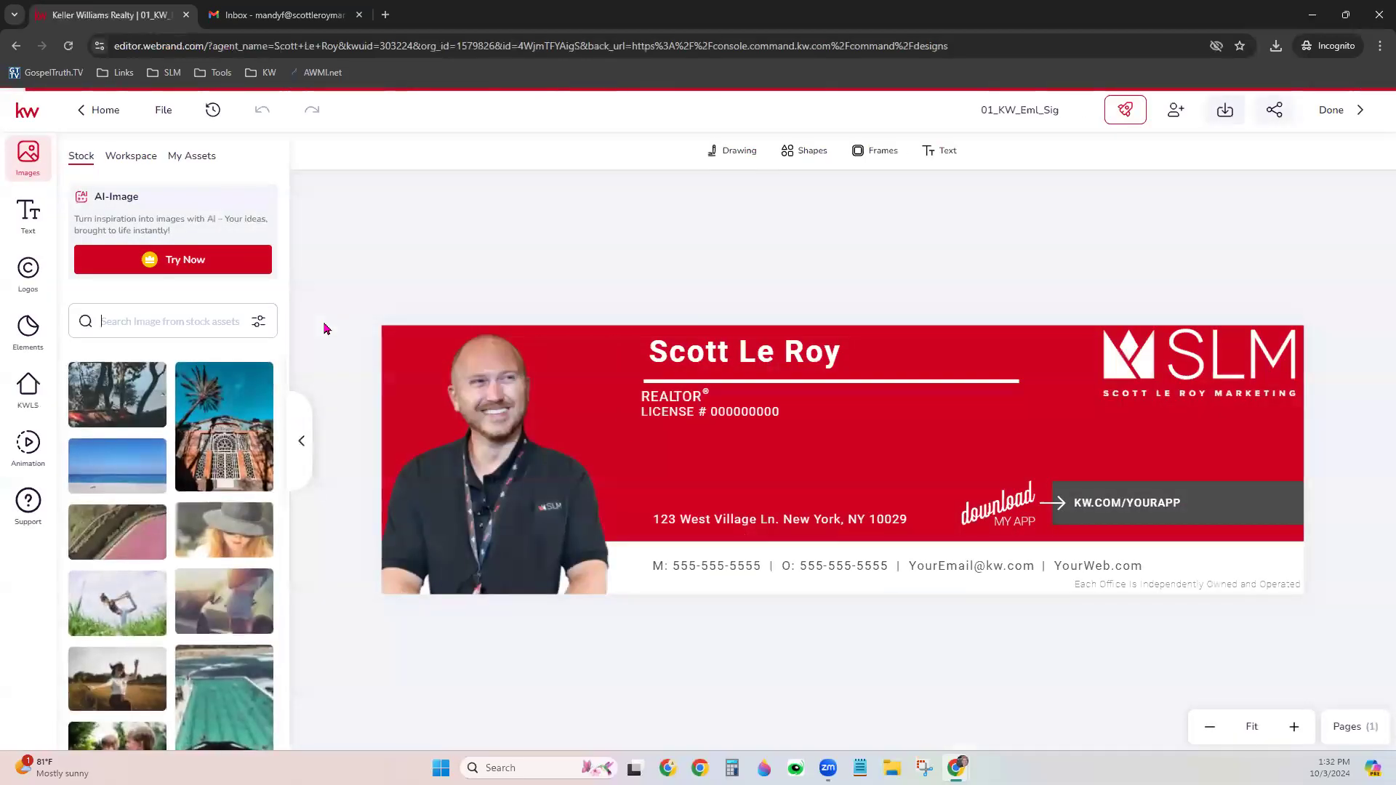
Recolour the red banner with the salmon swatch from the My Brand 2 palette
{"action": "left_click", "coordinate": [956, 445]}
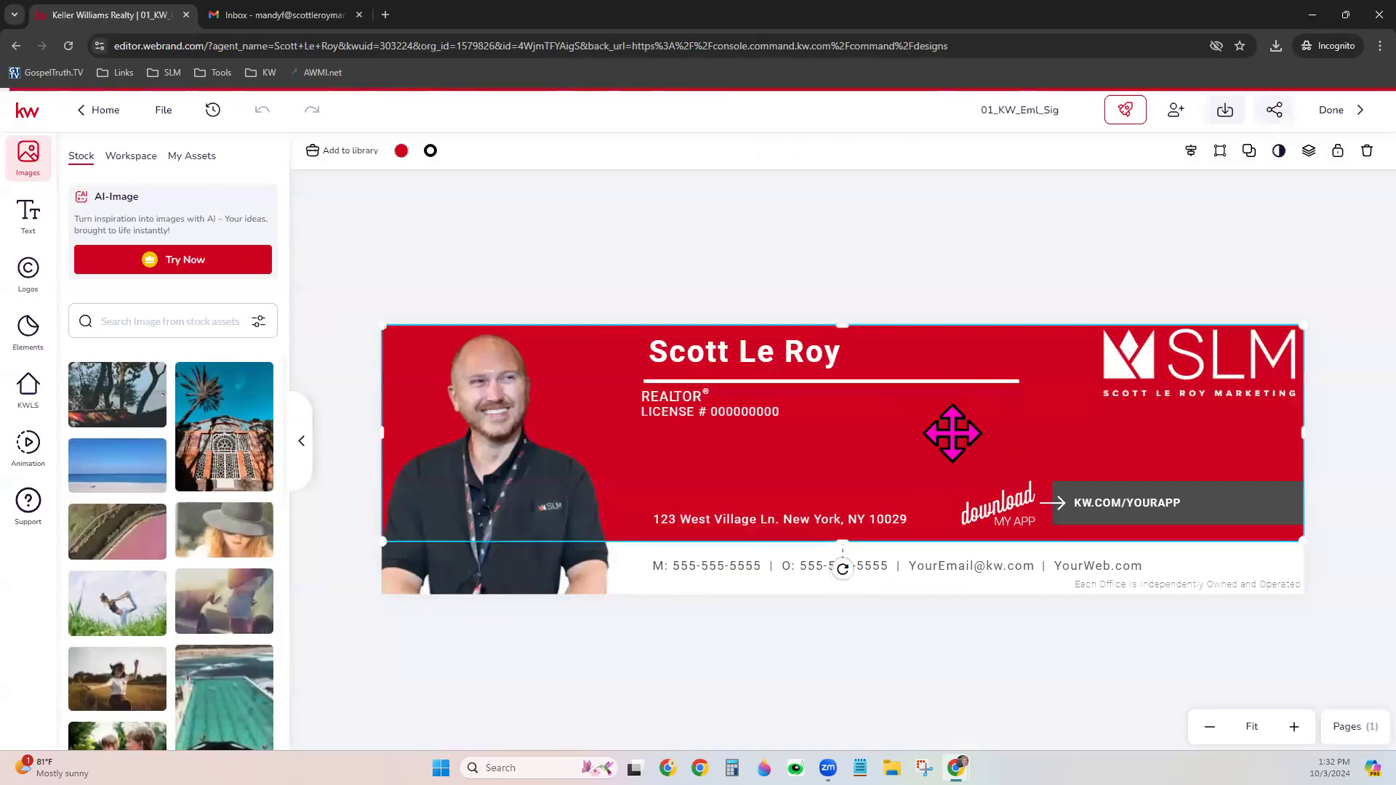
{"action": "left_click", "coordinate": [400, 152]}
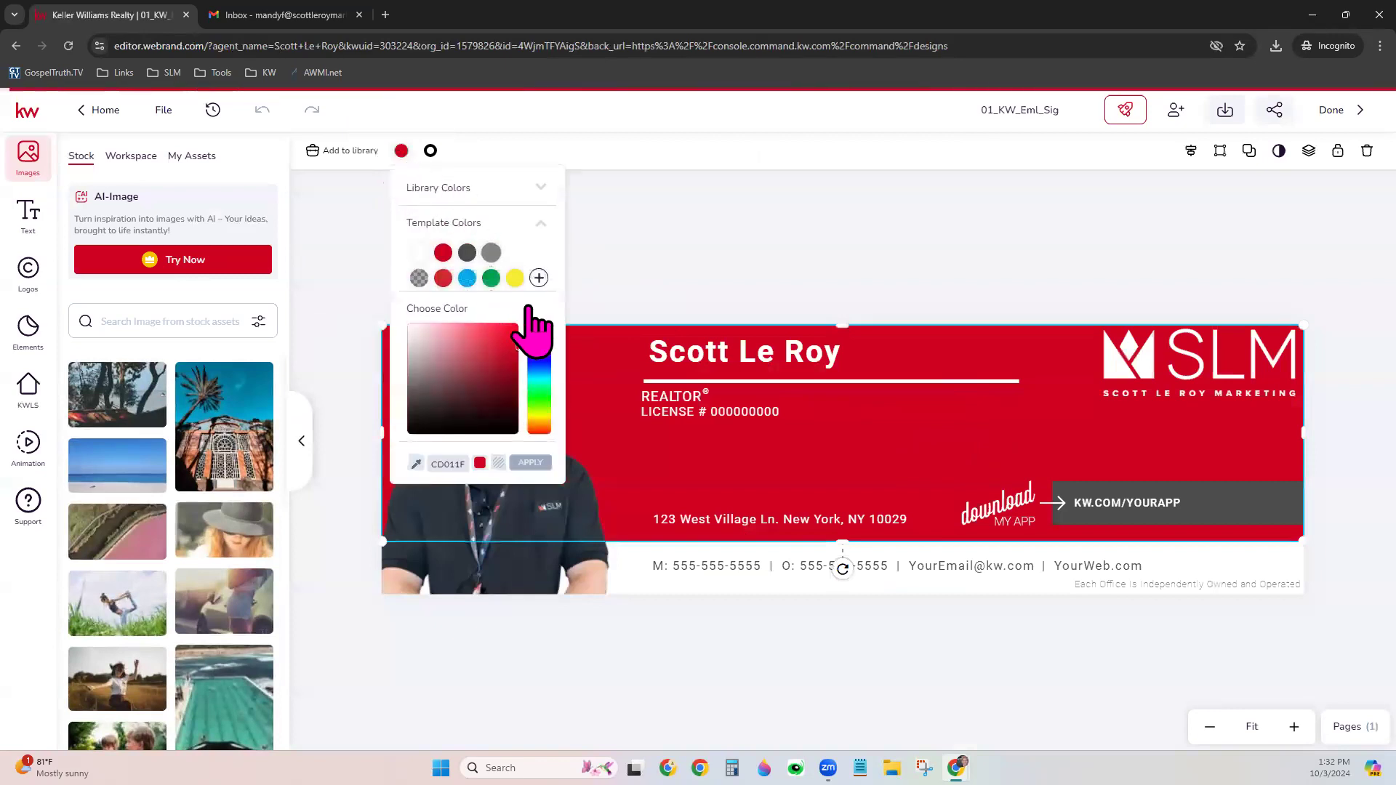
{"action": "left_click", "coordinate": [542, 189]}
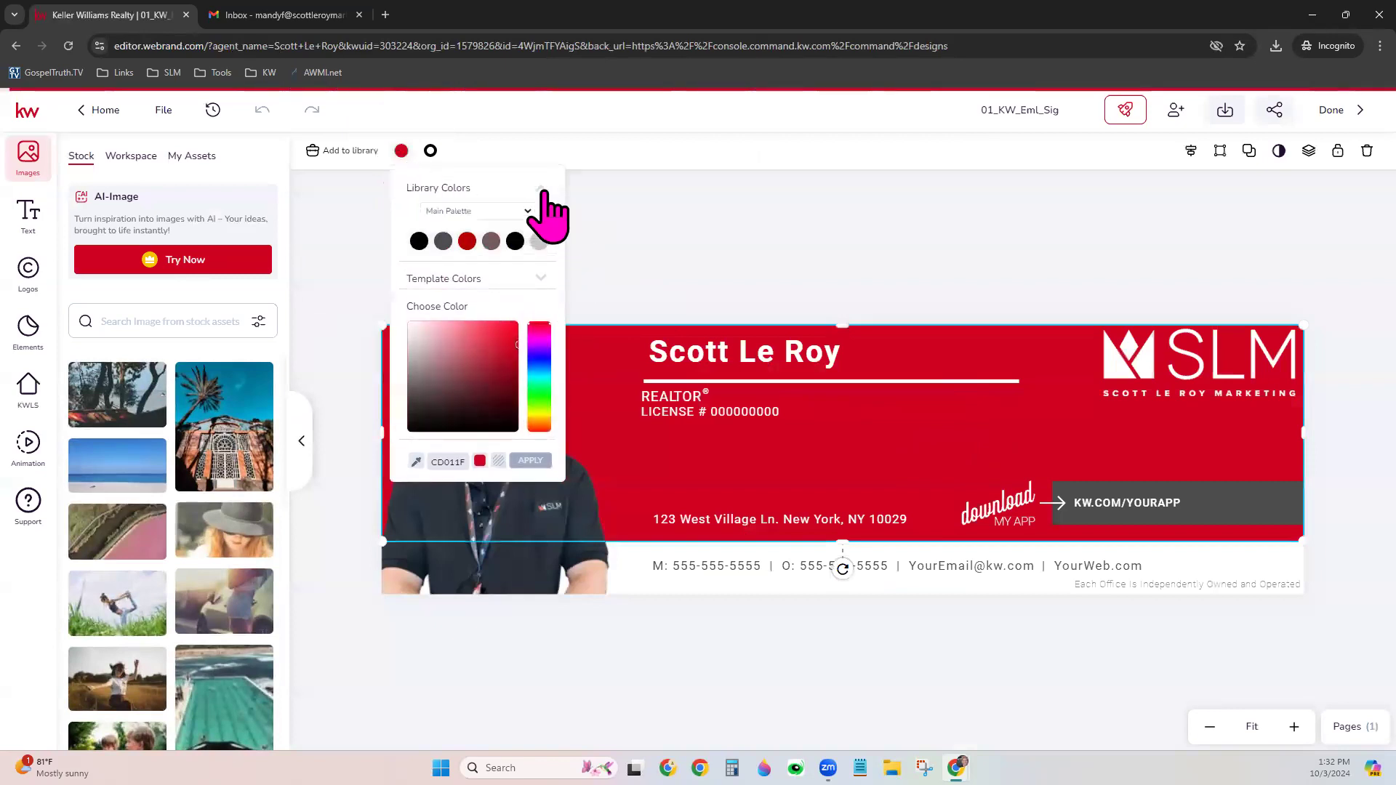
{"action": "left_click", "coordinate": [485, 212]}
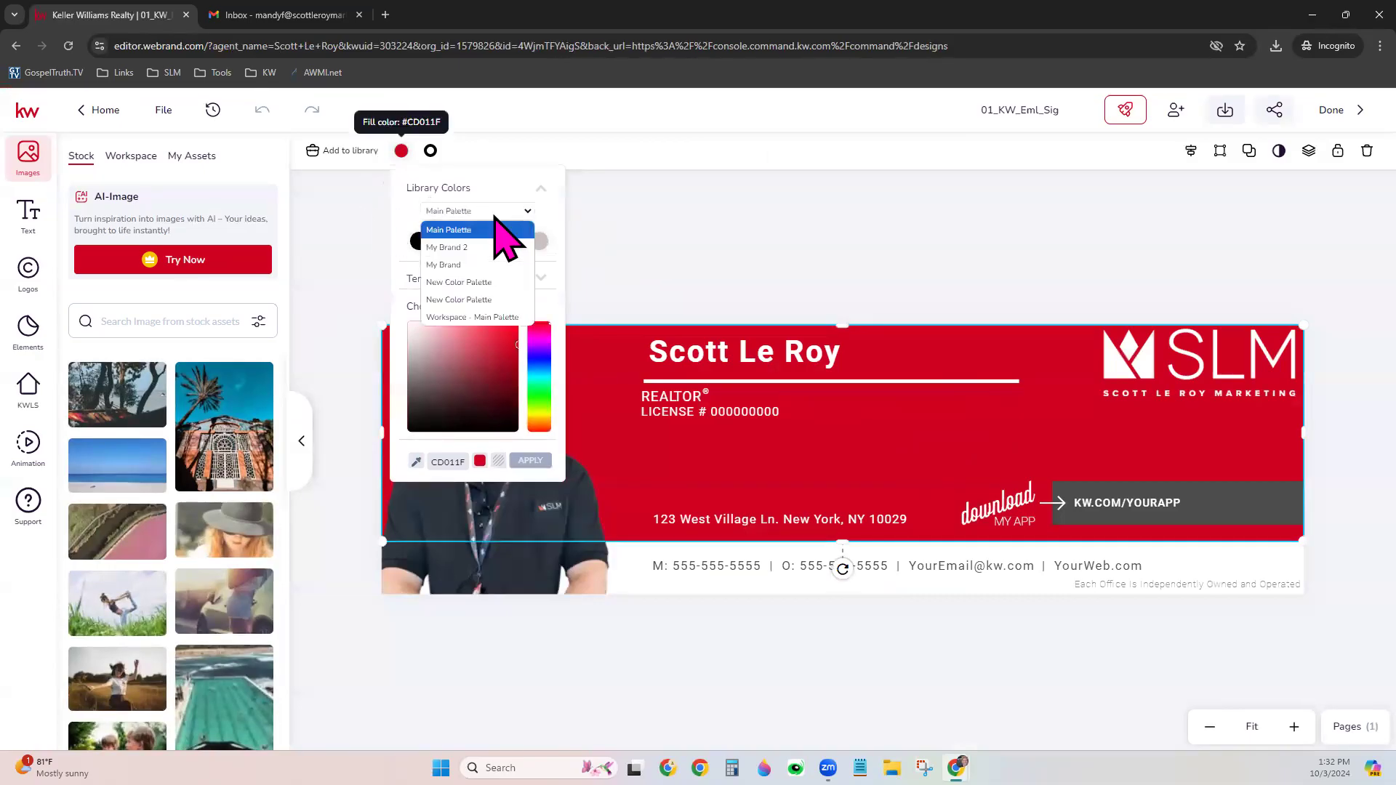
{"action": "left_click", "coordinate": [460, 249]}
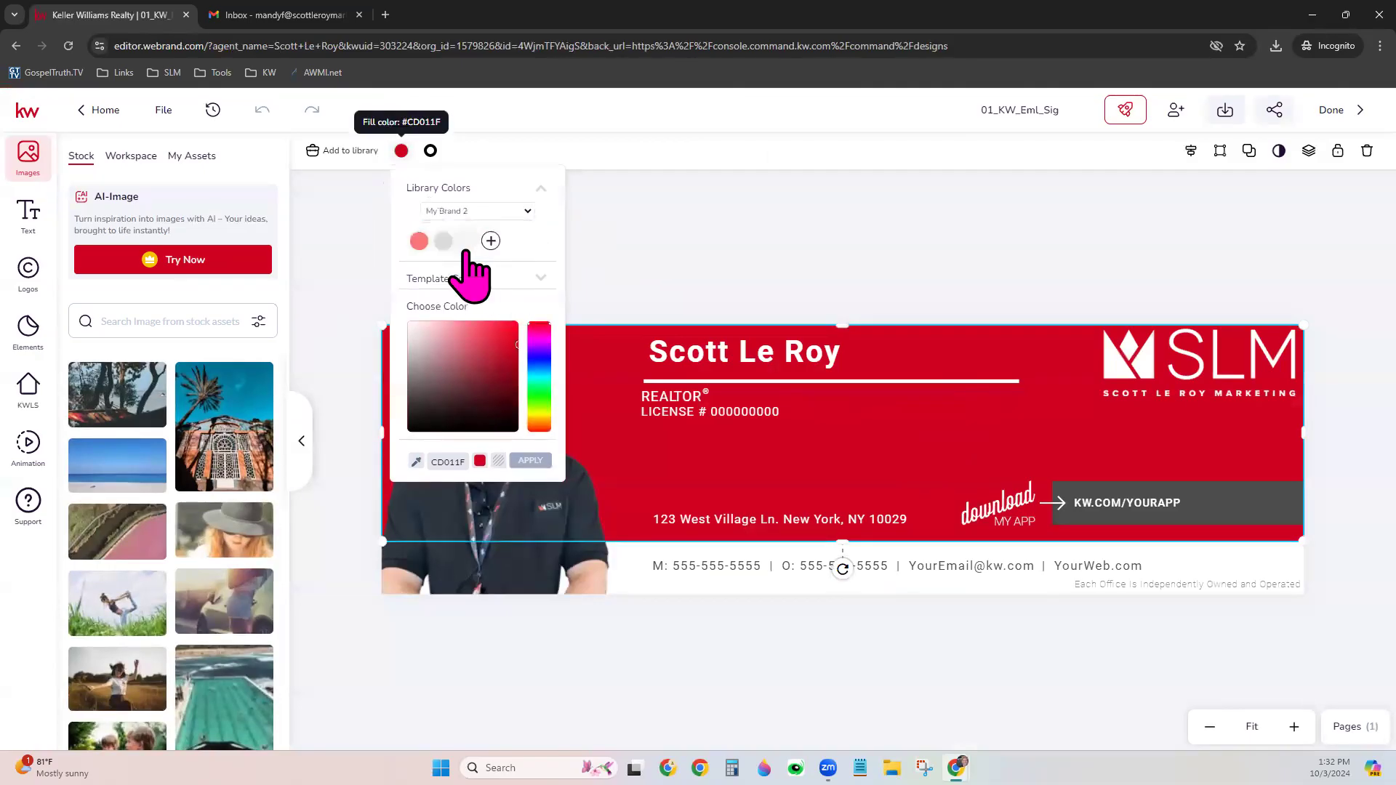
{"action": "left_click", "coordinate": [419, 241]}
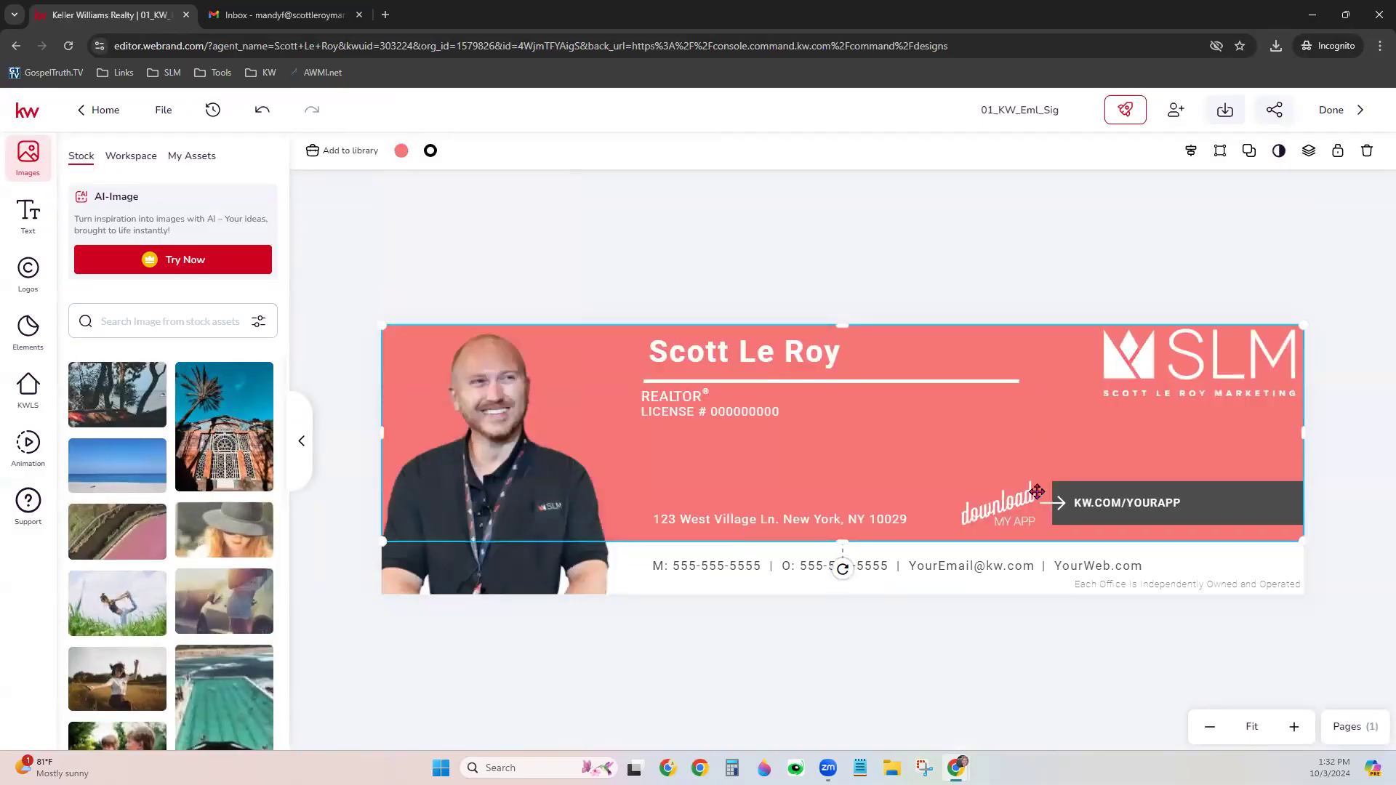
{"action": "left_click", "coordinate": [975, 298]}
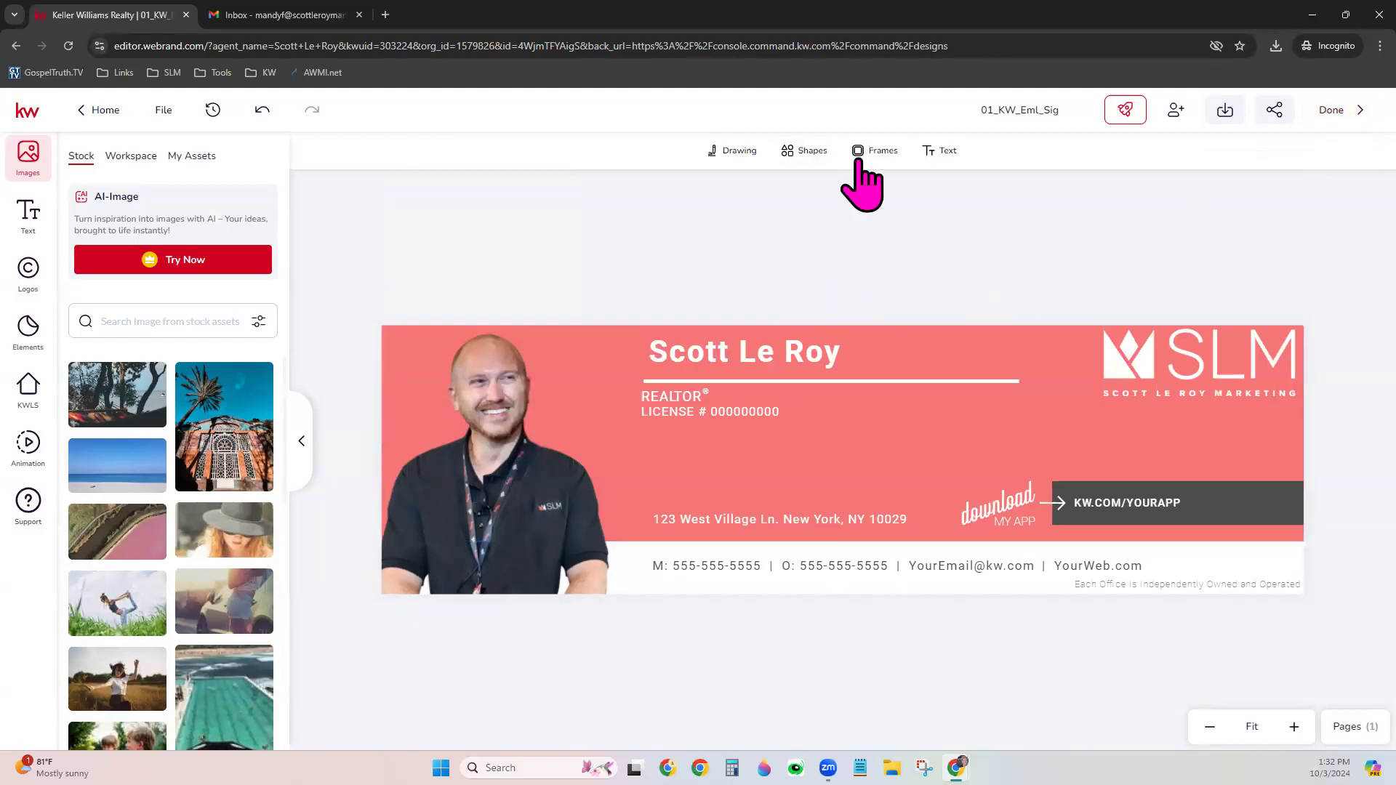
Save the design via File > Save and return to the Designs list
{"action": "left_click", "coordinate": [164, 110]}
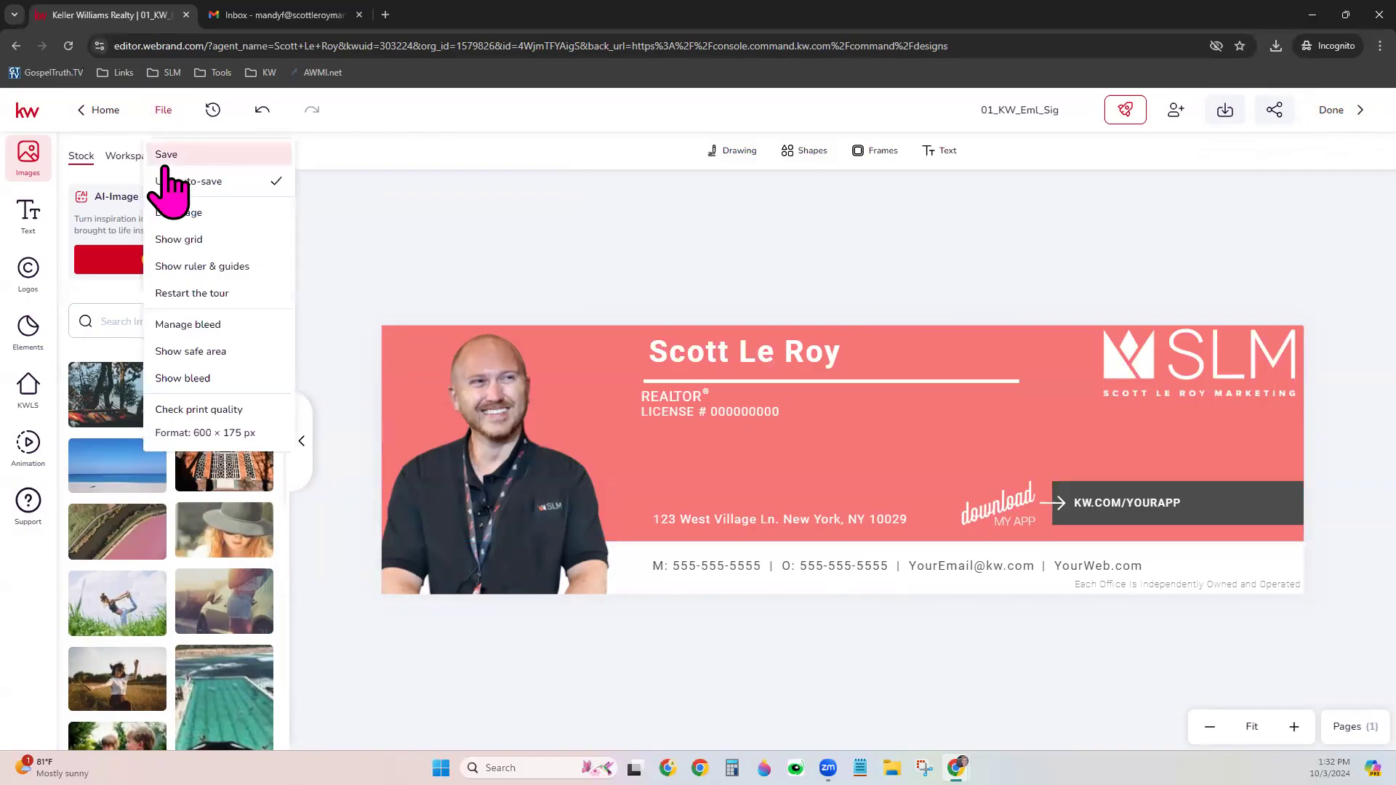
{"action": "left_click", "coordinate": [173, 155]}
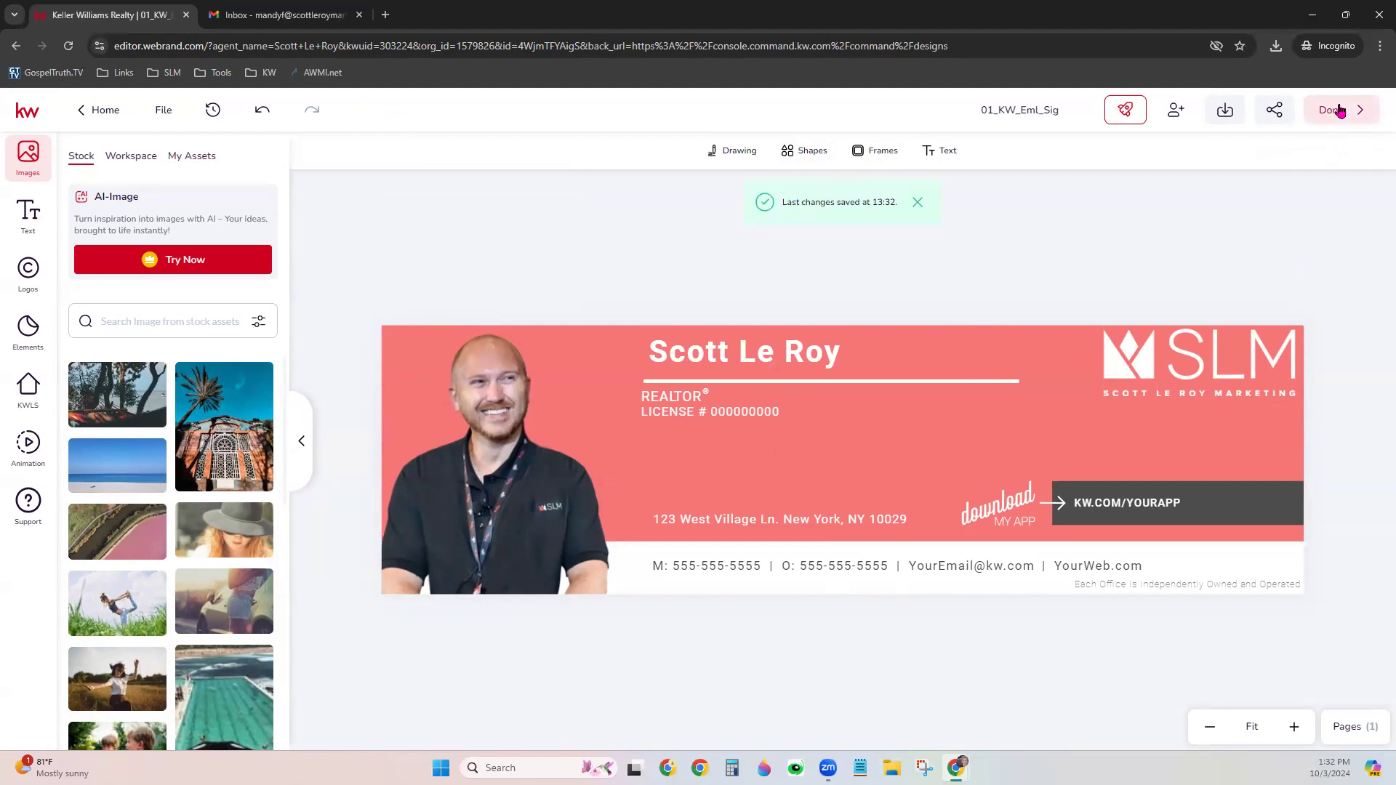
{"action": "left_click", "coordinate": [1340, 111]}
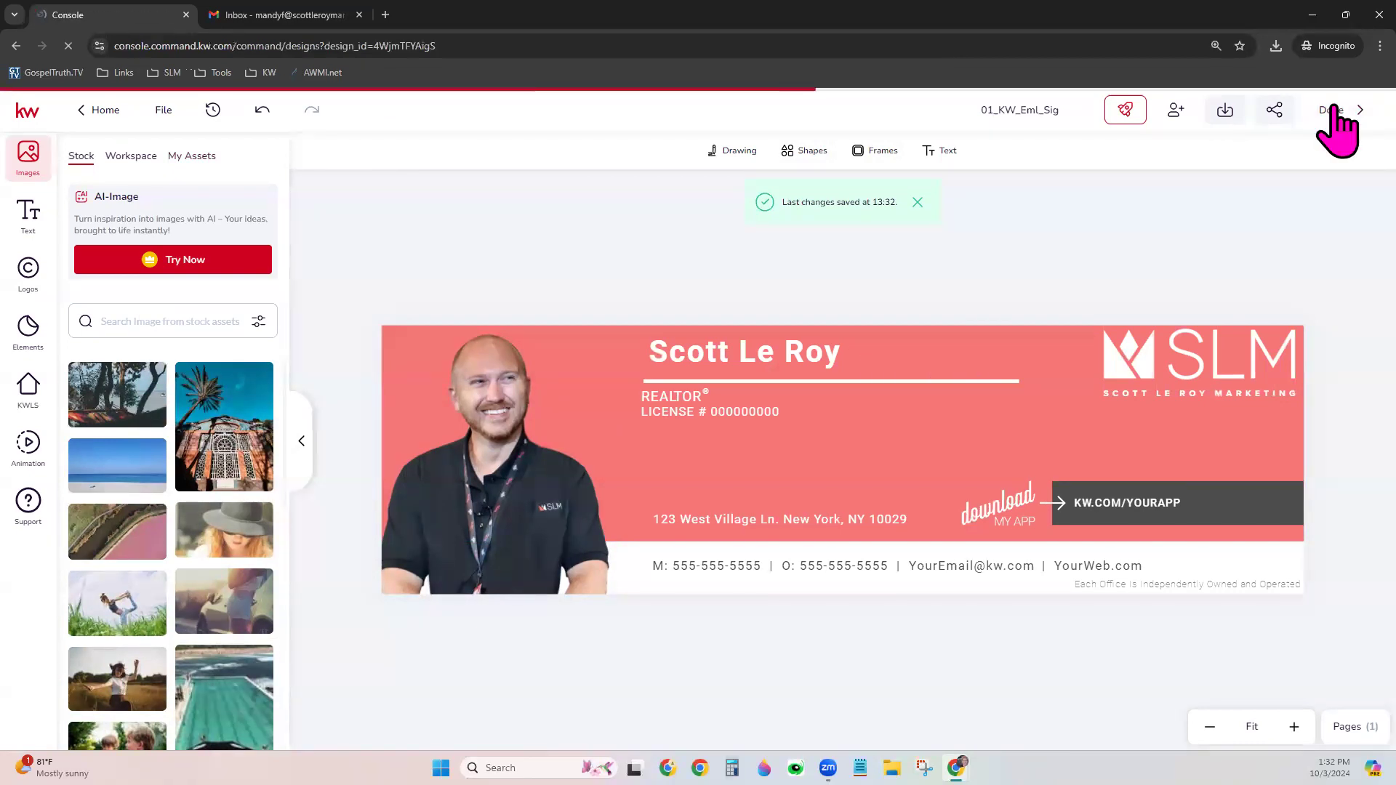
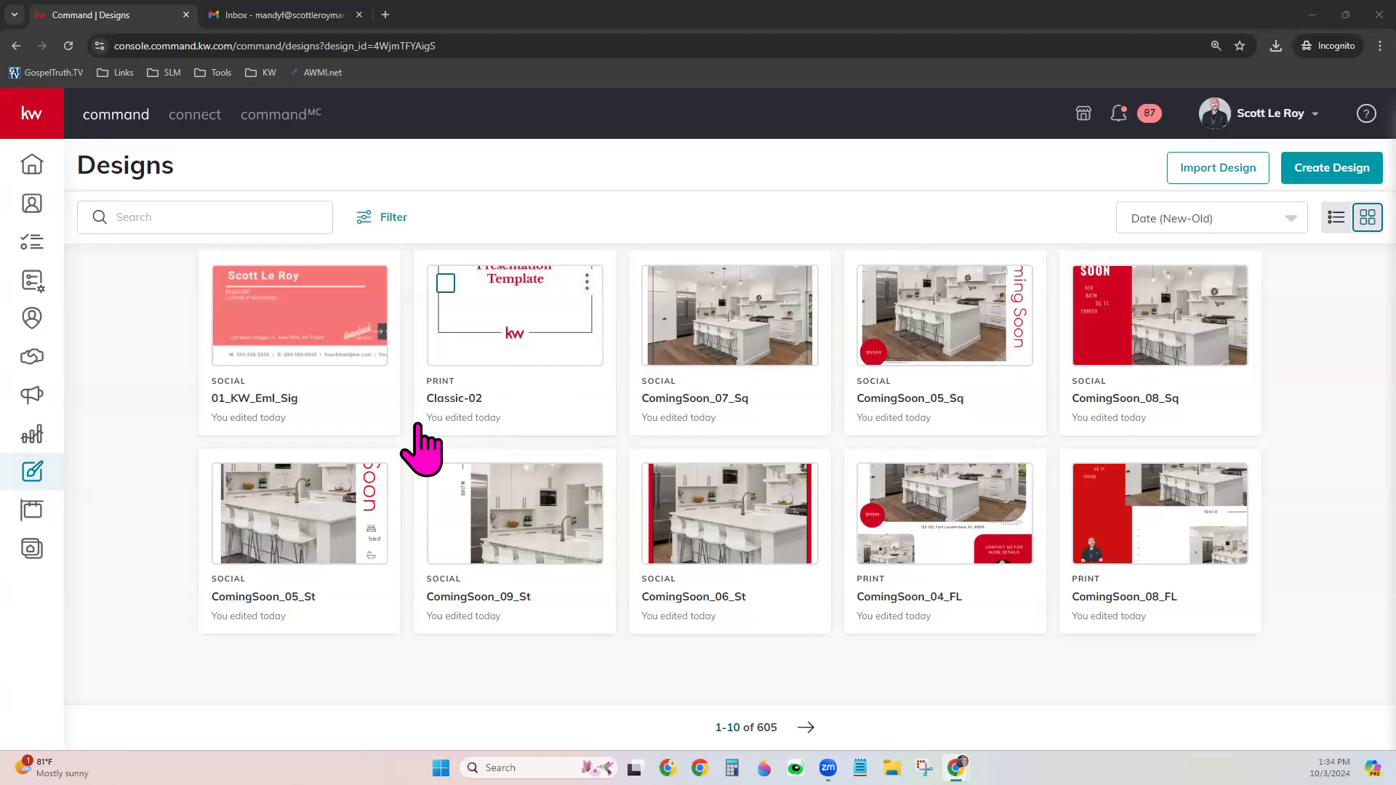
Start a new design with Social as the type and continue to template selection
{"action": "left_click", "coordinate": [1334, 176]}
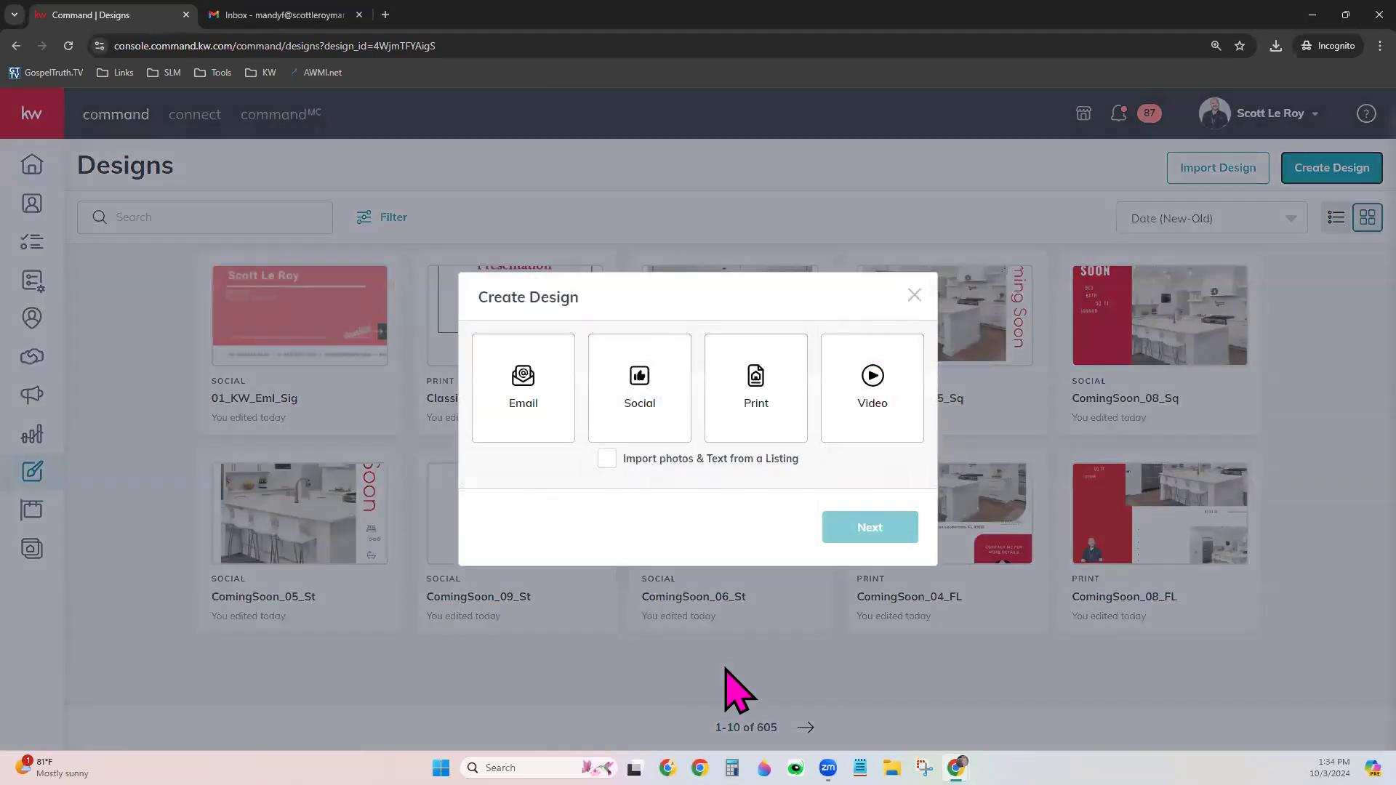
{"action": "left_click", "coordinate": [631, 392]}
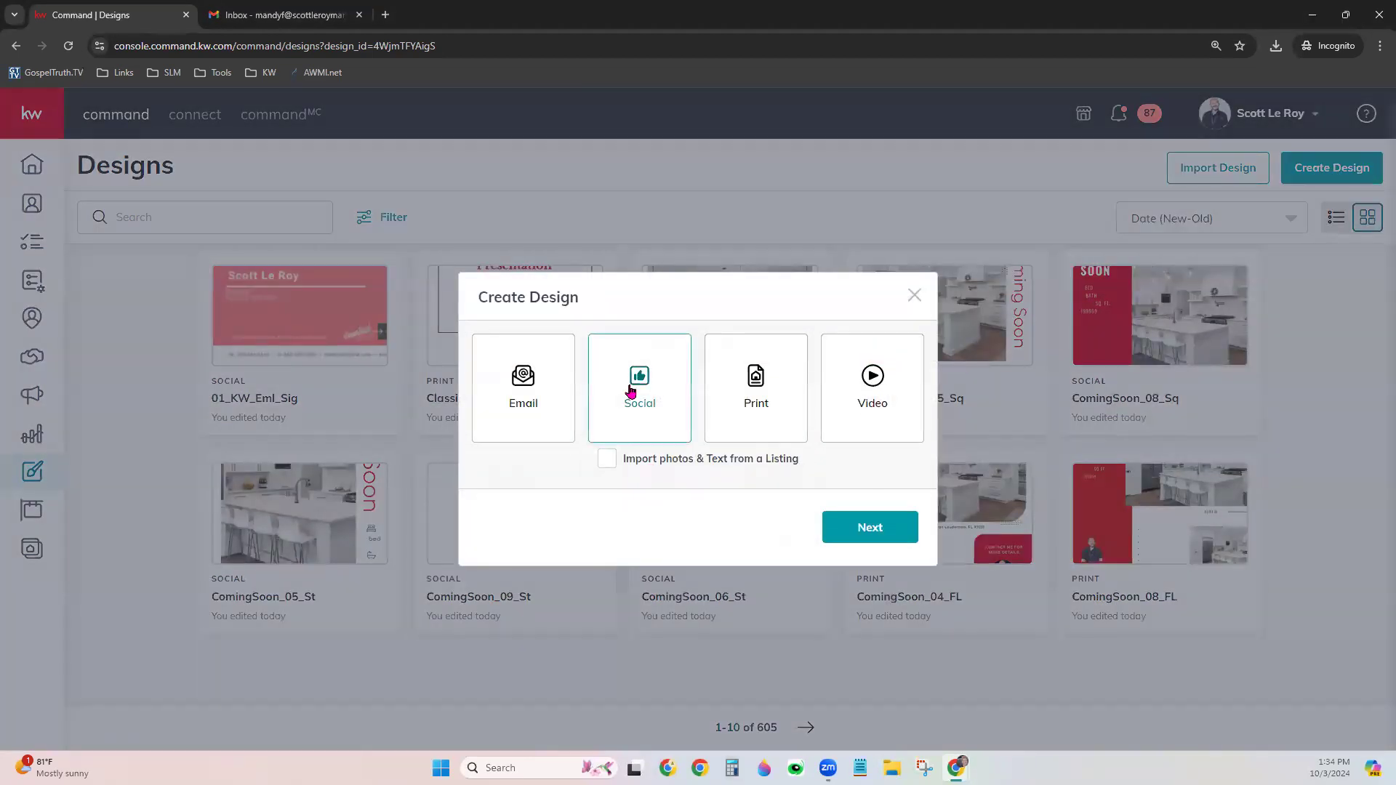
{"action": "left_click", "coordinate": [854, 527]}
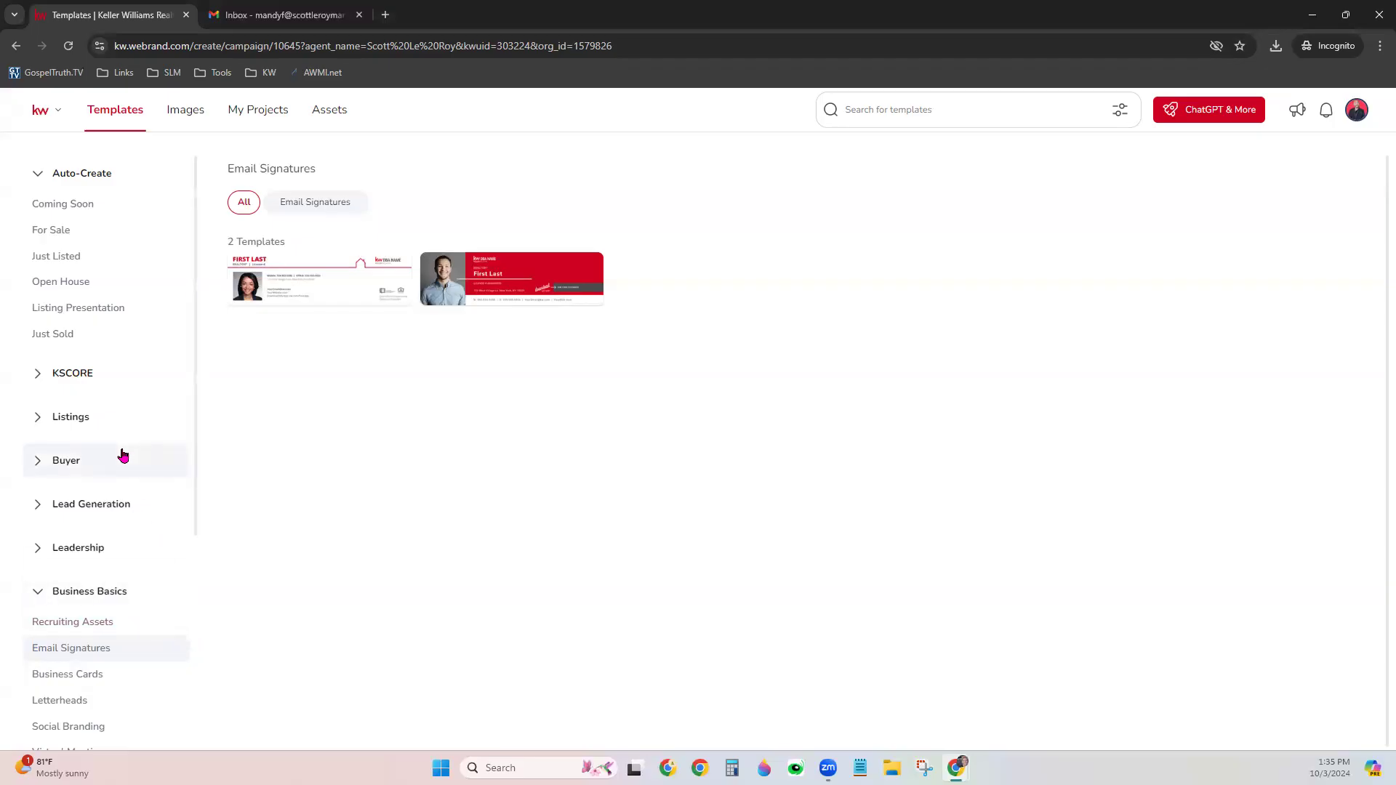
Show the Listings > Just Listed templates, 74 across all formats
{"action": "scroll", "coordinate": [121, 458], "scroll_direction": "down", "scroll_amount": 3}
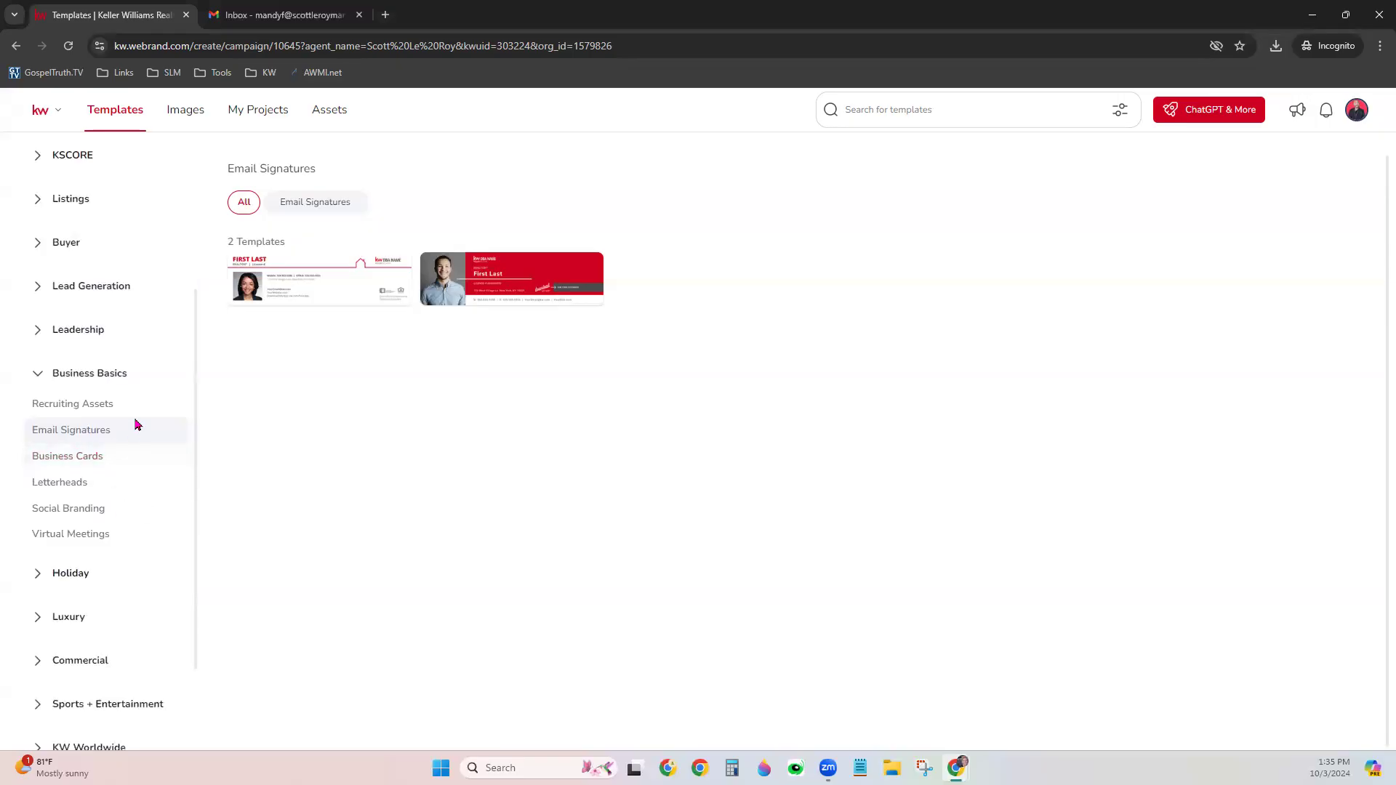
{"action": "scroll", "coordinate": [138, 436], "scroll_direction": "up", "scroll_amount": 3}
{"action": "left_click", "coordinate": [58, 417]}
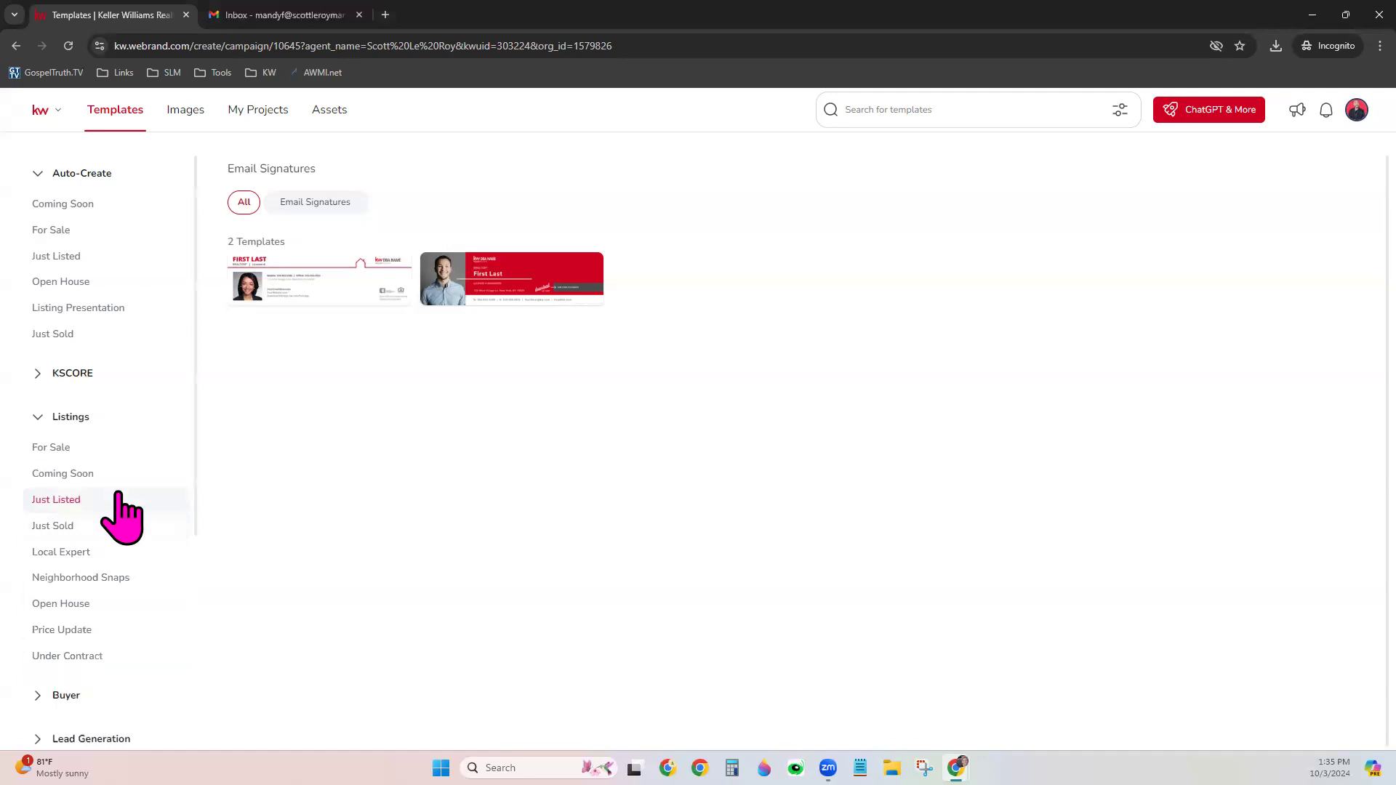
{"action": "left_click", "coordinate": [81, 497]}
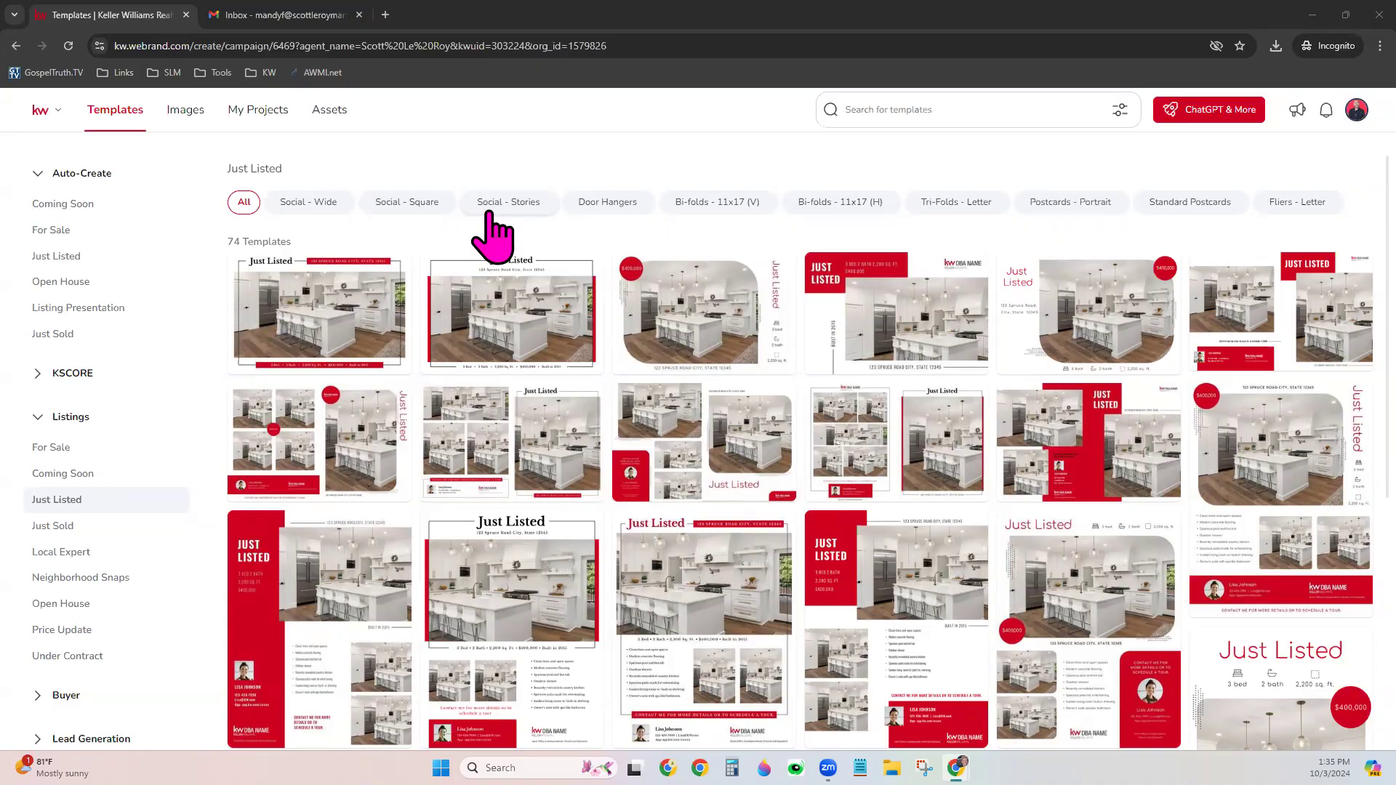
Filter to Social - Square and open the JustListed_05_IG template for editing
{"action": "left_click", "coordinate": [421, 210]}
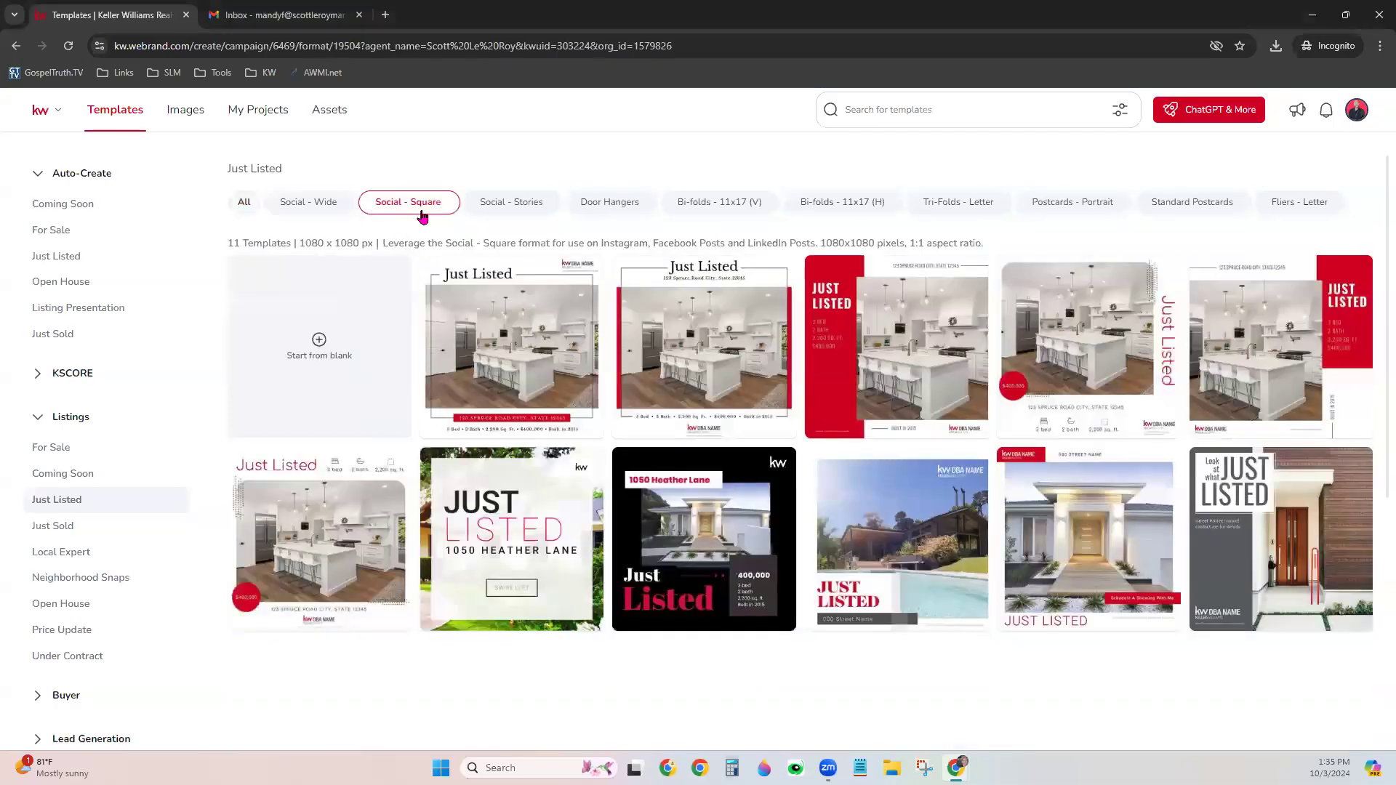
{"action": "mouse_move", "coordinate": [871, 629]}
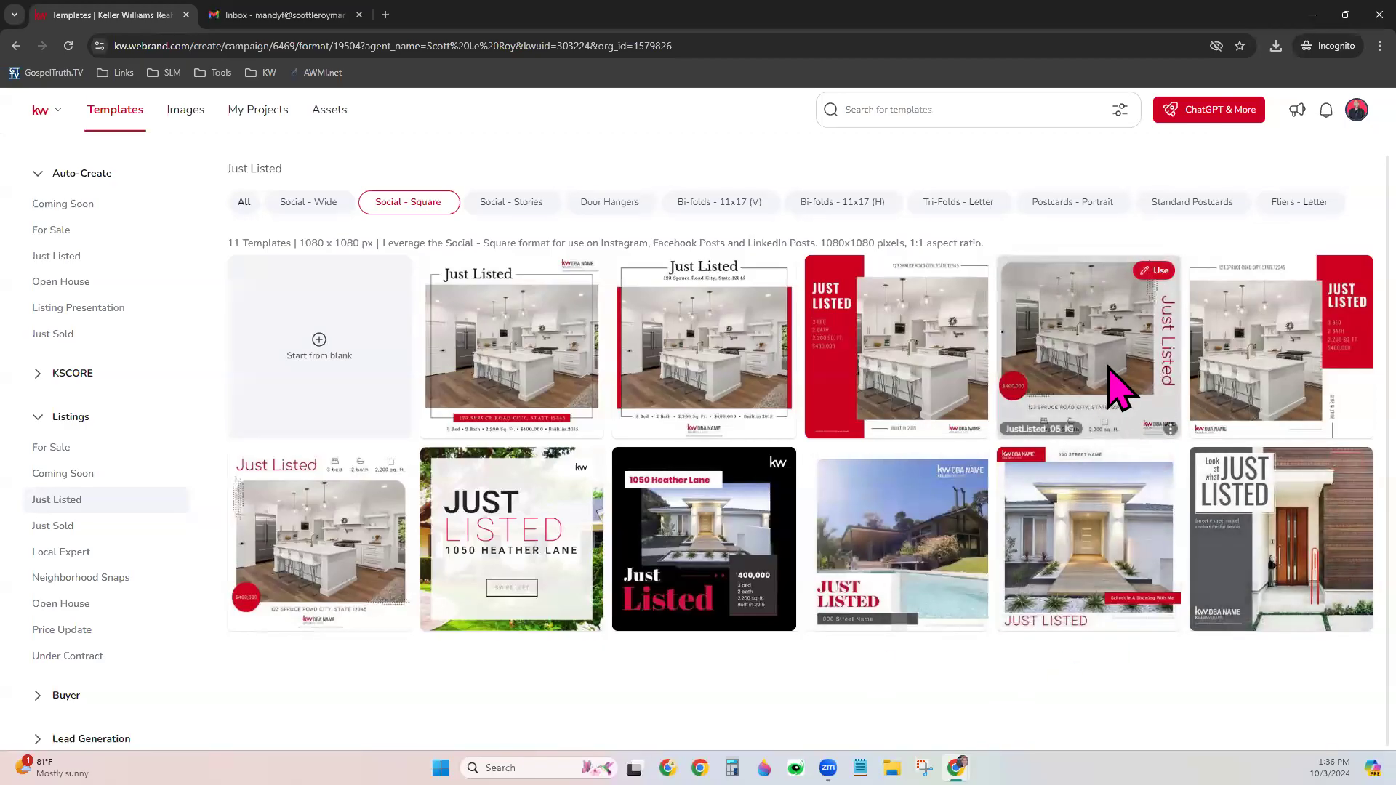
{"action": "left_click", "coordinate": [1152, 273]}
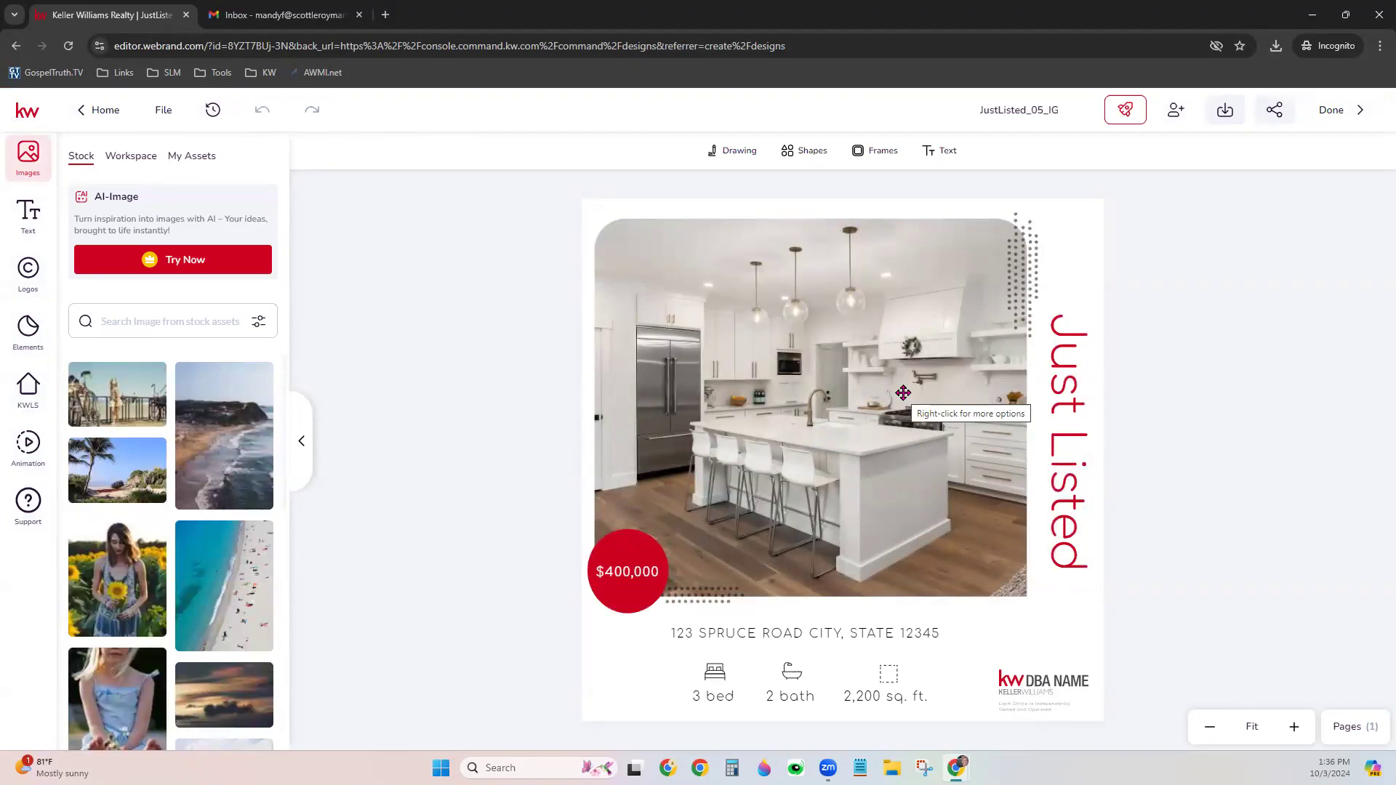
With the kitchen photo selected, search KWLS by address and load the Andover, MA listing
{"action": "left_click", "coordinate": [791, 387]}
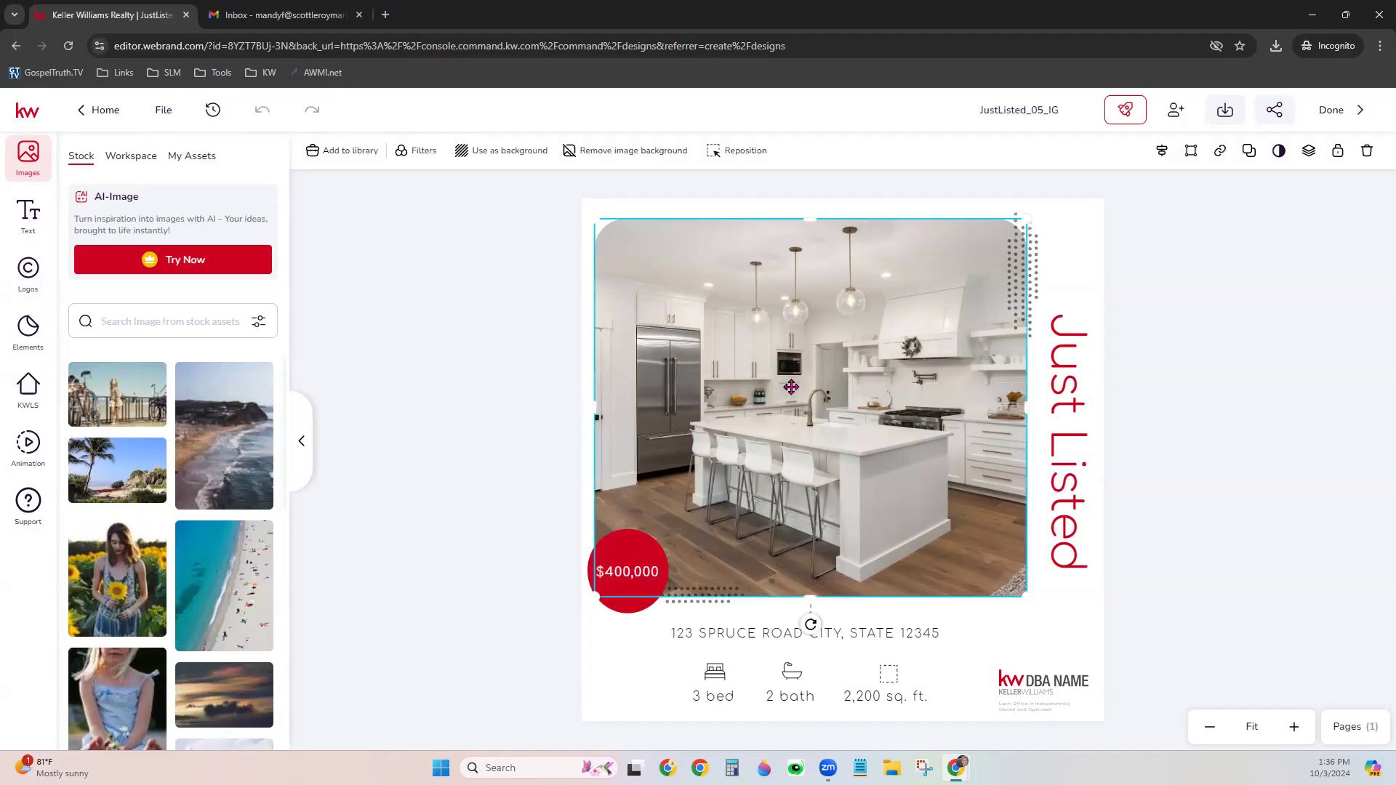
{"action": "left_click", "coordinate": [31, 412]}
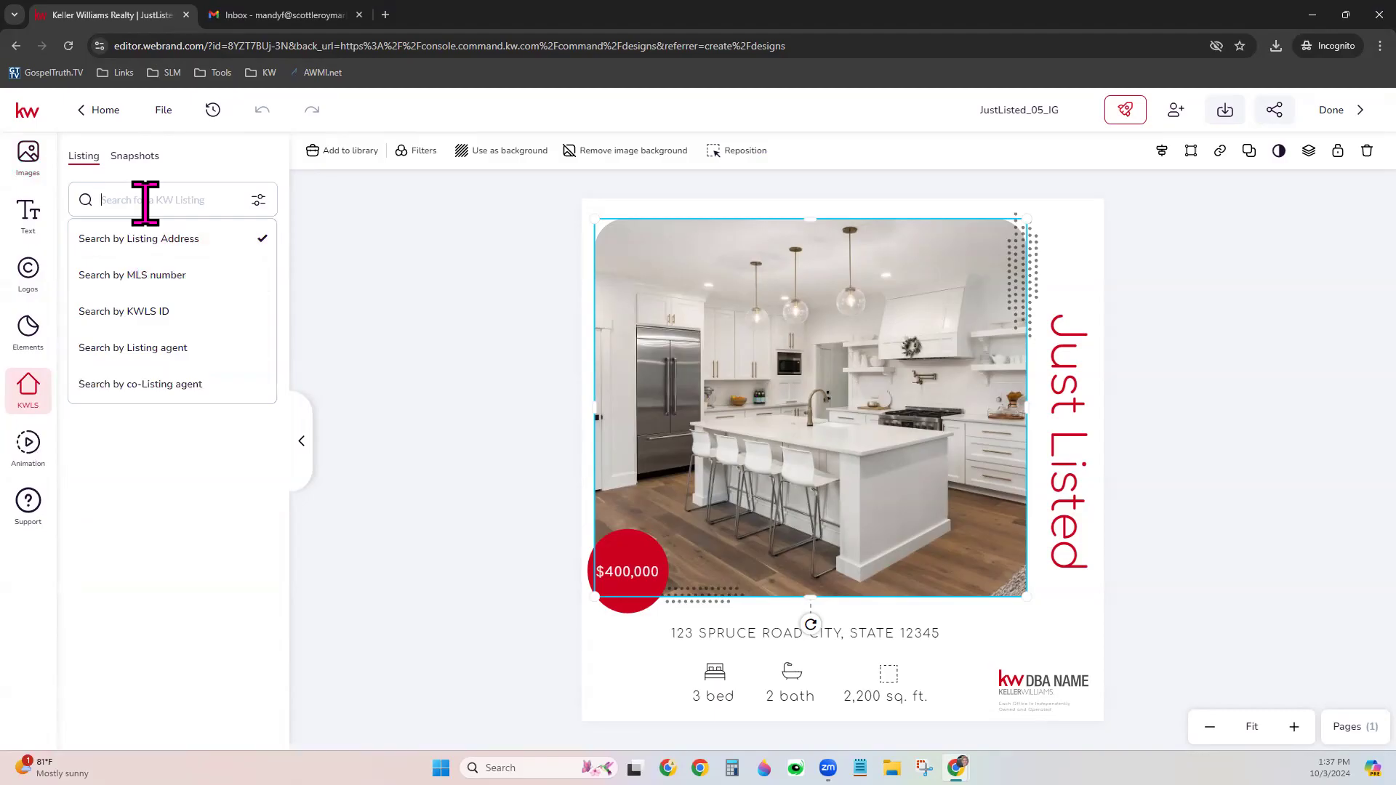
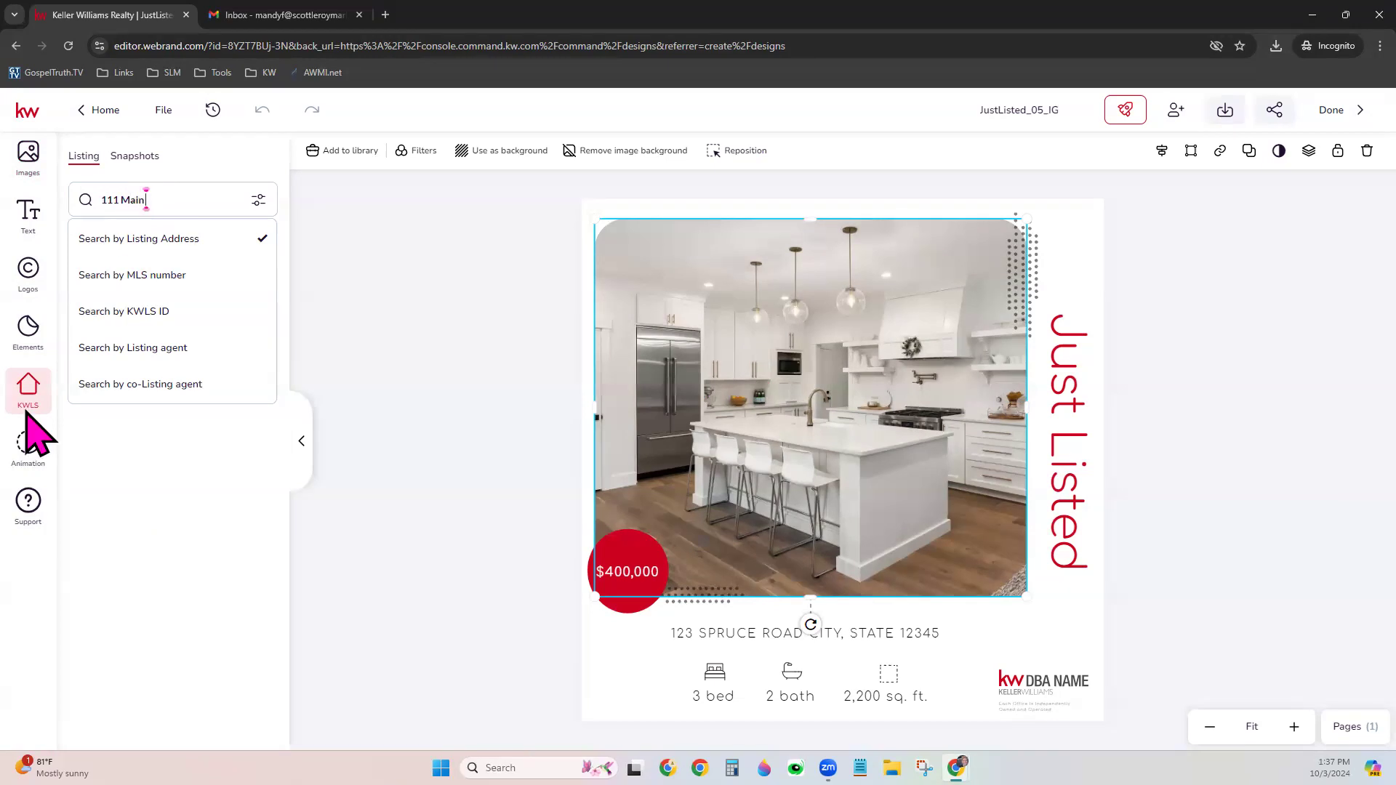
{"action": "key", "text": "Return"}
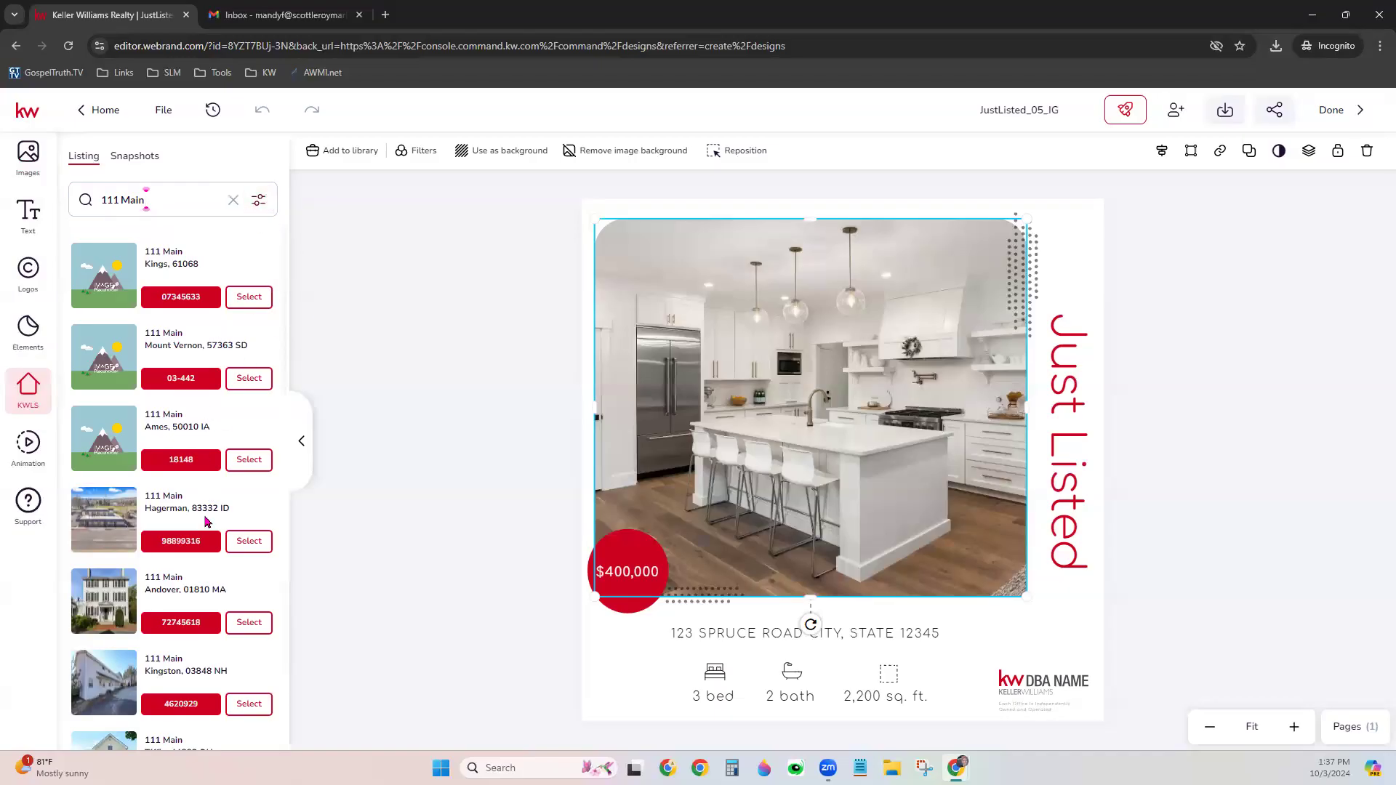
{"action": "scroll", "coordinate": [193, 613], "scroll_direction": "down", "scroll_amount": 3}
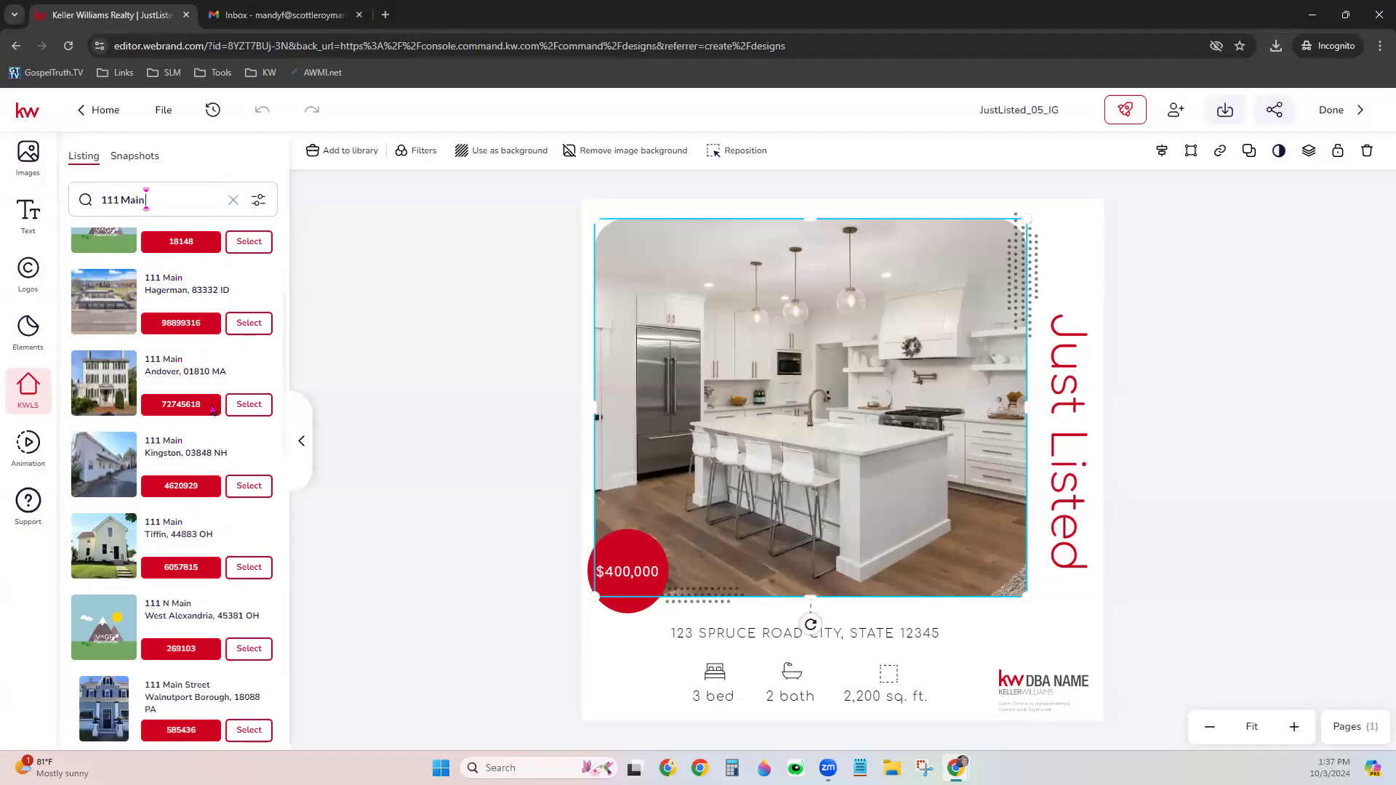
{"action": "left_click", "coordinate": [248, 406]}
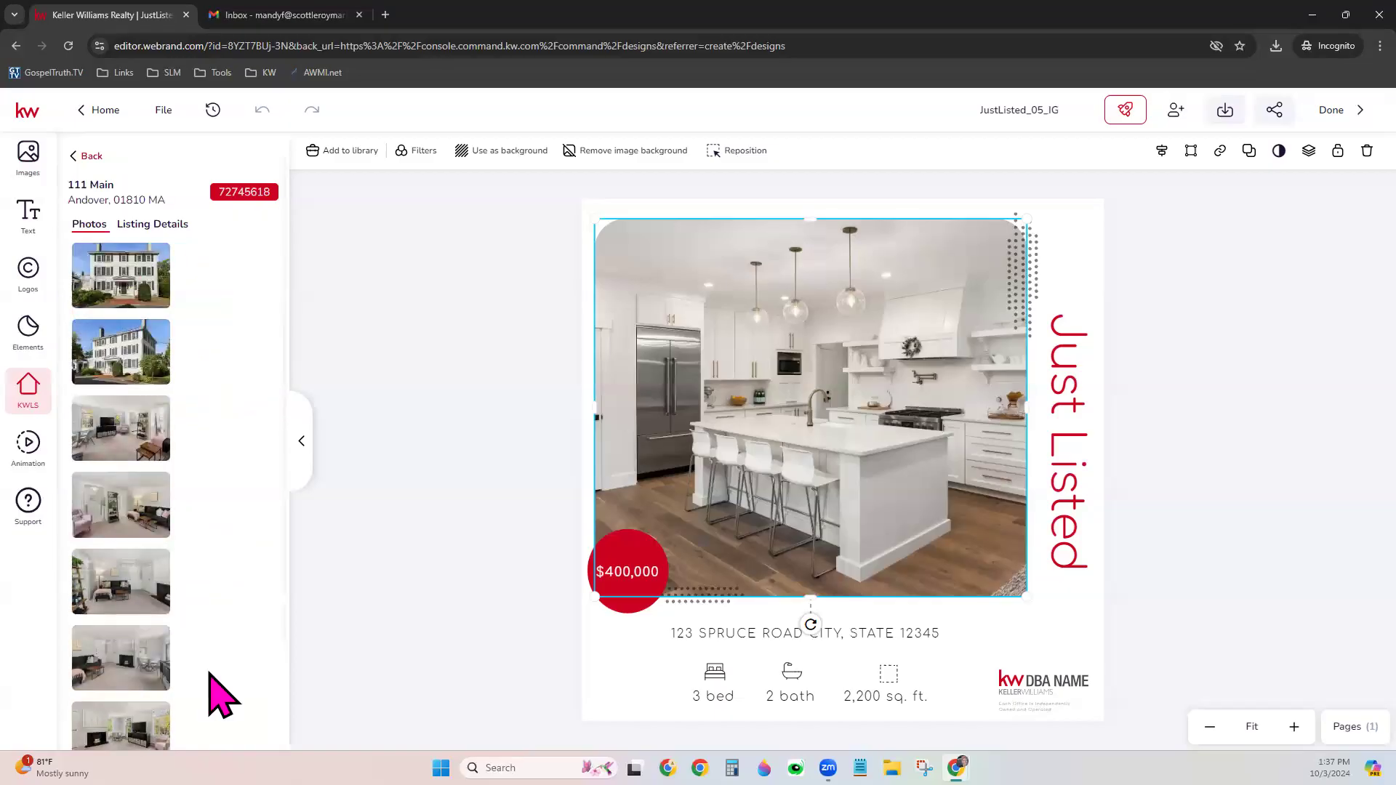
{"action": "scroll", "coordinate": [210, 672], "scroll_direction": "down", "scroll_amount": 4}
{"action": "scroll", "coordinate": [209, 673], "scroll_direction": "down", "scroll_amount": 3}
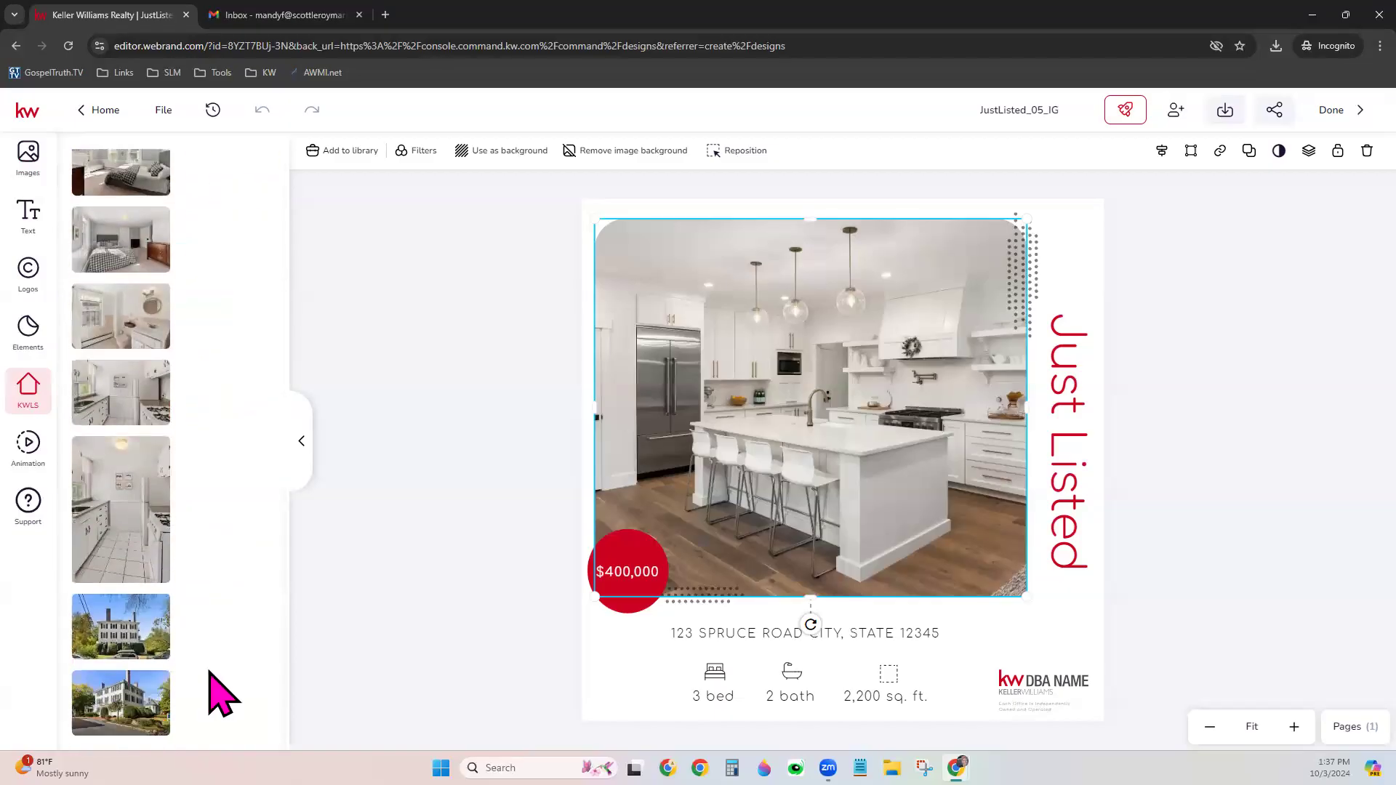
{"action": "scroll", "coordinate": [209, 672], "scroll_direction": "up", "scroll_amount": 7}
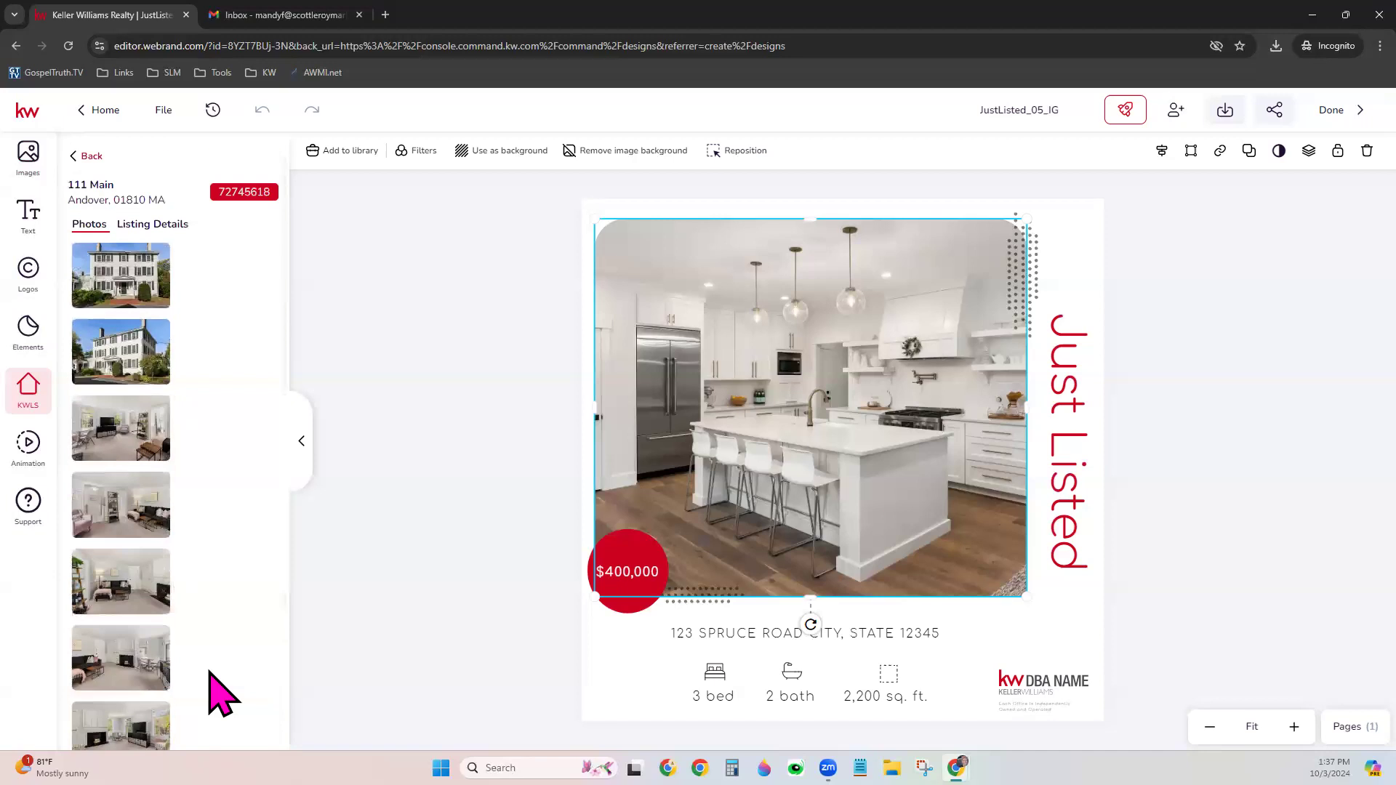
{"action": "left_click", "coordinate": [162, 226]}
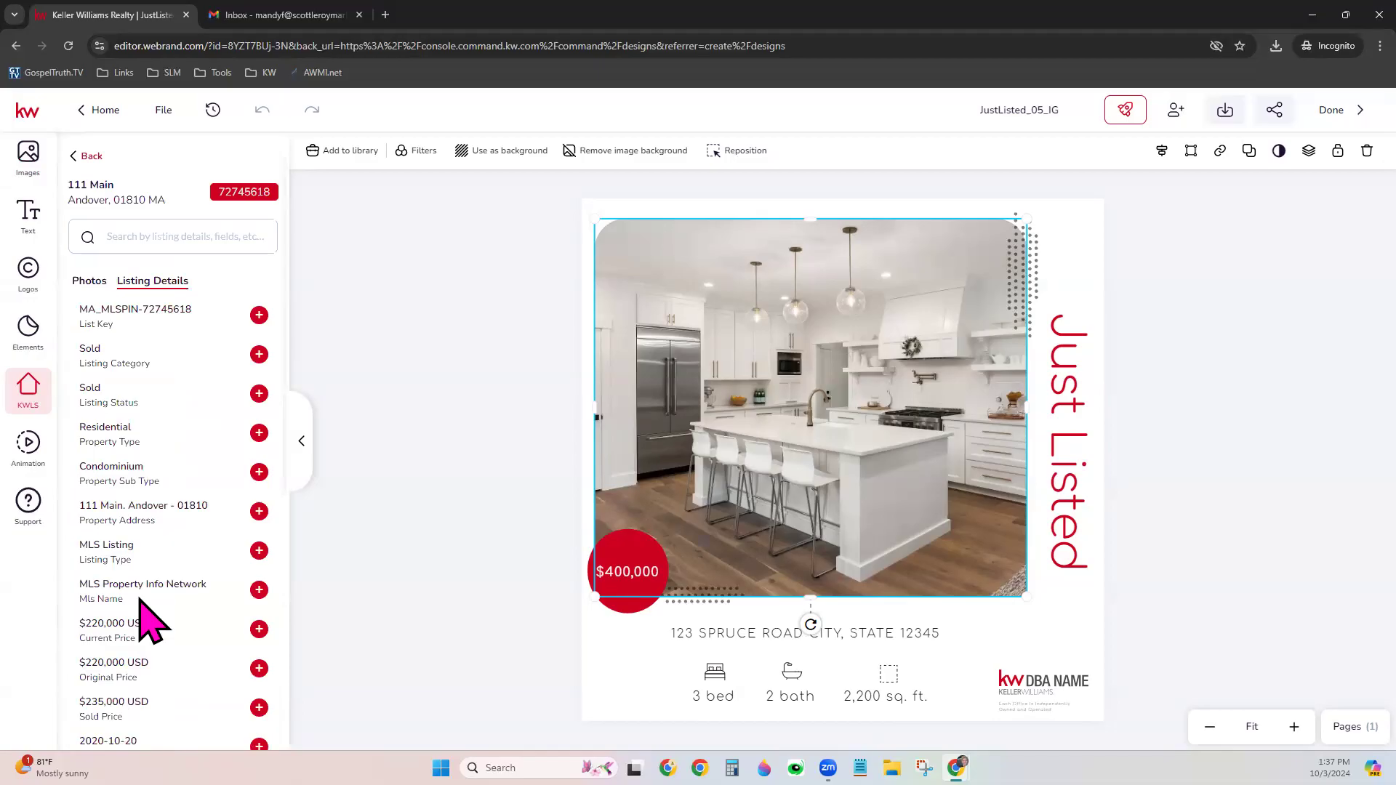
{"action": "scroll", "coordinate": [142, 620], "scroll_direction": "down", "scroll_amount": 3}
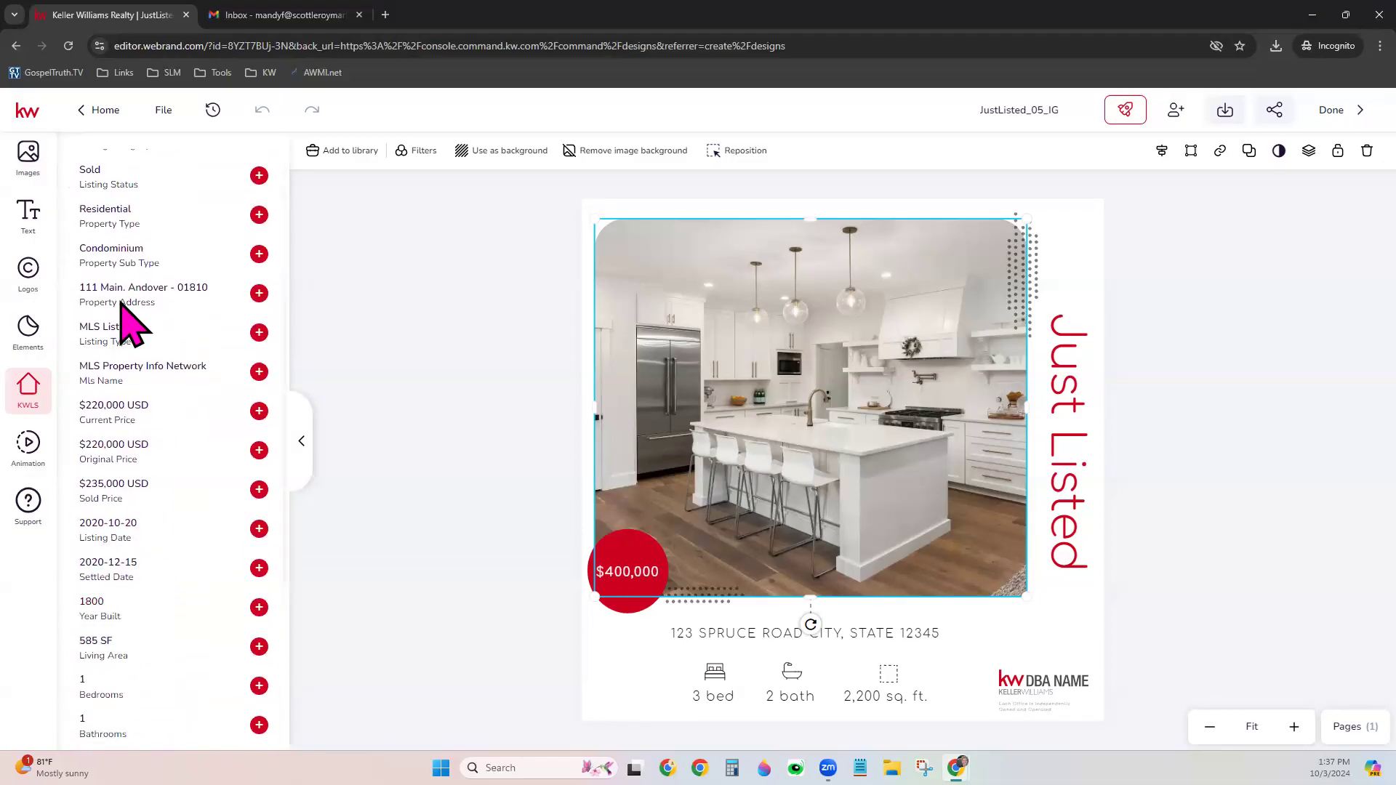
{"action": "scroll", "coordinate": [162, 502], "scroll_direction": "down", "scroll_amount": 2}
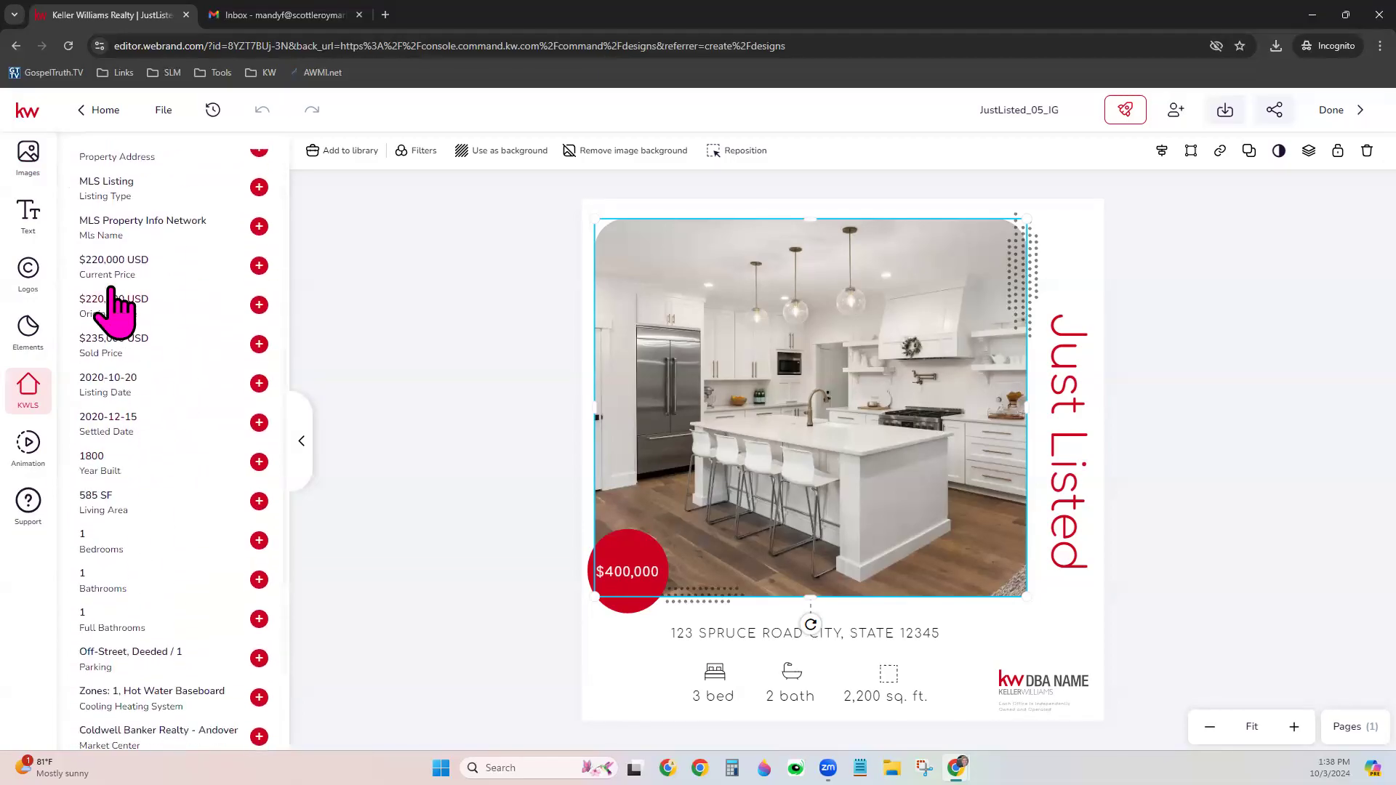
{"action": "scroll", "coordinate": [181, 498], "scroll_direction": "down", "scroll_amount": 2}
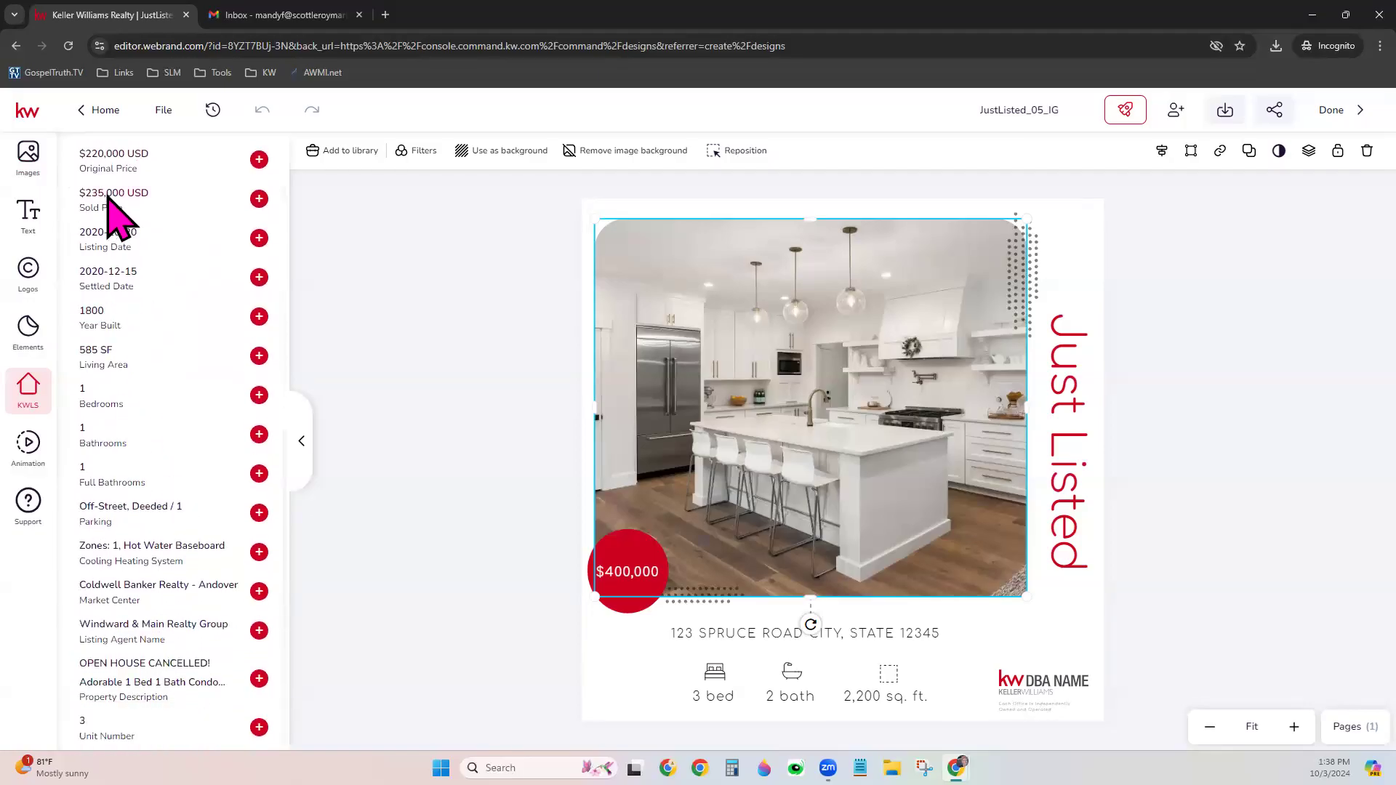
{"action": "scroll", "coordinate": [131, 506], "scroll_direction": "down", "scroll_amount": 1}
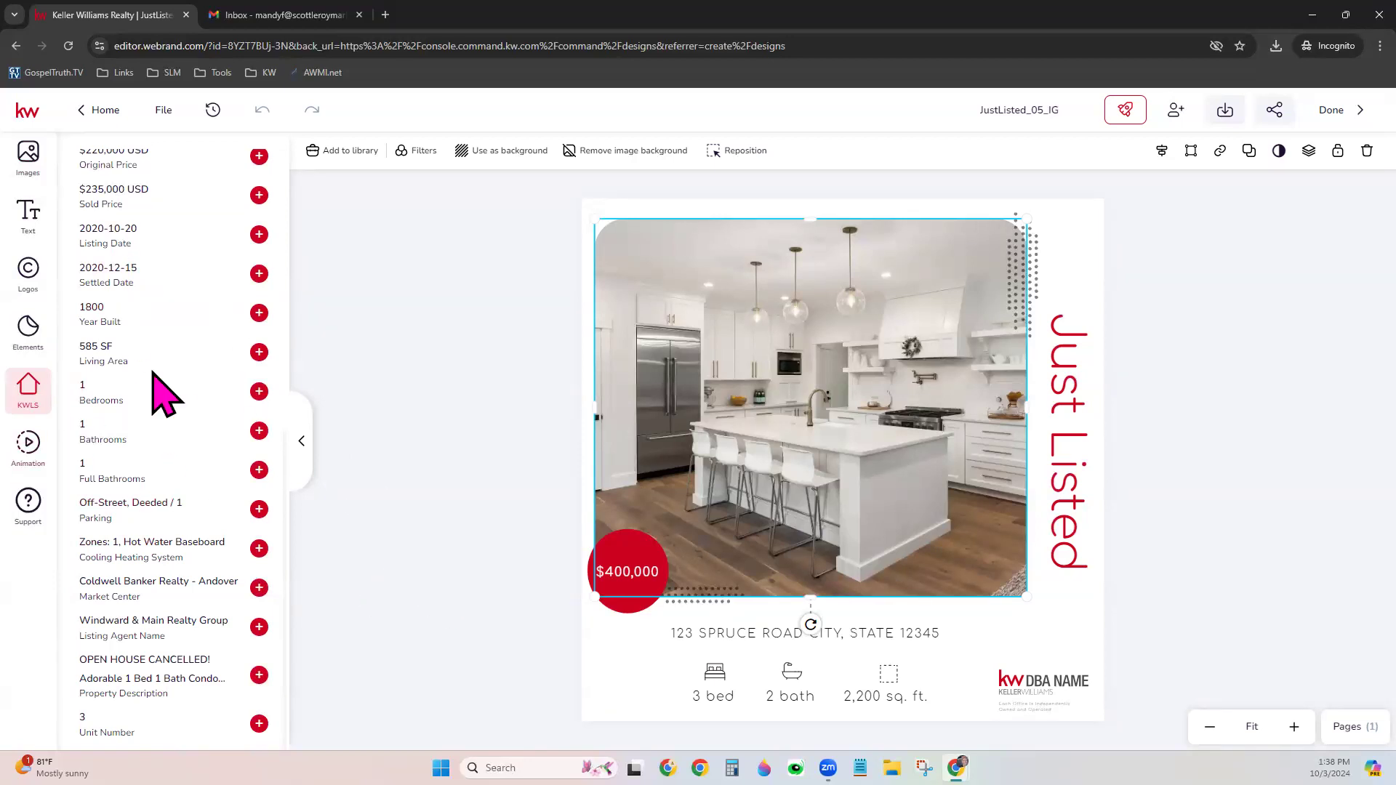
{"action": "scroll", "coordinate": [155, 389], "scroll_direction": "up", "scroll_amount": 5}
{"action": "scroll", "coordinate": [155, 389], "scroll_direction": "up", "scroll_amount": 2}
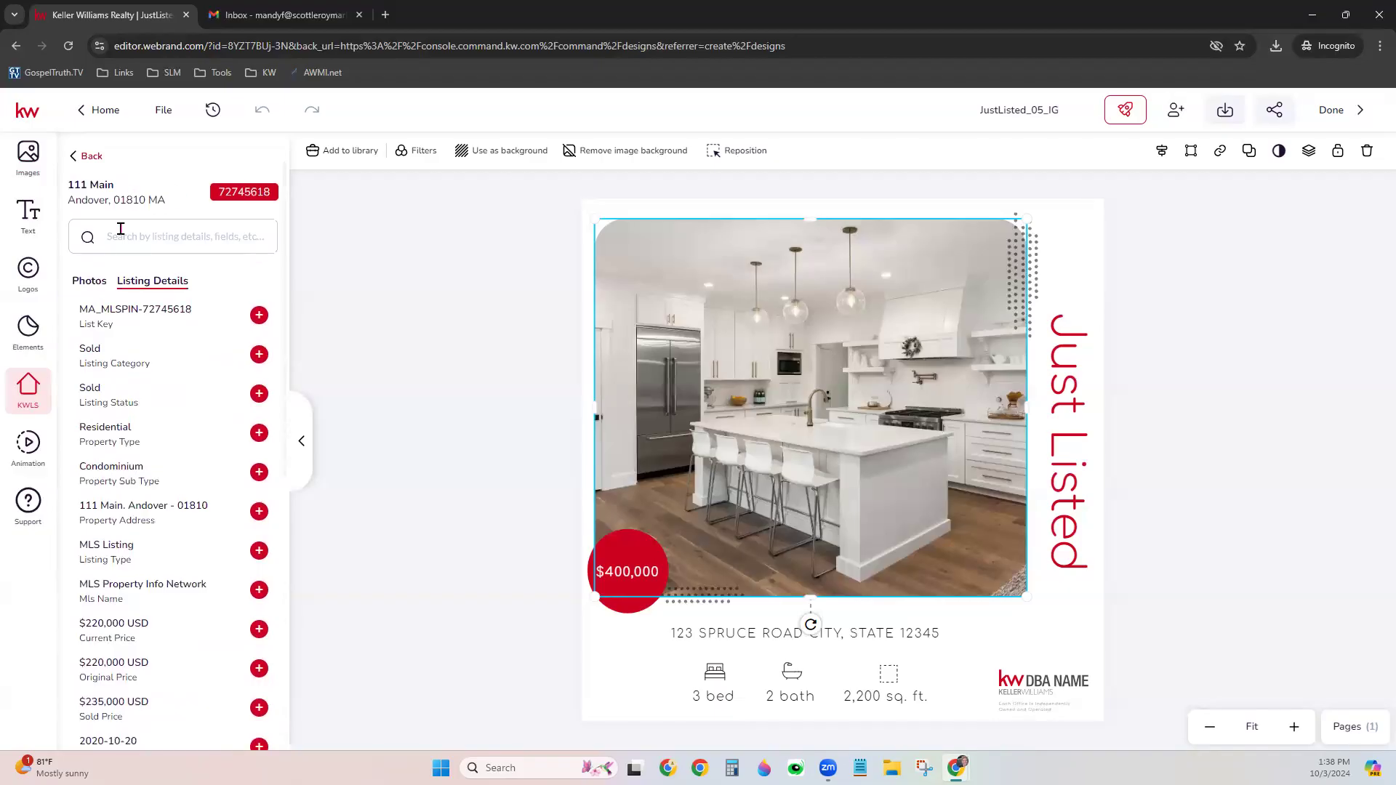
{"action": "left_click", "coordinate": [87, 282]}
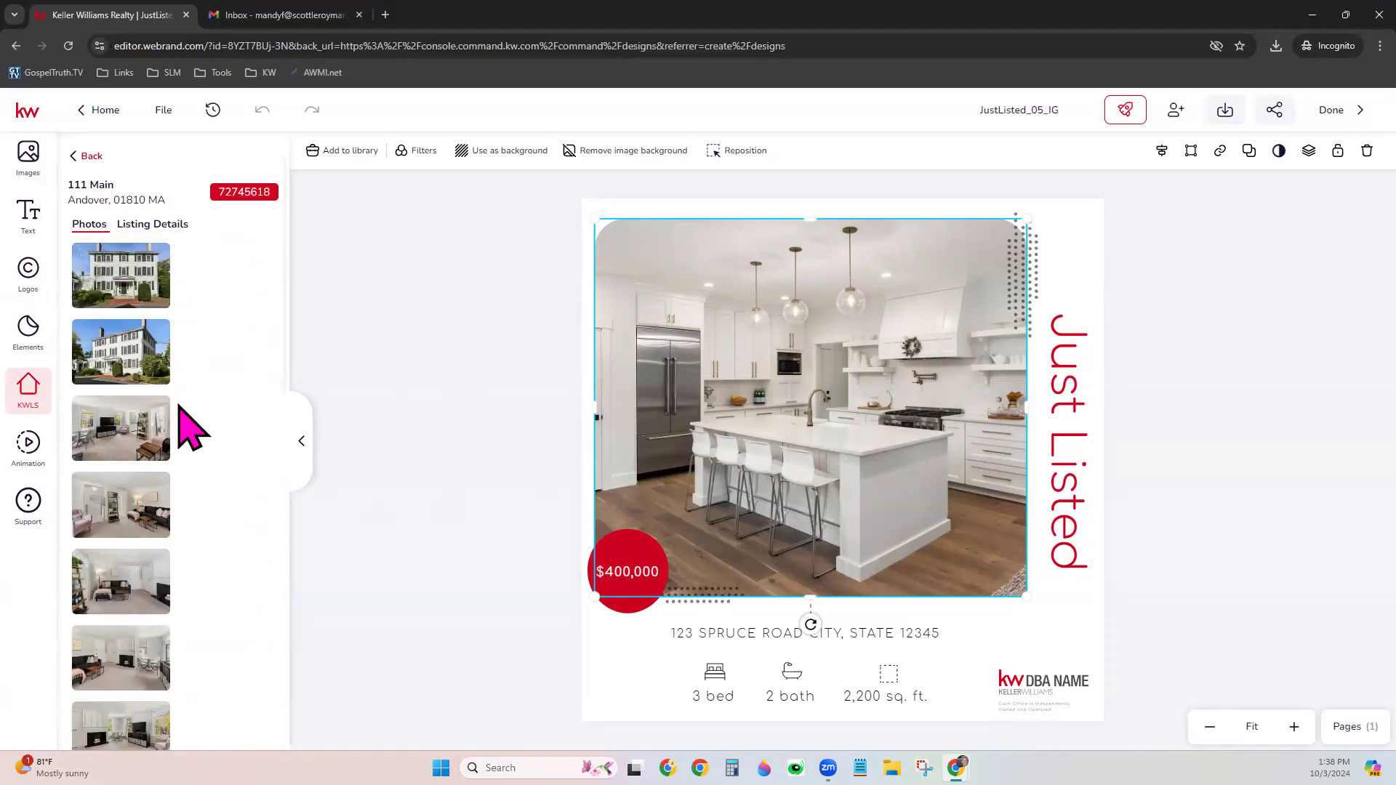
{"action": "mouse_move", "coordinate": [165, 356]}
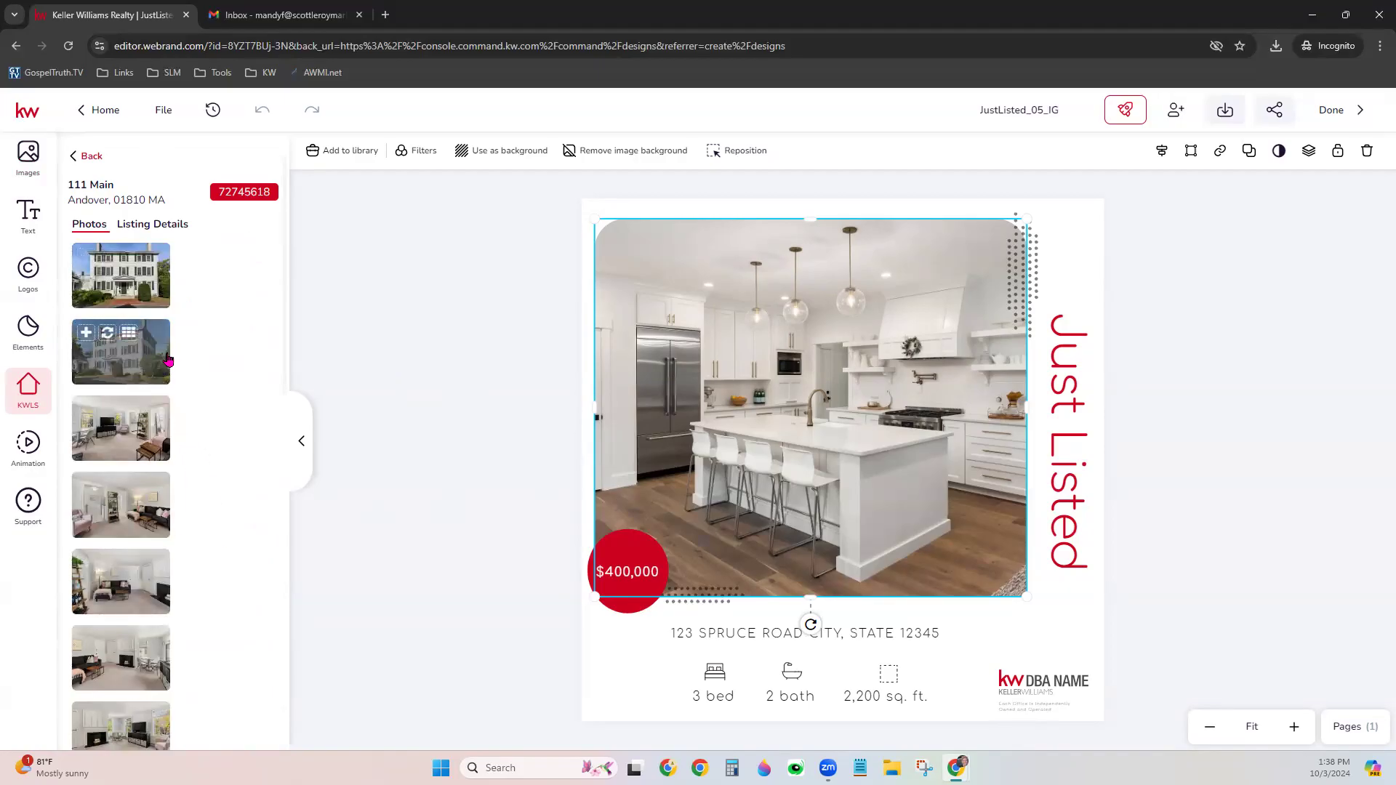
Swap the kitchen photo for the house exterior and delete the dotted decoration
{"action": "left_click", "coordinate": [107, 335]}
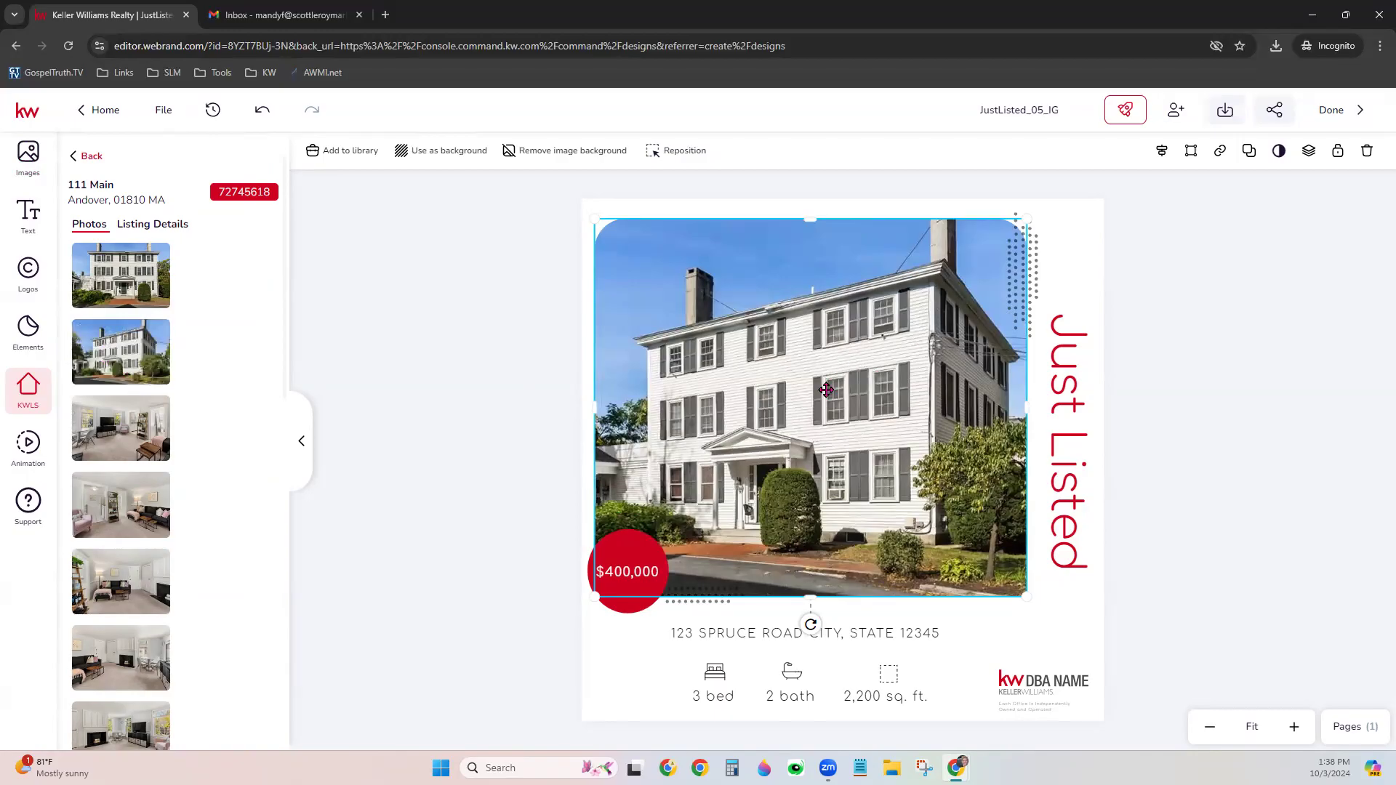
{"action": "left_click", "coordinate": [1035, 266]}
{"action": "left_click_drag", "start_coordinate": [1022, 281], "coordinate": [598, 320]}
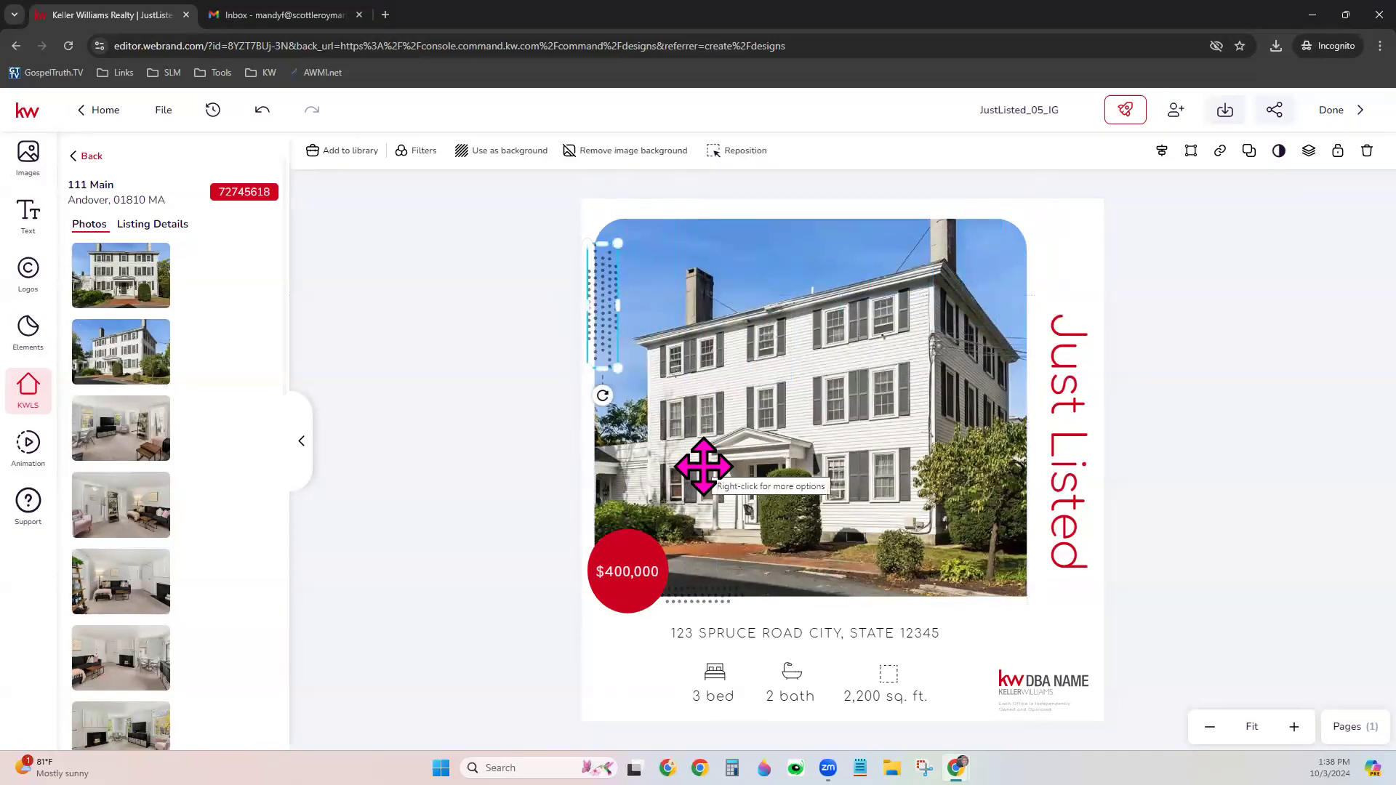
{"action": "key", "text": "Delete"}
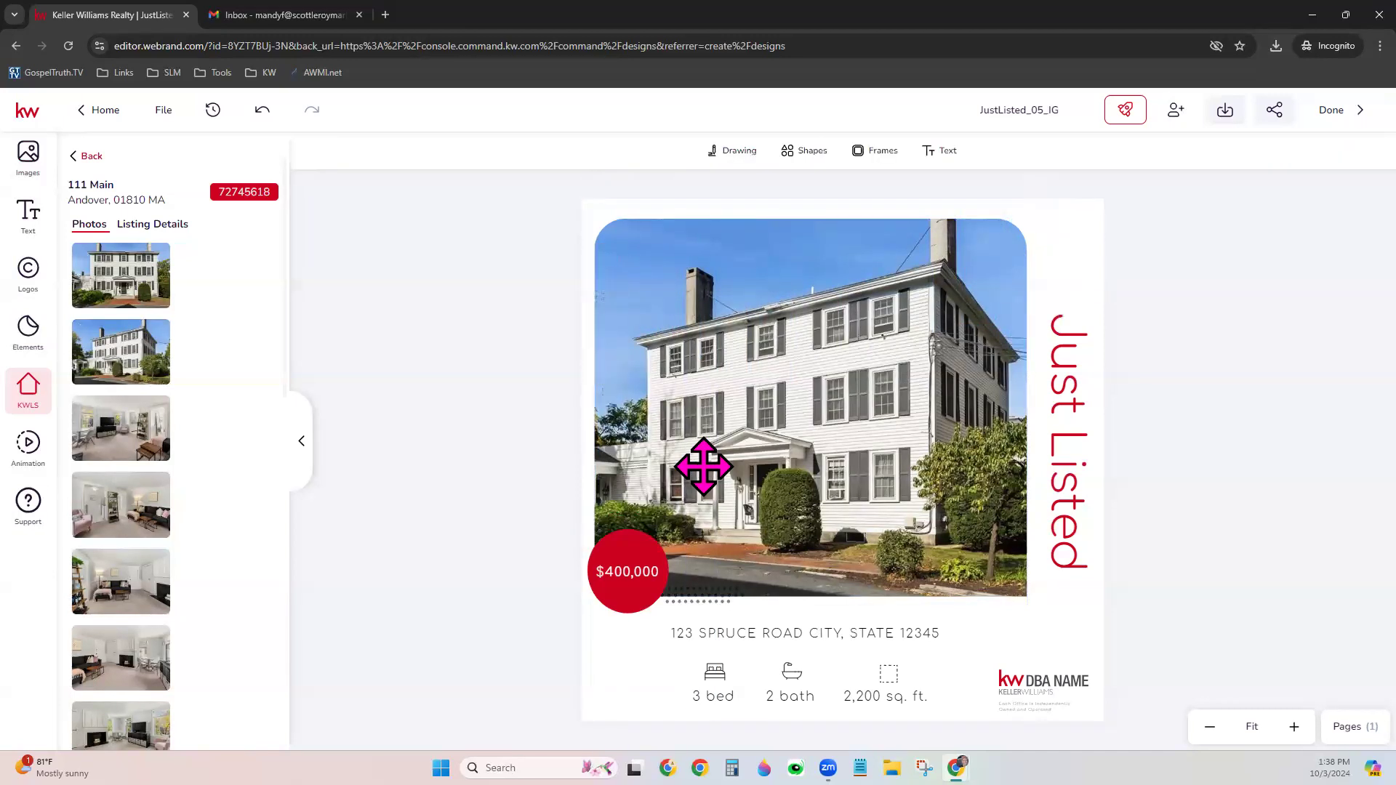
Move the red price circle to the photo's bottom-right corner
{"action": "left_click", "coordinate": [624, 594]}
{"action": "left_click_drag", "start_coordinate": [624, 594], "coordinate": [1002, 595]}
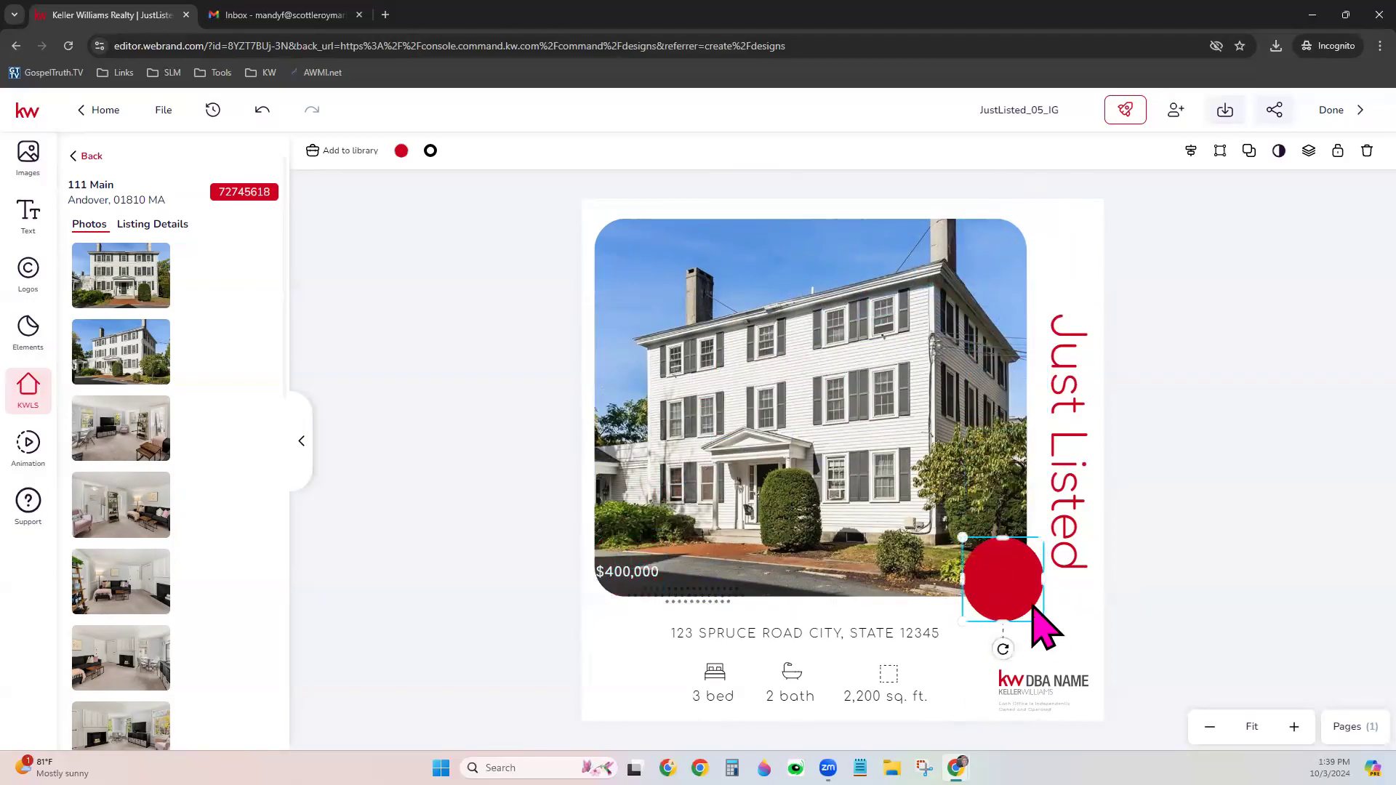
{"action": "left_click", "coordinate": [1087, 622]}
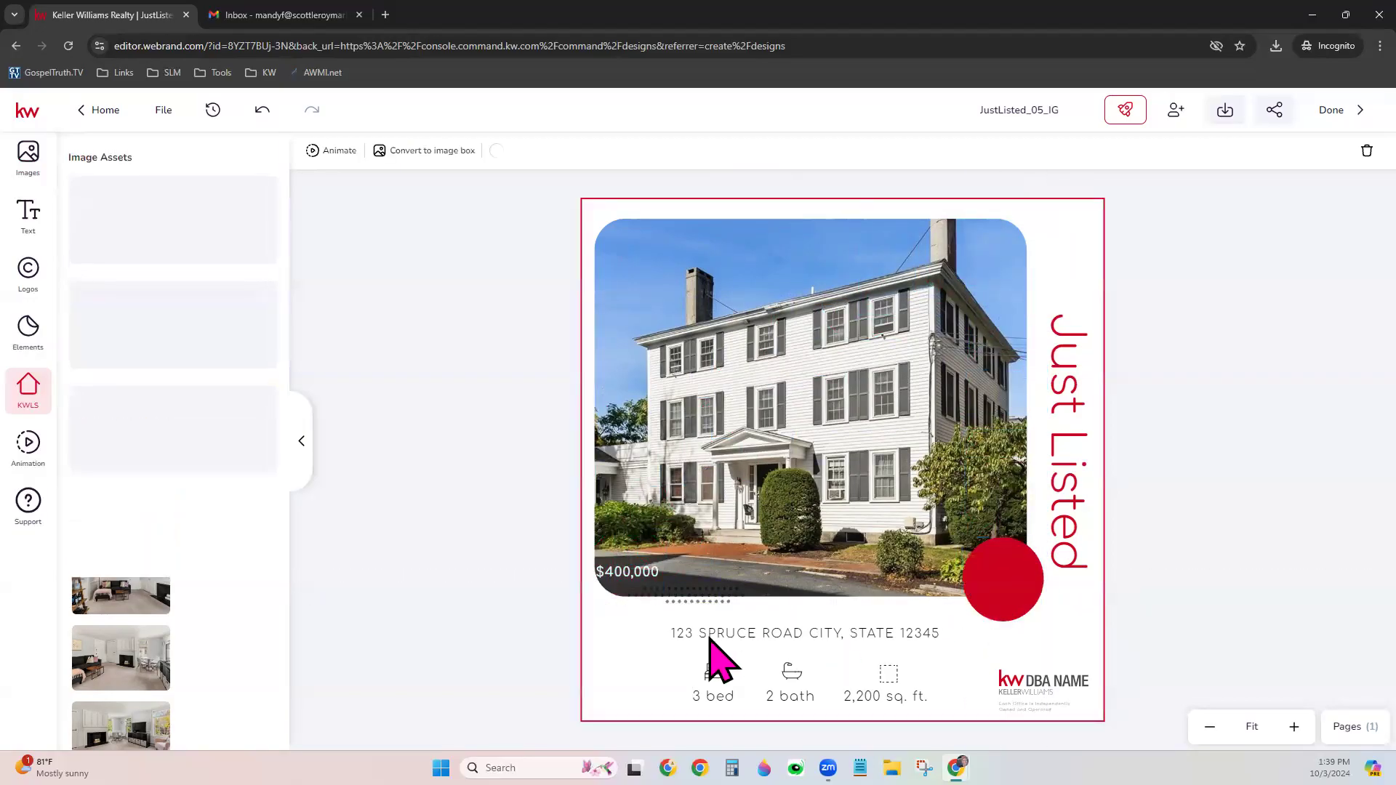
Move the price onto the red circle and change it from $400,000 to $509,000
{"action": "left_click", "coordinate": [629, 572]}
{"action": "left_click_drag", "start_coordinate": [626, 574], "coordinate": [1003, 582]}
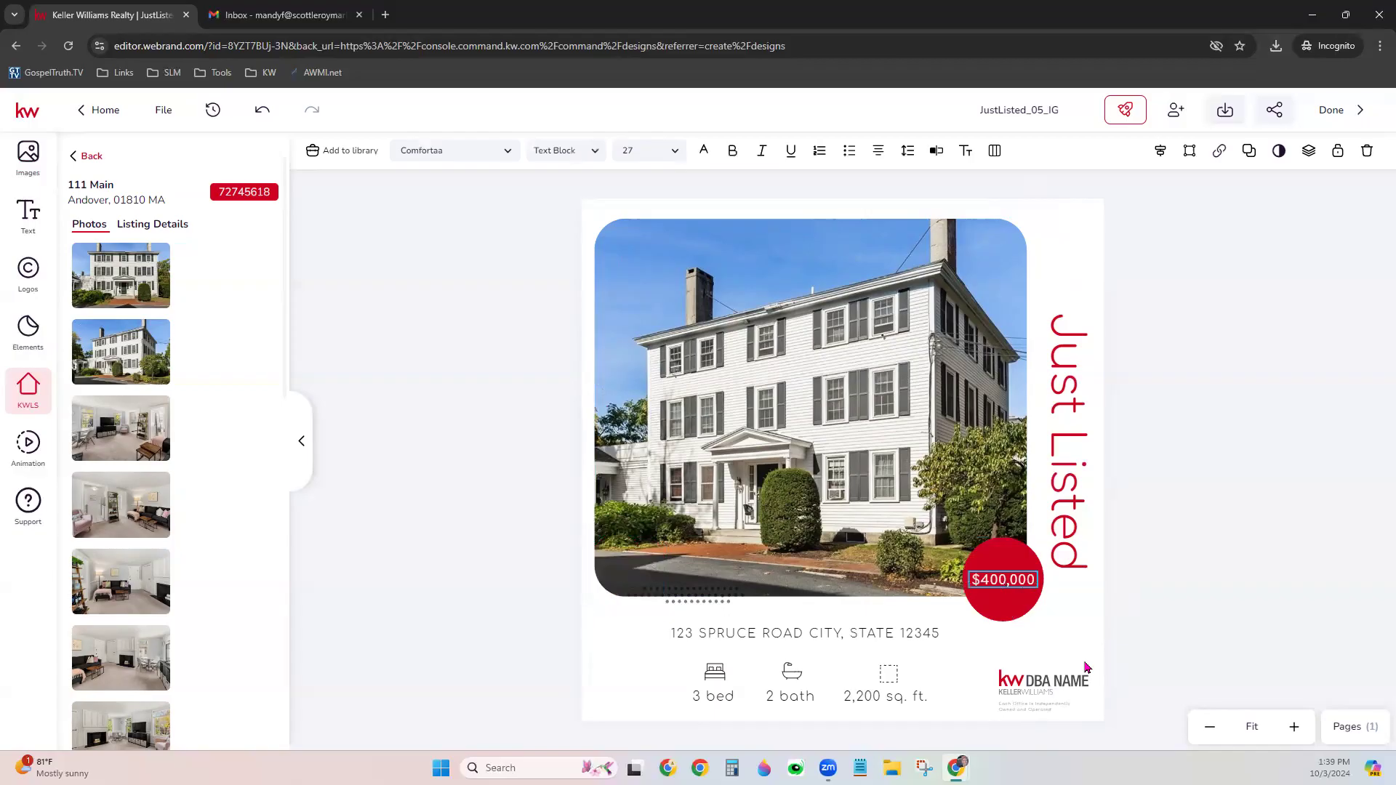
{"action": "key", "text": "BackSpace"}
{"action": "key", "text": "BackSpace"}
{"action": "key", "text": "BackSpace"}
{"action": "type", "text": "509"}
{"action": "key", "text": "Escape"}
Drag the vertical Just Listed title slightly upward
{"action": "left_click", "coordinate": [959, 634]}
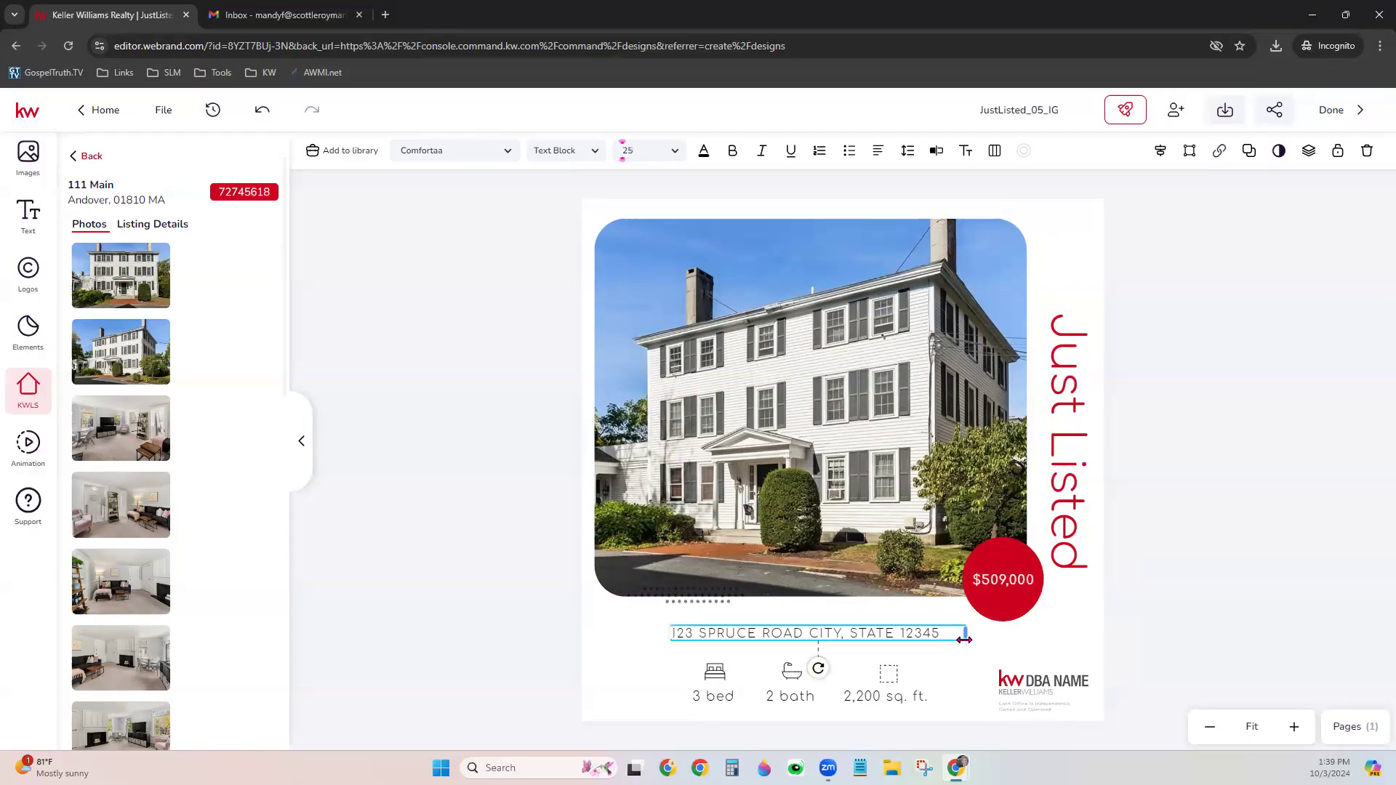
{"action": "left_click", "coordinate": [1063, 399]}
{"action": "left_click_drag", "start_coordinate": [1066, 428], "coordinate": [1065, 396]}
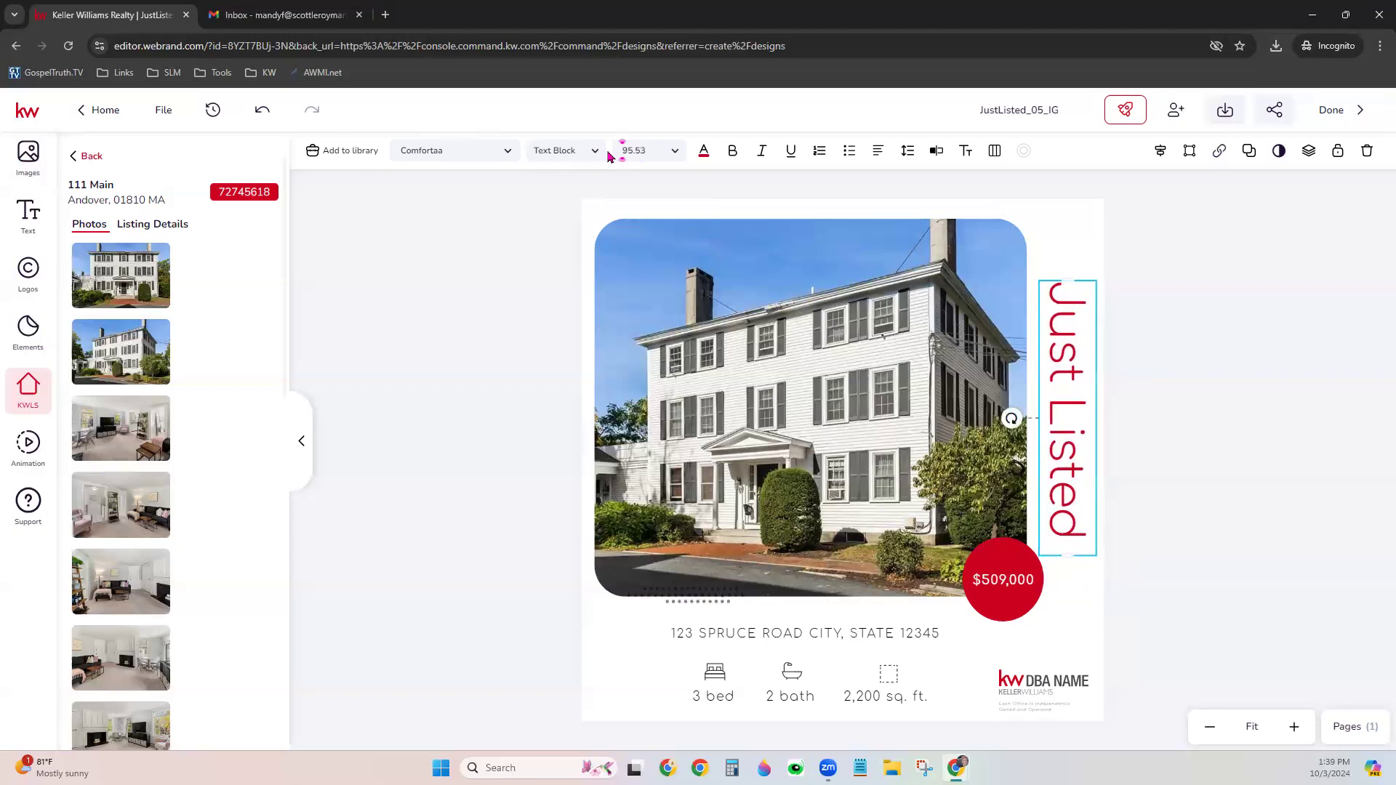
Try Heading 1, 5, 3 and 4 text styles on the Just Listed title
{"action": "left_click", "coordinate": [571, 154]}
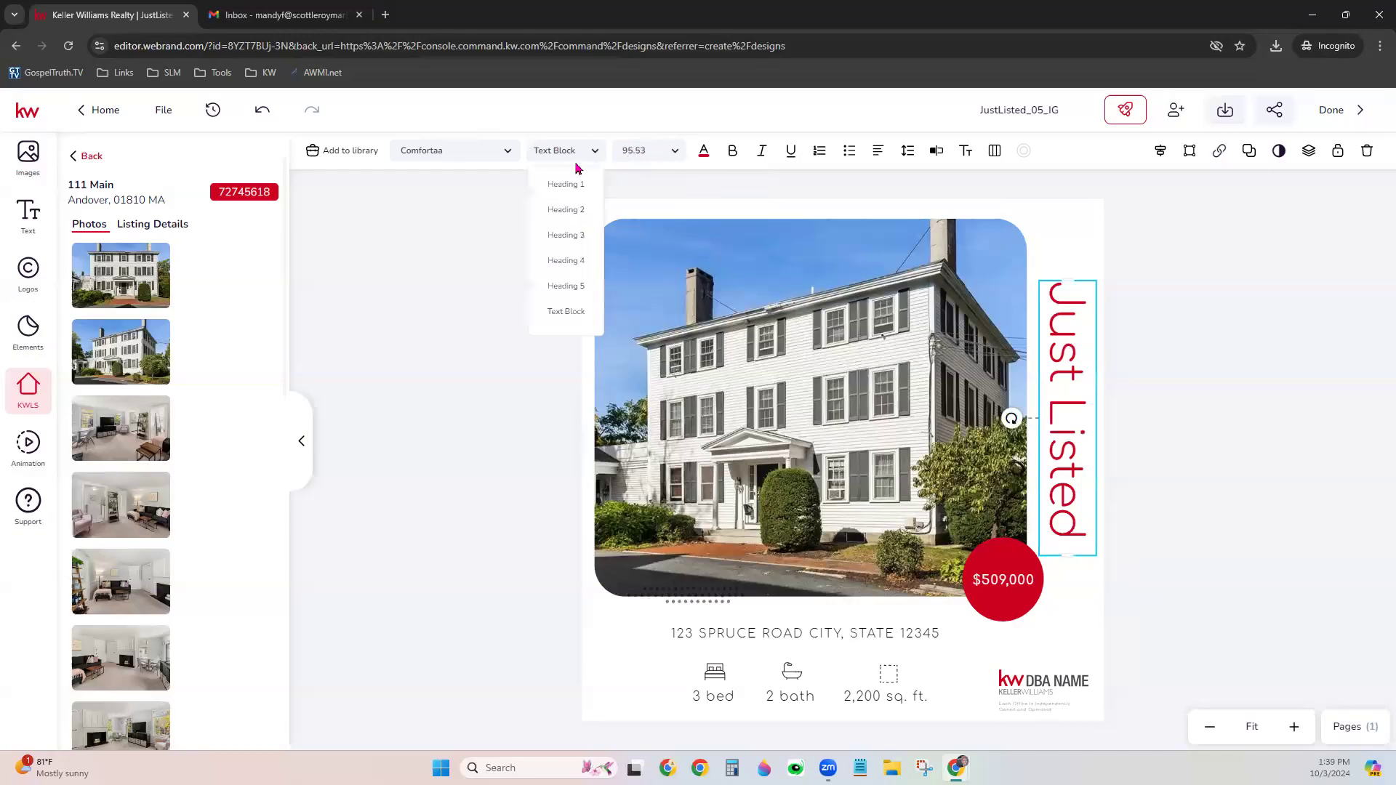
{"action": "left_click", "coordinate": [565, 186]}
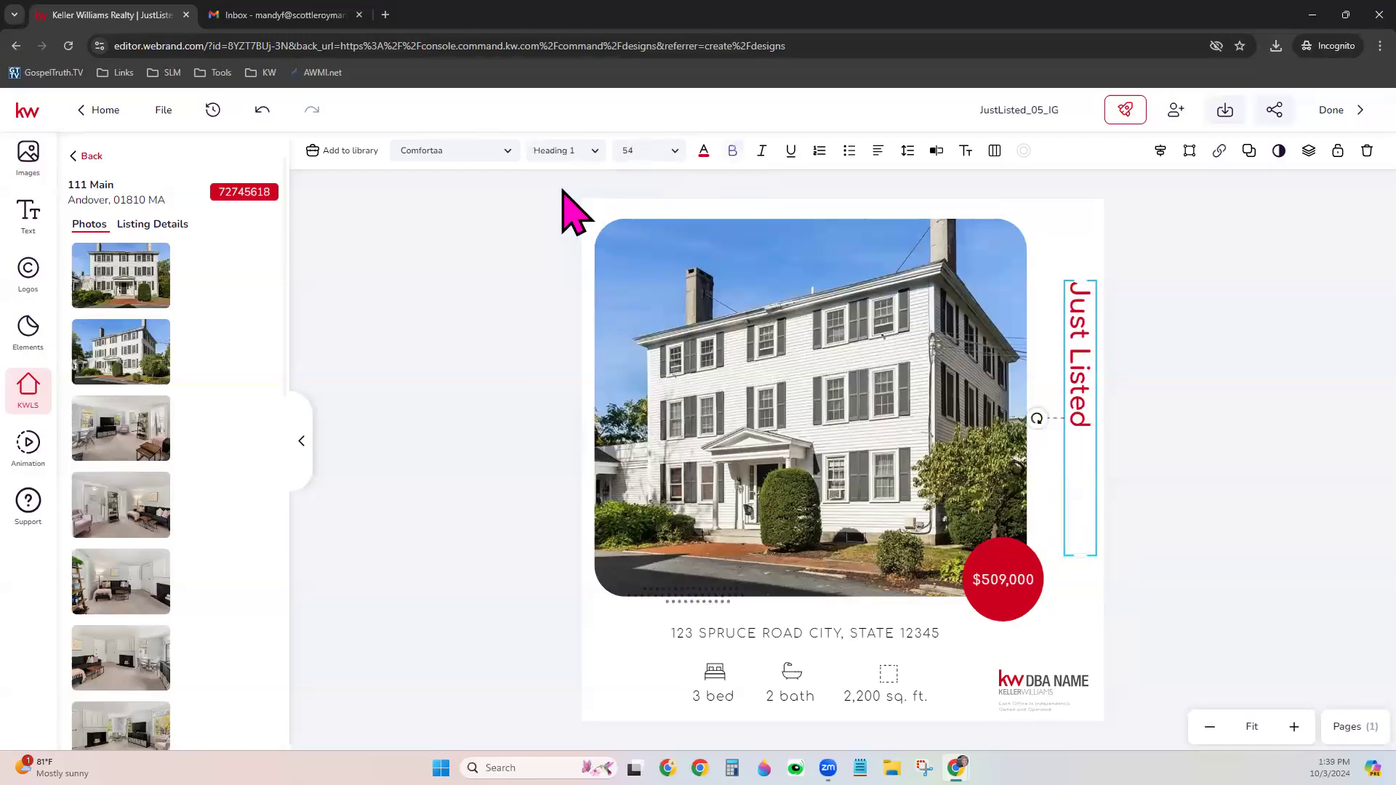
{"action": "left_click", "coordinate": [573, 154]}
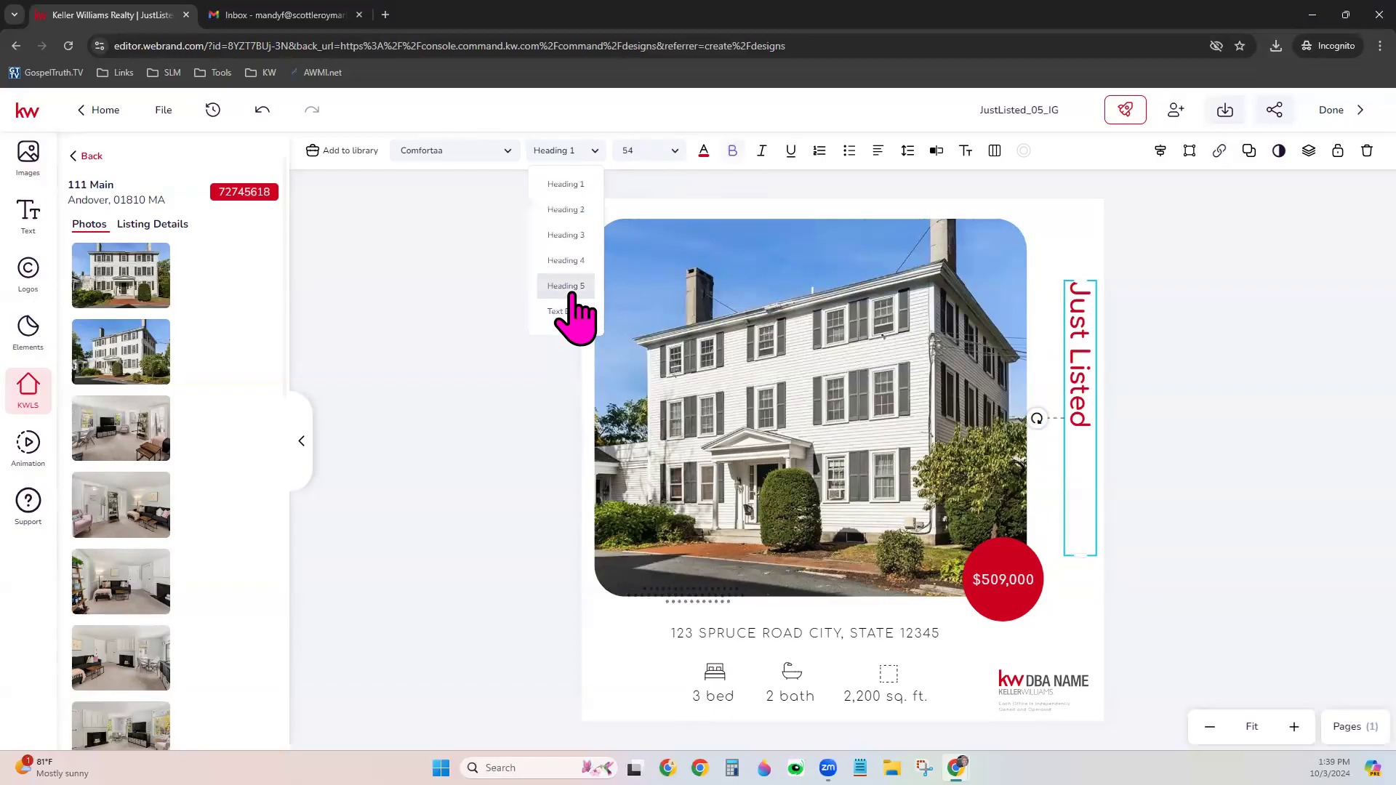
{"action": "left_click", "coordinate": [567, 287]}
{"action": "left_click", "coordinate": [563, 151]}
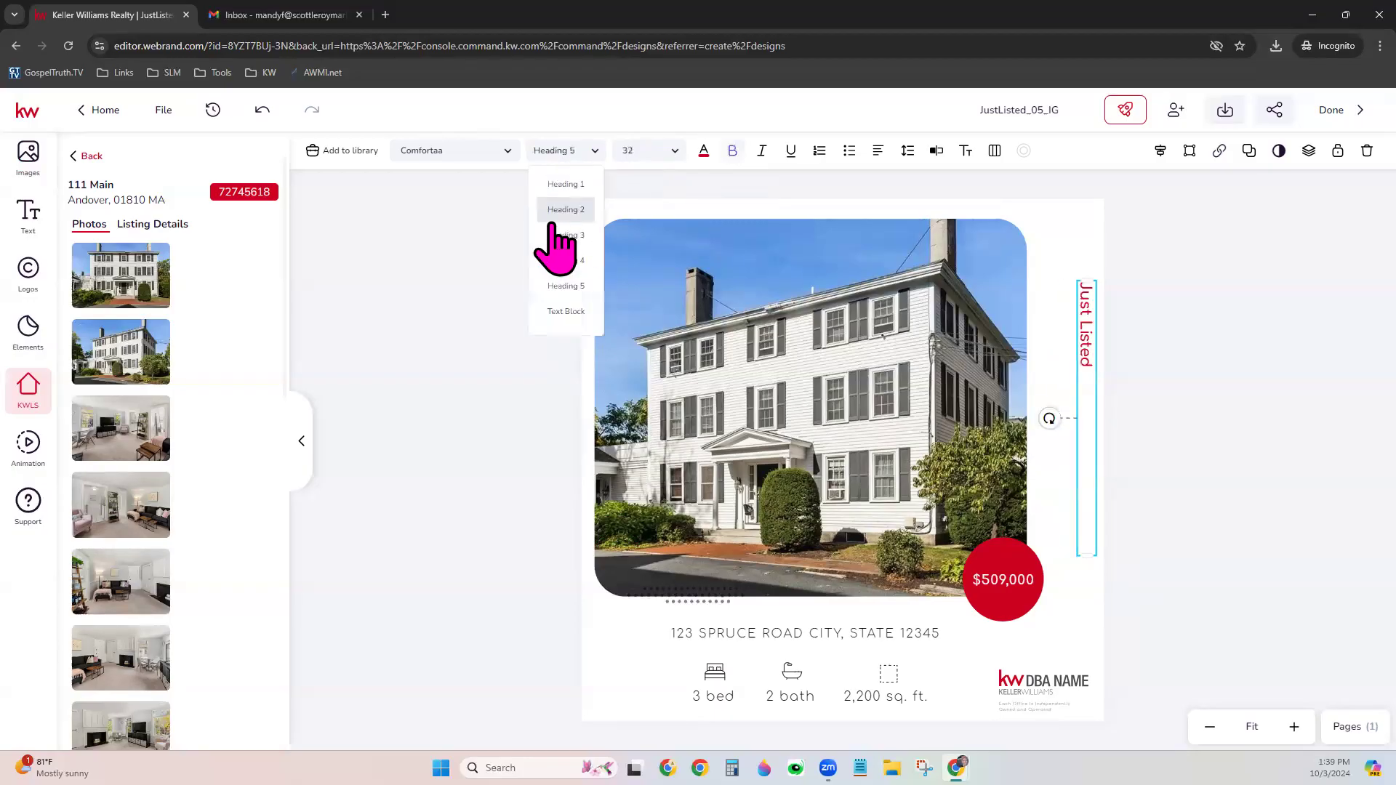
{"action": "left_click", "coordinate": [559, 236]}
{"action": "left_click", "coordinate": [564, 154]}
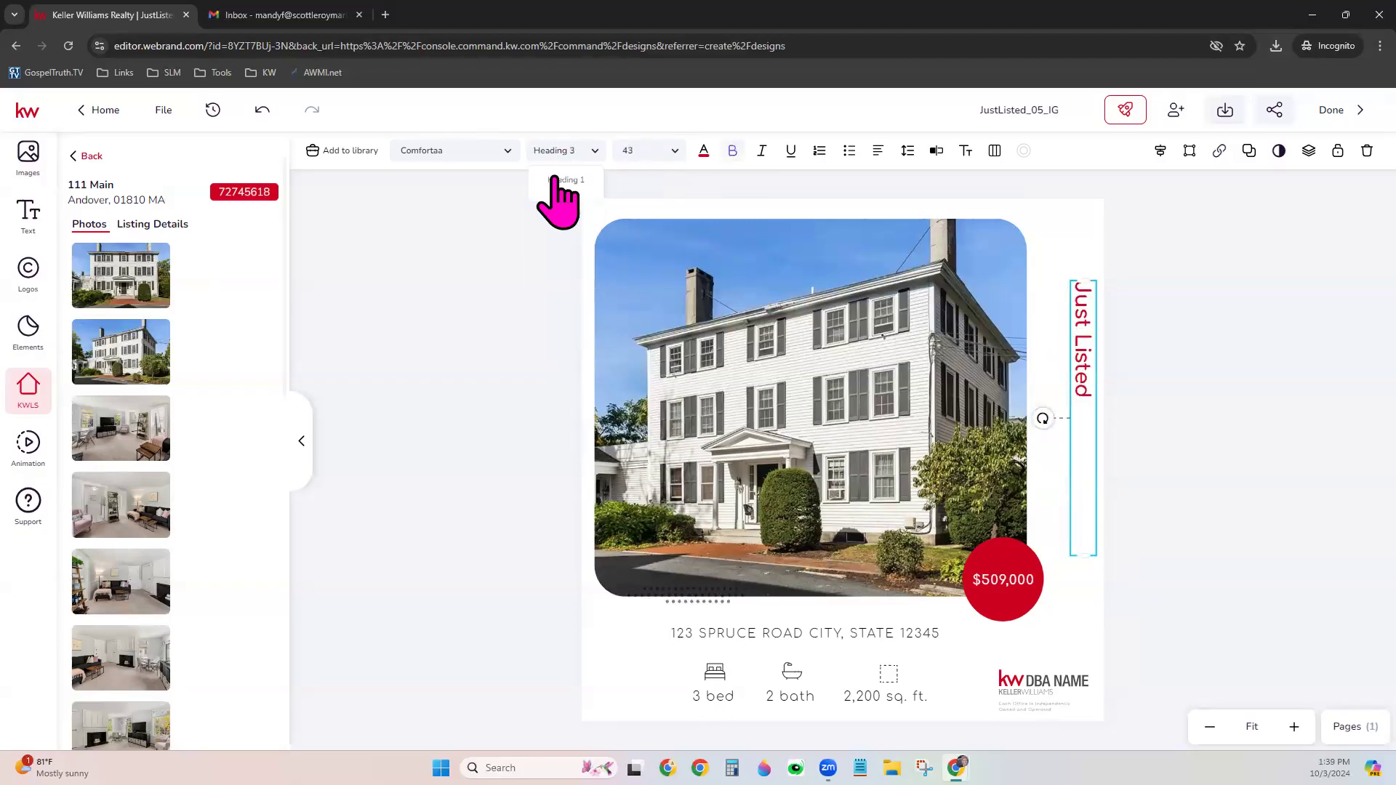
{"action": "left_click", "coordinate": [555, 259]}
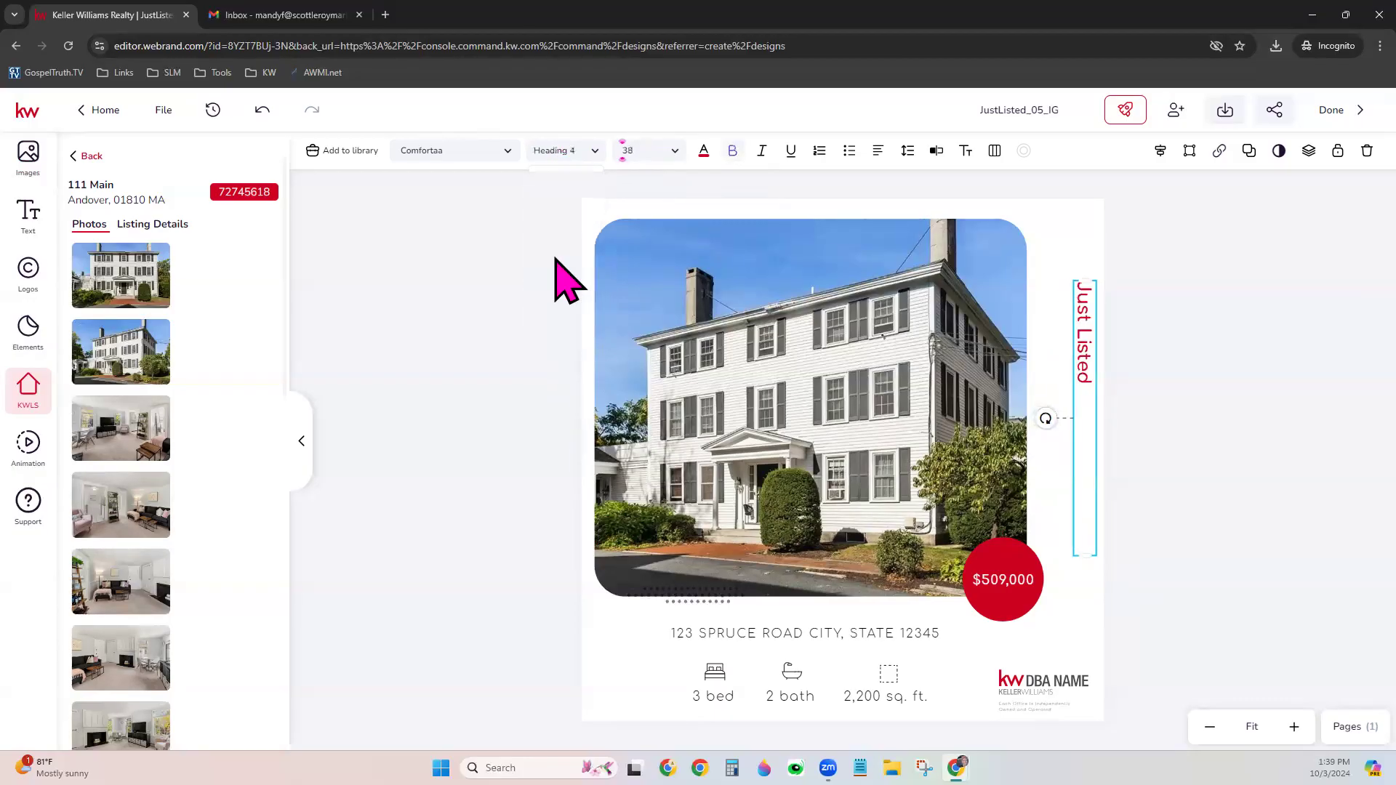
Undo the style changes to restore the title's large size and nudge it higher
{"action": "left_click", "coordinate": [571, 151]}
{"action": "left_click", "coordinate": [264, 110]}
{"action": "left_click", "coordinate": [264, 110]}
{"action": "left_click", "coordinate": [264, 110]}
{"action": "left_click", "coordinate": [264, 110]}
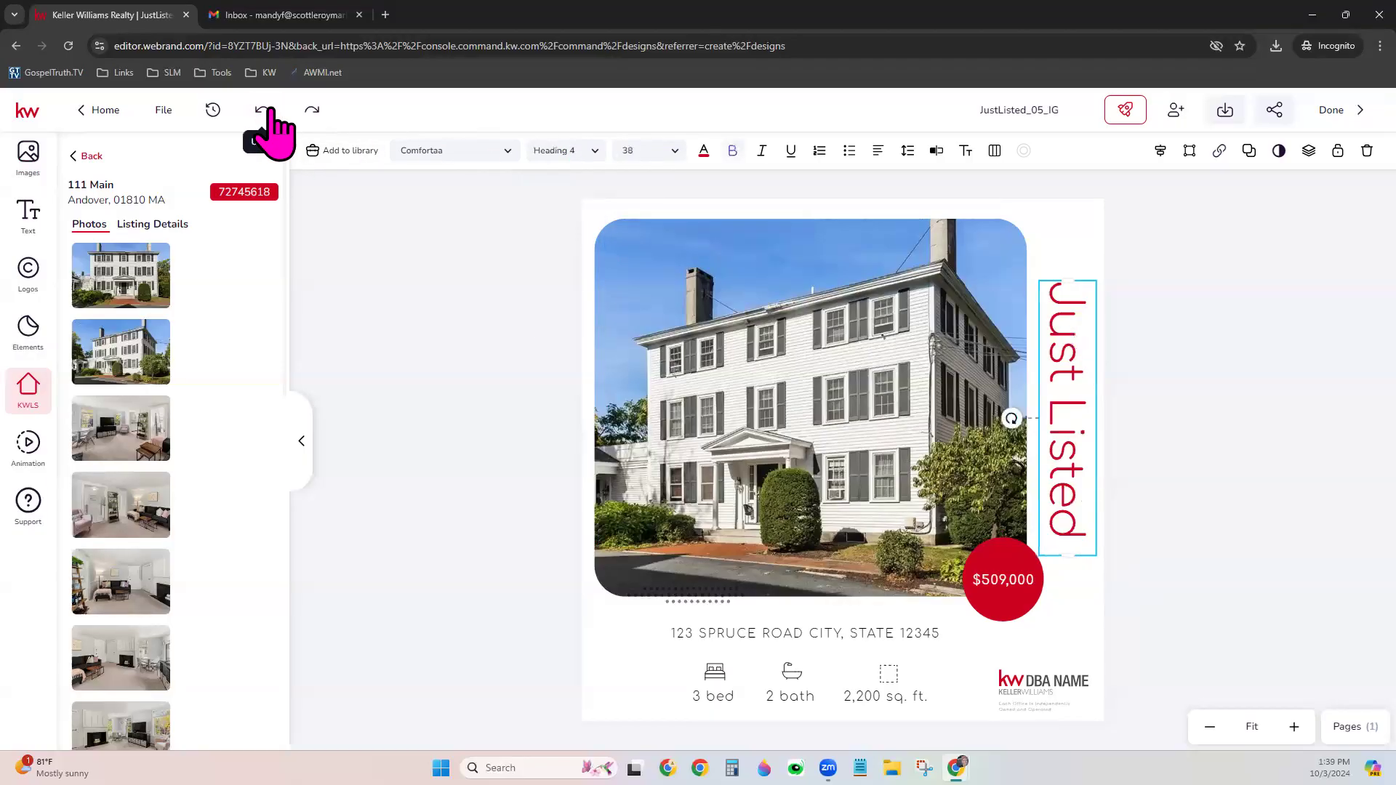
{"action": "left_click_drag", "start_coordinate": [1063, 414], "coordinate": [1061, 391]}
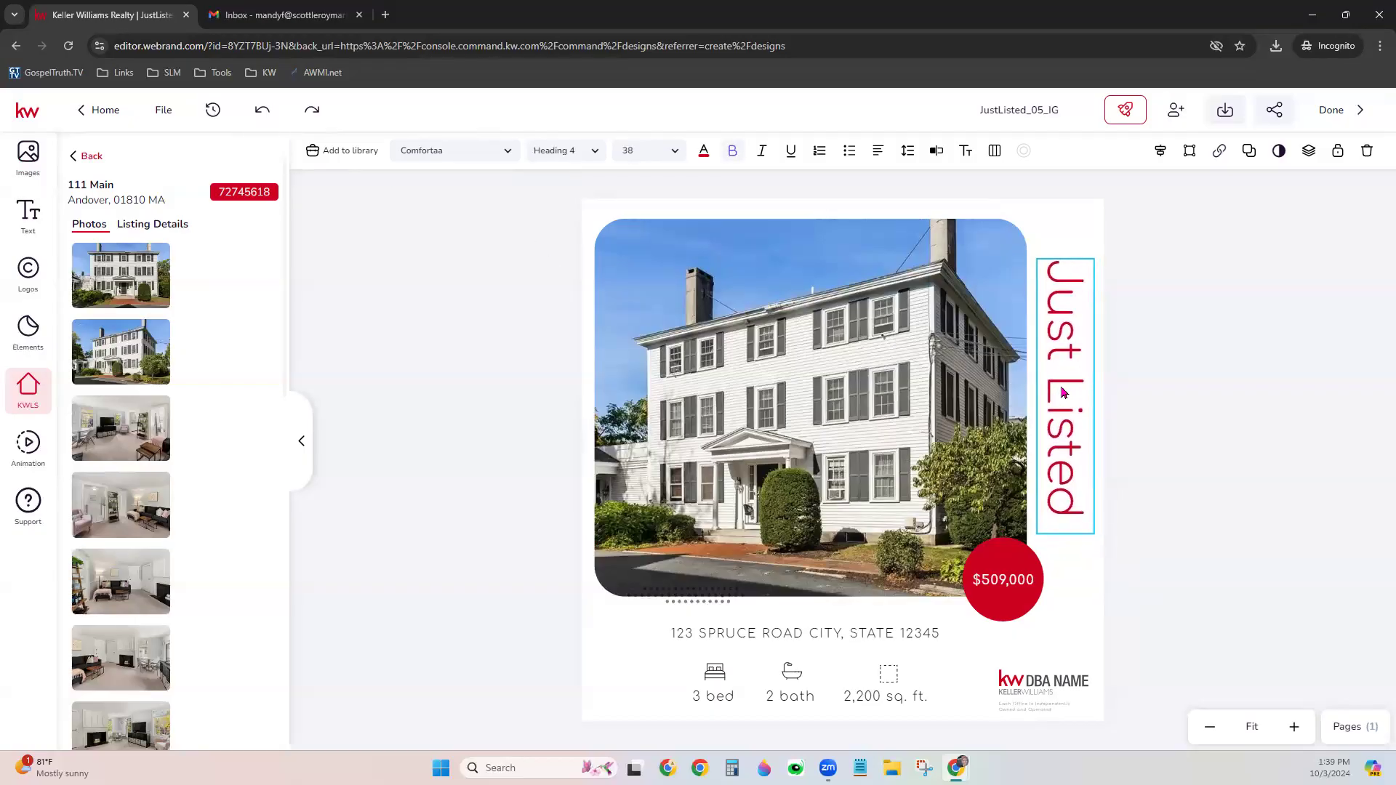
Set the Just Listed title font to Alegreya and shift it slightly lower
{"action": "left_click", "coordinate": [464, 157]}
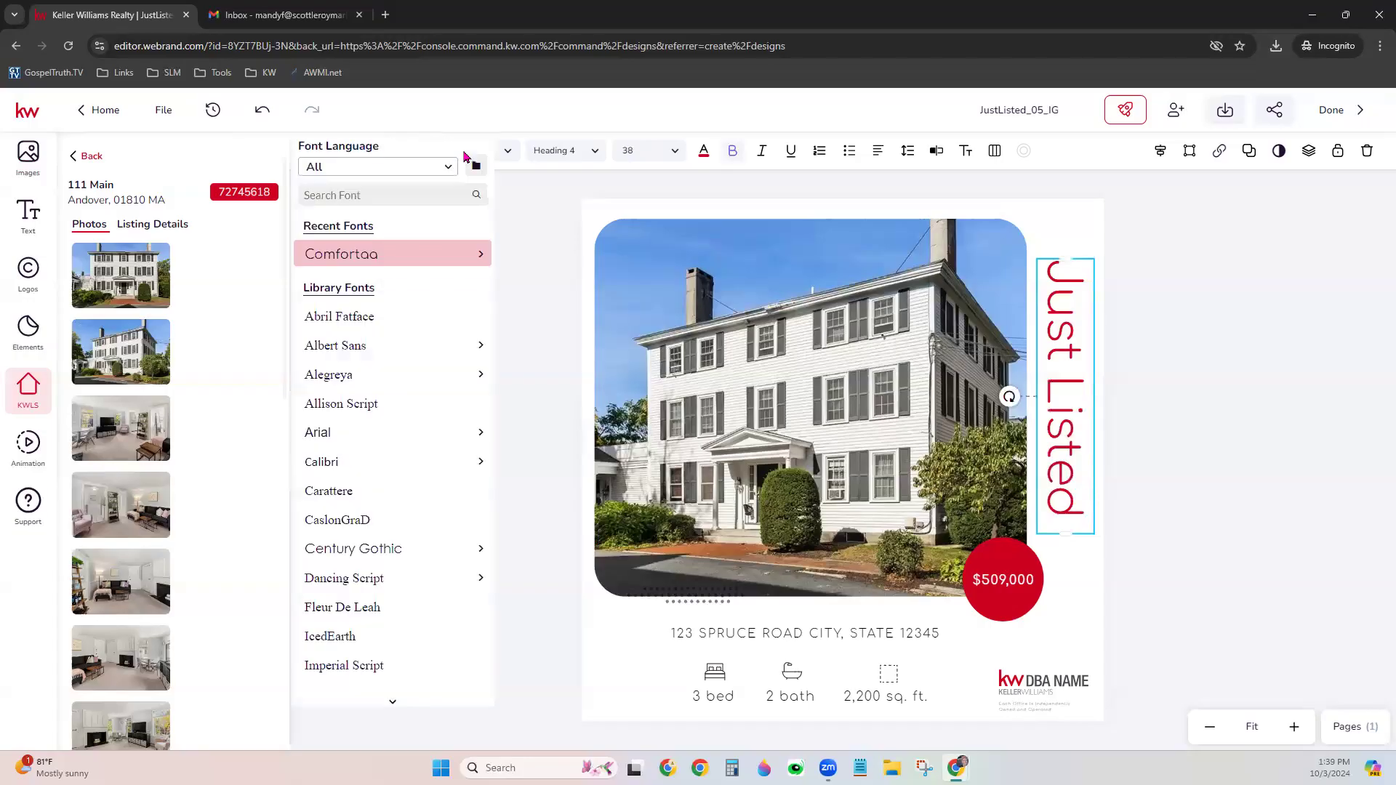
{"action": "mouse_move", "coordinate": [376, 349]}
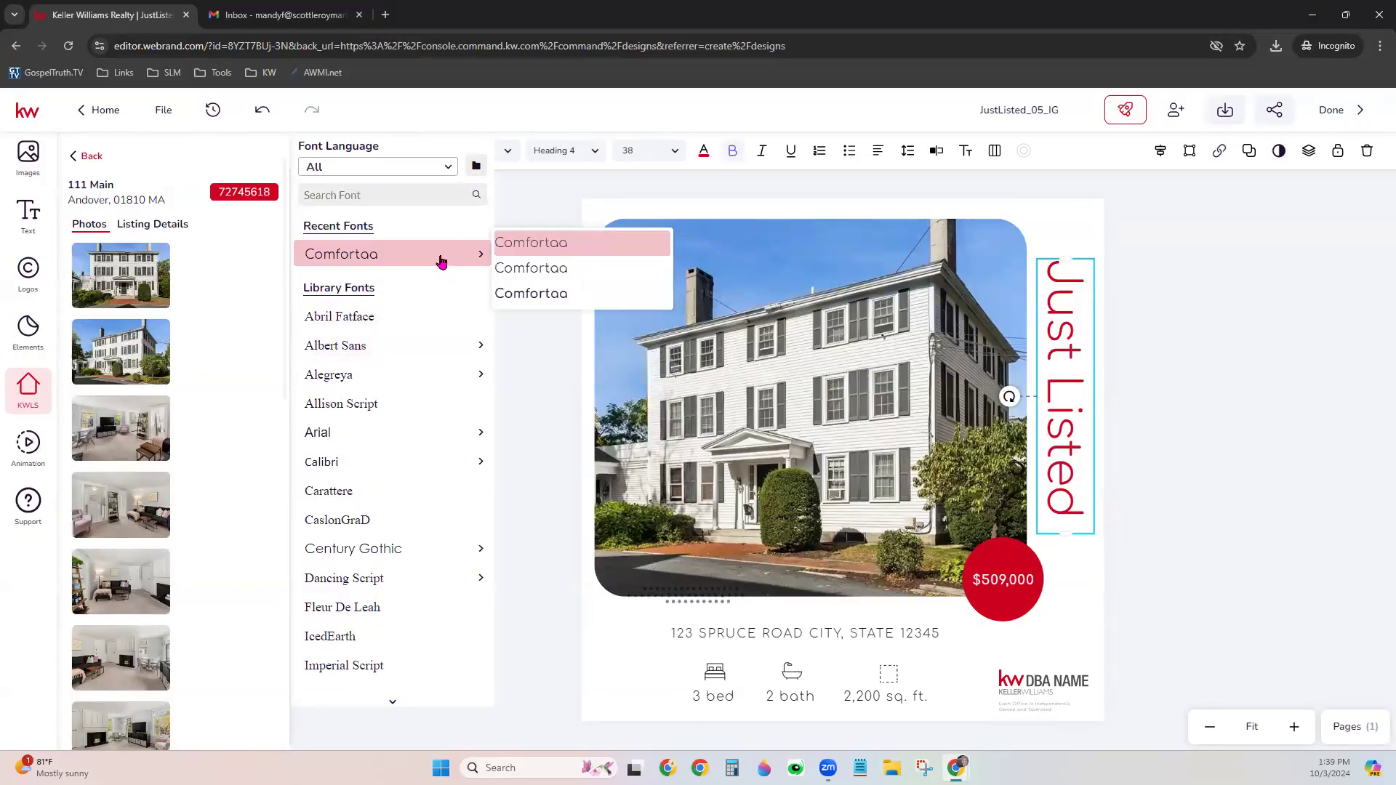
{"action": "left_click", "coordinate": [476, 169]}
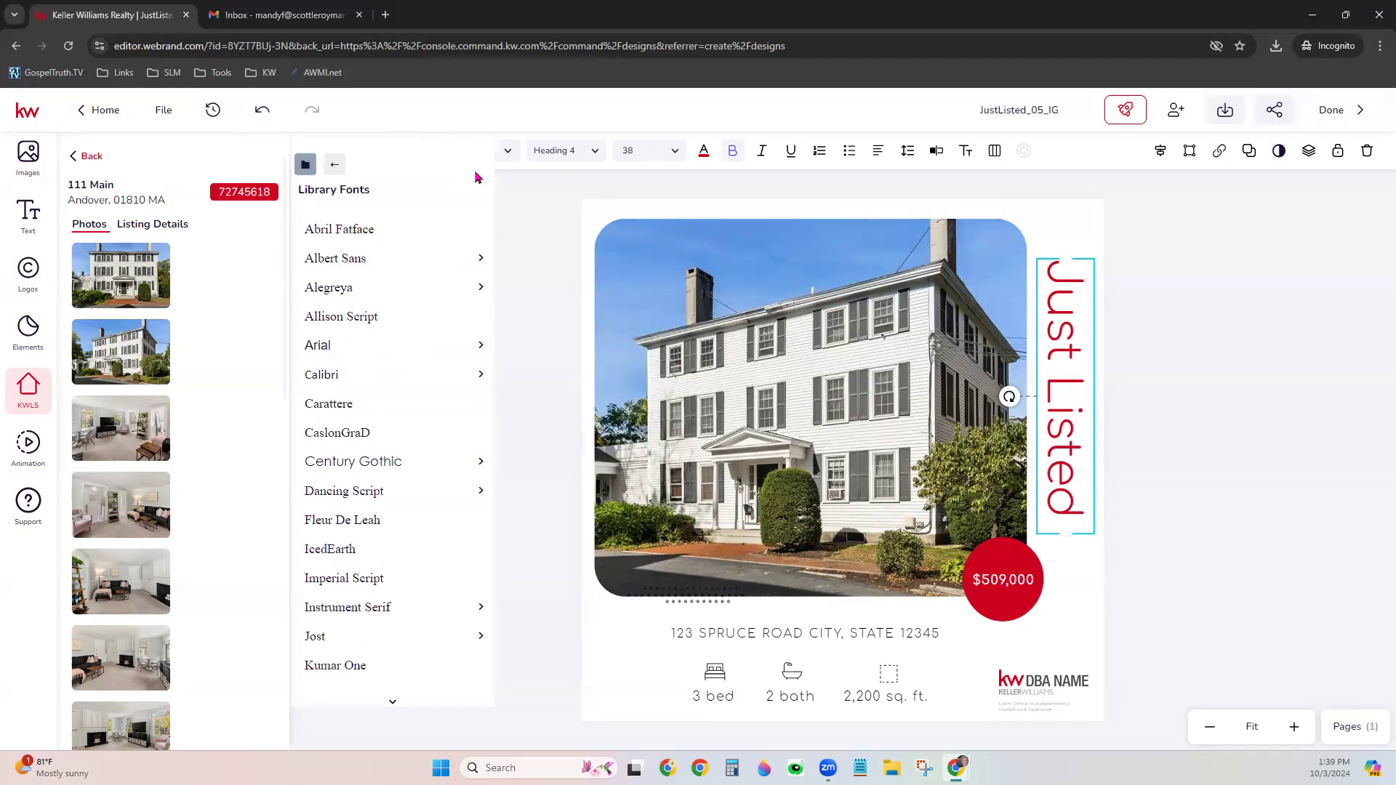
{"action": "left_click", "coordinate": [328, 171]}
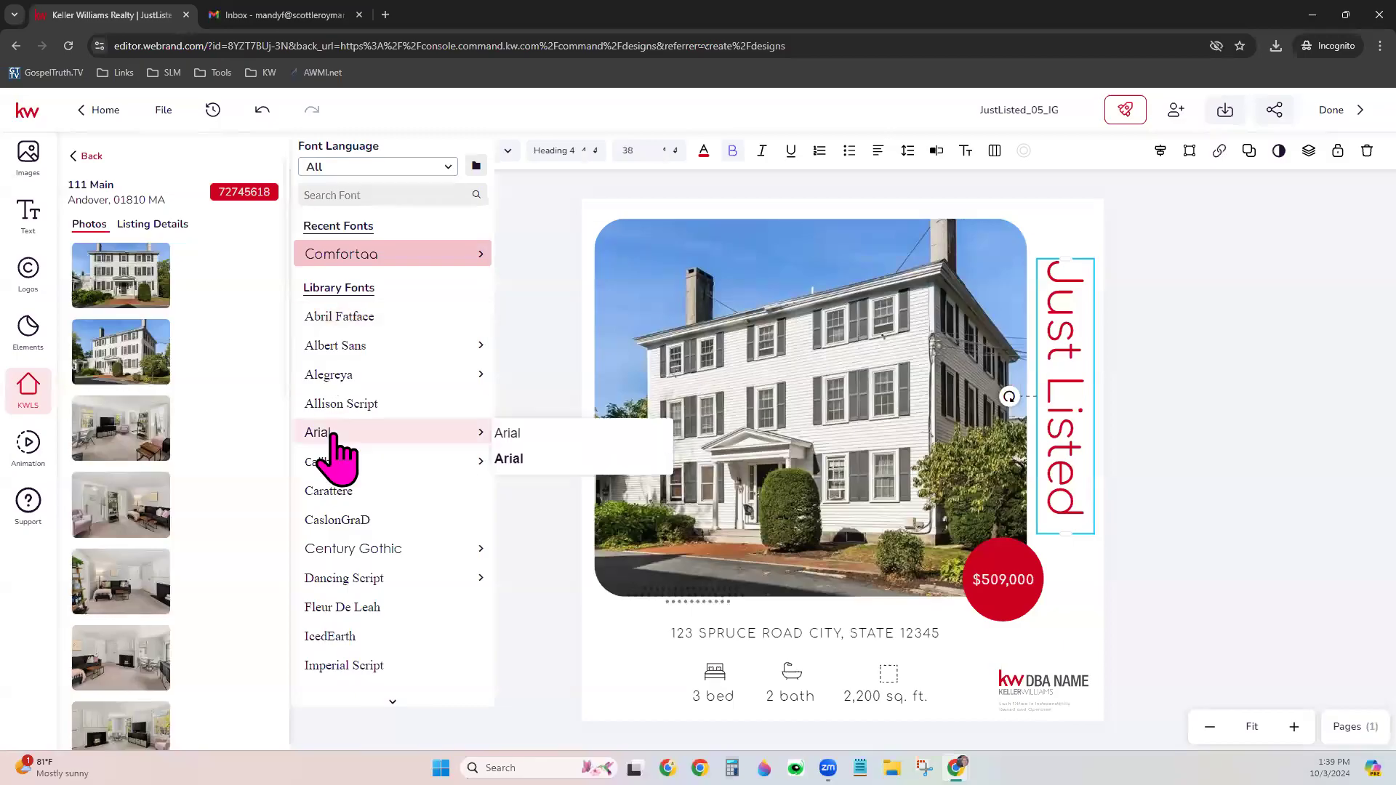
{"action": "left_click", "coordinate": [348, 383]}
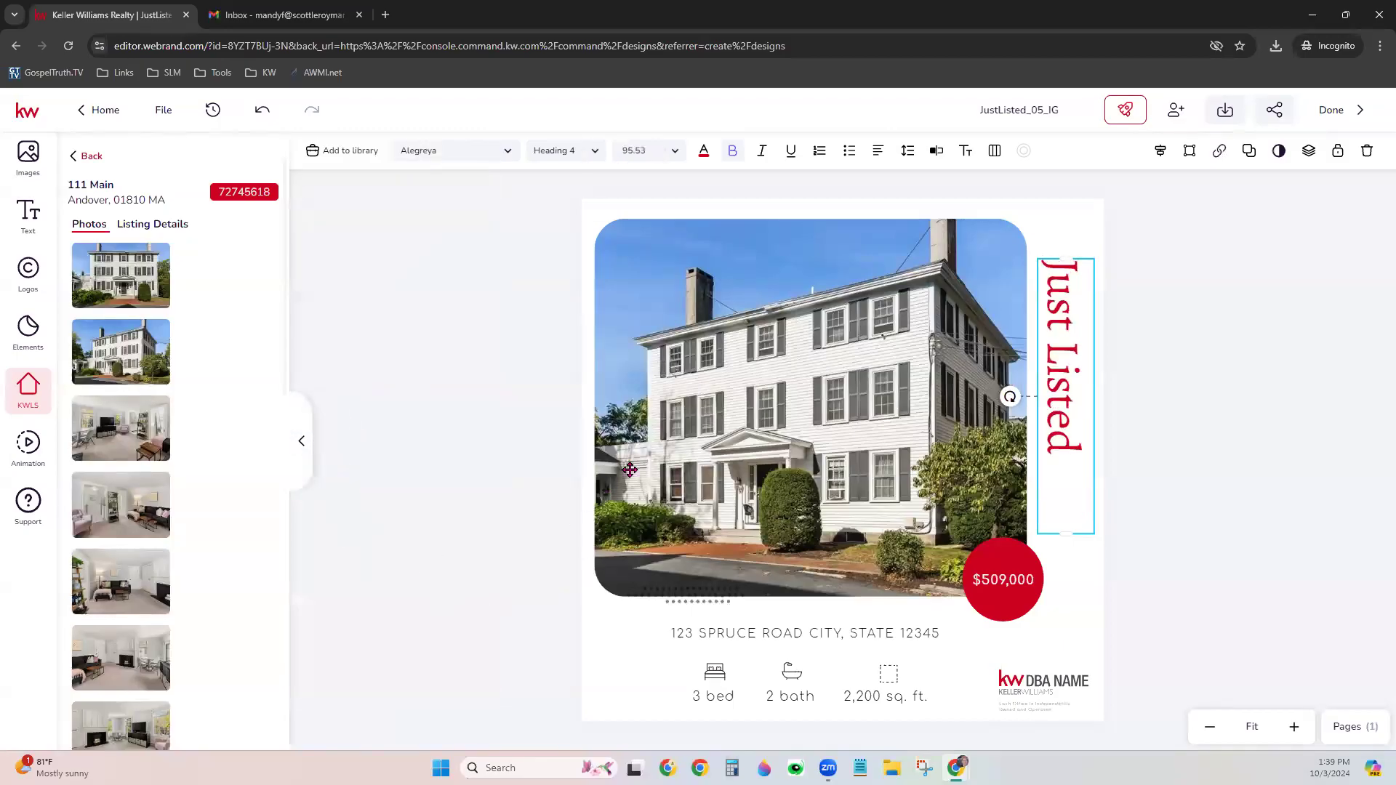
{"action": "left_click_drag", "start_coordinate": [1050, 354], "coordinate": [1076, 389]}
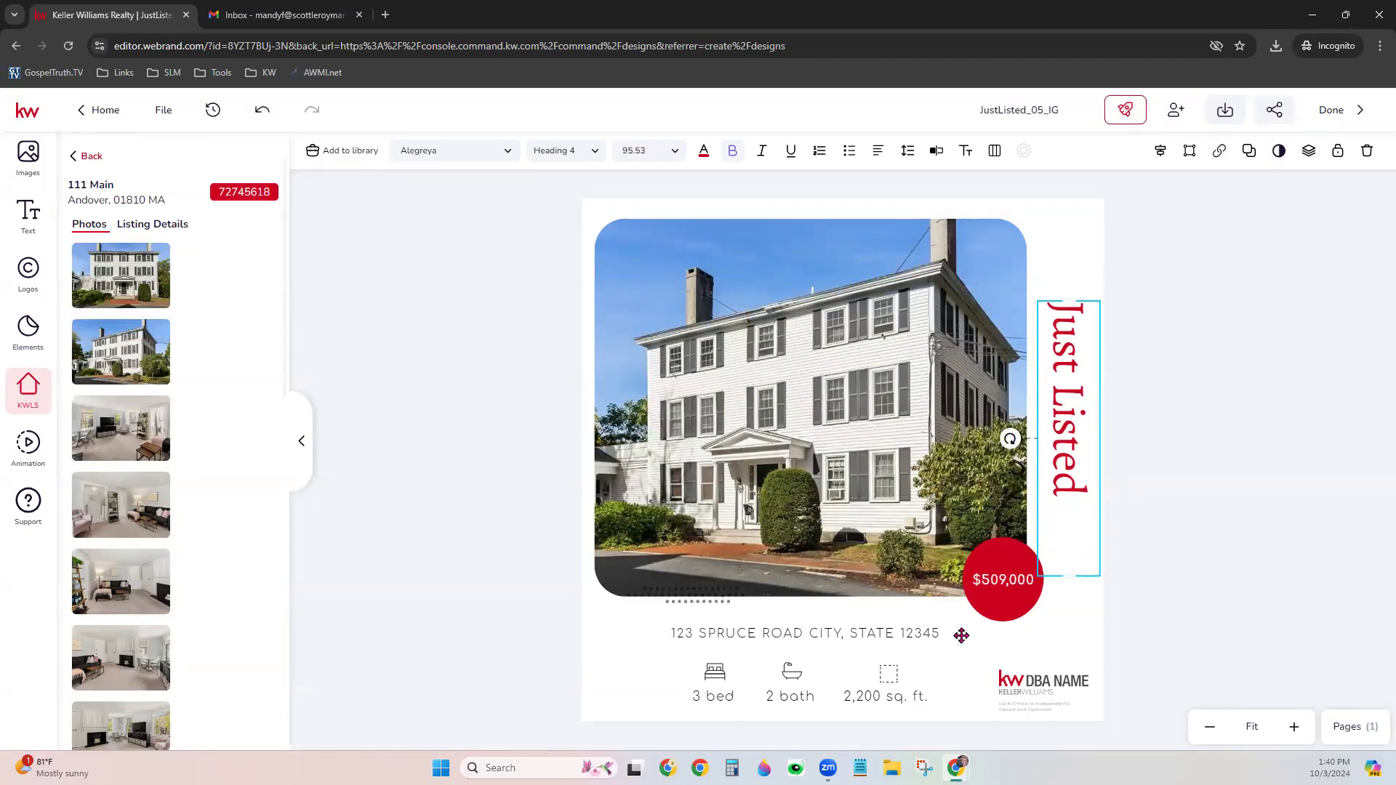
{"action": "left_click", "coordinate": [937, 683]}
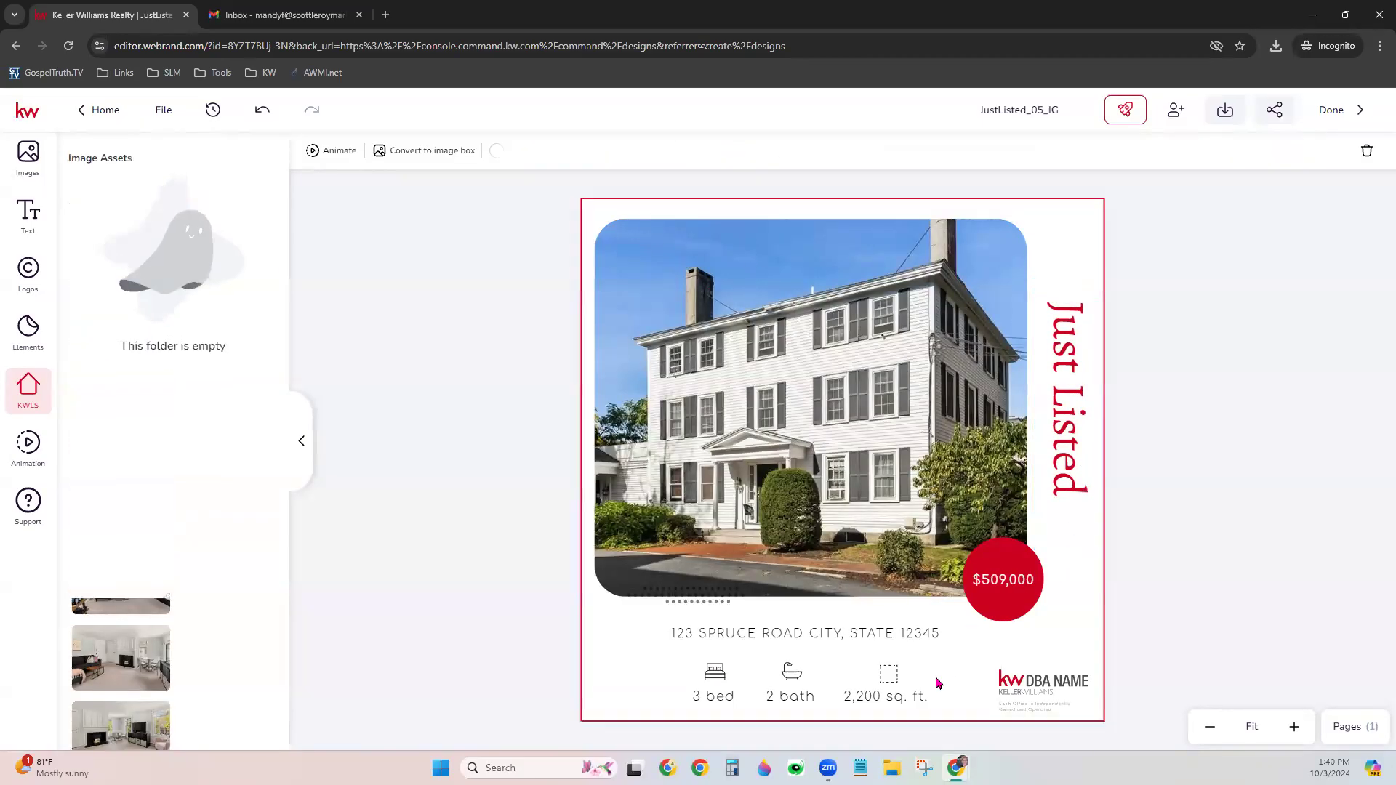
Add a small circle frame at the photo's top-right corner and lower the Just Listed title
{"action": "left_click", "coordinate": [1189, 465]}
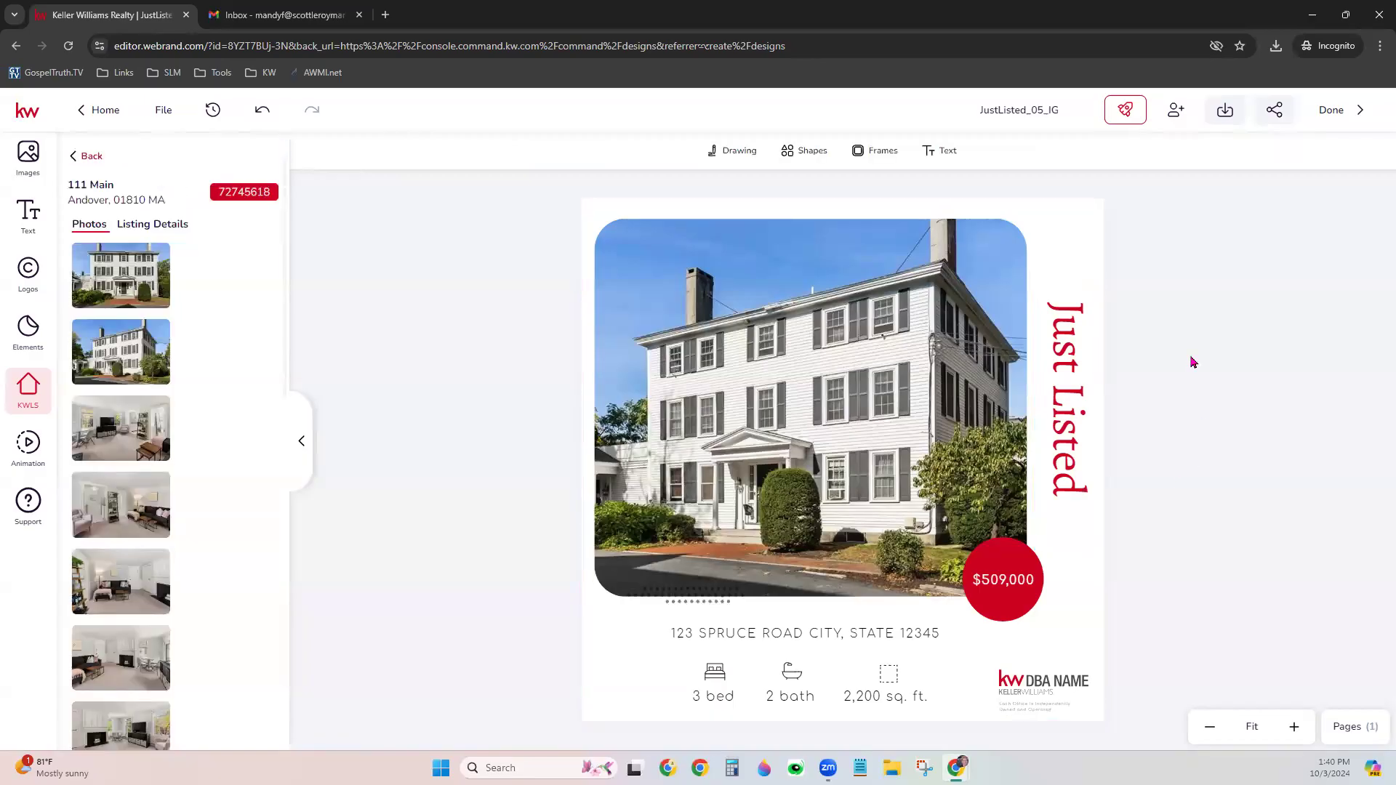
{"action": "left_click", "coordinate": [882, 151]}
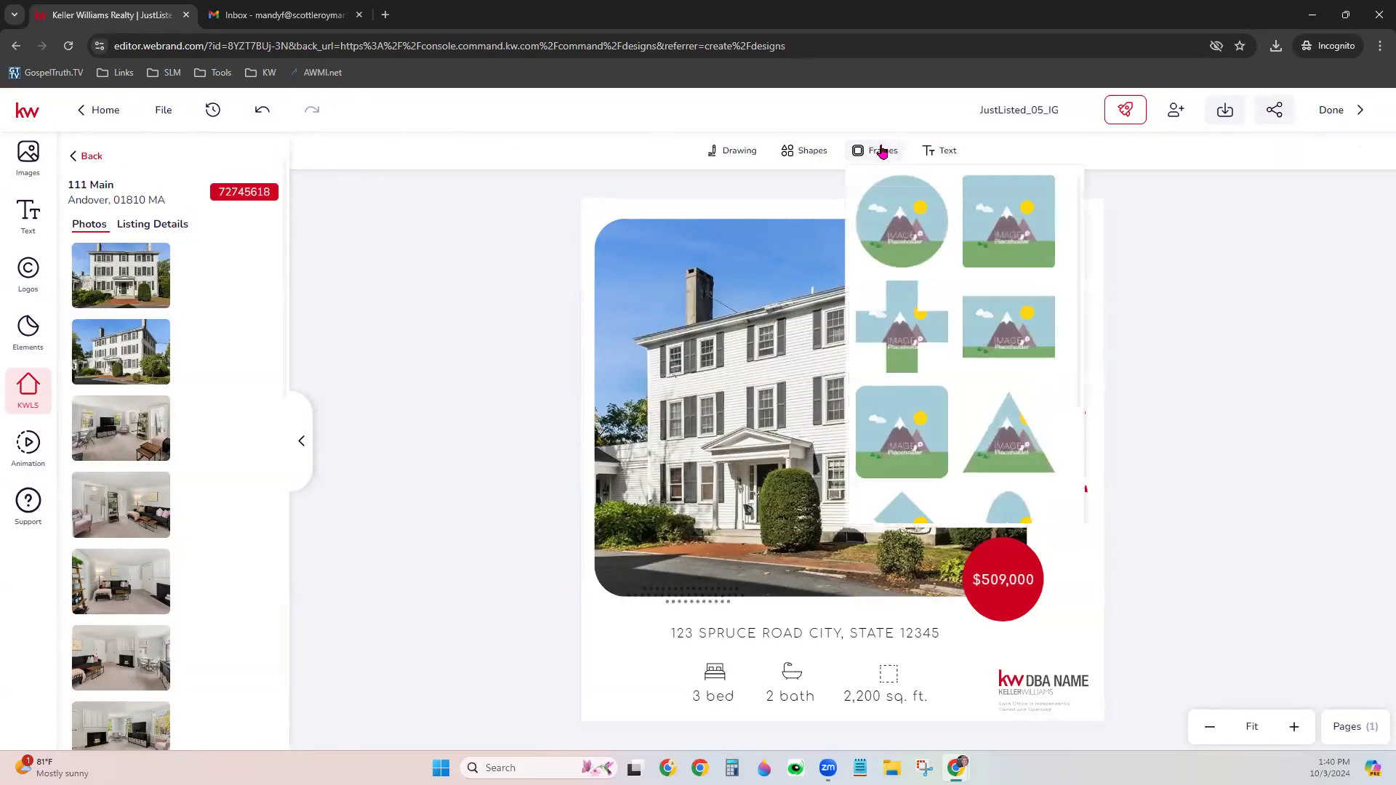
{"action": "left_click", "coordinate": [908, 211]}
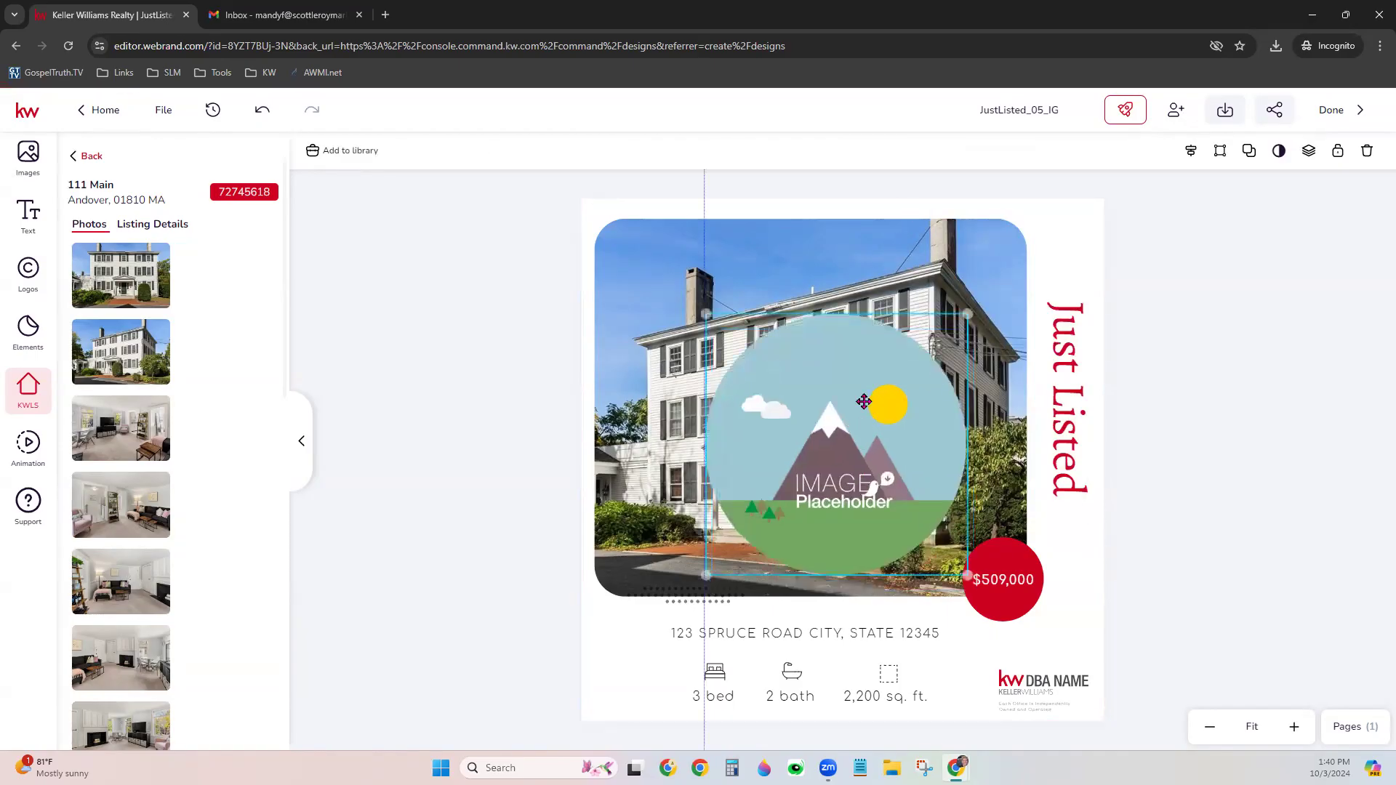
{"action": "left_click_drag", "start_coordinate": [864, 402], "coordinate": [872, 317]}
{"action": "left_click_drag", "start_coordinate": [715, 490], "coordinate": [857, 338]}
{"action": "left_click_drag", "start_coordinate": [901, 294], "coordinate": [995, 267]}
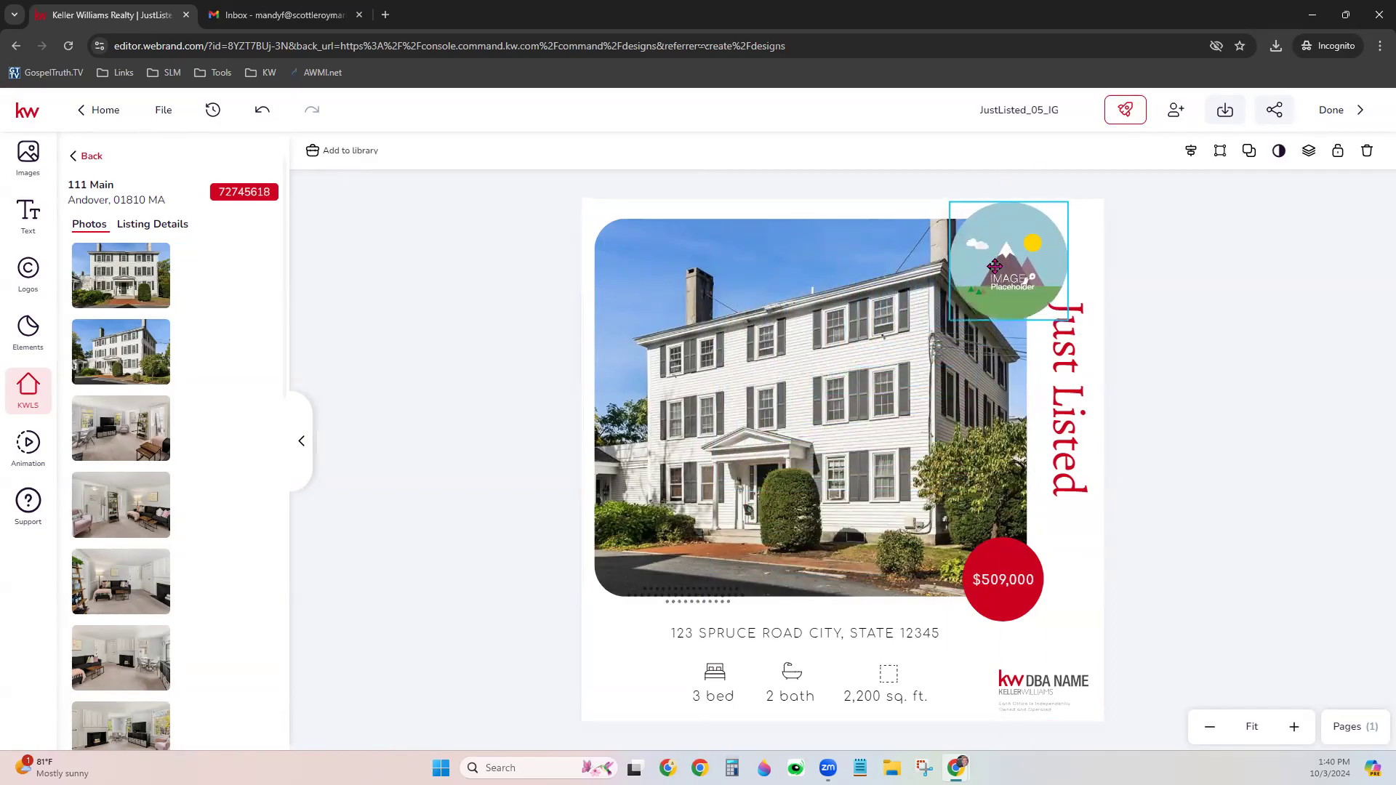
{"action": "left_click_drag", "start_coordinate": [994, 266], "coordinate": [989, 268]}
{"action": "left_click_drag", "start_coordinate": [1062, 435], "coordinate": [1066, 481]}
{"action": "left_click", "coordinate": [1003, 267]}
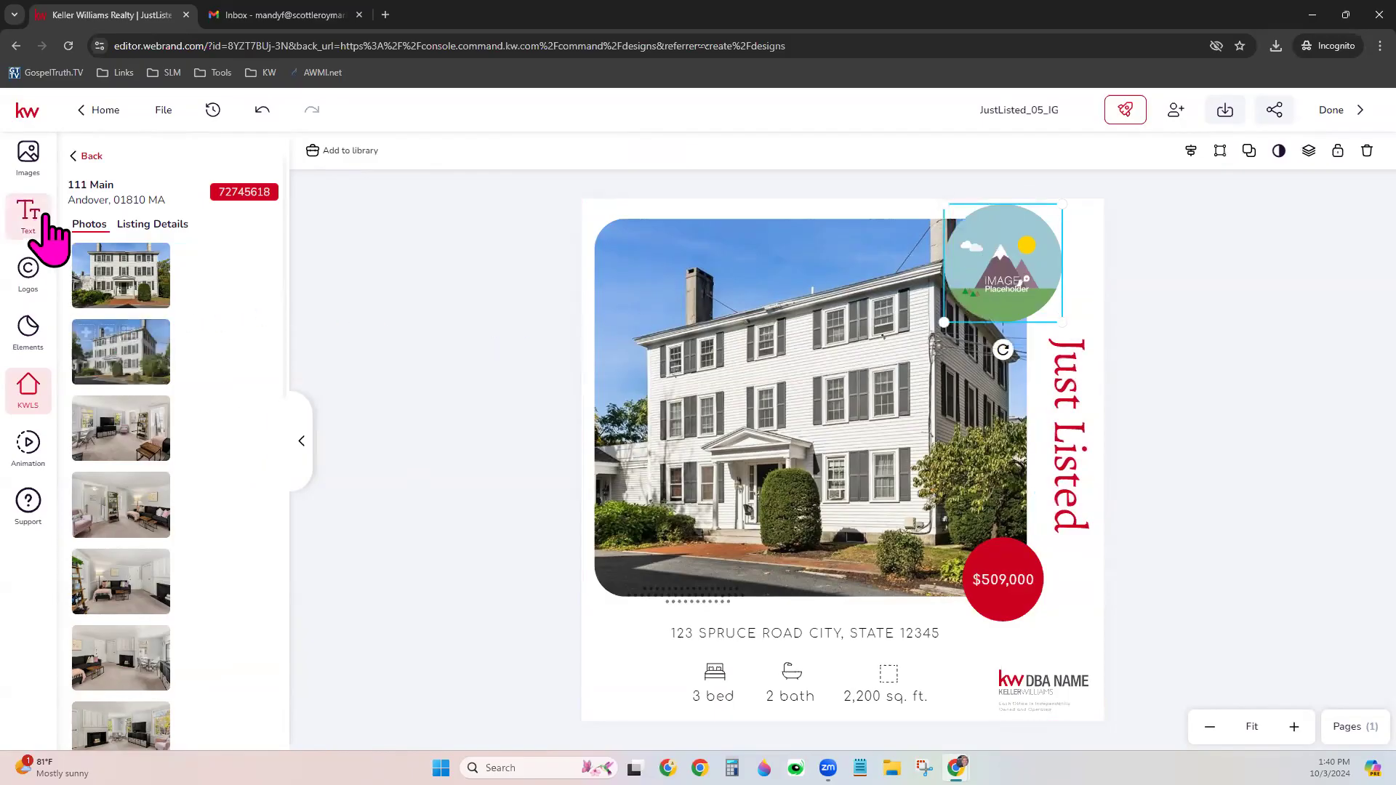
Fill the circle frame with the agent's headshot from My Assets and nudge it into place
{"action": "left_click", "coordinate": [28, 152]}
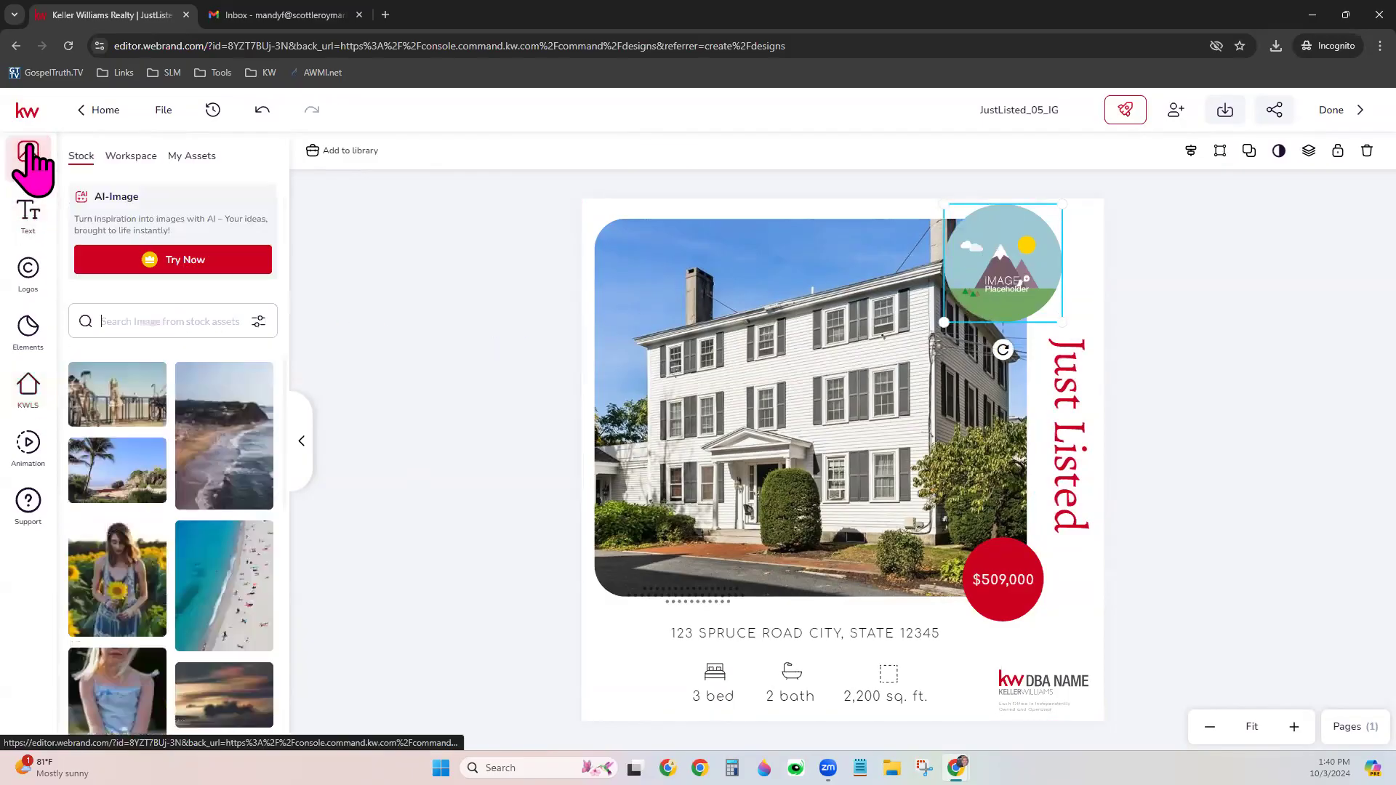
{"action": "left_click", "coordinate": [190, 155]}
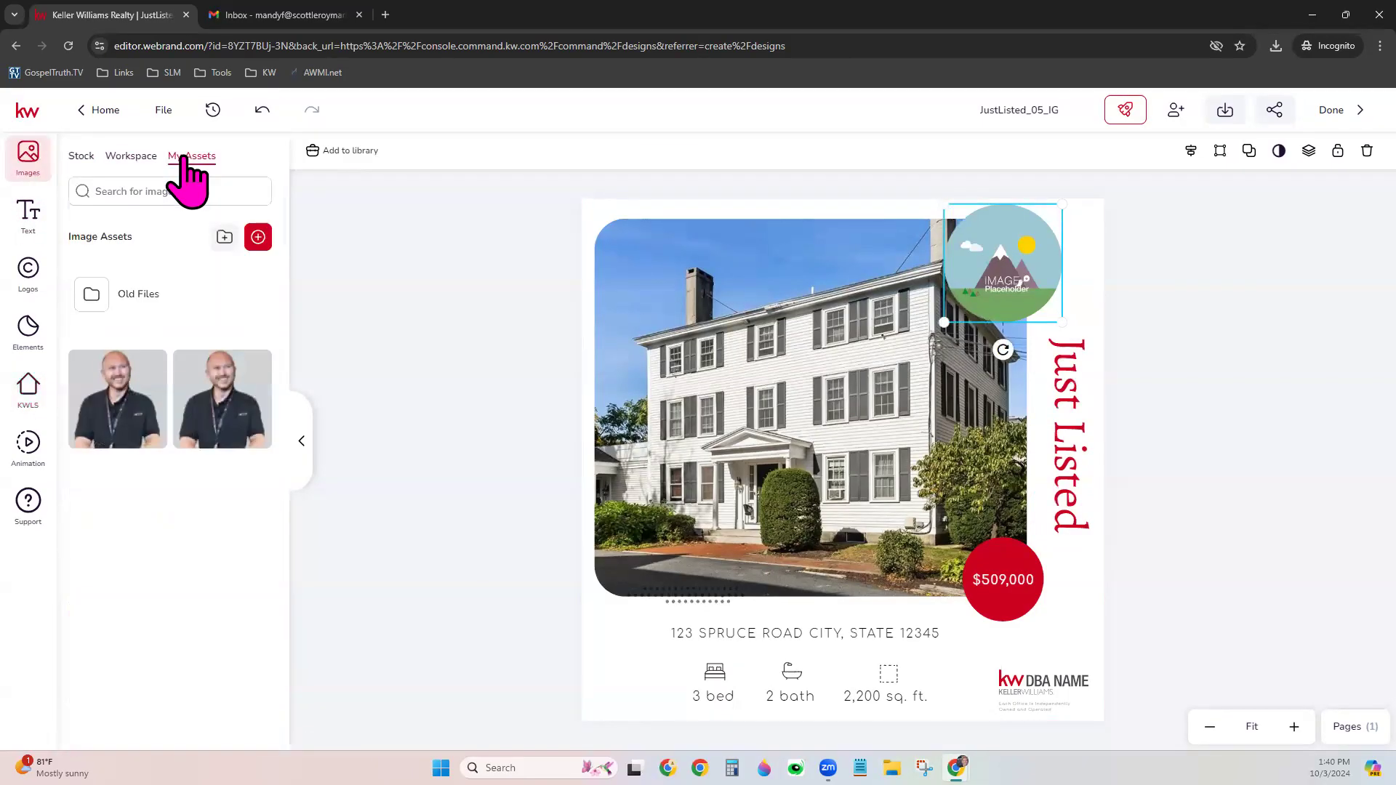
{"action": "left_click", "coordinate": [227, 386]}
{"action": "mouse_move", "coordinate": [1018, 274]}
{"action": "left_mouse_down"}
{"action": "mouse_move", "coordinate": [1038, 291]}
{"action": "mouse_move", "coordinate": [1058, 283]}
{"action": "mouse_move", "coordinate": [1015, 291]}
{"action": "left_mouse_up"}
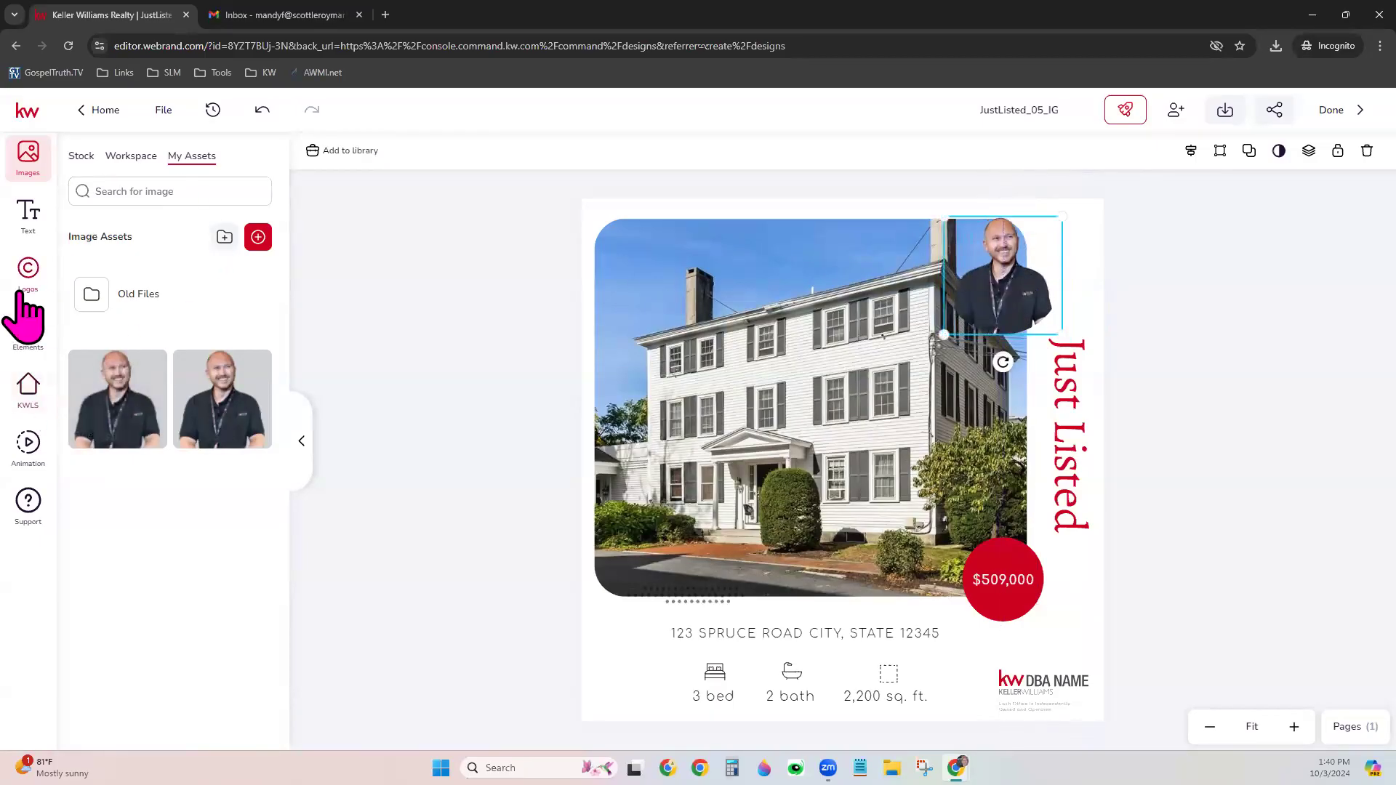
{"action": "left_click", "coordinate": [27, 387]}
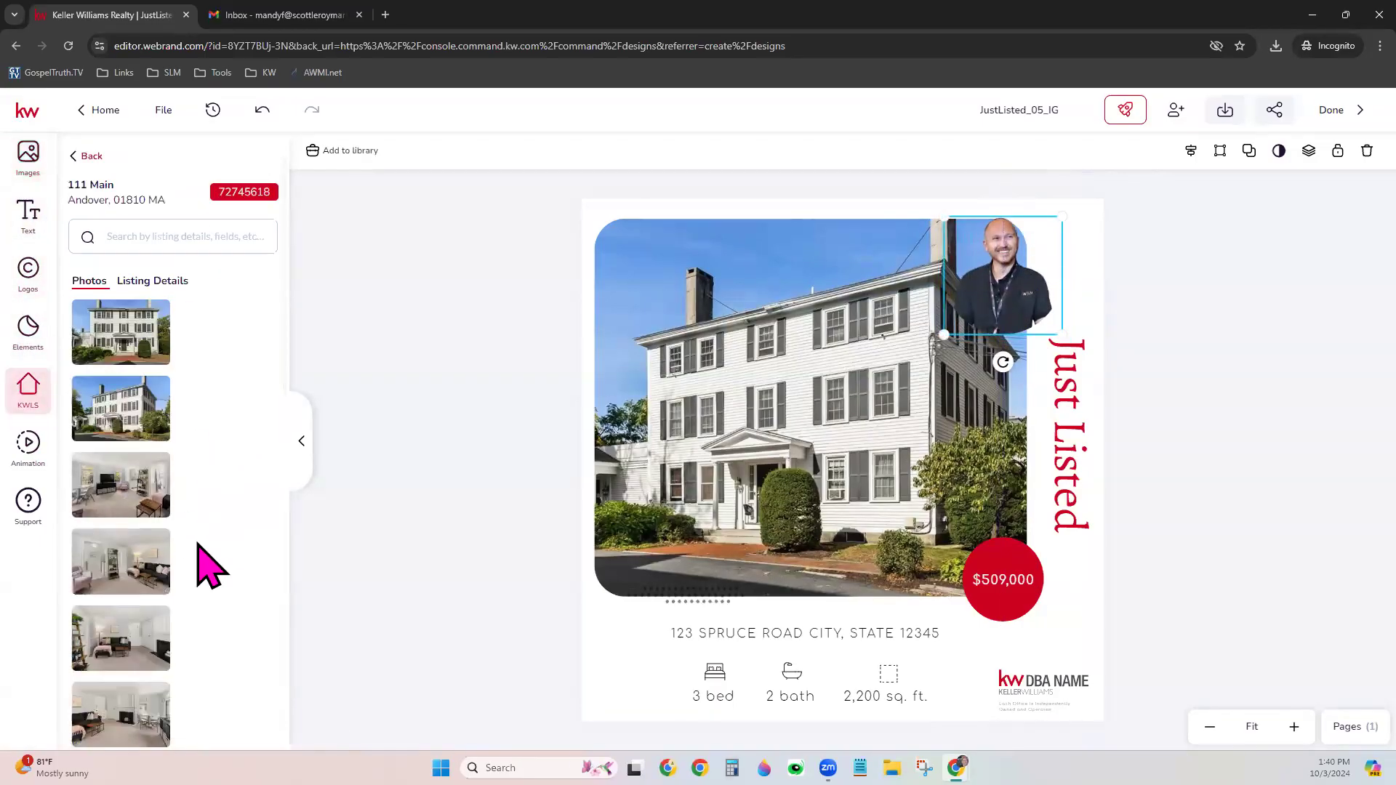
Swap the circle's headshot for the dining-room listing photo, enlarge it, and move it top-right
{"action": "scroll", "coordinate": [211, 566], "scroll_direction": "down", "scroll_amount": 5}
{"action": "scroll", "coordinate": [210, 543], "scroll_direction": "down", "scroll_amount": 6}
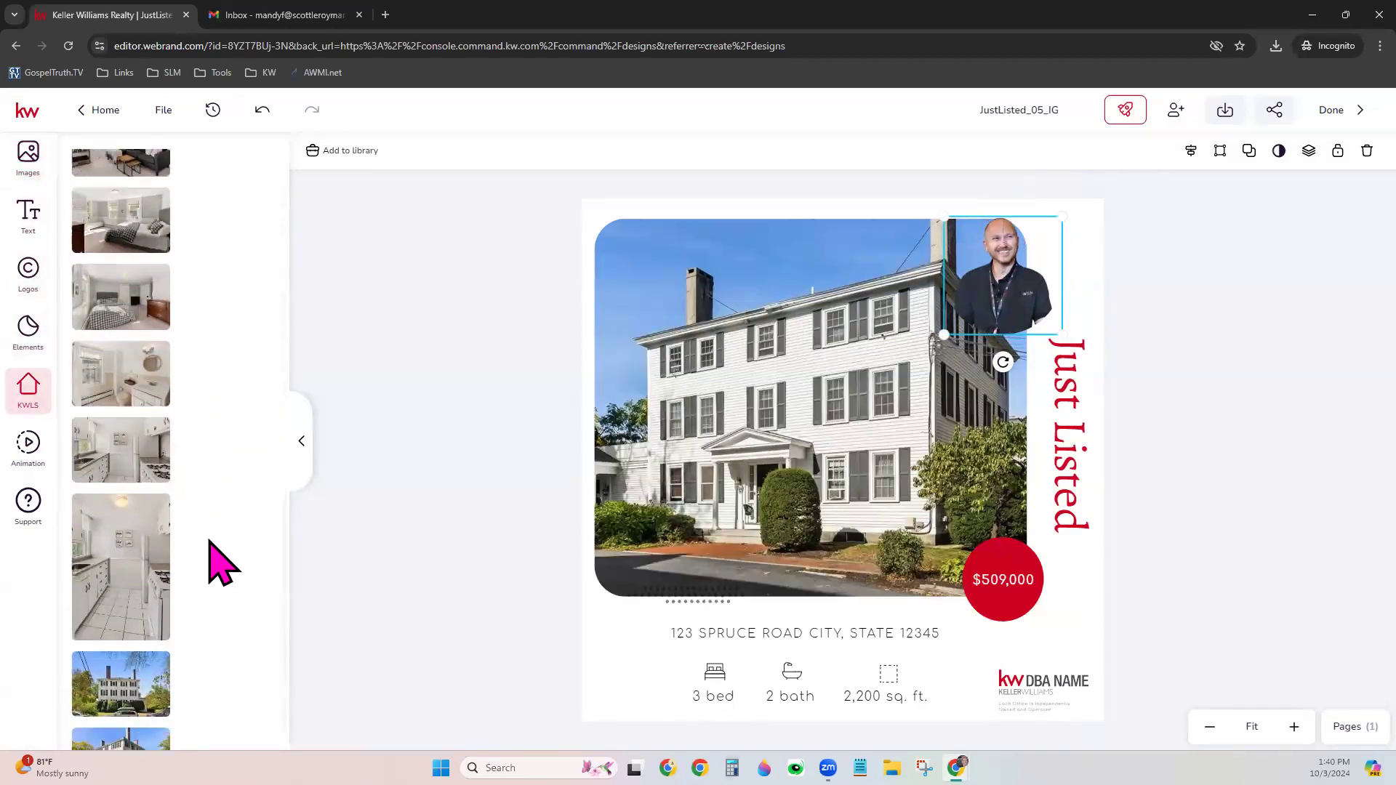
{"action": "scroll", "coordinate": [160, 618], "scroll_direction": "up", "scroll_amount": 4}
{"action": "scroll", "coordinate": [163, 625], "scroll_direction": "up", "scroll_amount": 5}
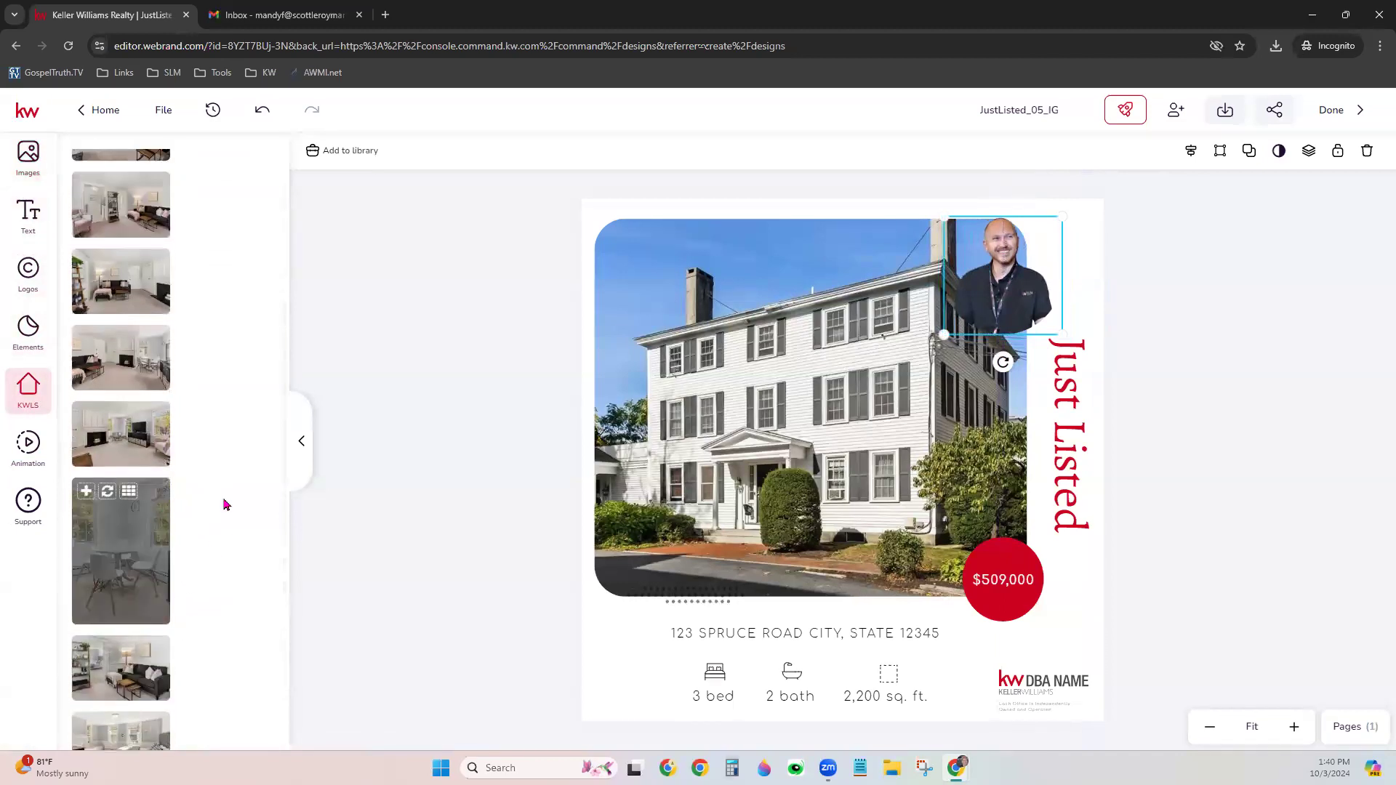
{"action": "left_click", "coordinate": [107, 492]}
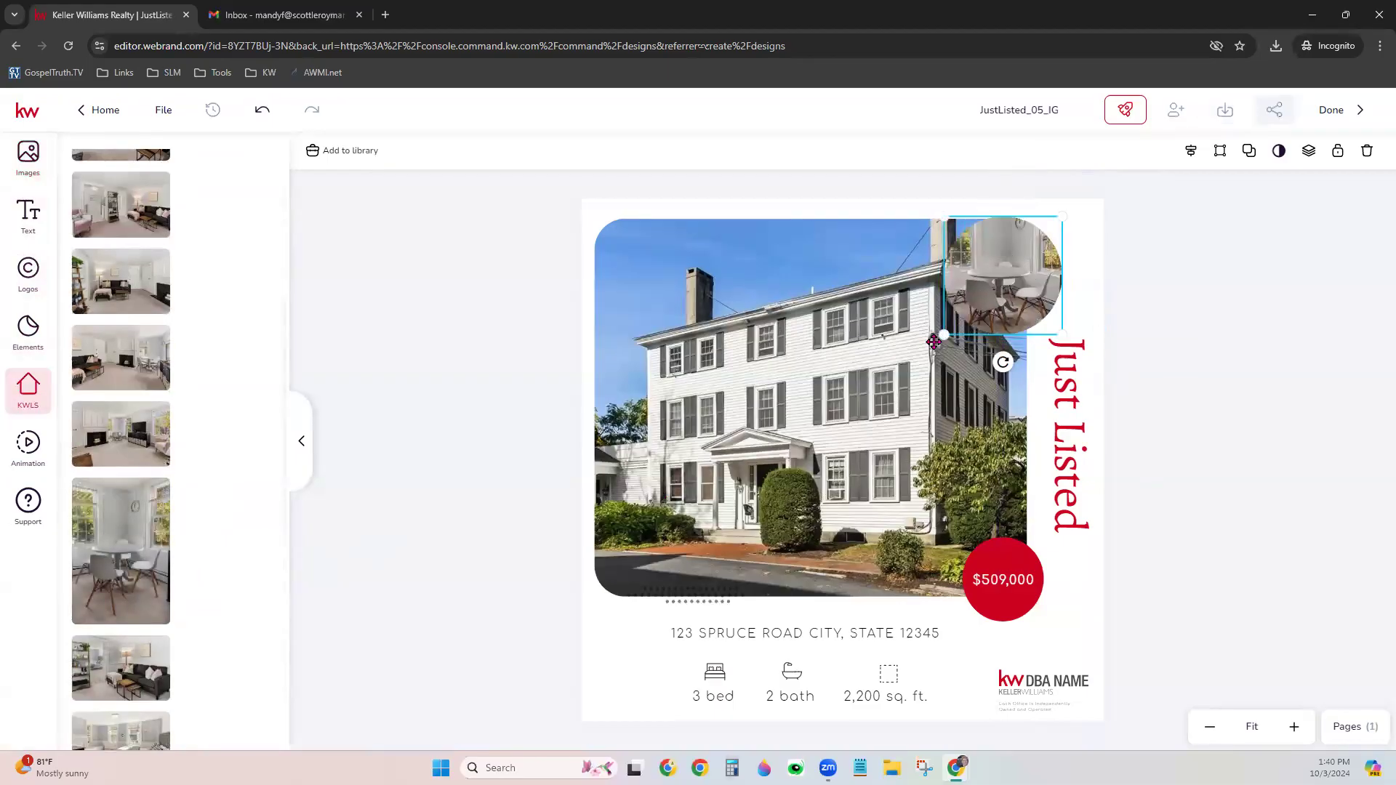
{"action": "left_click_drag", "start_coordinate": [943, 336], "coordinate": [887, 349]}
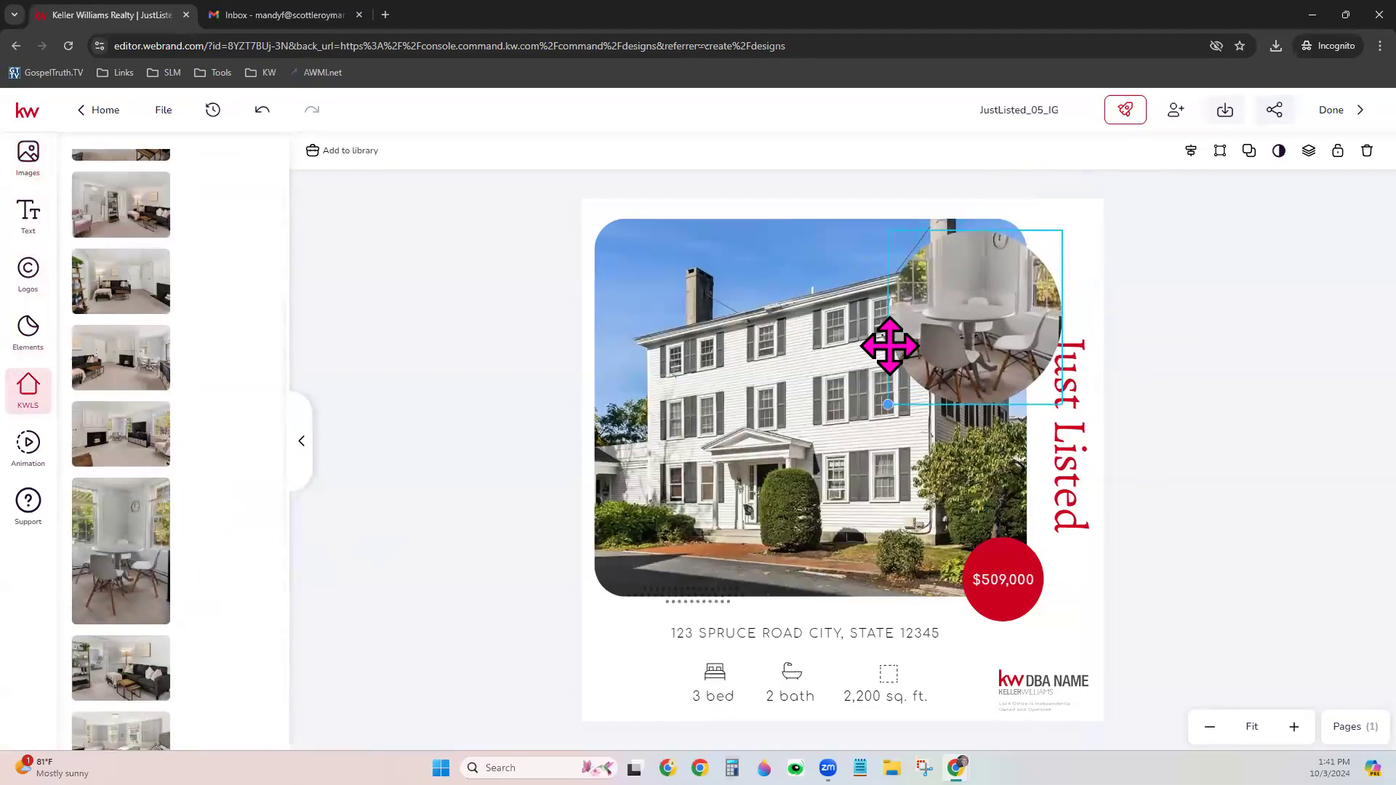
{"action": "left_click_drag", "start_coordinate": [958, 314], "coordinate": [995, 296]}
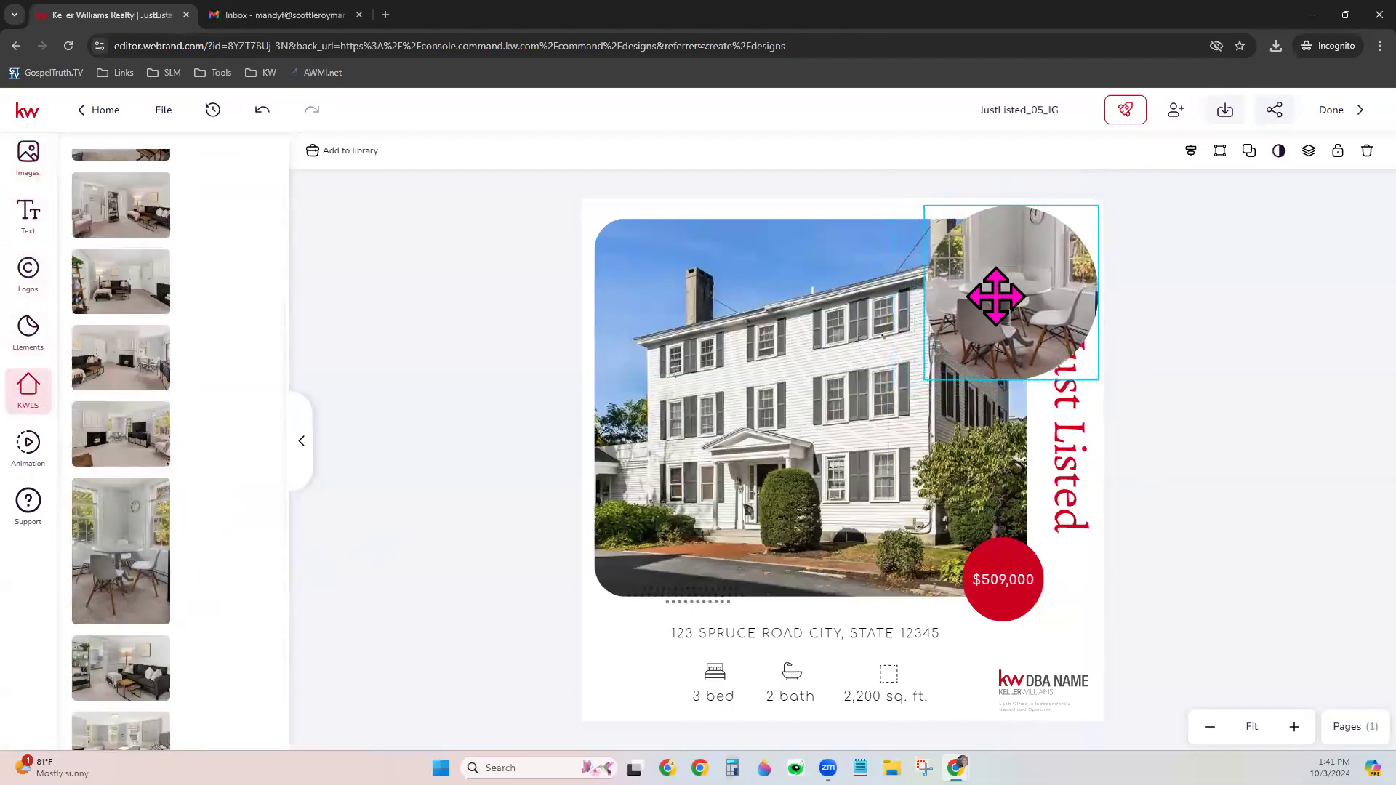
Lower the vertical Just Listed title, then clear the selection
{"action": "left_click_drag", "start_coordinate": [1073, 444], "coordinate": [1082, 513]}
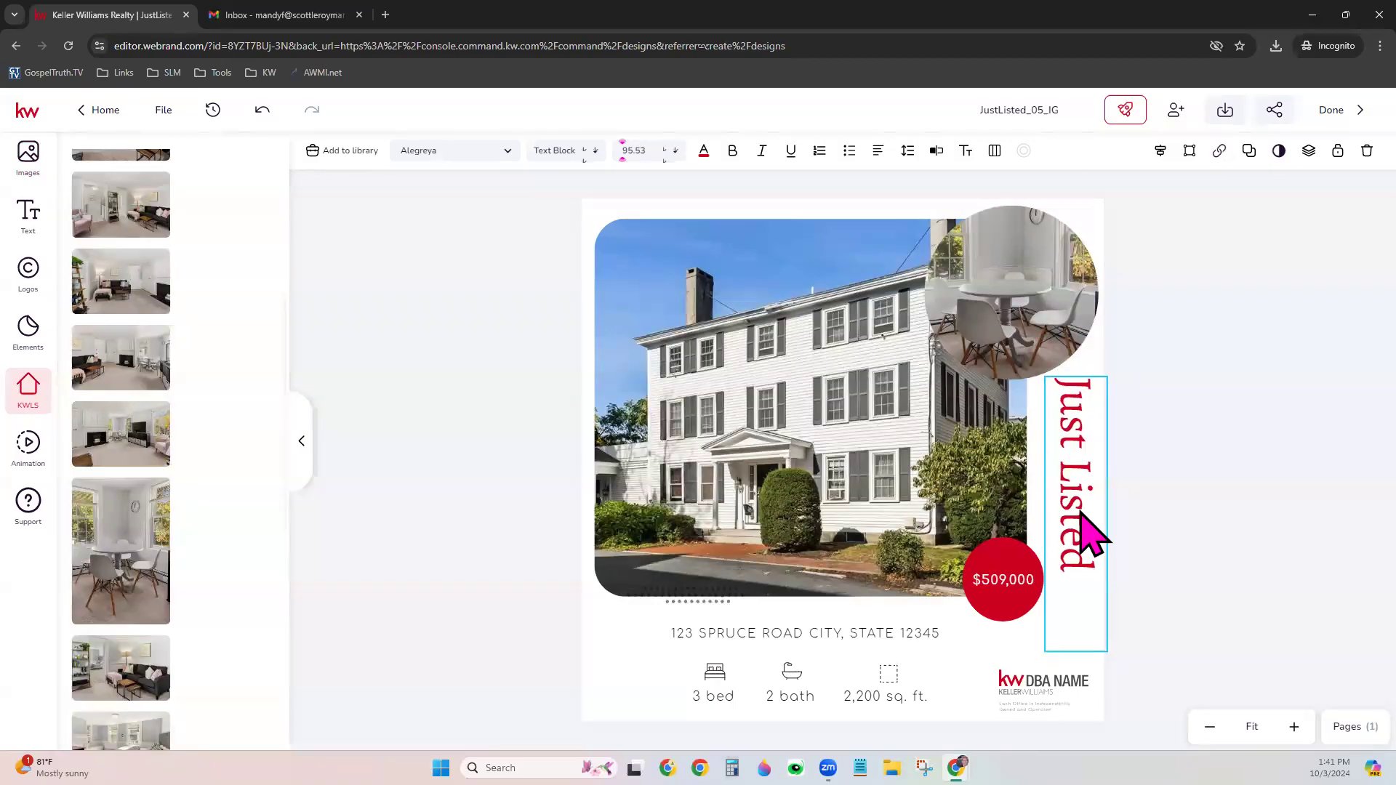
{"action": "left_click", "coordinate": [1004, 580]}
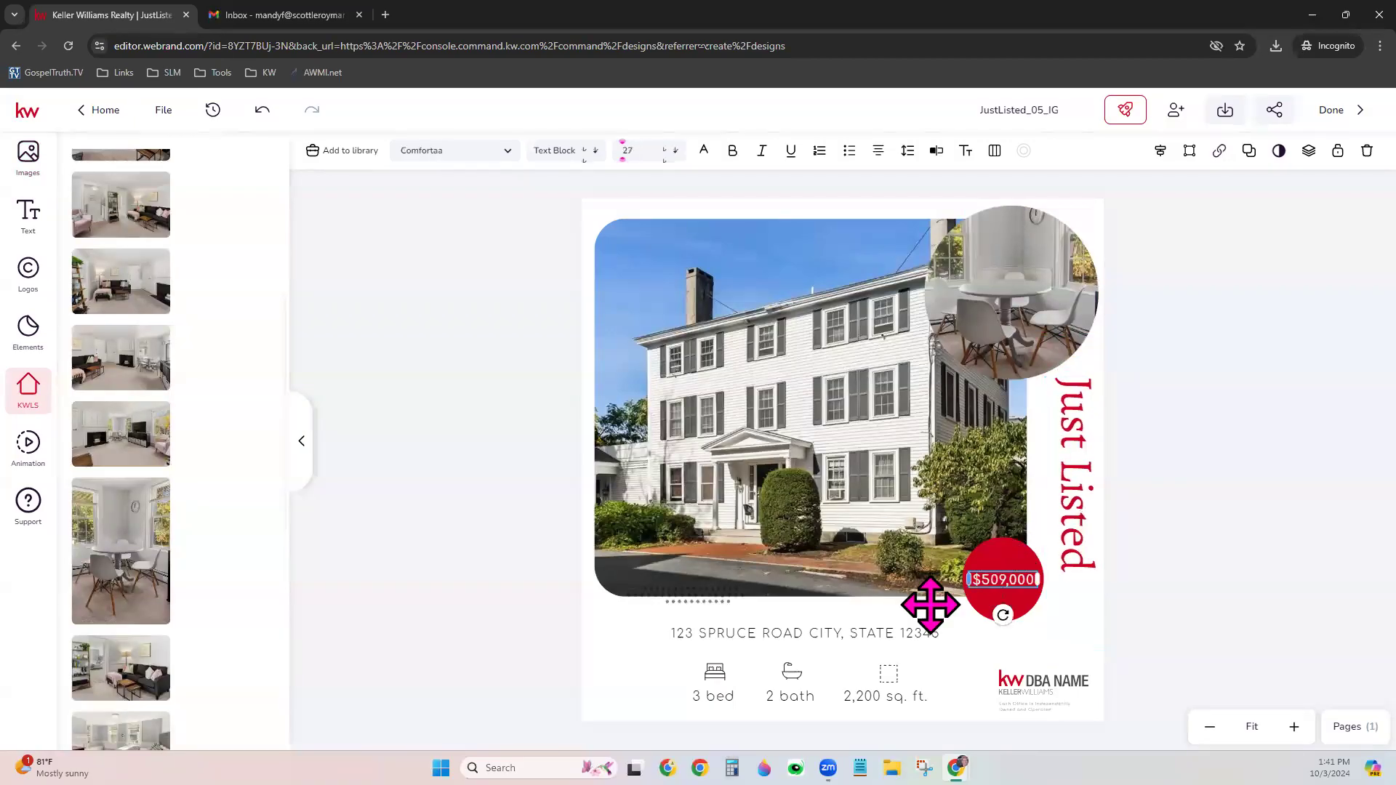
{"action": "left_click", "coordinate": [629, 656]}
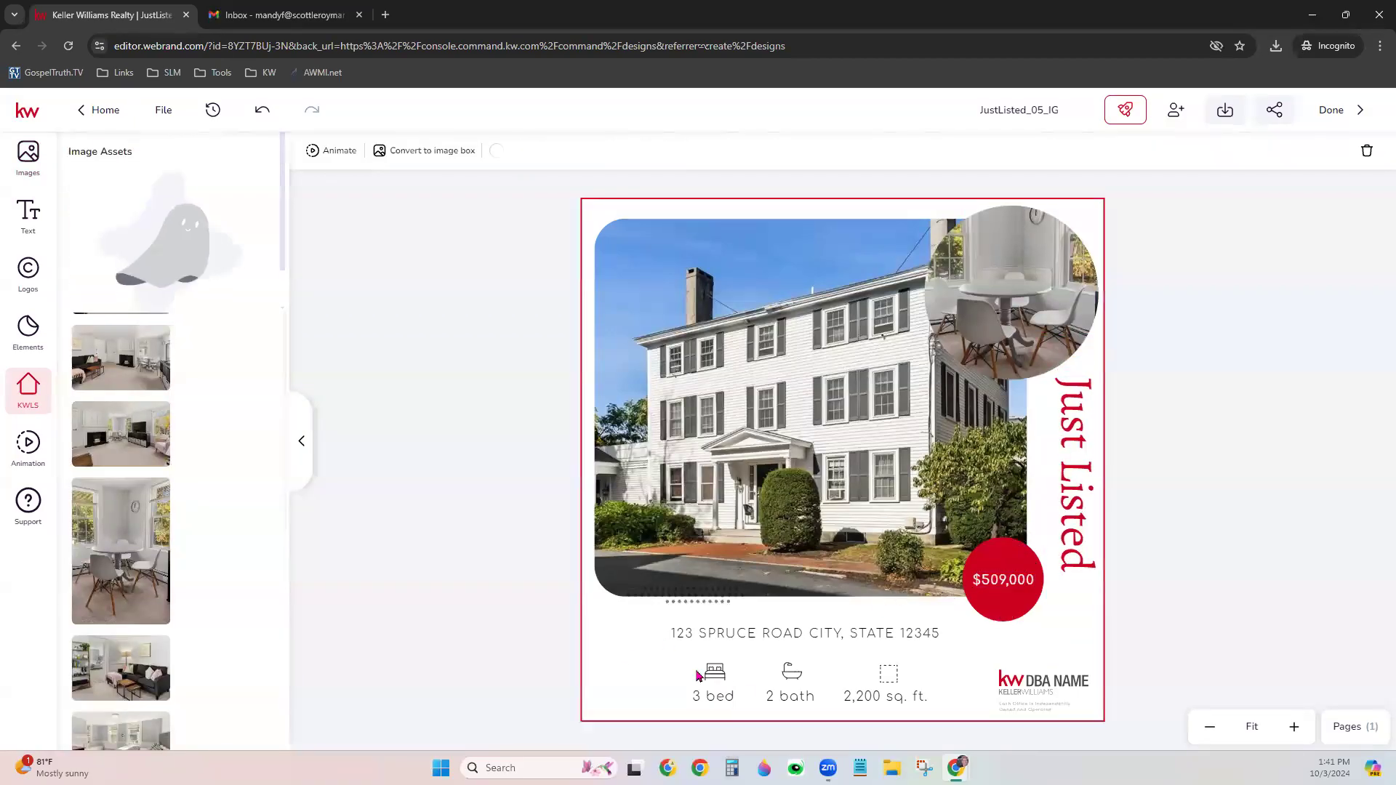
Change the feature row to 1 bed and 1 bath using the KWLS listing details
{"action": "left_click", "coordinate": [402, 336]}
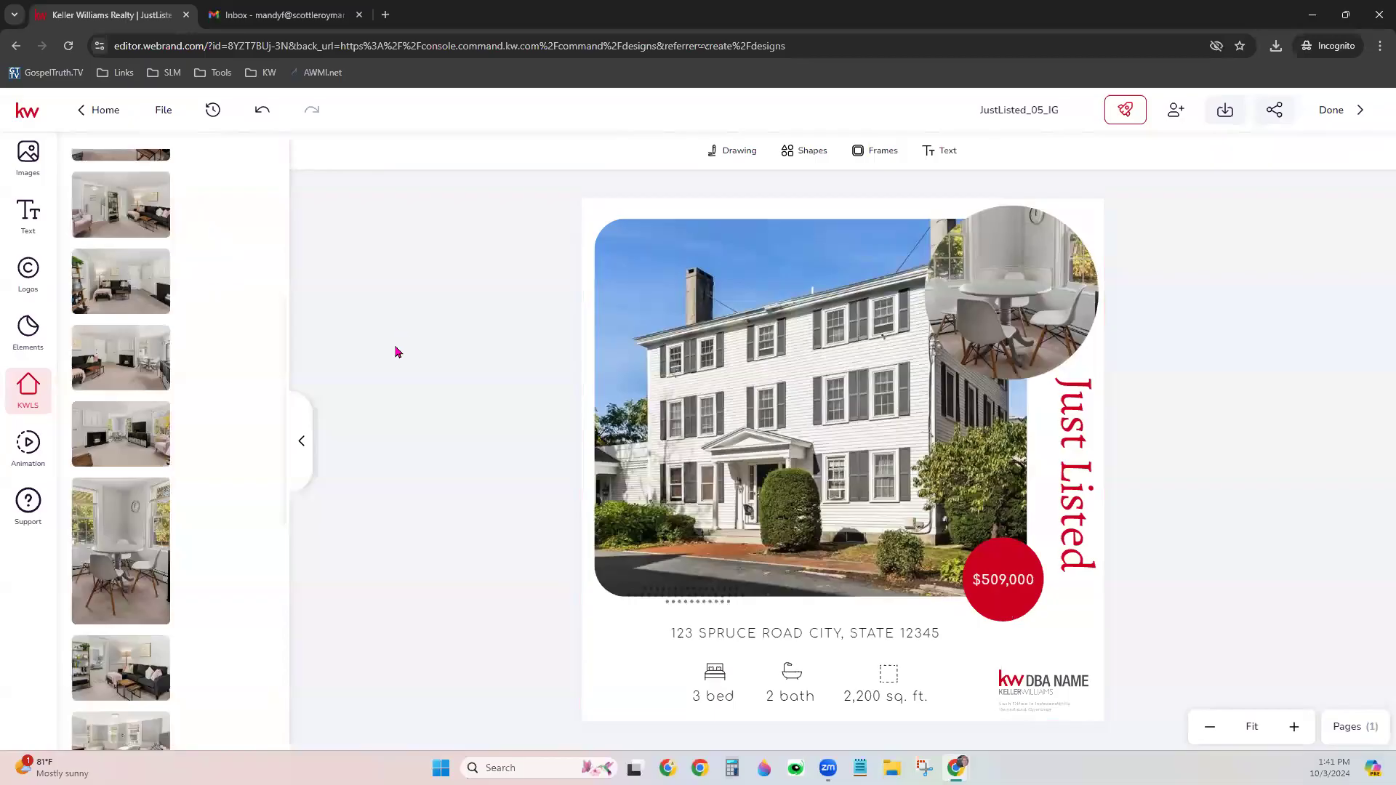
{"action": "left_click", "coordinate": [718, 696]}
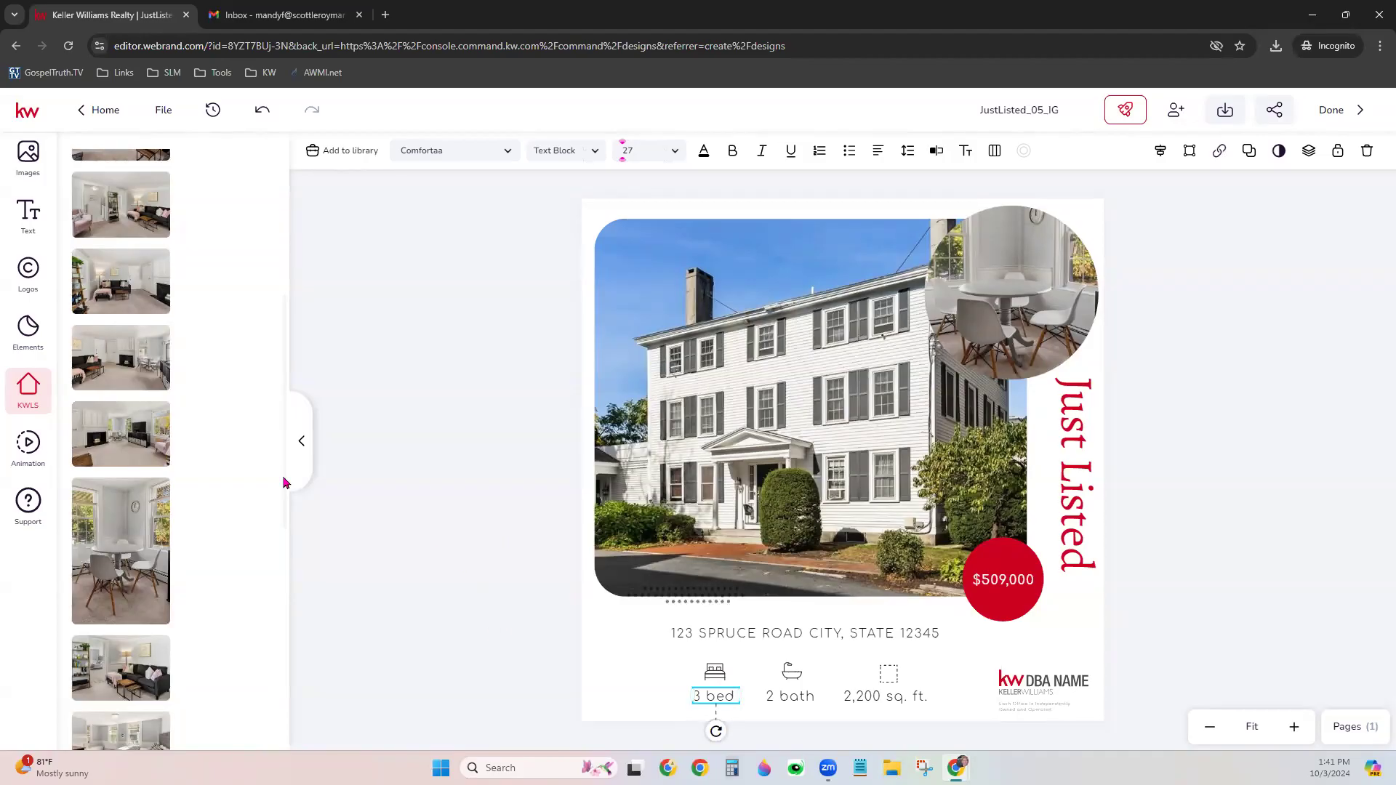
{"action": "scroll", "coordinate": [162, 372], "scroll_direction": "up", "scroll_amount": 1}
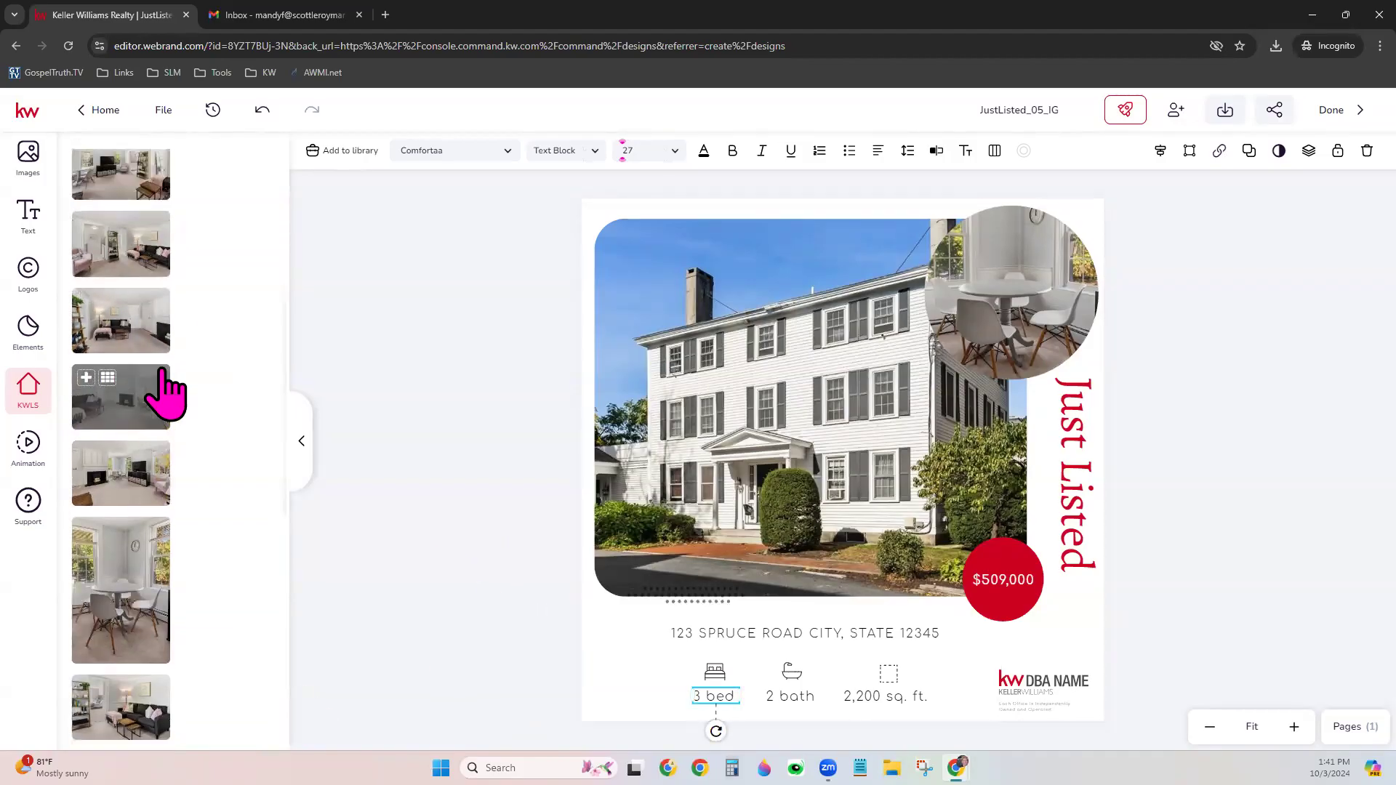
{"action": "scroll", "coordinate": [162, 374], "scroll_direction": "up", "scroll_amount": 5}
{"action": "left_click", "coordinate": [136, 280]}
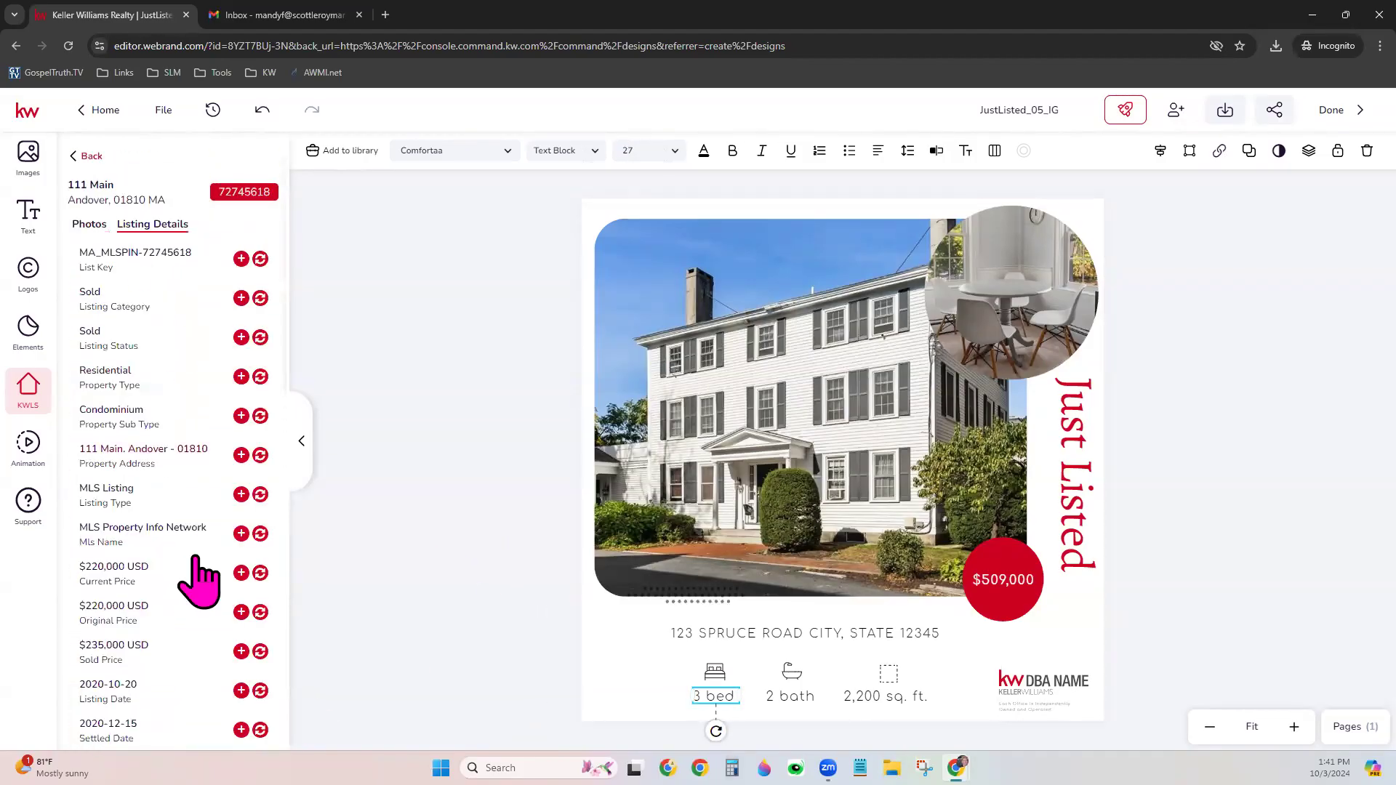
{"action": "scroll", "coordinate": [168, 647], "scroll_direction": "down", "scroll_amount": 6}
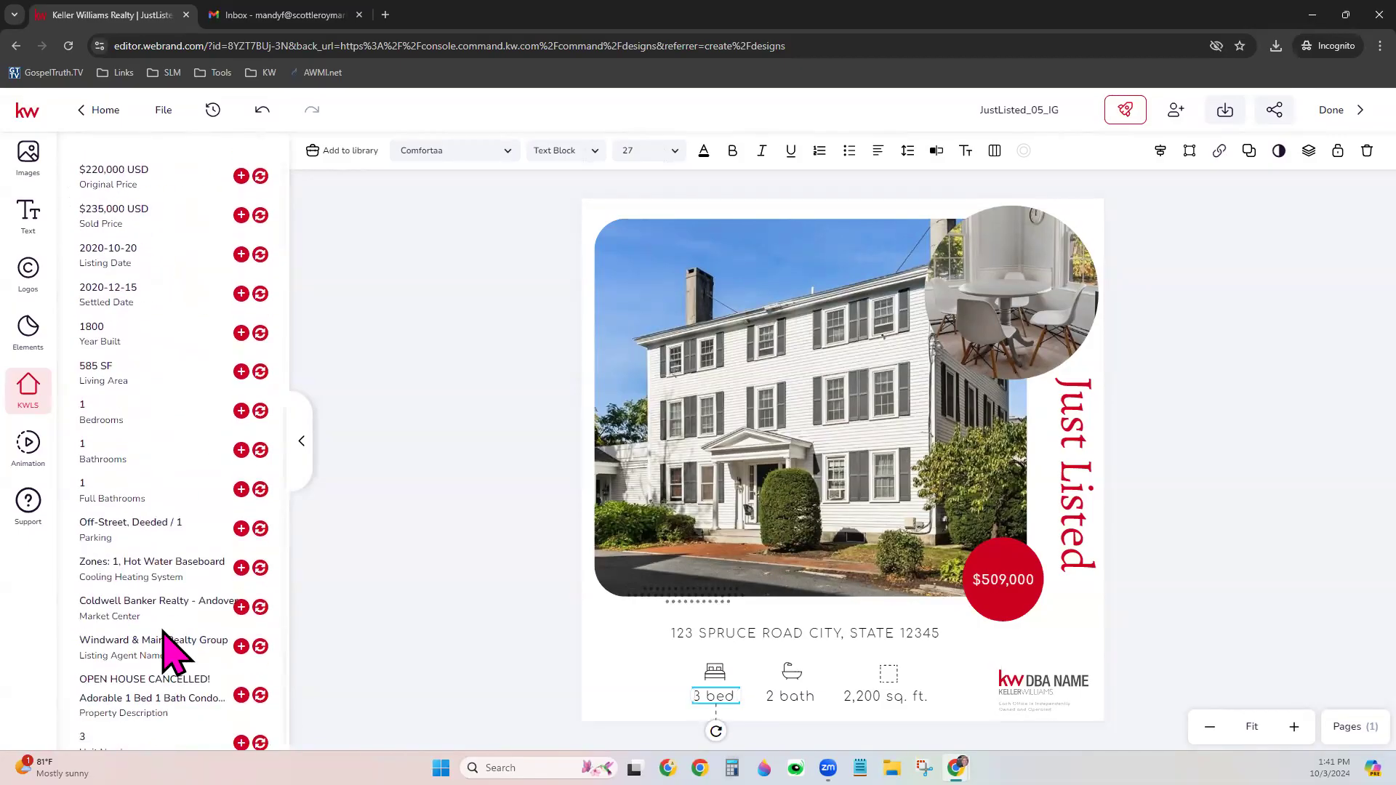
{"action": "left_click", "coordinate": [263, 415]}
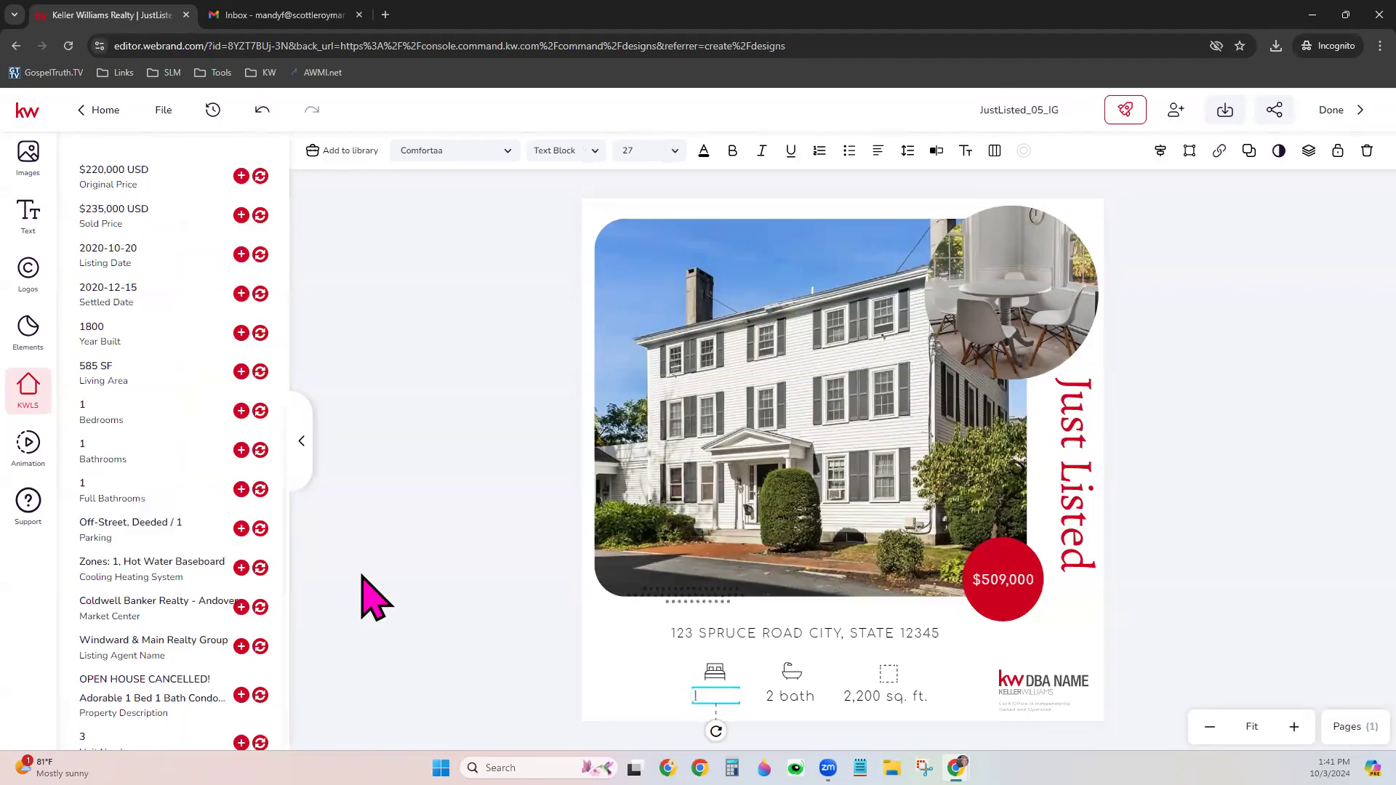
{"action": "left_click_drag", "start_coordinate": [692, 697], "coordinate": [689, 708]}
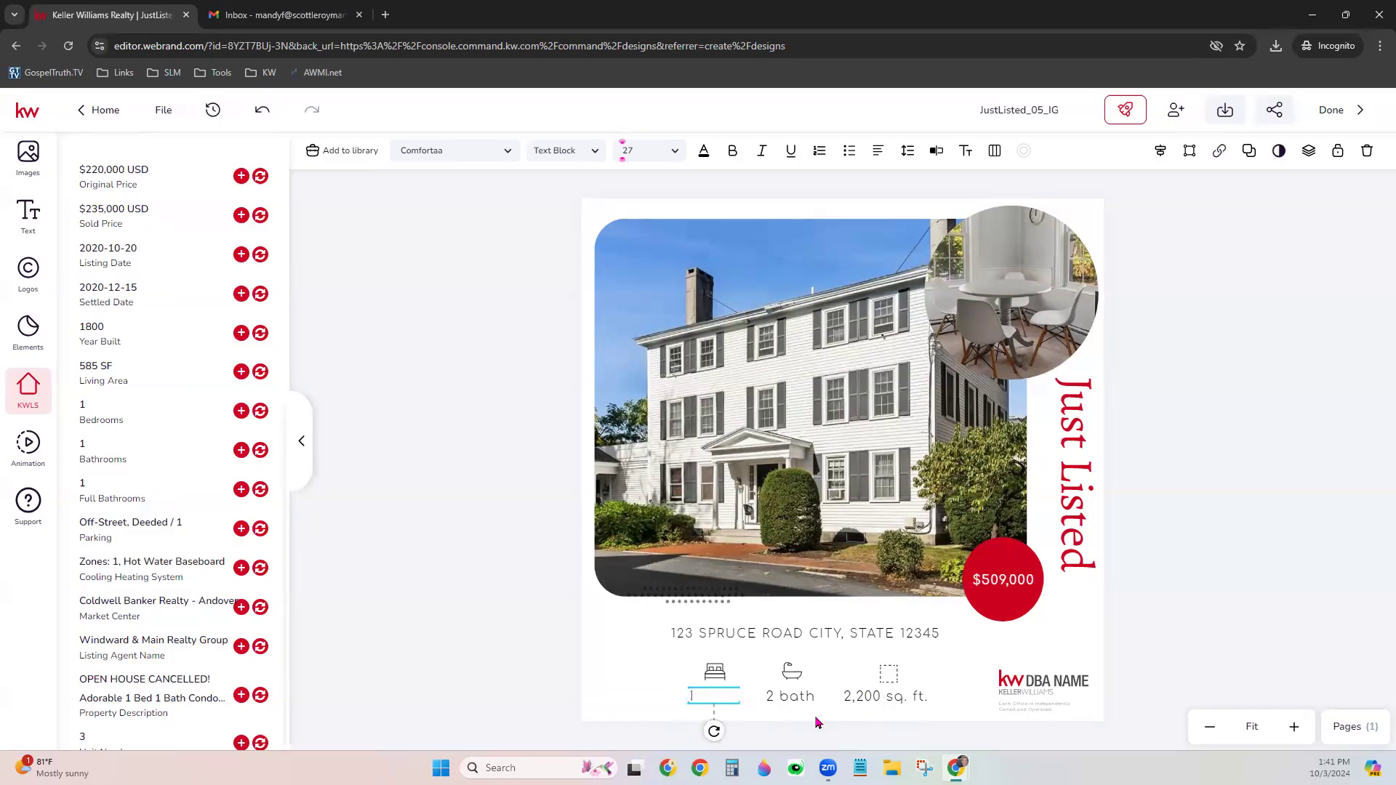
{"action": "double_click", "coordinate": [712, 693]}
{"action": "left_click", "coordinate": [265, 122]}
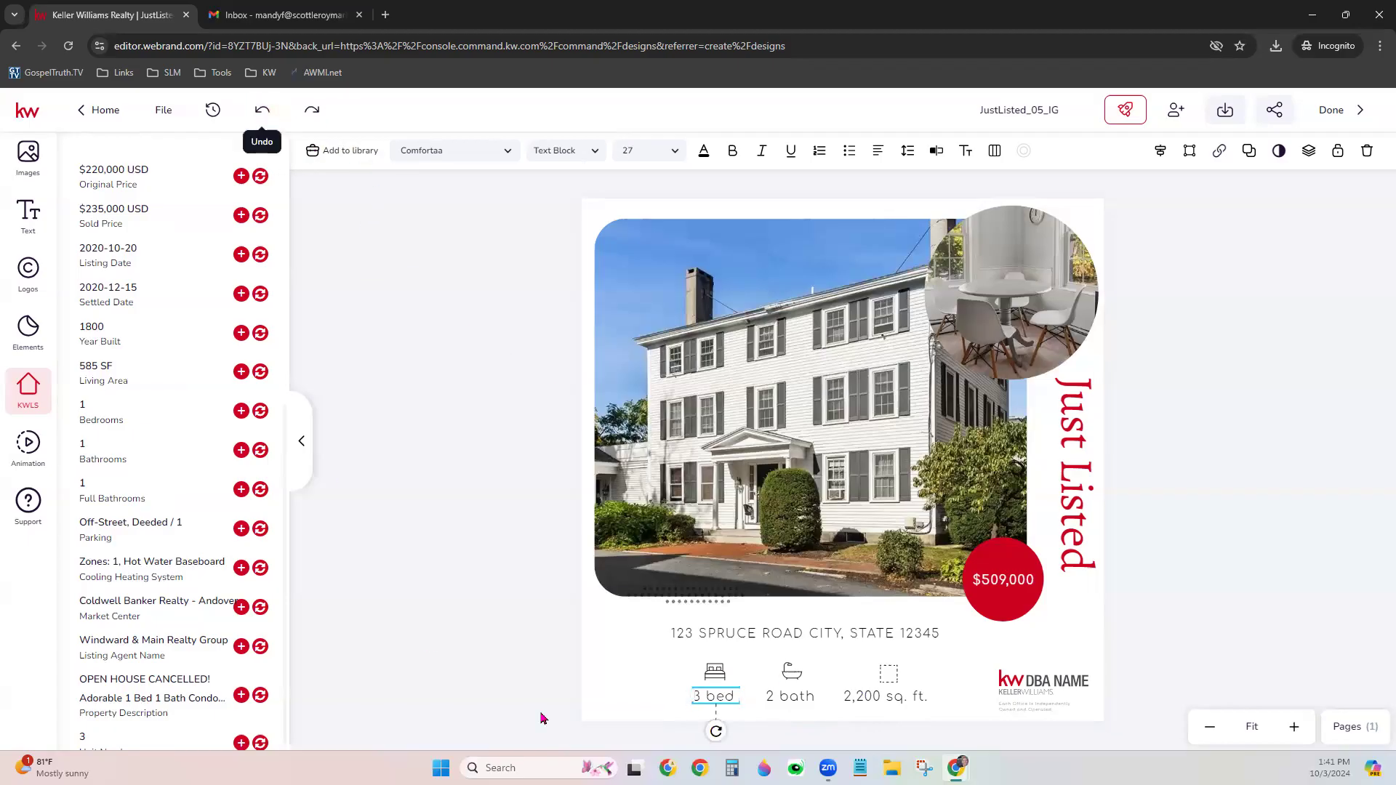
{"action": "double_click", "coordinate": [704, 698]}
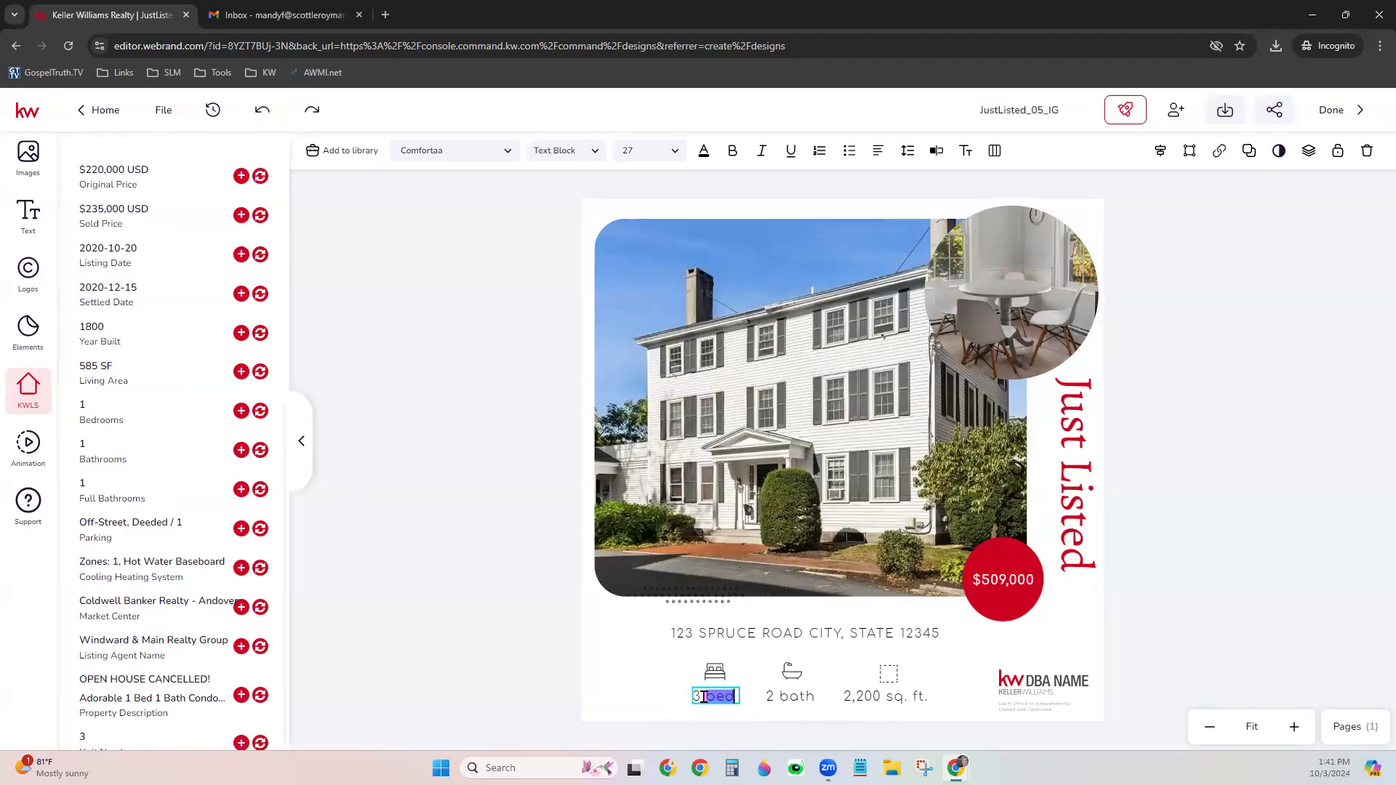
{"action": "left_click", "coordinate": [698, 698]}
{"action": "key", "text": "BackSpace"}
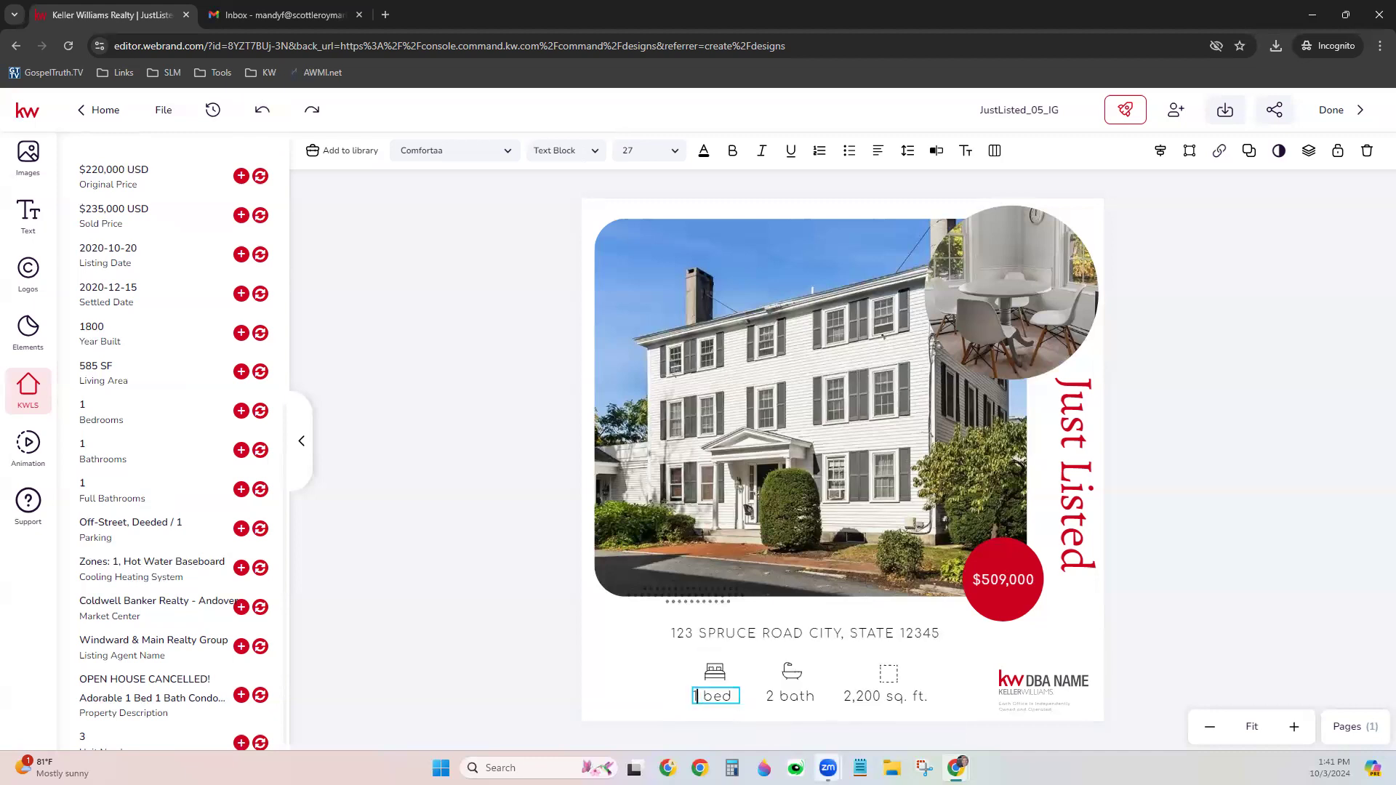
{"action": "left_click", "coordinate": [787, 696]}
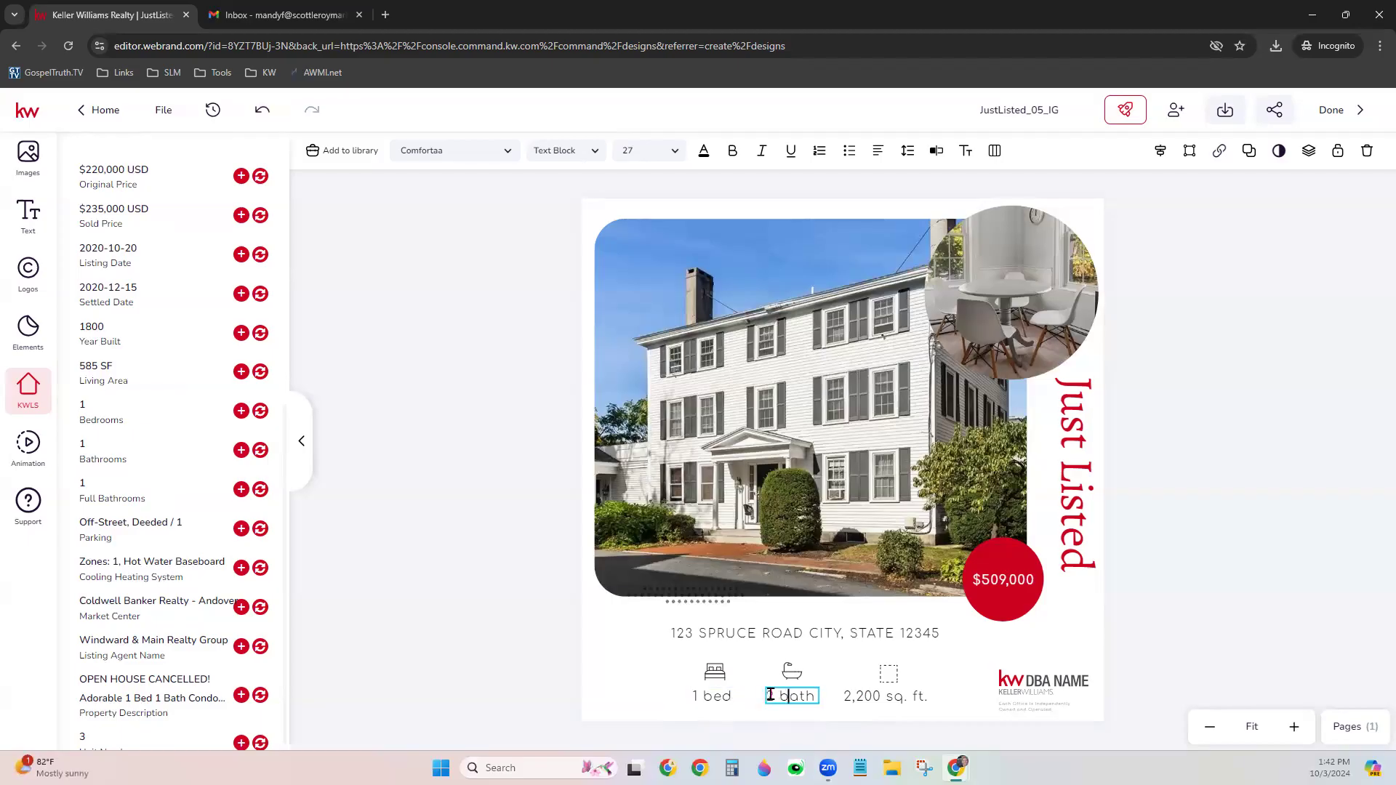
{"action": "type", "text": "1"}
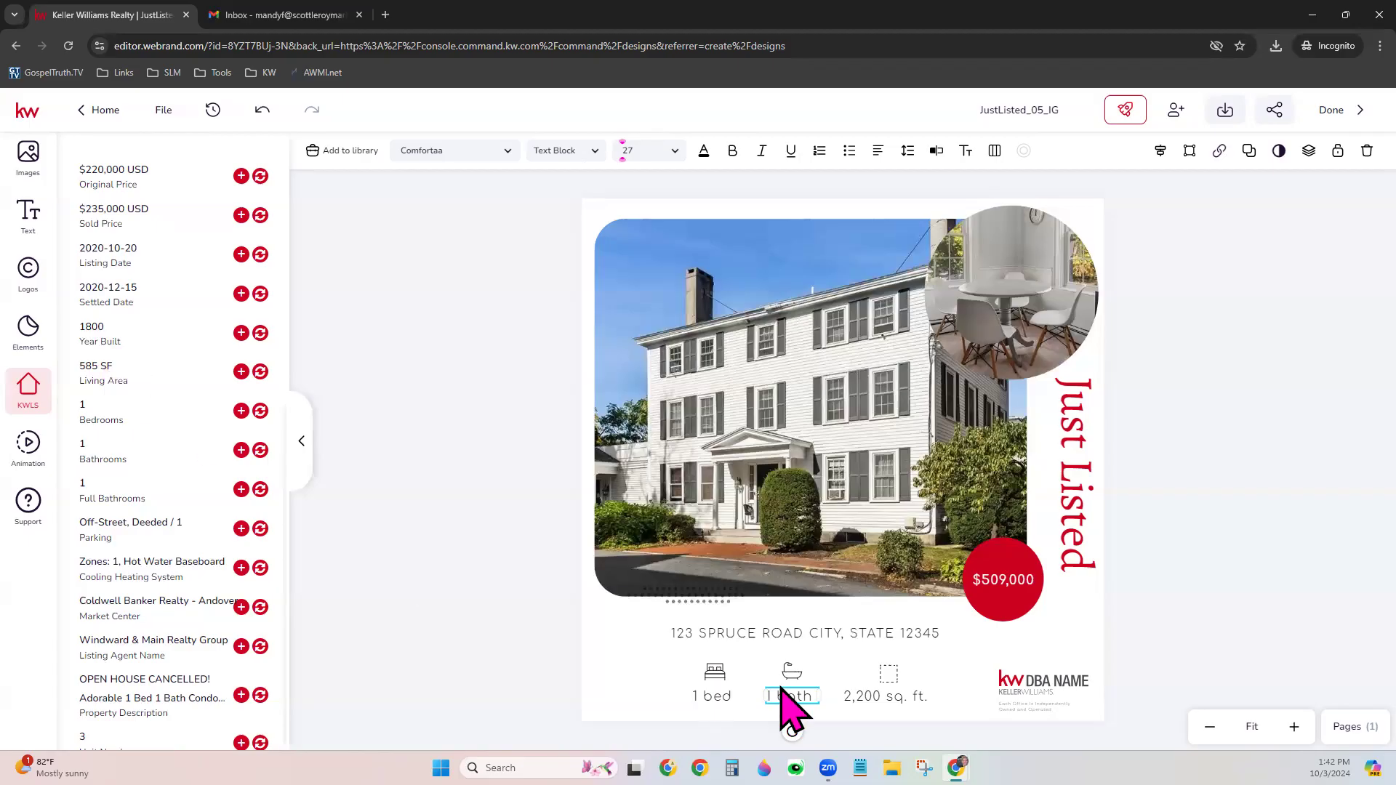
Replace 2,200 sq. ft. with a centred 585 SF and shift the dotted divider left
{"action": "left_click", "coordinate": [877, 700]}
{"action": "left_click", "coordinate": [878, 700]}
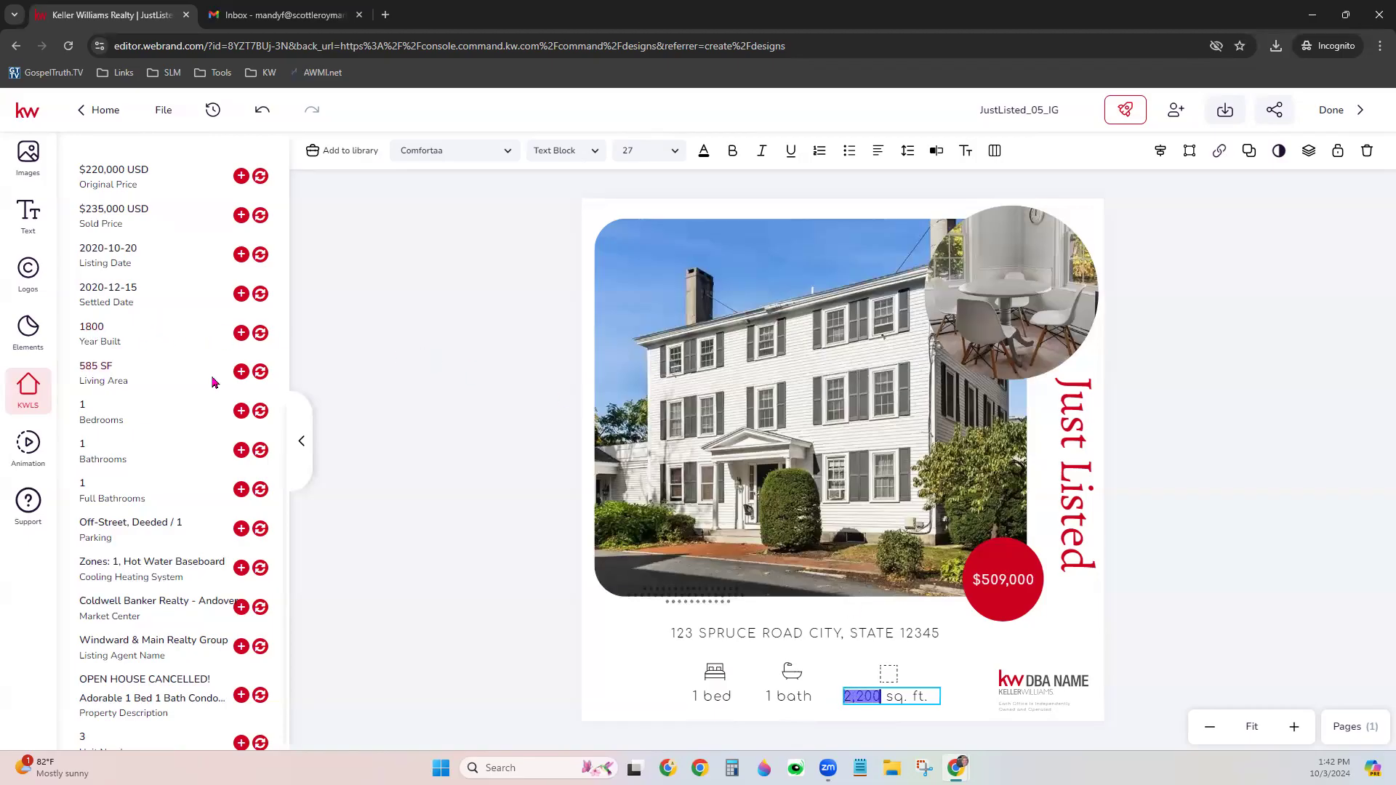
{"action": "left_click", "coordinate": [261, 372]}
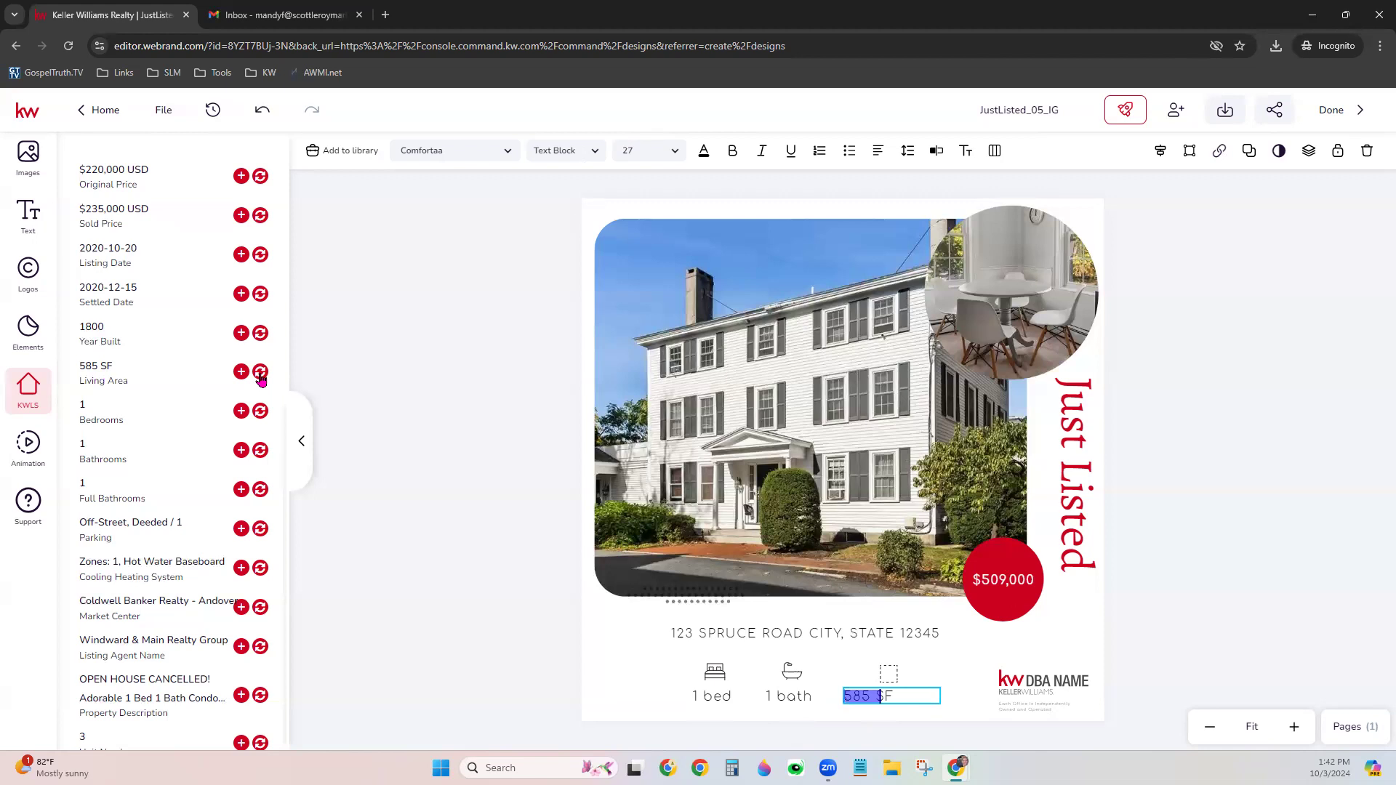
{"action": "left_click", "coordinate": [904, 696]}
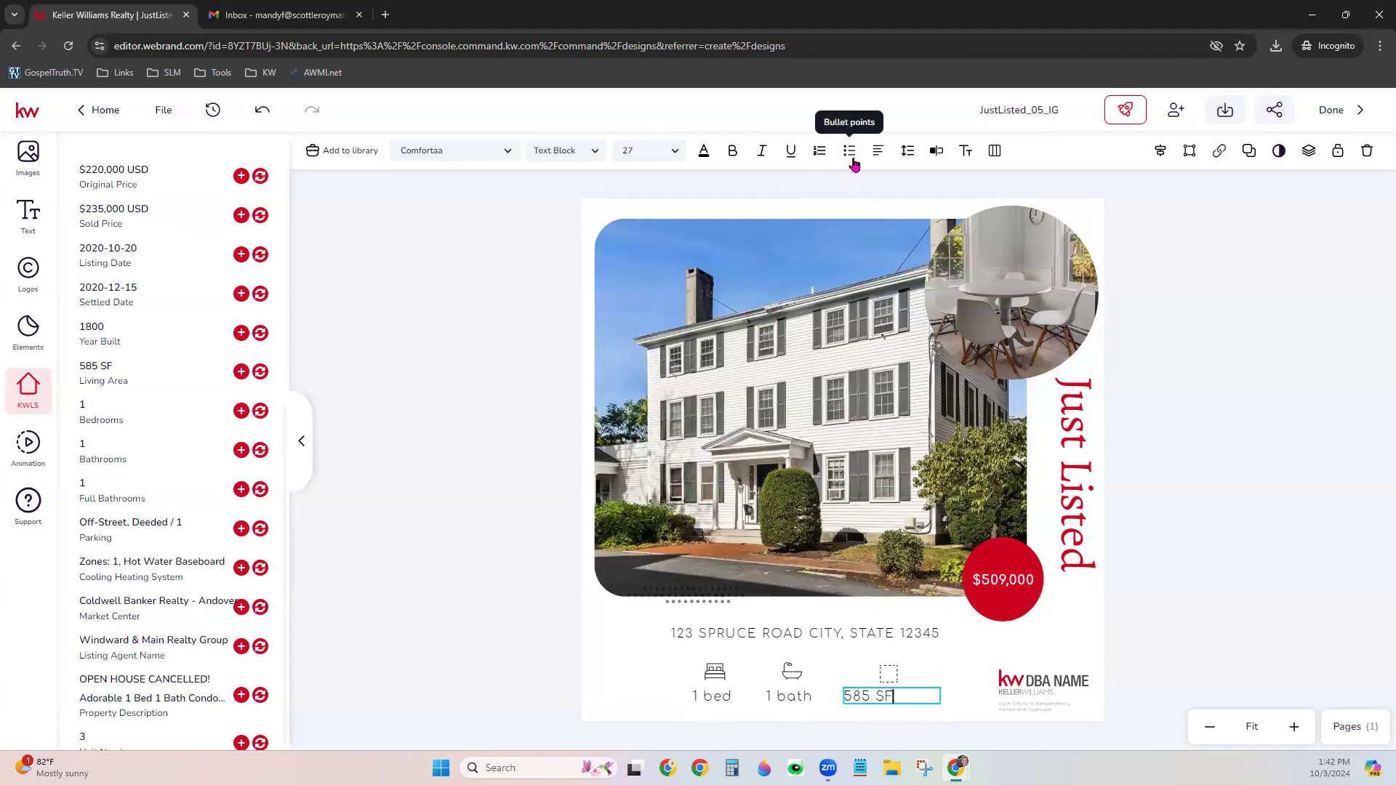
{"action": "left_click", "coordinate": [878, 151]}
{"action": "left_click", "coordinate": [916, 184]}
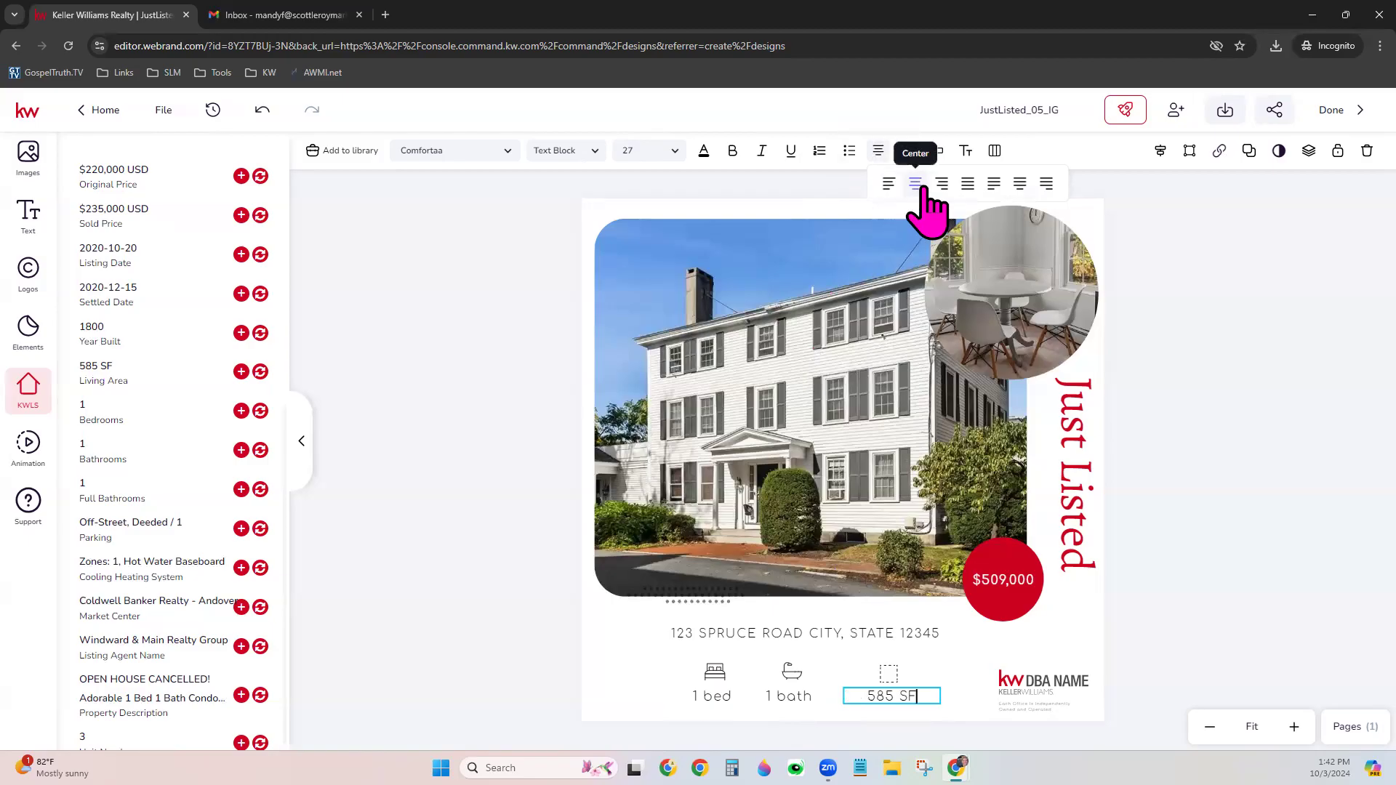
{"action": "left_click", "coordinate": [486, 576]}
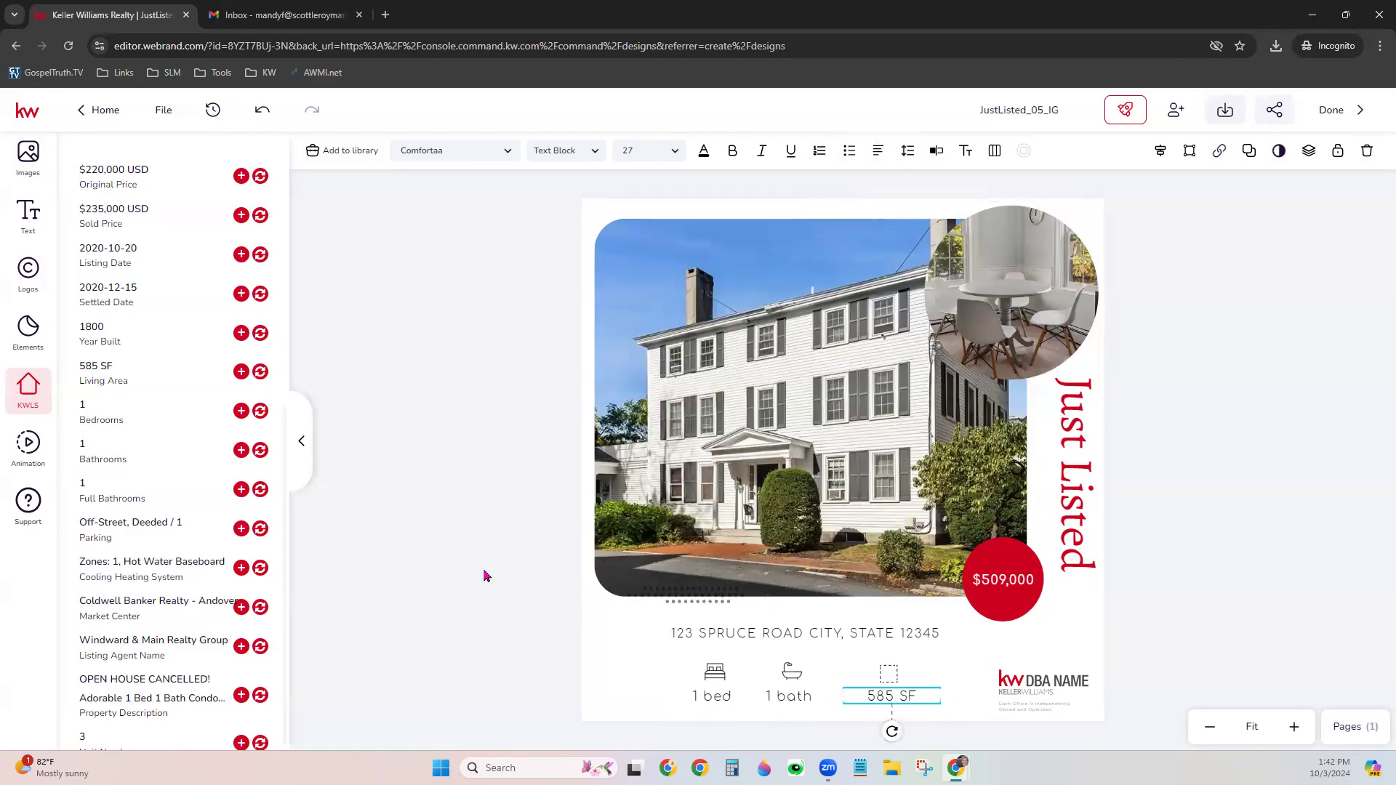
{"action": "left_click", "coordinate": [449, 384]}
{"action": "left_click_drag", "start_coordinate": [697, 600], "coordinate": [683, 601]}
{"action": "left_click", "coordinate": [1170, 548]}
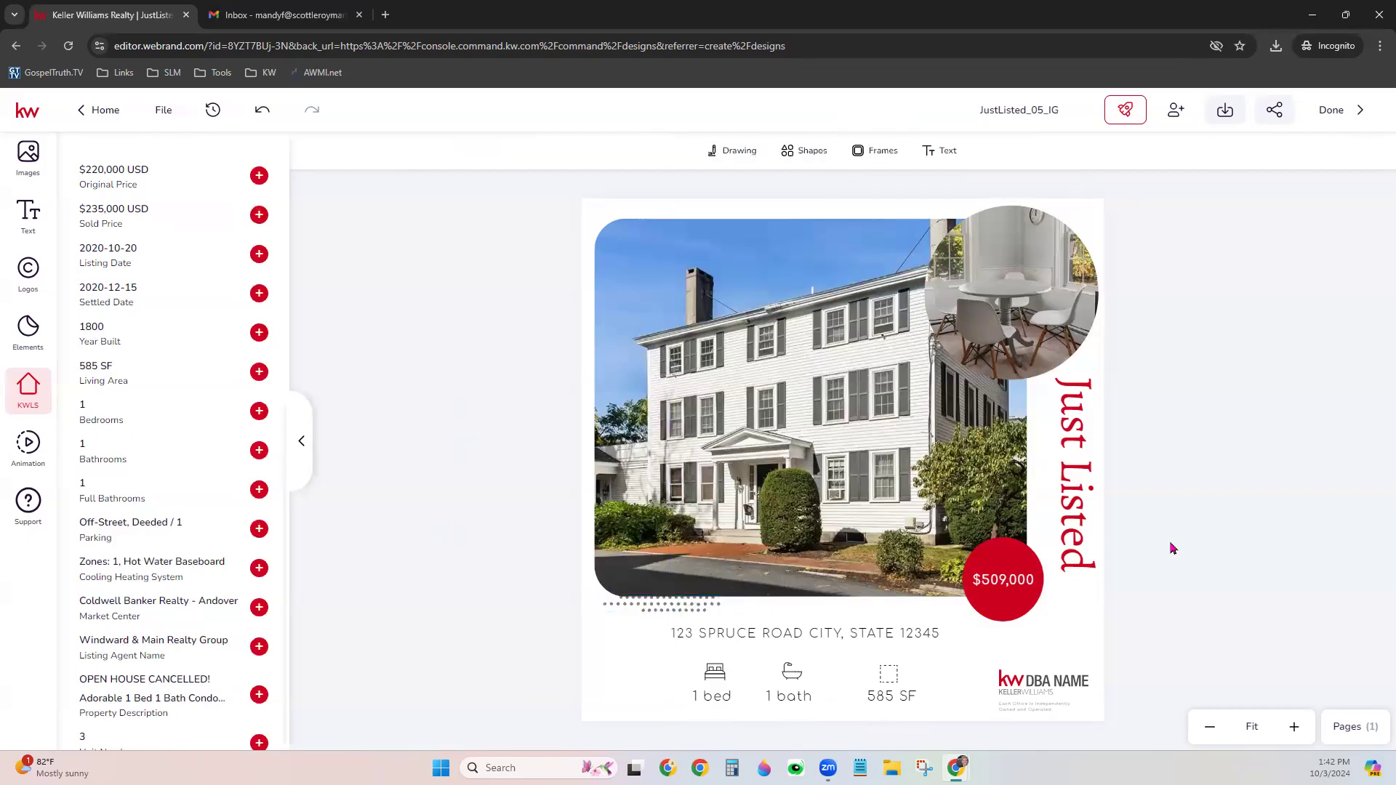
Replace the DBA NAME logo with the SLM logo from My Assets and enlarge it slightly
{"action": "left_click", "coordinate": [1056, 676]}
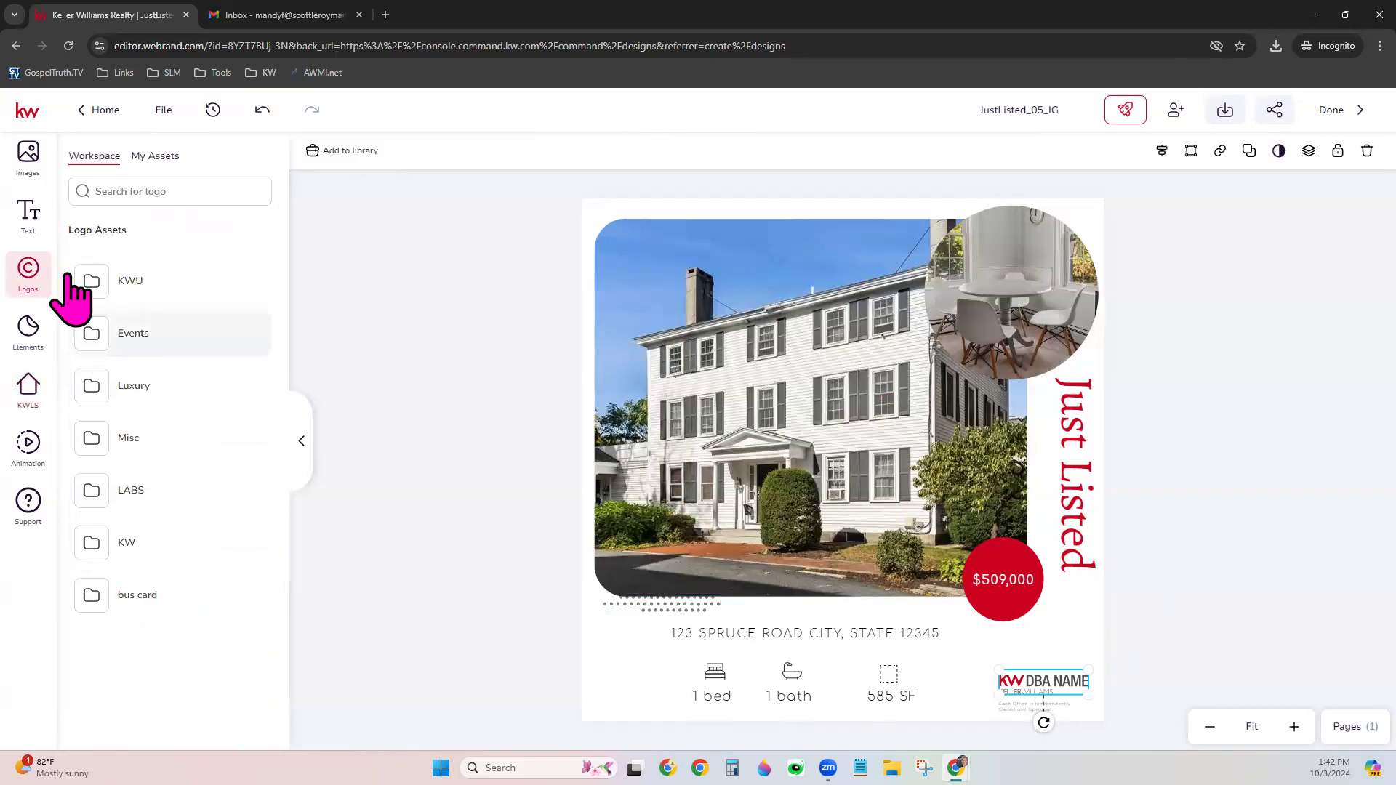
{"action": "left_click", "coordinate": [157, 160]}
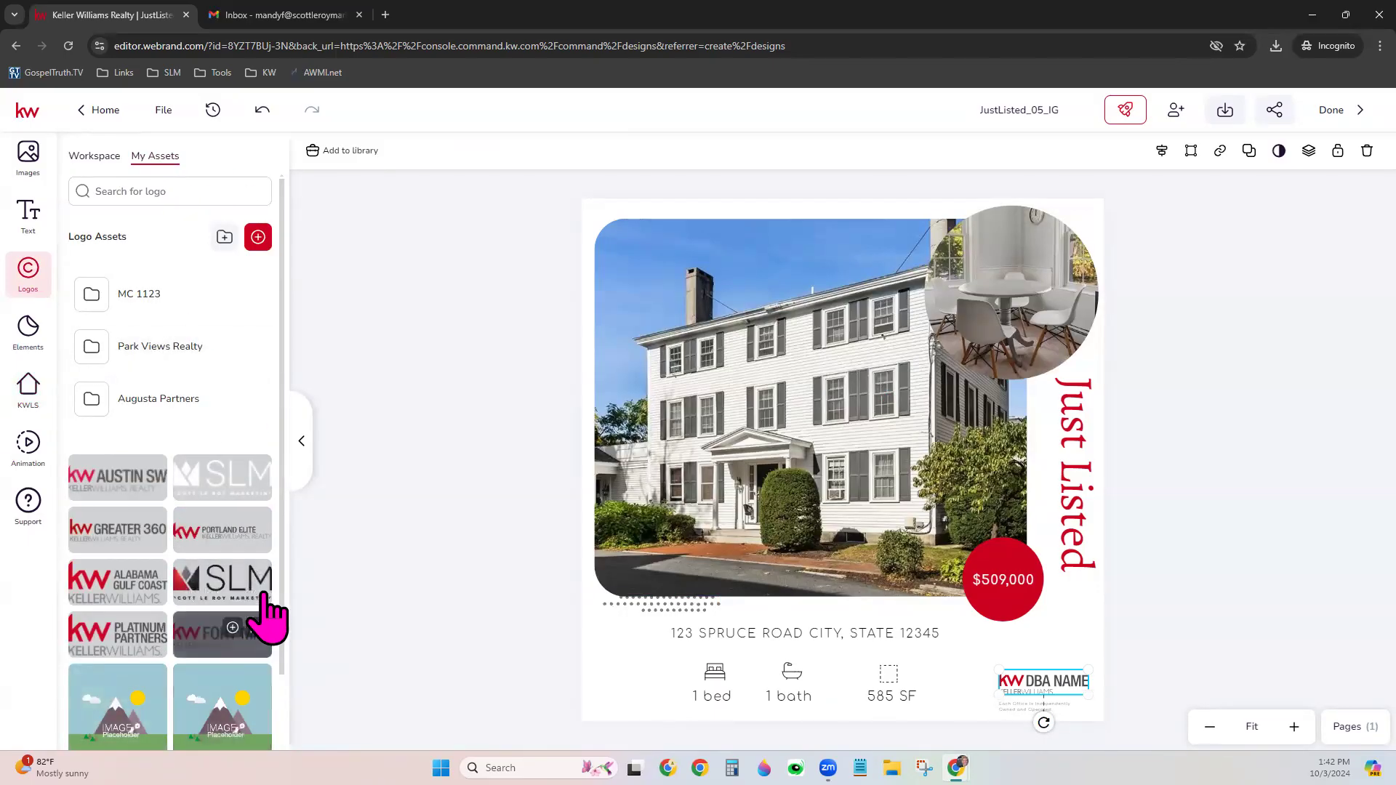
{"action": "left_click", "coordinate": [256, 576]}
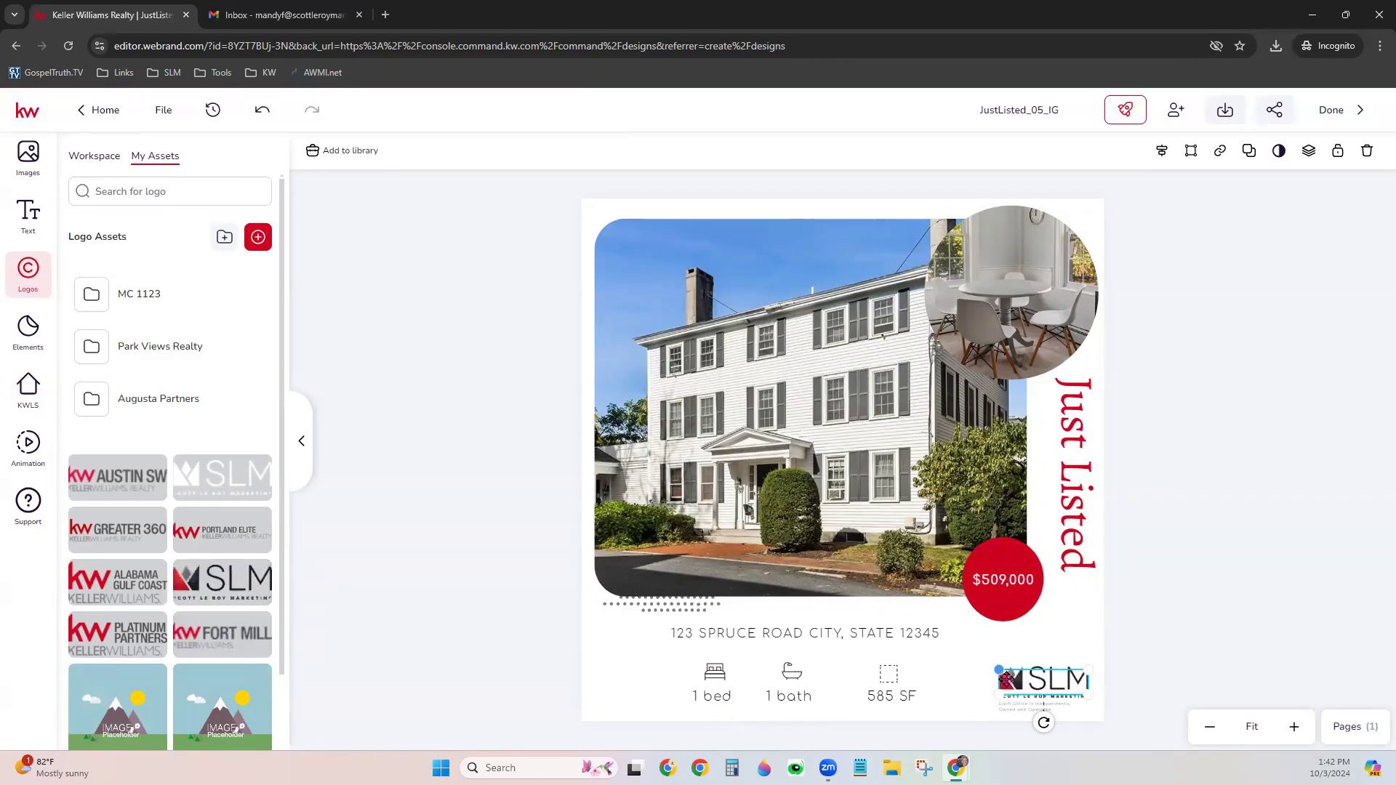
{"action": "left_click_drag", "start_coordinate": [1000, 672], "coordinate": [954, 653]}
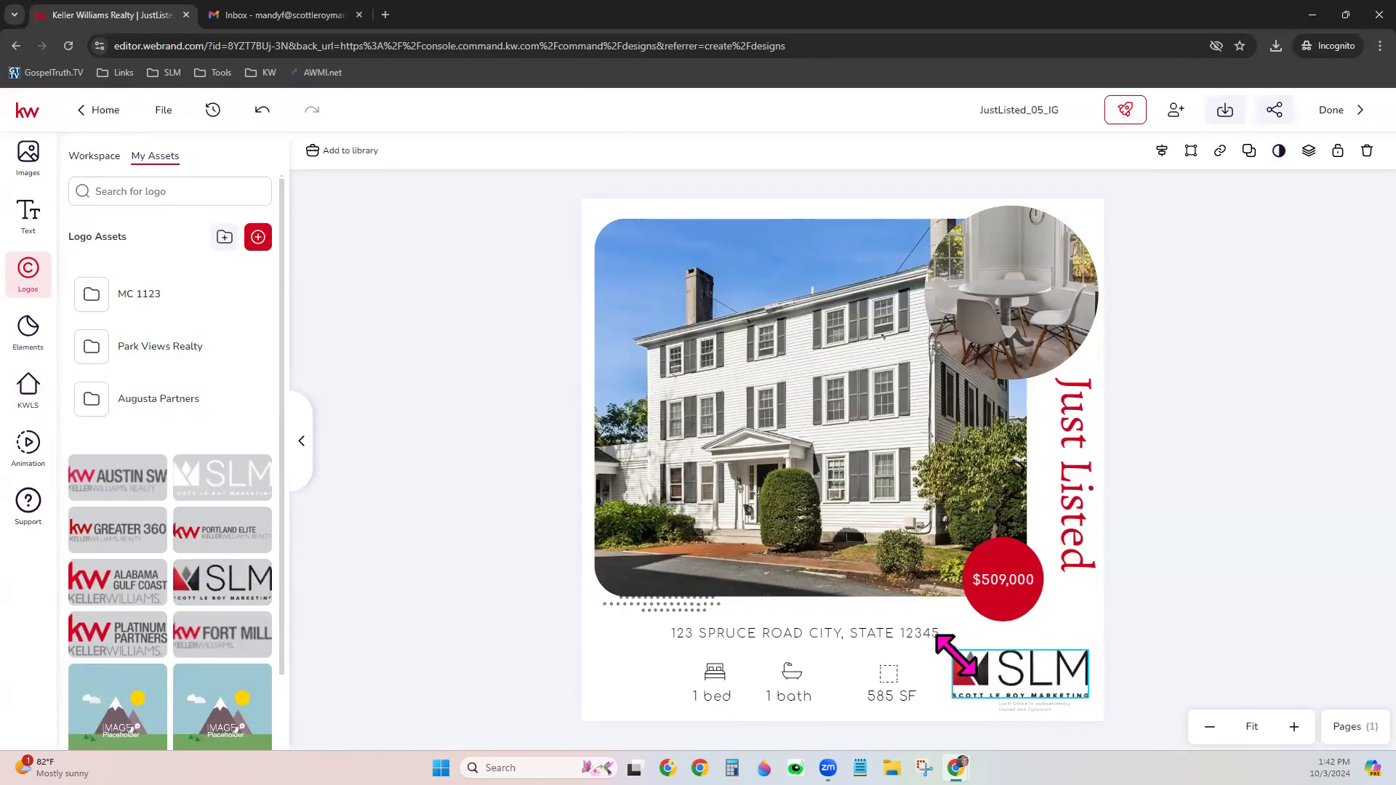
{"action": "left_click", "coordinate": [625, 660]}
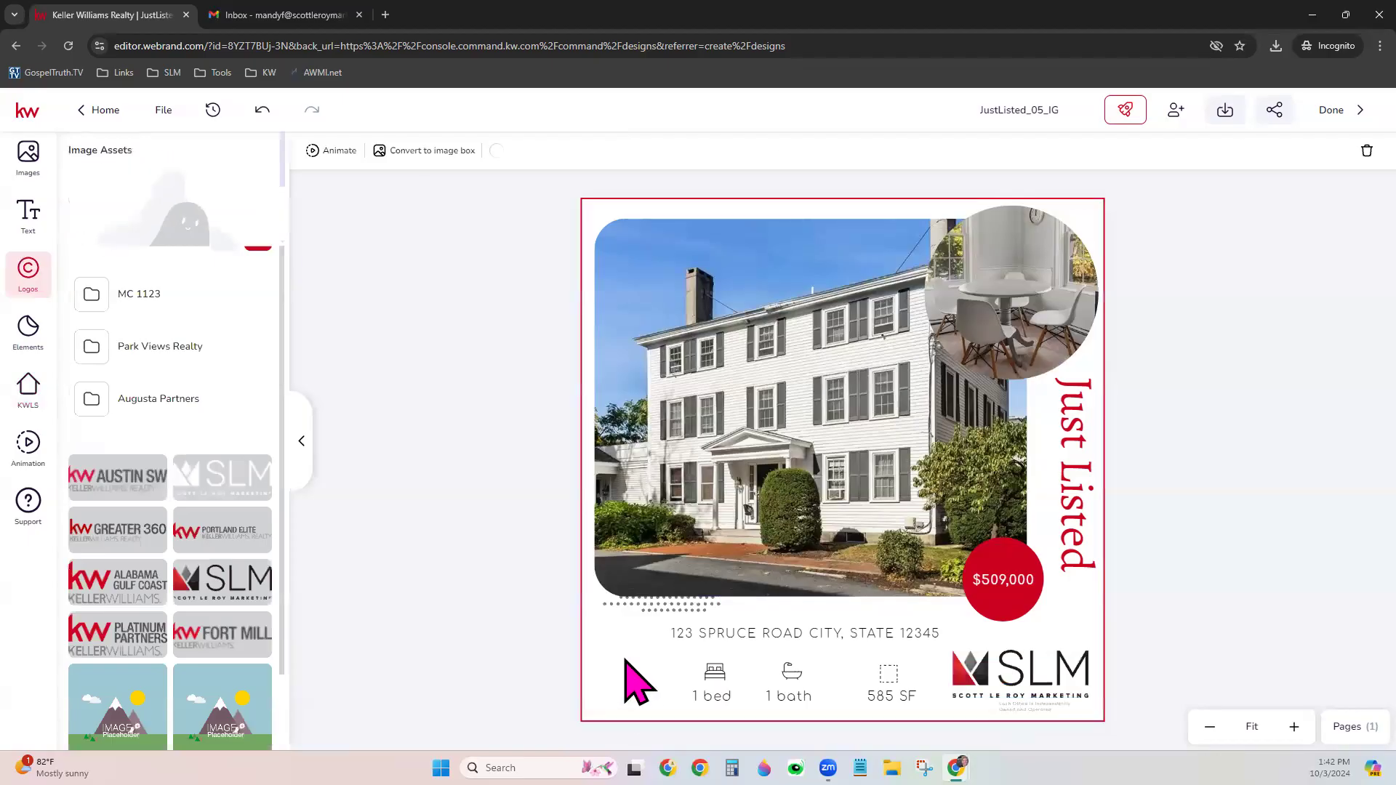
{"action": "left_click", "coordinate": [1249, 526]}
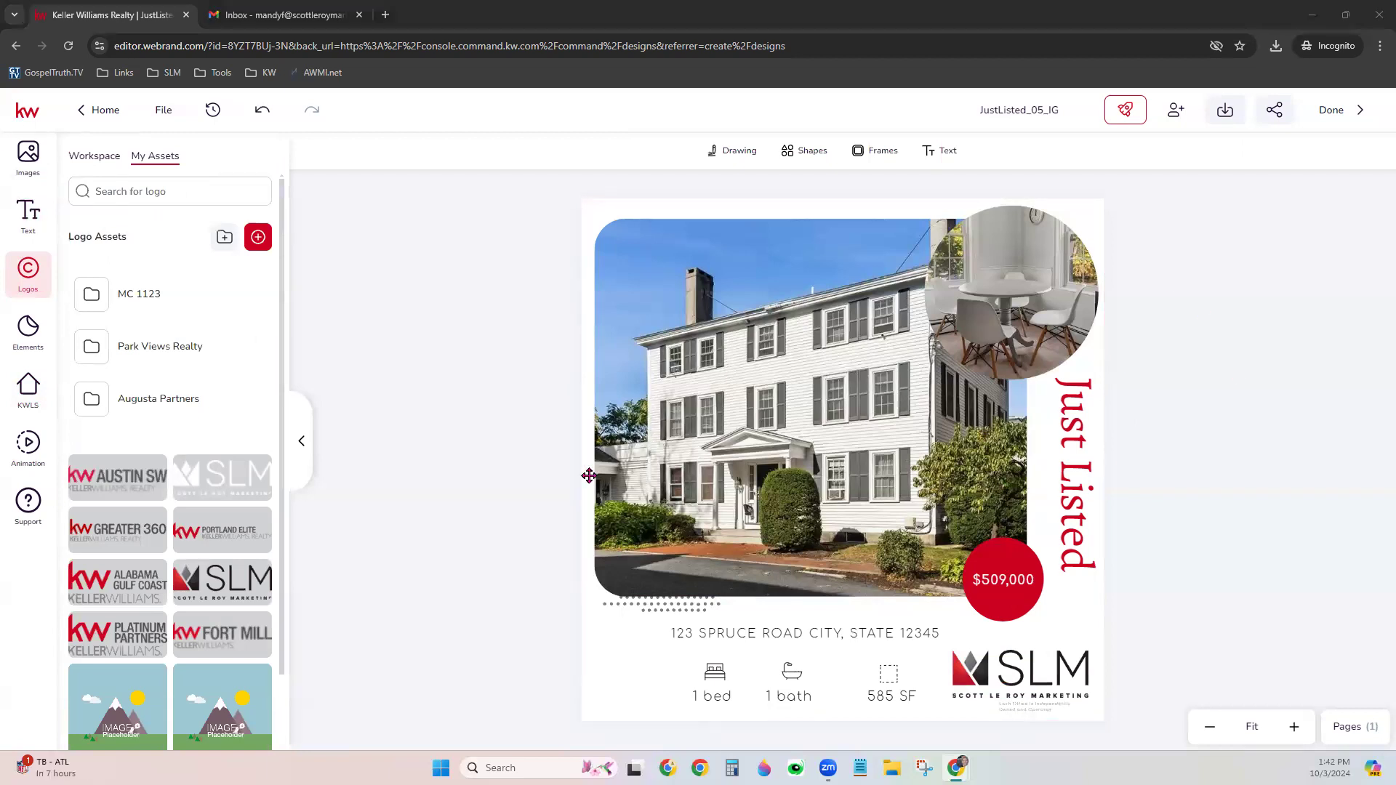
Give the round interior photo and the price circle Light Speed In and Rotate In entrance animations
{"action": "left_click", "coordinate": [32, 454]}
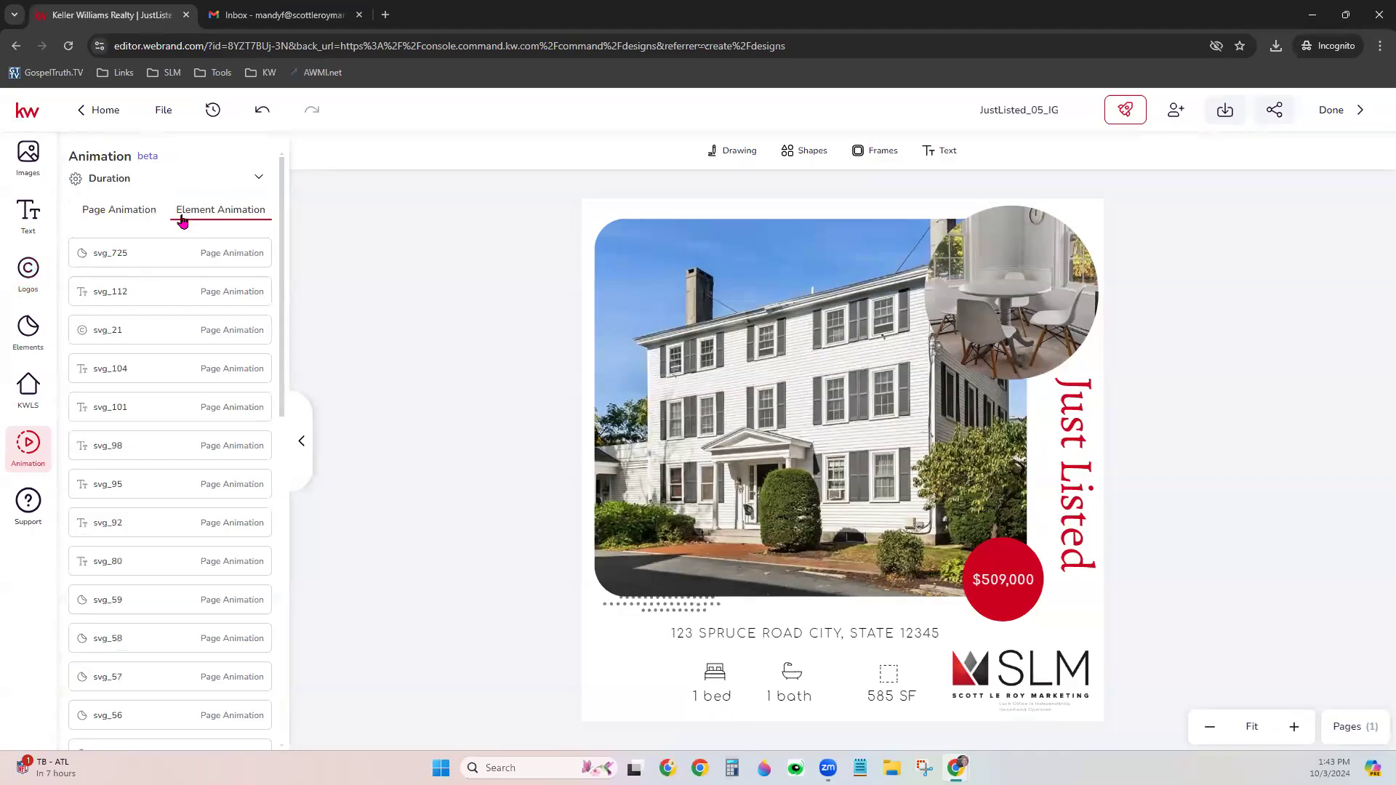
{"action": "left_click", "coordinate": [981, 305]}
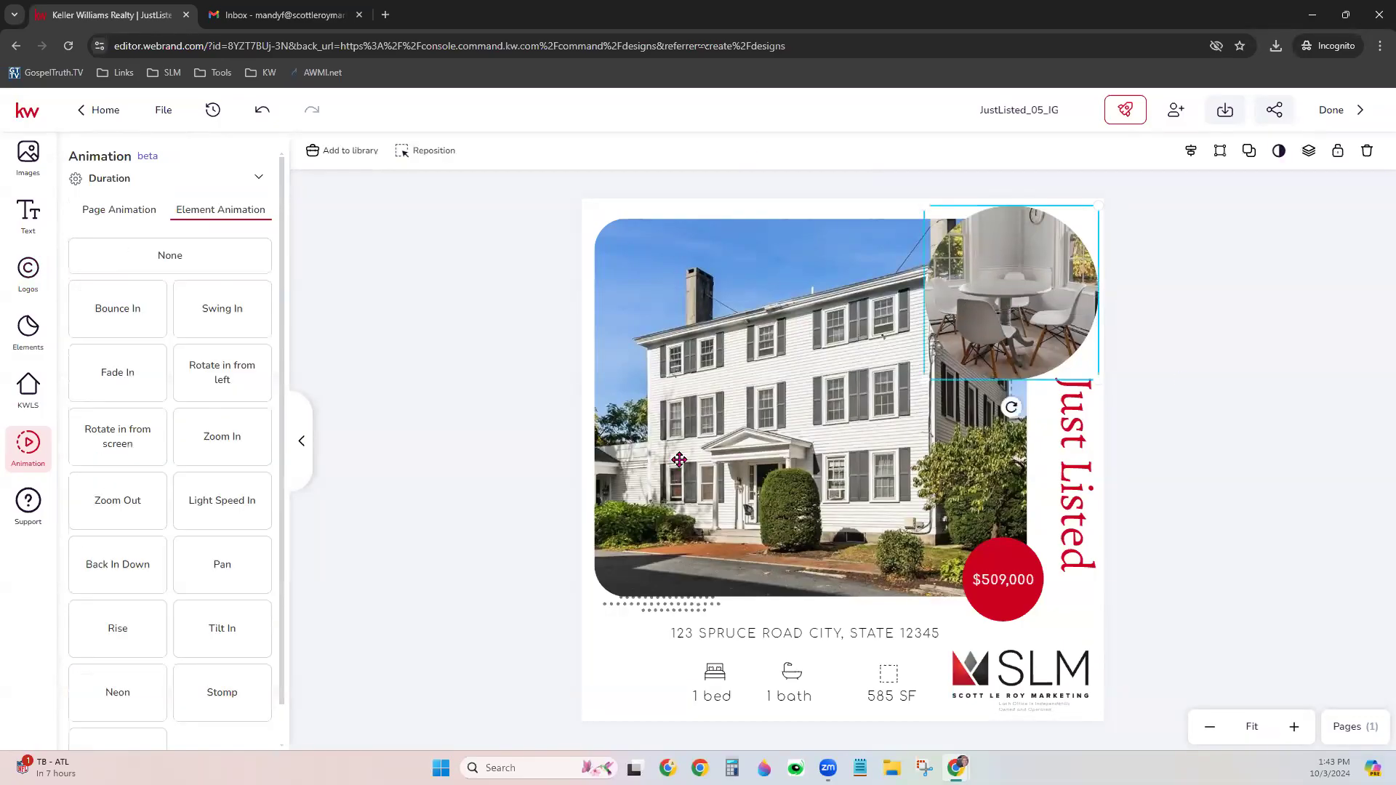
{"action": "left_click", "coordinate": [118, 318]}
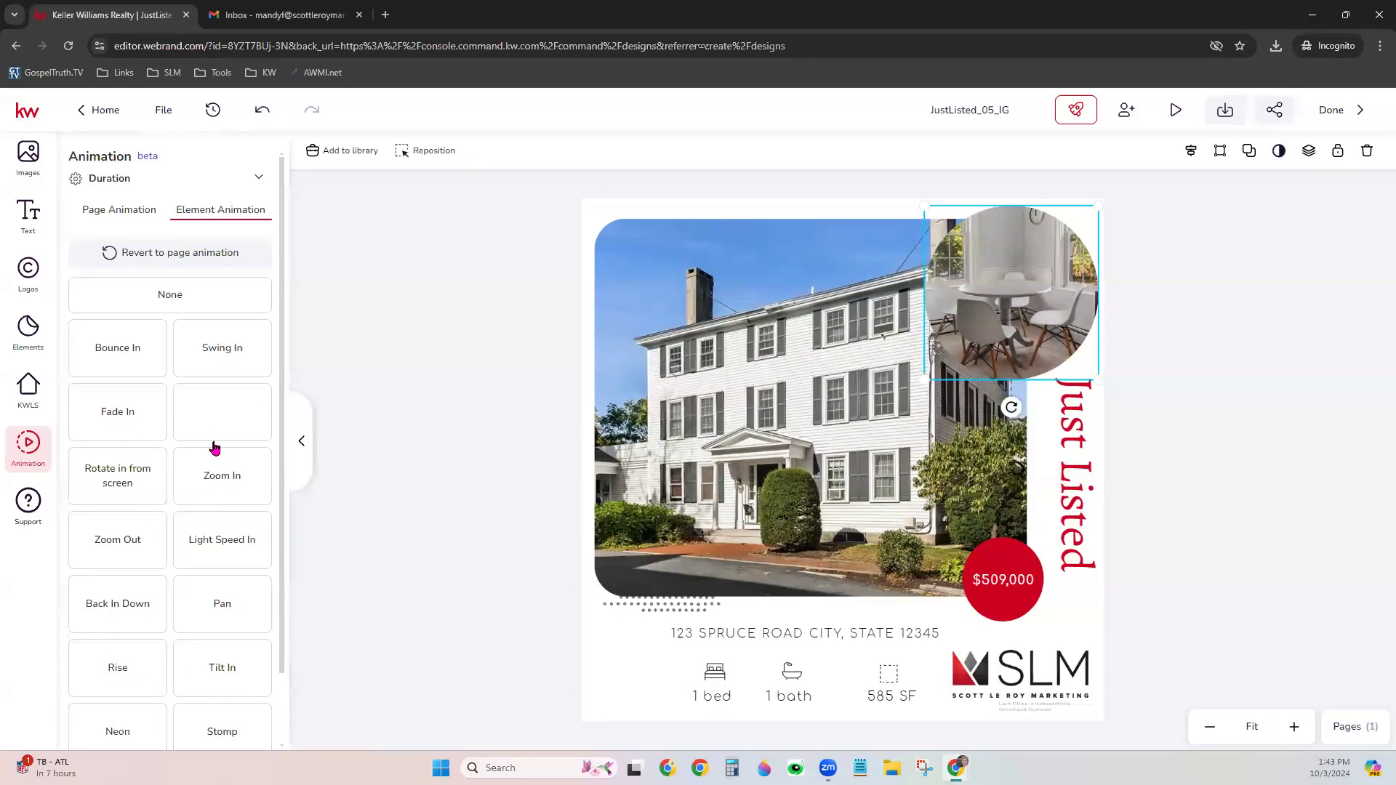
{"action": "scroll", "coordinate": [207, 594], "scroll_direction": "down", "scroll_amount": 1}
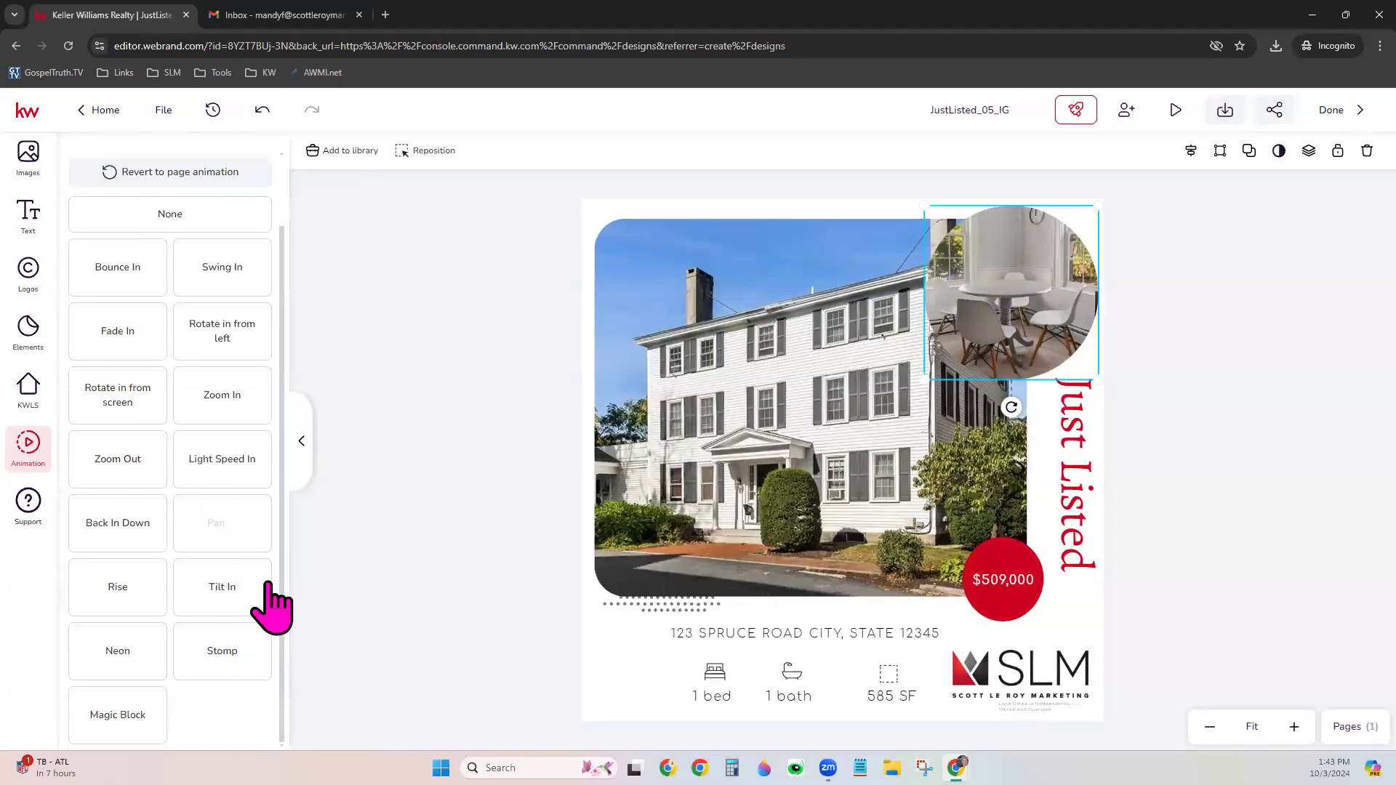
{"action": "left_click", "coordinate": [1012, 597]}
{"action": "left_click", "coordinate": [117, 279]}
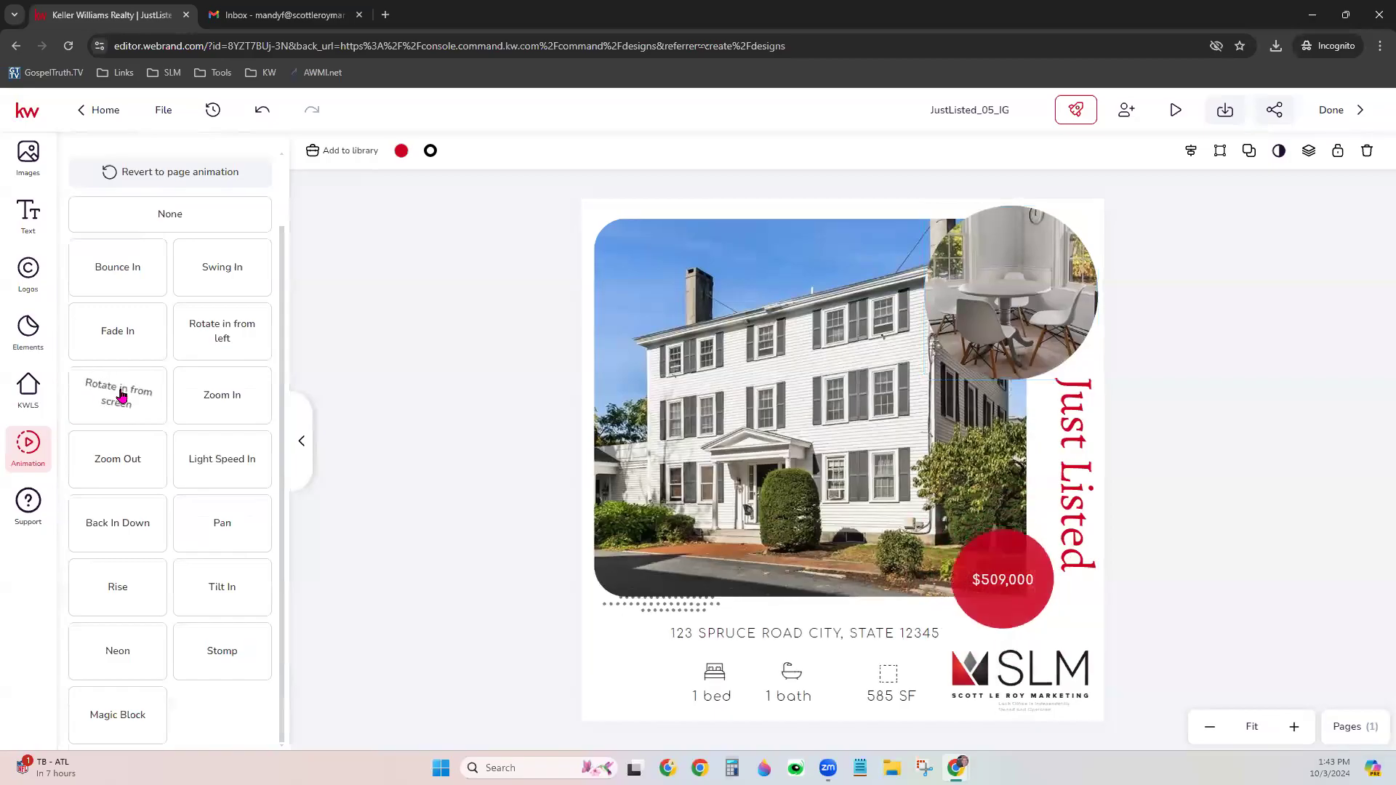
Select the Just Listed heading and bring up the download file-type options
{"action": "left_click", "coordinate": [1075, 494]}
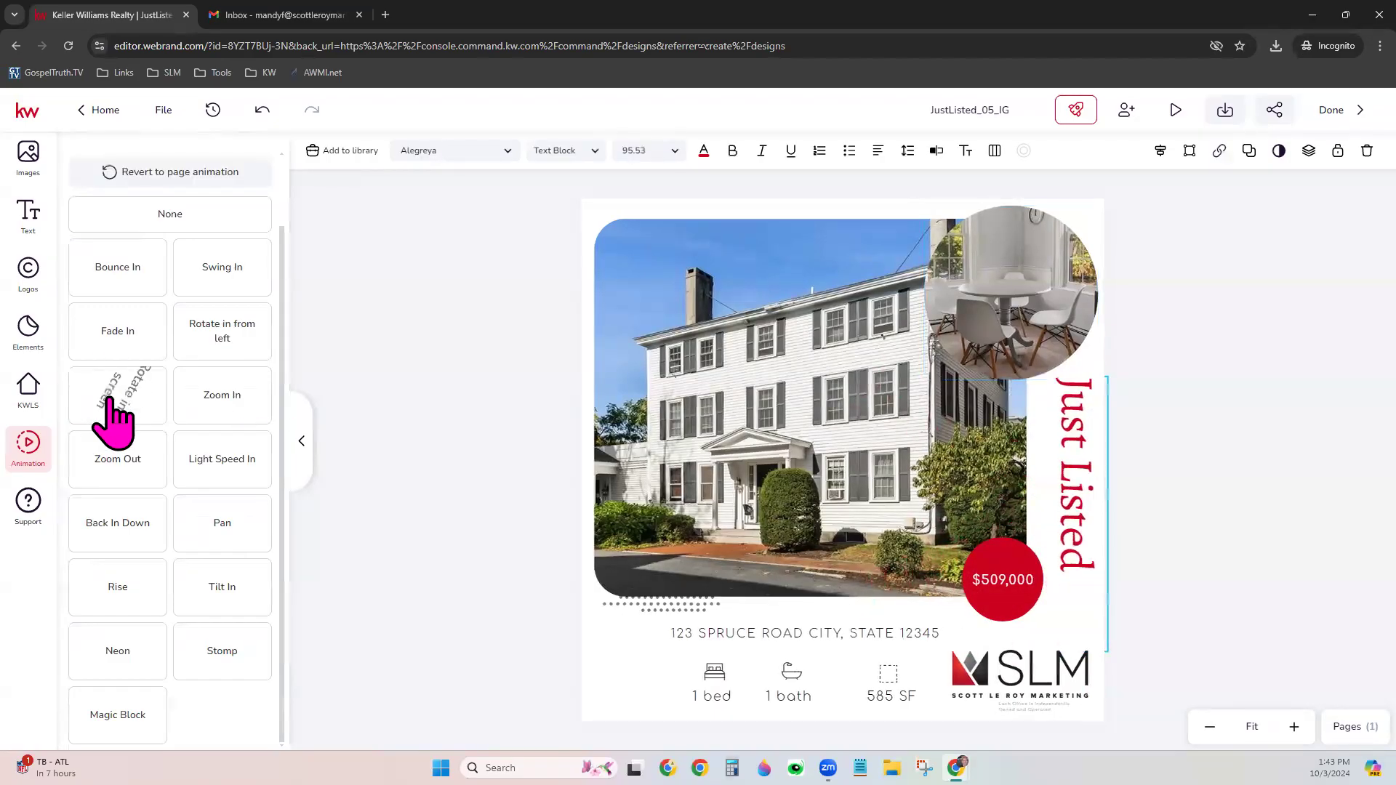
{"action": "left_click", "coordinate": [1225, 109]}
{"action": "left_click", "coordinate": [1099, 222]}
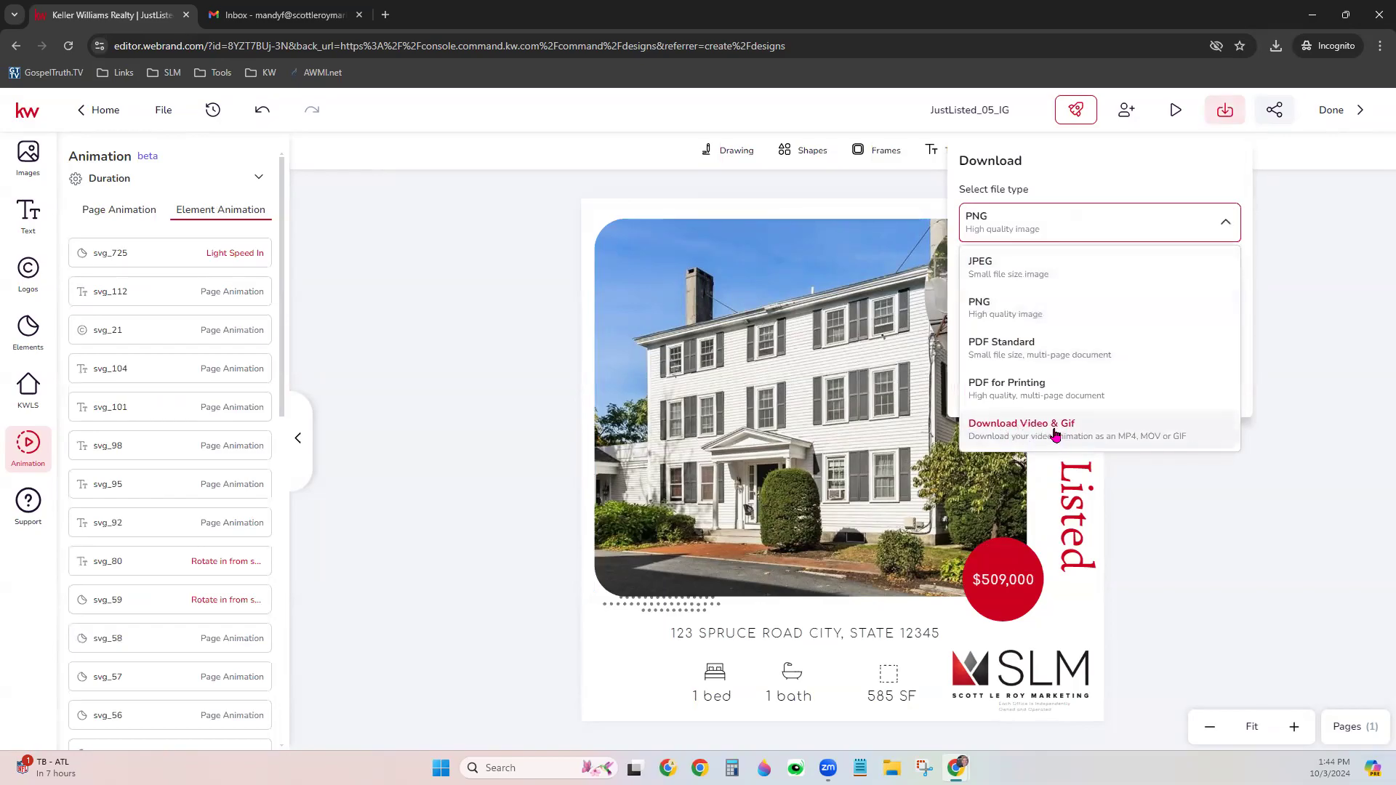
Download the design as a PNG into the Downloads folder
{"action": "left_click", "coordinate": [1056, 322]}
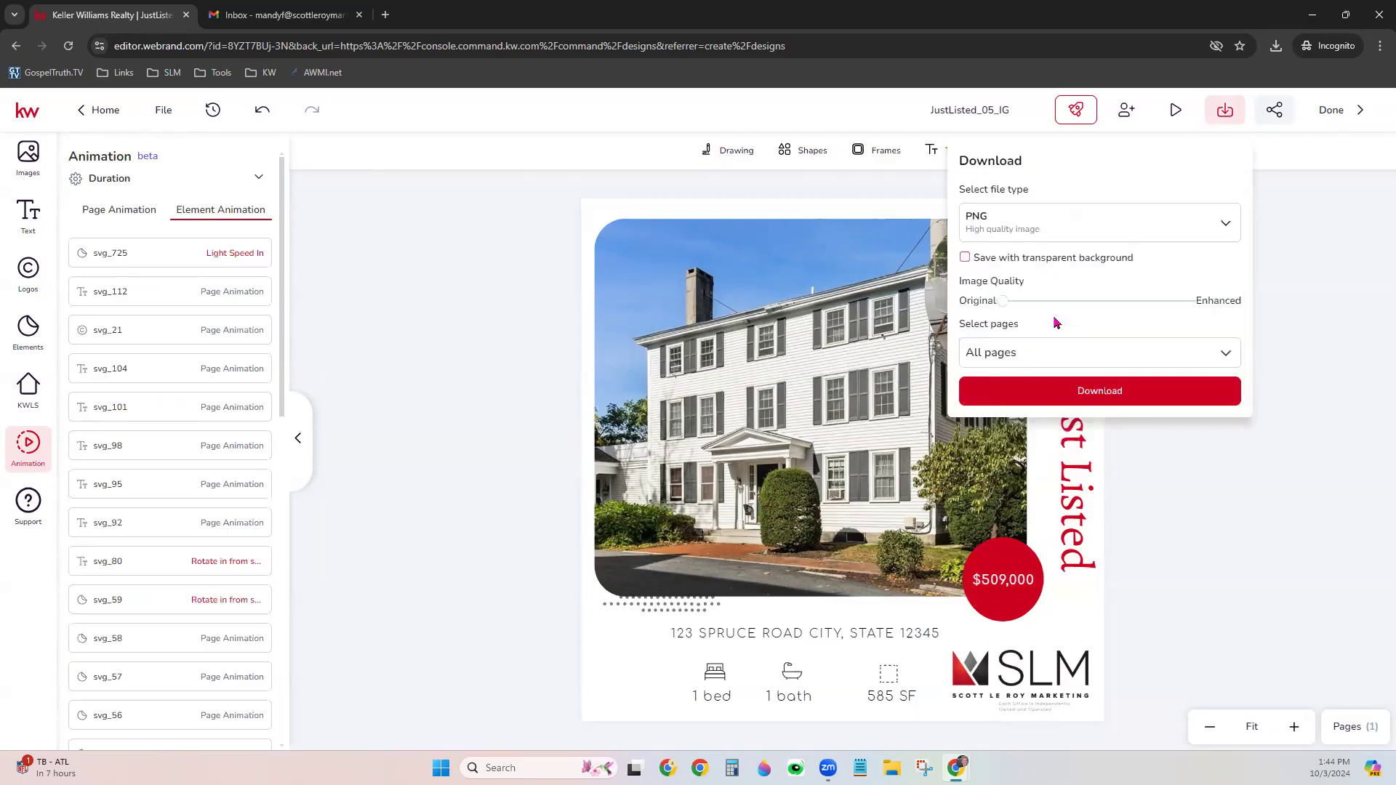
{"action": "left_click", "coordinate": [1062, 391]}
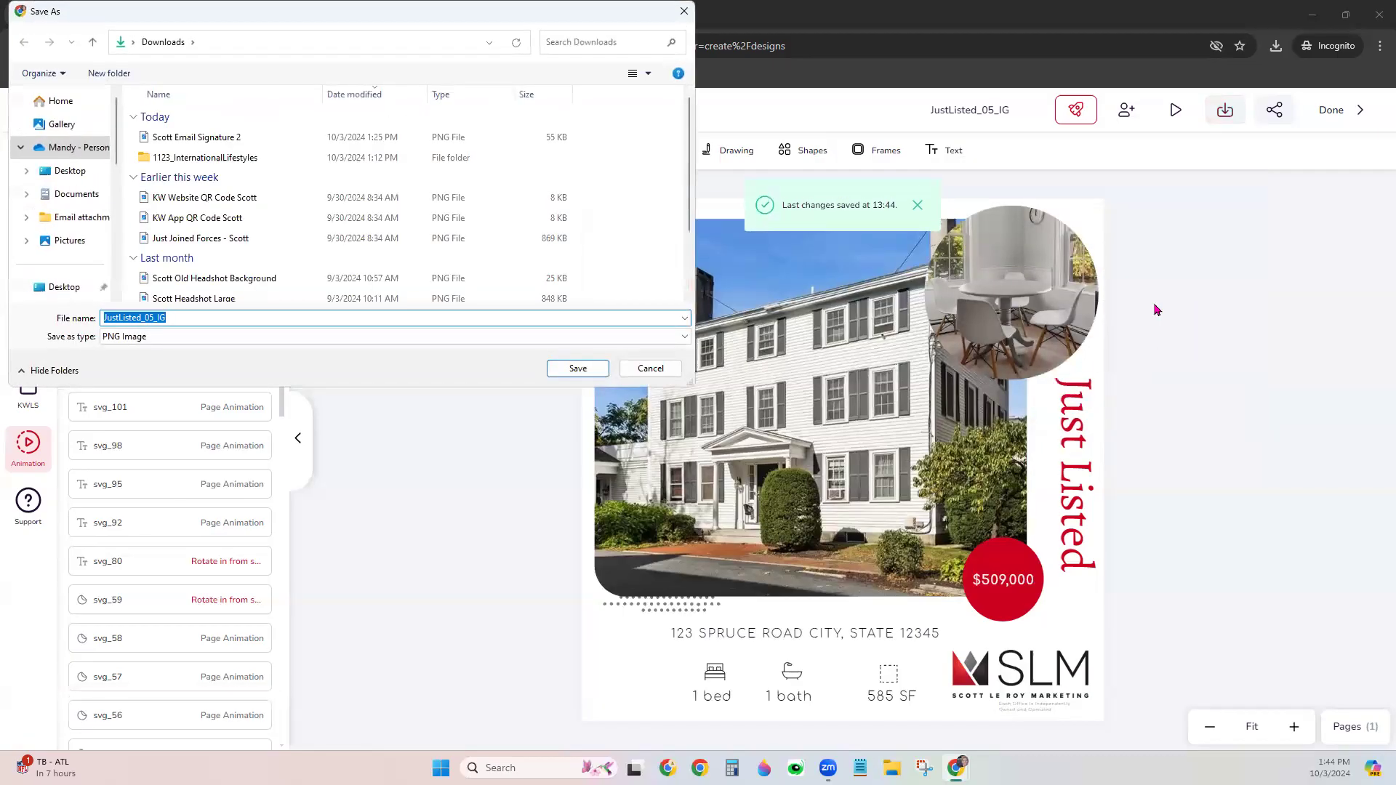
{"action": "left_click", "coordinate": [578, 369]}
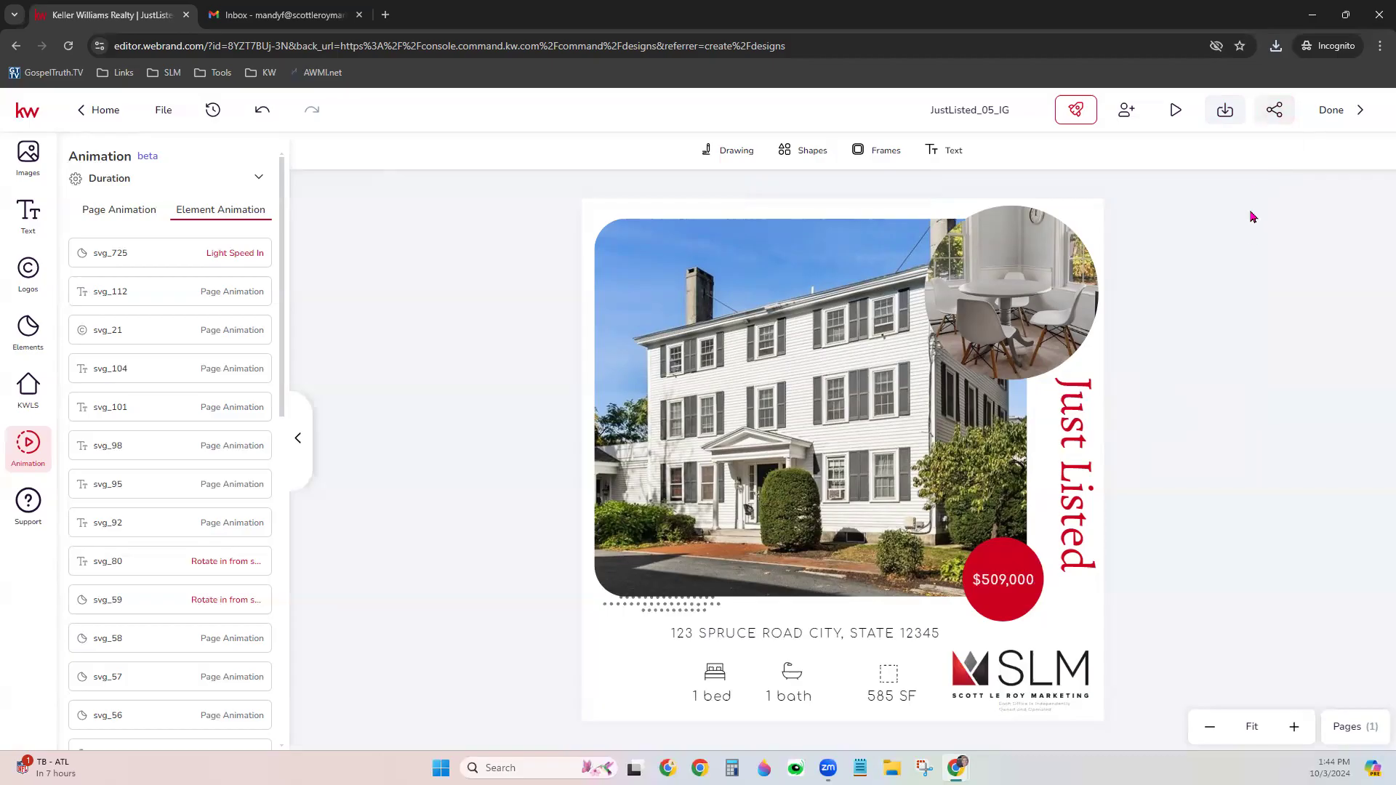
Keep the name JustListed_05_IG and return to the Designs list
{"action": "left_click", "coordinate": [987, 109]}
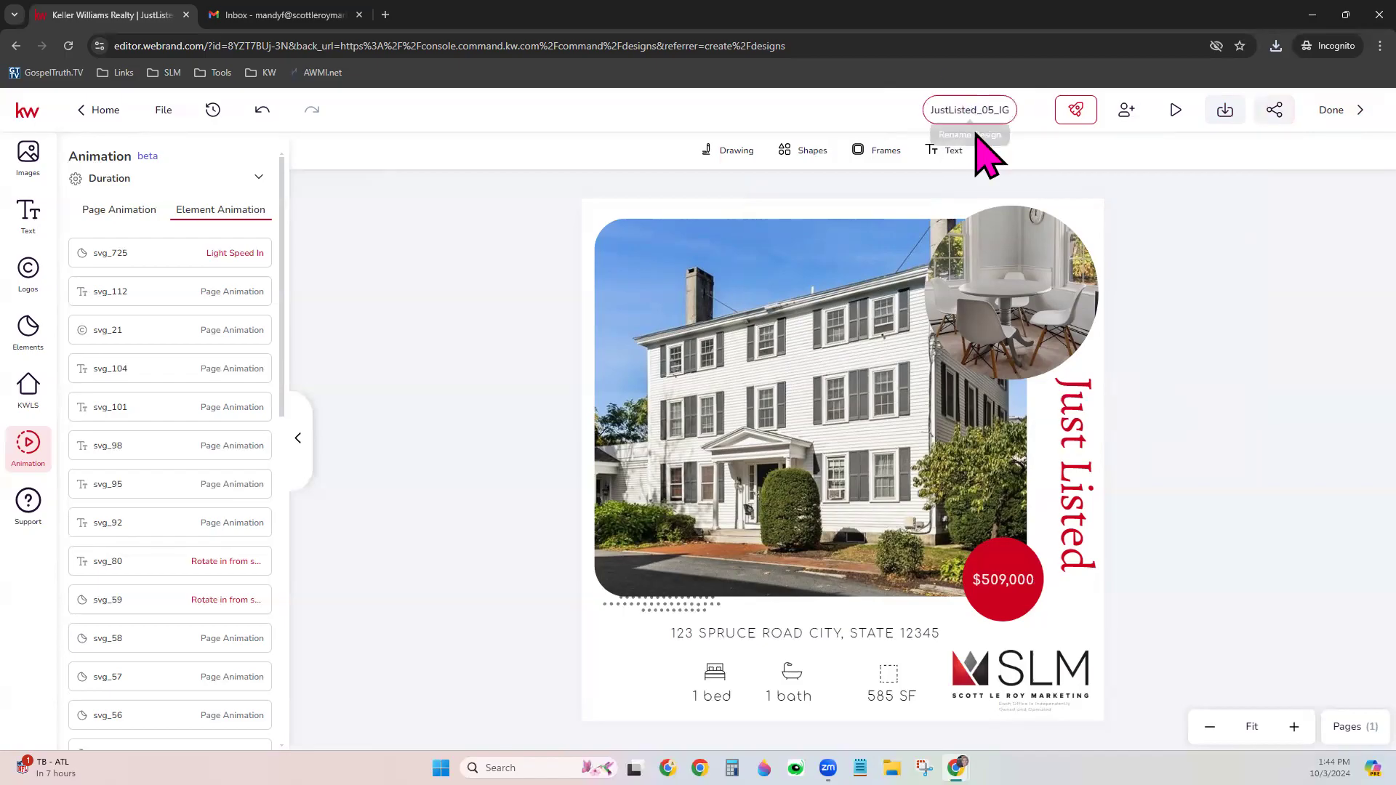
{"action": "double_click", "coordinate": [969, 109]}
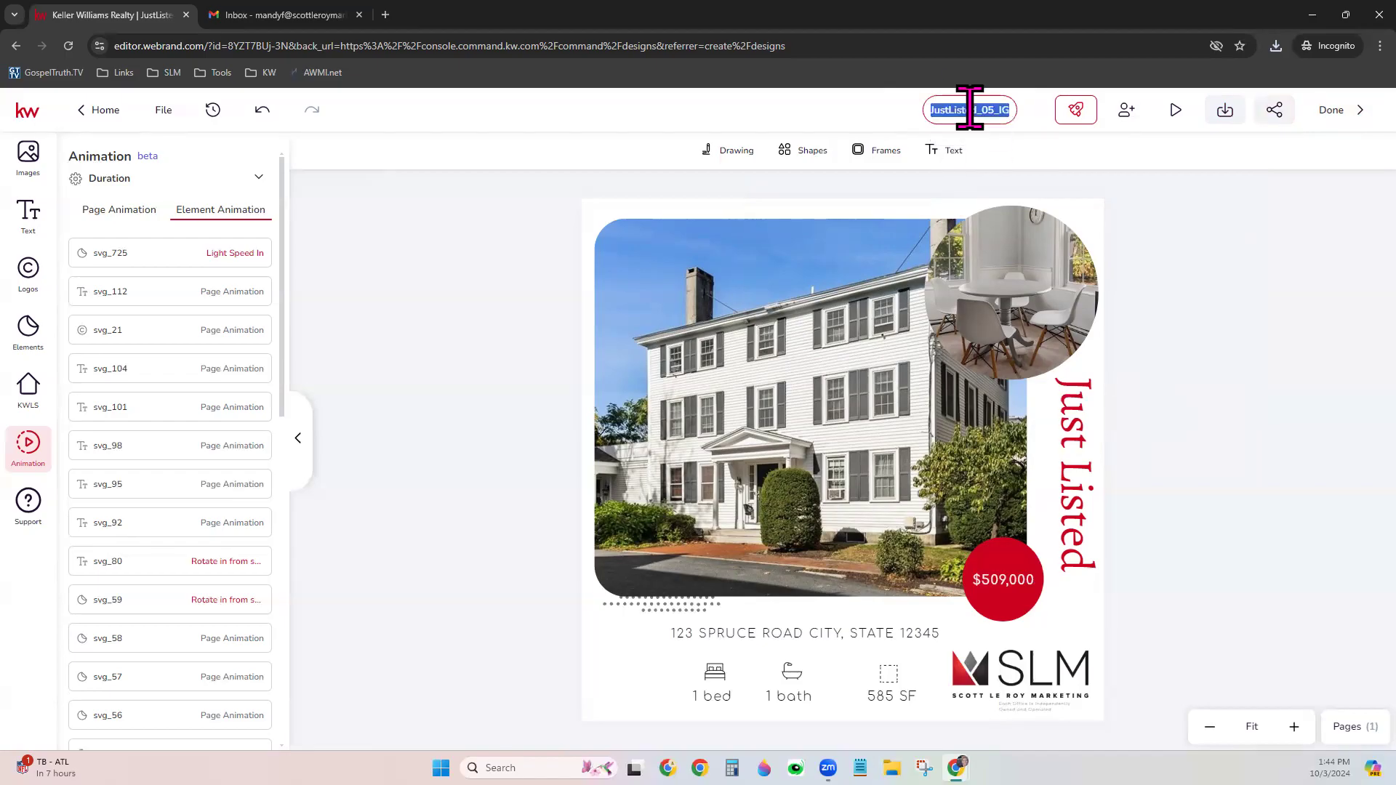
{"action": "left_click", "coordinate": [1168, 275]}
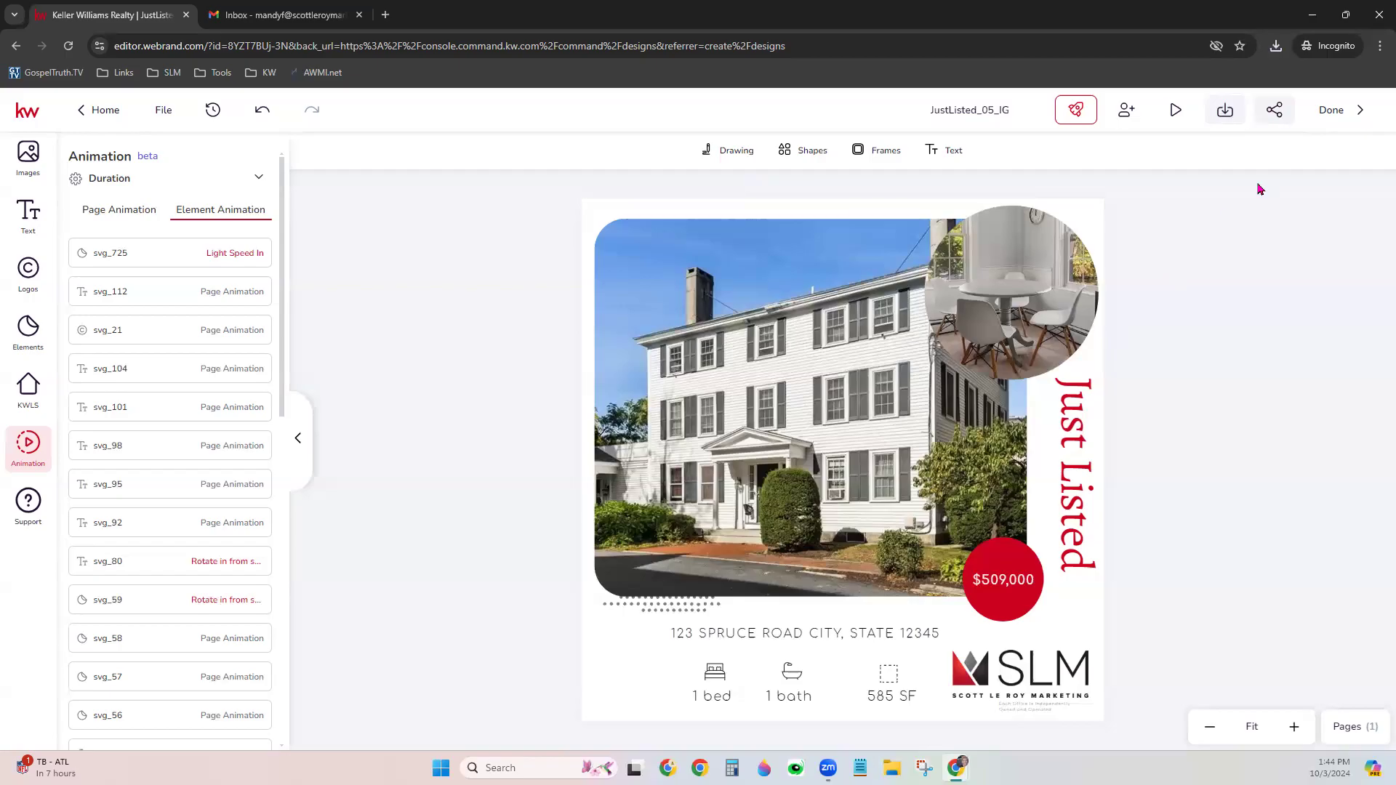
{"action": "left_click", "coordinate": [1346, 120]}
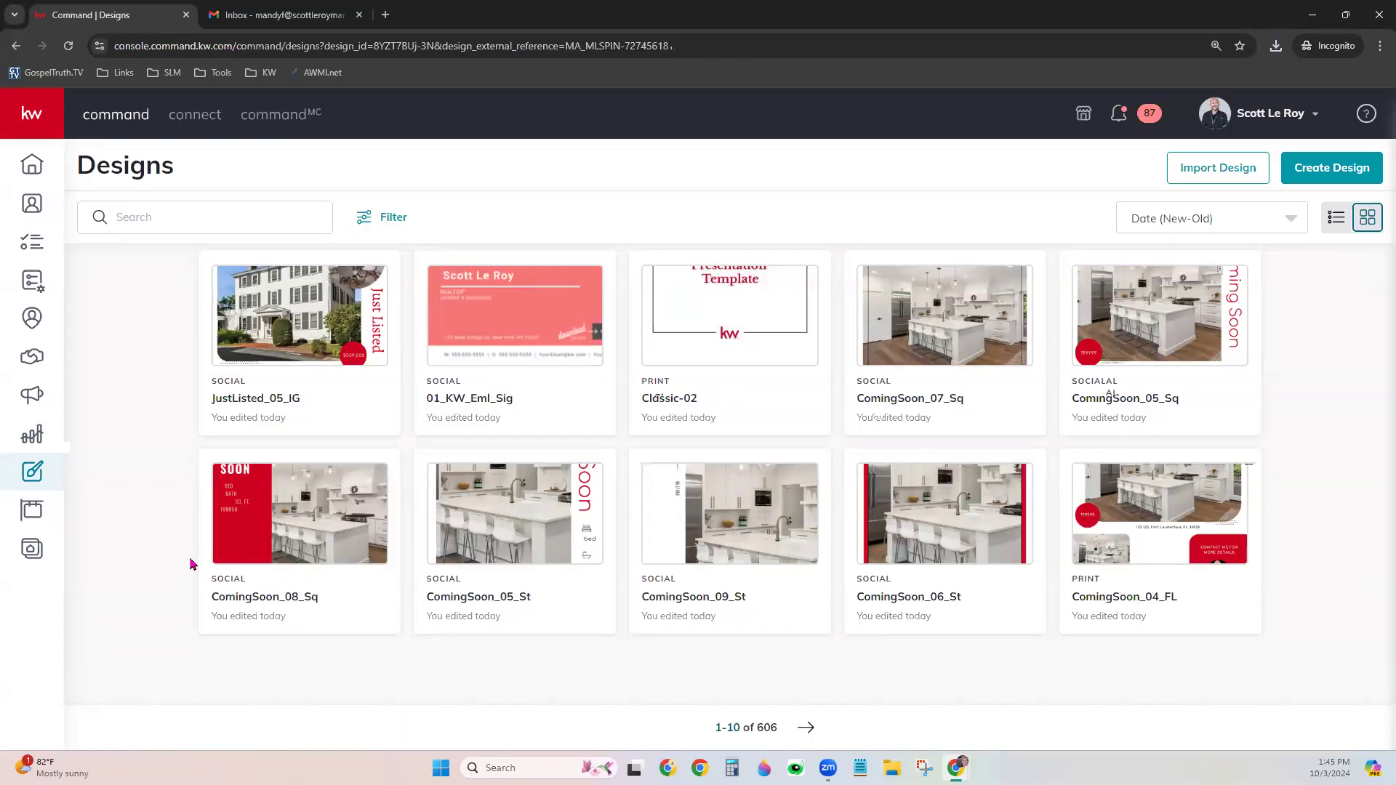
Go to Campaigns and reload the page past the 500 server error
{"action": "left_click", "coordinate": [31, 400]}
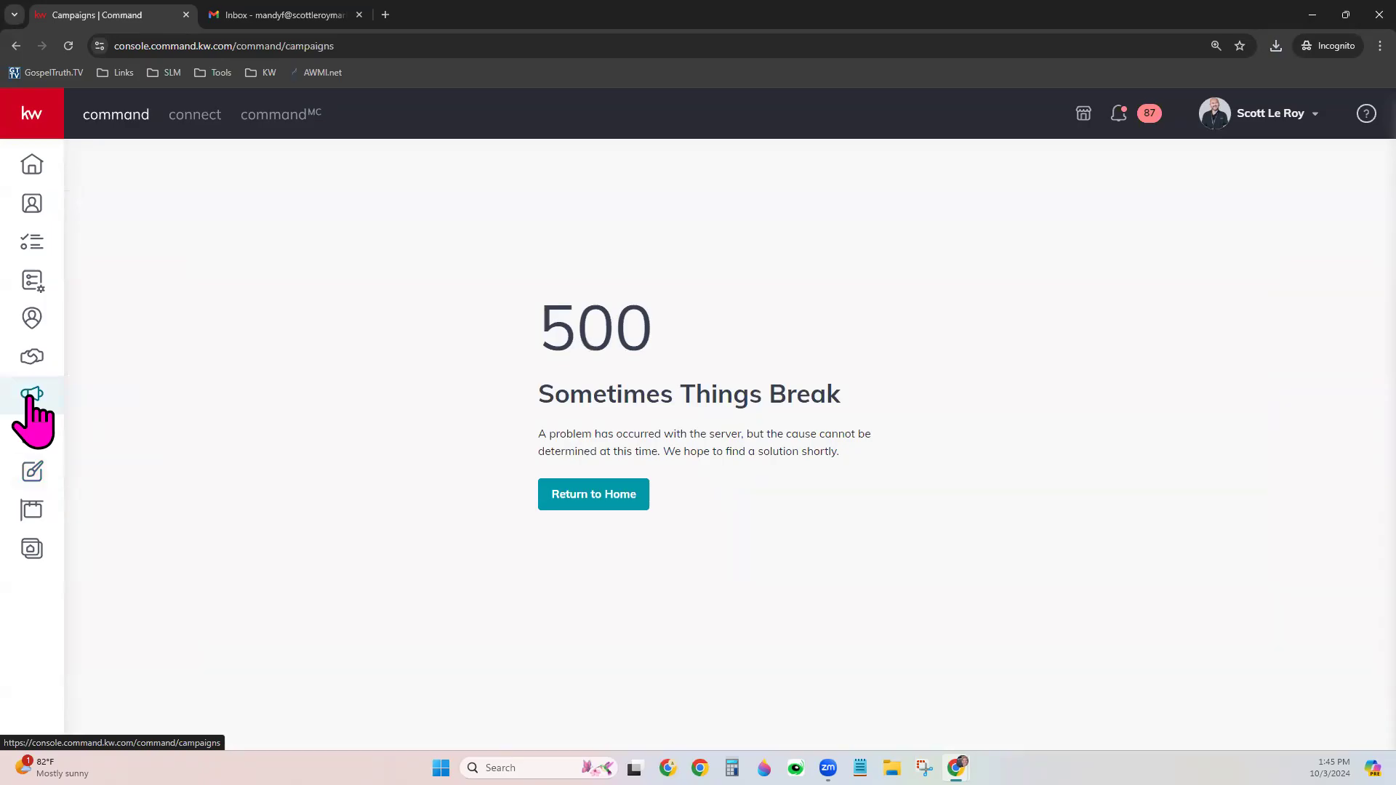
{"action": "left_click", "coordinate": [69, 46]}
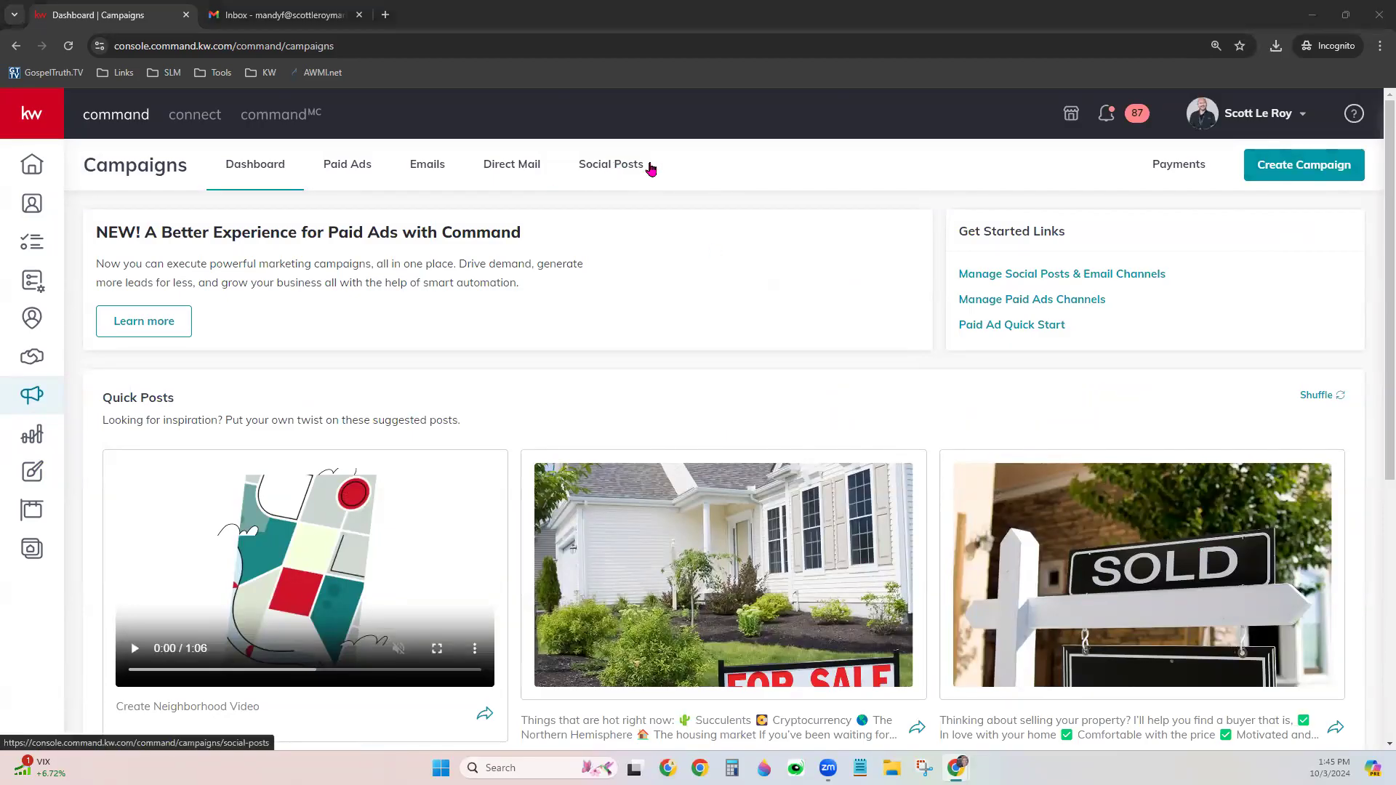
Create a new Social Post campaign from the Social Posts tab, posting to the Demo Page Class 9/13 Facebook page
{"action": "left_click", "coordinate": [598, 173]}
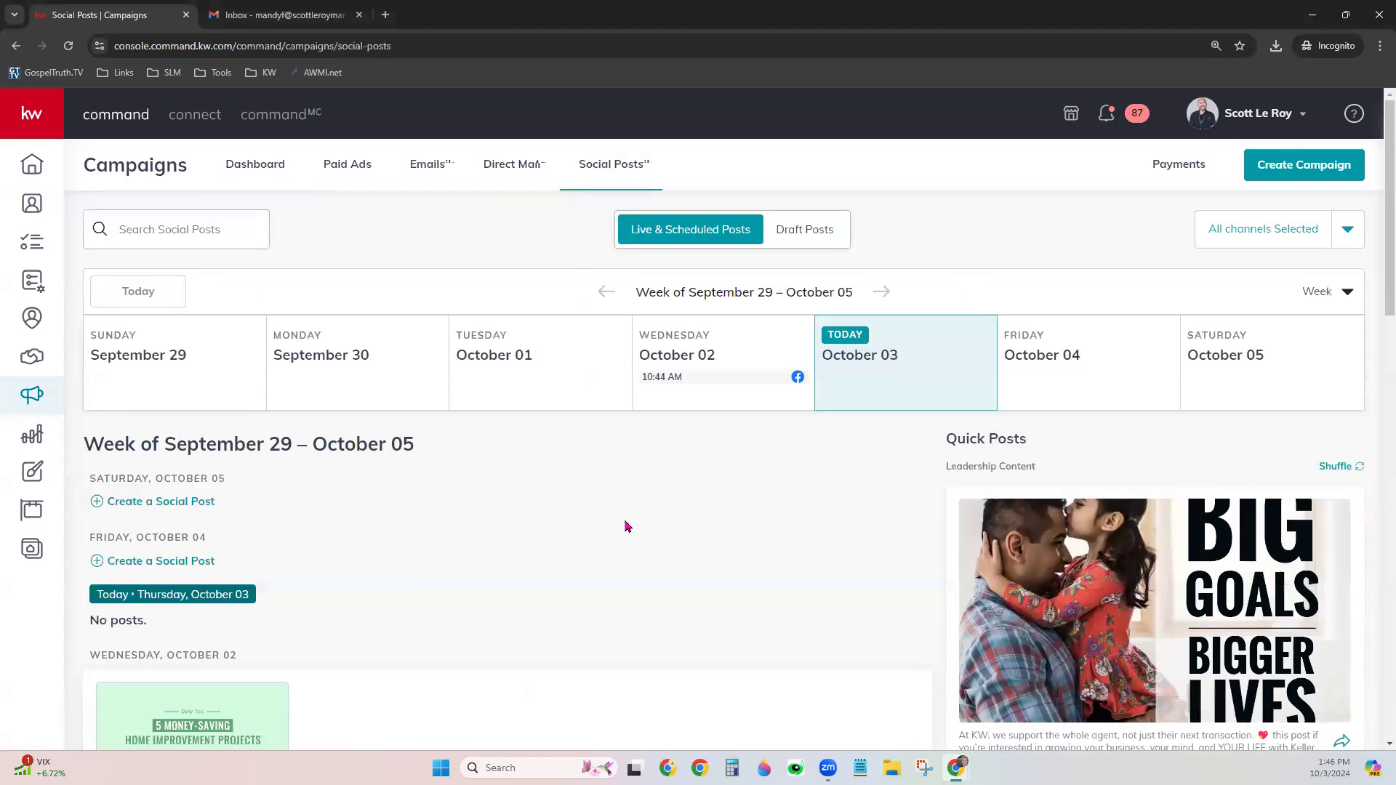
{"action": "scroll", "coordinate": [626, 523], "scroll_direction": "down", "scroll_amount": 2}
{"action": "scroll", "coordinate": [627, 525], "scroll_direction": "down", "scroll_amount": 2}
{"action": "scroll", "coordinate": [626, 524], "scroll_direction": "down", "scroll_amount": 3}
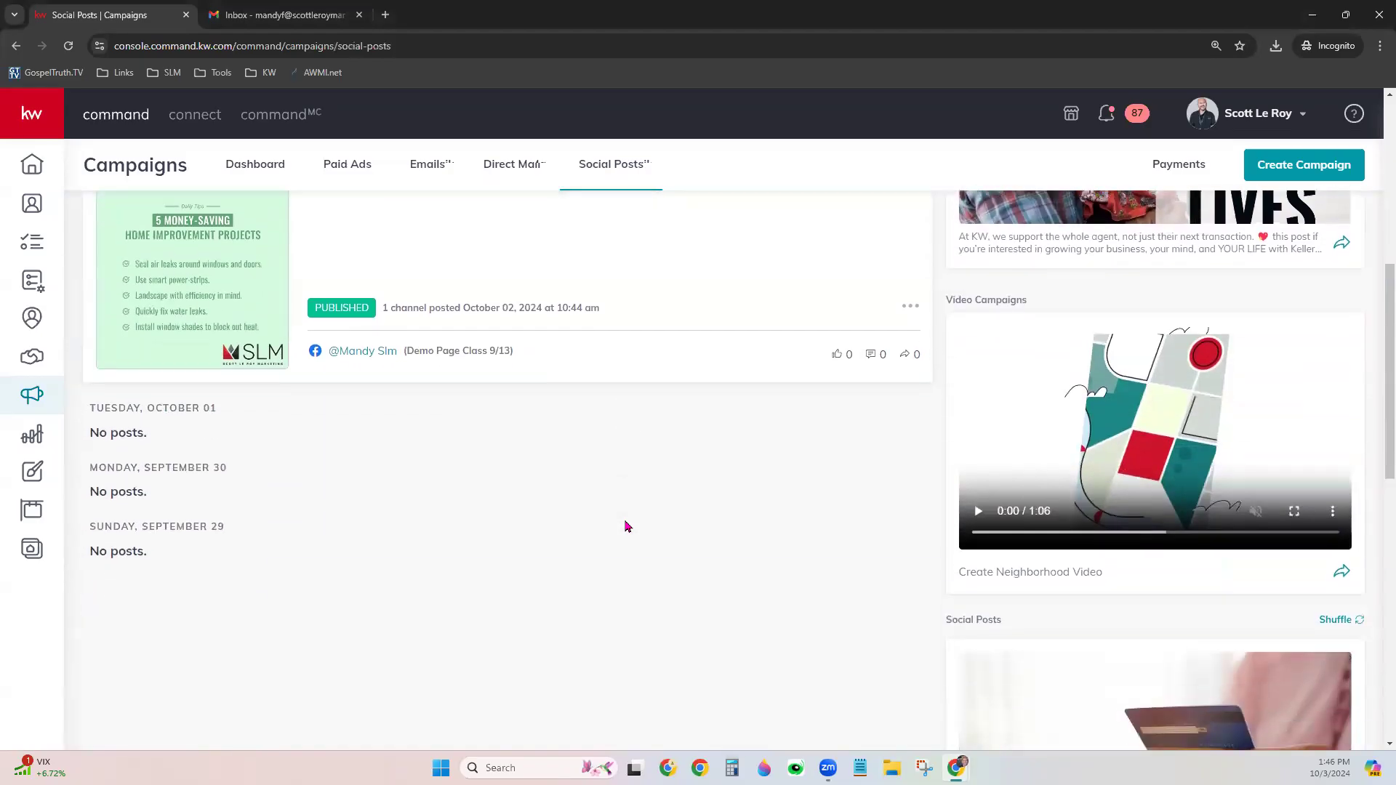
{"action": "scroll", "coordinate": [626, 525], "scroll_direction": "up", "scroll_amount": 5}
{"action": "scroll", "coordinate": [626, 524], "scroll_direction": "up", "scroll_amount": 2}
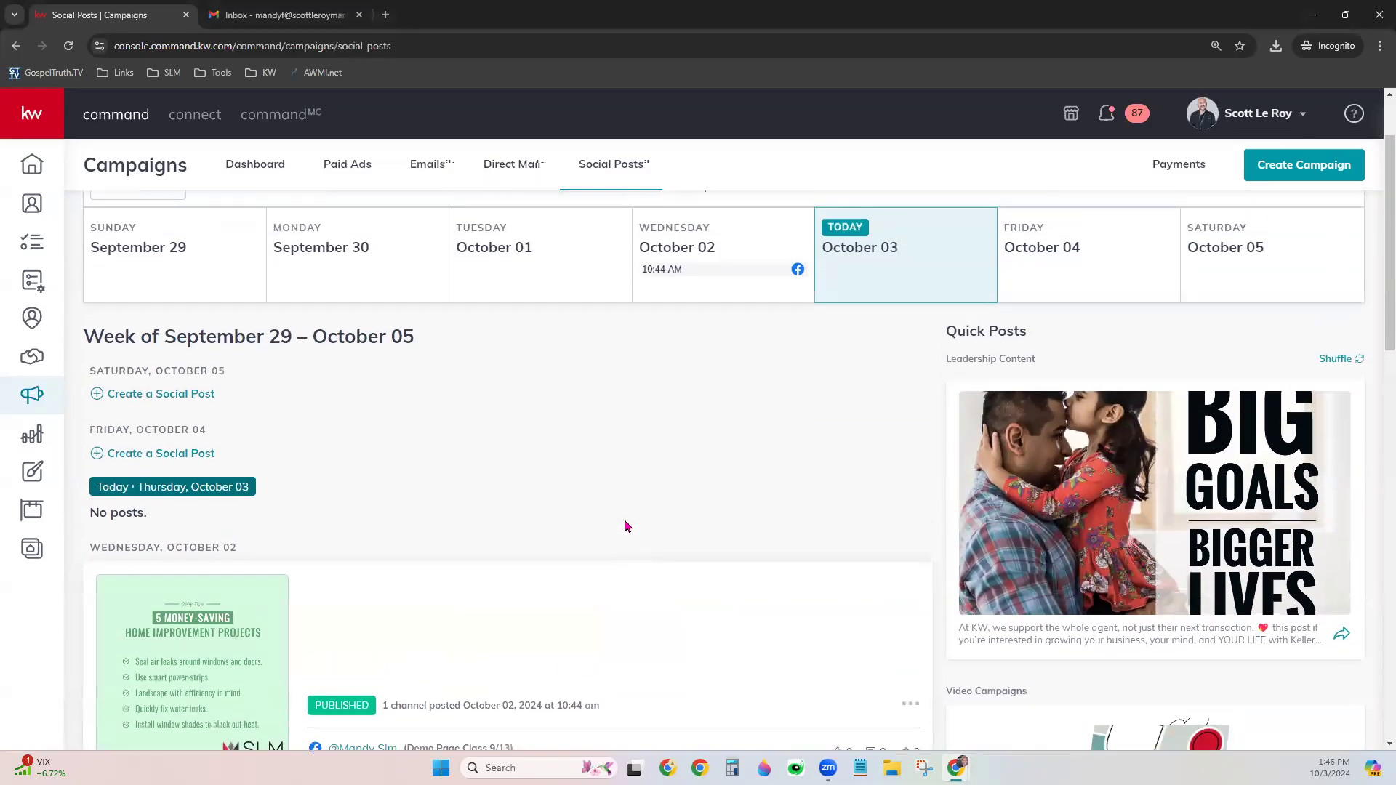
{"action": "left_click", "coordinate": [1316, 170]}
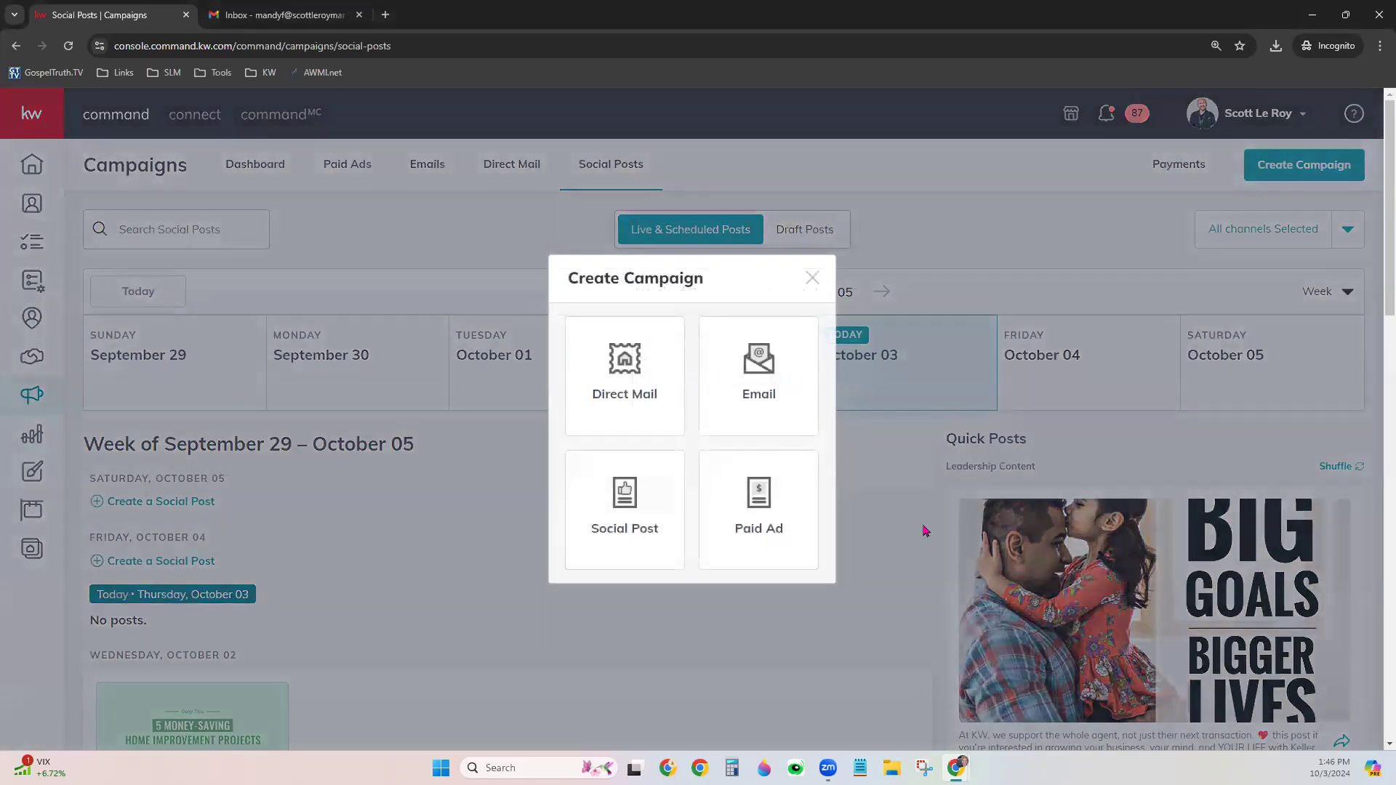
{"action": "left_click", "coordinate": [609, 518]}
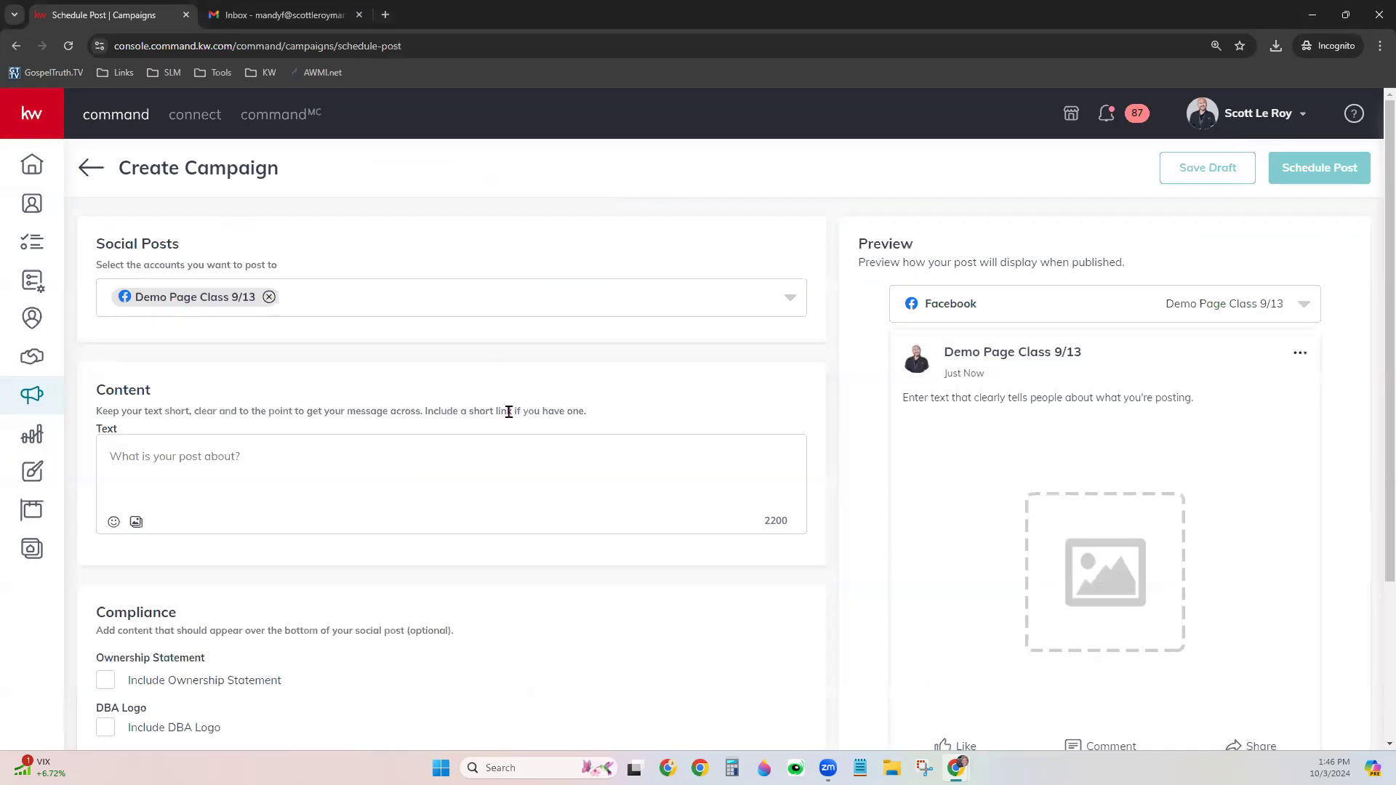
{"action": "scroll", "coordinate": [629, 351], "scroll_direction": "down", "scroll_amount": 1}
{"action": "scroll", "coordinate": [630, 354], "scroll_direction": "up", "scroll_amount": 1}
{"action": "left_click", "coordinate": [791, 301]}
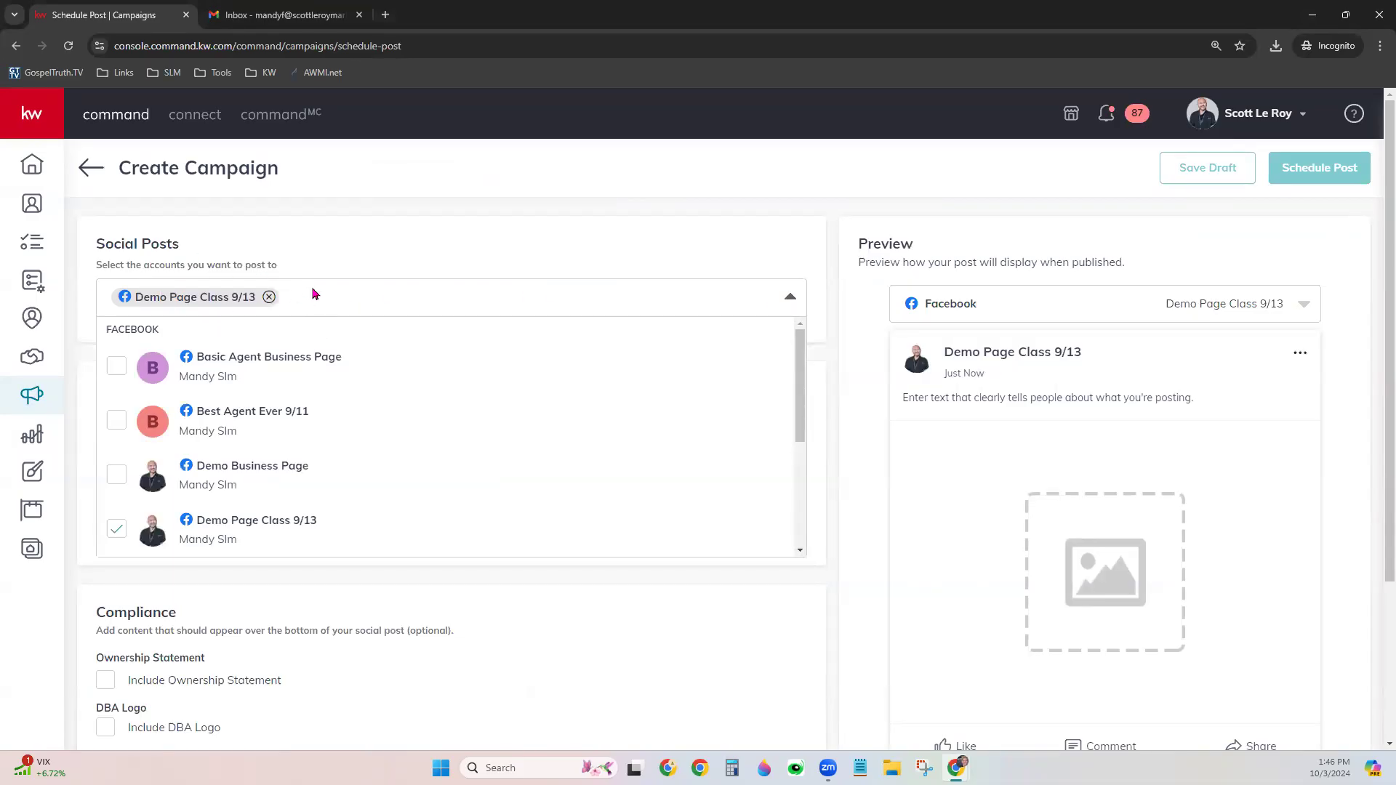
{"action": "left_click", "coordinate": [133, 417]}
{"action": "left_click", "coordinate": [114, 480]}
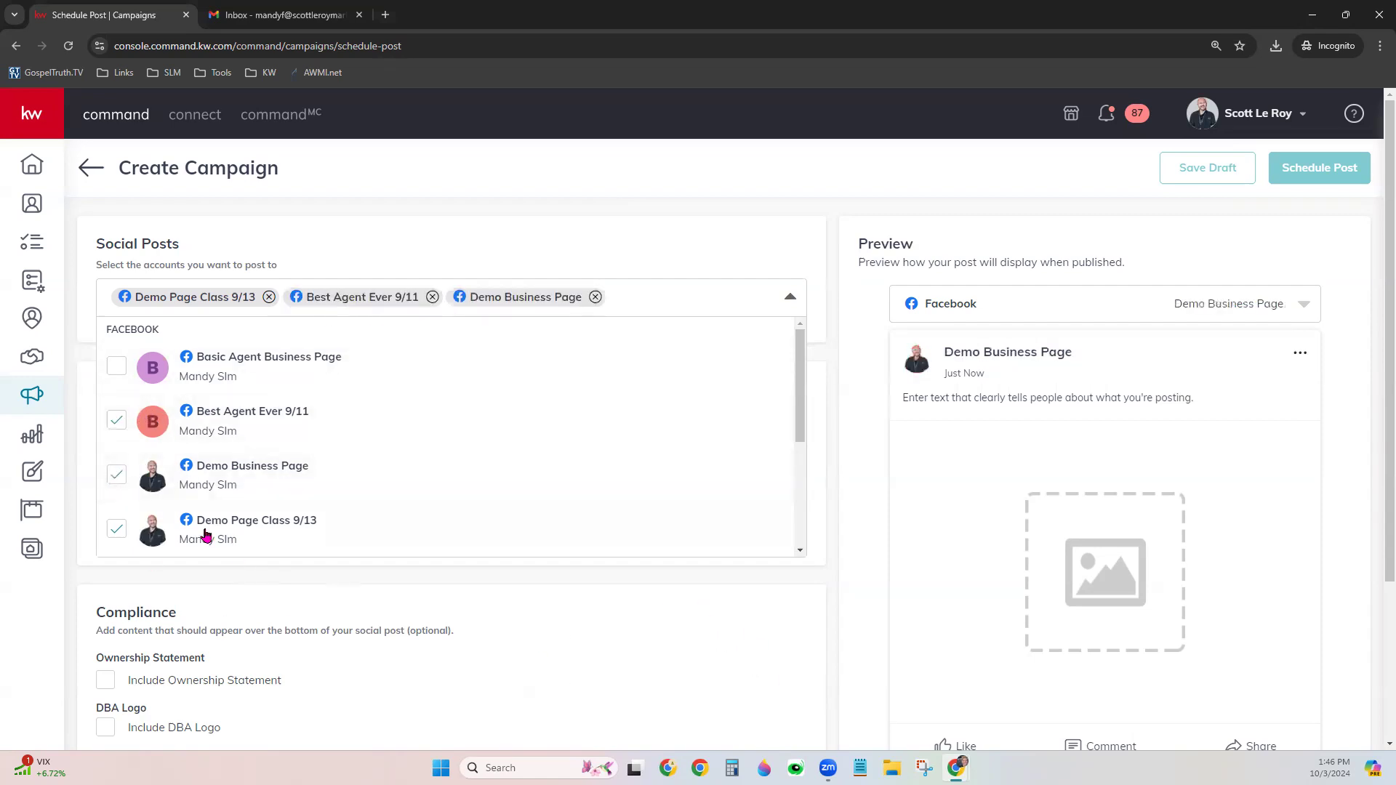
{"action": "left_click", "coordinate": [116, 474]}
{"action": "left_click", "coordinate": [116, 420]}
{"action": "scroll", "coordinate": [445, 413], "scroll_direction": "down", "scroll_amount": 1}
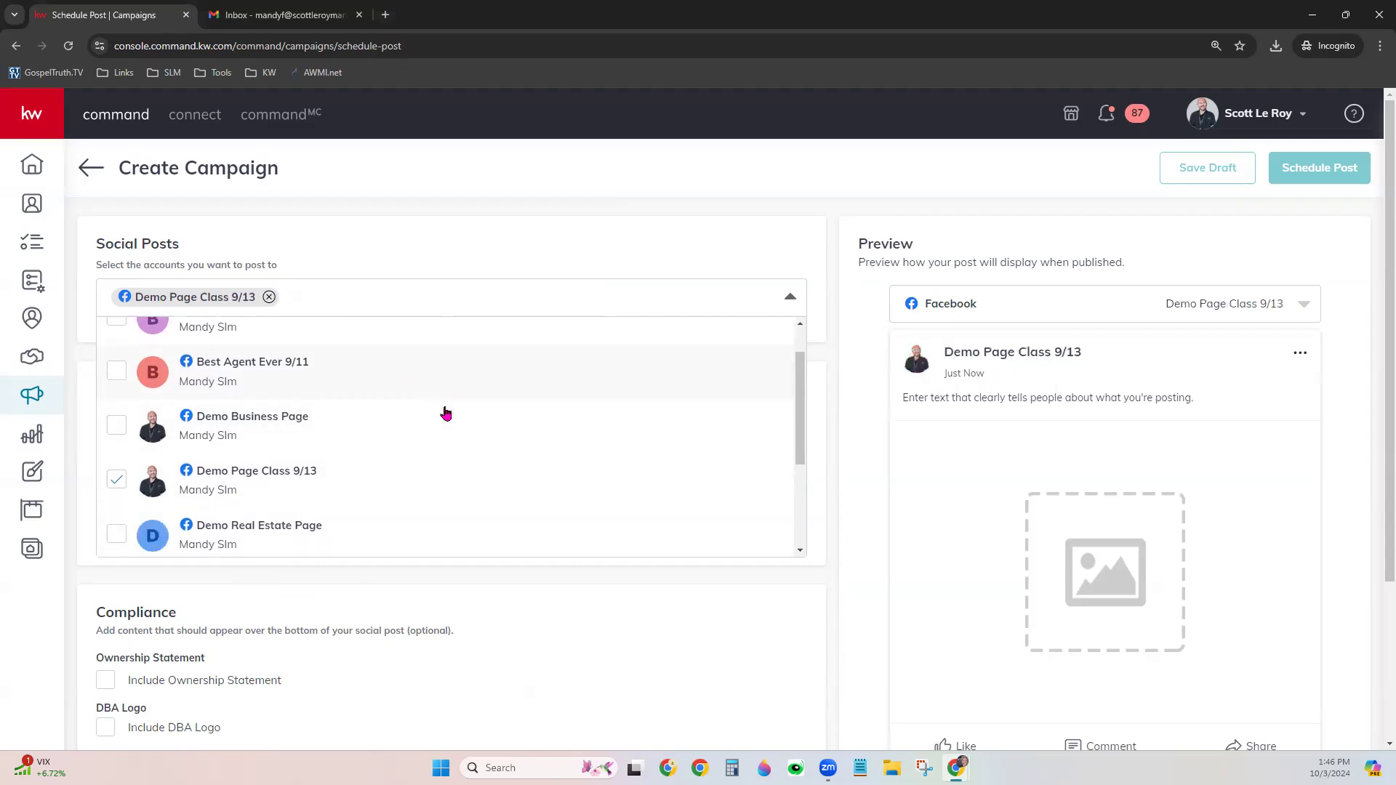
{"action": "scroll", "coordinate": [446, 413], "scroll_direction": "down", "scroll_amount": 3}
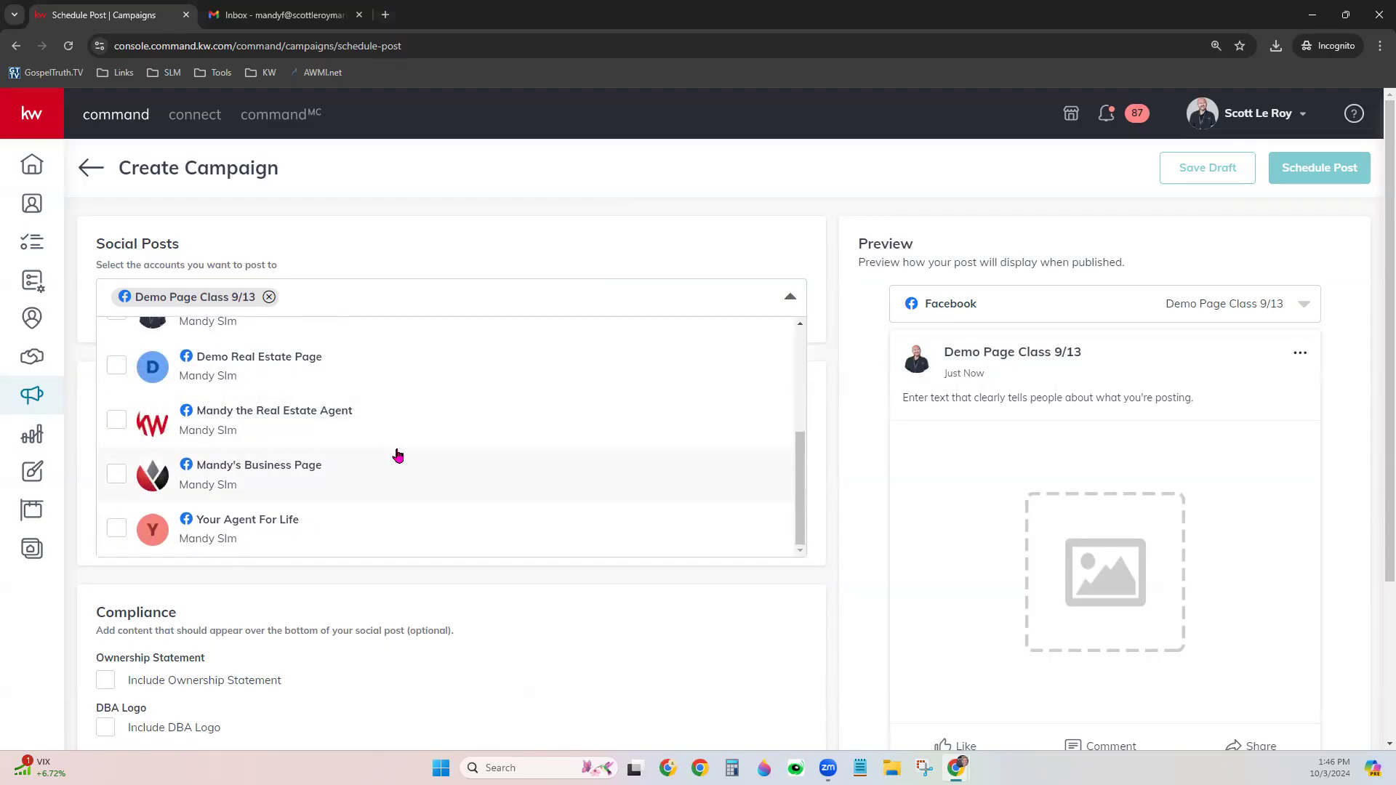
{"action": "scroll", "coordinate": [398, 455], "scroll_direction": "up", "scroll_amount": 1}
{"action": "scroll", "coordinate": [397, 455], "scroll_direction": "up", "scroll_amount": 3}
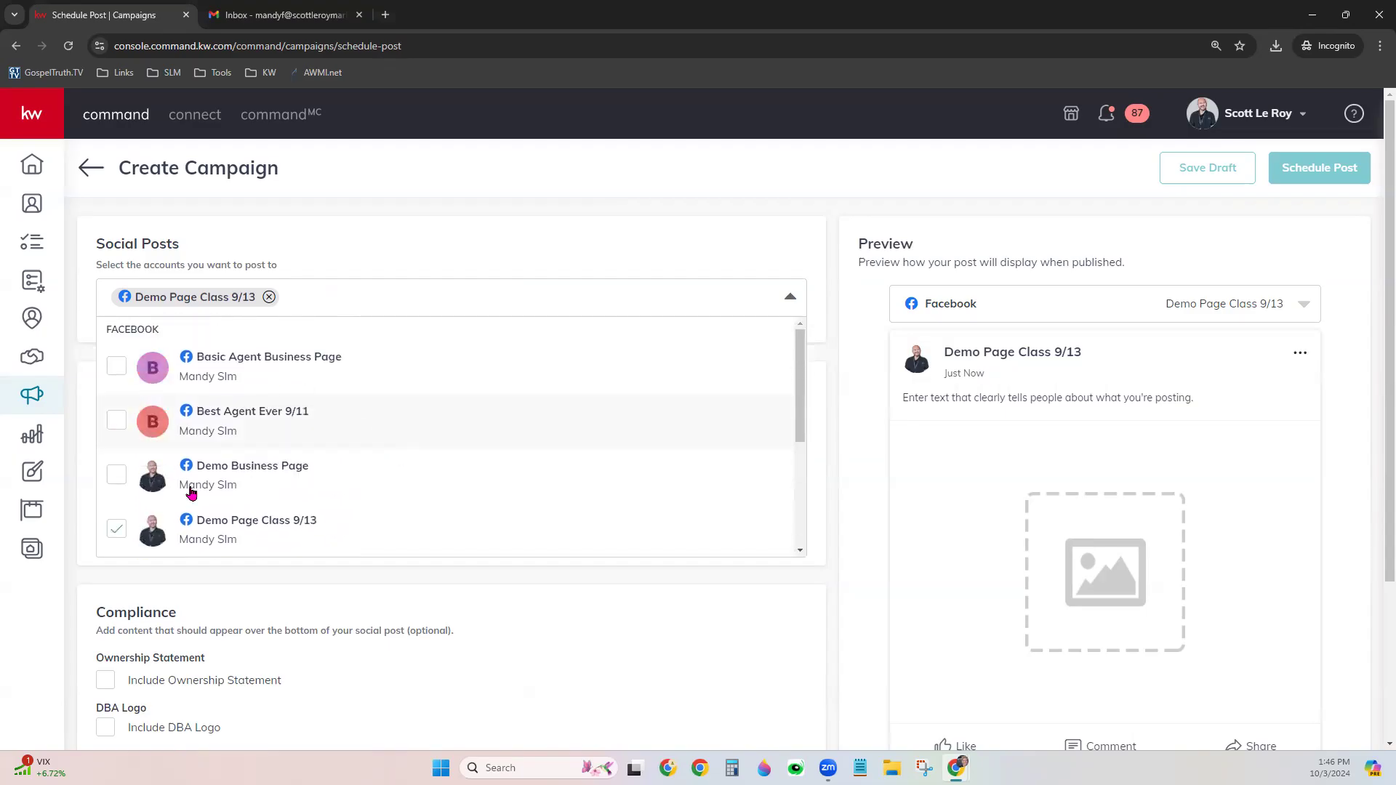
{"action": "left_click", "coordinate": [493, 237]}
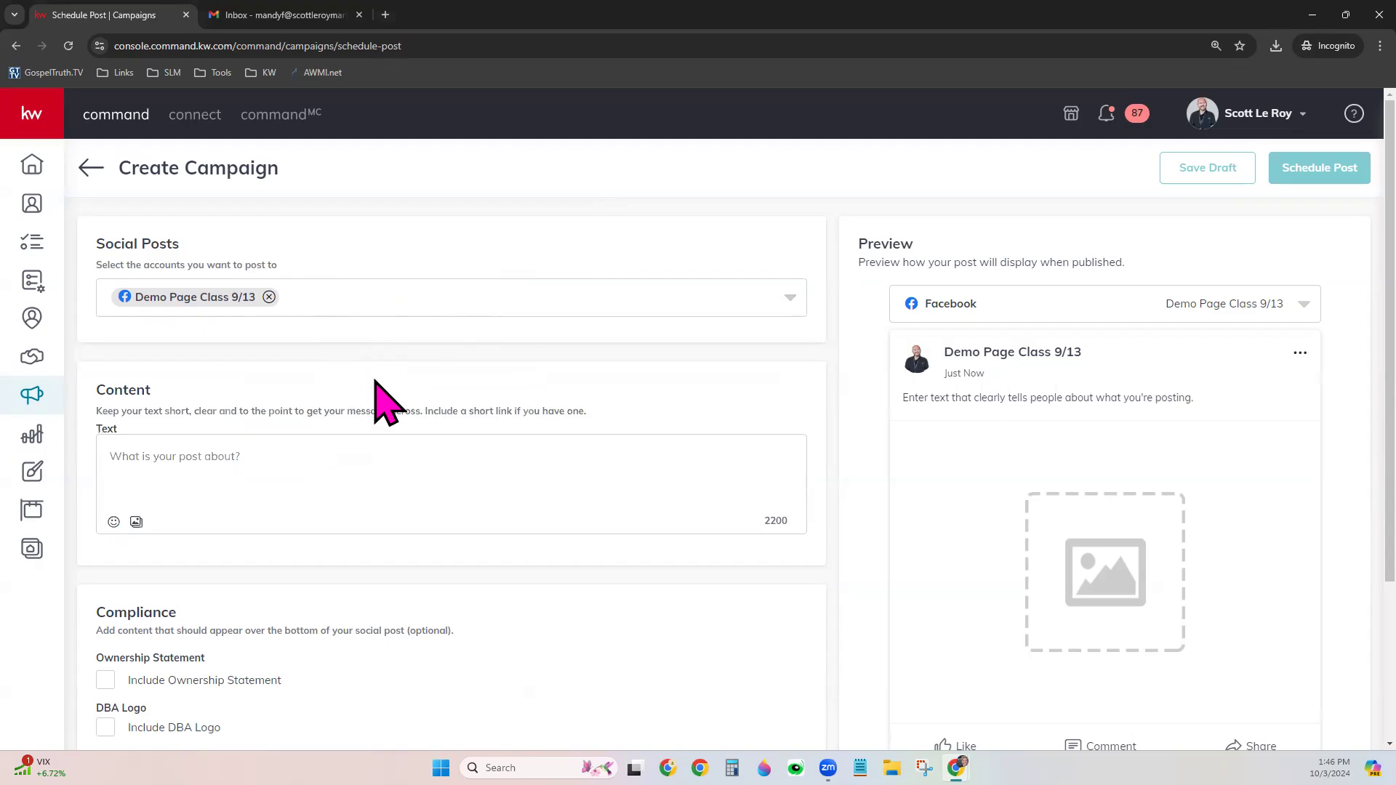
{"action": "scroll", "coordinate": [381, 399], "scroll_direction": "down", "scroll_amount": 1}
Add a Media area to the post and, after trying Browse Designs, open Browse Files on Downloads
{"action": "left_click", "coordinate": [230, 385]}
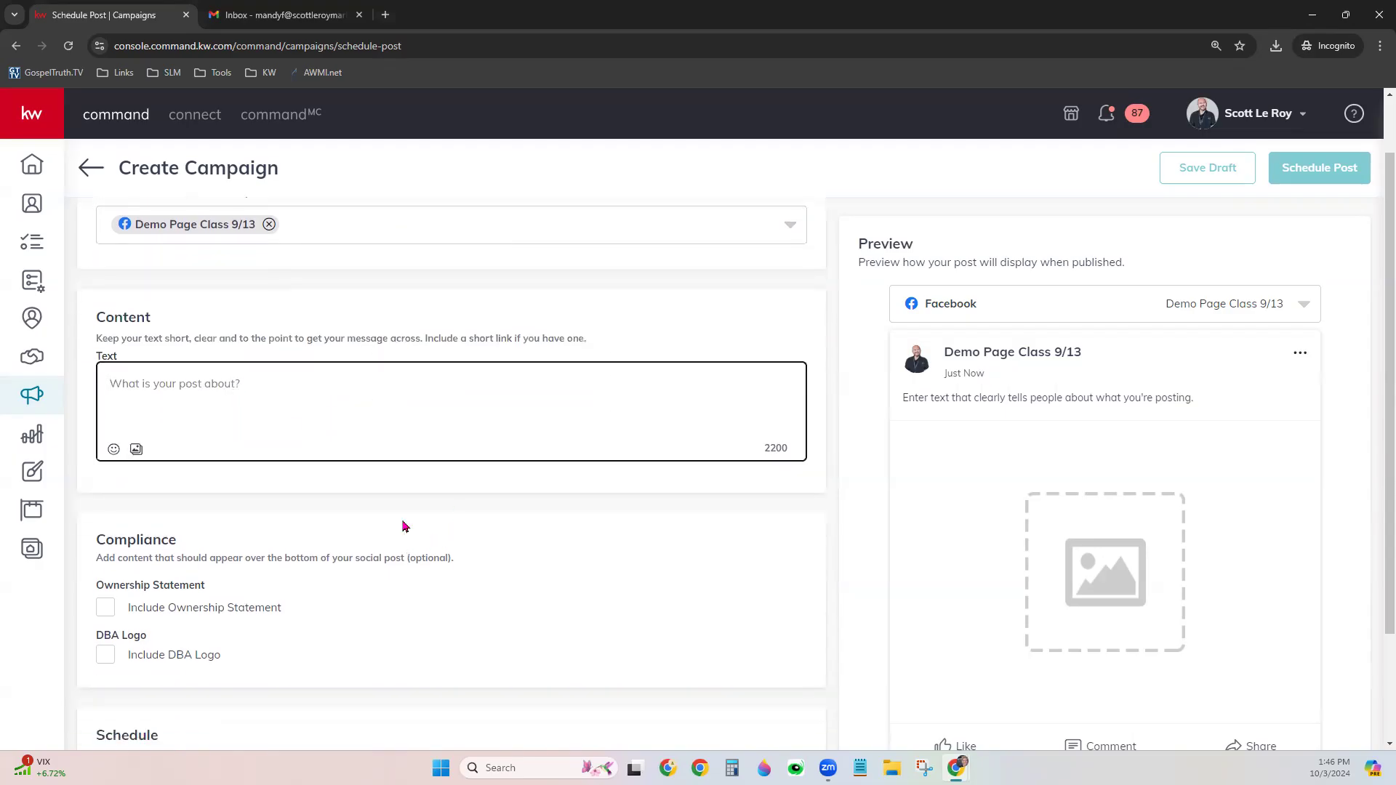
{"action": "left_click", "coordinate": [136, 451]}
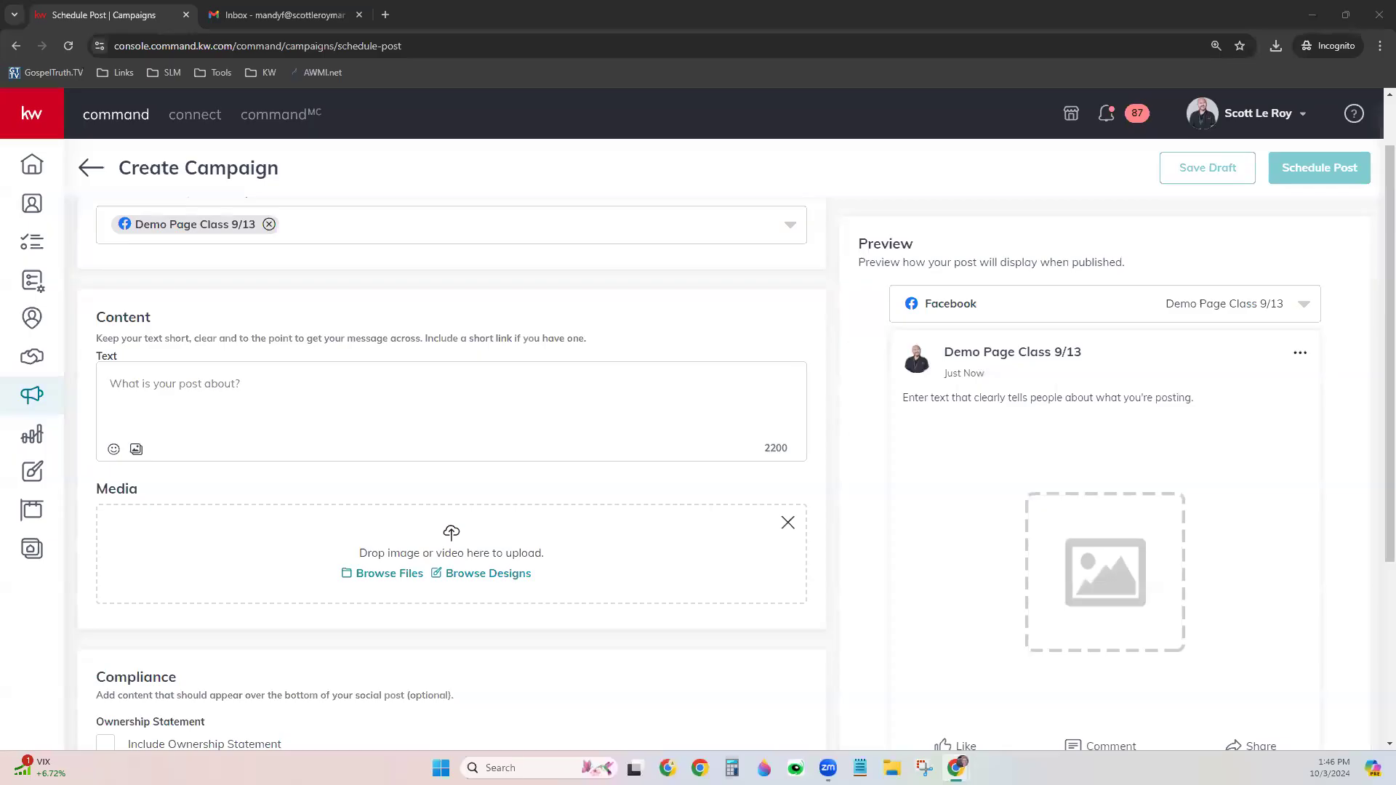
{"action": "left_click", "coordinate": [523, 582]}
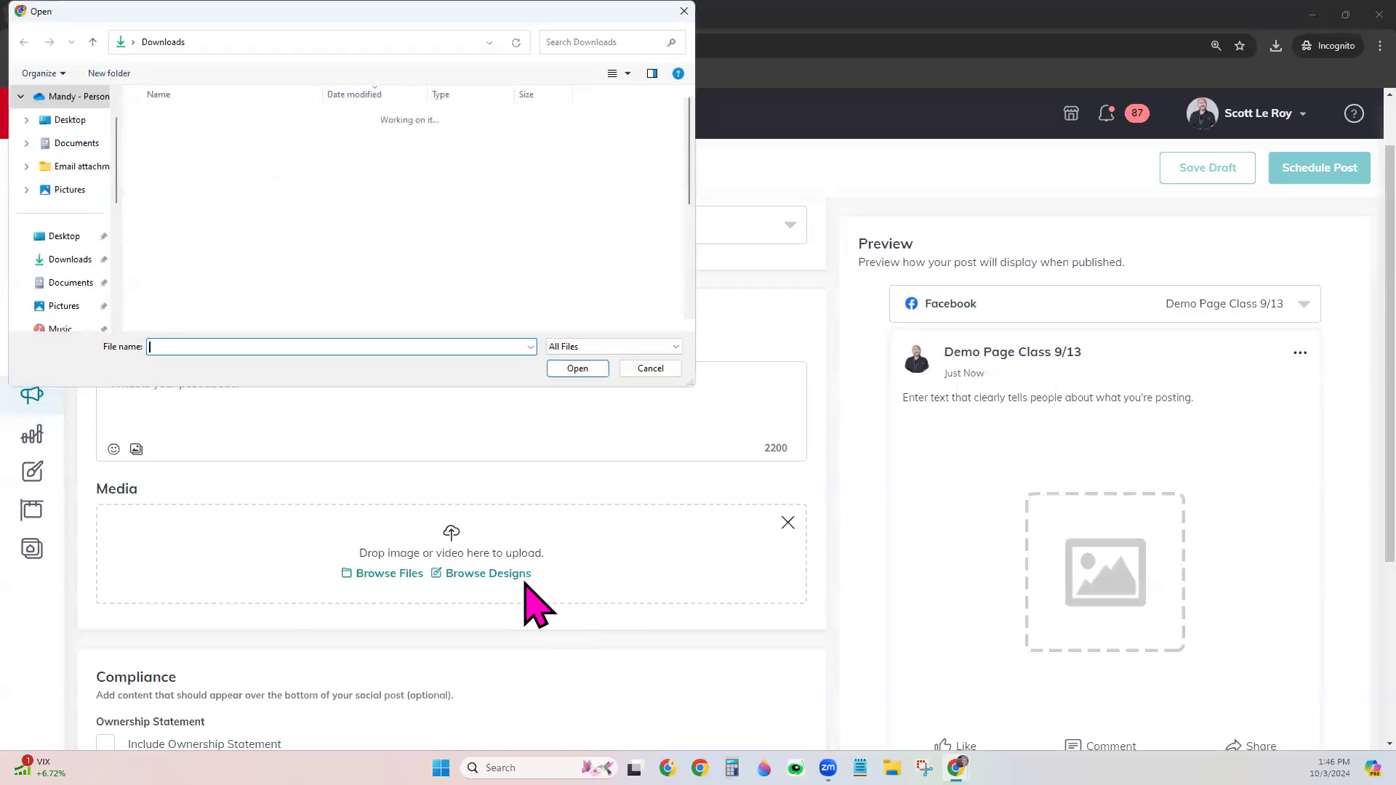
{"action": "left_click", "coordinate": [650, 368]}
{"action": "left_click", "coordinate": [492, 573]}
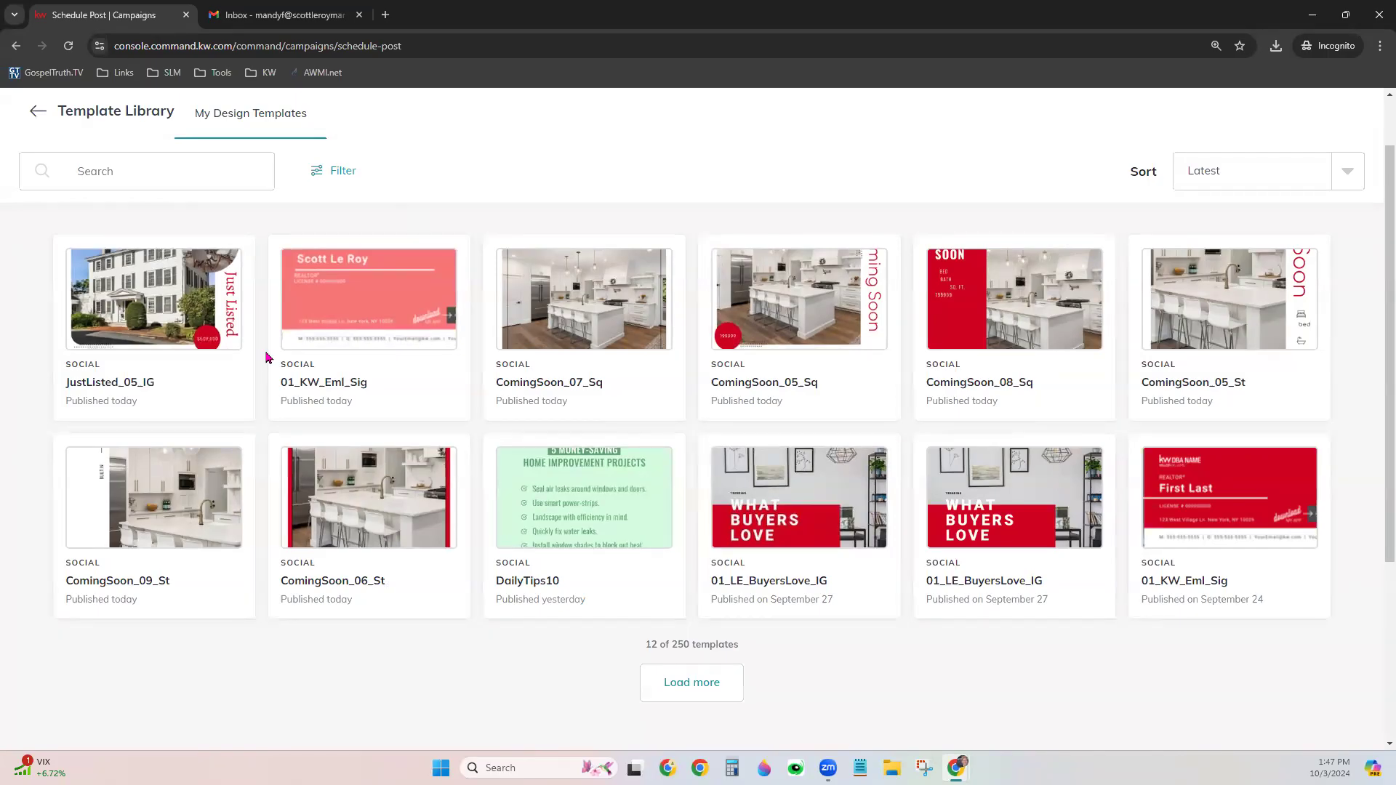
{"action": "left_click", "coordinate": [183, 296]}
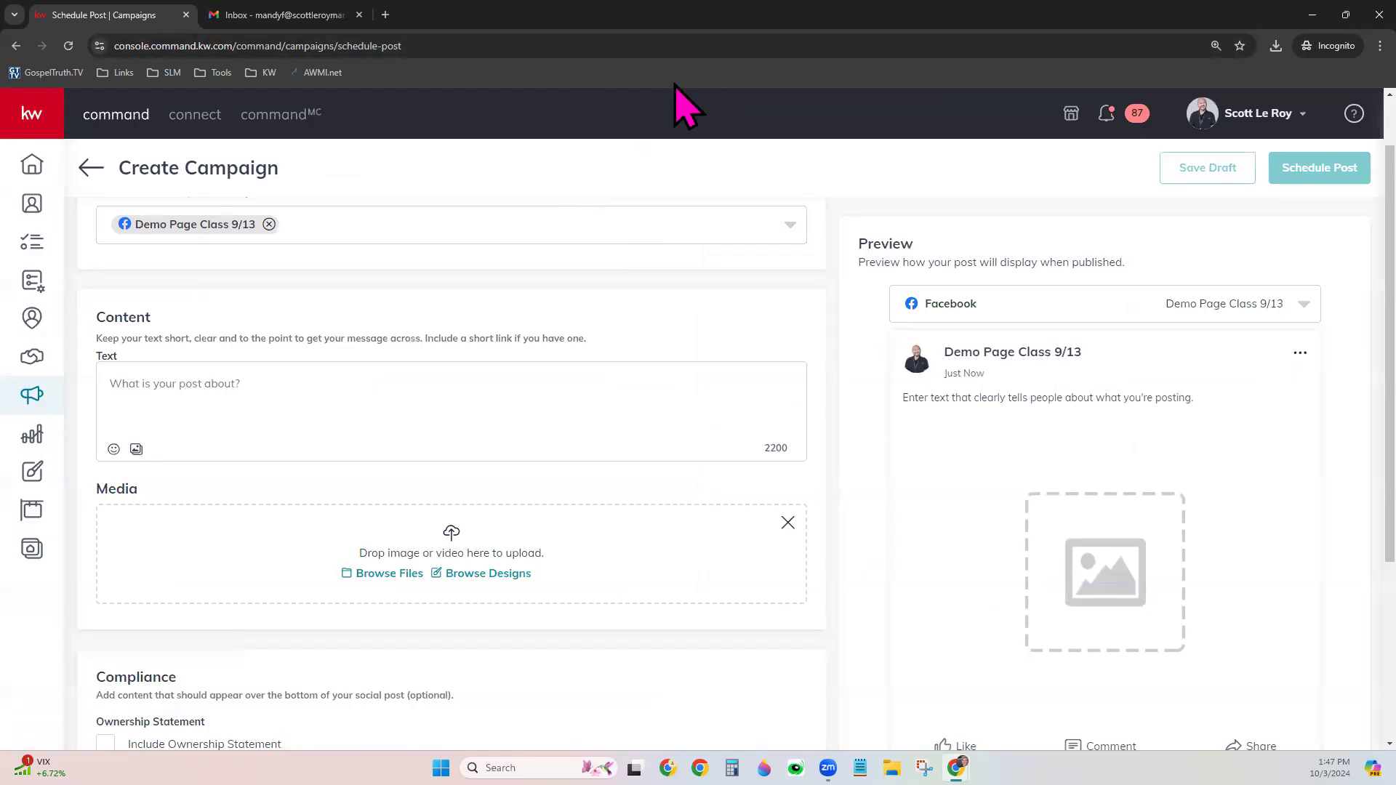
{"action": "left_click", "coordinate": [390, 578]}
Upload JustListed_05_IG from Downloads and crop it square to attach it to the post
{"action": "left_click", "coordinate": [217, 138]}
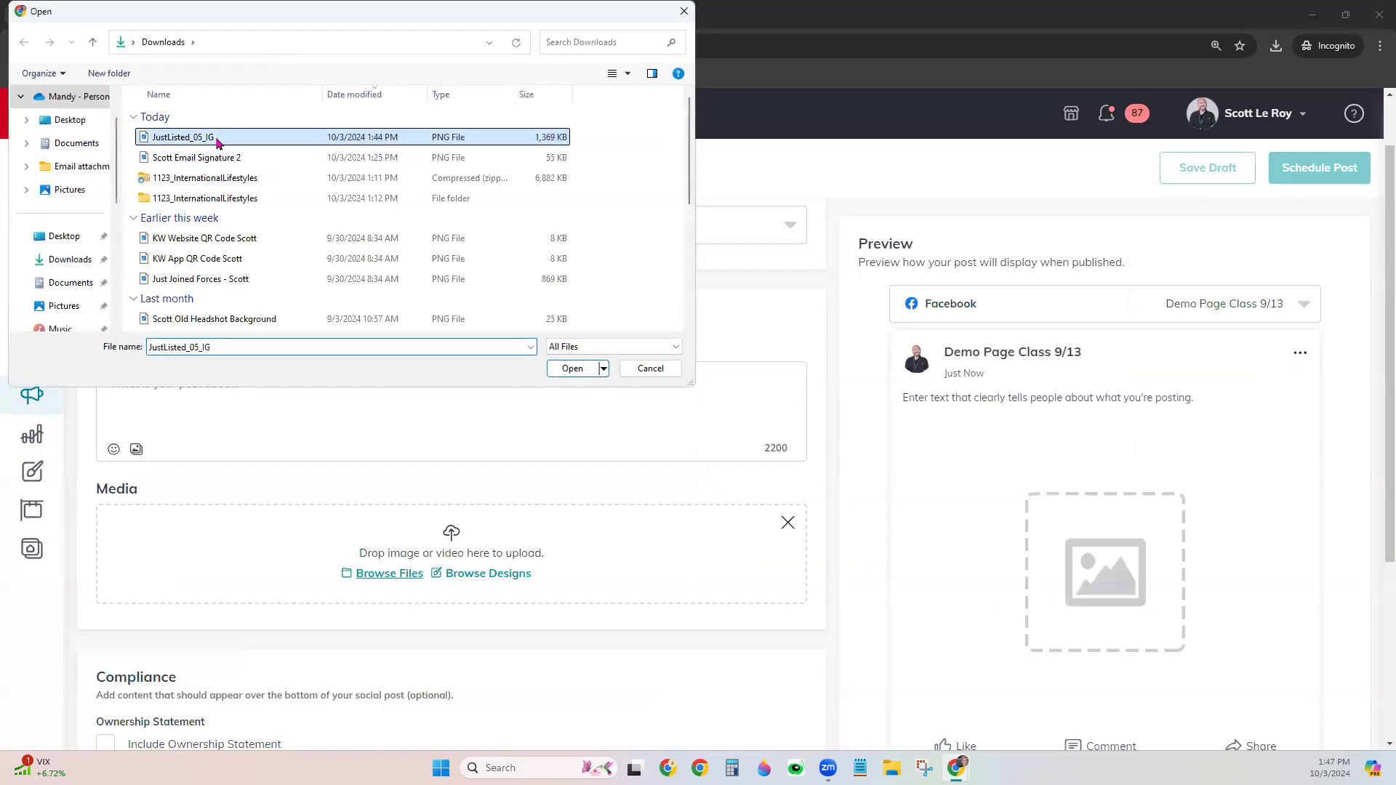
{"action": "left_click", "coordinate": [574, 368]}
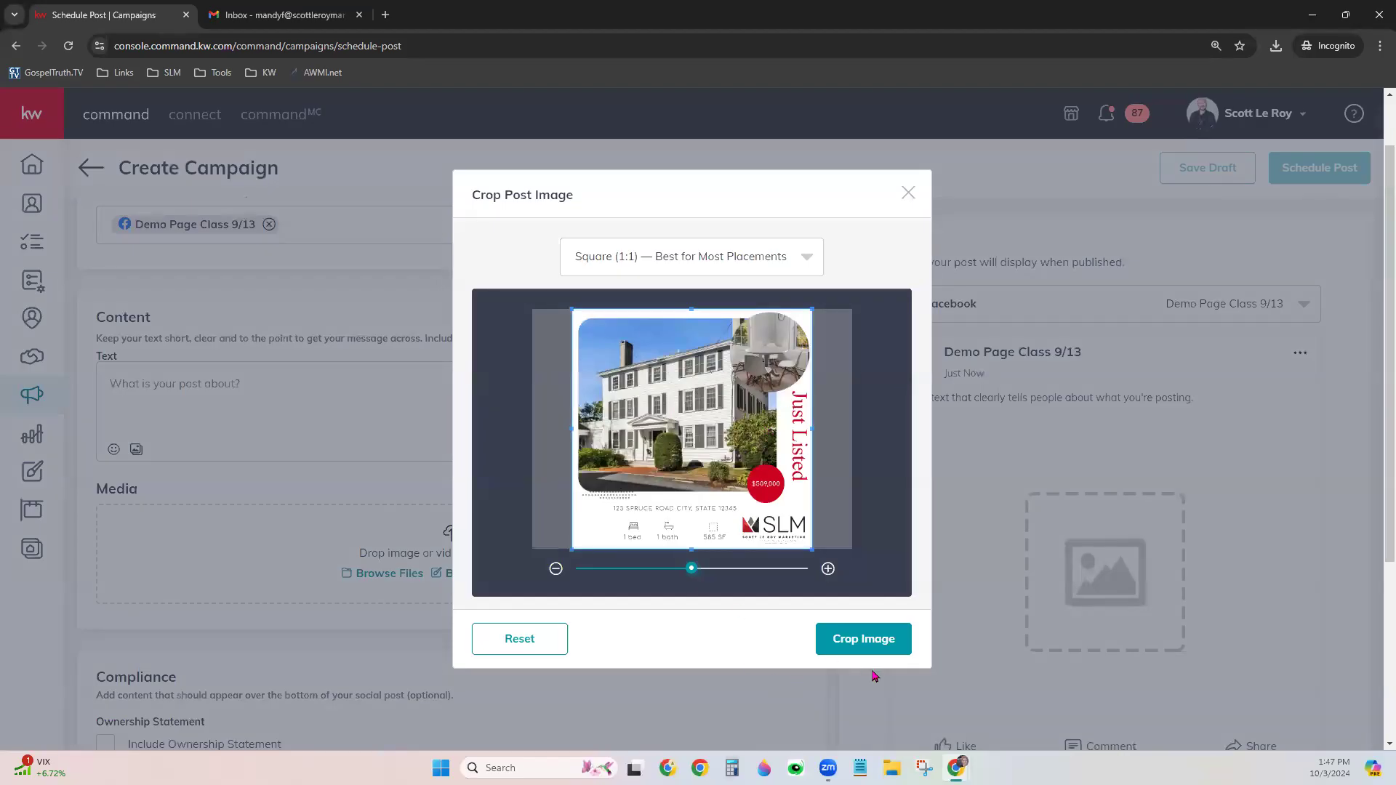
{"action": "mouse_move", "coordinate": [691, 567]}
{"action": "left_mouse_down"}
{"action": "mouse_move", "coordinate": [738, 568]}
{"action": "mouse_move", "coordinate": [650, 567]}
{"action": "mouse_move", "coordinate": [692, 571]}
{"action": "left_mouse_up"}
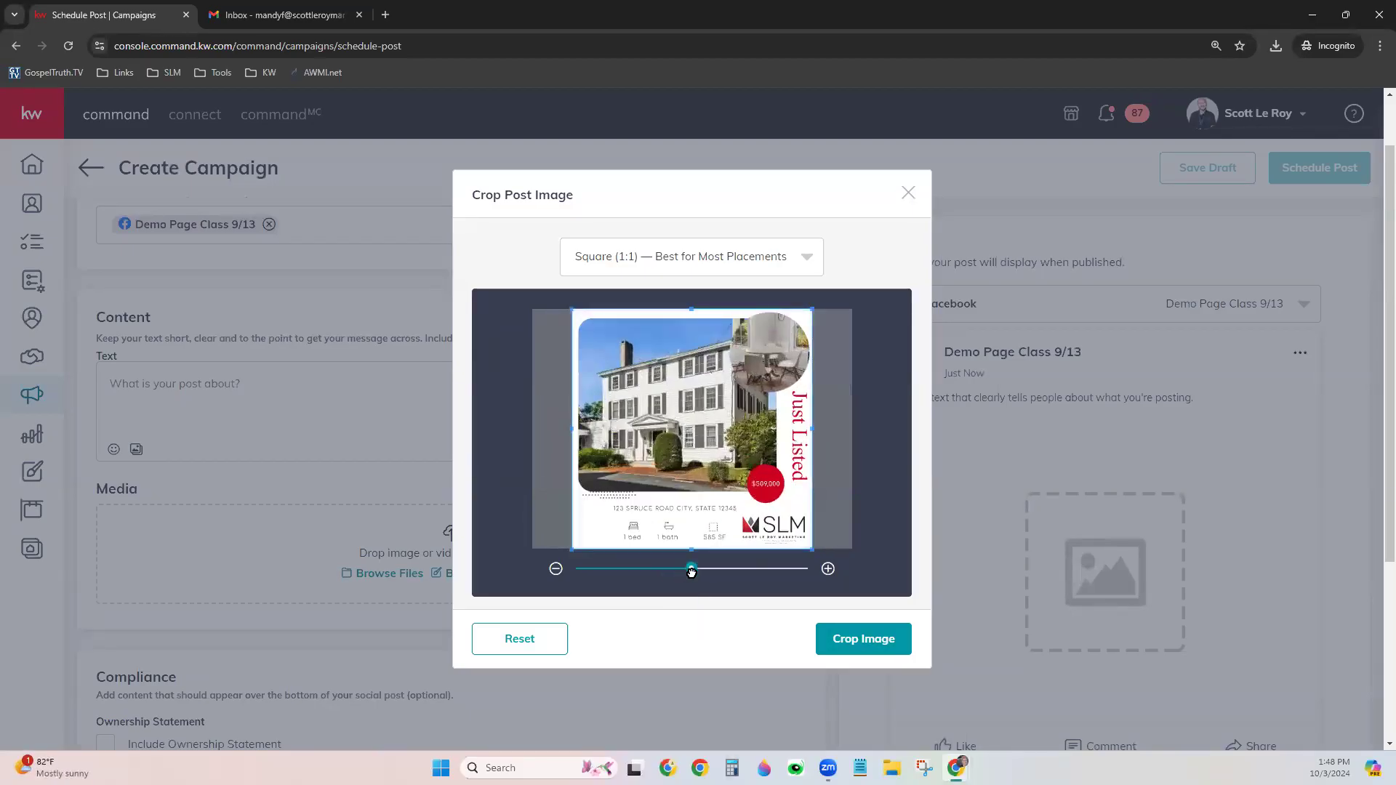
{"action": "left_click", "coordinate": [864, 640]}
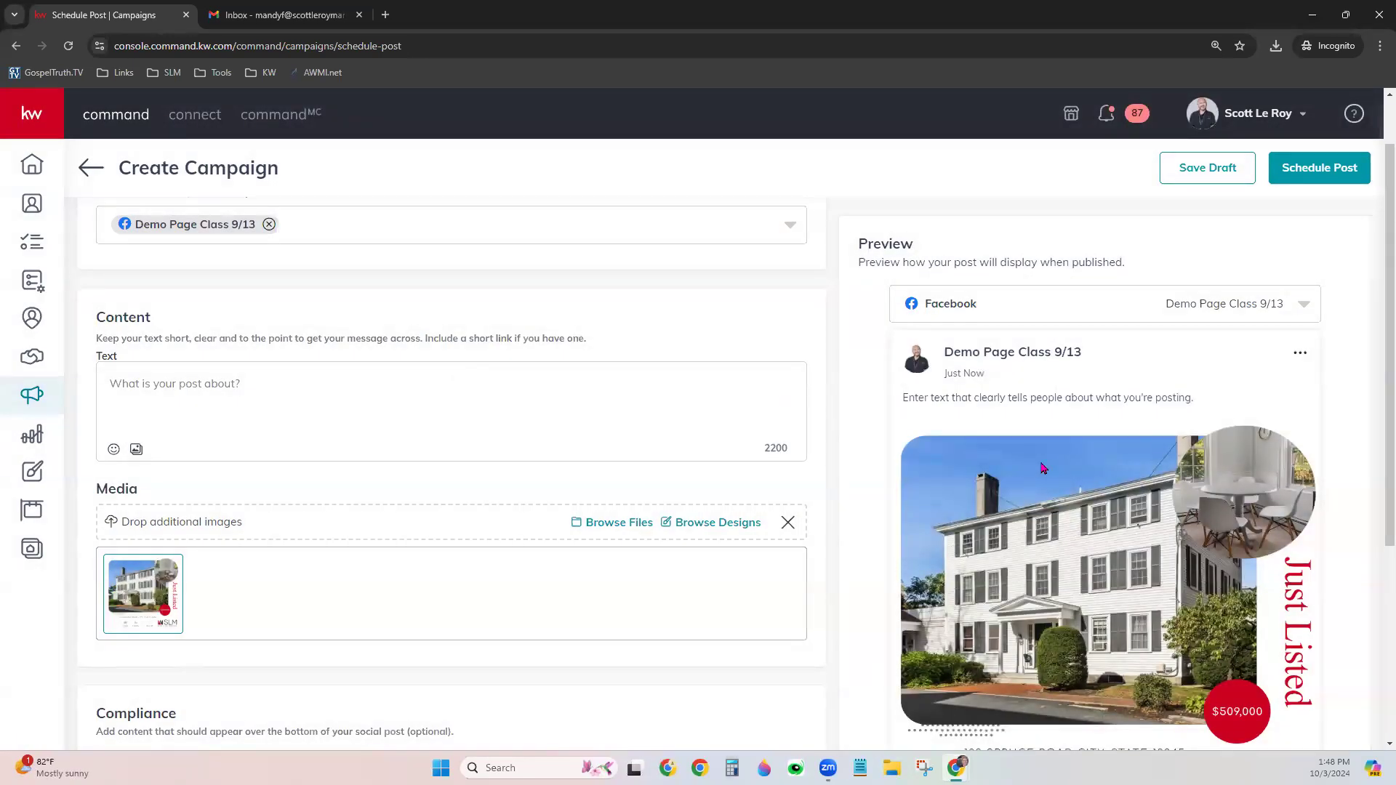
Write the post text 'Look a here! Look a here!!' ending with a grinning emoji
{"action": "scroll", "coordinate": [1088, 468], "scroll_direction": "down", "scroll_amount": 1}
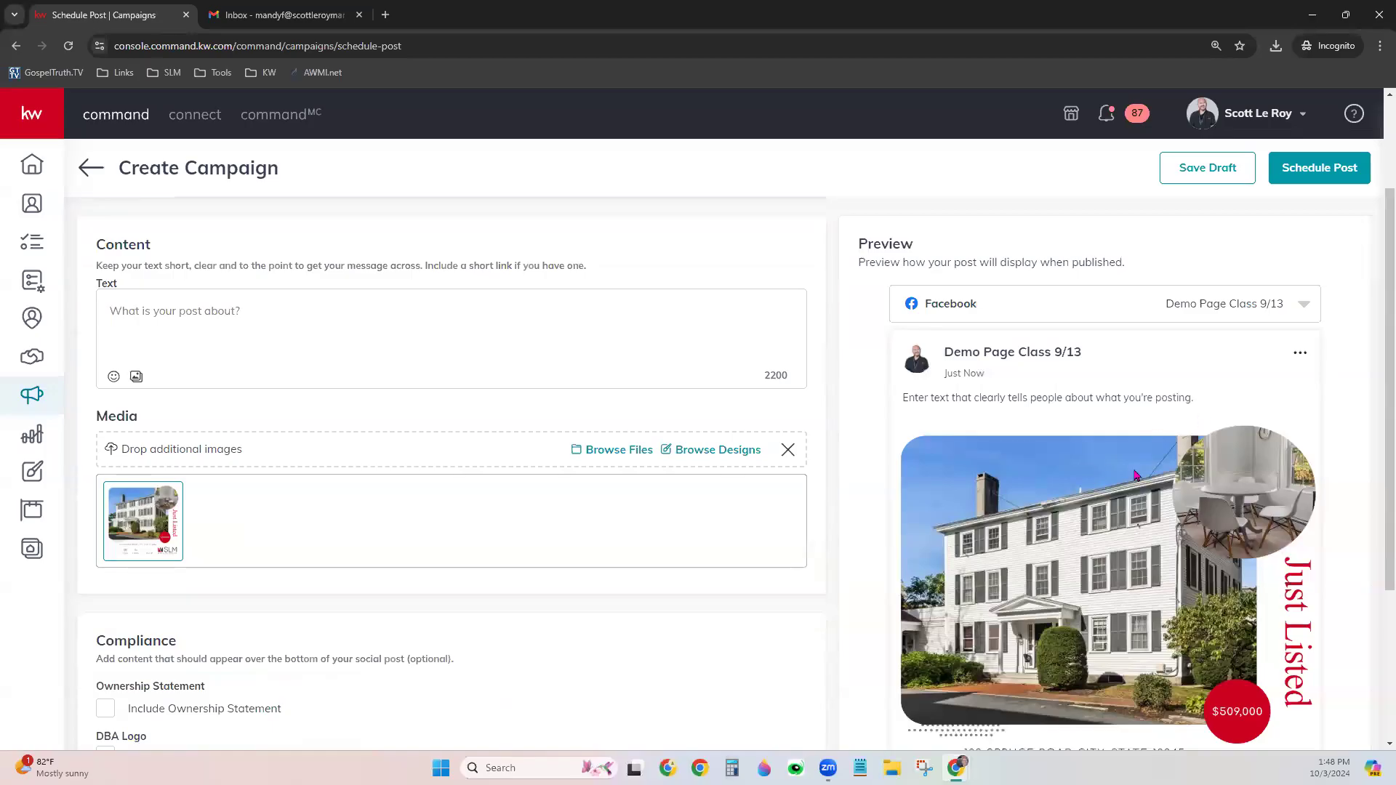
{"action": "scroll", "coordinate": [1285, 580], "scroll_direction": "down", "scroll_amount": 1}
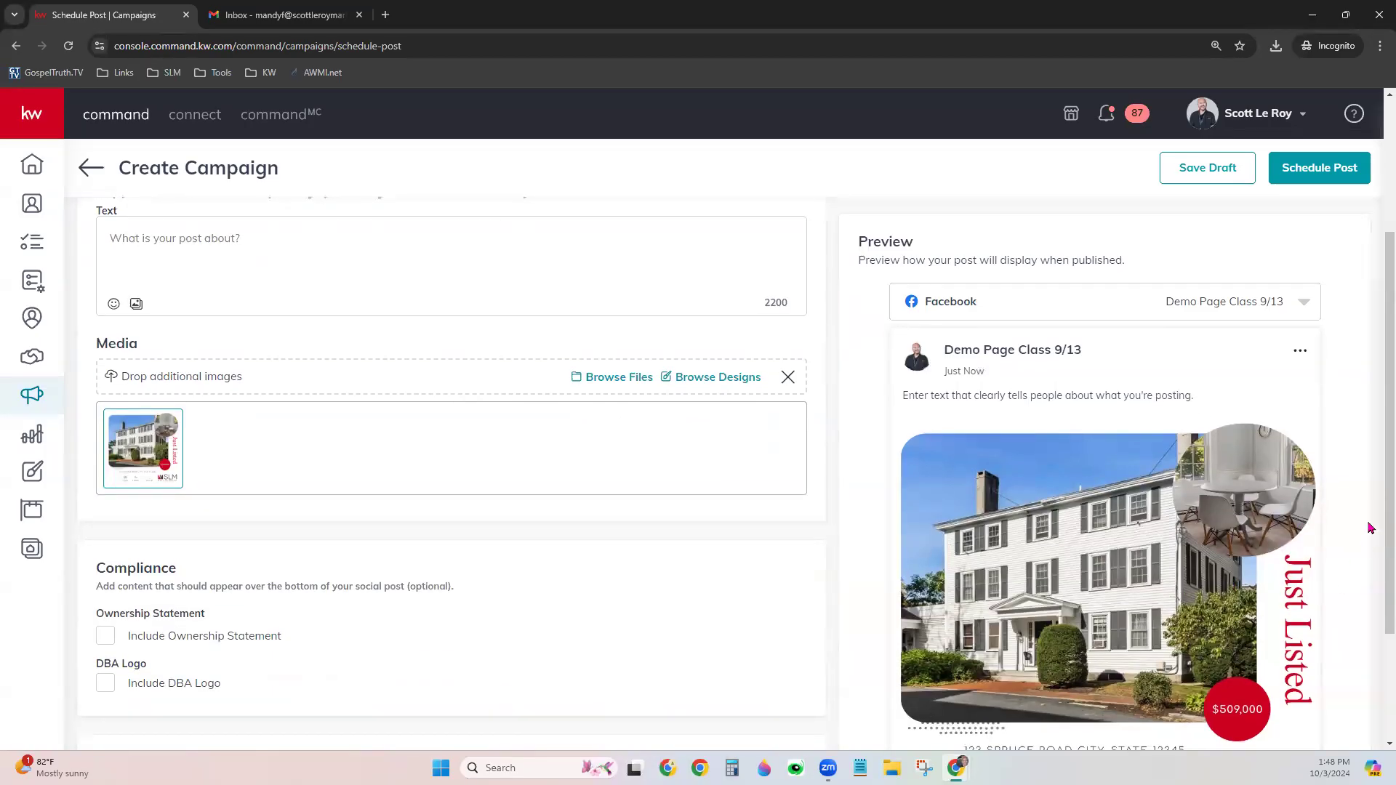
{"action": "scroll", "coordinate": [1338, 554], "scroll_direction": "down", "scroll_amount": 3}
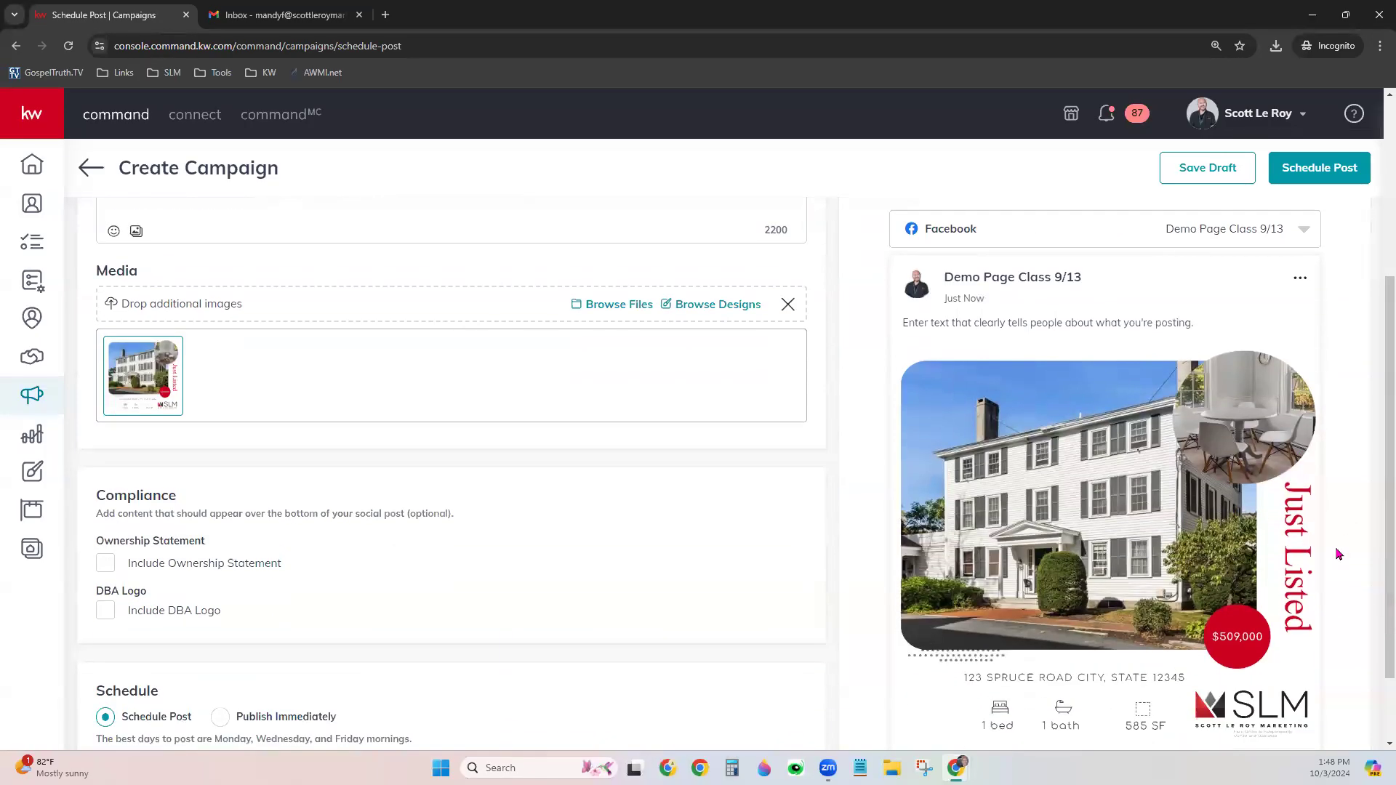
{"action": "scroll", "coordinate": [1338, 554], "scroll_direction": "up", "scroll_amount": 5}
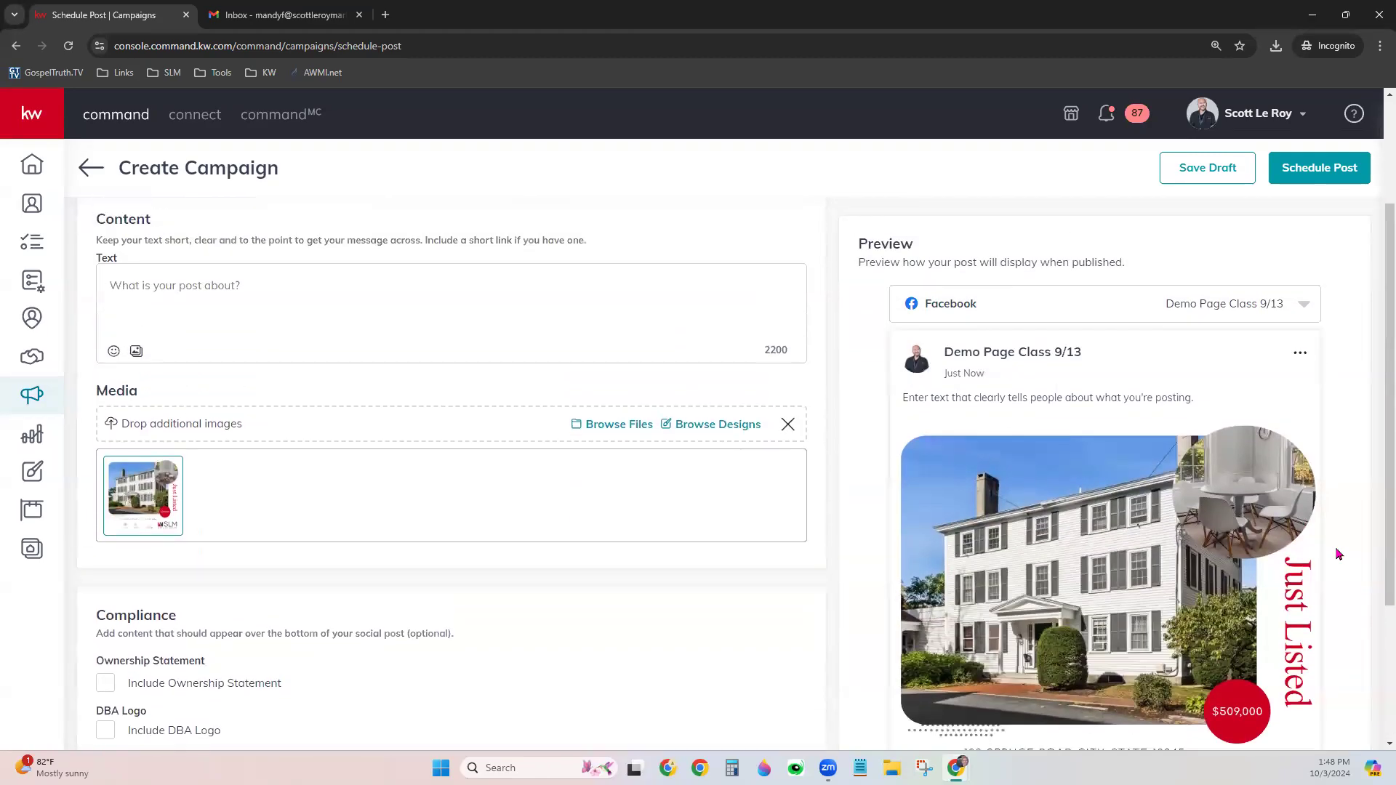
{"action": "left_click", "coordinate": [273, 437]}
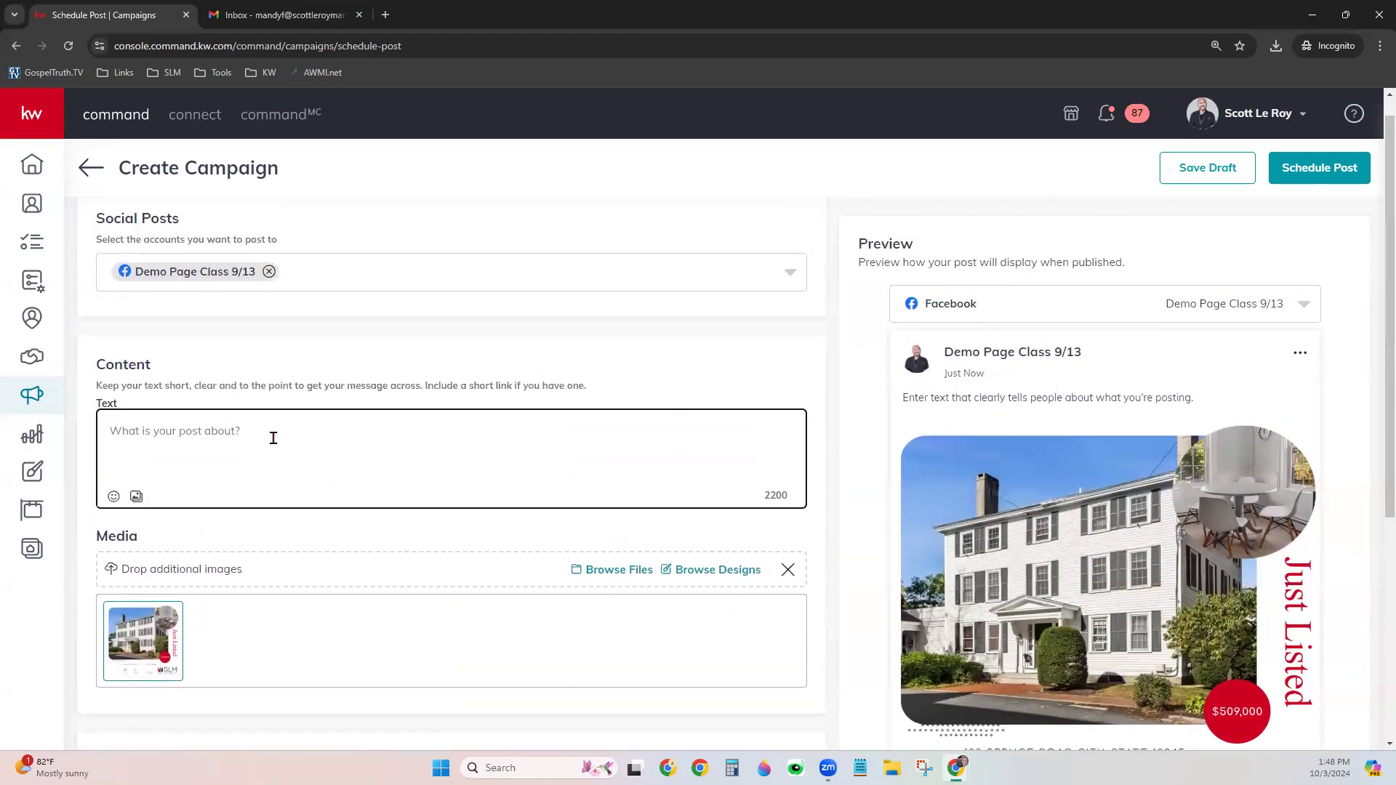
{"action": "type", "text": "Lo"}
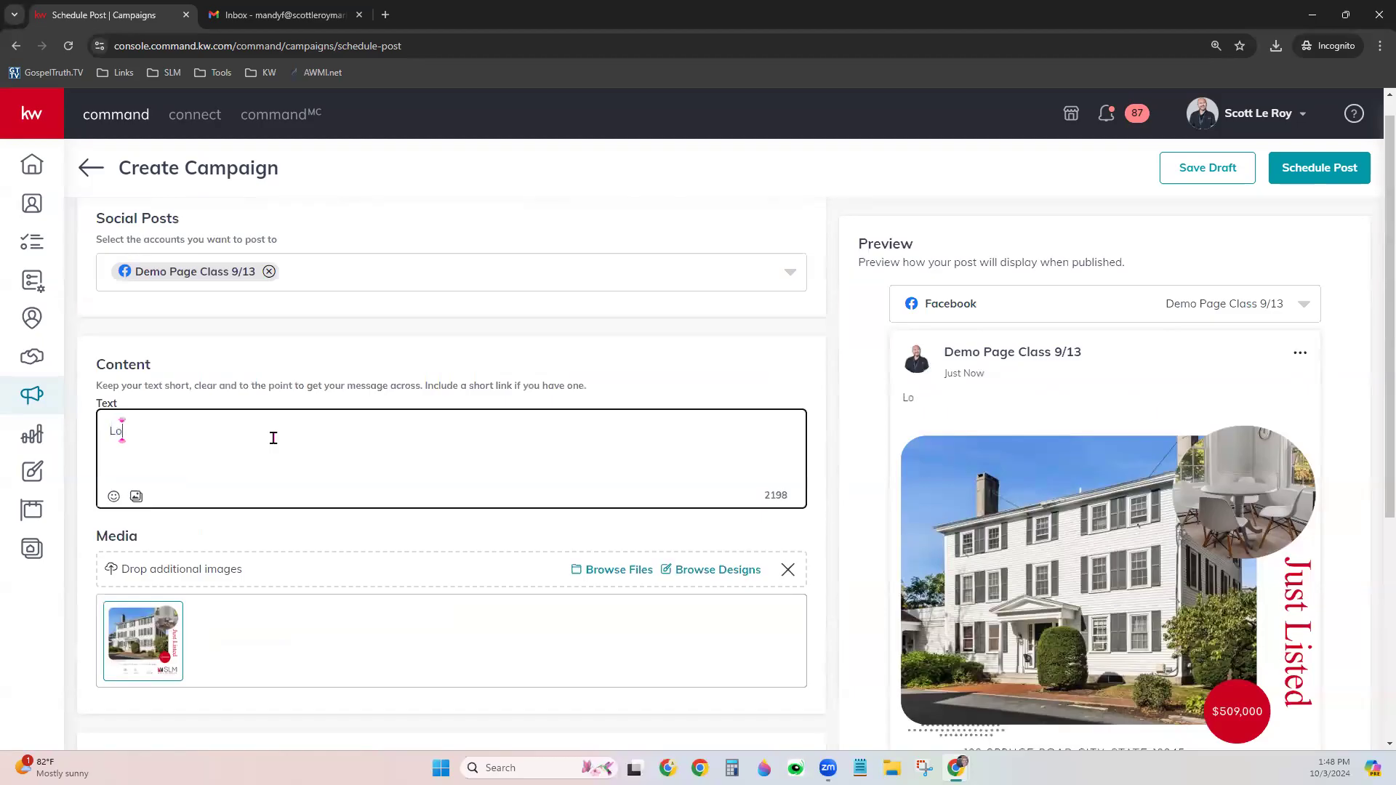
{"action": "type", "text": "ok a here "}
{"action": "type", "text": " Look a here! Look"}
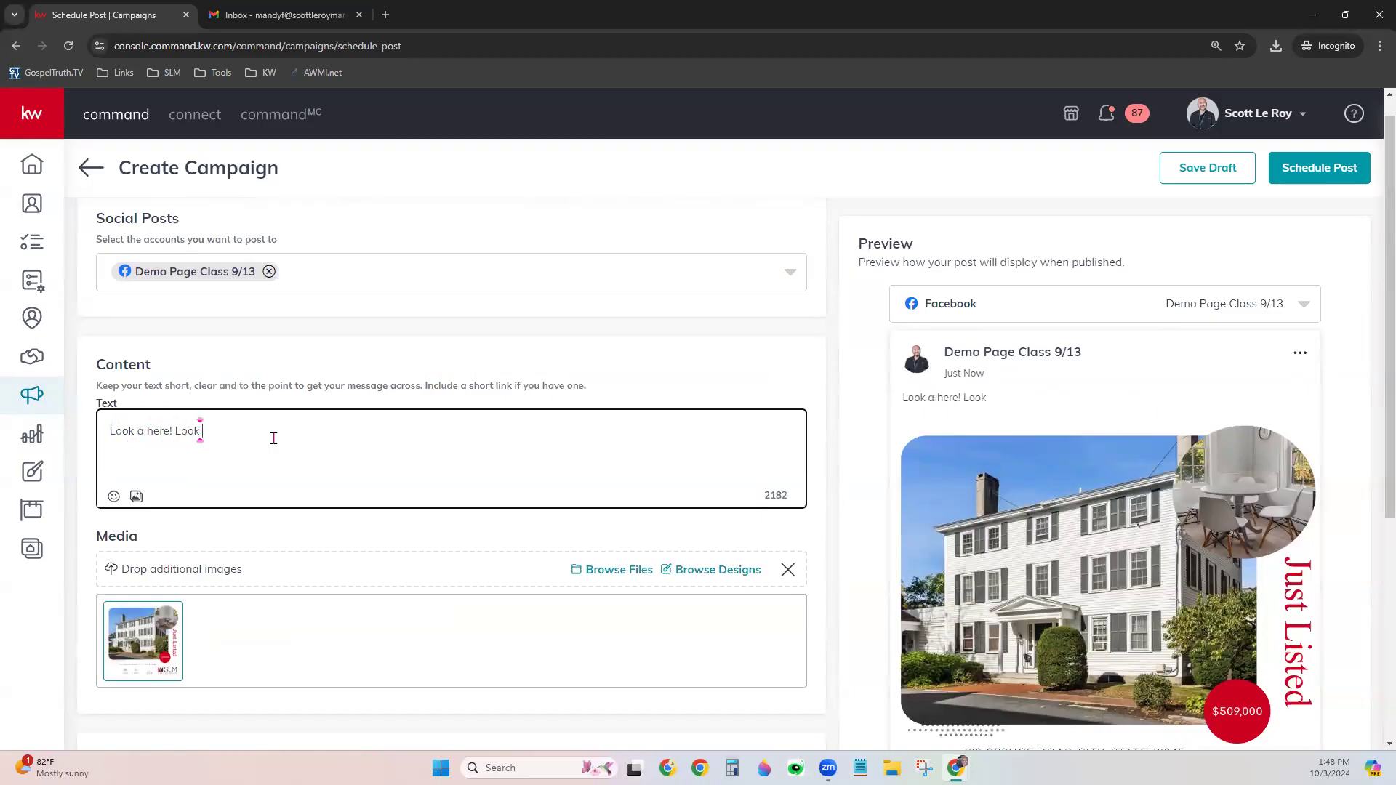
{"action": "type", "text": "e!! :)"}
{"action": "left_click", "coordinate": [291, 451]}
{"action": "key", "text": "BackSpace"}
{"action": "key", "text": "BackSpace"}
{"action": "type", "text": ":)"}
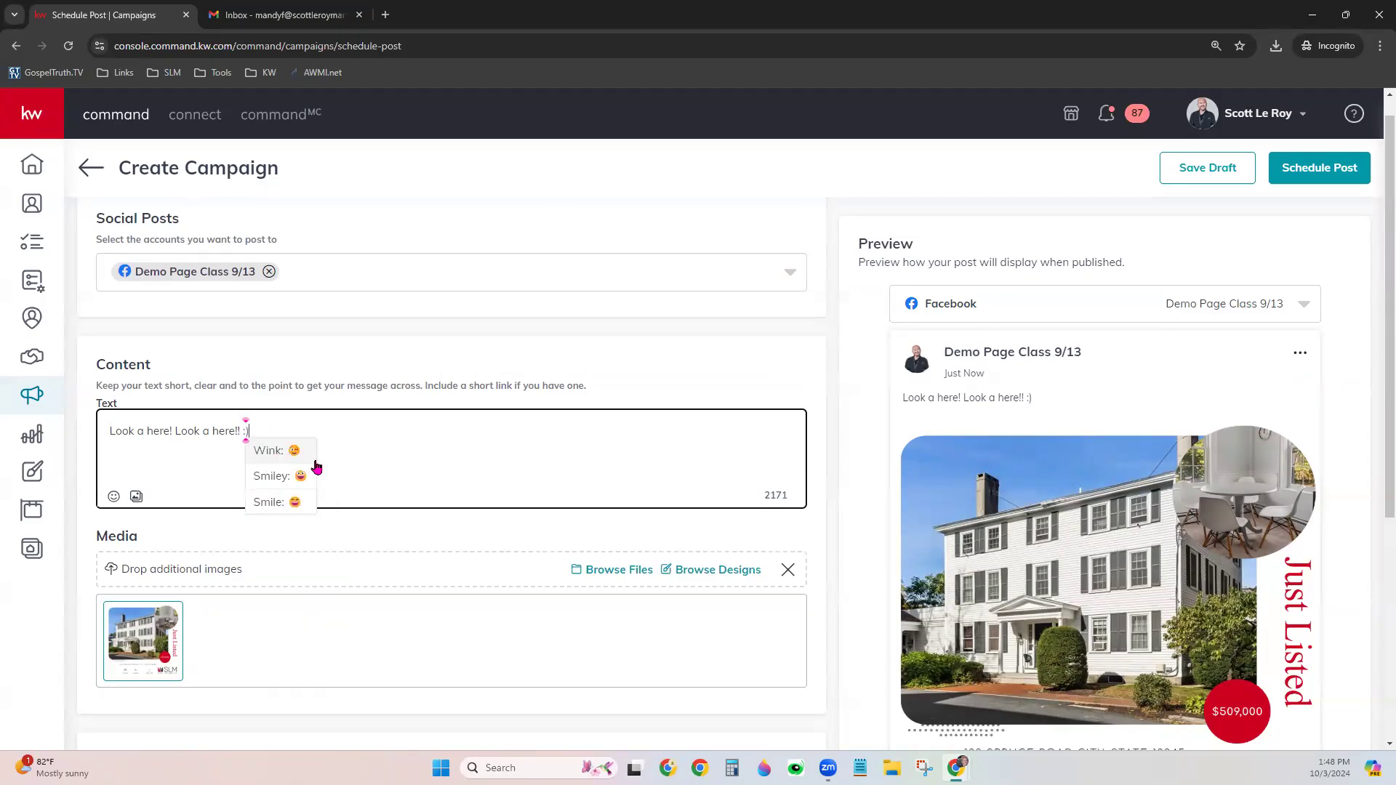
{"action": "left_click", "coordinate": [297, 476]}
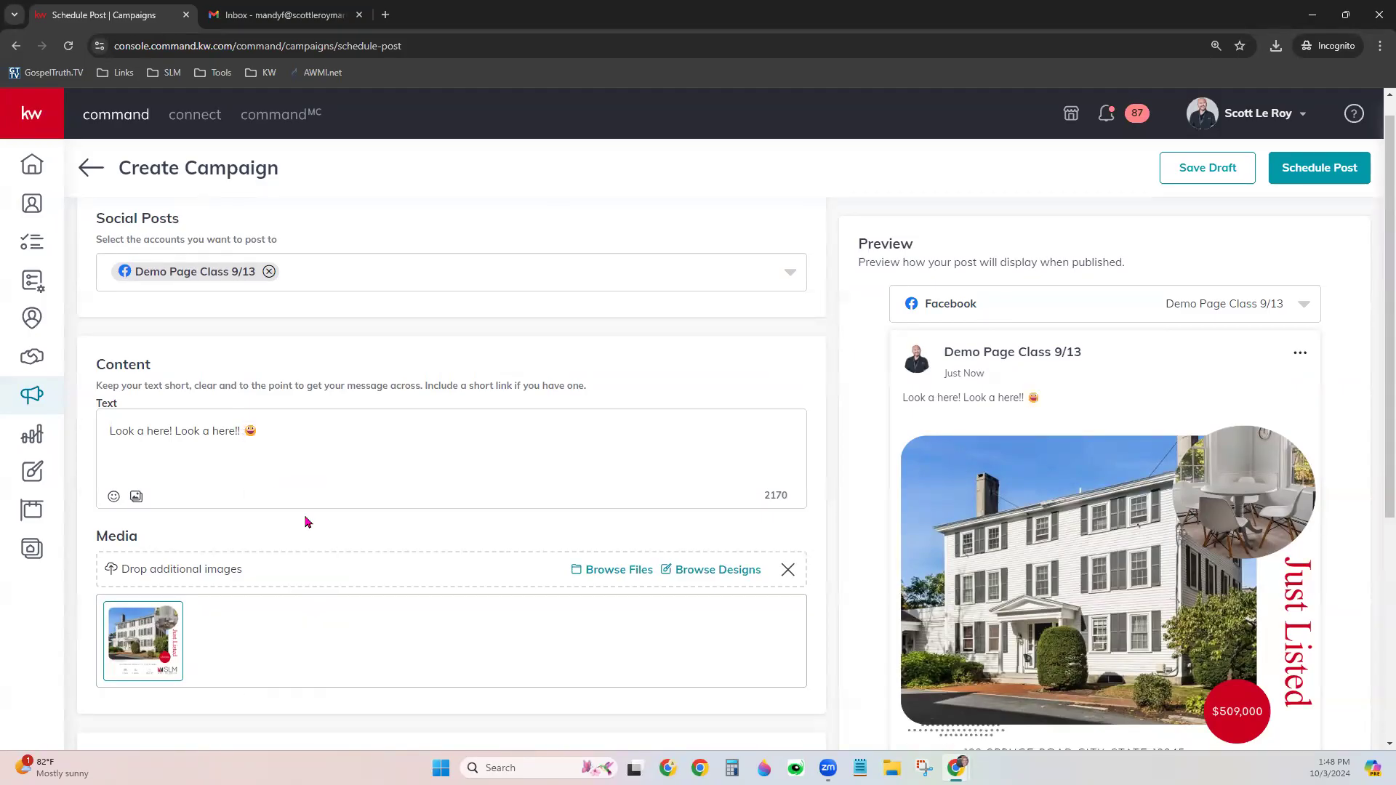
{"action": "scroll", "coordinate": [547, 591], "scroll_direction": "down", "scroll_amount": 5}
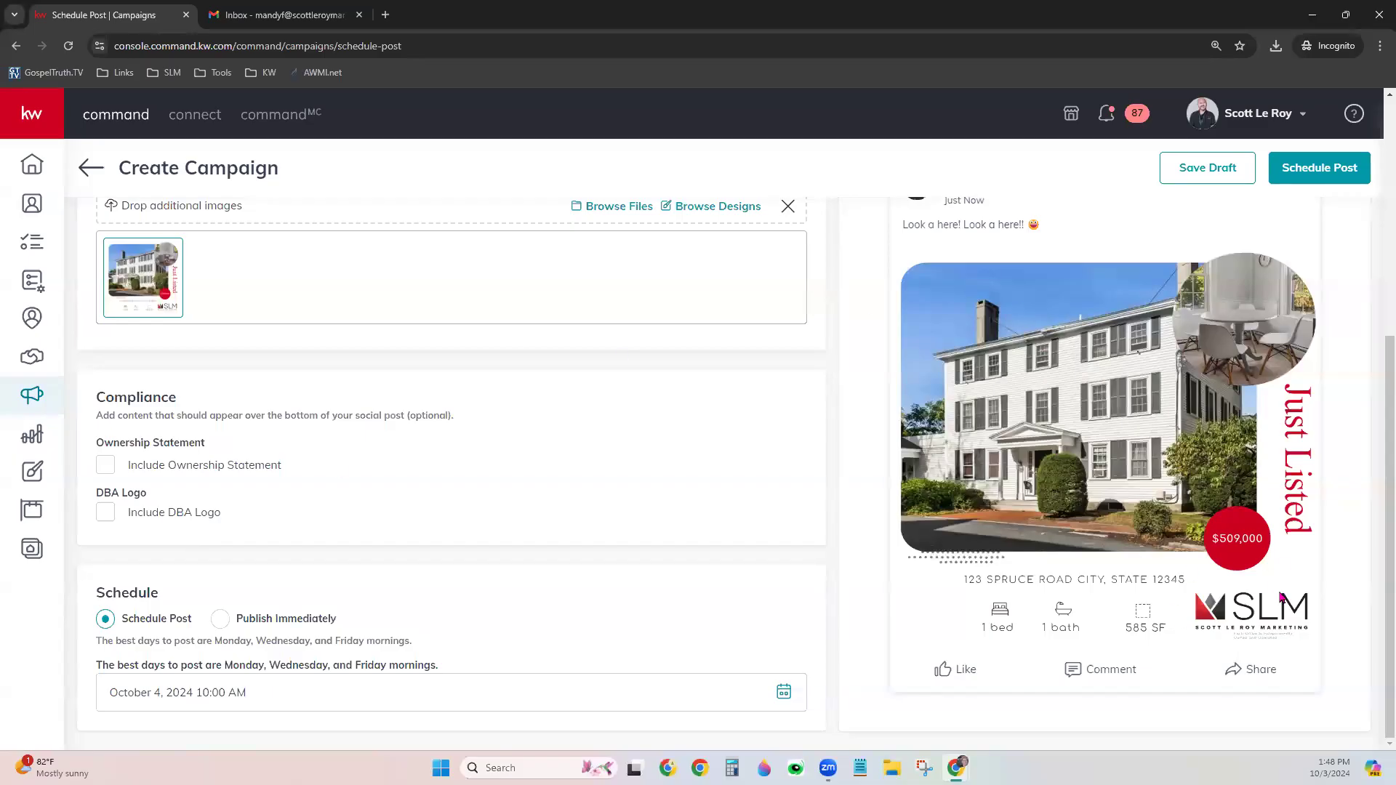
{"action": "scroll", "coordinate": [897, 609], "scroll_direction": "up", "scroll_amount": 1}
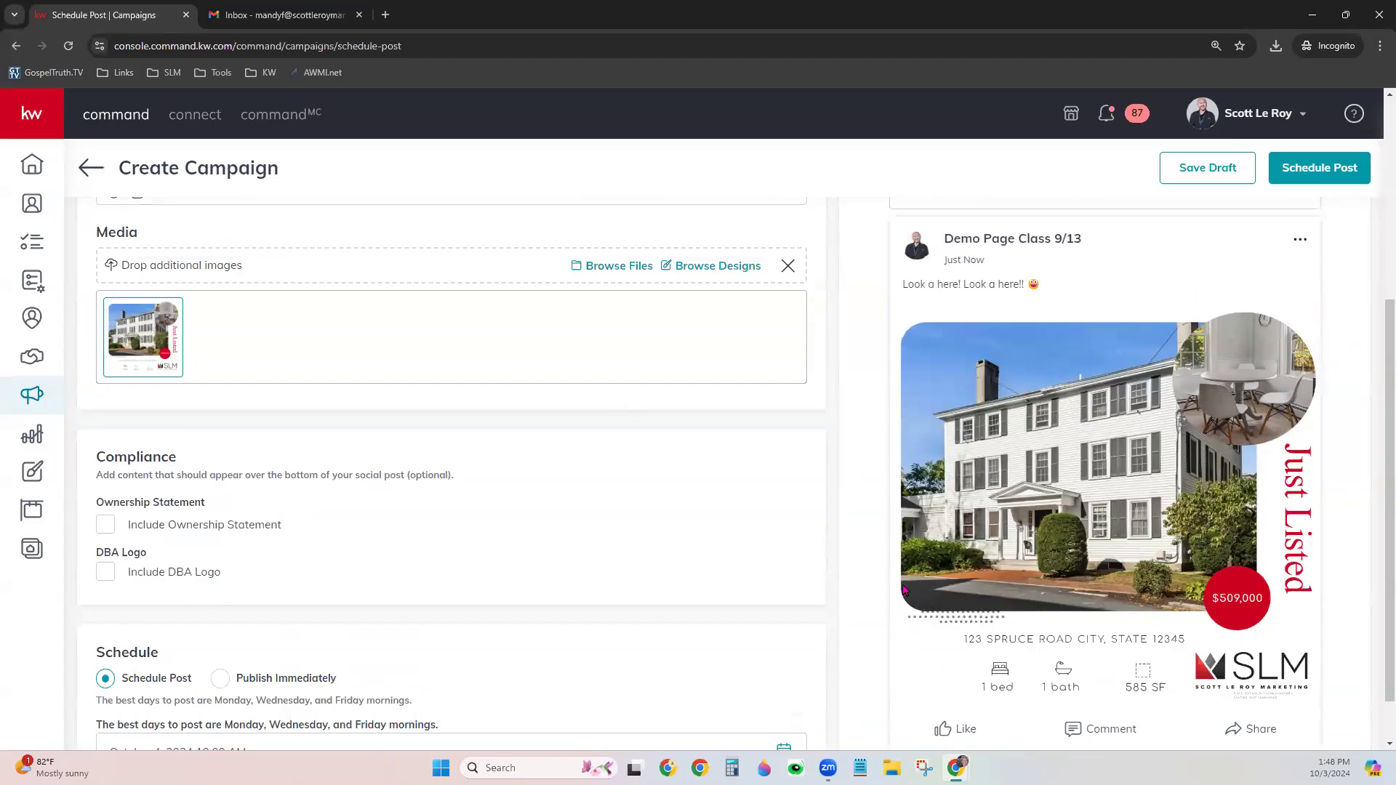
{"action": "scroll", "coordinate": [764, 580], "scroll_direction": "down", "scroll_amount": 1}
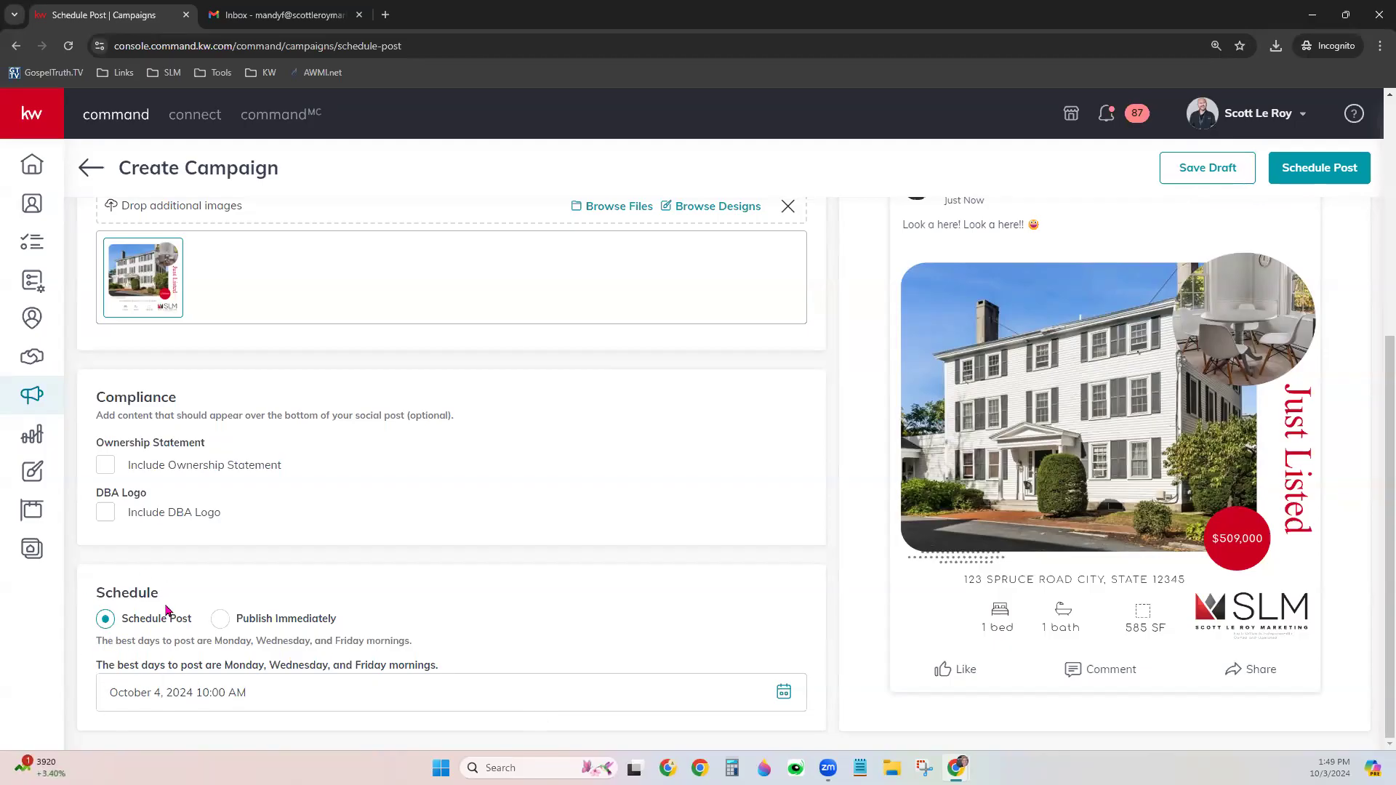
Set the Just Listed post's date to November 8 in the calendar
{"action": "left_click", "coordinate": [785, 697]}
{"action": "scroll", "coordinate": [415, 736], "scroll_direction": "down", "scroll_amount": 1}
{"action": "scroll", "coordinate": [415, 737], "scroll_direction": "down", "scroll_amount": 2}
{"action": "left_click", "coordinate": [324, 530]}
{"action": "left_click", "coordinate": [291, 618]}
{"action": "left_click", "coordinate": [482, 623]}
{"action": "scroll", "coordinate": [499, 632], "scroll_direction": "up", "scroll_amount": 3}
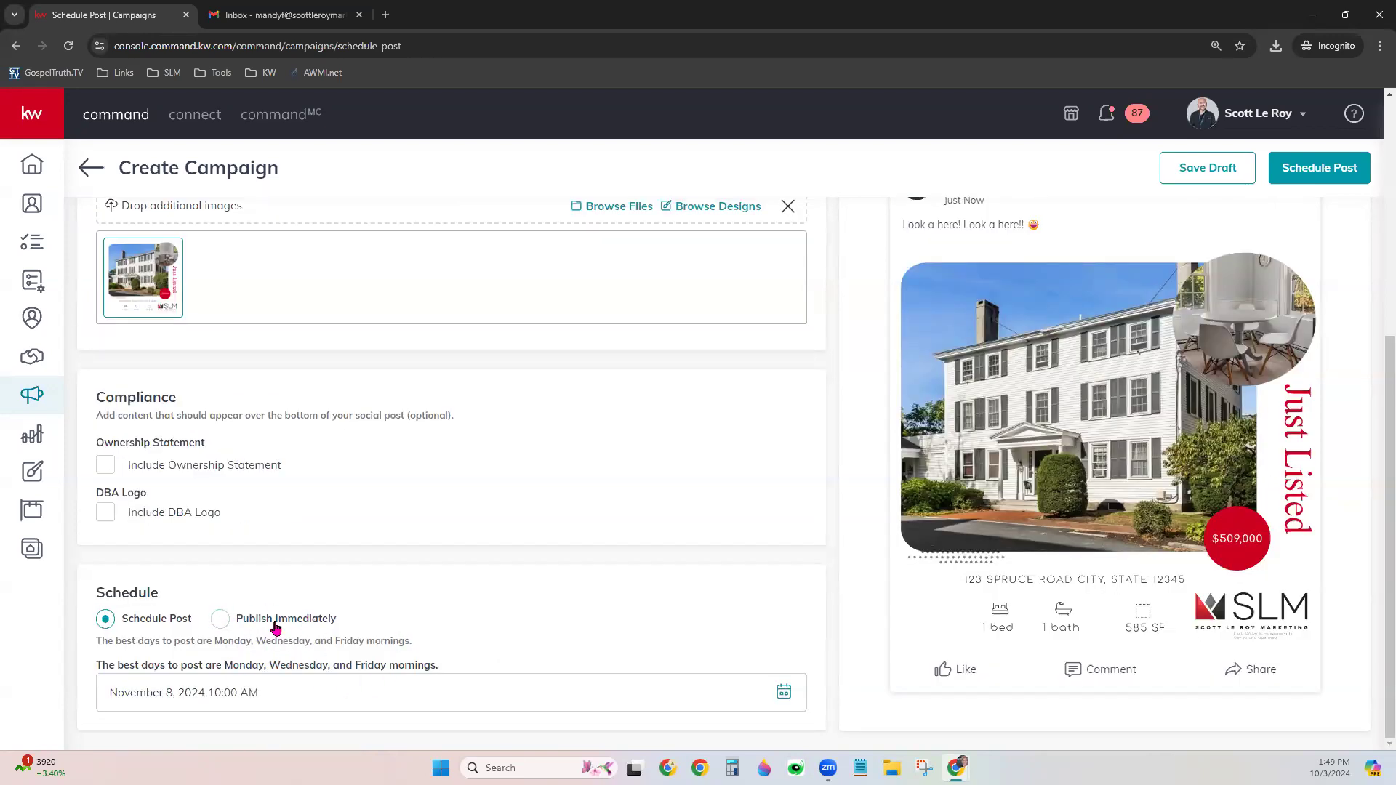
Switch to Publish Immediately and publish the Just Listed post to Demo Page Class 9/13
{"action": "left_click", "coordinate": [305, 619]}
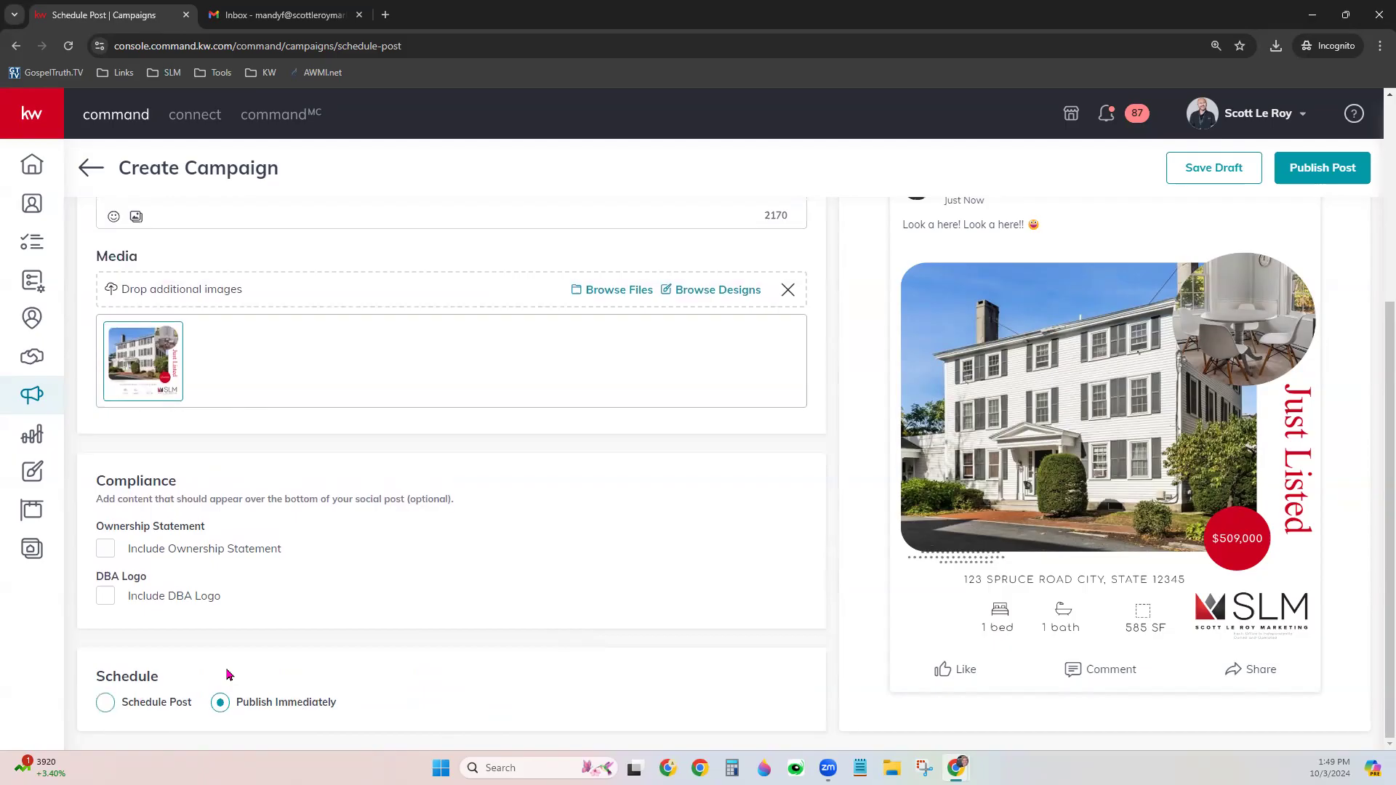
{"action": "left_click", "coordinate": [1313, 174]}
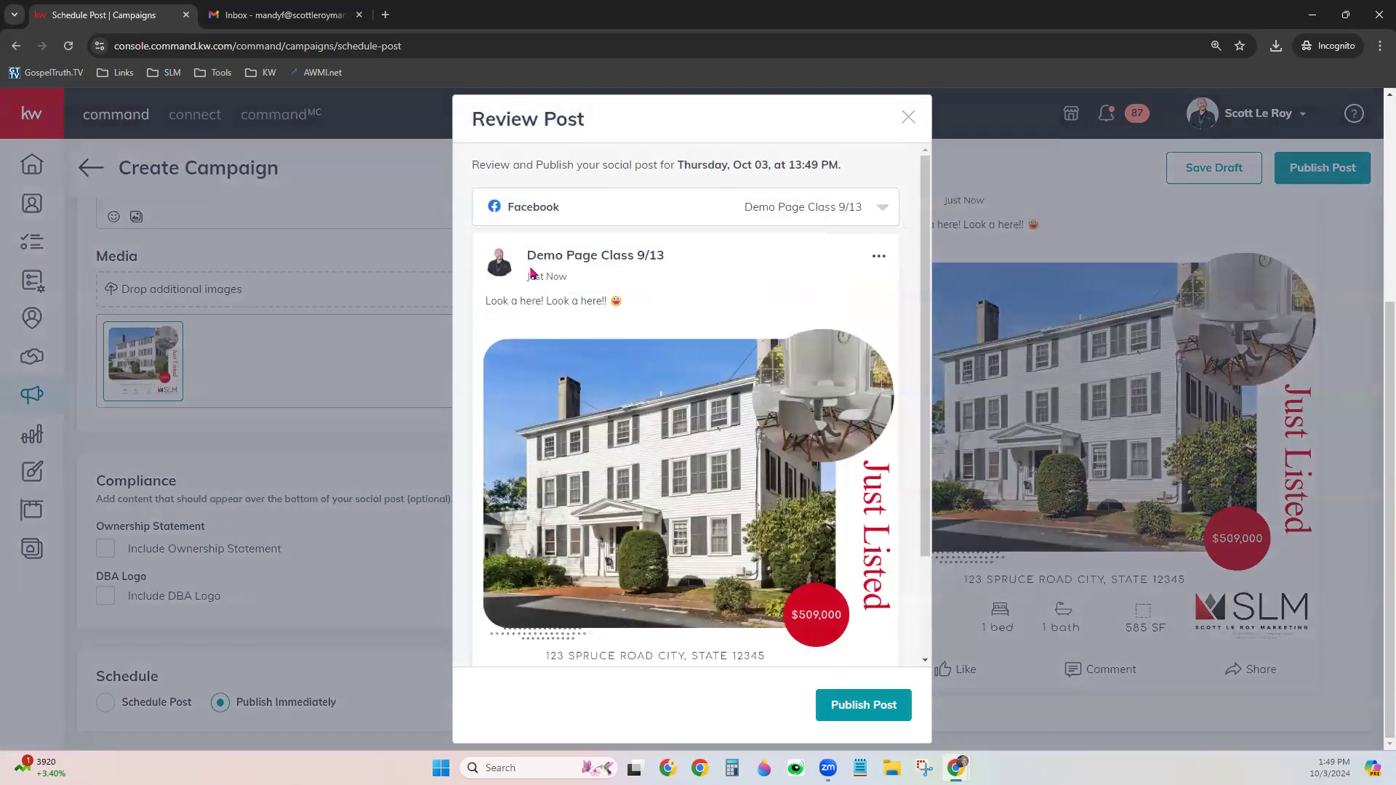
{"action": "left_click", "coordinate": [886, 210]}
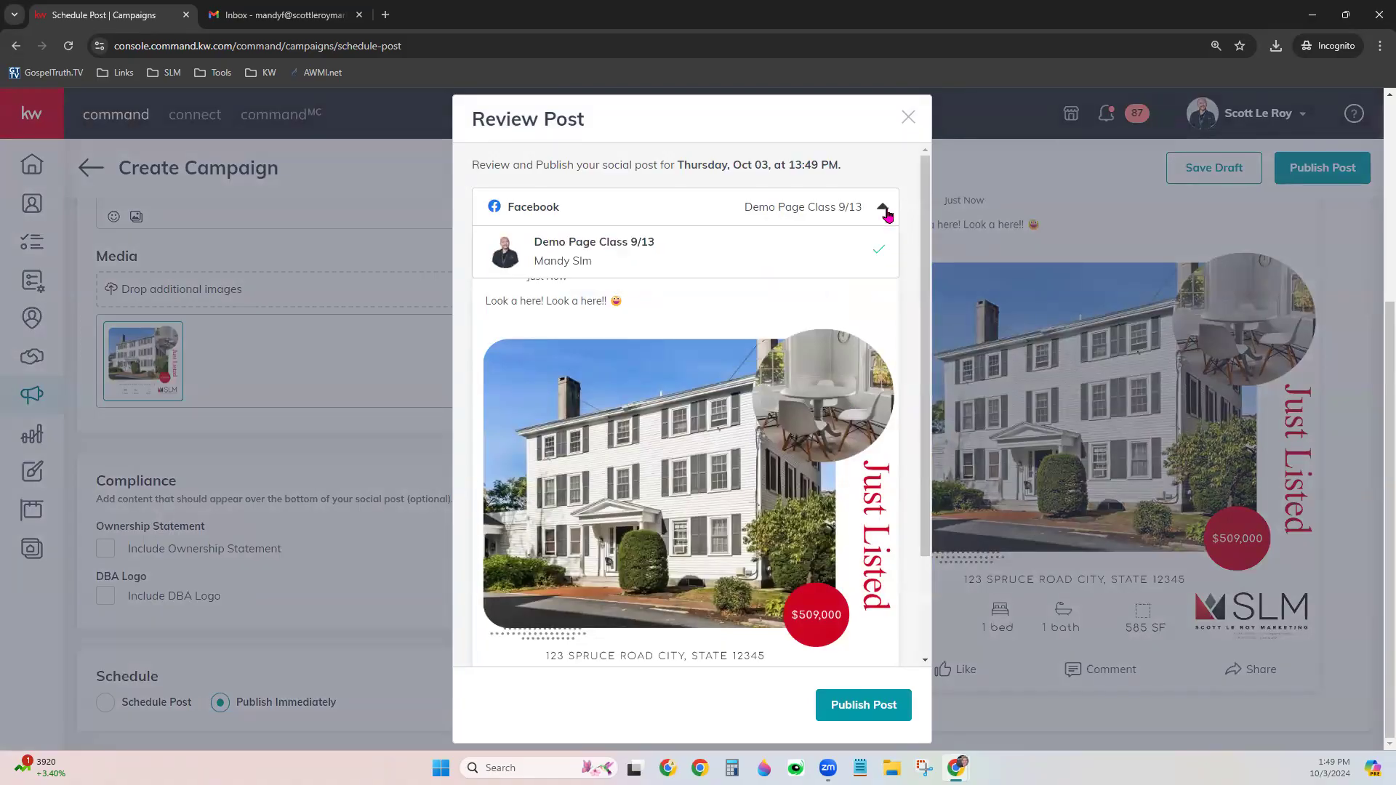
{"action": "left_click", "coordinate": [597, 161]}
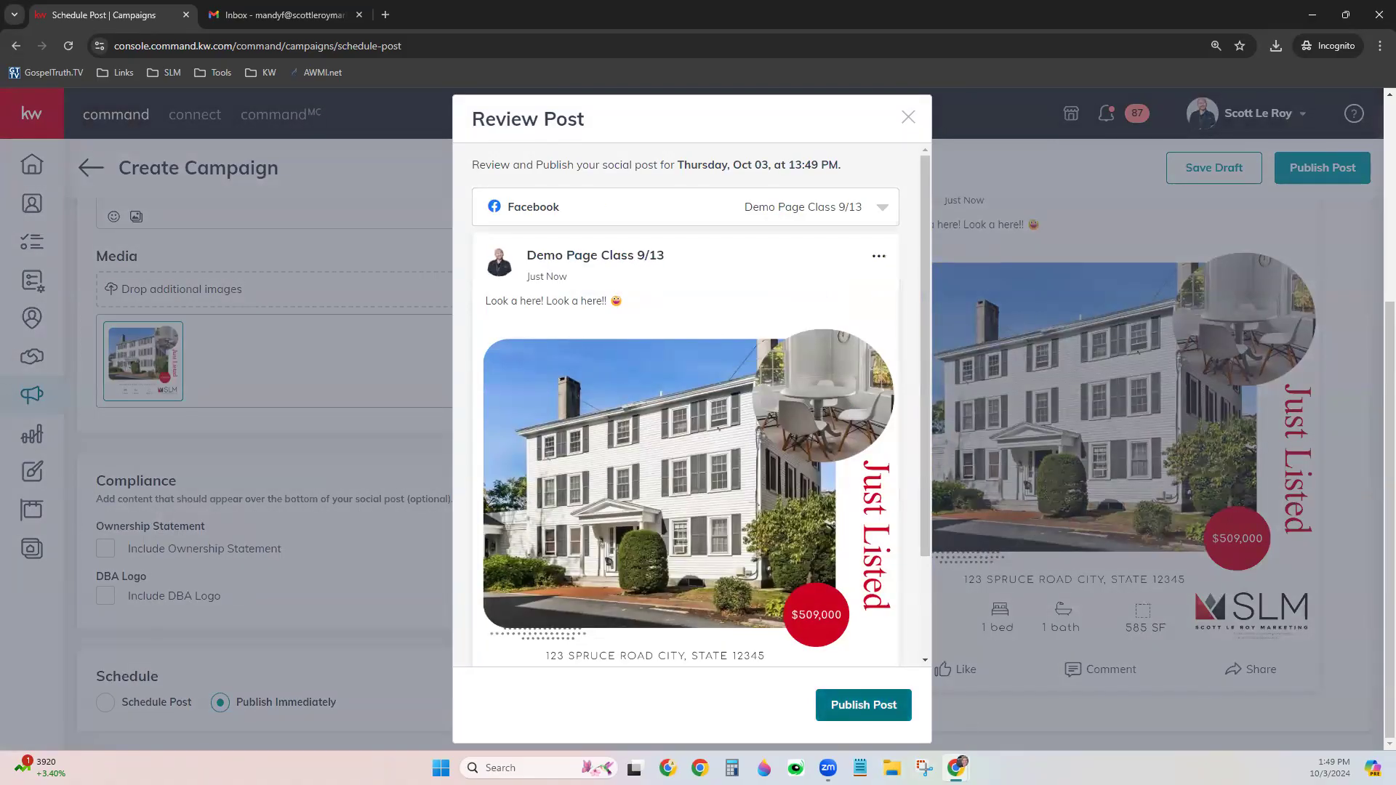
{"action": "left_click", "coordinate": [852, 711]}
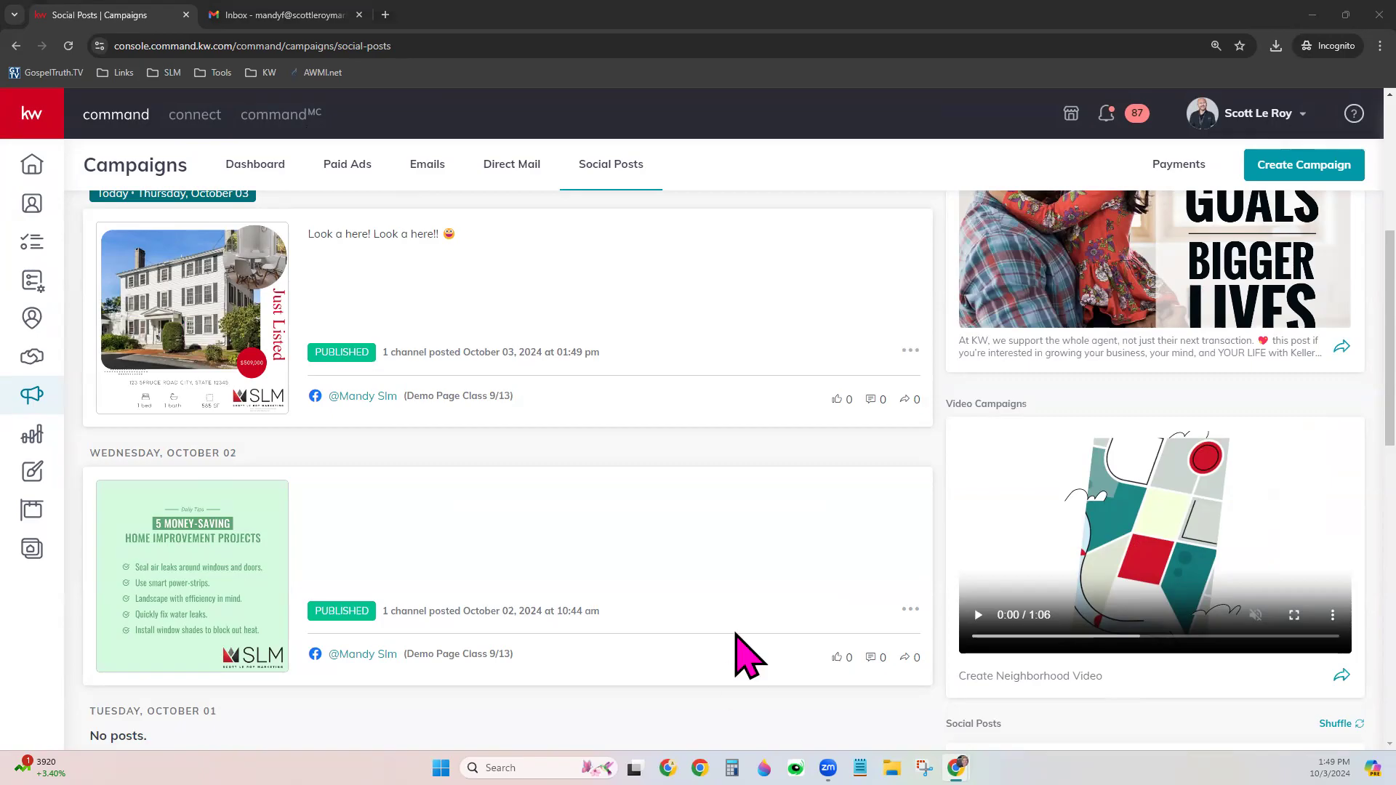
{"action": "scroll", "coordinate": [740, 625], "scroll_direction": "up", "scroll_amount": 2}
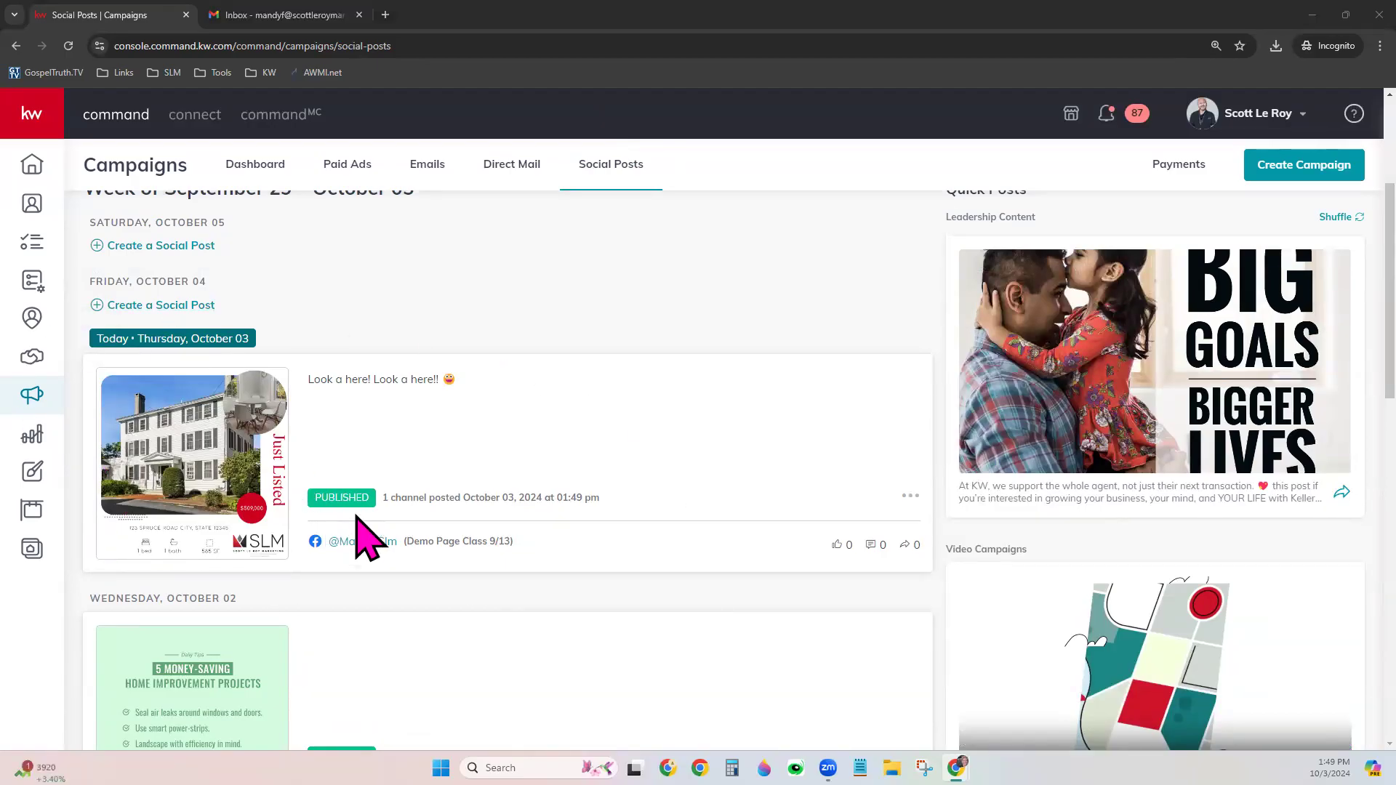
{"action": "left_click", "coordinate": [390, 496]}
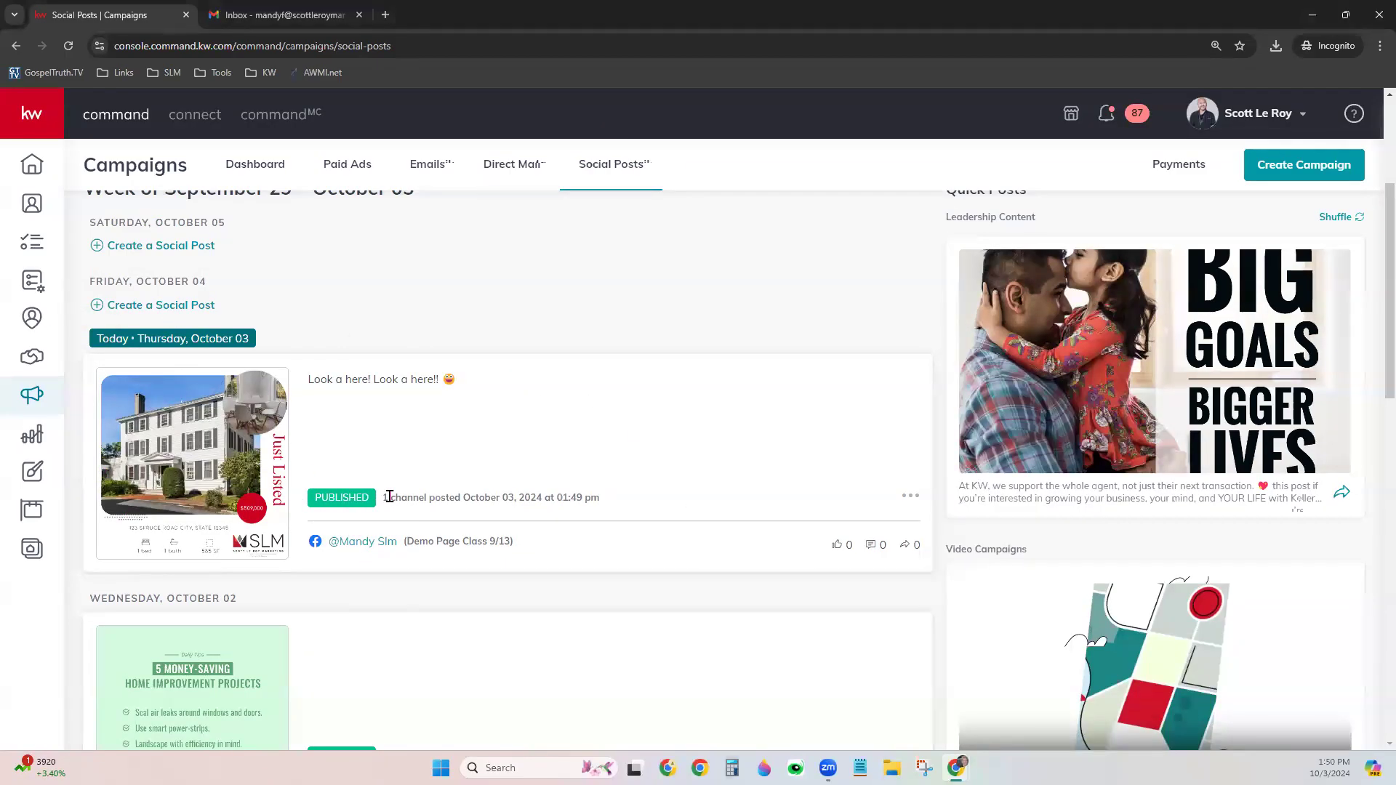
{"action": "left_click_drag", "start_coordinate": [390, 496], "coordinate": [443, 498]}
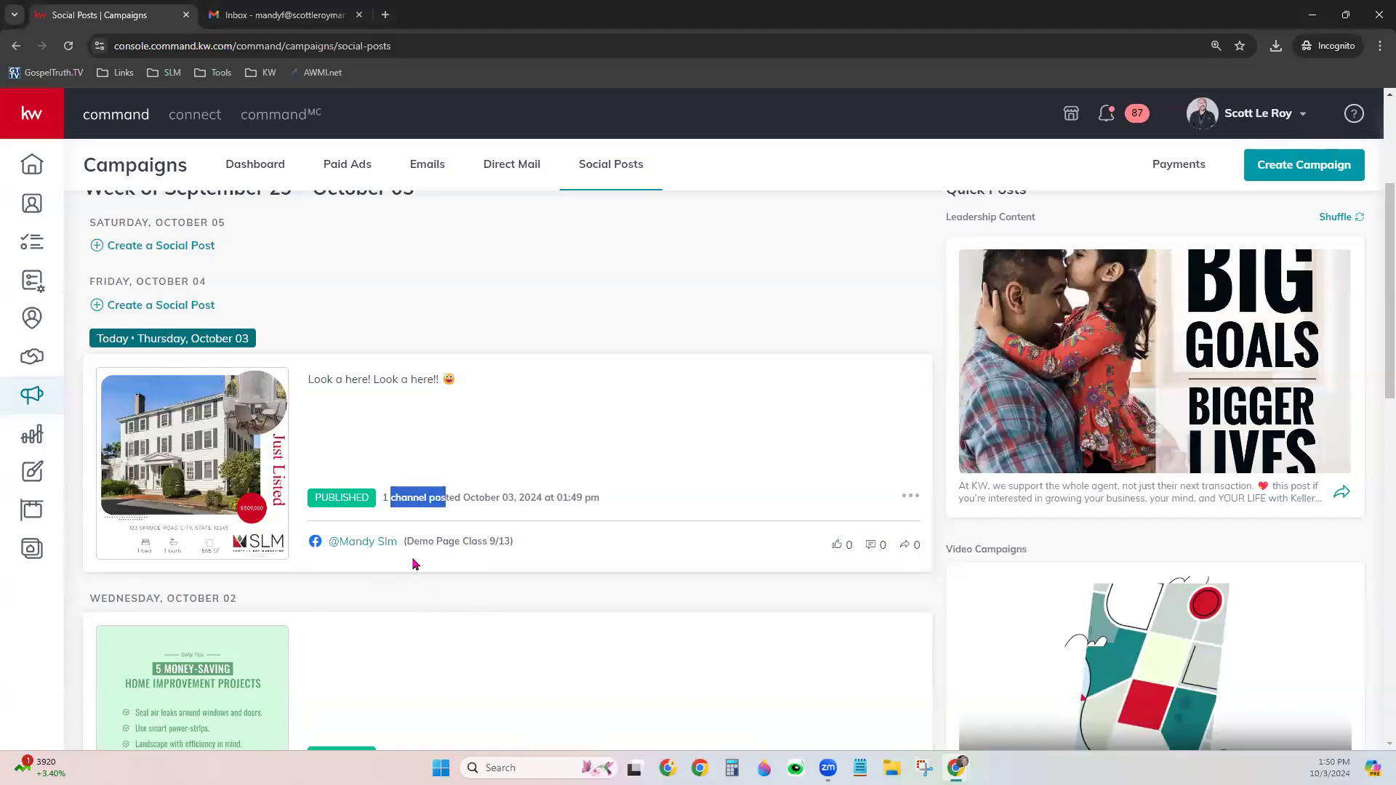
{"action": "left_click", "coordinate": [527, 247]}
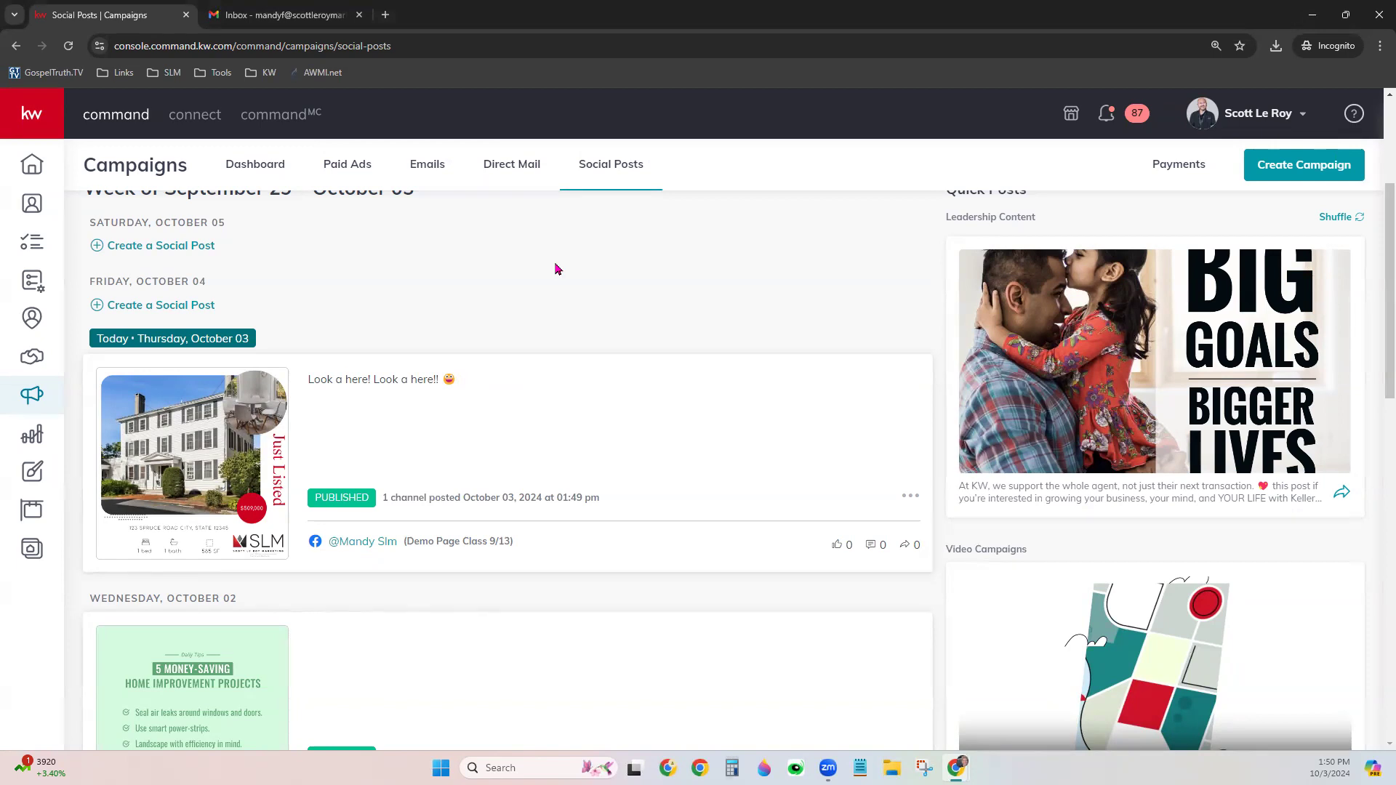
{"action": "scroll", "coordinate": [574, 311], "scroll_direction": "up", "scroll_amount": 4}
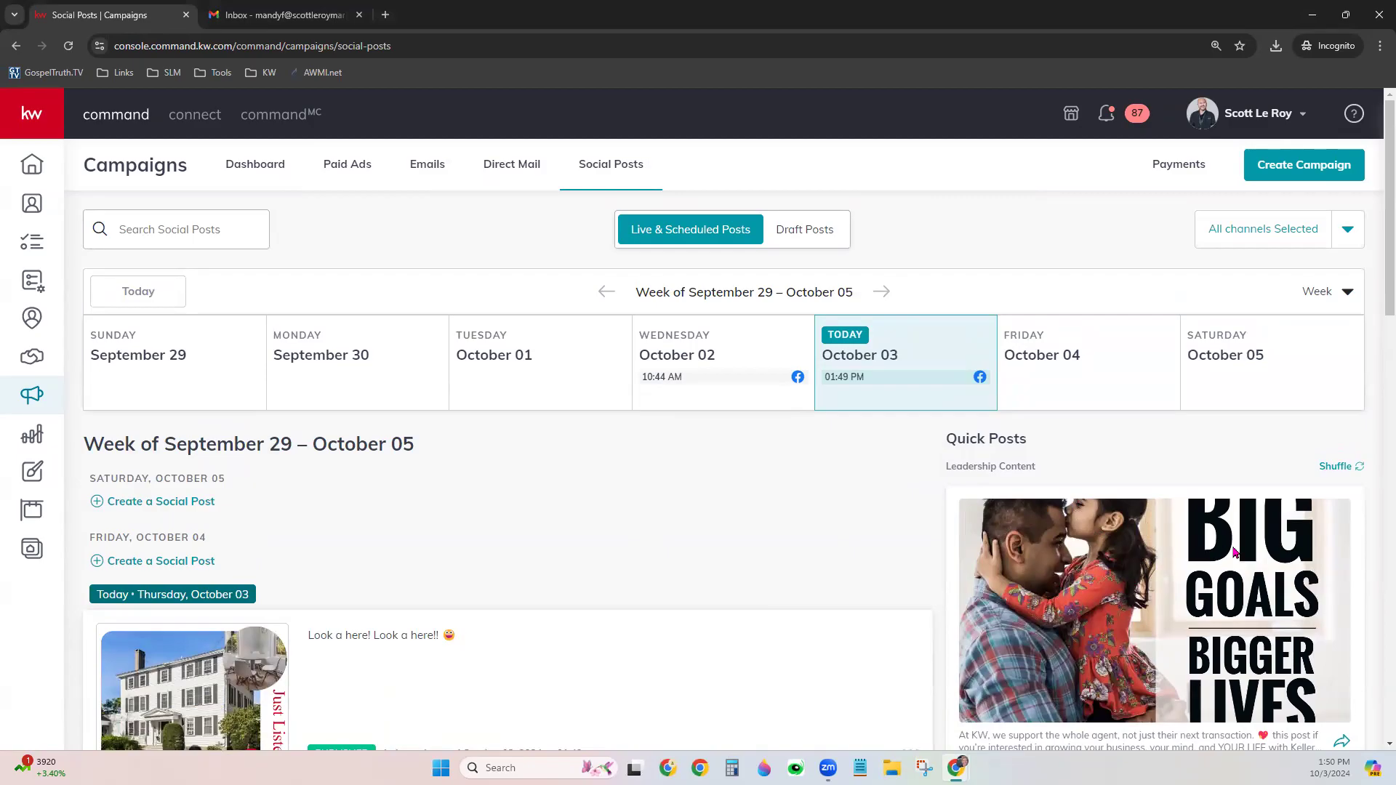
{"action": "scroll", "coordinate": [1376, 516], "scroll_direction": "down", "scroll_amount": 3}
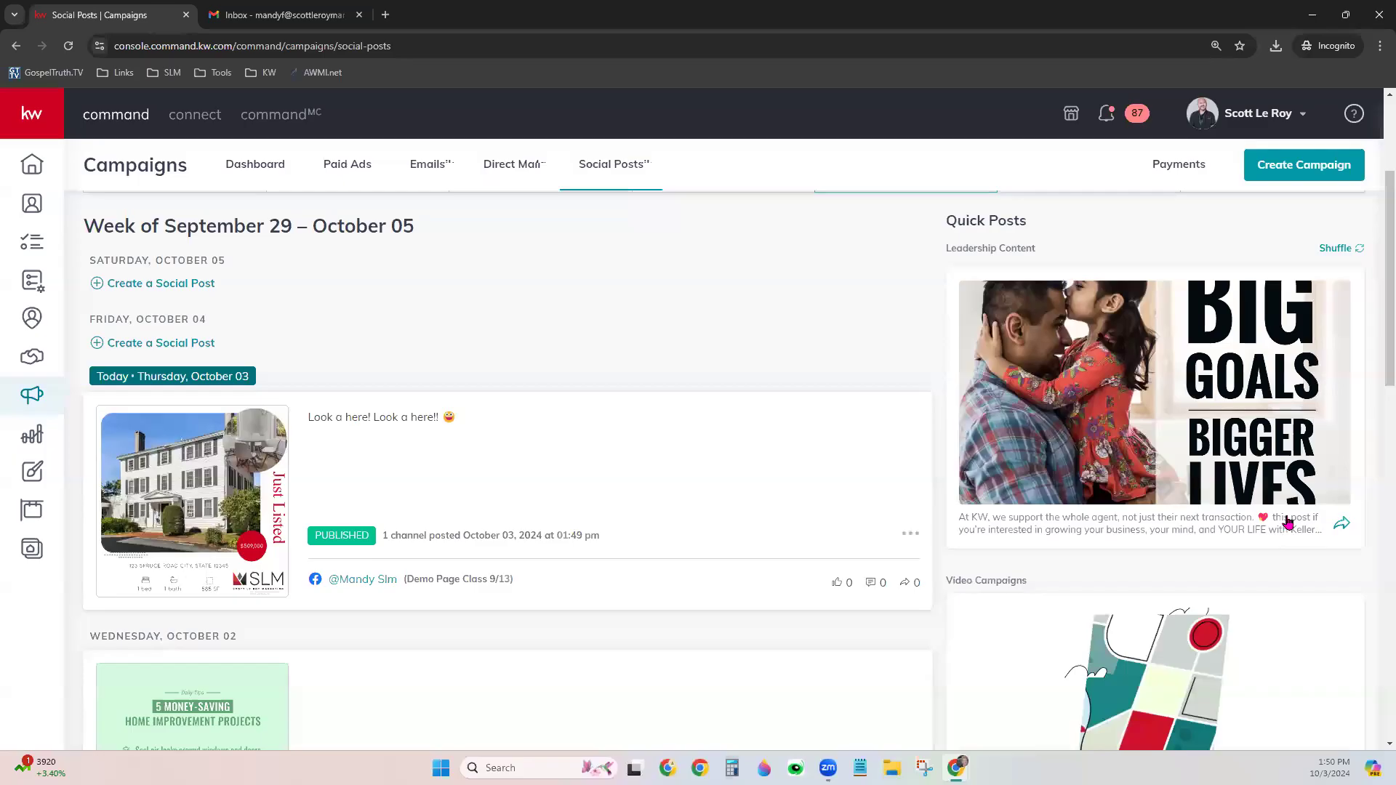
{"action": "scroll", "coordinate": [1286, 522], "scroll_direction": "down", "scroll_amount": 5}
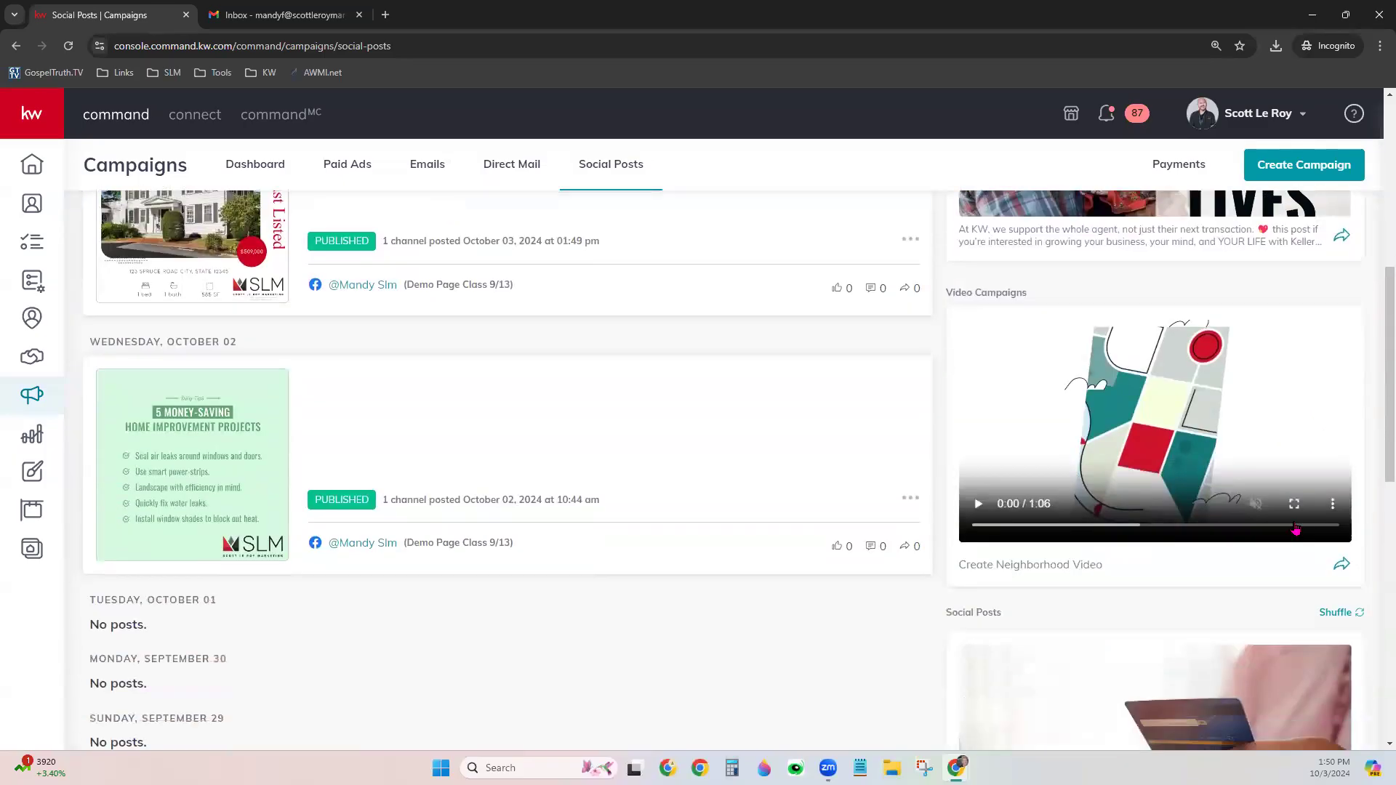
{"action": "scroll", "coordinate": [1300, 526], "scroll_direction": "down", "scroll_amount": 1}
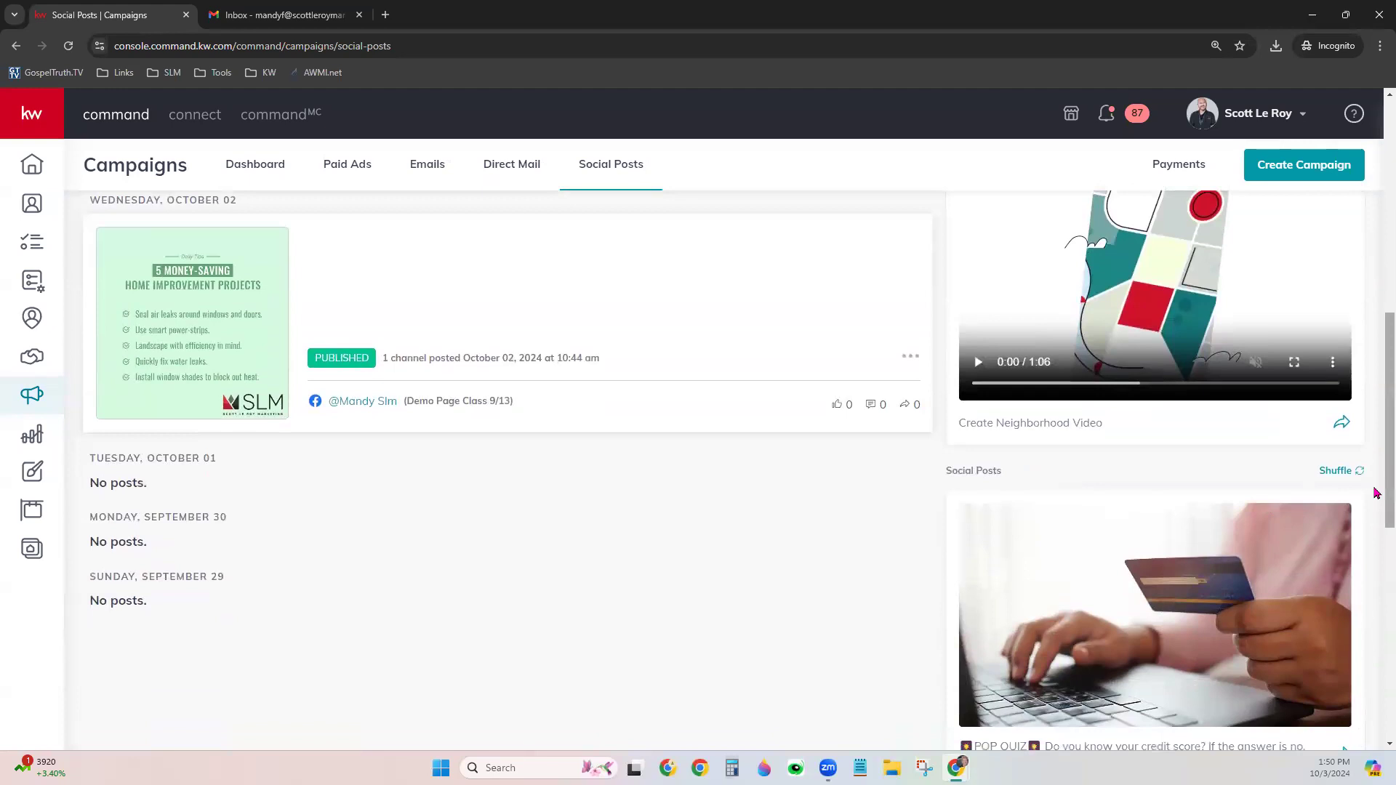
{"action": "scroll", "coordinate": [1306, 605], "scroll_direction": "down", "scroll_amount": 2}
{"action": "scroll", "coordinate": [1257, 469], "scroll_direction": "down", "scroll_amount": 4}
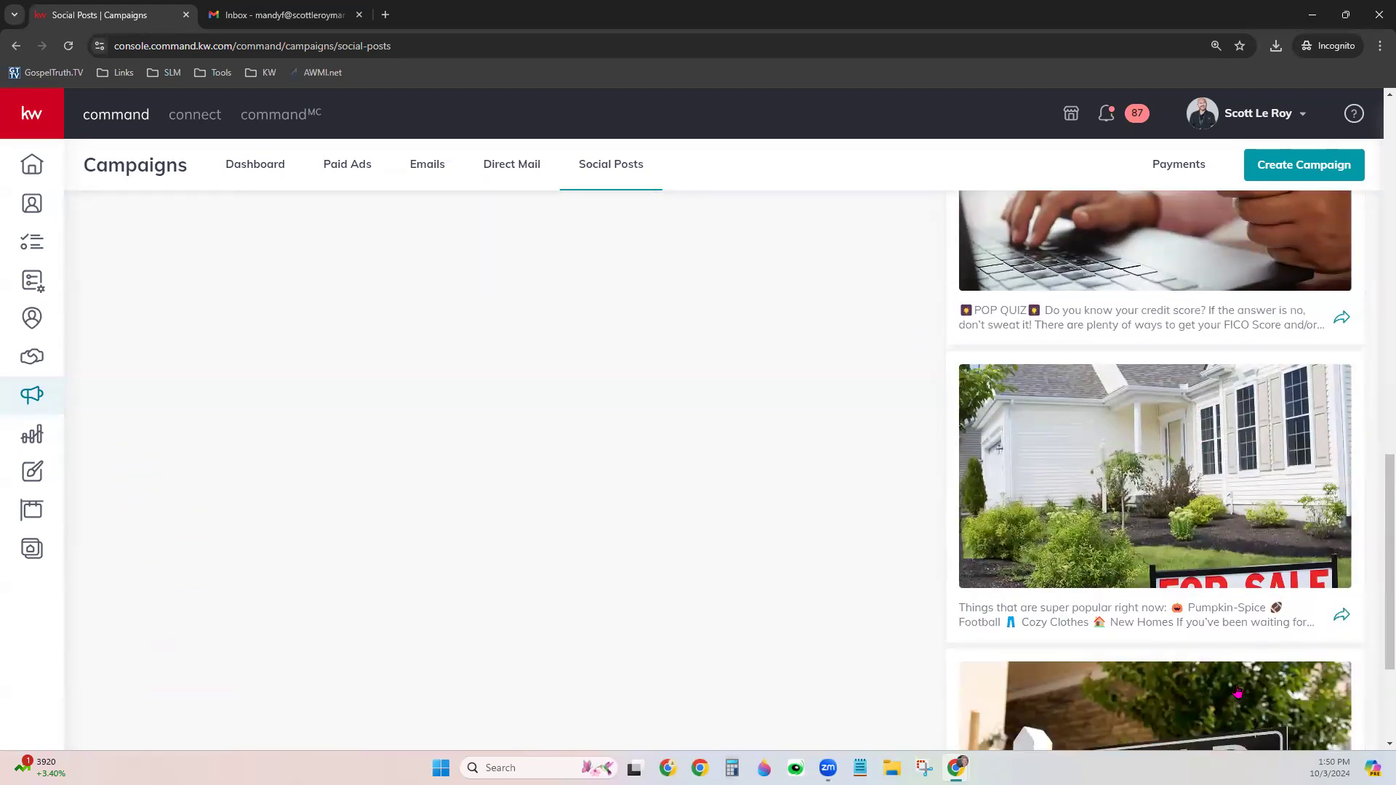
{"action": "scroll", "coordinate": [1238, 694], "scroll_direction": "down", "scroll_amount": 2}
{"action": "scroll", "coordinate": [1237, 690], "scroll_direction": "down", "scroll_amount": 1}
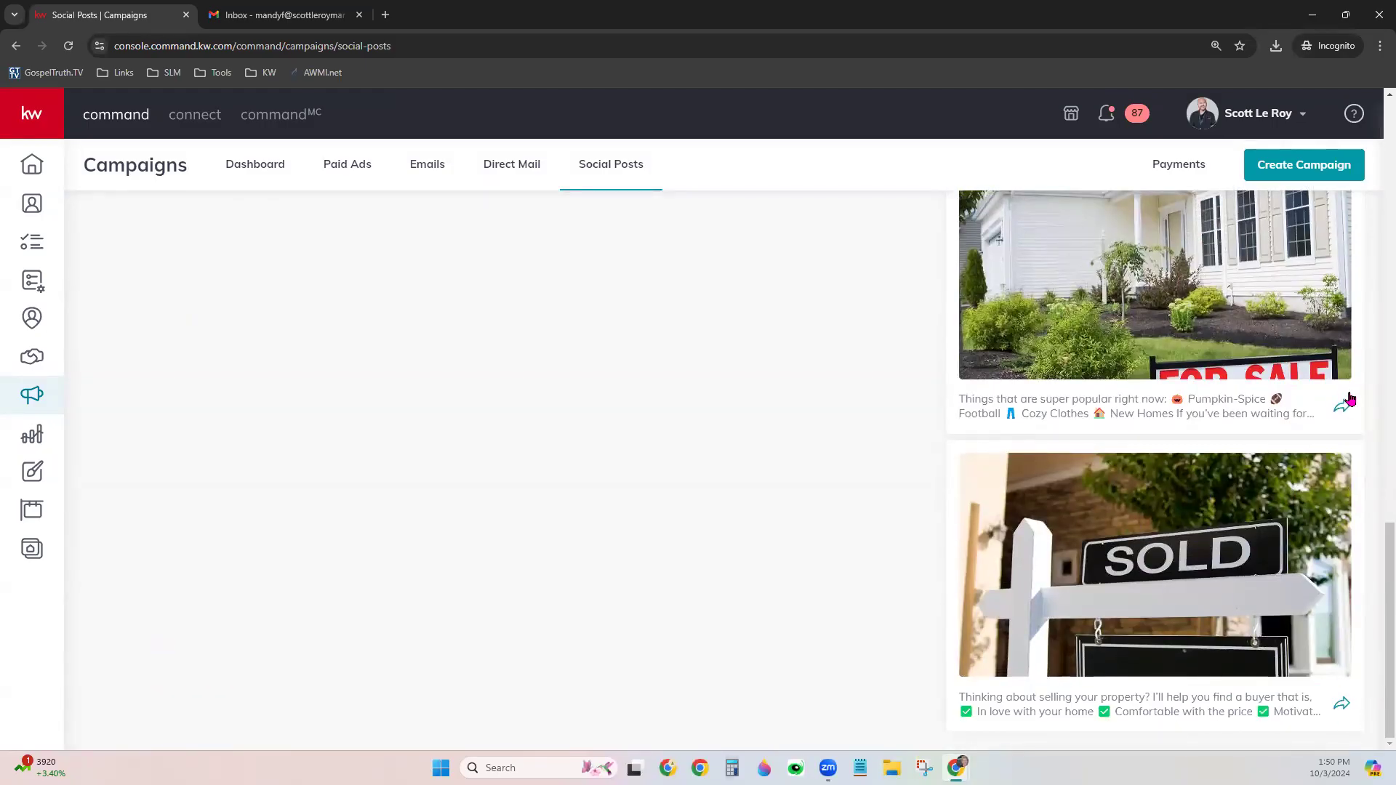
Reuse the Pumpkin-Spice For Sale post as a new Facebook post
{"action": "left_click", "coordinate": [1340, 553]}
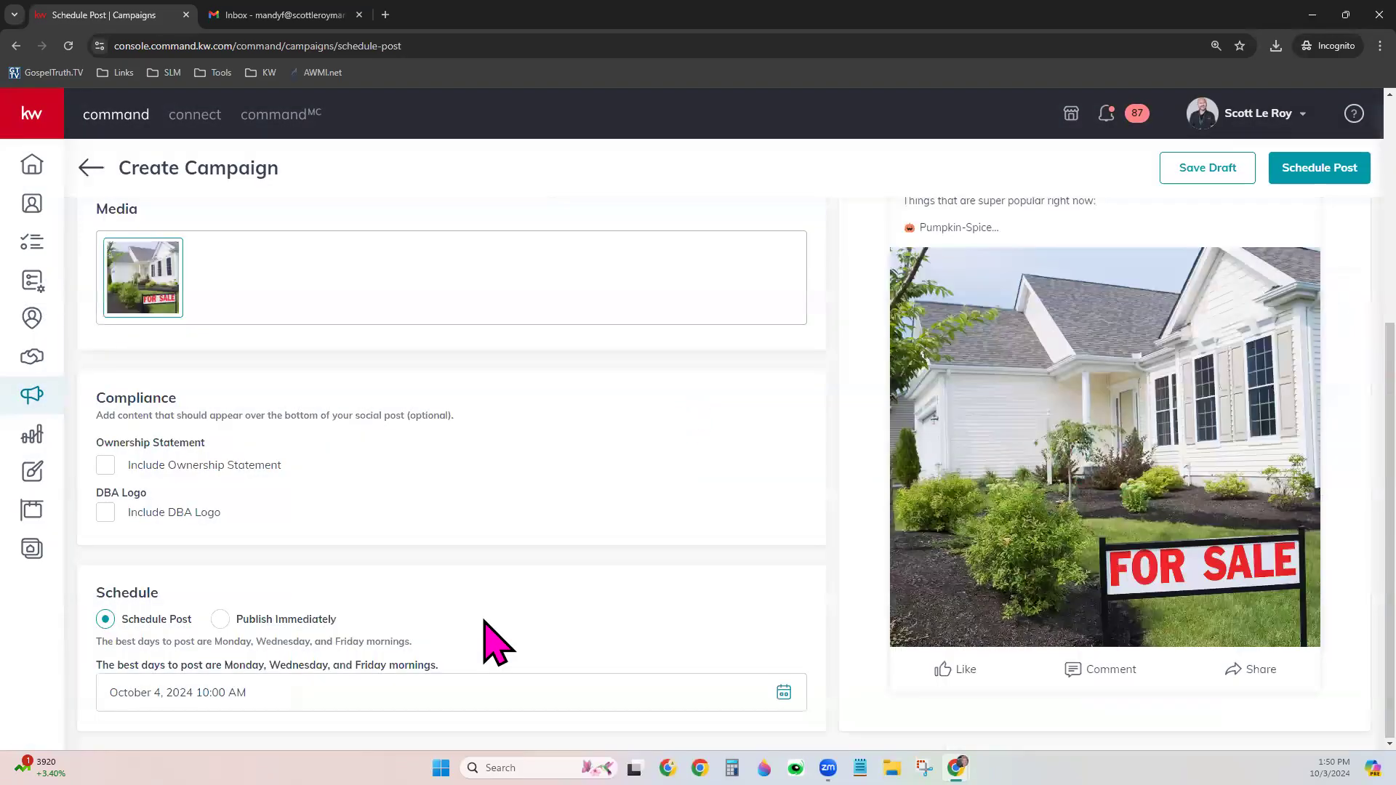
{"action": "scroll", "coordinate": [557, 492], "scroll_direction": "up", "scroll_amount": 5}
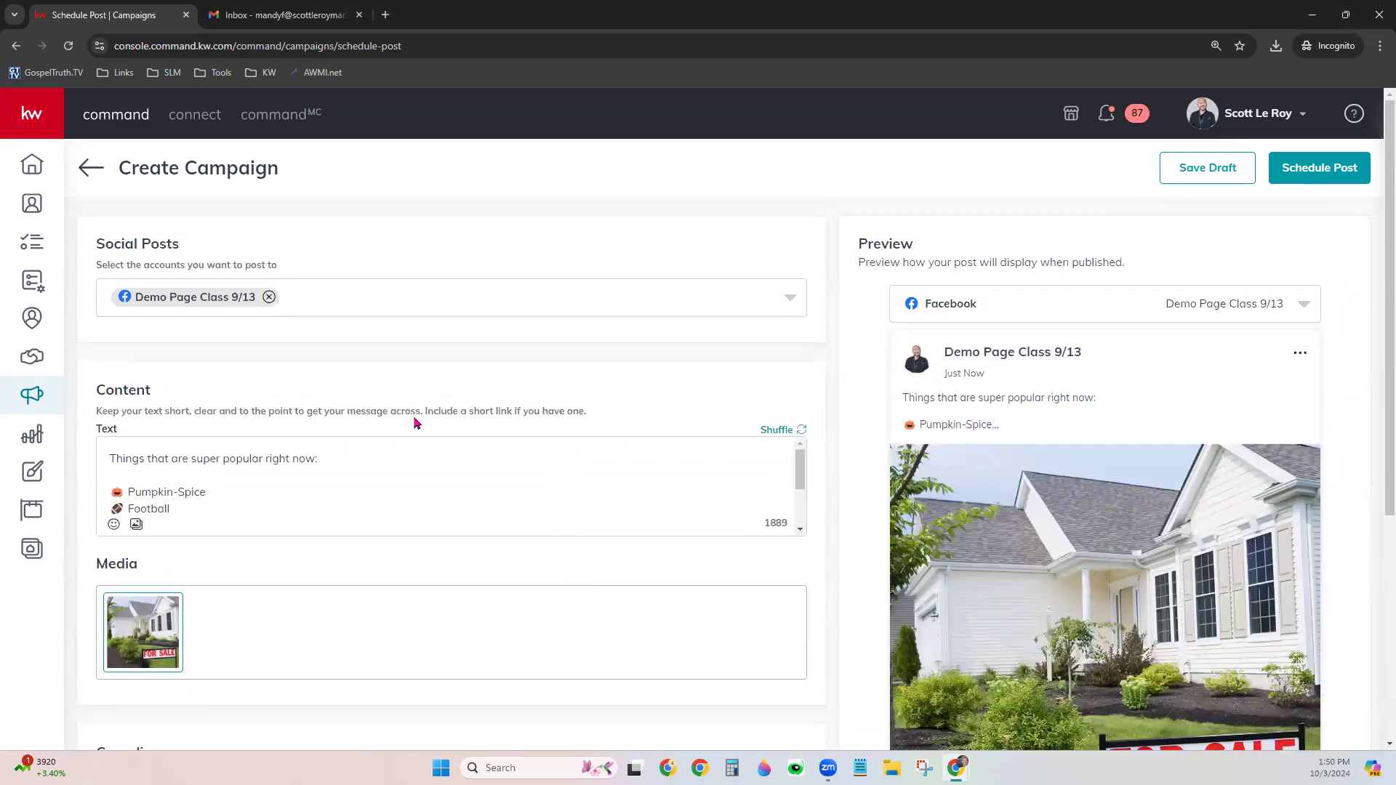
{"action": "scroll", "coordinate": [398, 566], "scroll_direction": "down", "scroll_amount": 3}
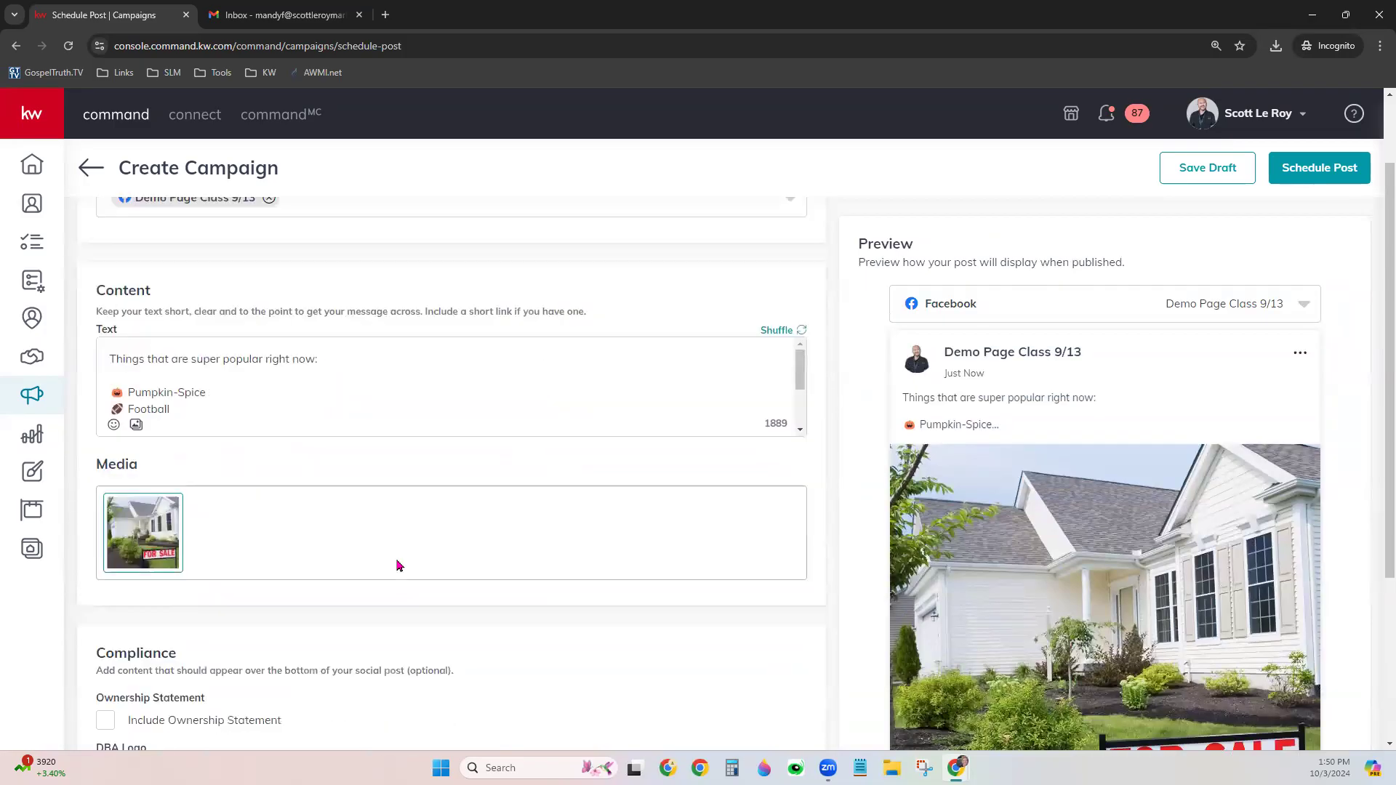
{"action": "scroll", "coordinate": [349, 525], "scroll_direction": "down", "scroll_amount": 2}
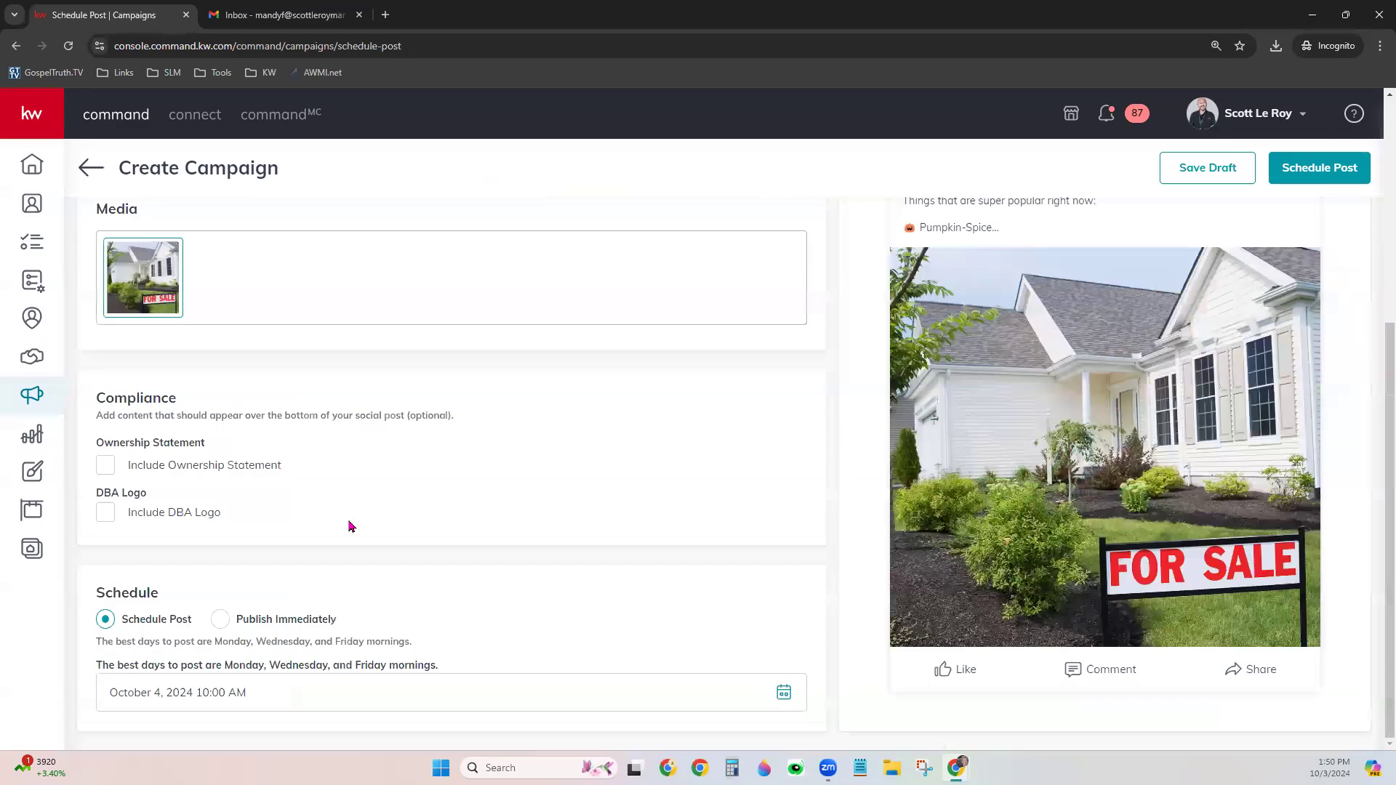
{"action": "scroll", "coordinate": [1268, 445], "scroll_direction": "up", "scroll_amount": 3}
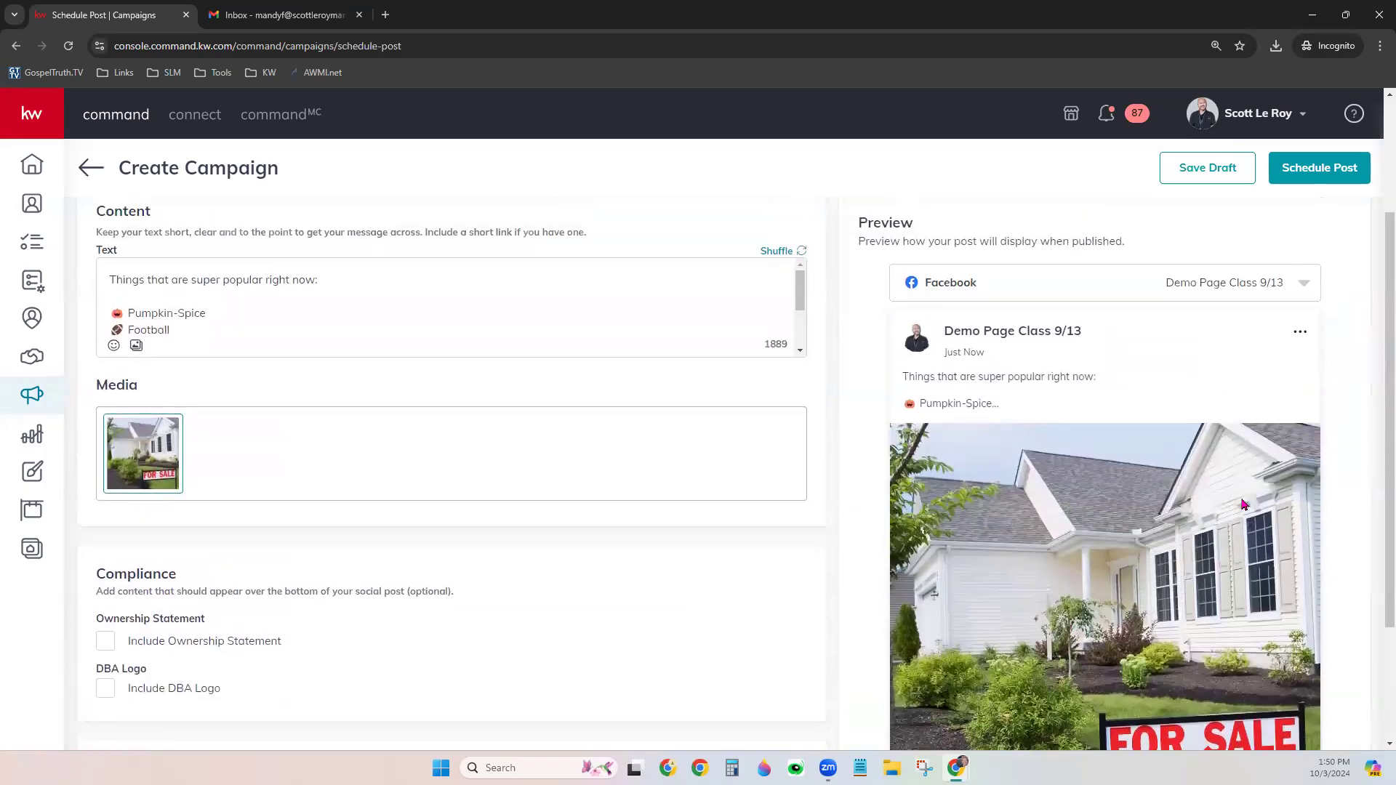
{"action": "scroll", "coordinate": [1242, 503], "scroll_direction": "down", "scroll_amount": 3}
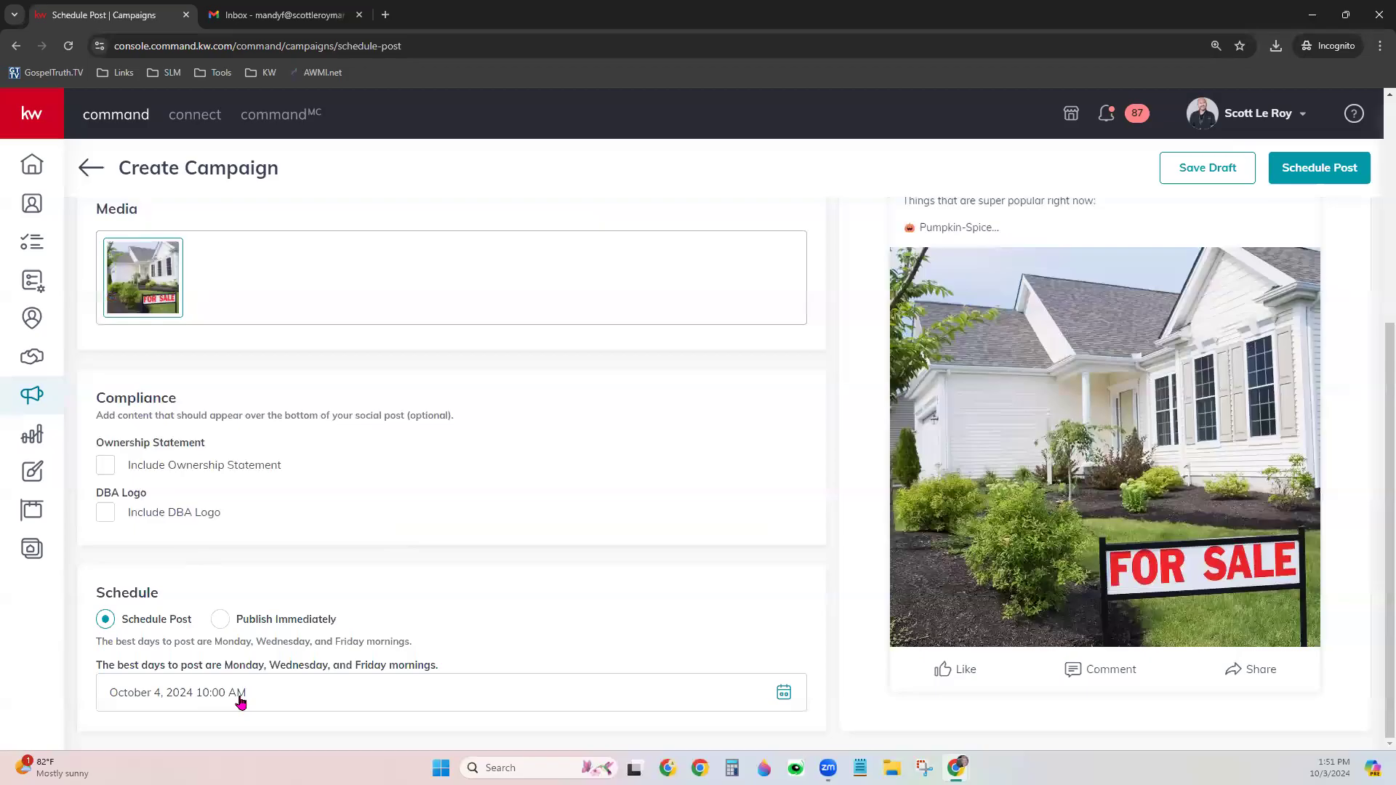
Schedule the For Sale post for October 9, 2024 at 10:00 AM and confirm it
{"action": "left_click", "coordinate": [783, 693]}
{"action": "scroll", "coordinate": [643, 683], "scroll_direction": "down", "scroll_amount": 3}
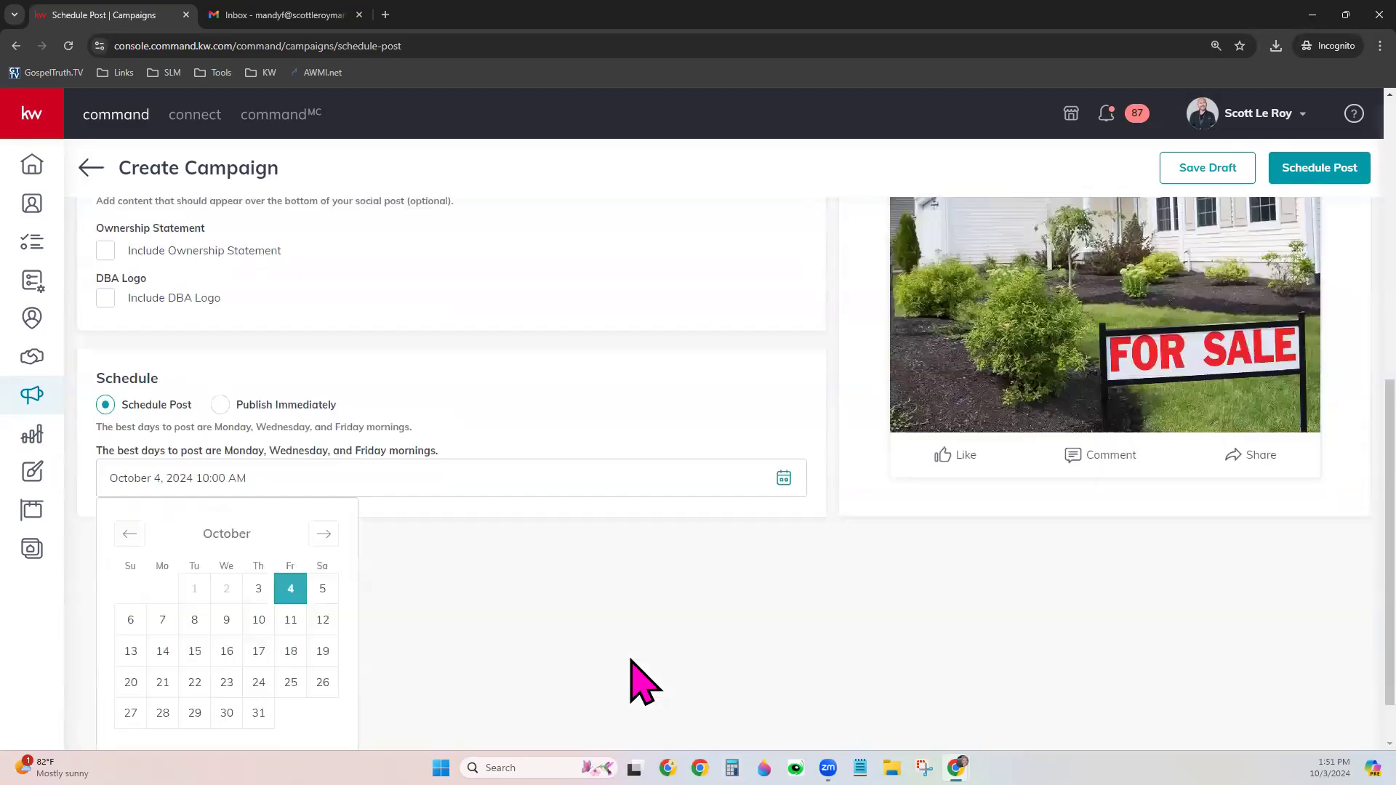
{"action": "scroll", "coordinate": [643, 683], "scroll_direction": "down", "scroll_amount": 1}
{"action": "left_click", "coordinate": [226, 588]}
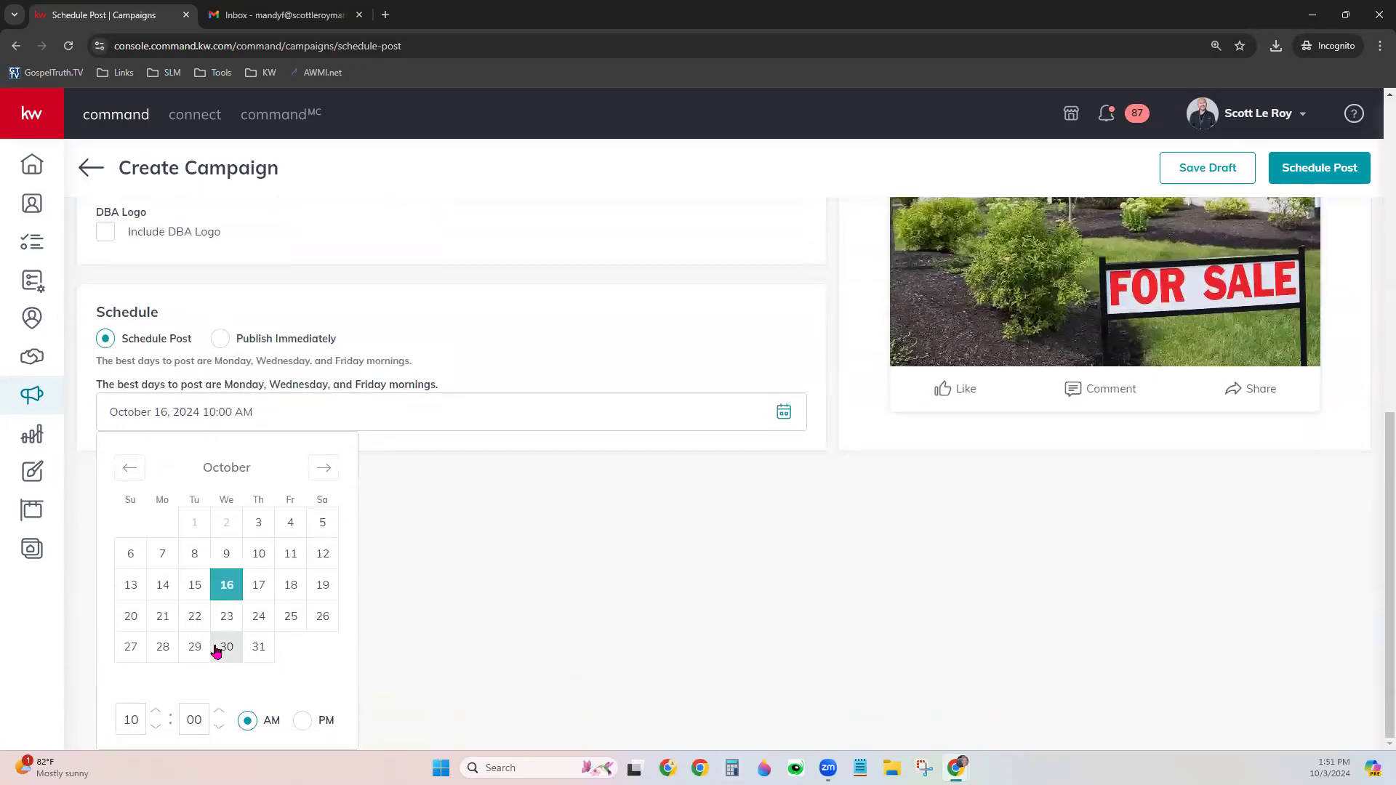
{"action": "left_click", "coordinate": [226, 553]}
{"action": "left_click", "coordinate": [643, 546]}
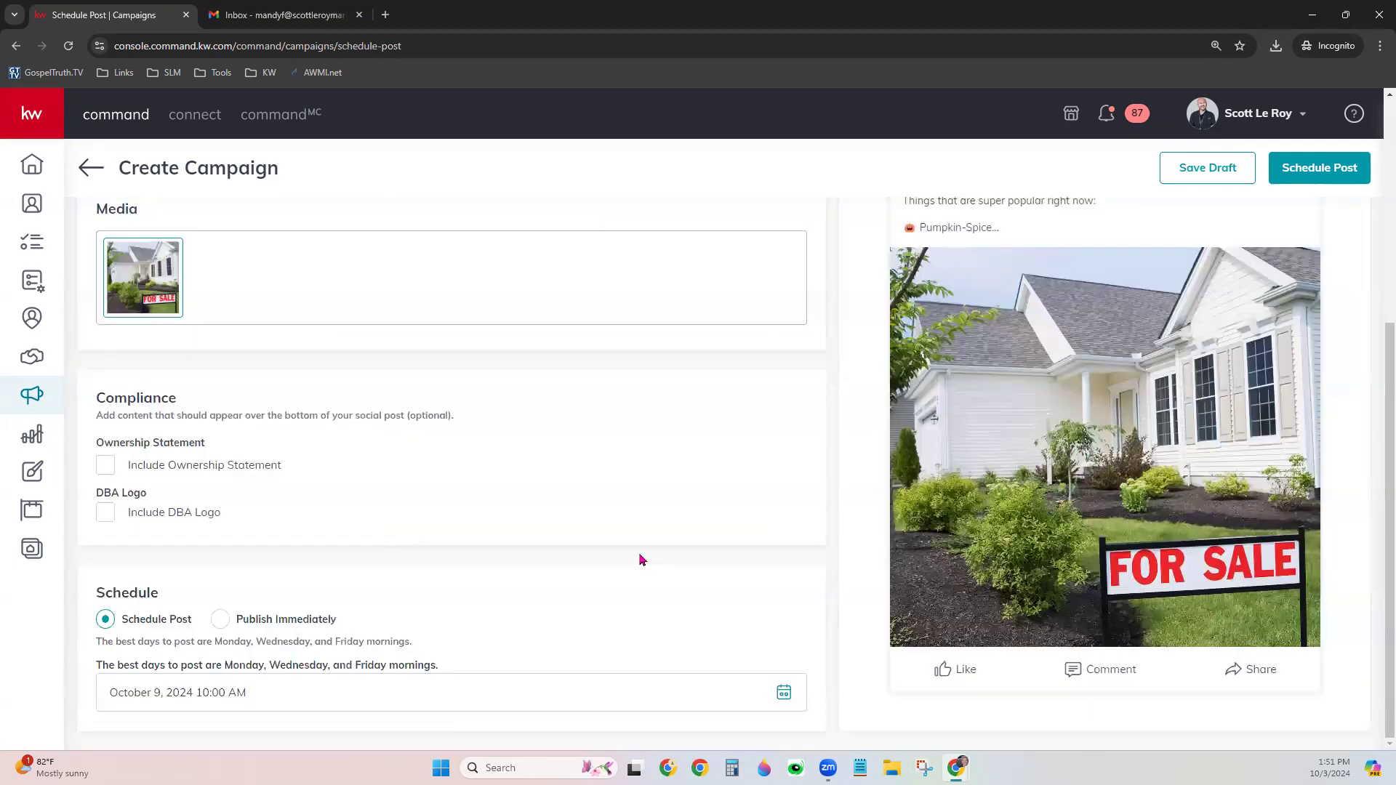
{"action": "left_click", "coordinate": [1335, 174]}
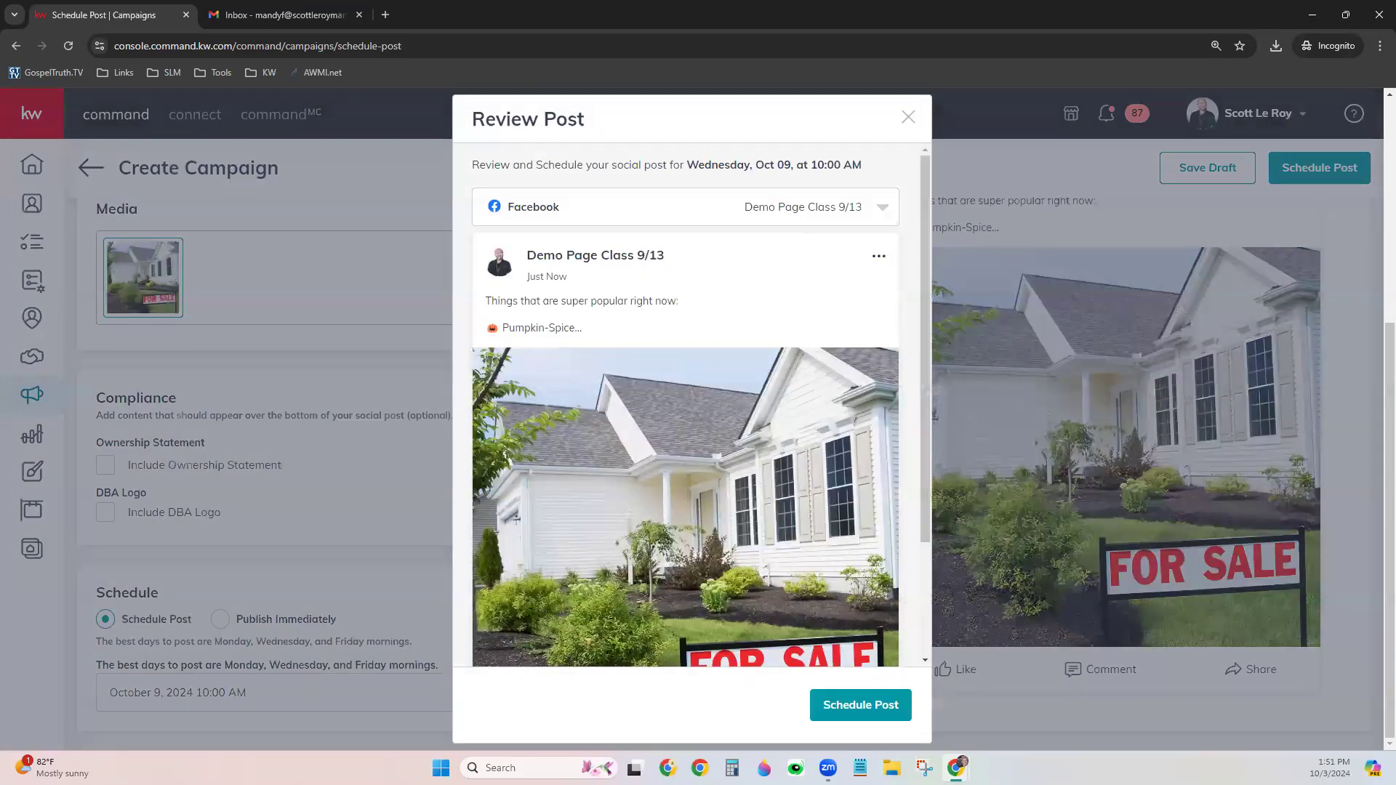
{"action": "left_click", "coordinate": [870, 710]}
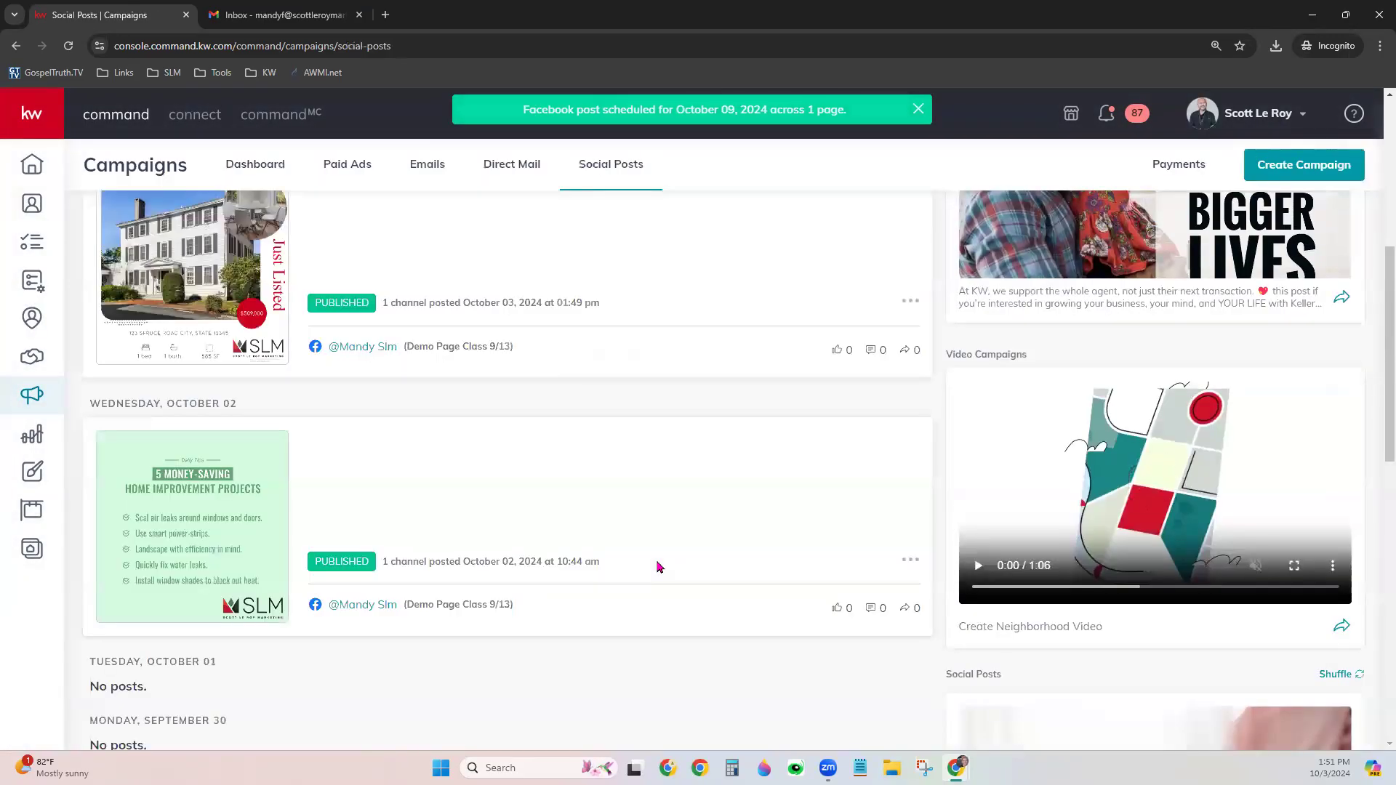
Start a neighborhood video, search 'Boston, MA' and choose Readville as the neighborhood
{"action": "scroll", "coordinate": [657, 564], "scroll_direction": "up", "scroll_amount": 4}
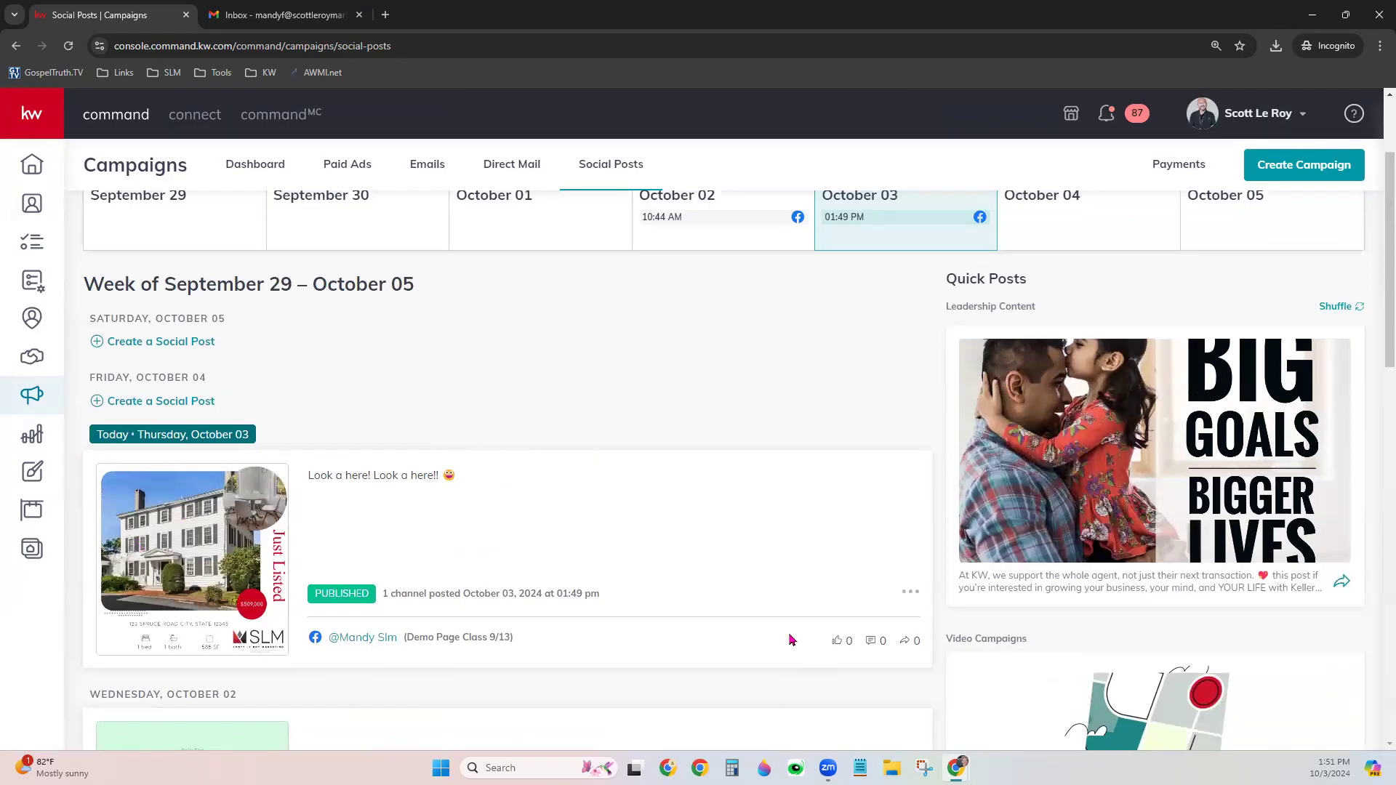
{"action": "scroll", "coordinate": [1205, 545], "scroll_direction": "down", "scroll_amount": 2}
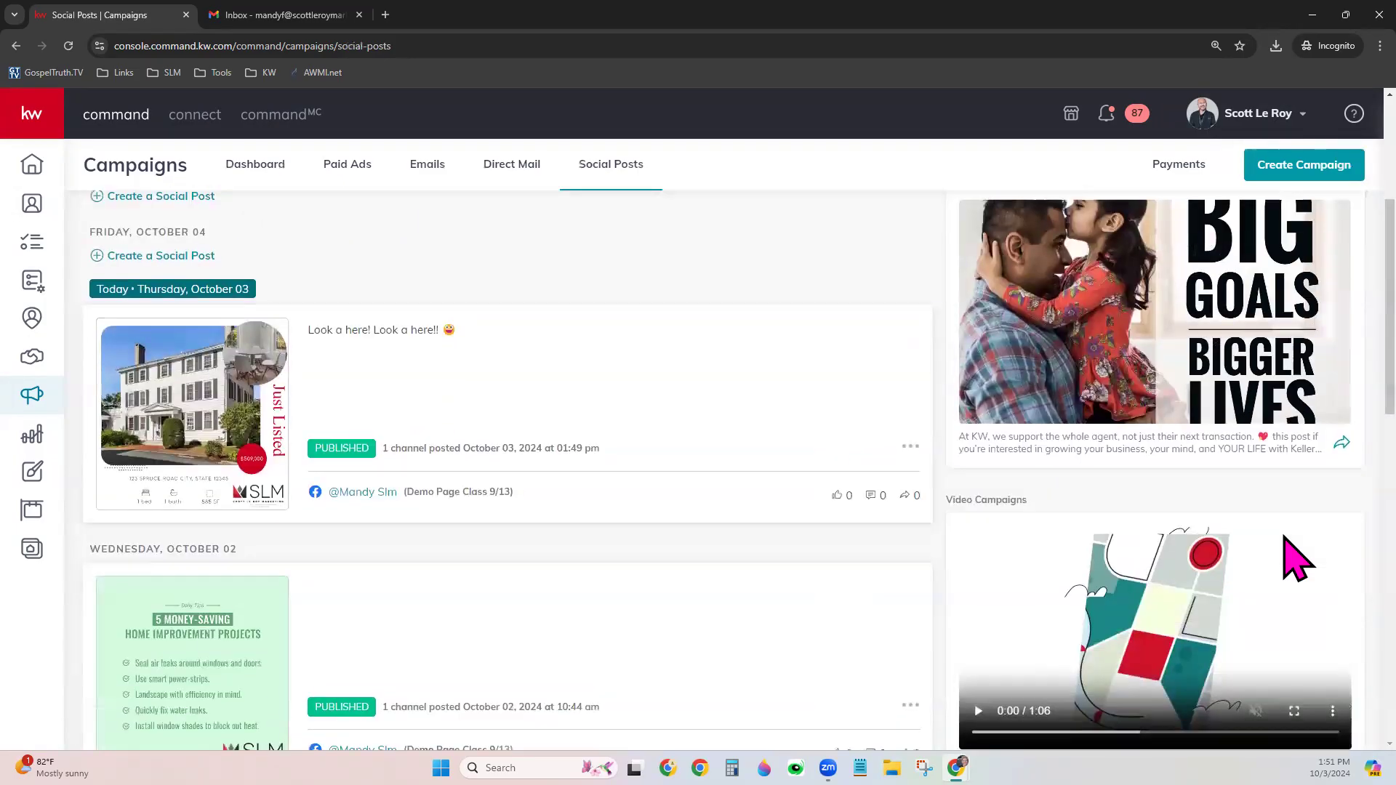
{"action": "scroll", "coordinate": [1299, 665], "scroll_direction": "down", "scroll_amount": 2}
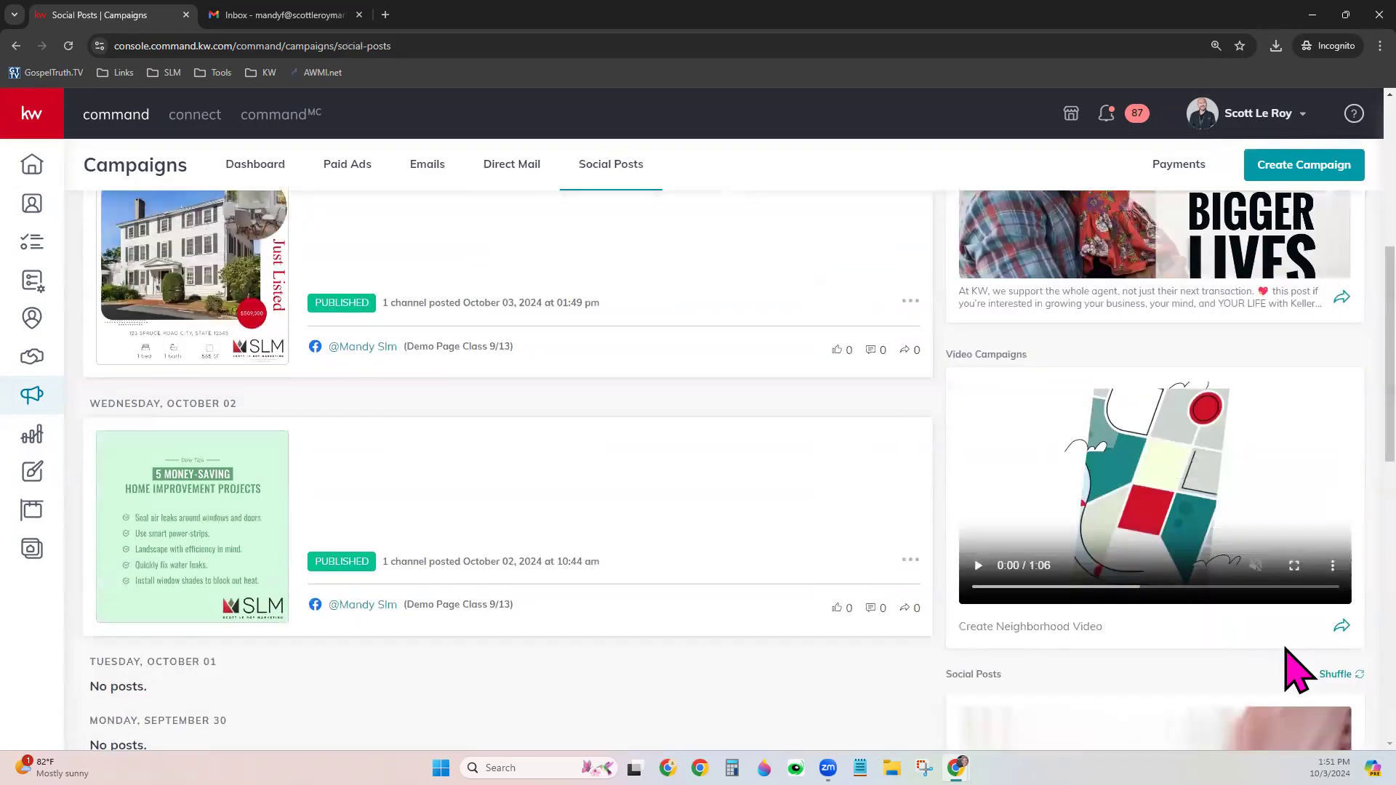
{"action": "left_click", "coordinate": [1340, 629]}
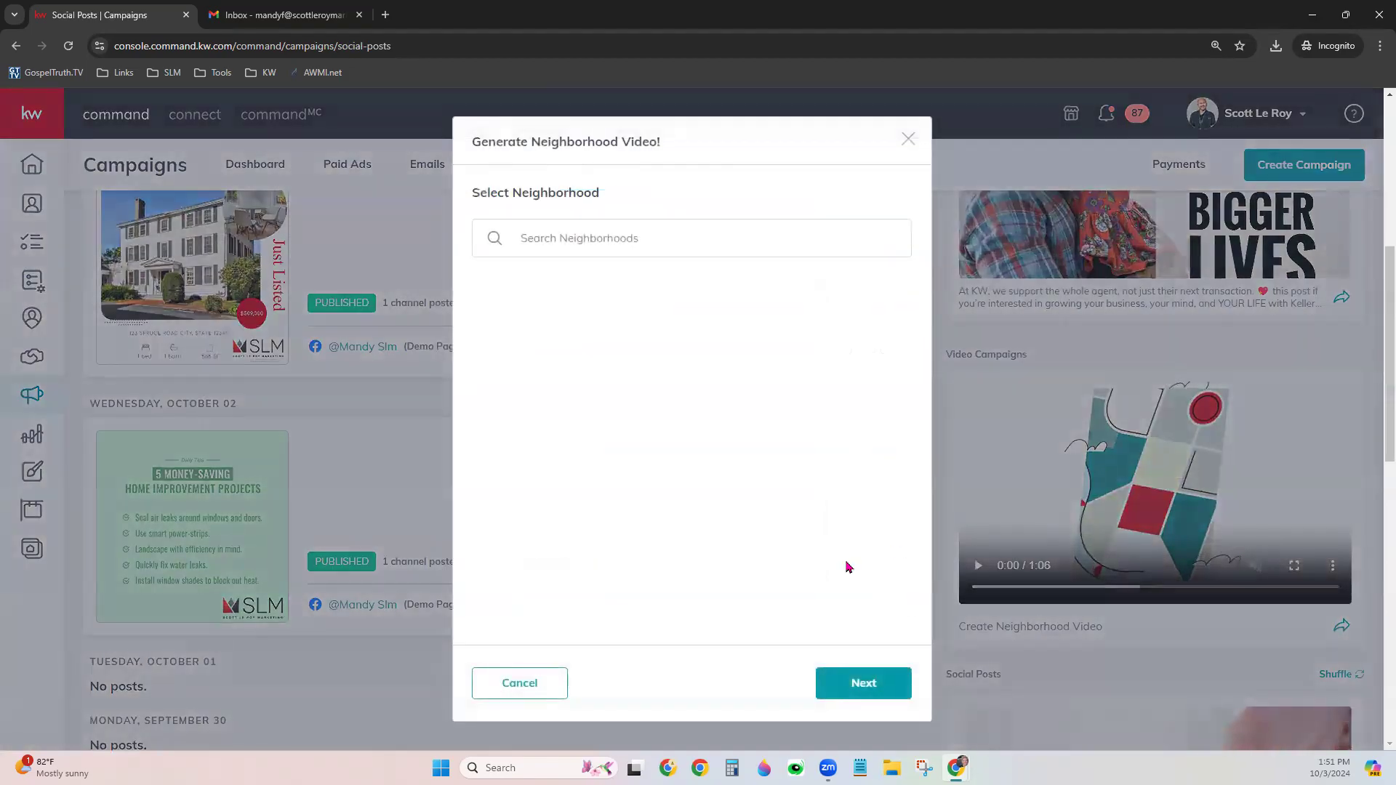
{"action": "left_click", "coordinate": [578, 238]}
{"action": "type", "text": "B"}
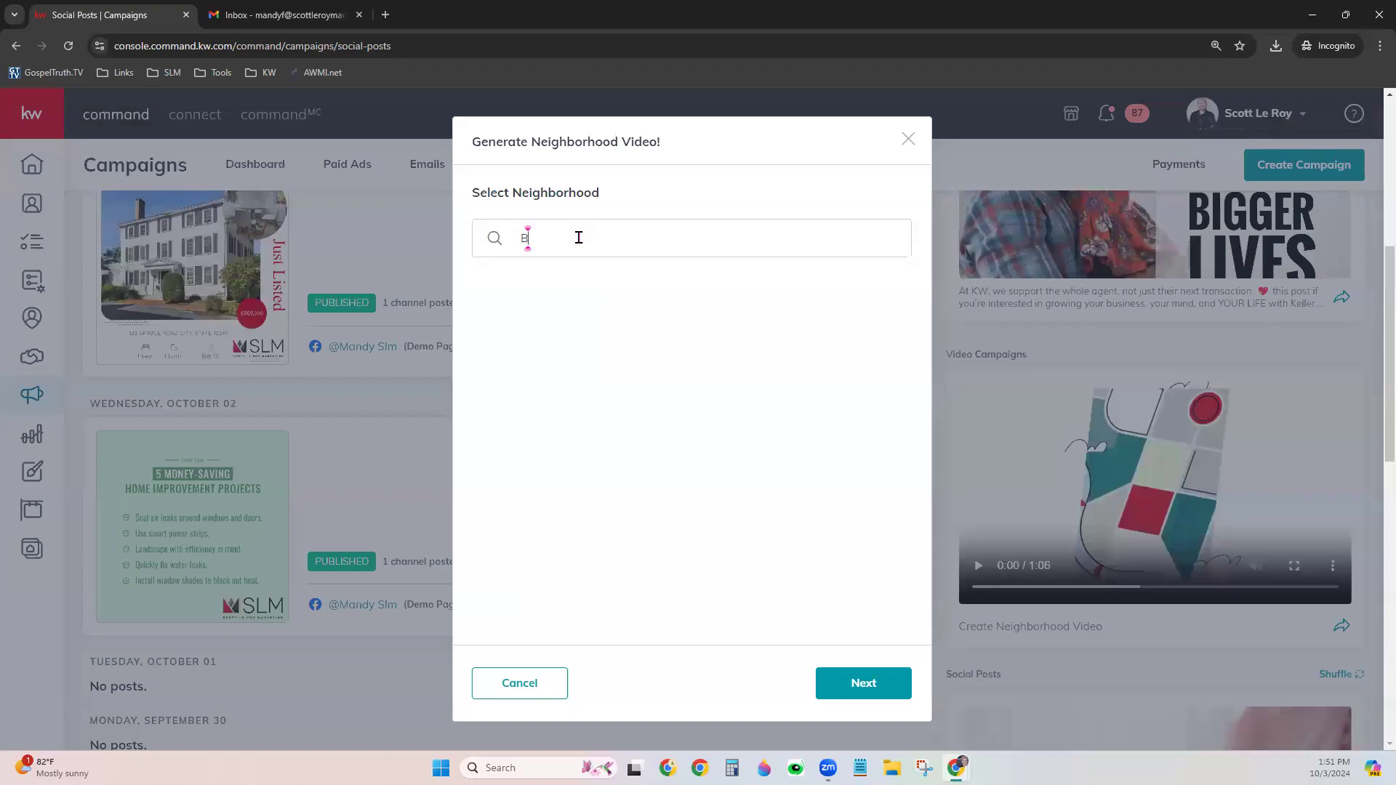
{"action": "type", "text": "oston, MA"}
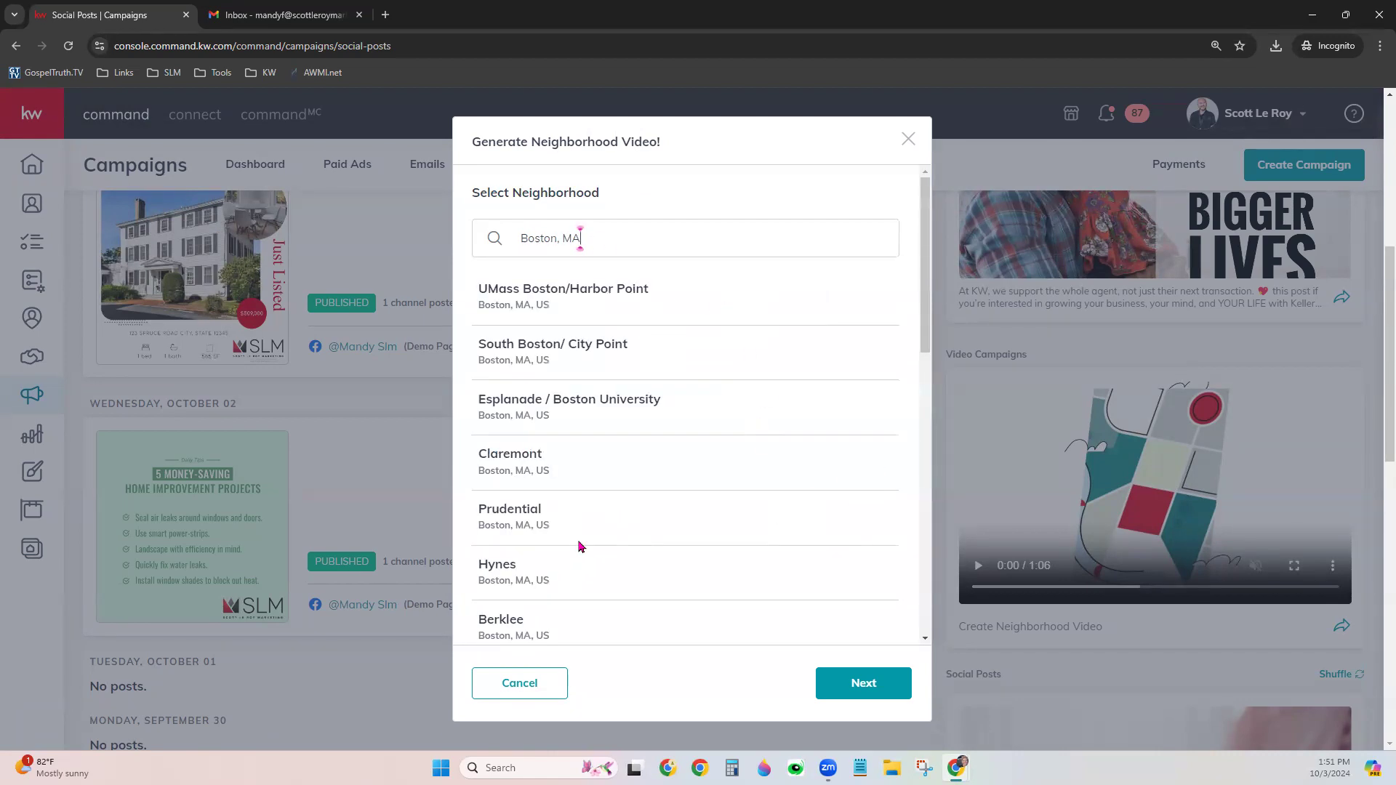
{"action": "scroll", "coordinate": [579, 545], "scroll_direction": "down", "scroll_amount": 5}
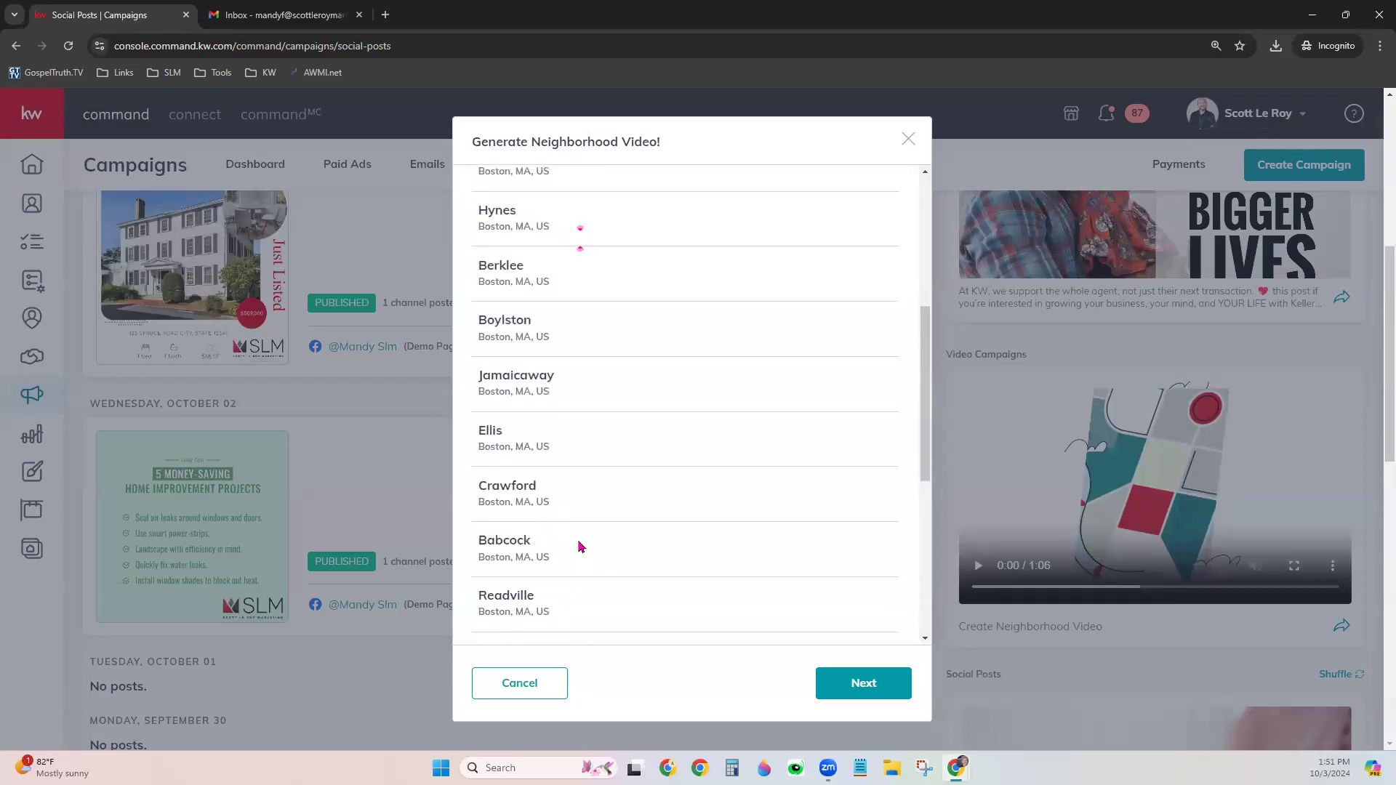
{"action": "scroll", "coordinate": [578, 545], "scroll_direction": "down", "scroll_amount": 1}
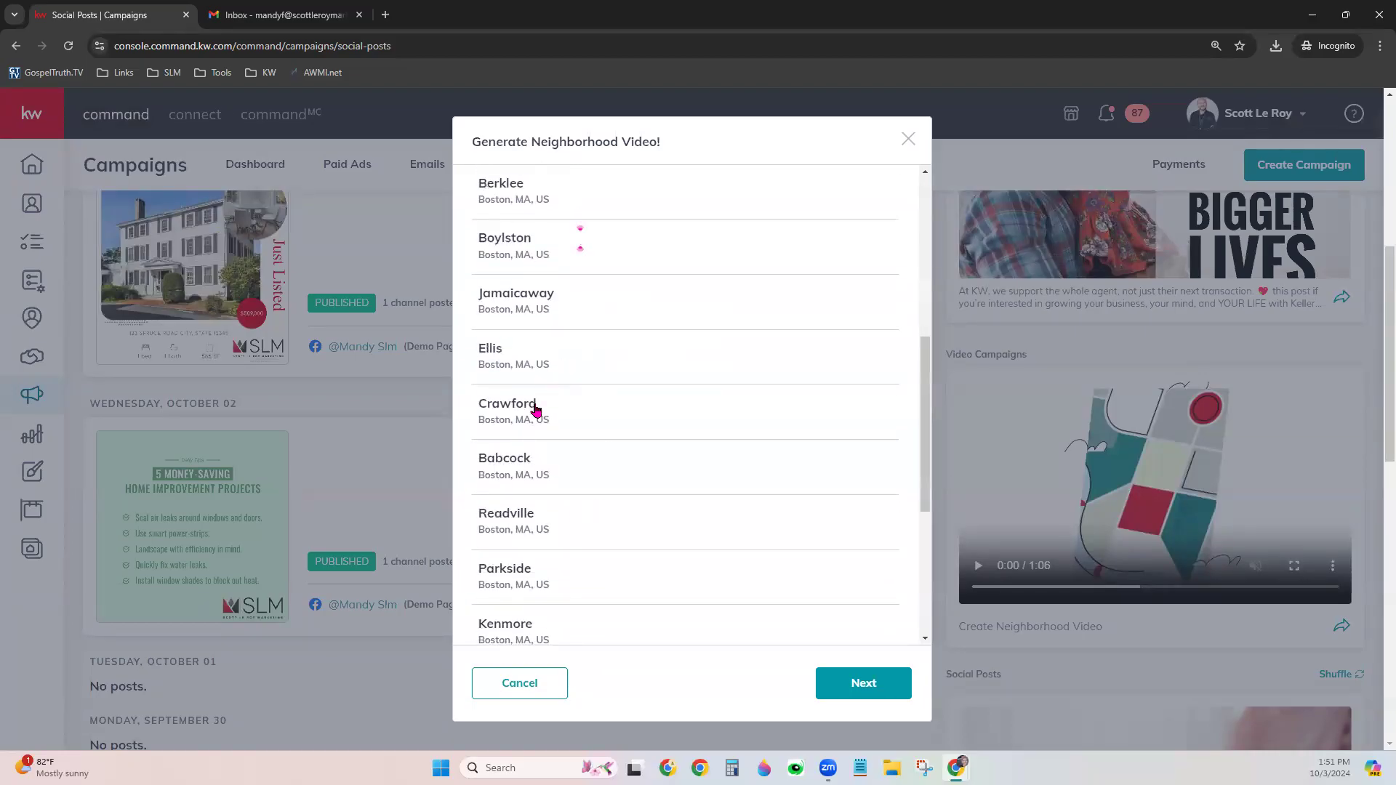
{"action": "left_click", "coordinate": [516, 517]}
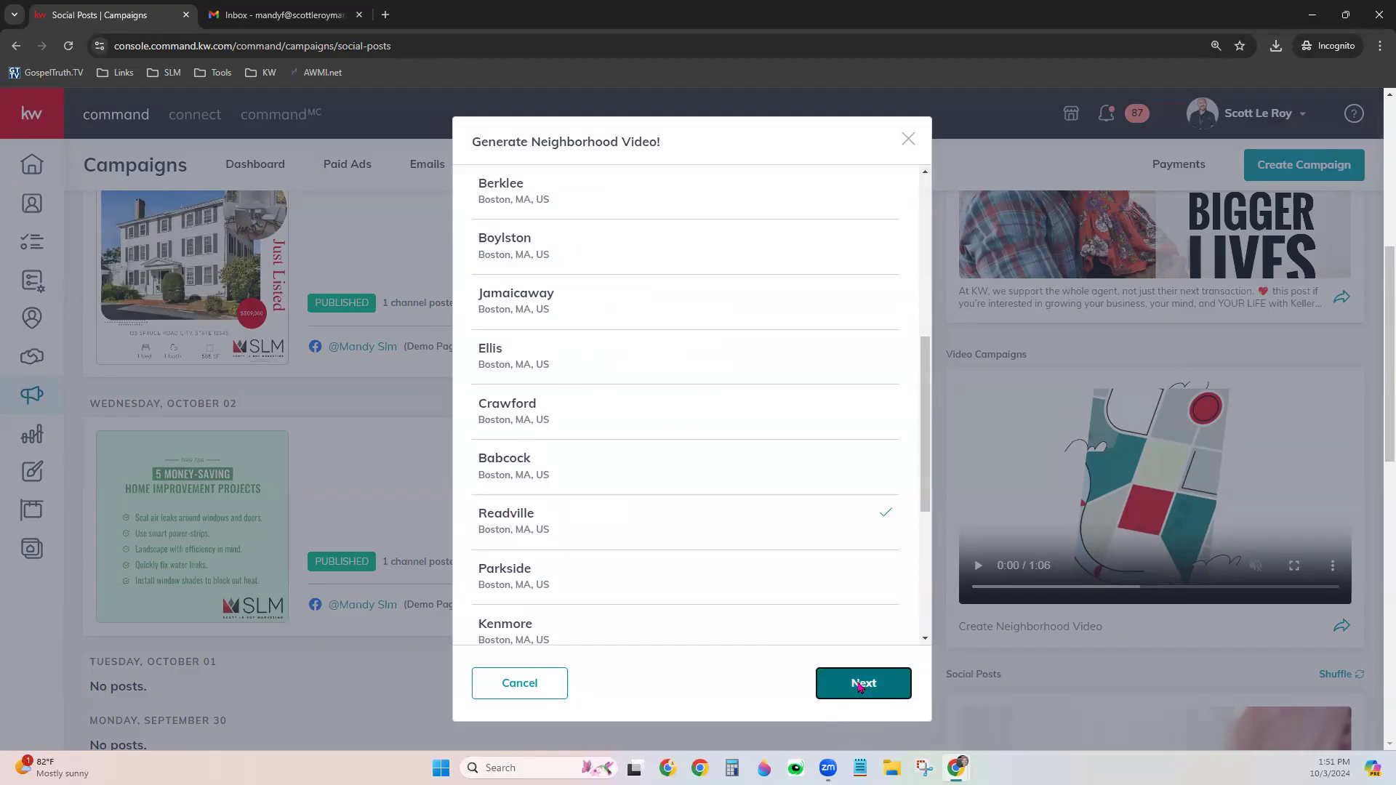
{"action": "left_click", "coordinate": [858, 687]}
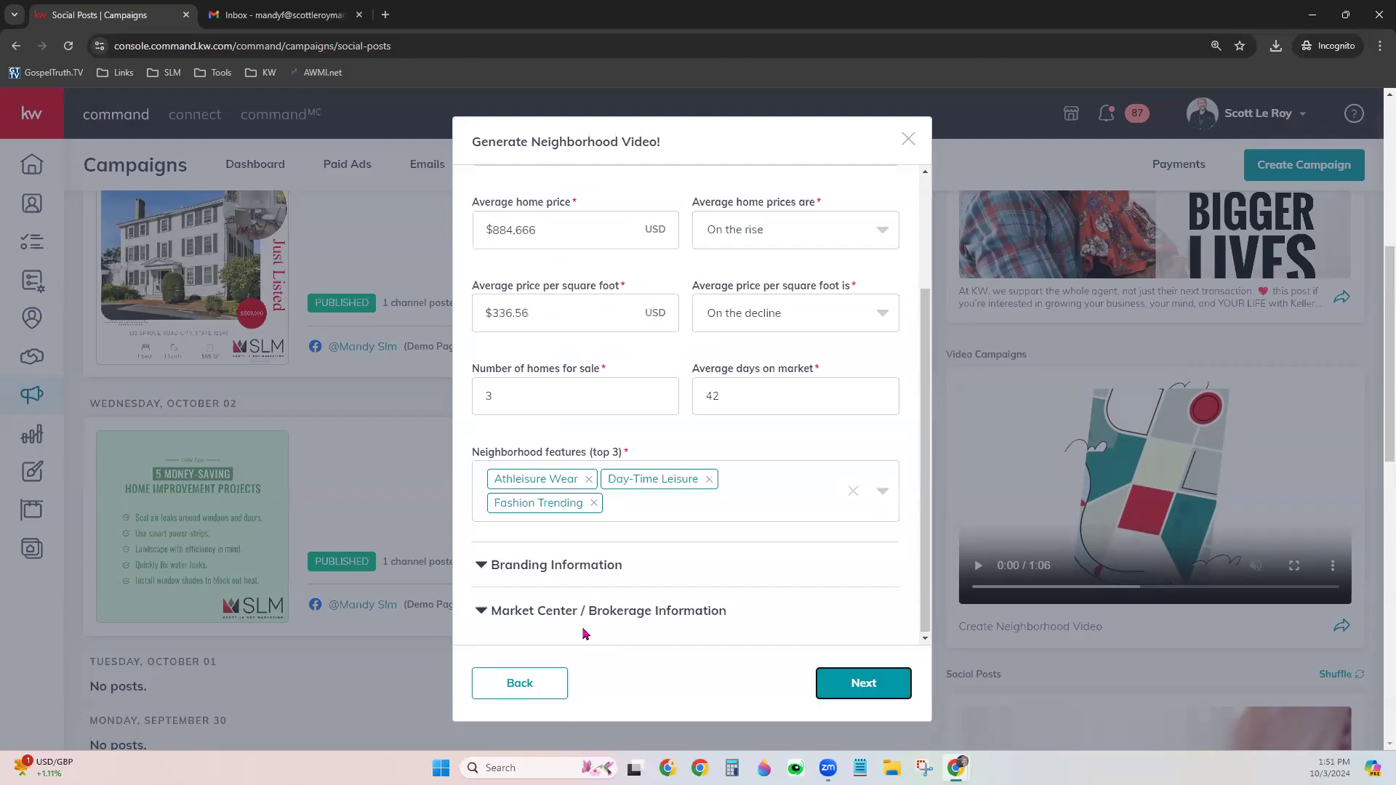
Check the Branding and Market Center / Brokerage information, then generate the Readville video
{"action": "scroll", "coordinate": [630, 557], "scroll_direction": "down", "scroll_amount": 1}
{"action": "left_click", "coordinate": [629, 558]}
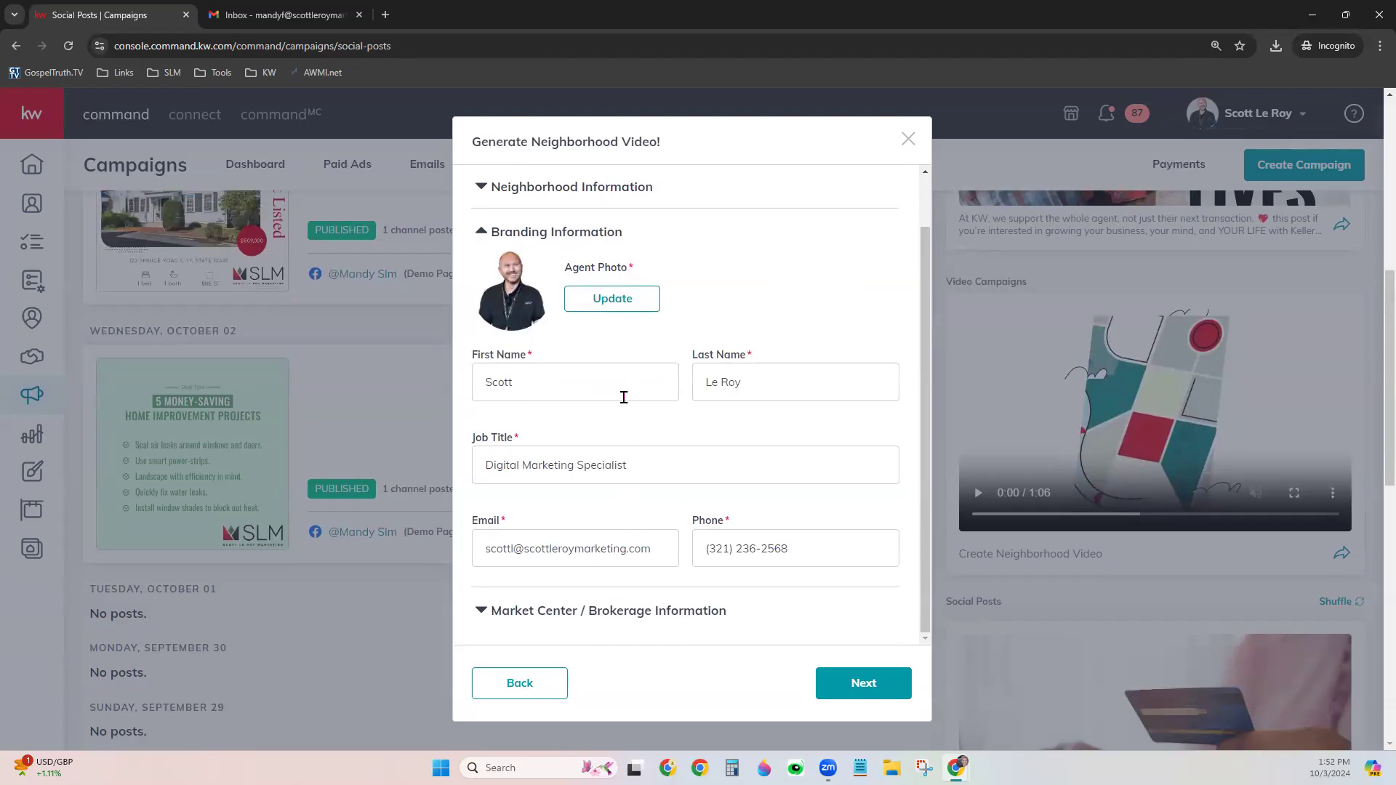
{"action": "left_click", "coordinate": [633, 629]}
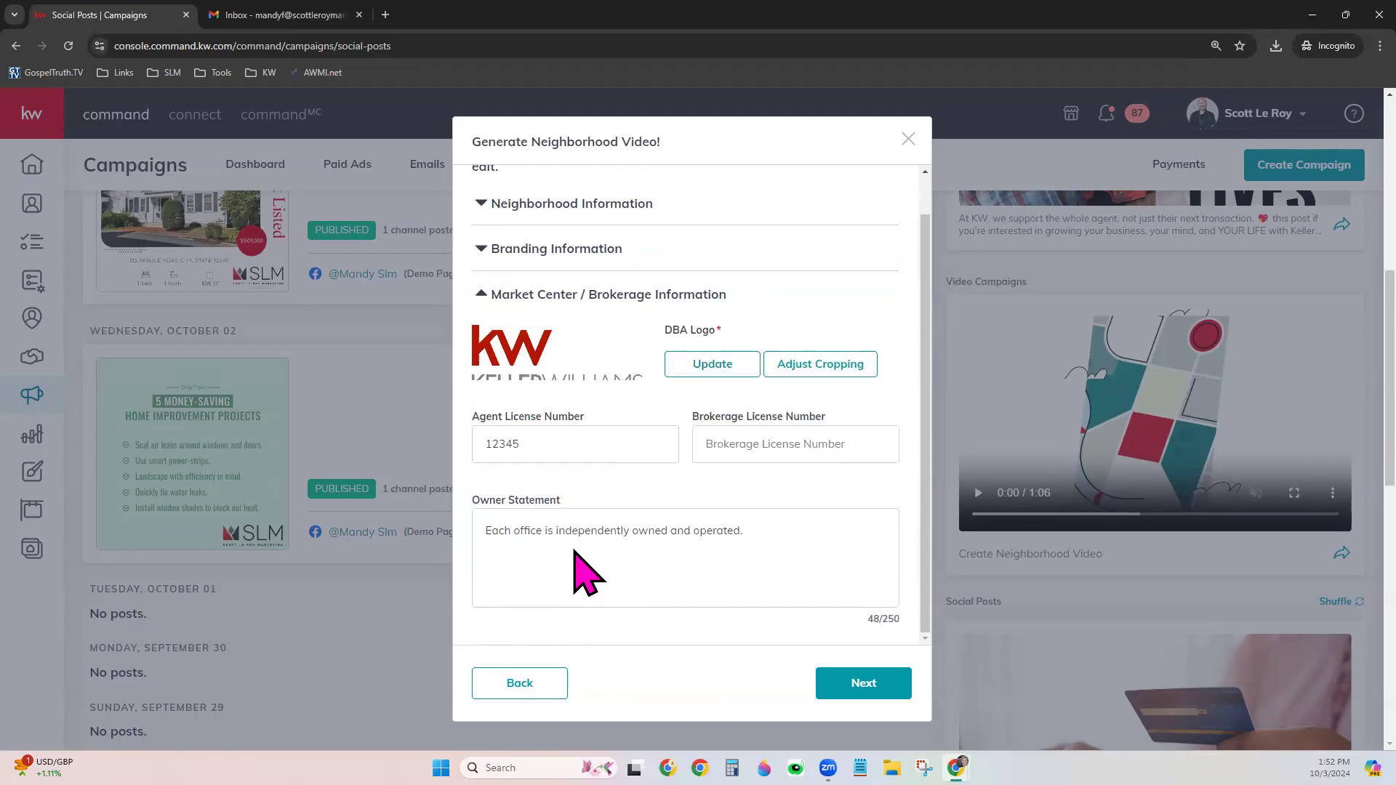
{"action": "left_click", "coordinate": [880, 682]}
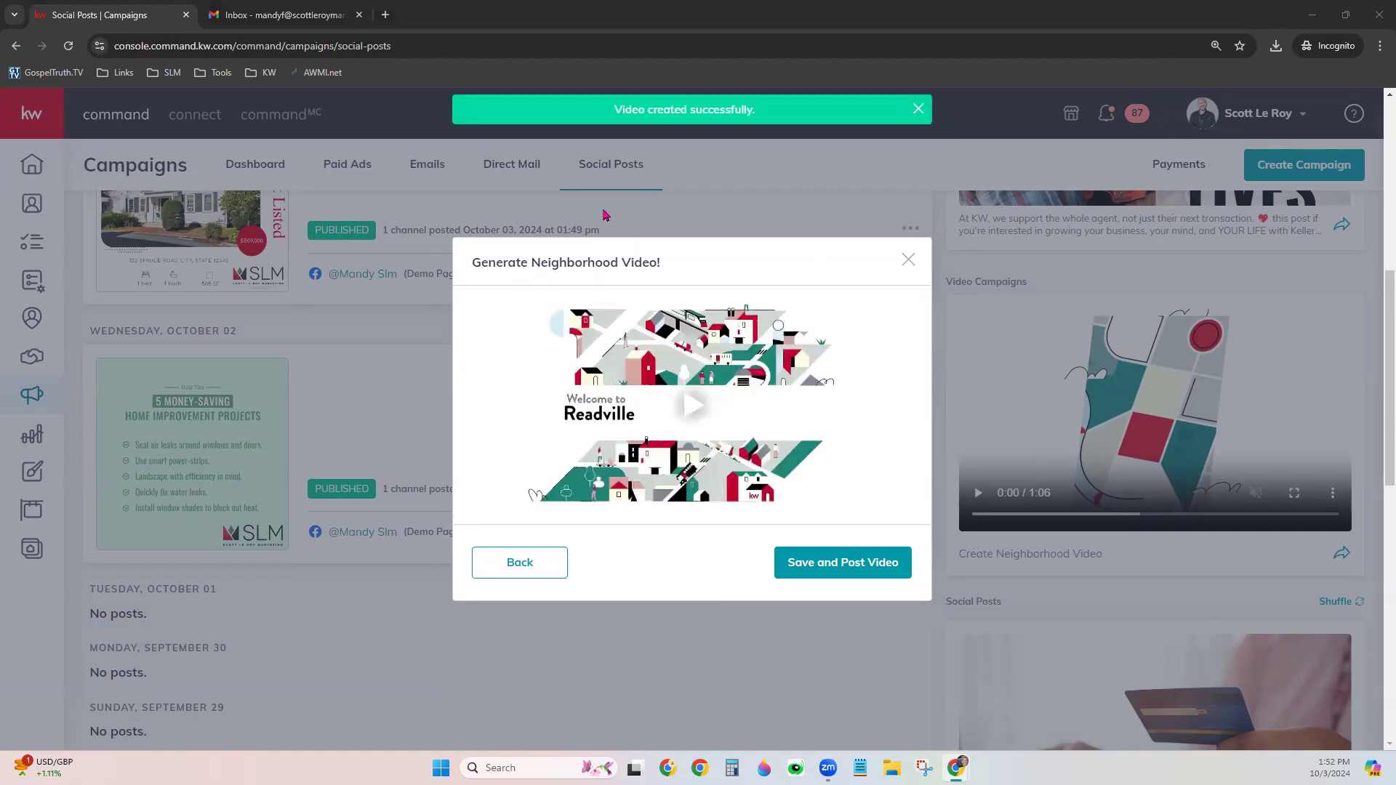
Play the Readville video preview, then save it and attach it to a new post
{"action": "left_click", "coordinate": [692, 412]}
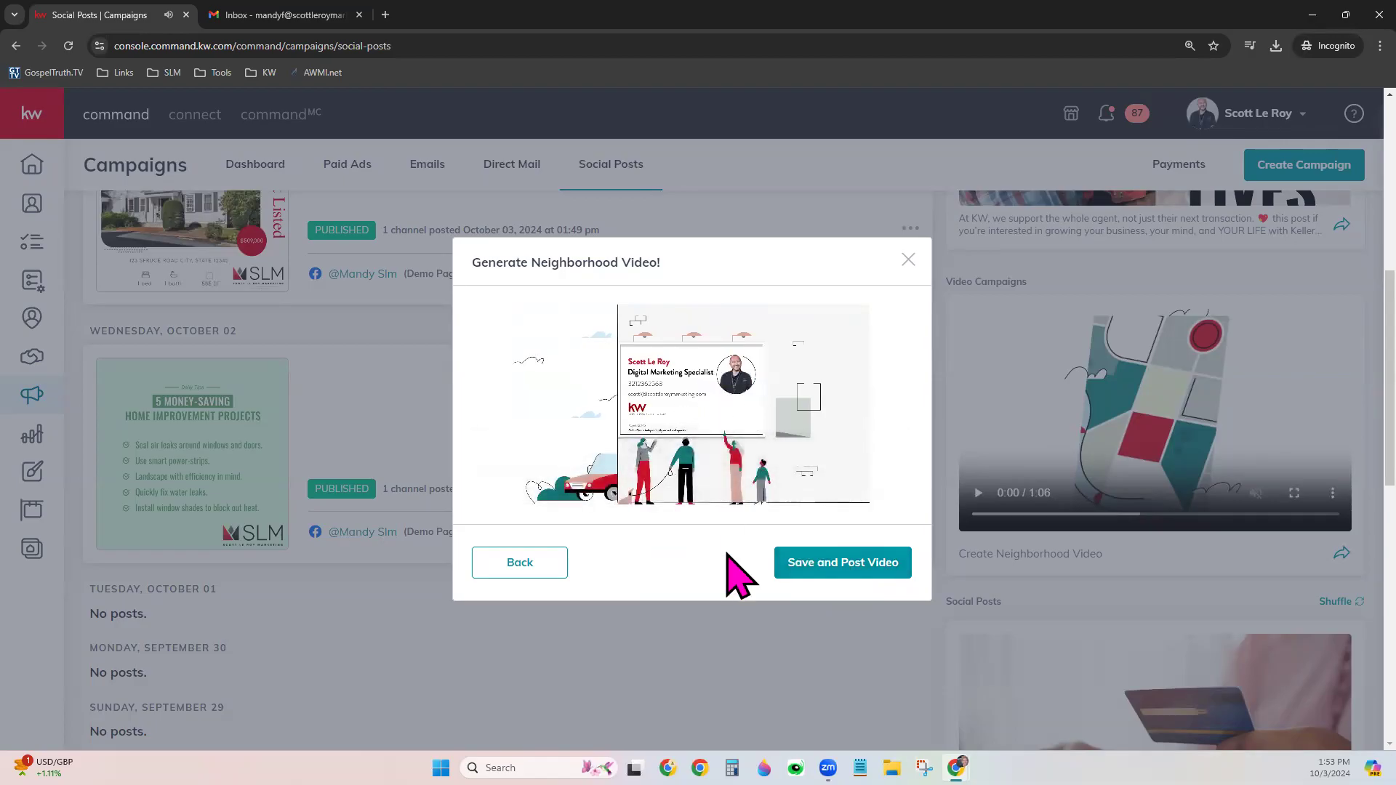
{"action": "left_click", "coordinate": [842, 570]}
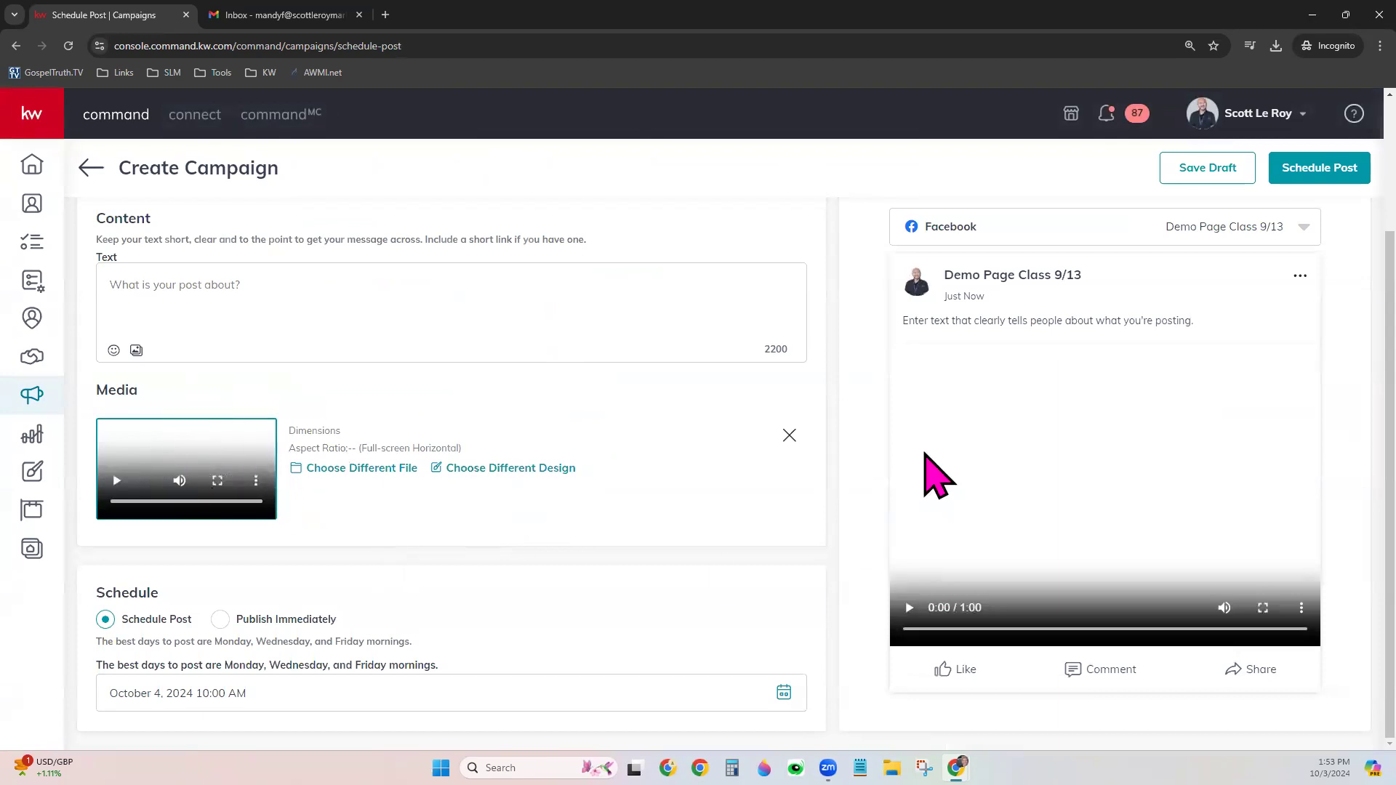
Schedule the Readville video post for October 25, 2024 at 10:00 AM
{"action": "left_click", "coordinate": [211, 294]}
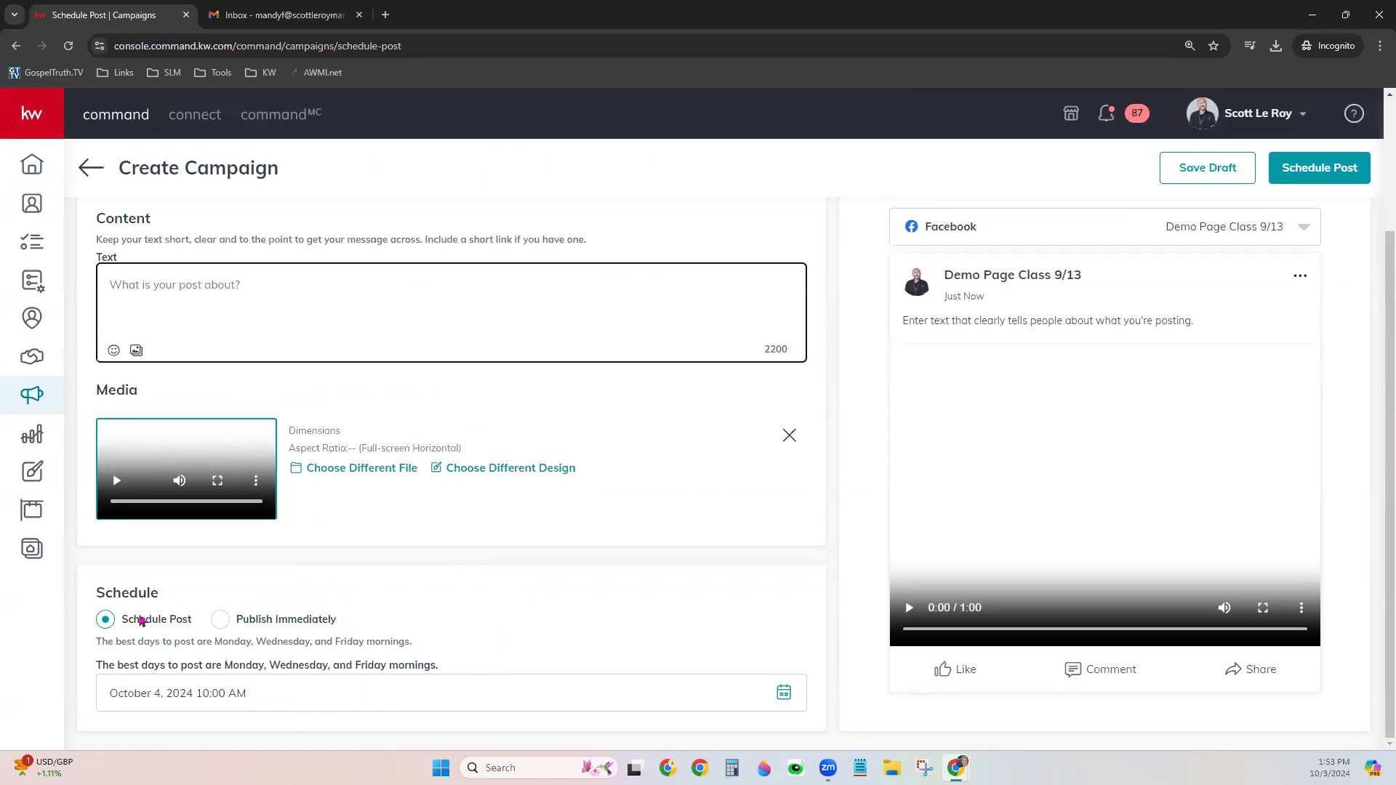
{"action": "left_click", "coordinate": [782, 692]}
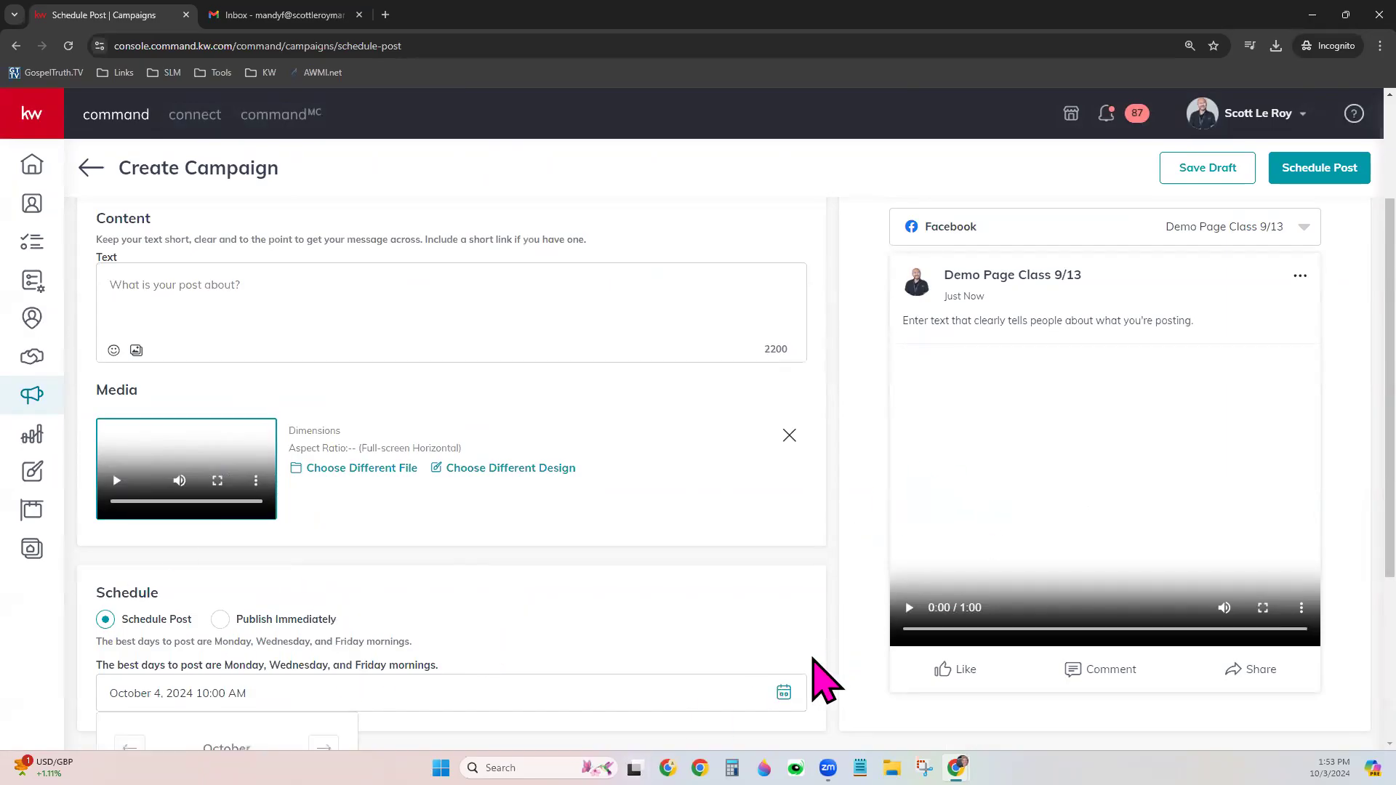
{"action": "scroll", "coordinate": [633, 725], "scroll_direction": "down", "scroll_amount": 3}
{"action": "left_click", "coordinate": [290, 678]}
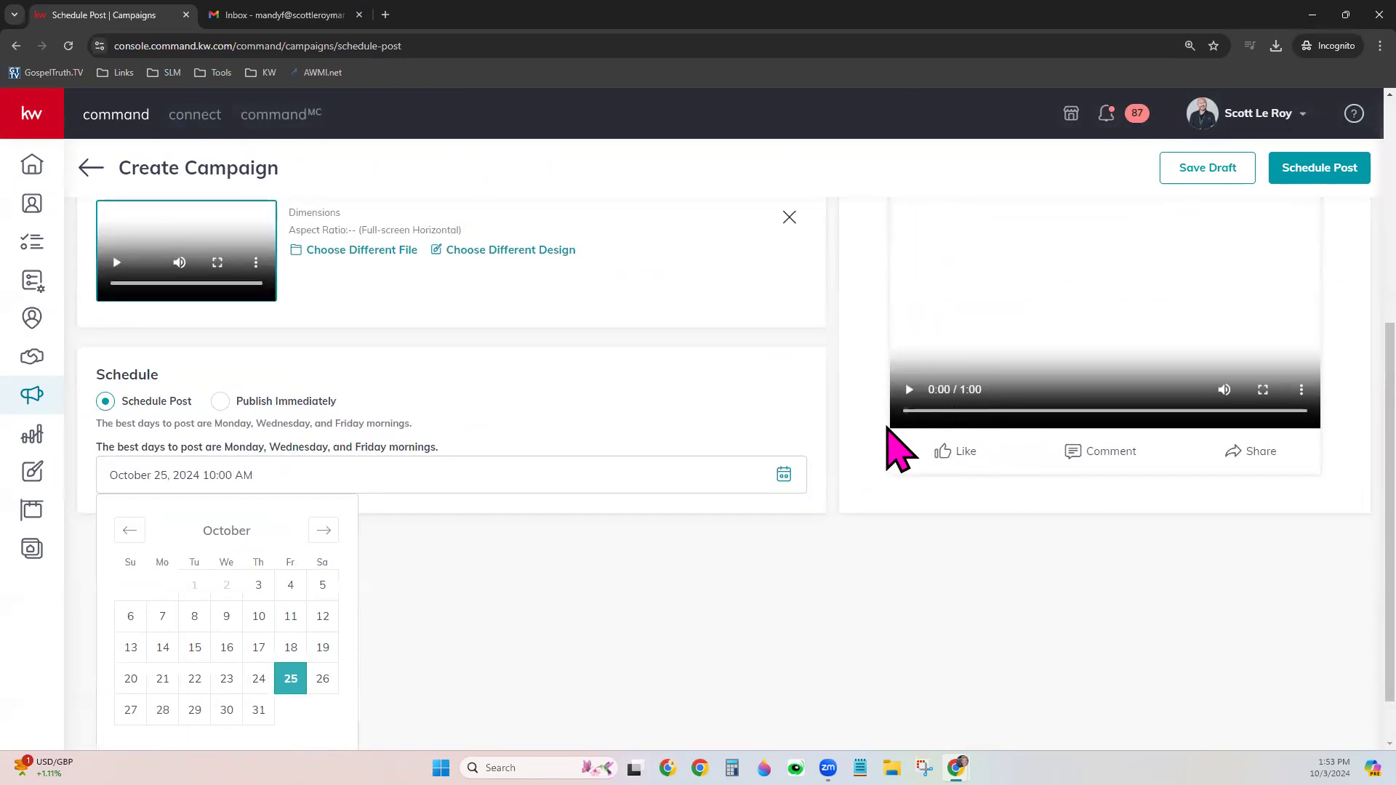
{"action": "left_click", "coordinate": [788, 626]}
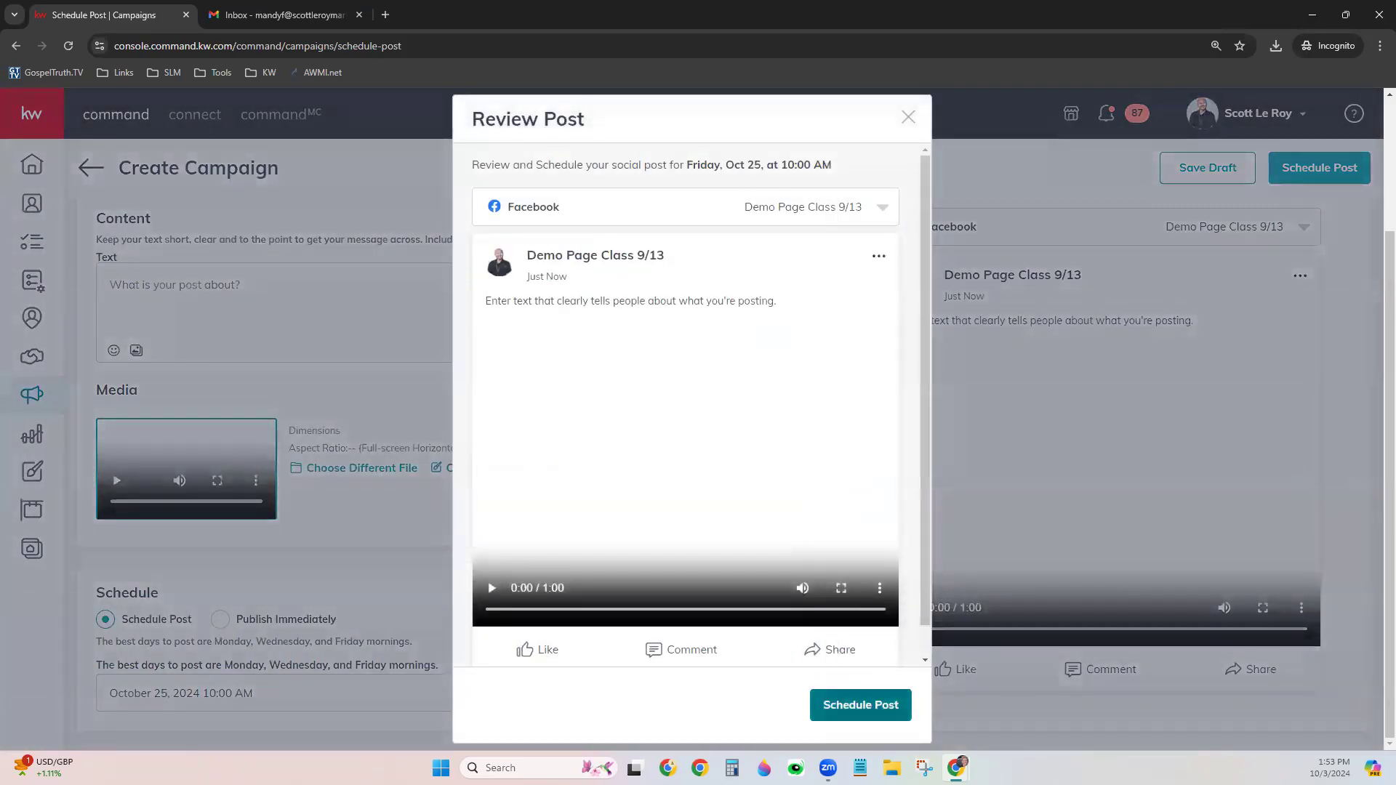
{"action": "left_click", "coordinate": [887, 704]}
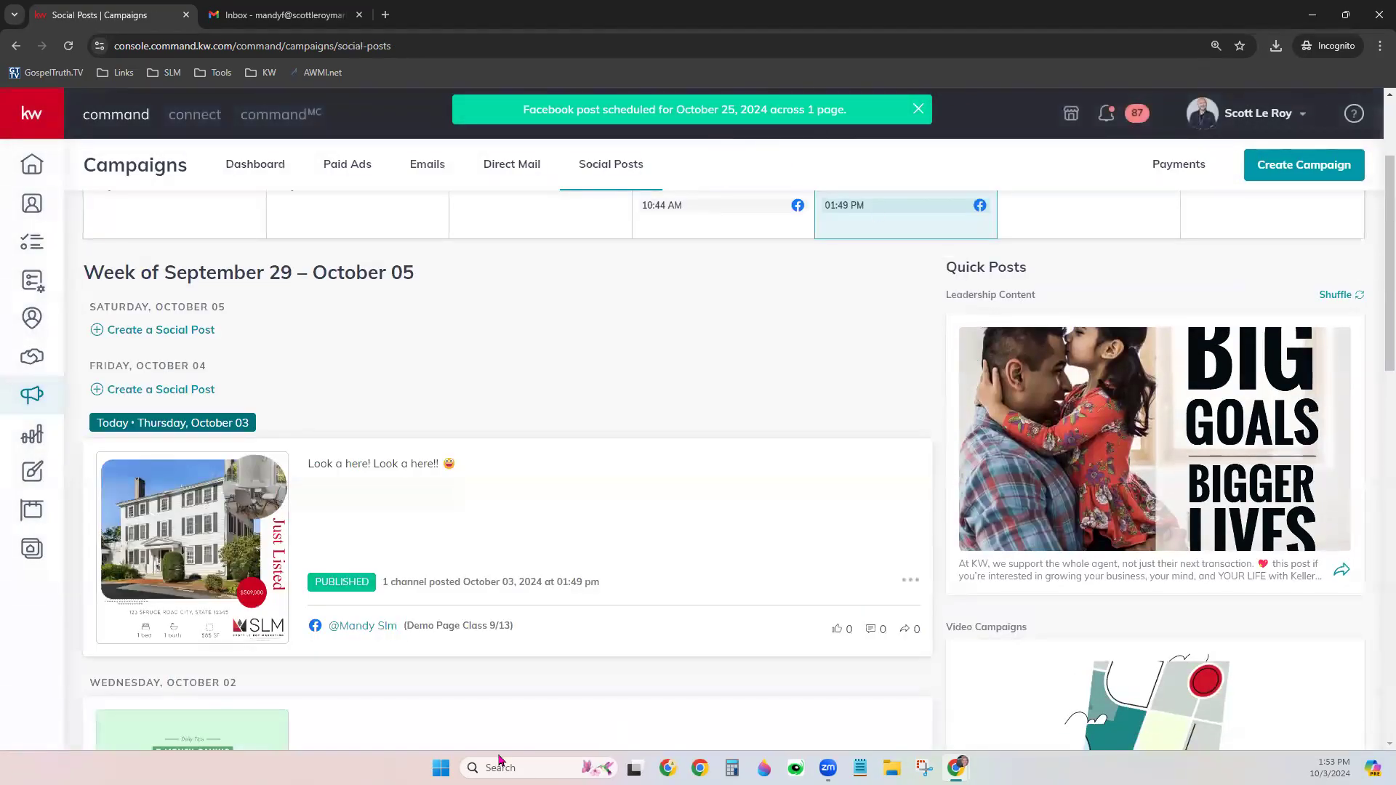
Change the Social Posts calendar from Week to Month view to see all four posts
{"action": "scroll", "coordinate": [690, 450], "scroll_direction": "down", "scroll_amount": 5}
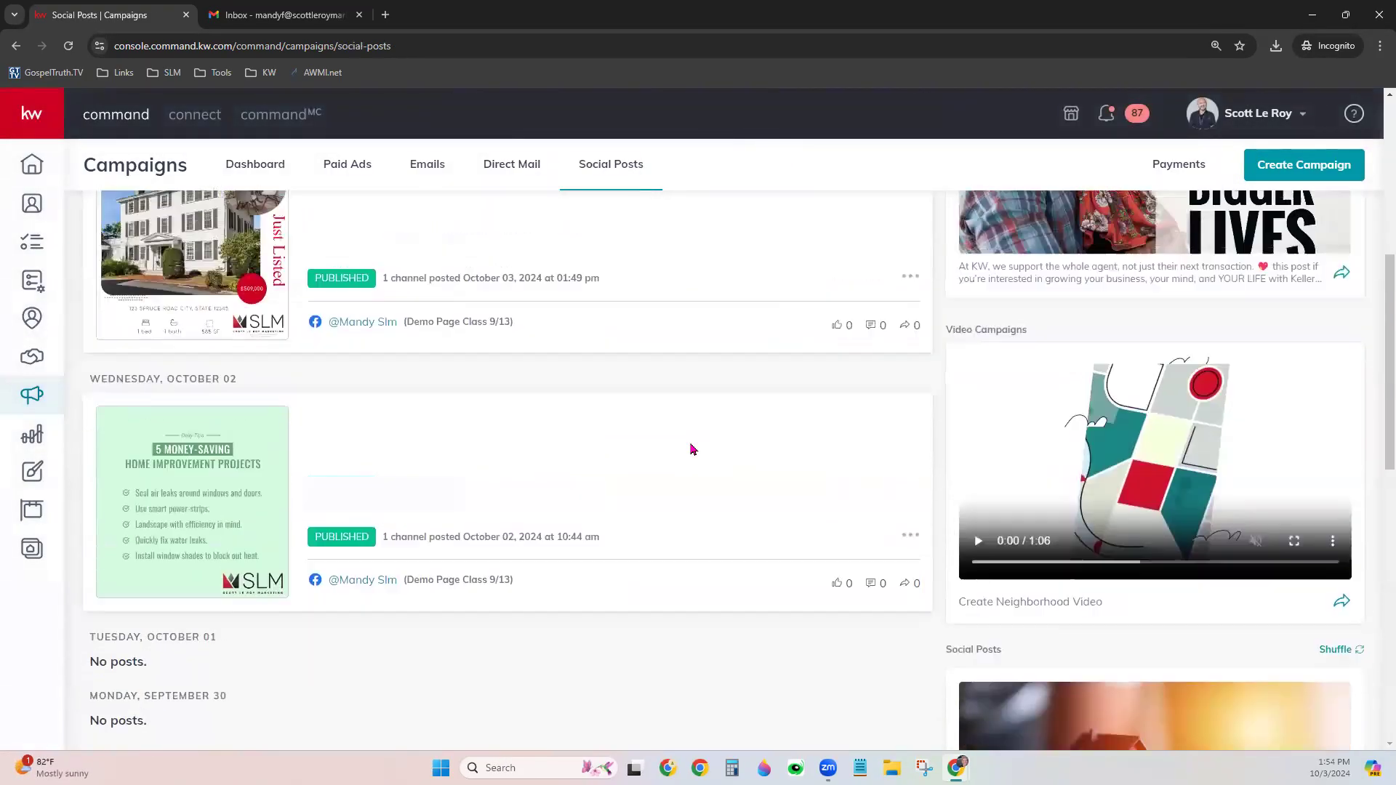
{"action": "scroll", "coordinate": [691, 449], "scroll_direction": "up", "scroll_amount": 6}
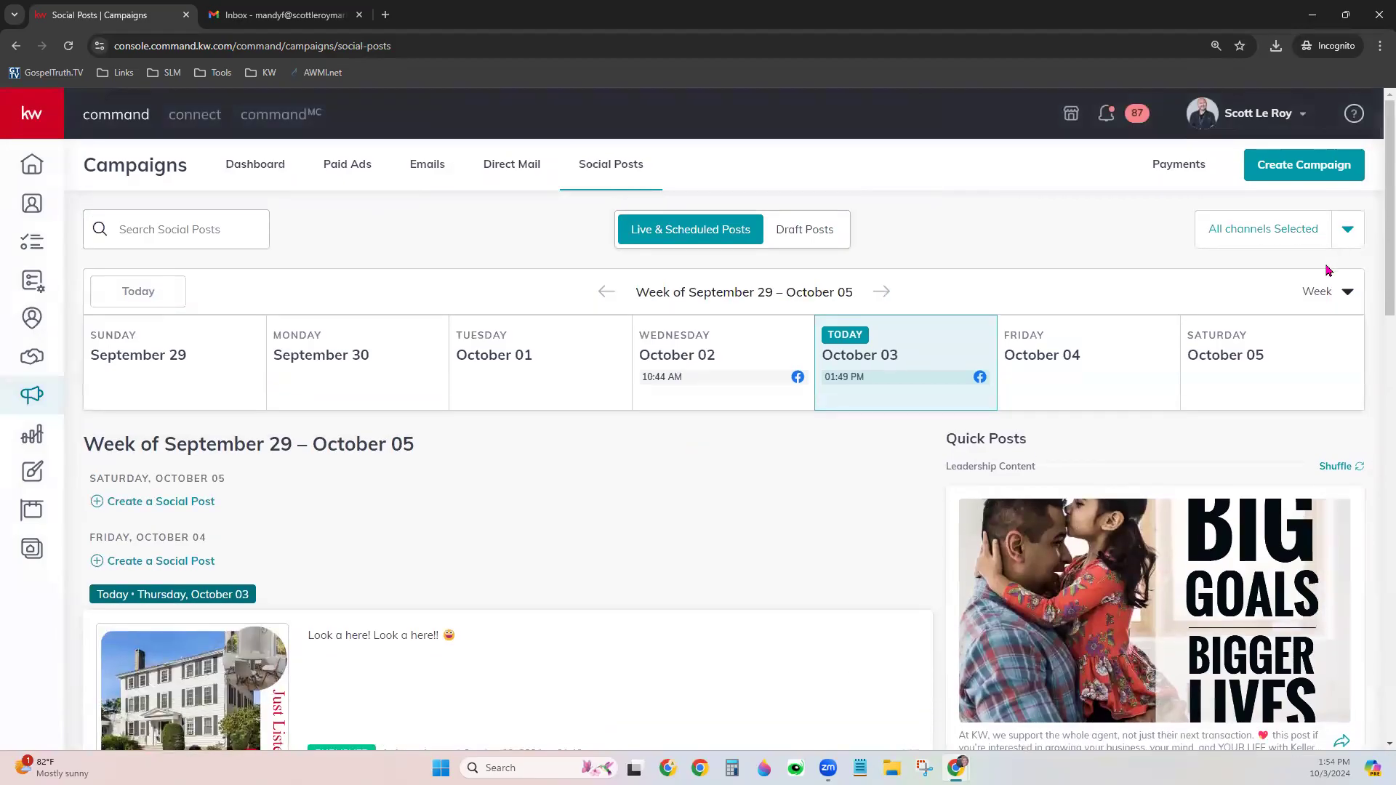
{"action": "left_click", "coordinate": [1327, 293]}
{"action": "left_click", "coordinate": [1269, 369]}
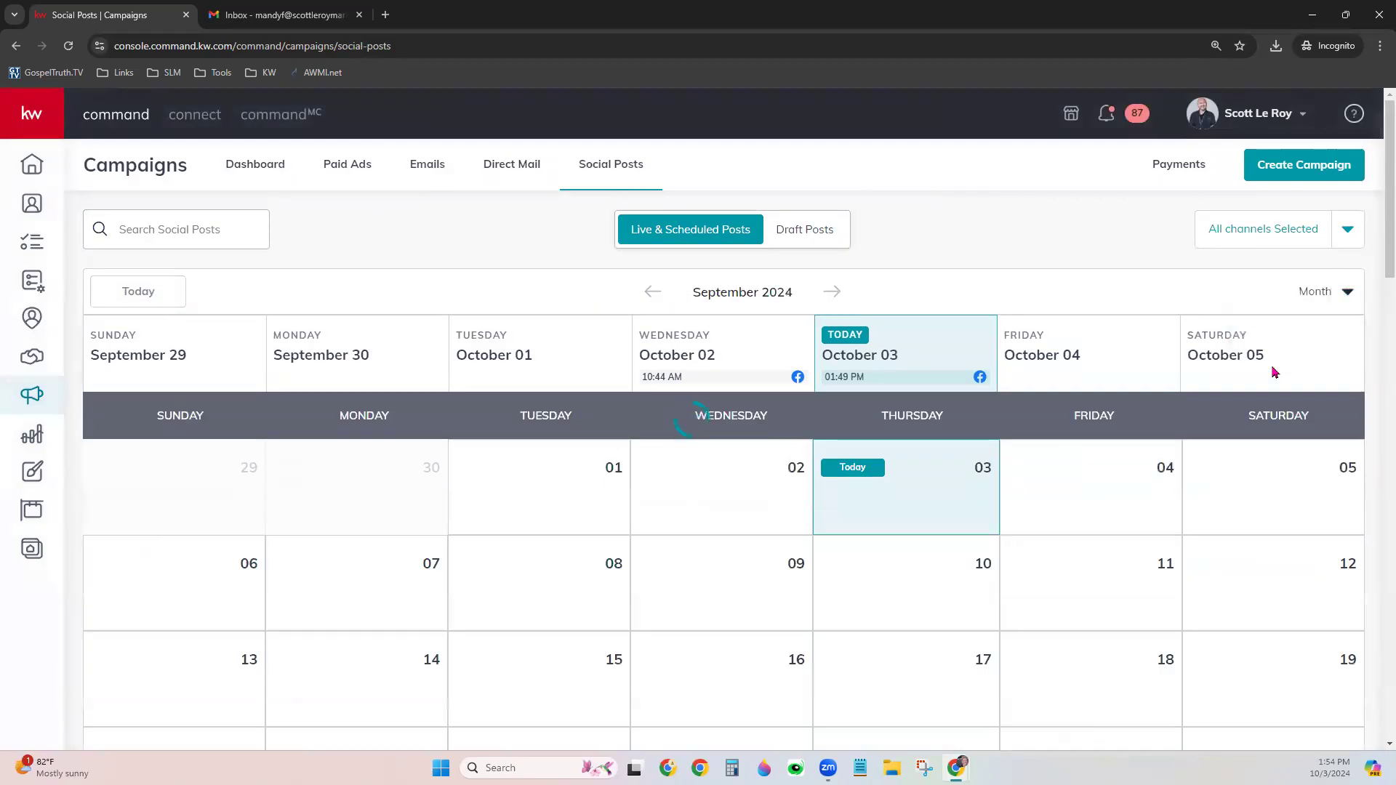
{"action": "scroll", "coordinate": [1241, 439], "scroll_direction": "down", "scroll_amount": 2}
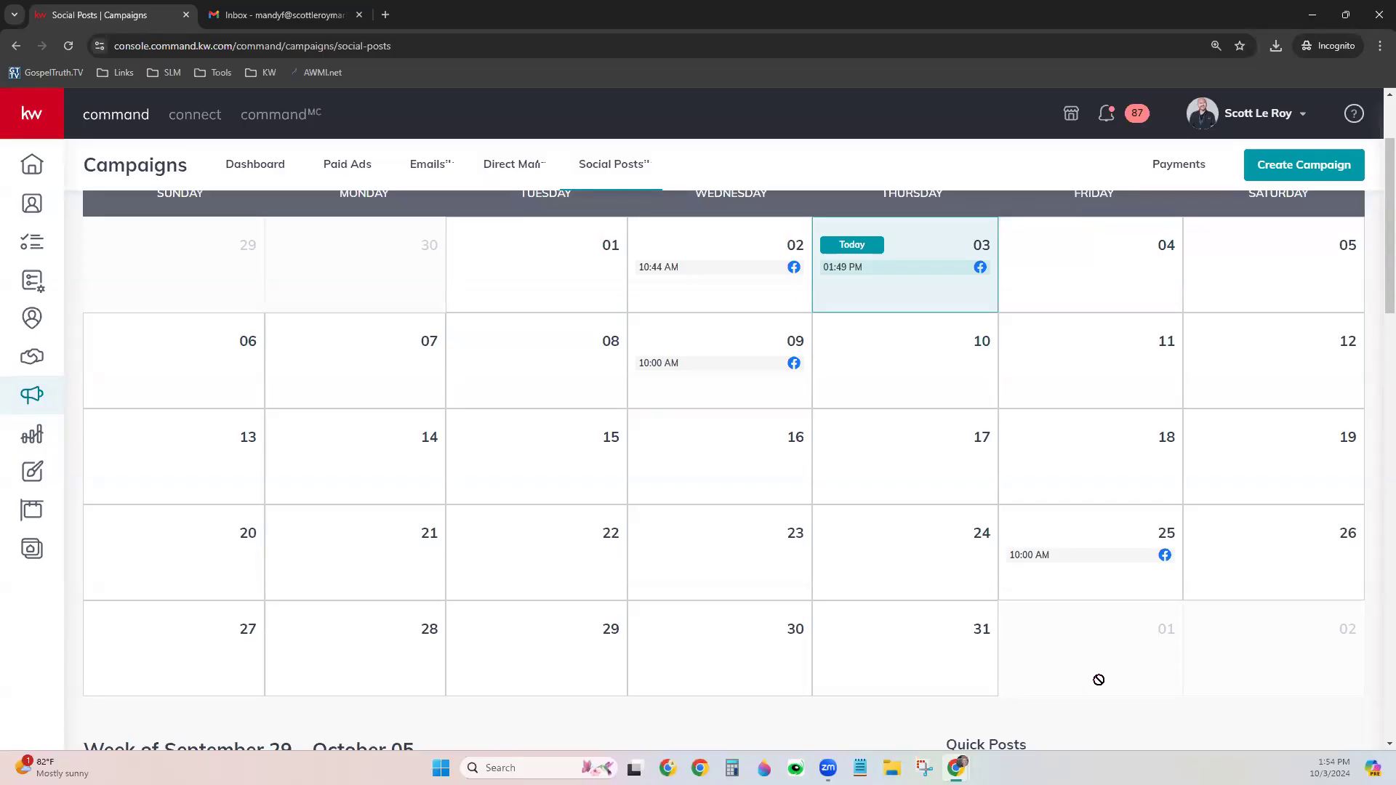
{"action": "scroll", "coordinate": [1098, 679], "scroll_direction": "up", "scroll_amount": 1}
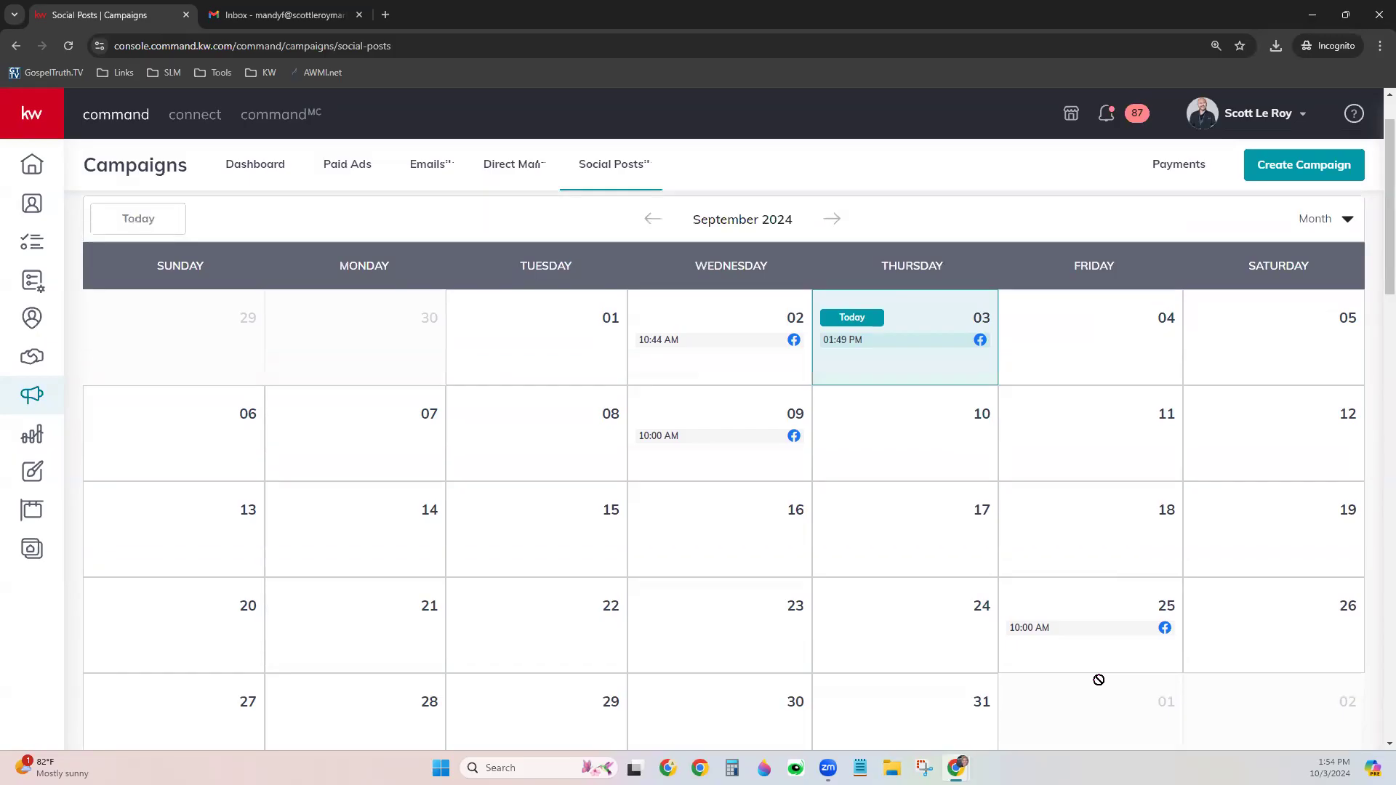